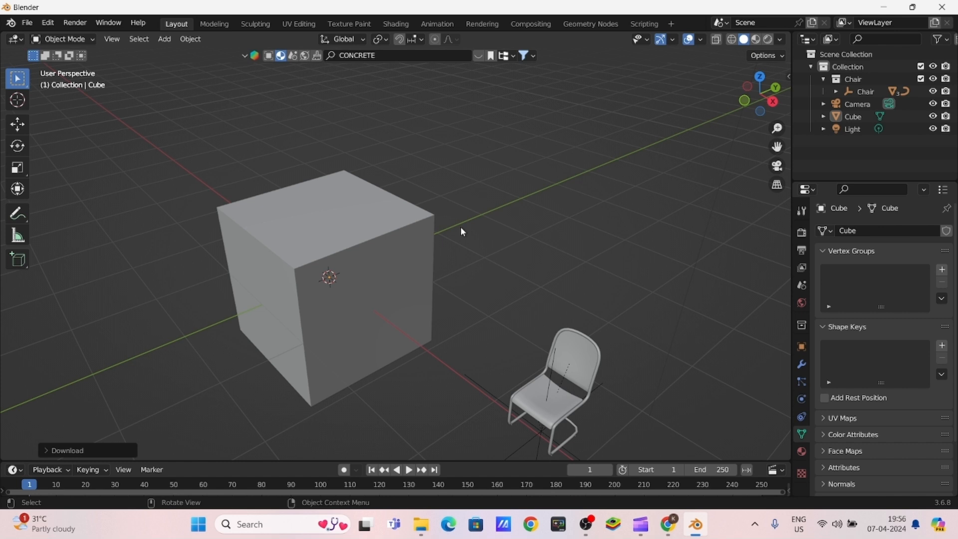
- Switch to Chrome and search the web for blender in a new tab
{"action": "left_click", "coordinate": [883, 6]}
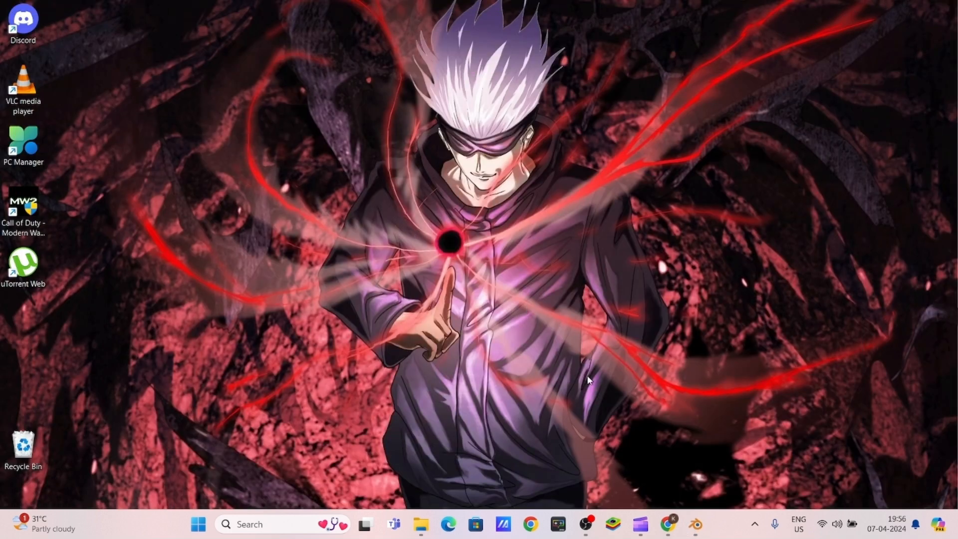
{"action": "left_click", "coordinate": [667, 524]}
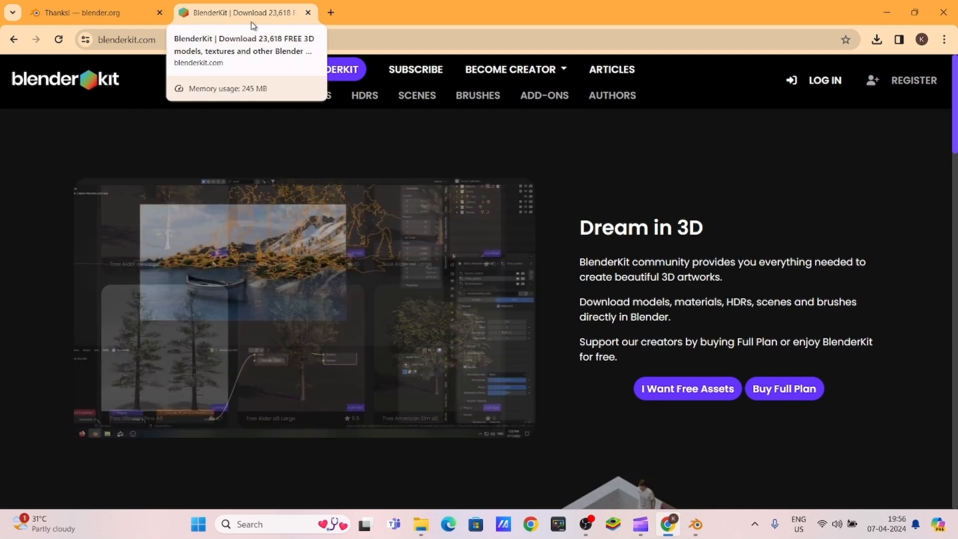
{"action": "left_click", "coordinate": [331, 12]}
{"action": "left_click", "coordinate": [347, 38]}
{"action": "type", "text": "BLENDER"}
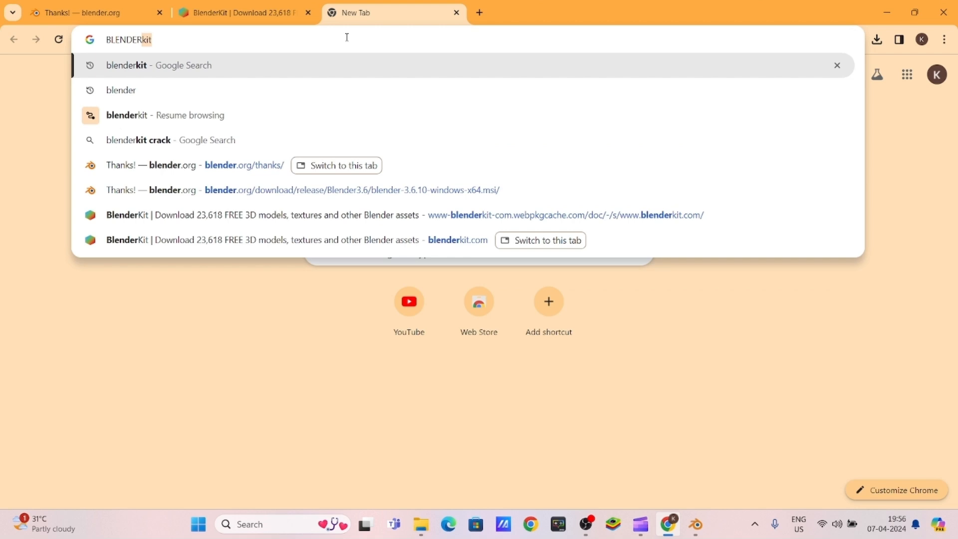
{"action": "left_click", "coordinate": [128, 91]}
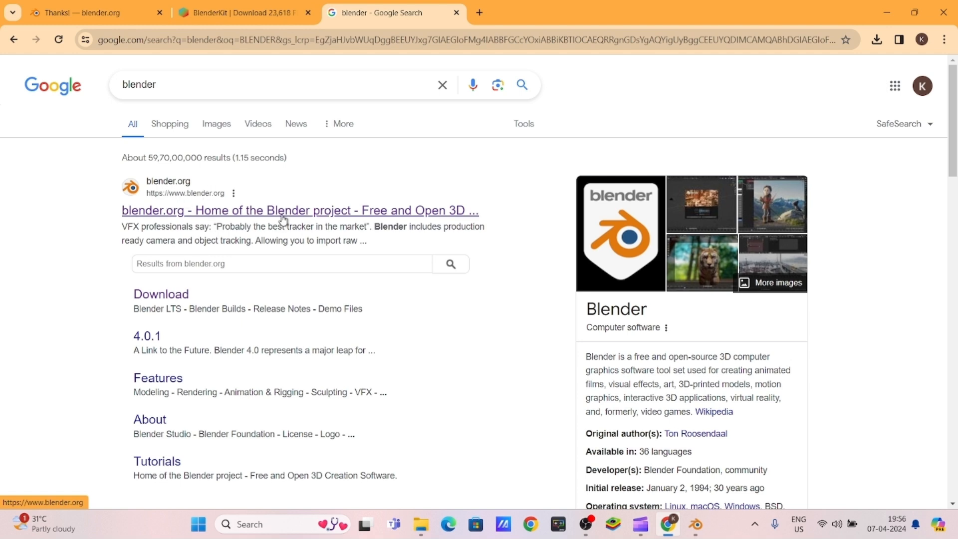
- Open the official blender.org home page from the search results
{"action": "scroll", "coordinate": [299, 273], "scroll_direction": "down", "scroll_amount": 2}
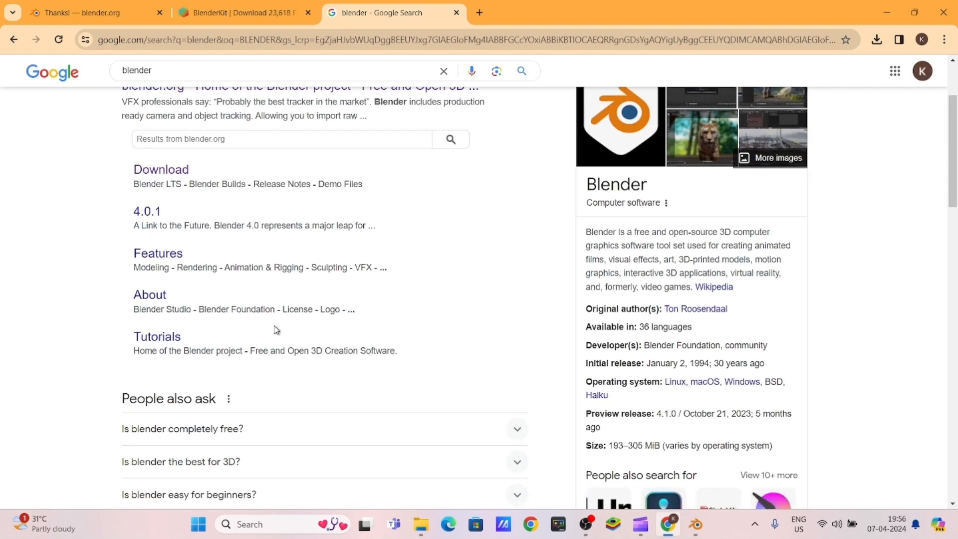
{"action": "scroll", "coordinate": [273, 328], "scroll_direction": "up", "scroll_amount": 2}
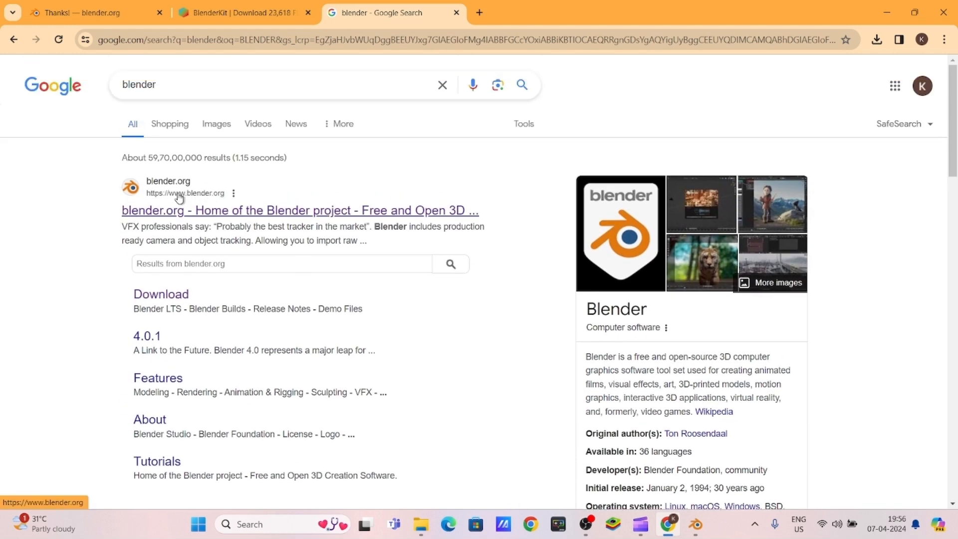
{"action": "left_click", "coordinate": [256, 210]}
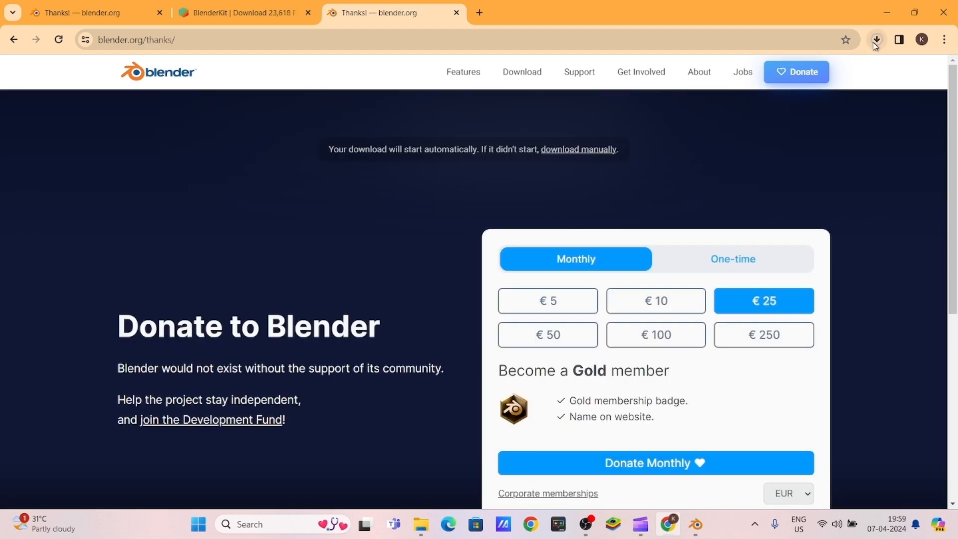
- Cancel the running download of blender-3.6.10-windows-x64.msi and minimise the browser
{"action": "left_click", "coordinate": [876, 39]}
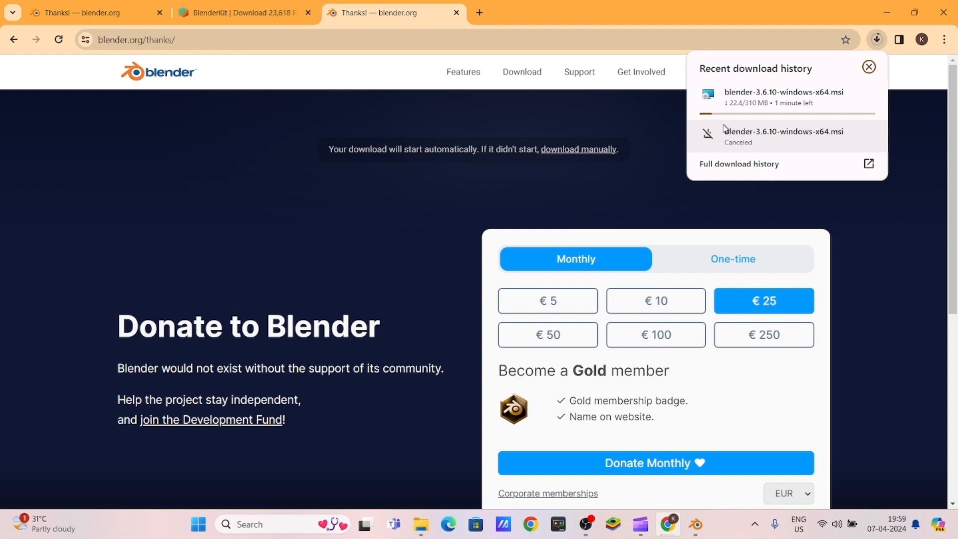
{"action": "mouse_move", "coordinate": [864, 97]}
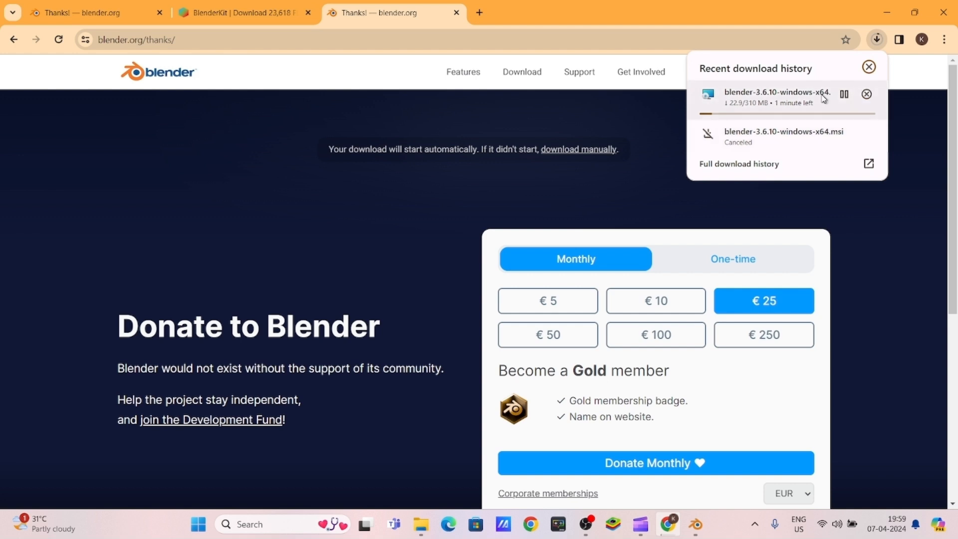
{"action": "left_click", "coordinate": [865, 95]}
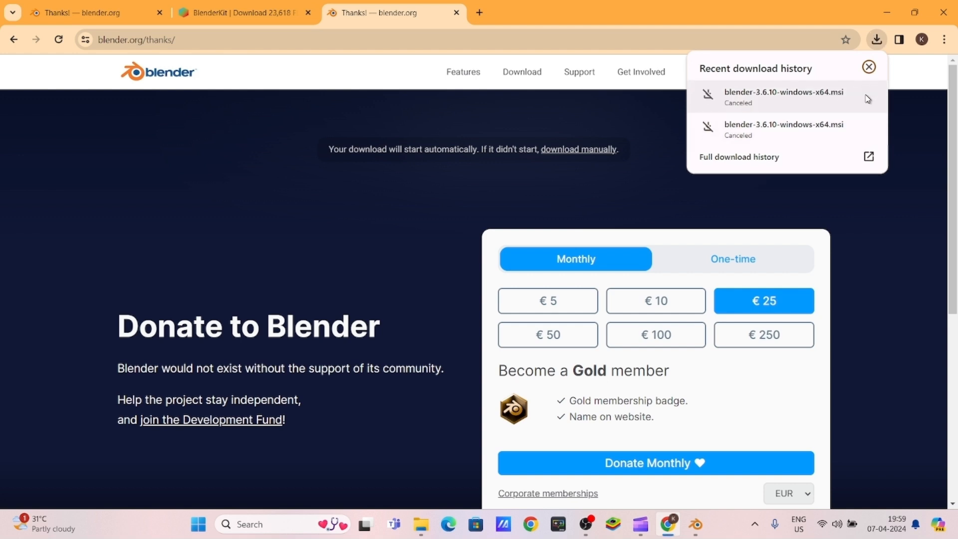
{"action": "left_click", "coordinate": [886, 15]}
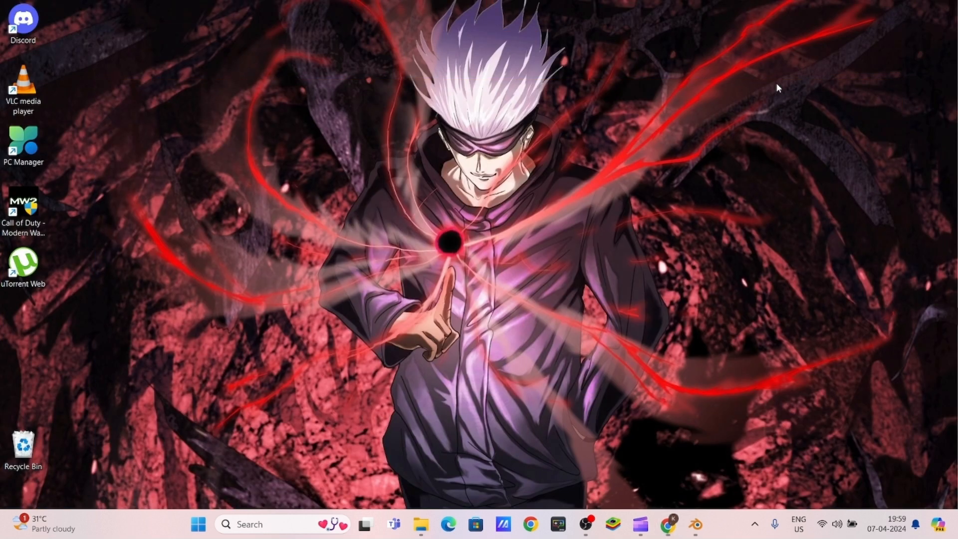
{"action": "right_click", "coordinate": [455, 163]}
{"action": "left_click", "coordinate": [490, 214]}
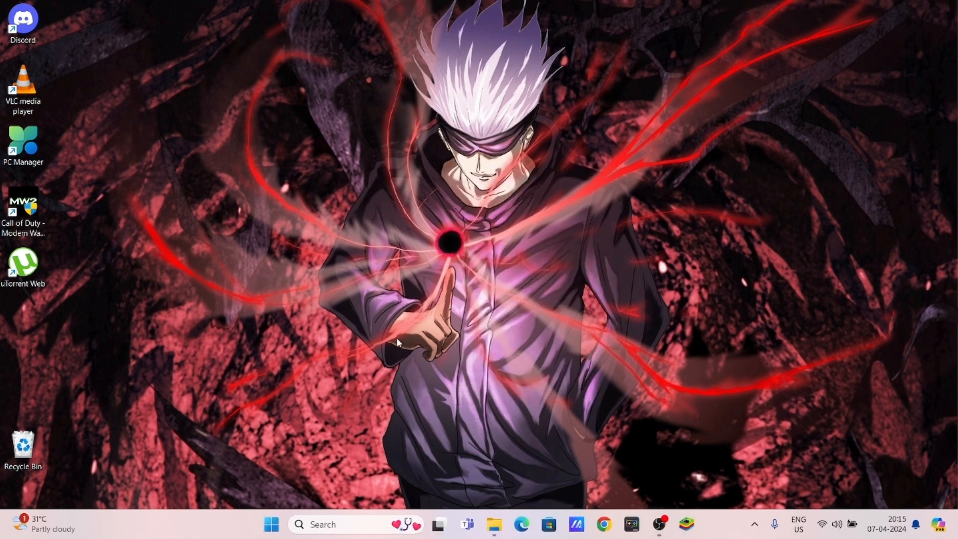
- Launch Blender from Windows Search and start with a new General file
{"action": "left_click", "coordinate": [332, 527]}
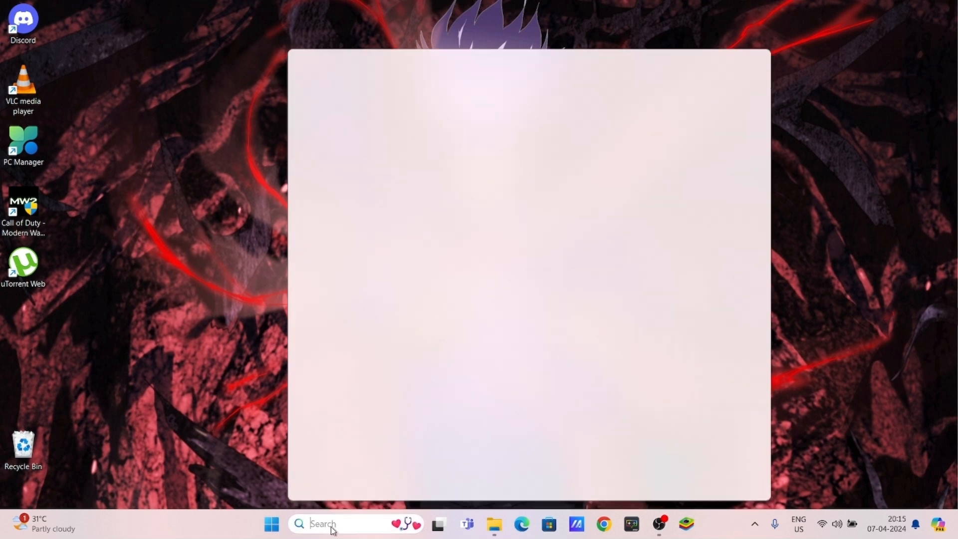
{"action": "left_click", "coordinate": [375, 360]}
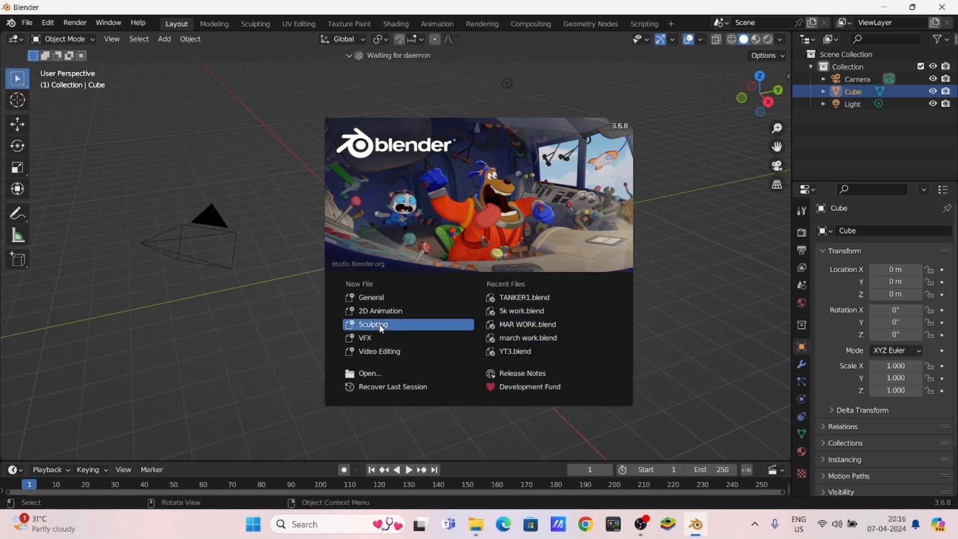
{"action": "left_click", "coordinate": [385, 298]}
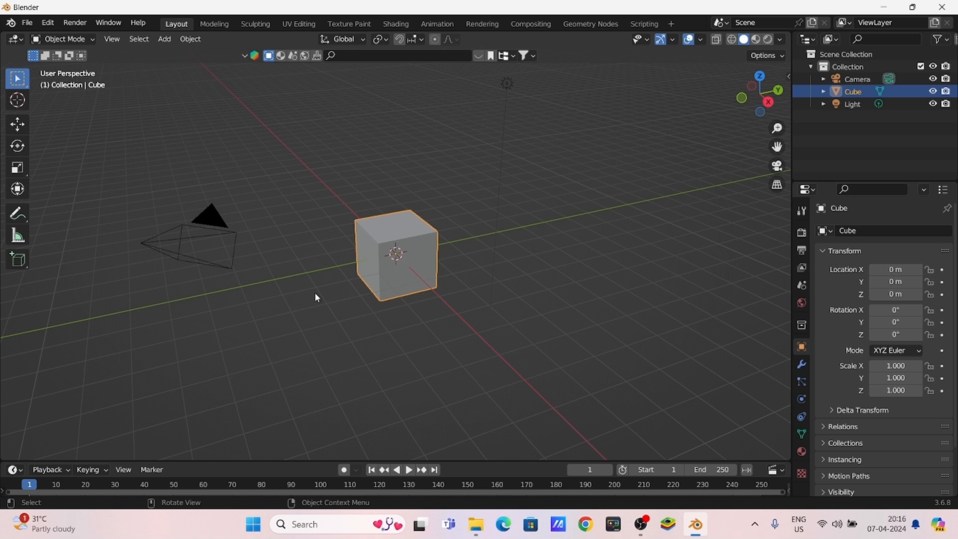
- Deselect the default cube and examine it from several angles and distances by orbiting, zooming and panning the 3D view
{"action": "mouse_move", "coordinate": [341, 313]}
{"action": "middle_mouse_down"}
{"action": "mouse_move", "coordinate": [351, 314]}
{"action": "mouse_move", "coordinate": [336, 327]}
{"action": "mouse_move", "coordinate": [330, 300]}
{"action": "mouse_move", "coordinate": [346, 291]}
{"action": "mouse_move", "coordinate": [342, 306]}
{"action": "middle_mouse_up"}
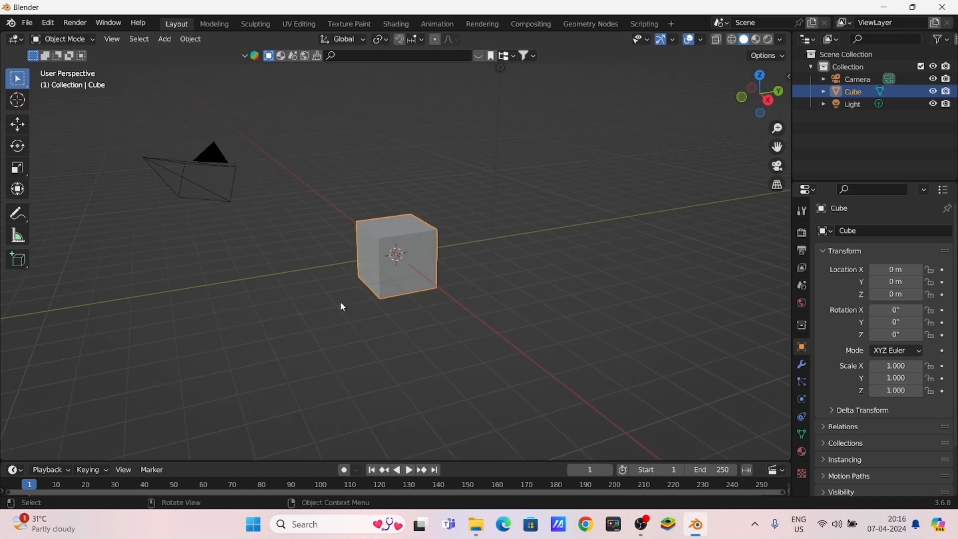
{"action": "scroll", "coordinate": [341, 301], "scroll_direction": "down", "scroll_amount": 2}
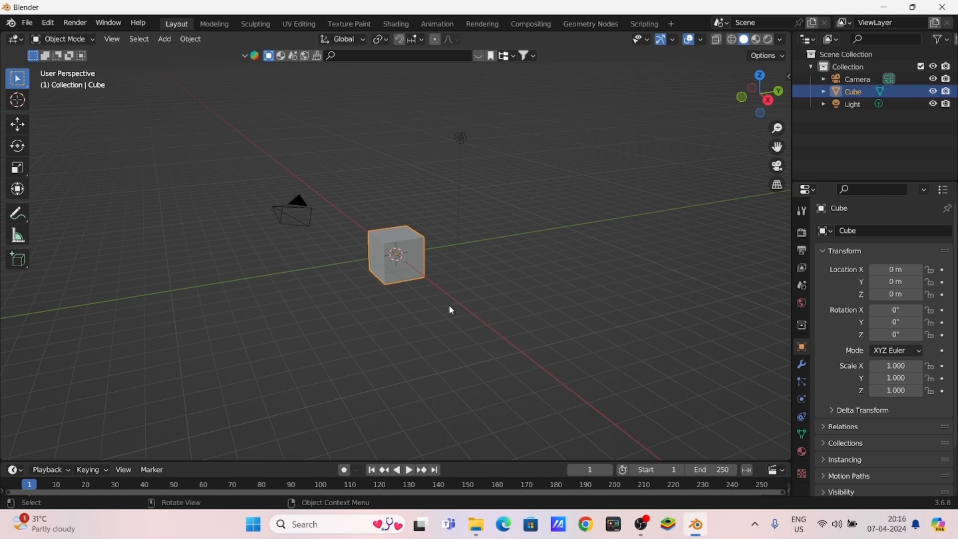
{"action": "scroll", "coordinate": [449, 305], "scroll_direction": "up", "scroll_amount": 2}
{"action": "left_click", "coordinate": [439, 314]}
{"action": "middle_click_drag", "start_coordinate": [437, 245], "coordinate": [422, 278]}
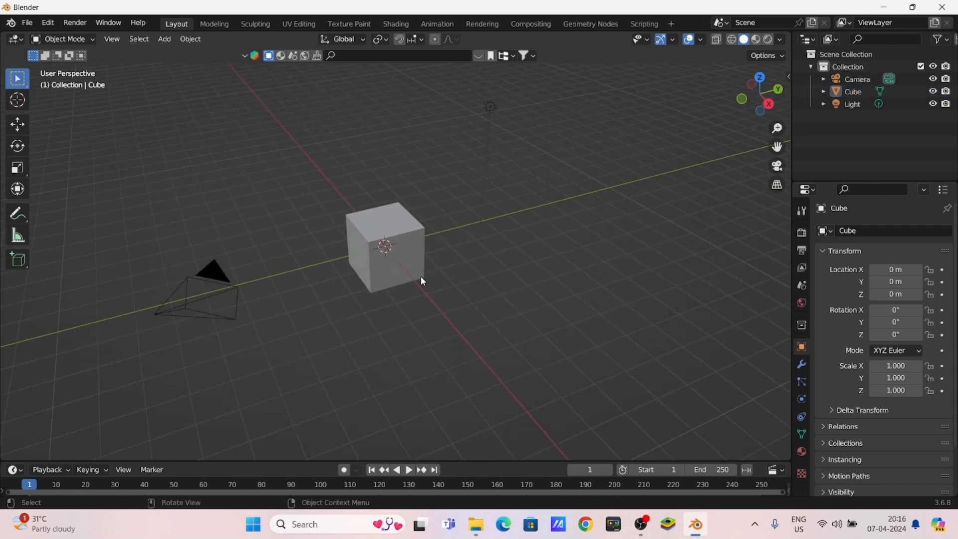
{"action": "middle_click_drag", "start_coordinate": [420, 276], "coordinate": [399, 316]}
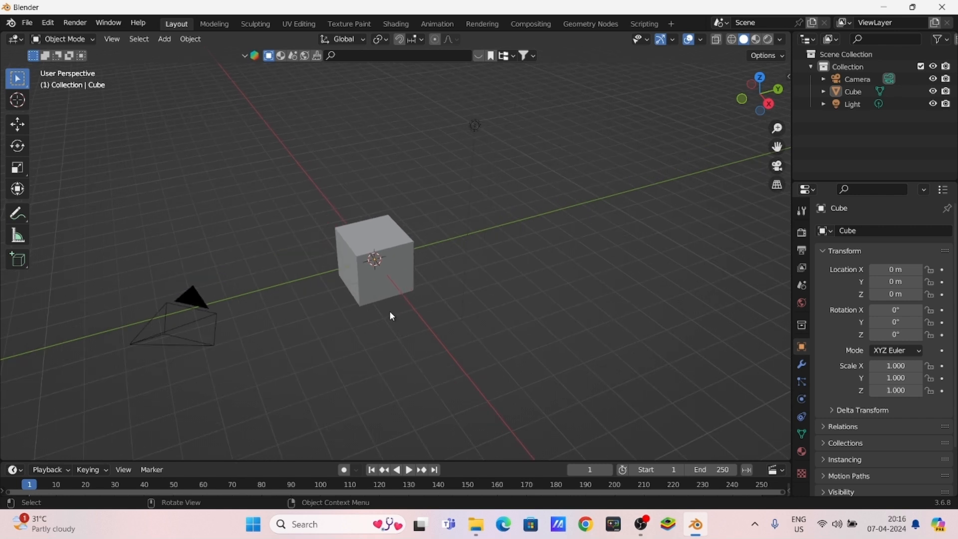
{"action": "scroll", "coordinate": [392, 316], "scroll_direction": "up", "scroll_amount": 5}
{"action": "scroll", "coordinate": [391, 315], "scroll_direction": "down", "scroll_amount": 3}
{"action": "scroll", "coordinate": [392, 316], "scroll_direction": "up", "scroll_amount": 4}
{"action": "scroll", "coordinate": [392, 316], "scroll_direction": "down", "scroll_amount": 4}
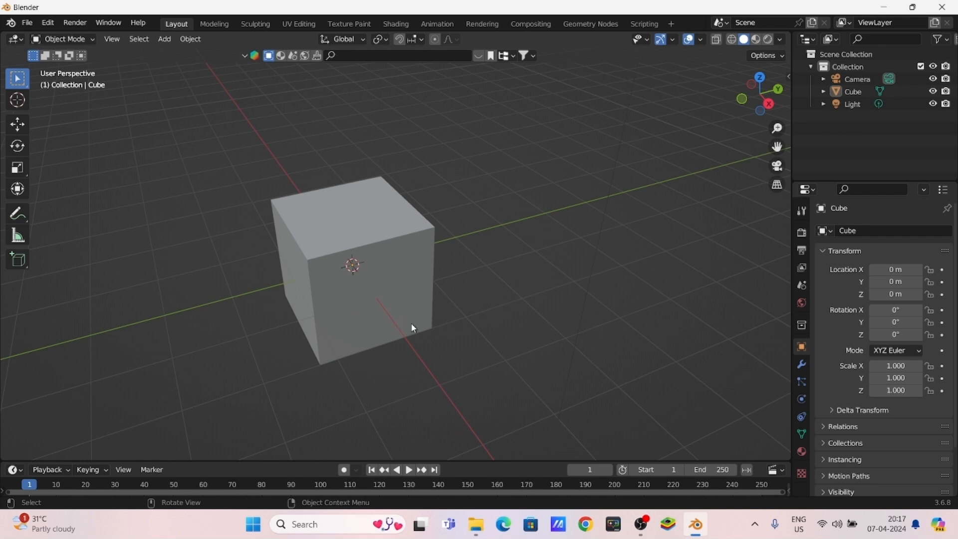
{"action": "mouse_move", "coordinate": [412, 325]}
{"action": "middle_mouse_down"}
{"action": "mouse_move", "coordinate": [376, 306]}
{"action": "mouse_move", "coordinate": [400, 313]}
{"action": "mouse_move", "coordinate": [323, 325]}
{"action": "mouse_move", "coordinate": [354, 312]}
{"action": "mouse_move", "coordinate": [331, 333]}
{"action": "mouse_move", "coordinate": [387, 298]}
{"action": "mouse_move", "coordinate": [407, 327]}
{"action": "middle_mouse_up"}
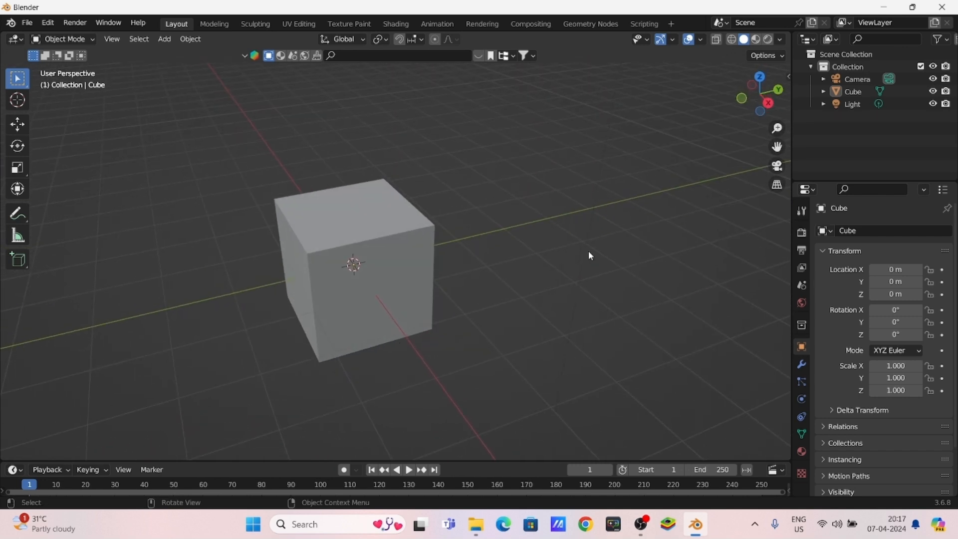
{"action": "key", "text": "shift"}
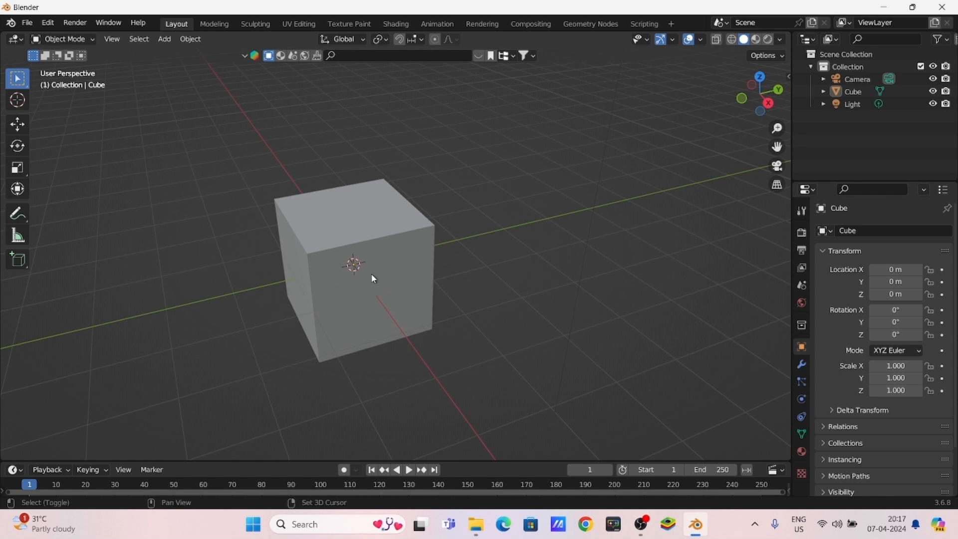
{"action": "middle_click_drag", "start_coordinate": [399, 280], "coordinate": [337, 302], "text": "shift"}
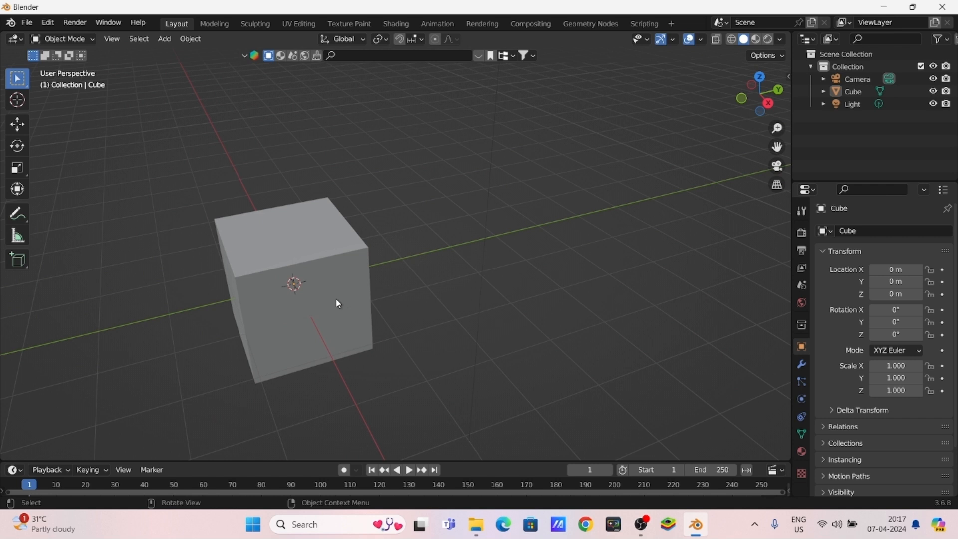
{"action": "scroll", "coordinate": [336, 300], "scroll_direction": "up", "scroll_amount": 3}
{"action": "scroll", "coordinate": [336, 299], "scroll_direction": "down", "scroll_amount": 4}
{"action": "middle_click_drag", "start_coordinate": [335, 335], "coordinate": [489, 307]}
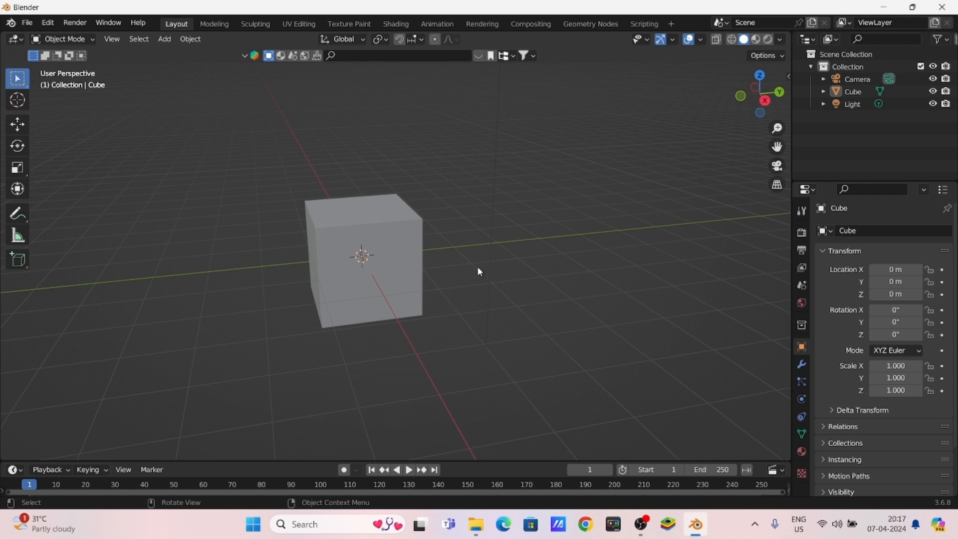
{"action": "middle_click_drag", "start_coordinate": [466, 280], "coordinate": [403, 259]}
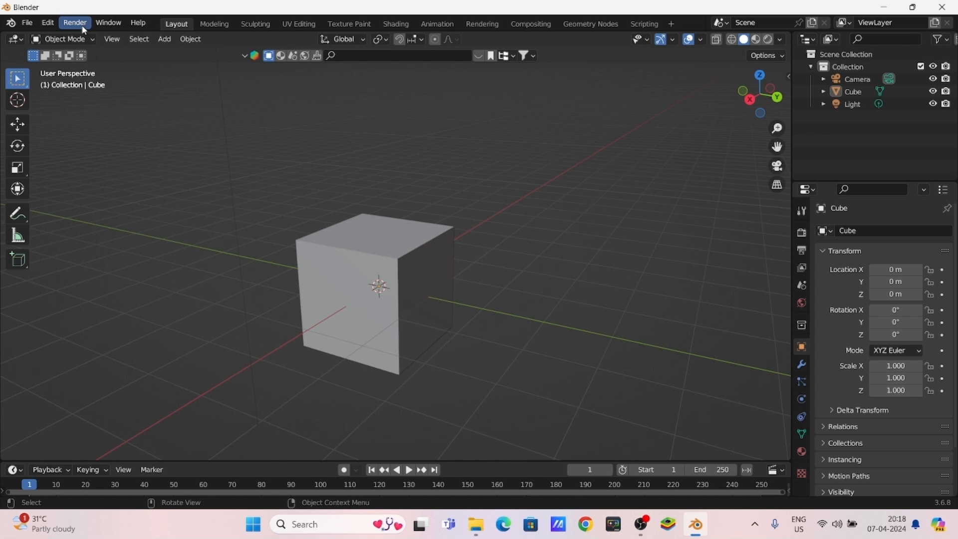
- Review the available add-ons in the Blender Preferences and close the window
{"action": "left_click", "coordinate": [54, 22]}
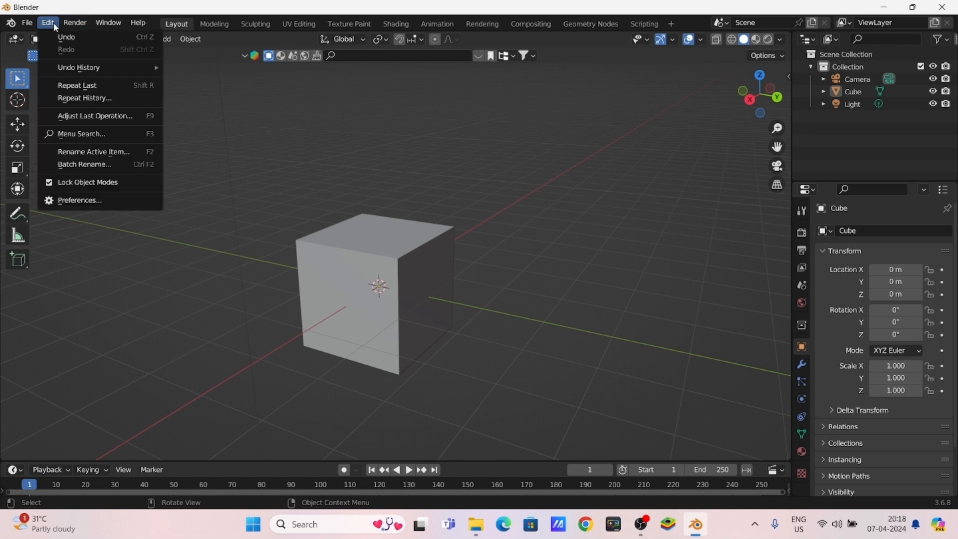
{"action": "left_click", "coordinate": [80, 201]}
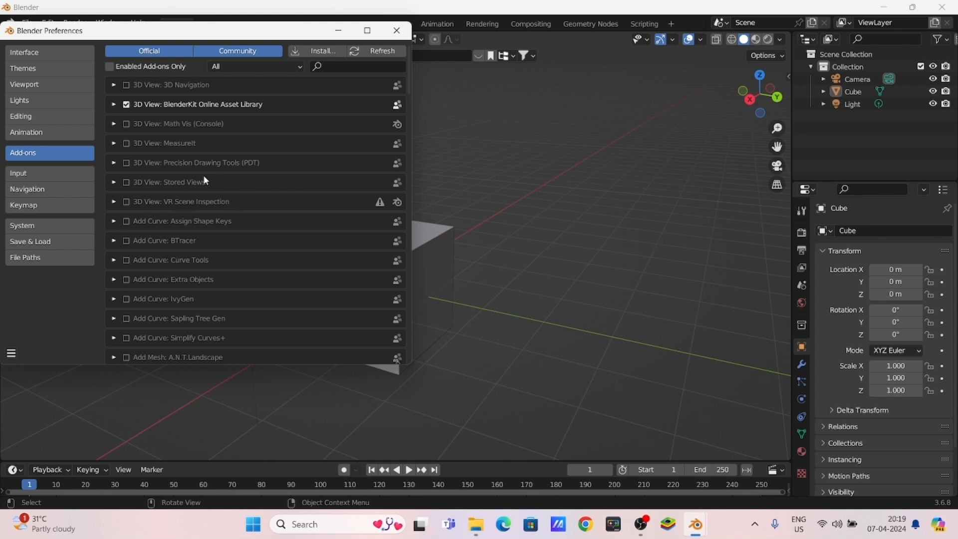
{"action": "left_click", "coordinate": [396, 31]}
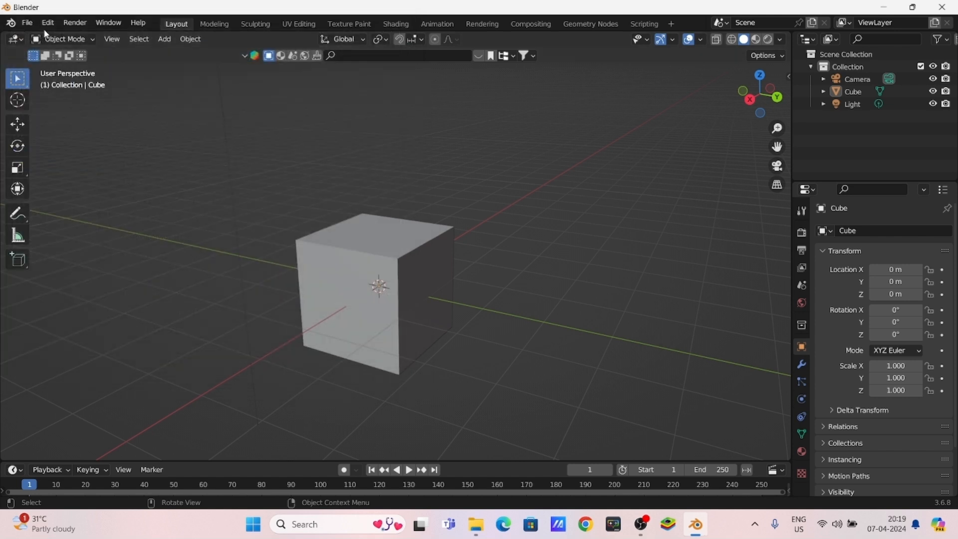
- Look through the file commands and the available export formats, including AutoCAD DXF
{"action": "left_click", "coordinate": [27, 23]}
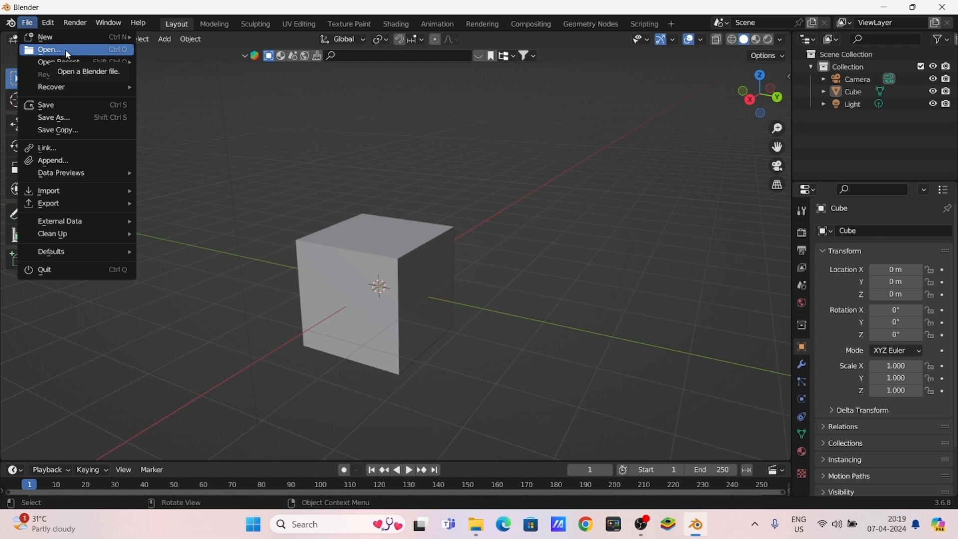
{"action": "mouse_move", "coordinate": [73, 195]}
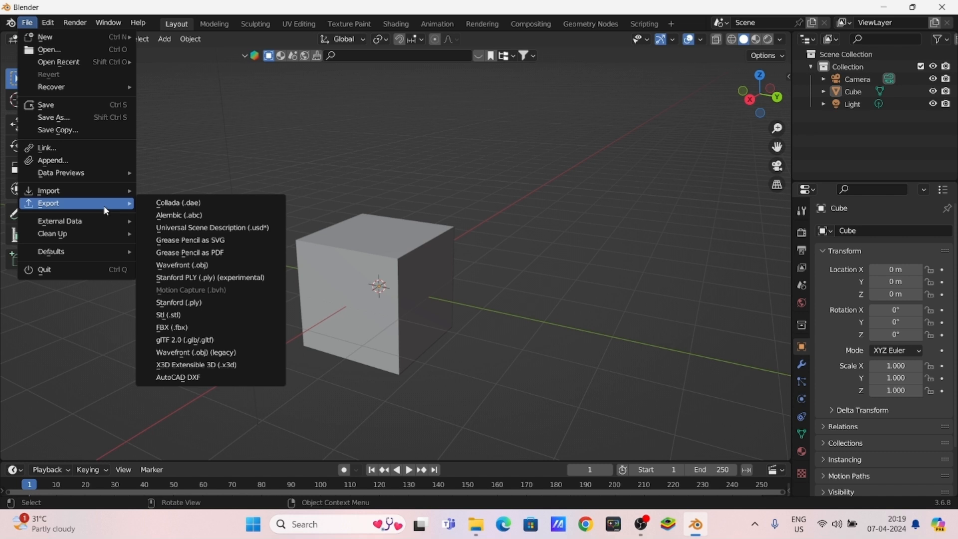
{"action": "mouse_move", "coordinate": [120, 172]}
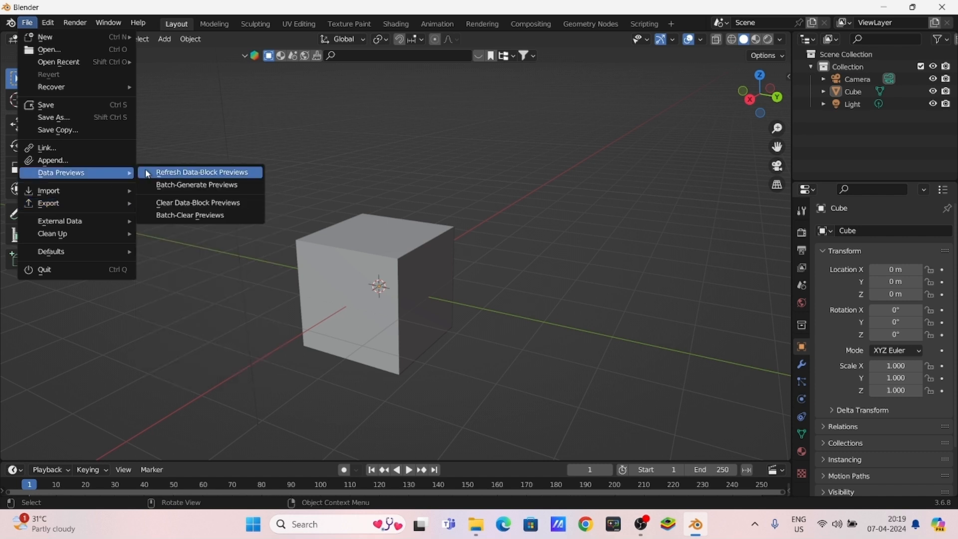
{"action": "left_click", "coordinate": [169, 134]}
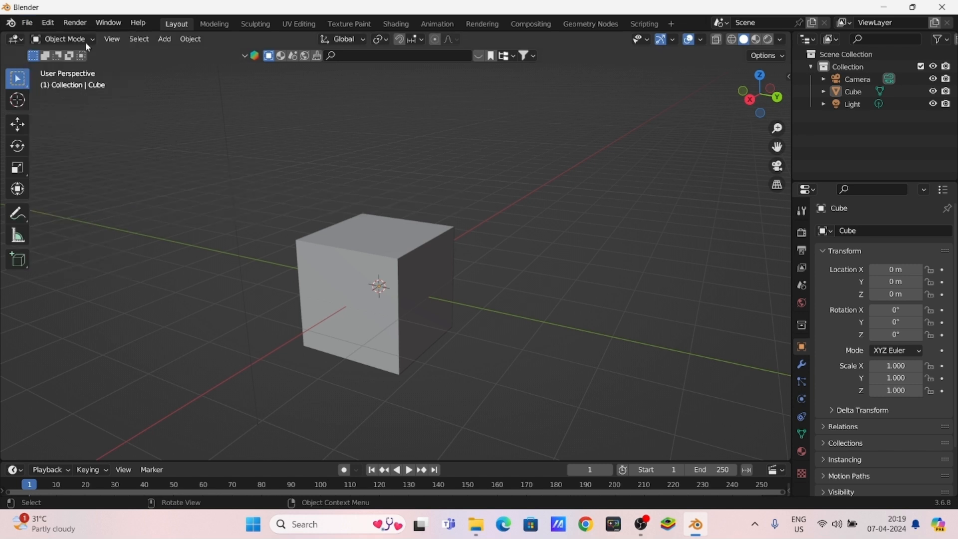
{"action": "left_click", "coordinate": [29, 24]}
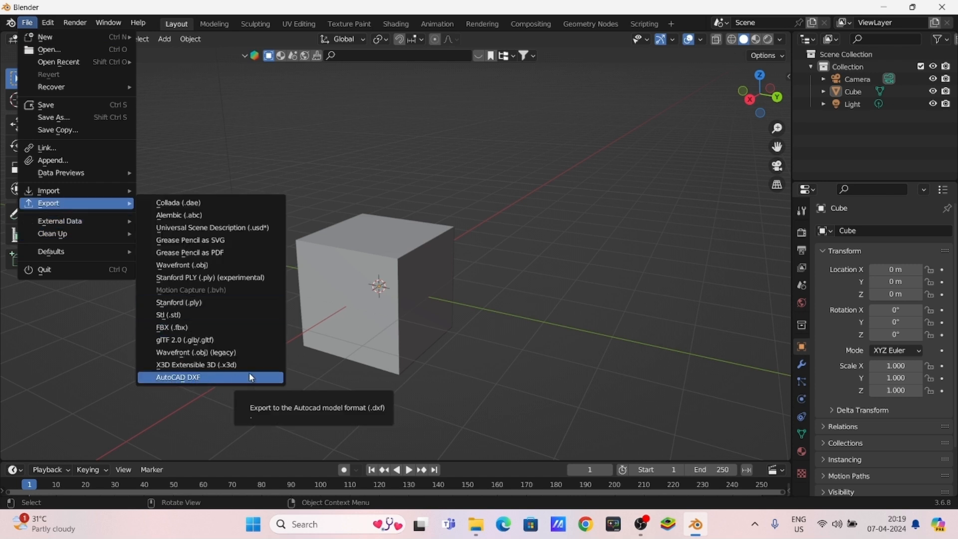
- Search the add-ons in the Blender Preferences for DXF
{"action": "left_click", "coordinate": [47, 22]}
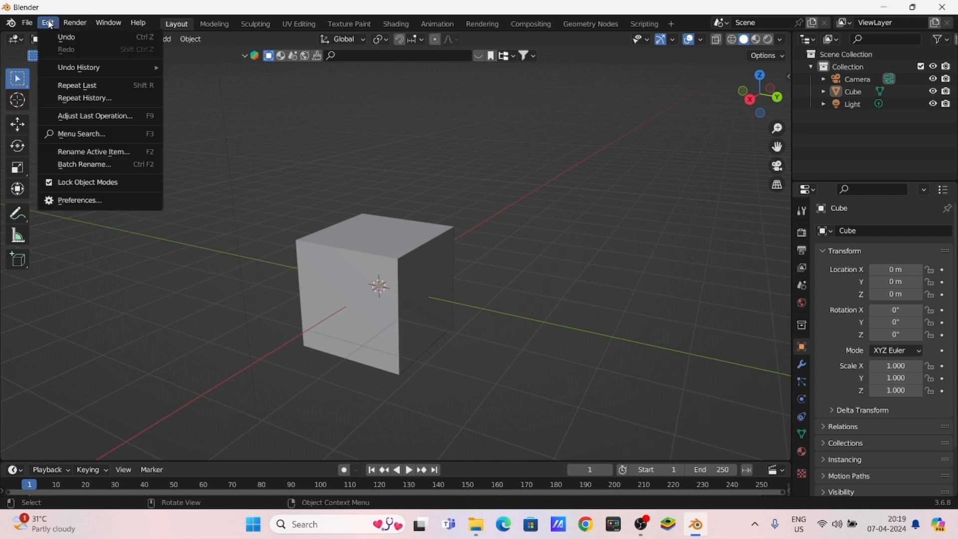
{"action": "left_click", "coordinate": [73, 202]}
{"action": "left_click", "coordinate": [340, 71]}
{"action": "type", "text": "DXF"}
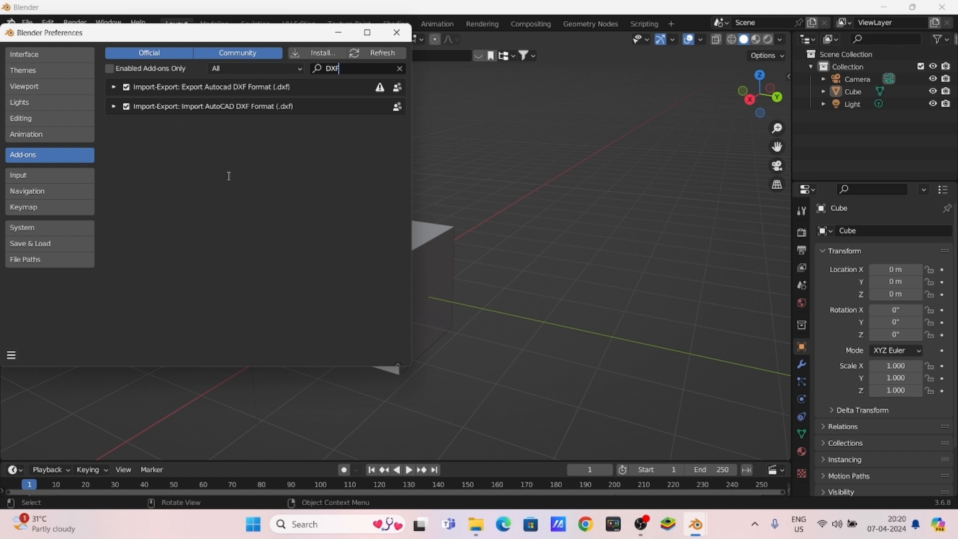
- Close the Blender Preferences and examine the cube from other angles and a greater distance in the 3D view
{"action": "left_click", "coordinate": [397, 32]}
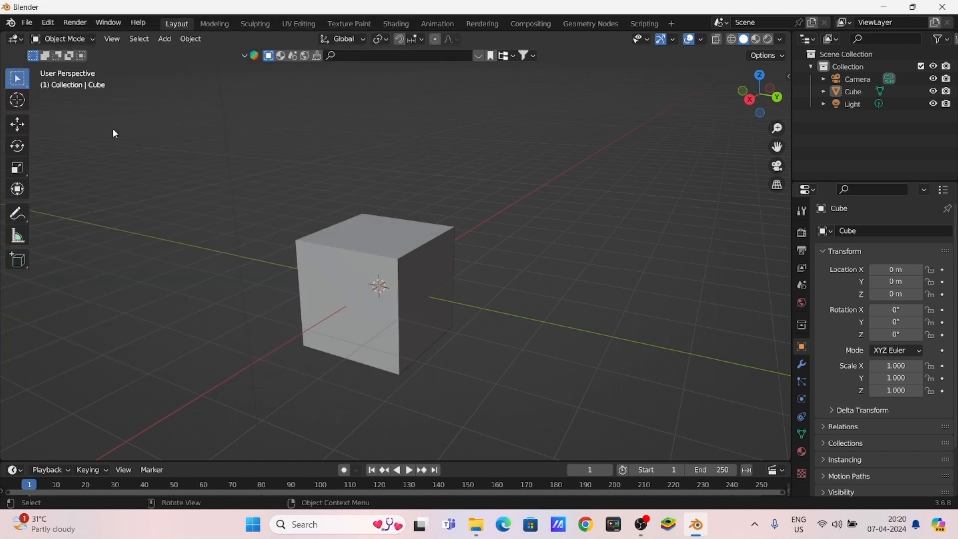
{"action": "left_click", "coordinate": [109, 24]}
{"action": "scroll", "coordinate": [250, 213], "scroll_direction": "down", "scroll_amount": 2}
{"action": "middle_click_drag", "start_coordinate": [265, 217], "coordinate": [402, 217]}
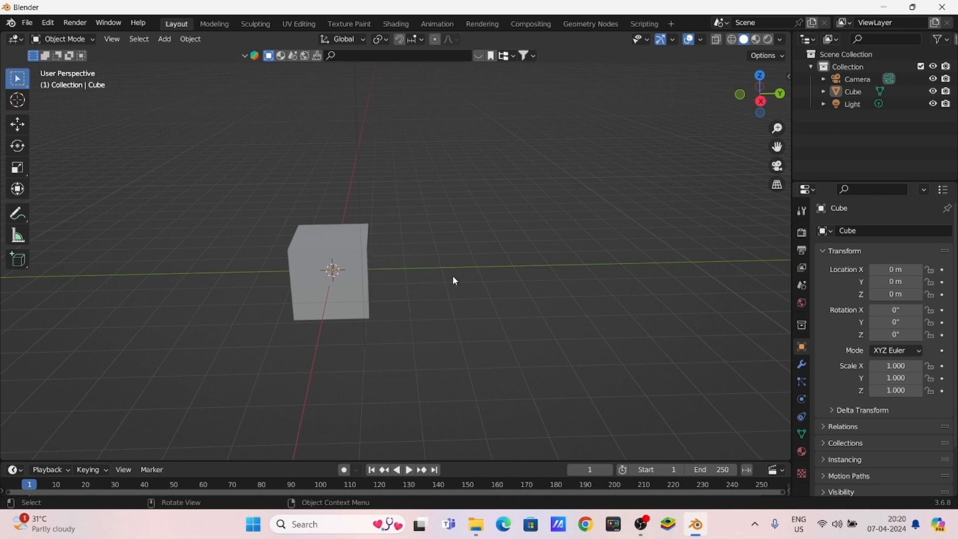
{"action": "middle_click_drag", "start_coordinate": [414, 274], "coordinate": [365, 285]}
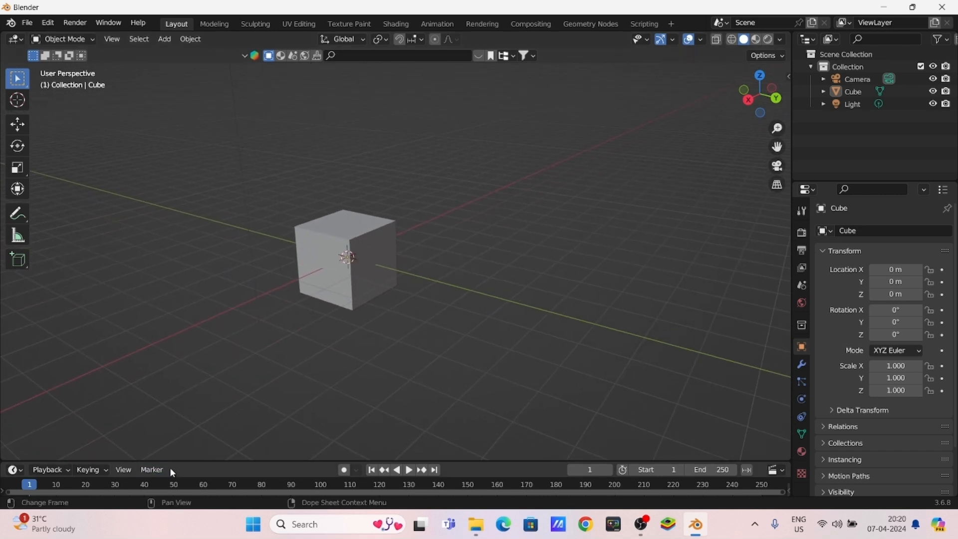
- Enlarge the timeline area to look it over, check its available editor types, and shrink it back down
{"action": "left_click_drag", "start_coordinate": [183, 459], "coordinate": [193, 380]}
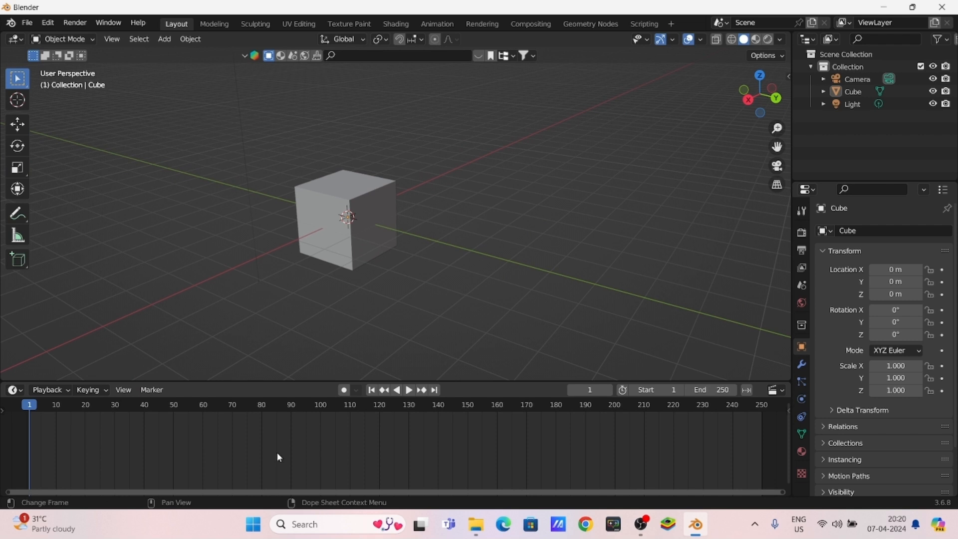
{"action": "left_click", "coordinate": [20, 392]}
{"action": "left_click", "coordinate": [20, 392]}
{"action": "left_click_drag", "start_coordinate": [500, 382], "coordinate": [499, 467]}
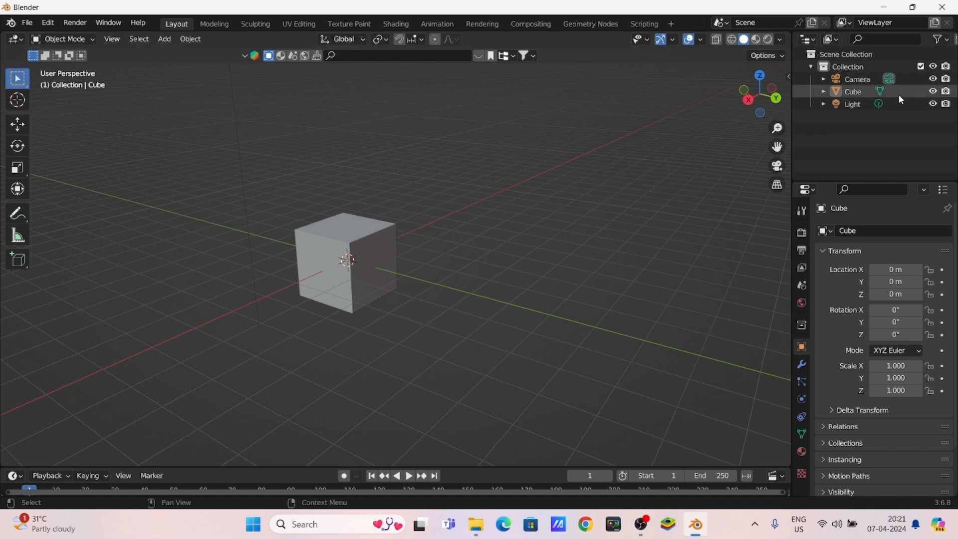
- Select the cube, the camera and the light in turn in the 3D view to match them with their collection entries
{"action": "scroll", "coordinate": [327, 230], "scroll_direction": "down", "scroll_amount": 2}
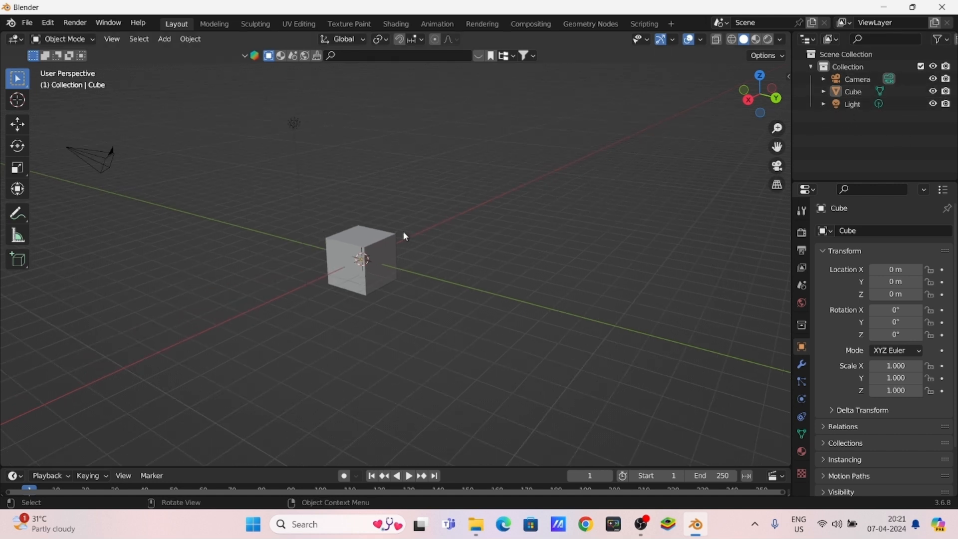
{"action": "left_click", "coordinate": [371, 238]}
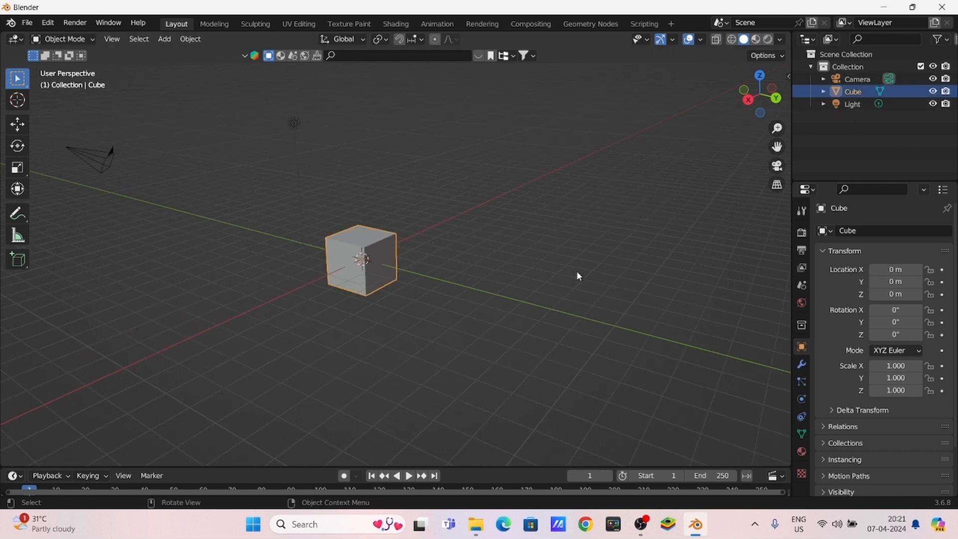
{"action": "left_click", "coordinate": [294, 124]}
{"action": "left_click", "coordinate": [106, 161]}
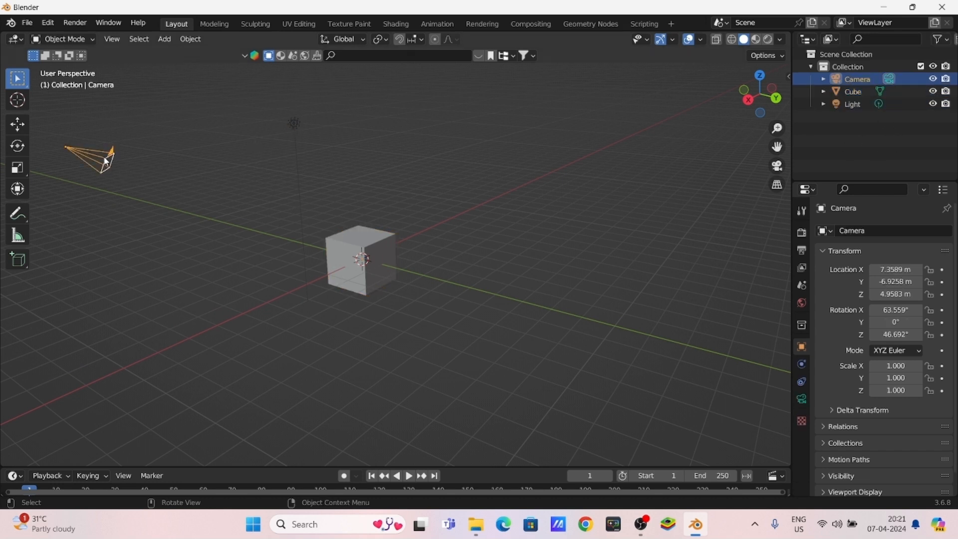
{"action": "left_click", "coordinate": [295, 125]}
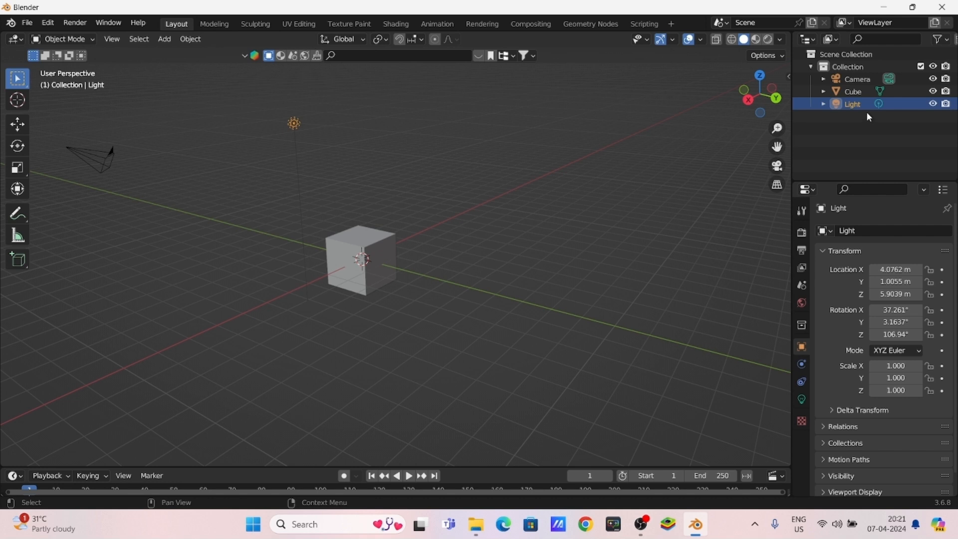
- Select the cube and review its material properties and the modifiers that can be added to it
{"action": "middle_click_drag", "start_coordinate": [391, 307], "coordinate": [636, 329]}
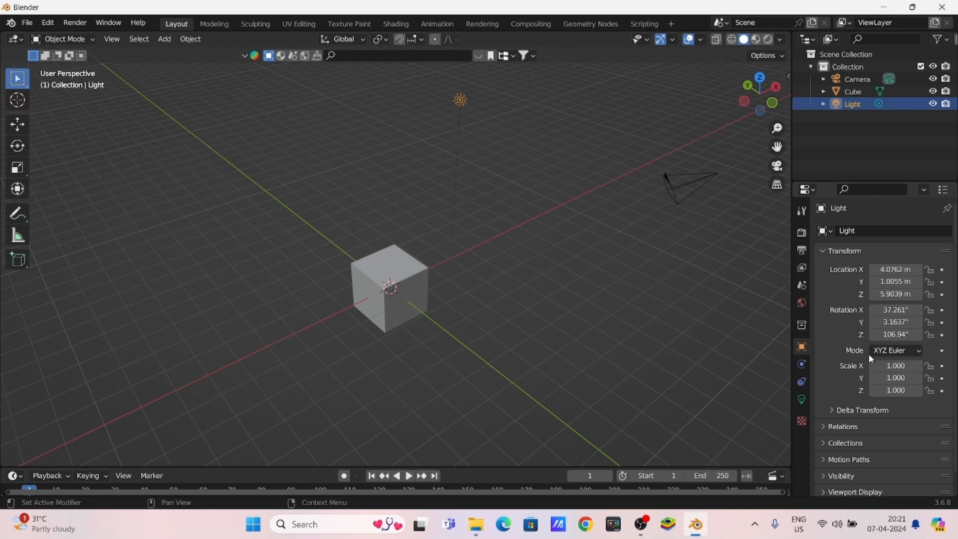
{"action": "middle_click_drag", "start_coordinate": [466, 342], "coordinate": [355, 329]}
{"action": "scroll", "coordinate": [400, 292], "scroll_direction": "up", "scroll_amount": 3}
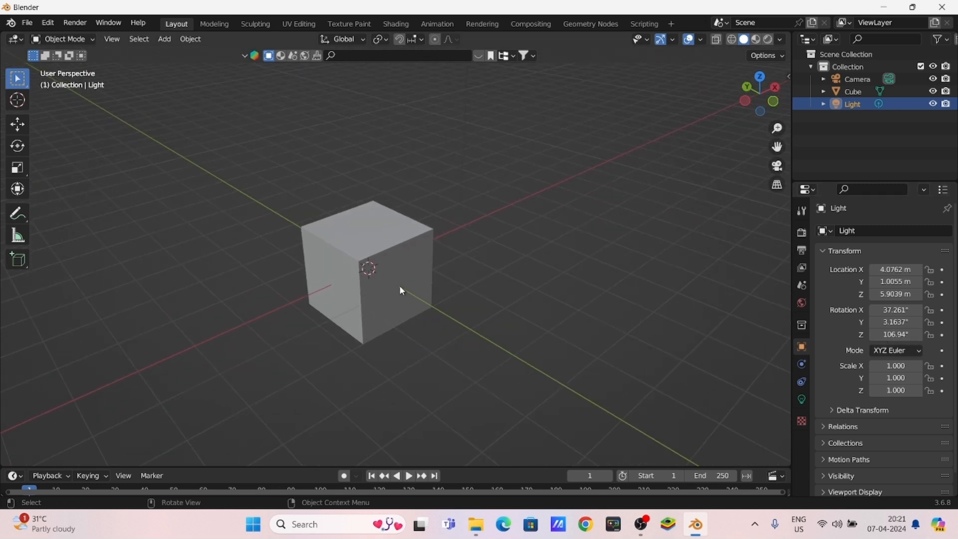
{"action": "left_click", "coordinate": [401, 291]}
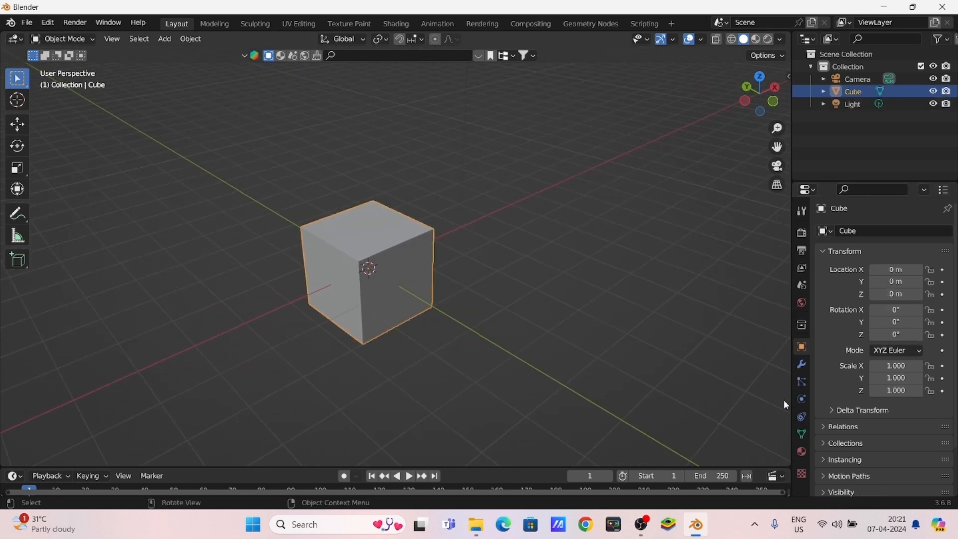
{"action": "left_click", "coordinate": [801, 454]}
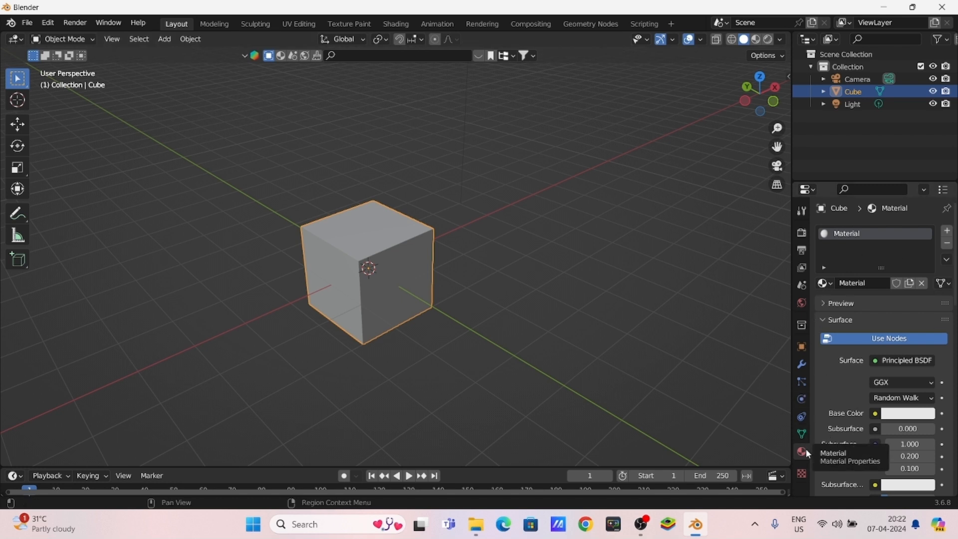
{"action": "left_click", "coordinate": [802, 366]}
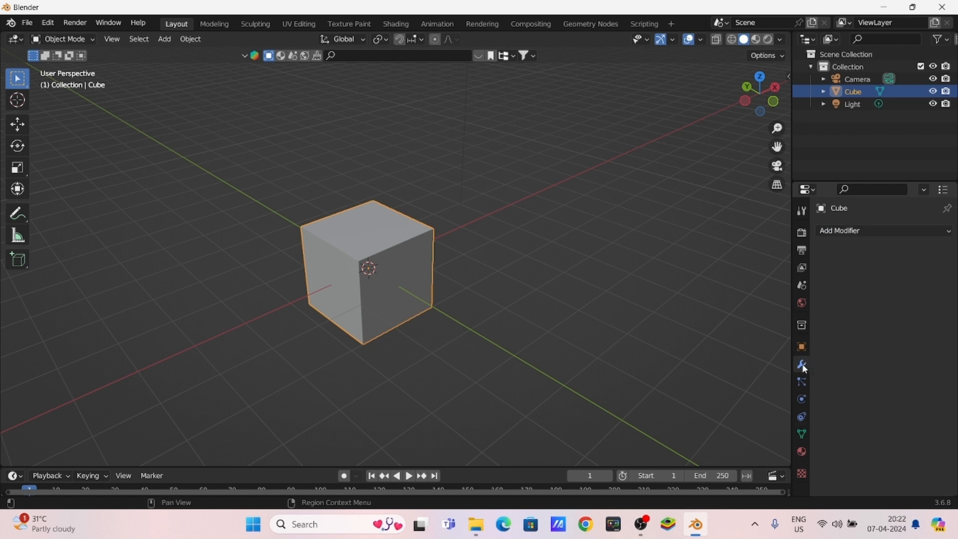
{"action": "left_click", "coordinate": [905, 239]}
{"action": "left_click", "coordinate": [905, 239]}
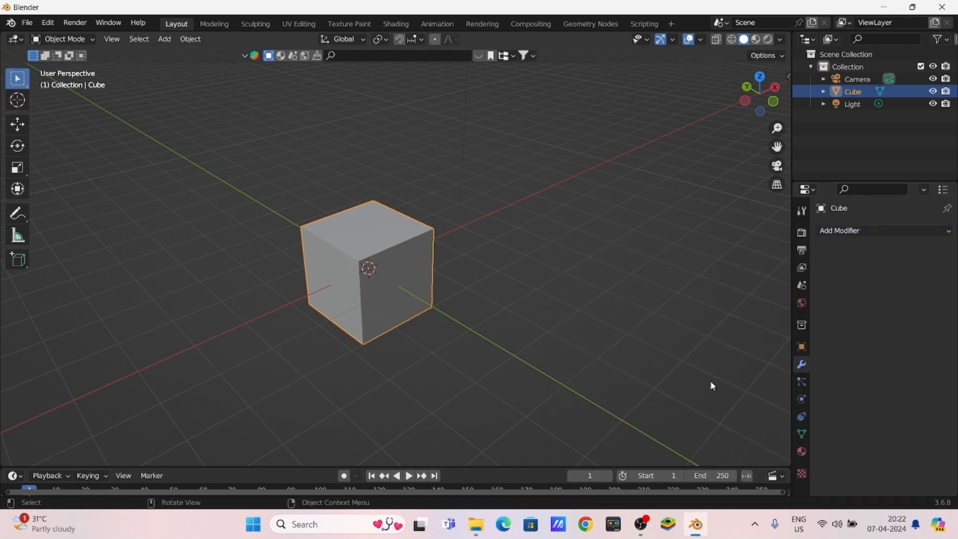
{"action": "left_click", "coordinate": [915, 230]}
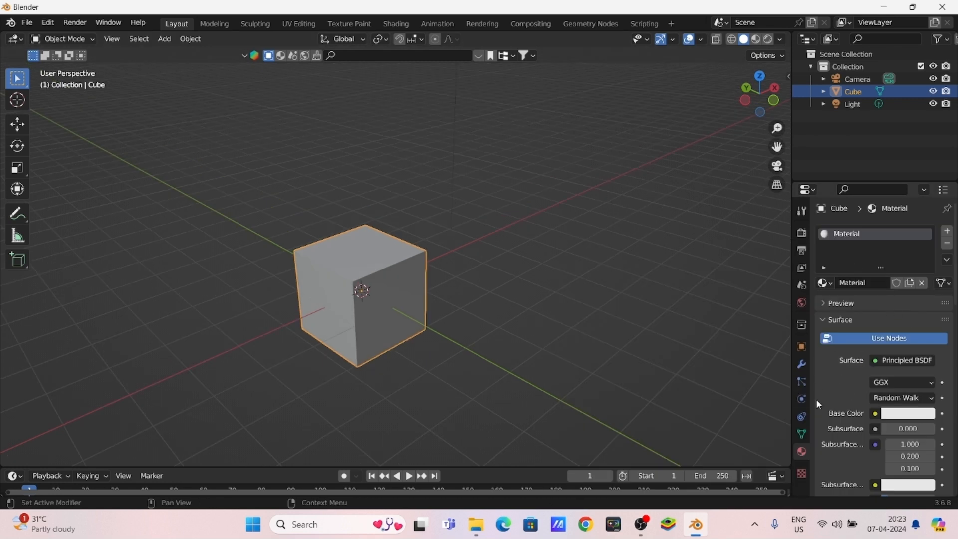
- Set the cube's scale to 2 in X and 4 in Y in its object properties
{"action": "left_click", "coordinate": [801, 348]}
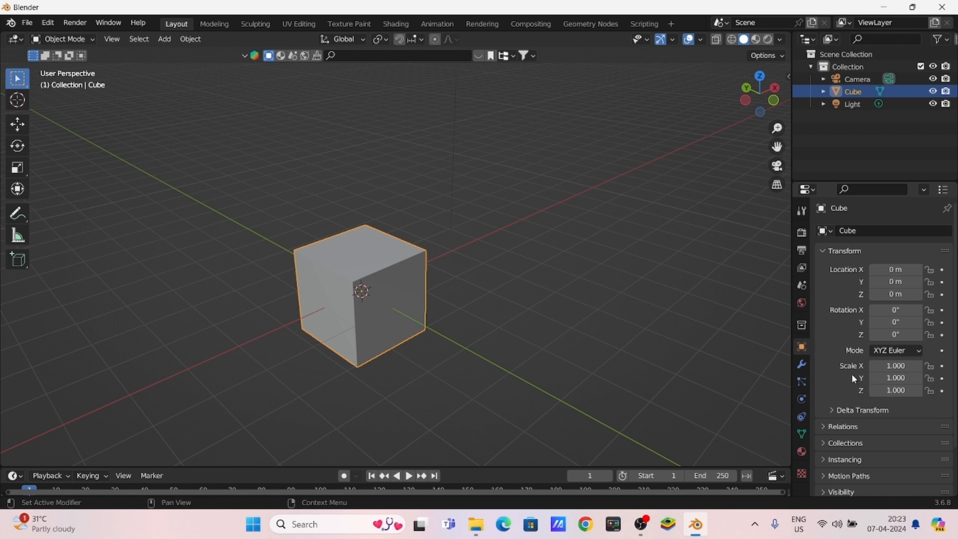
{"action": "type", "text": "2"}
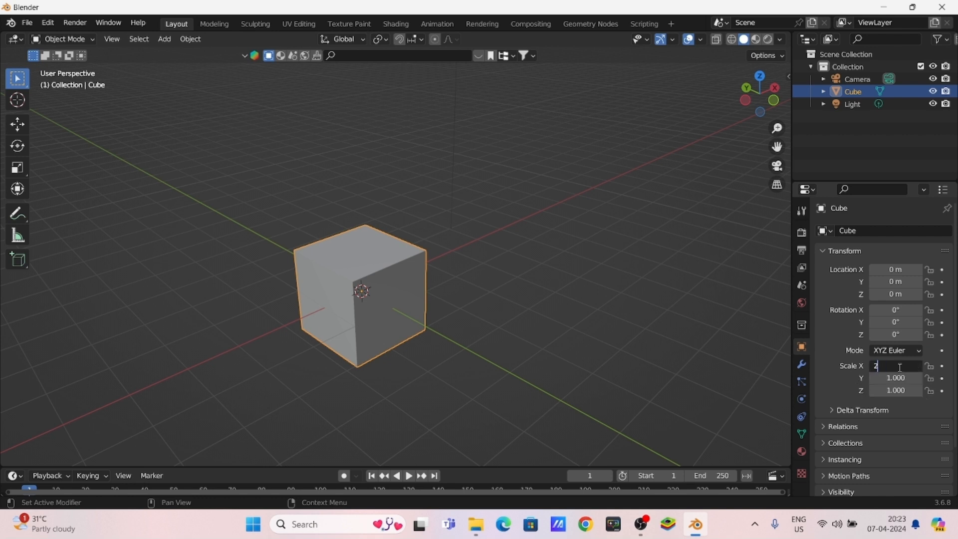
{"action": "key", "text": "Return"}
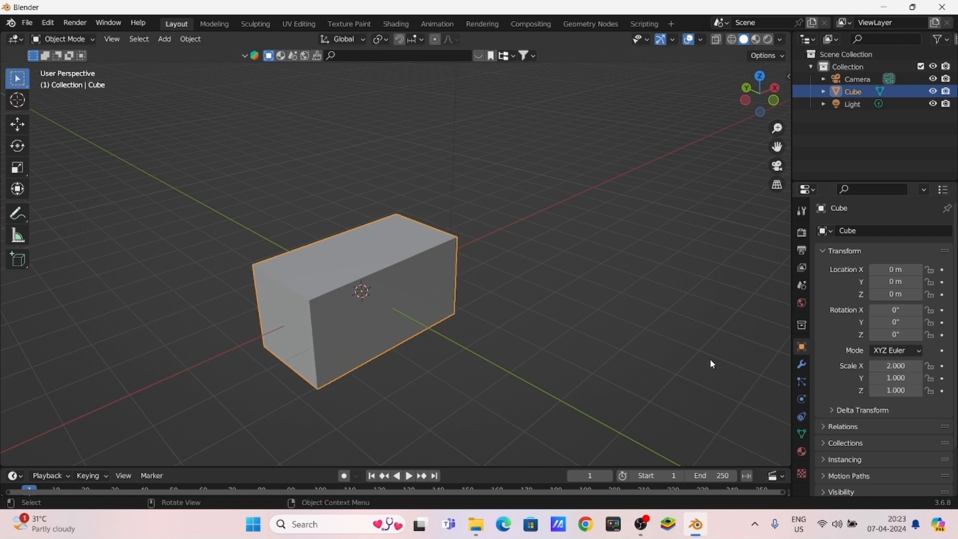
{"action": "double_click", "coordinate": [892, 377]}
{"action": "type", "text": "4"}
{"action": "key", "text": "Return"}
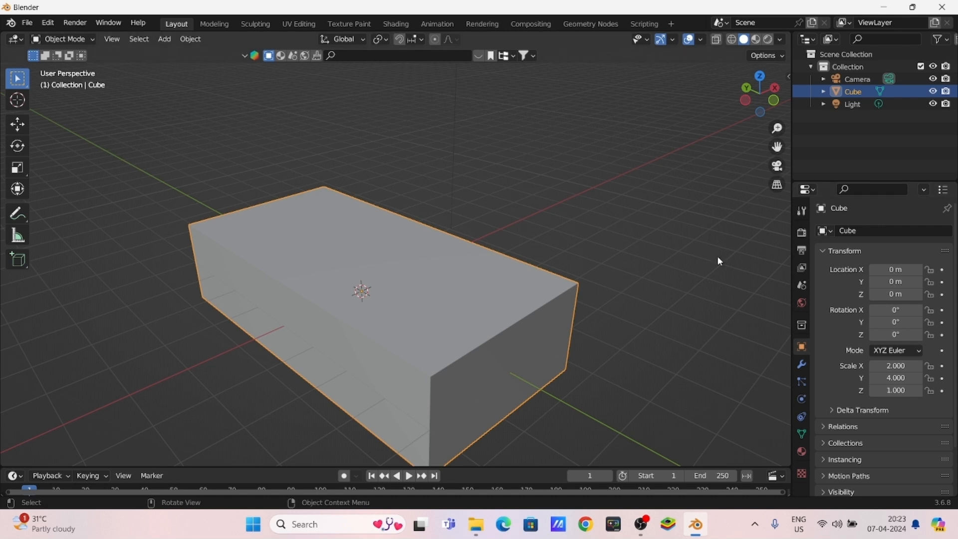
- Set the cube's X rotation to 70°
{"action": "left_click", "coordinate": [898, 311]}
{"action": "type", "text": "70"}
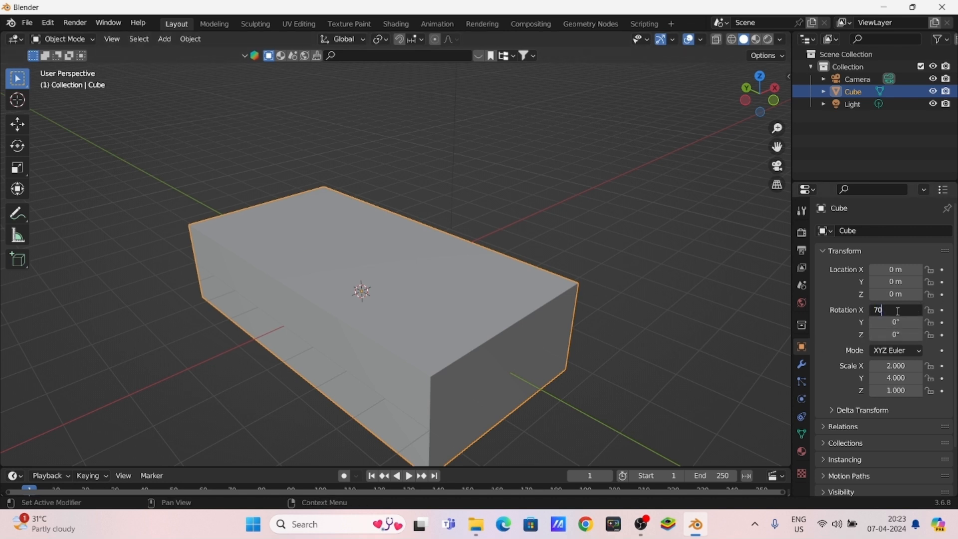
{"action": "key", "text": "Return"}
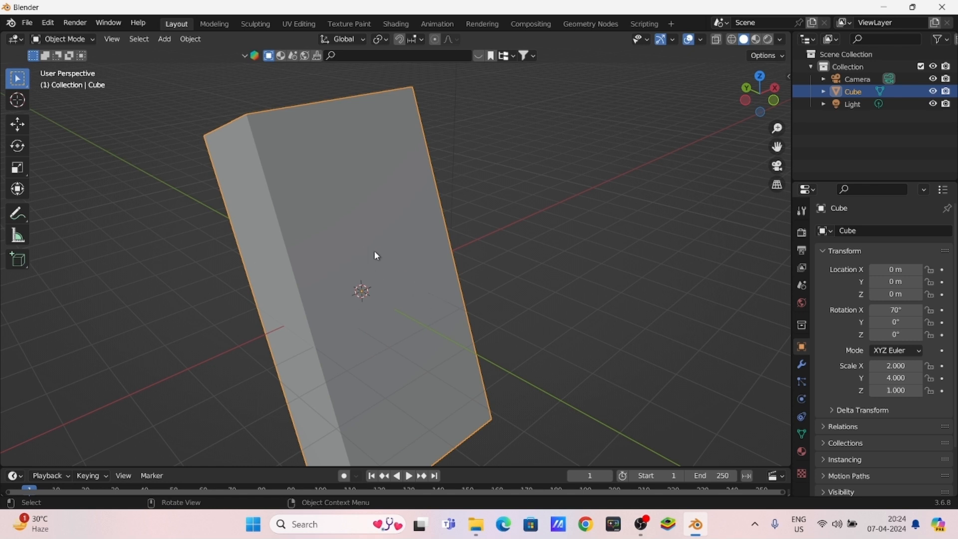
- Undo the cube's rotation and both scale changes
{"action": "key", "text": "ctrl+z"}
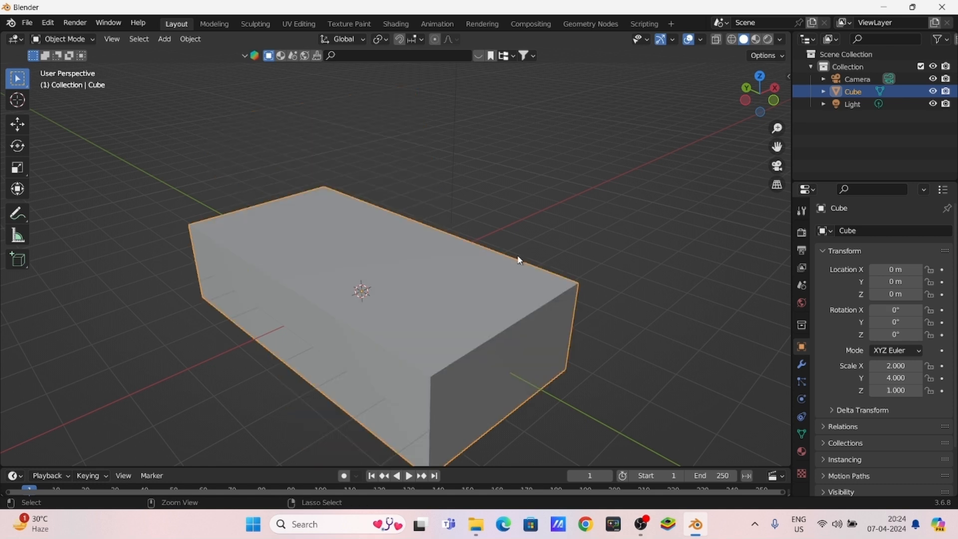
{"action": "key", "text": "ctrl+z"}
{"action": "key", "text": "ctrl+z"}
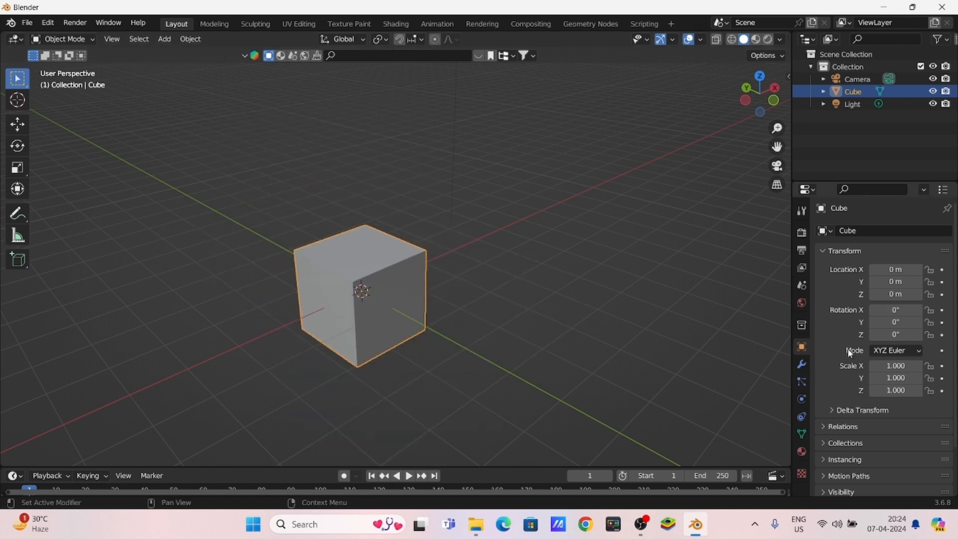
- Expand and review the cube's visibility settings, and look at the world properties and the surroundings in the 3D view
{"action": "scroll", "coordinate": [853, 349], "scroll_direction": "down", "scroll_amount": 2}
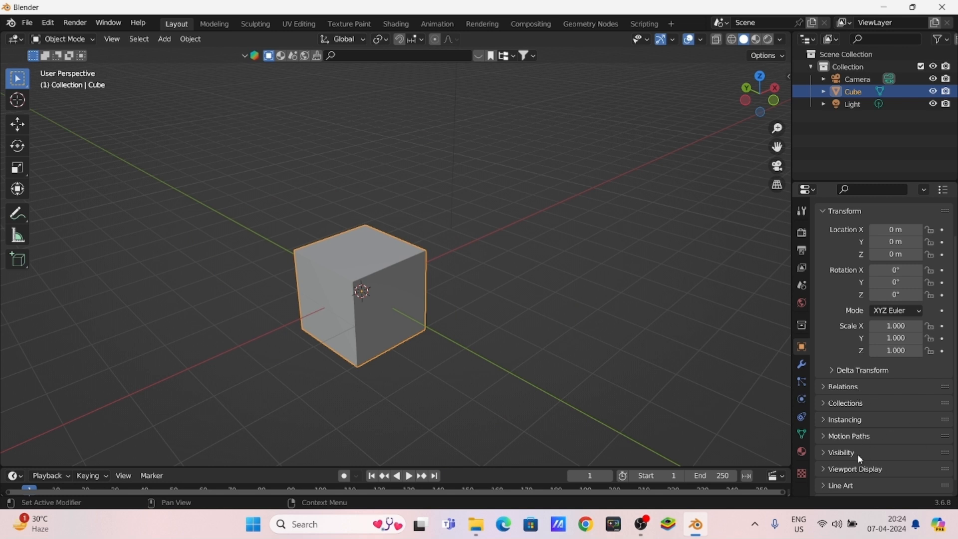
{"action": "left_click", "coordinate": [824, 454]}
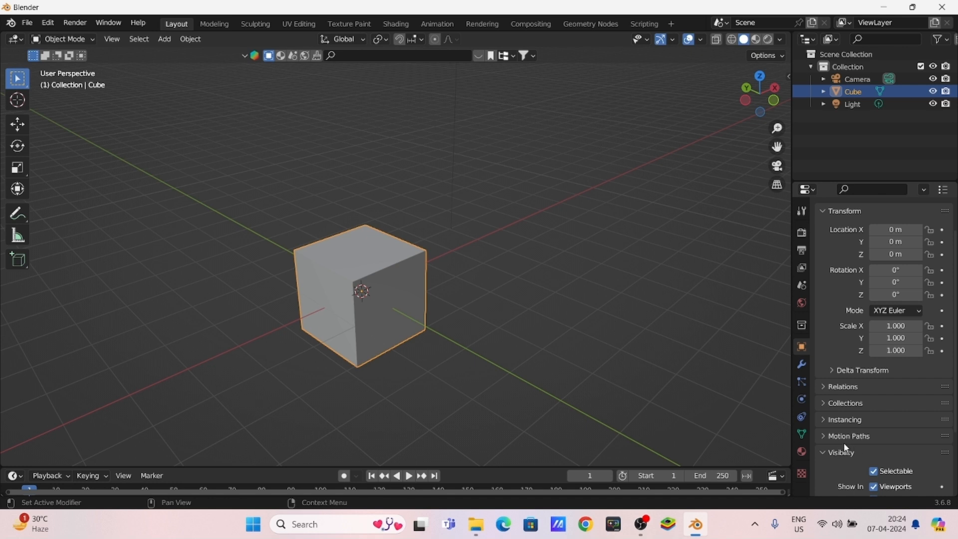
{"action": "scroll", "coordinate": [867, 419], "scroll_direction": "down", "scroll_amount": 5}
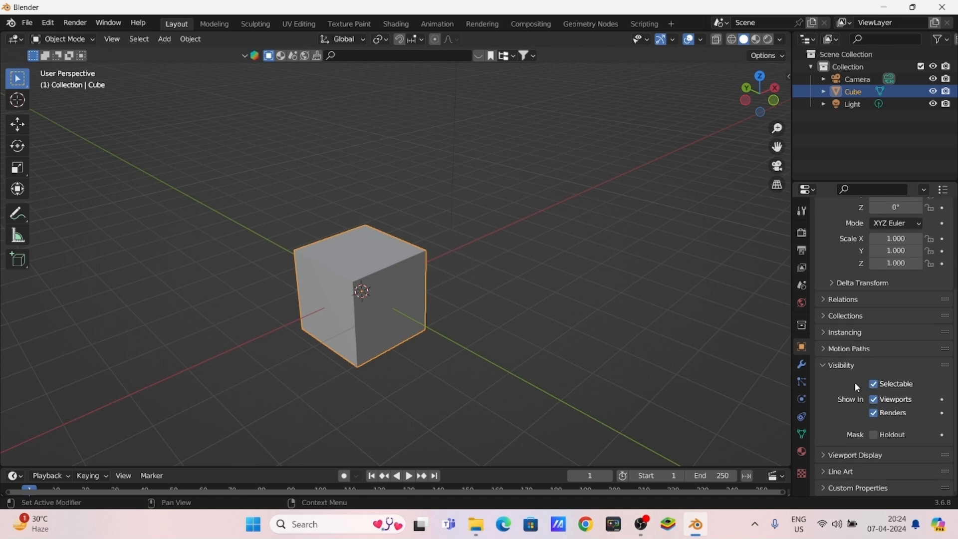
{"action": "scroll", "coordinate": [849, 379], "scroll_direction": "up", "scroll_amount": 2}
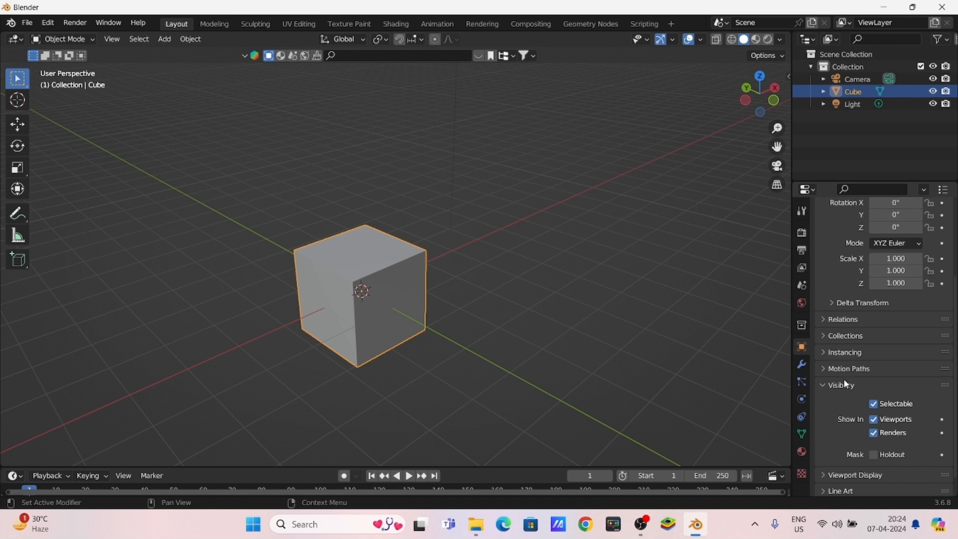
{"action": "left_click", "coordinate": [802, 303]}
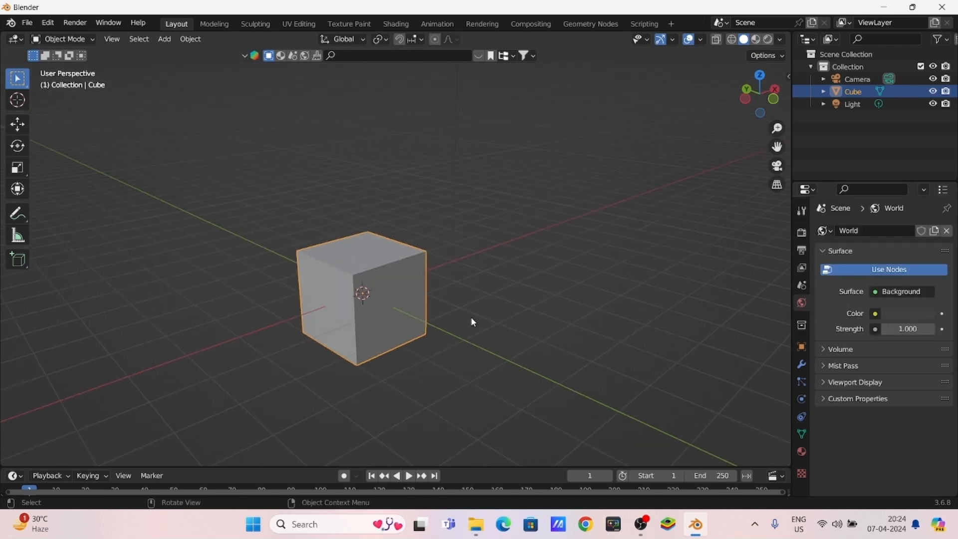
{"action": "middle_click_drag", "start_coordinate": [240, 289], "coordinate": [211, 171]}
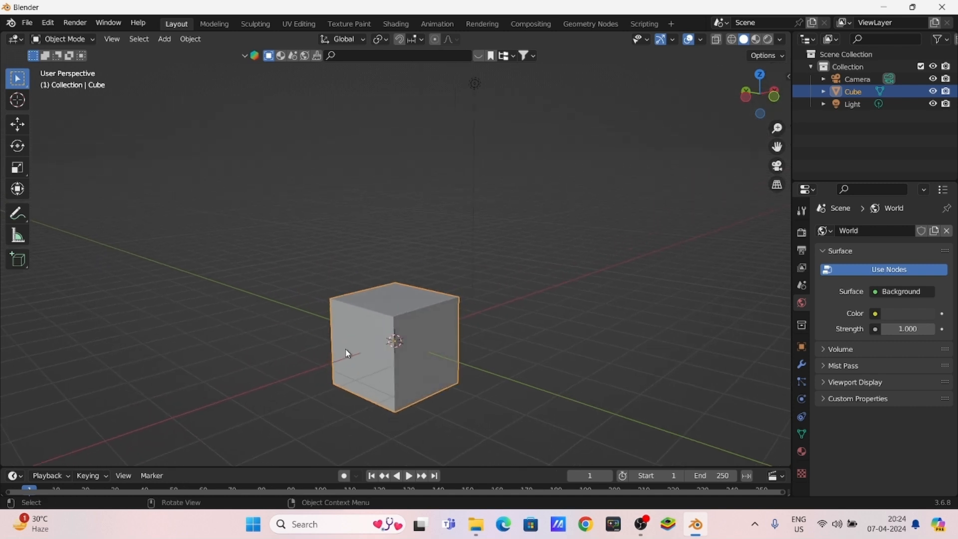
- Set the scene's render engine to Cycles and review its sampling settings
{"action": "left_click", "coordinate": [801, 235]}
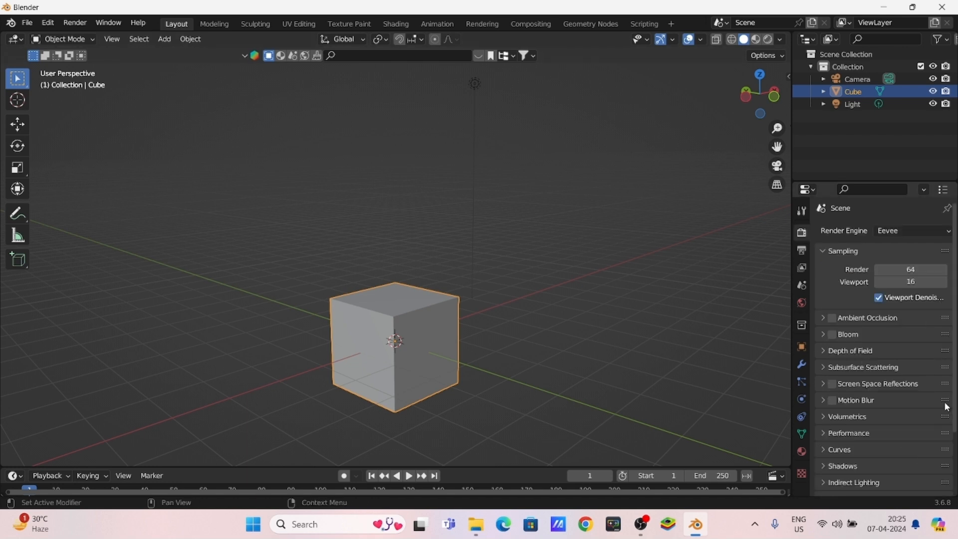
{"action": "left_click", "coordinate": [920, 235]}
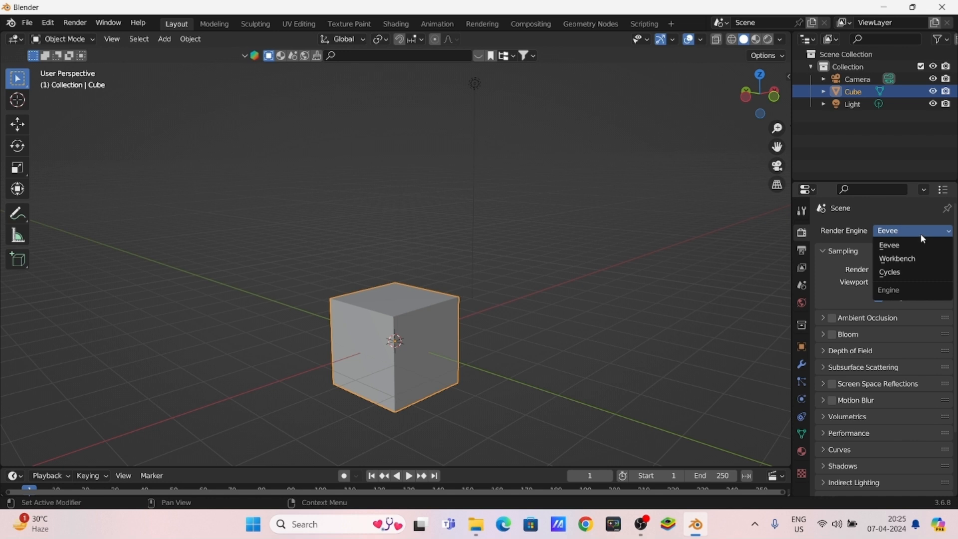
{"action": "left_click", "coordinate": [900, 274]}
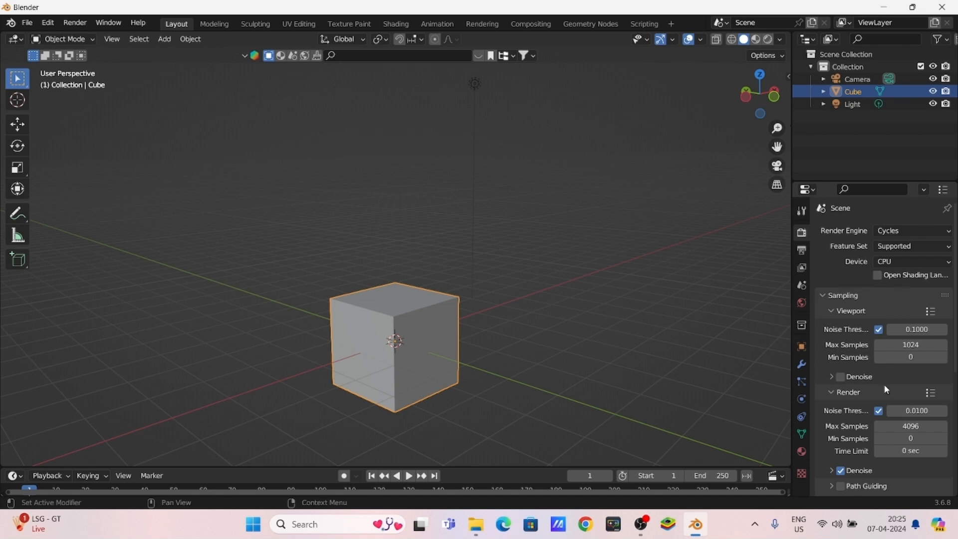
{"action": "scroll", "coordinate": [838, 361], "scroll_direction": "down", "scroll_amount": 2}
{"action": "scroll", "coordinate": [866, 357], "scroll_direction": "down", "scroll_amount": 3}
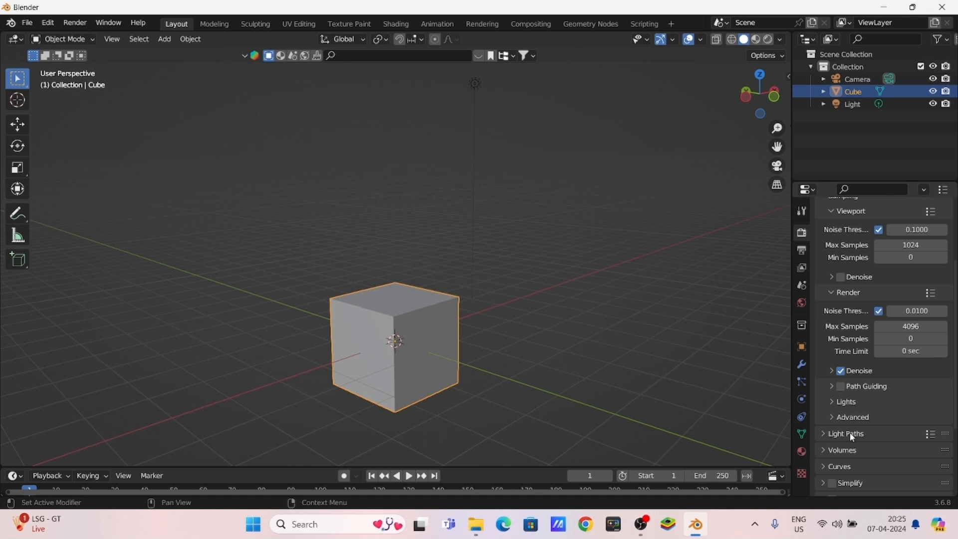
- Review the scene's output properties, including the format, frame range, output path and file format settings
{"action": "left_click", "coordinate": [800, 252]}
{"action": "scroll", "coordinate": [819, 286], "scroll_direction": "up", "scroll_amount": 1}
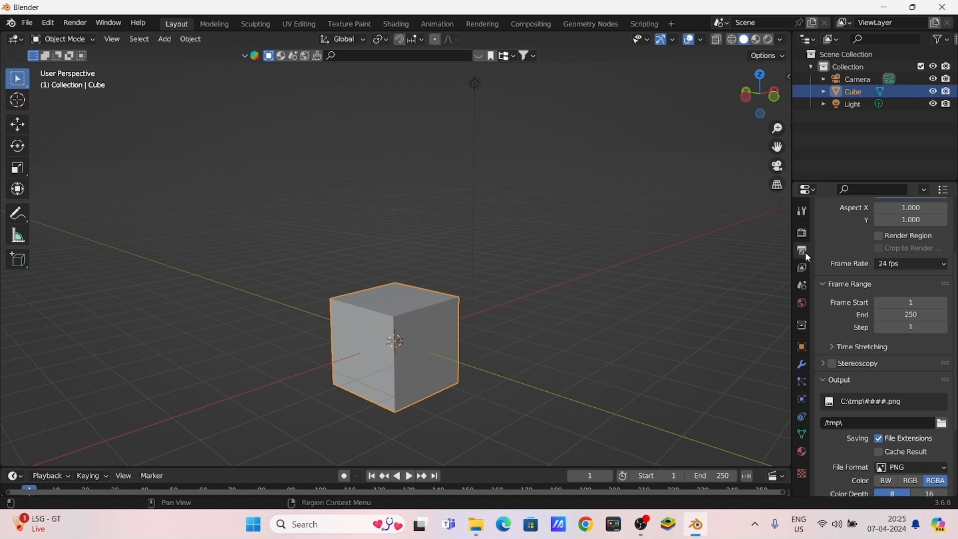
{"action": "scroll", "coordinate": [881, 330], "scroll_direction": "up", "scroll_amount": 4}
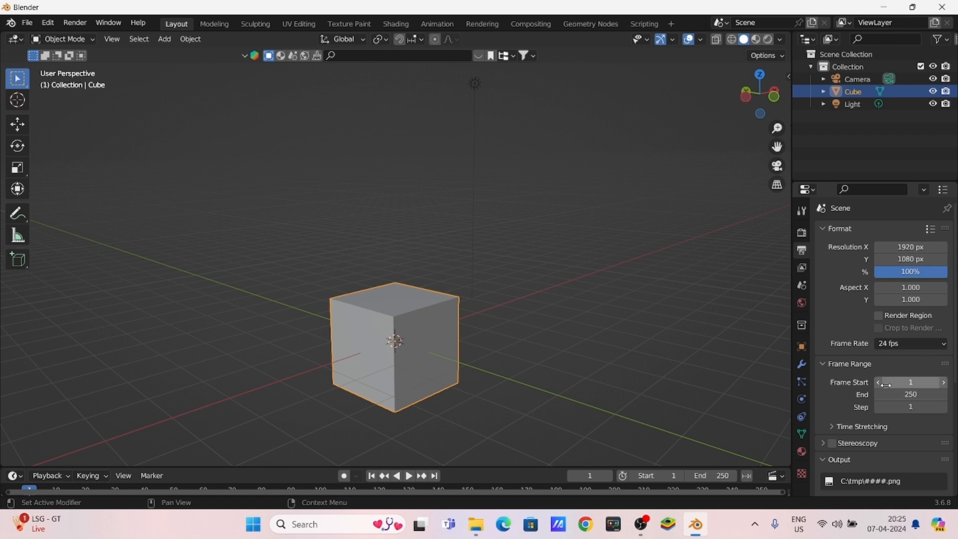
{"action": "scroll", "coordinate": [857, 365], "scroll_direction": "down", "scroll_amount": 2}
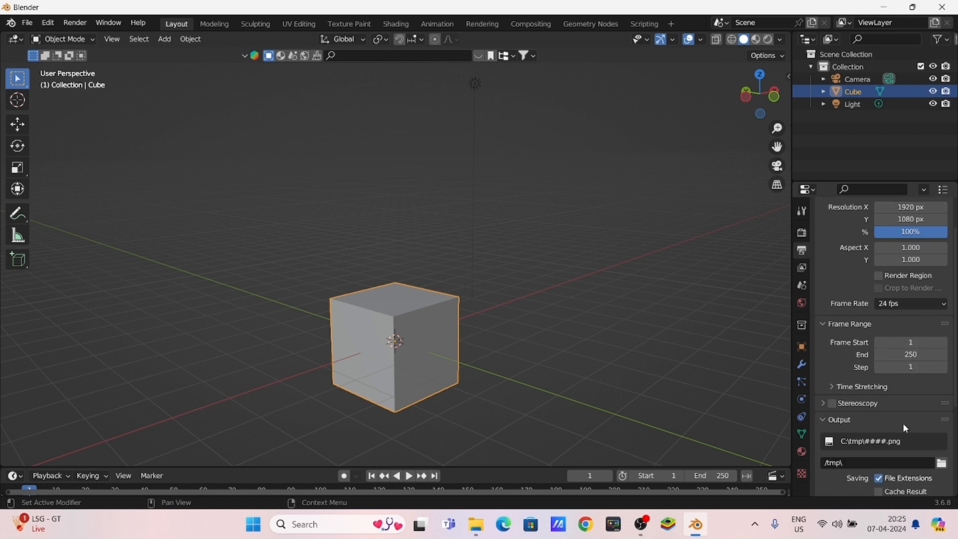
{"action": "scroll", "coordinate": [904, 422], "scroll_direction": "down", "scroll_amount": 2}
{"action": "scroll", "coordinate": [856, 419], "scroll_direction": "down", "scroll_amount": 2}
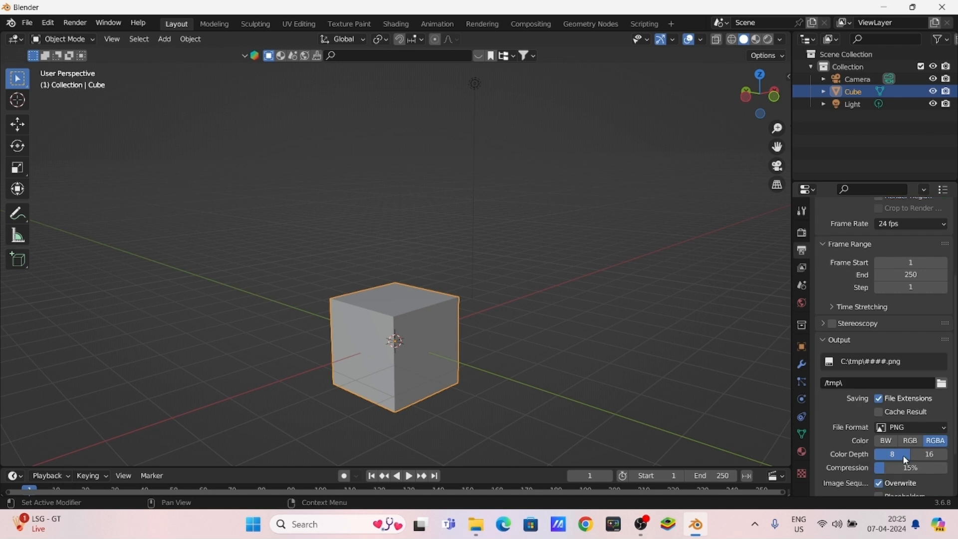
{"action": "scroll", "coordinate": [861, 439], "scroll_direction": "down", "scroll_amount": 2}
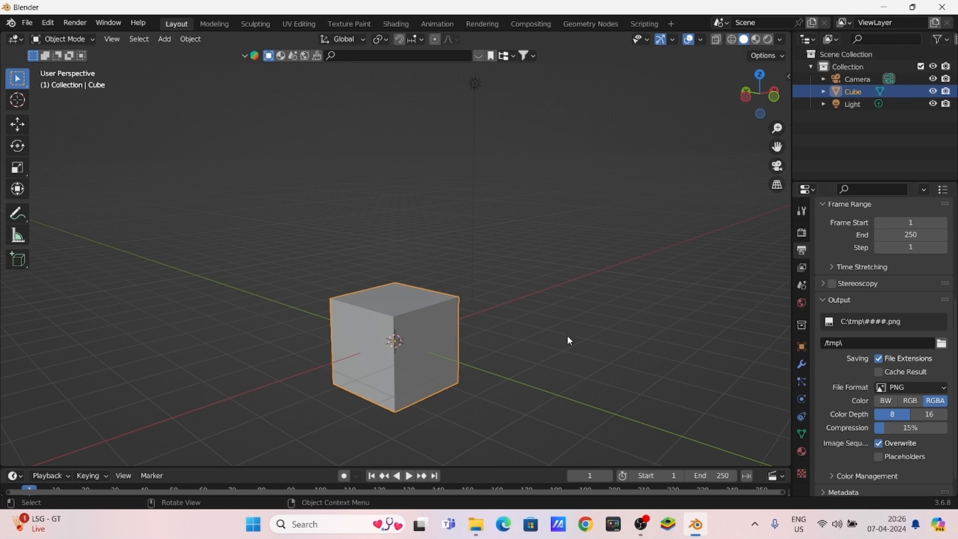
- Practise deselecting and reselecting the cube several times in the 3D view, ending with the cube selected
{"action": "middle_click_drag", "start_coordinate": [563, 336], "coordinate": [570, 345], "text": "shift"}
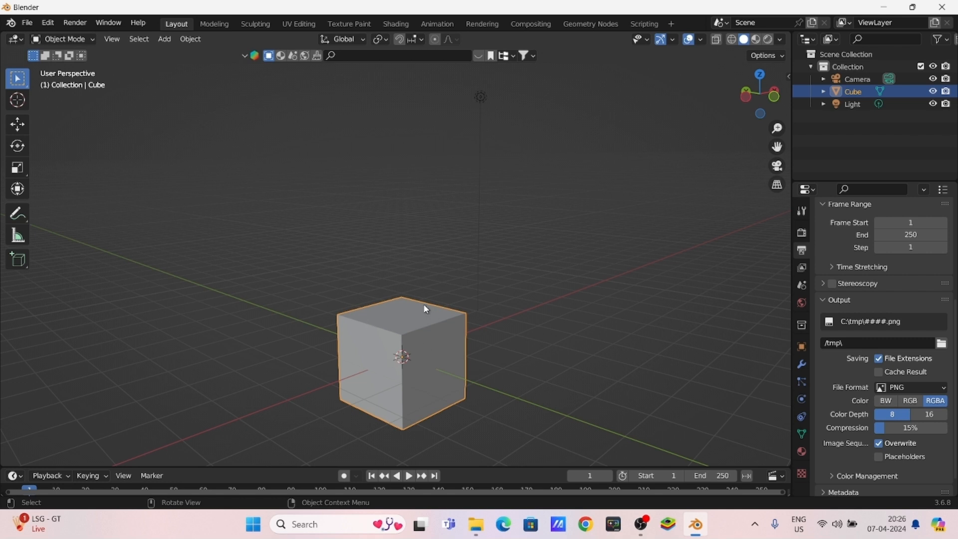
{"action": "middle_click_drag", "start_coordinate": [455, 312], "coordinate": [417, 364]}
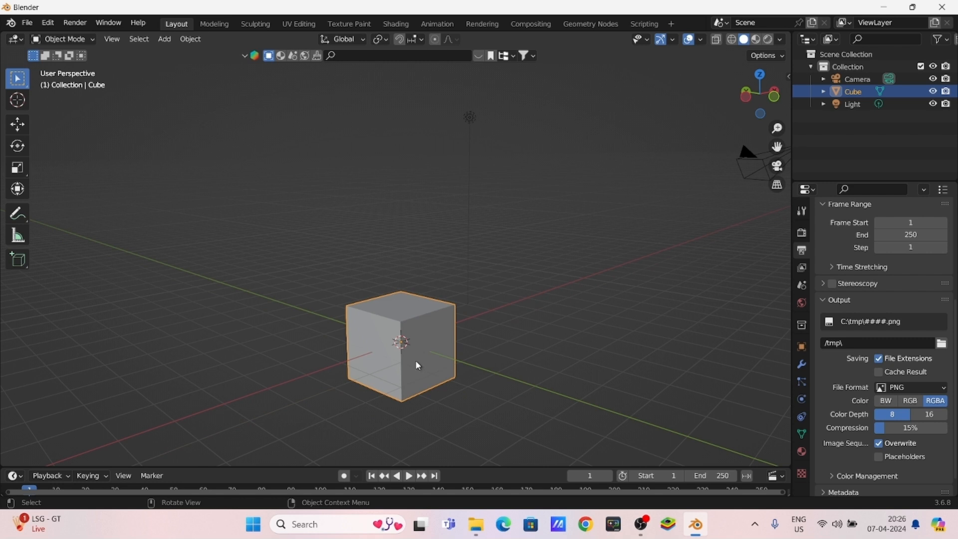
{"action": "key", "text": "alt+a"}
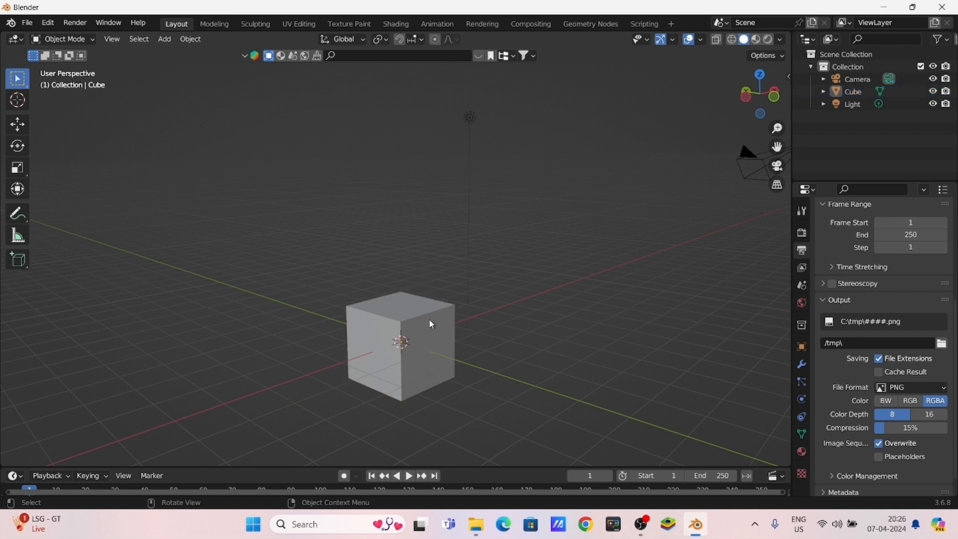
{"action": "left_click", "coordinate": [430, 324]}
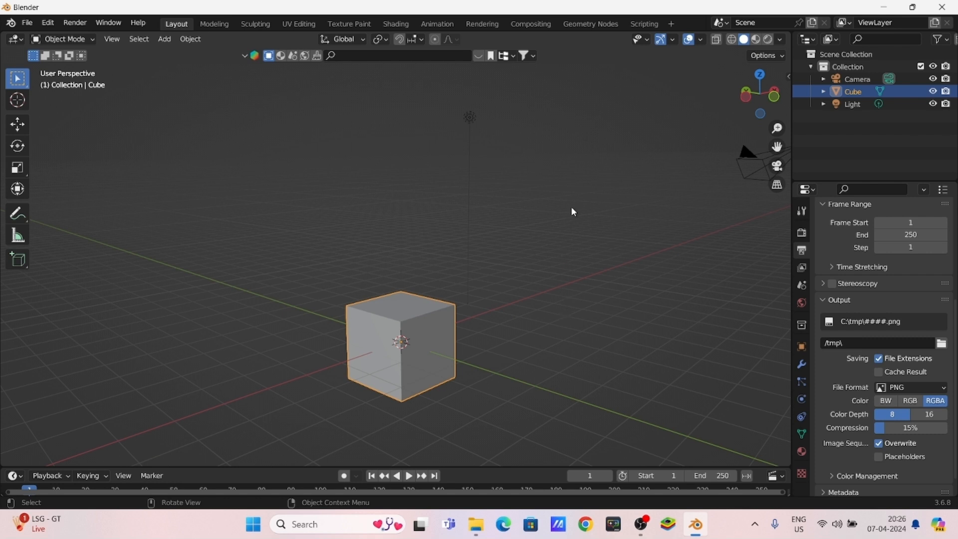
{"action": "key", "text": "alt+a"}
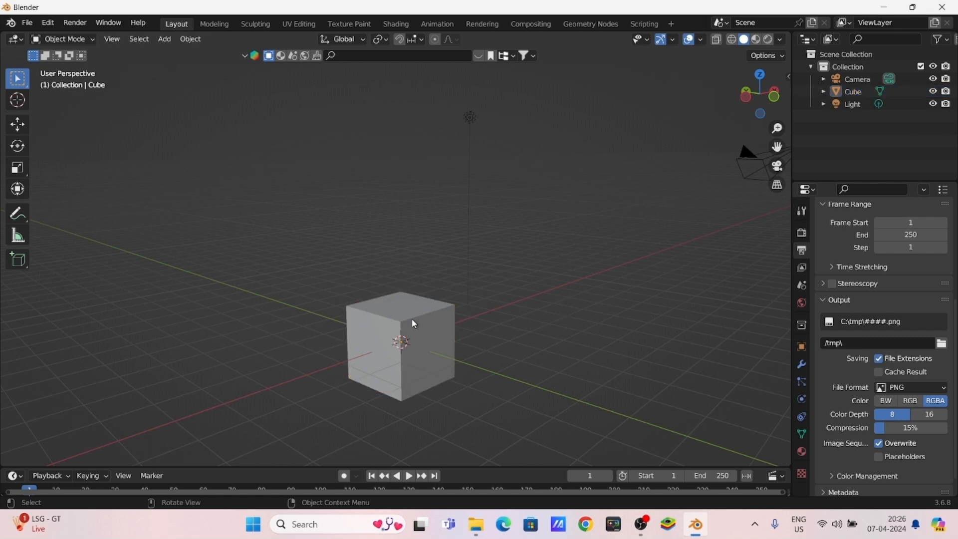
{"action": "left_click", "coordinate": [447, 331]}
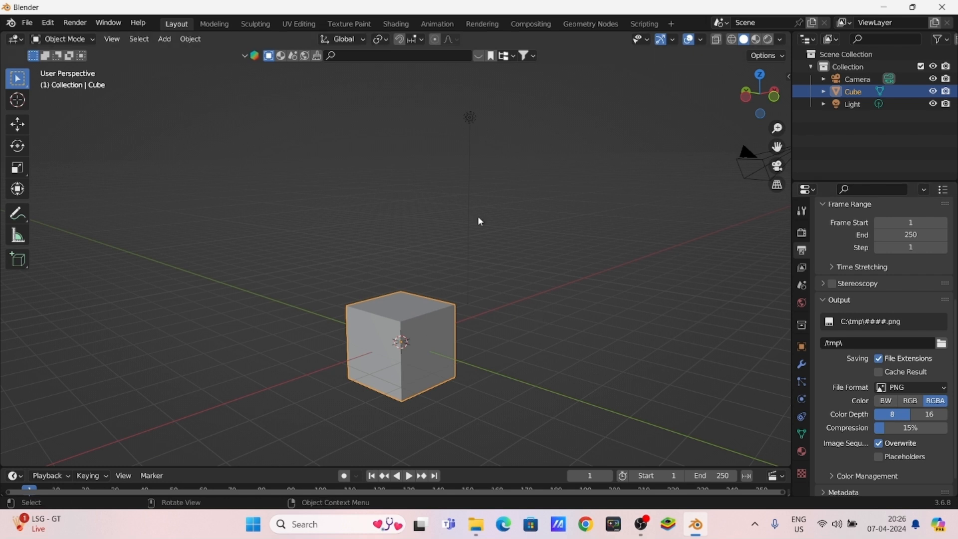
{"action": "left_click", "coordinate": [580, 129]}
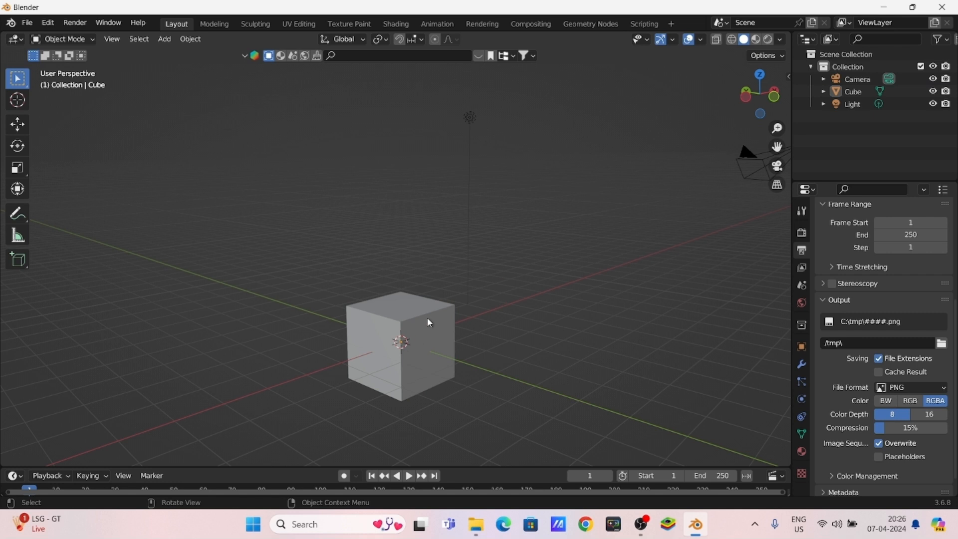
{"action": "middle_click_drag", "start_coordinate": [322, 348], "coordinate": [376, 319]}
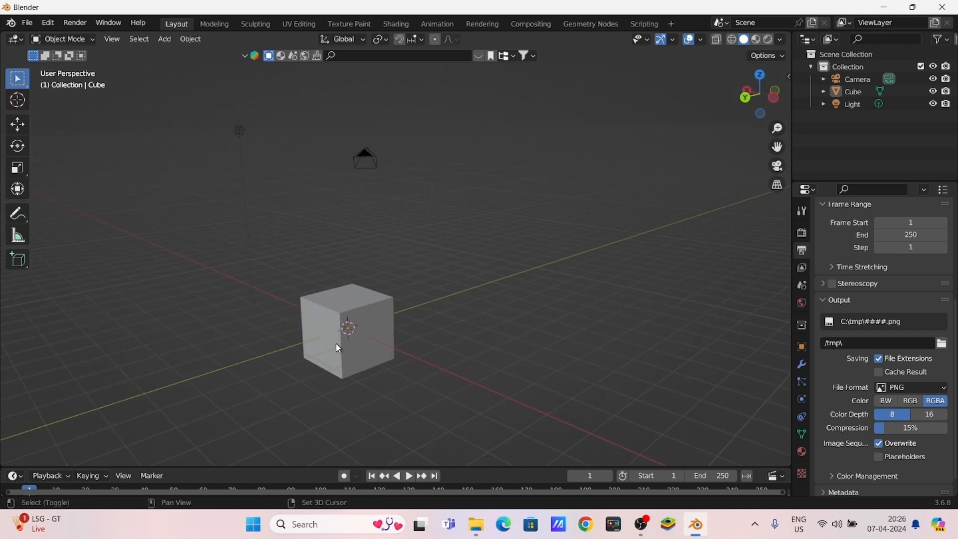
{"action": "middle_click_drag", "start_coordinate": [336, 343], "coordinate": [369, 318], "text": "shift"}
{"action": "scroll", "coordinate": [405, 323], "scroll_direction": "up", "scroll_amount": 1}
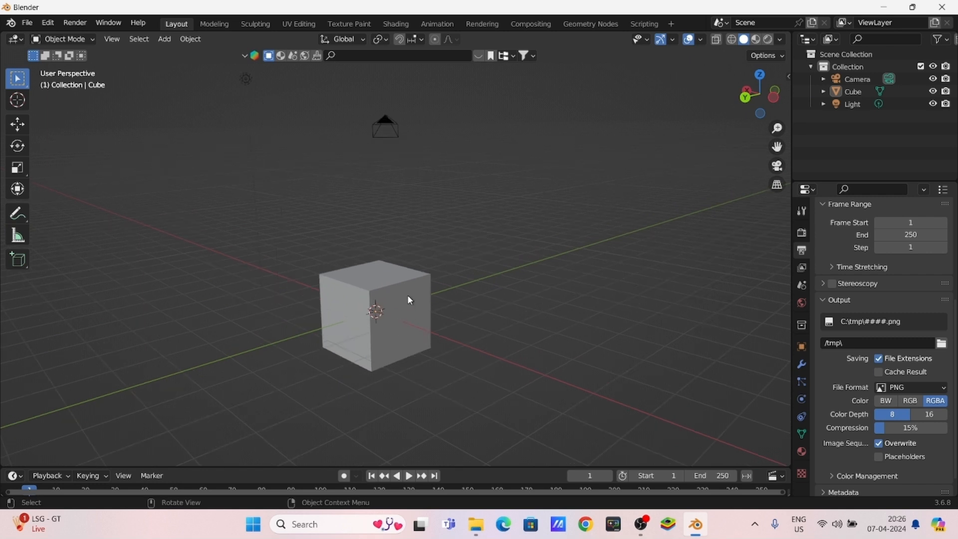
{"action": "left_click", "coordinate": [409, 299]}
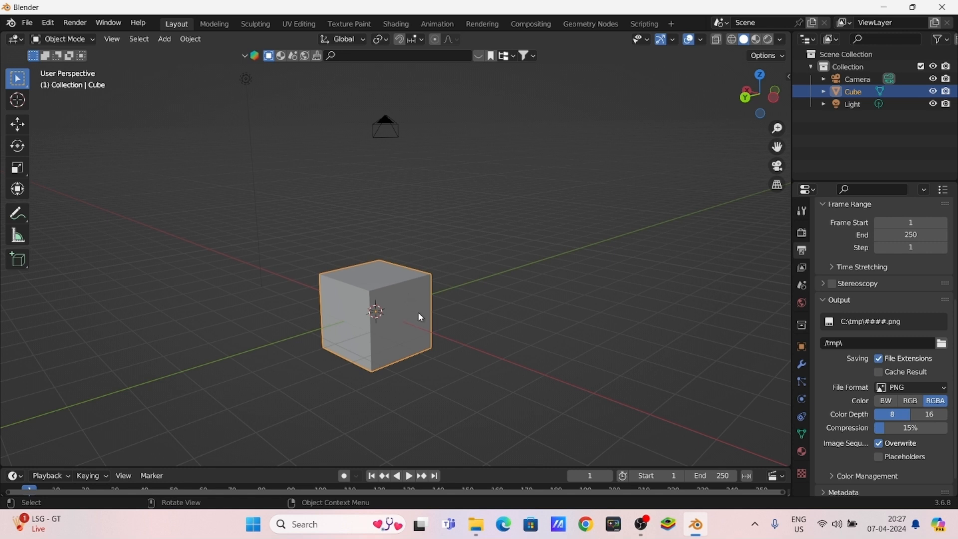
- Try moving the cube freely by about 6.39 m and undo the move
{"action": "key", "text": "g"}
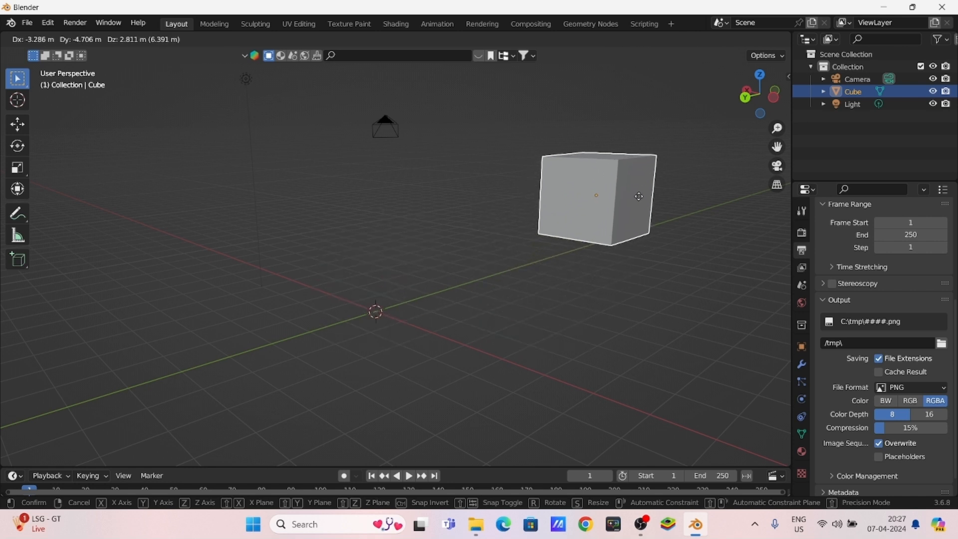
{"action": "left_click", "coordinate": [638, 196]}
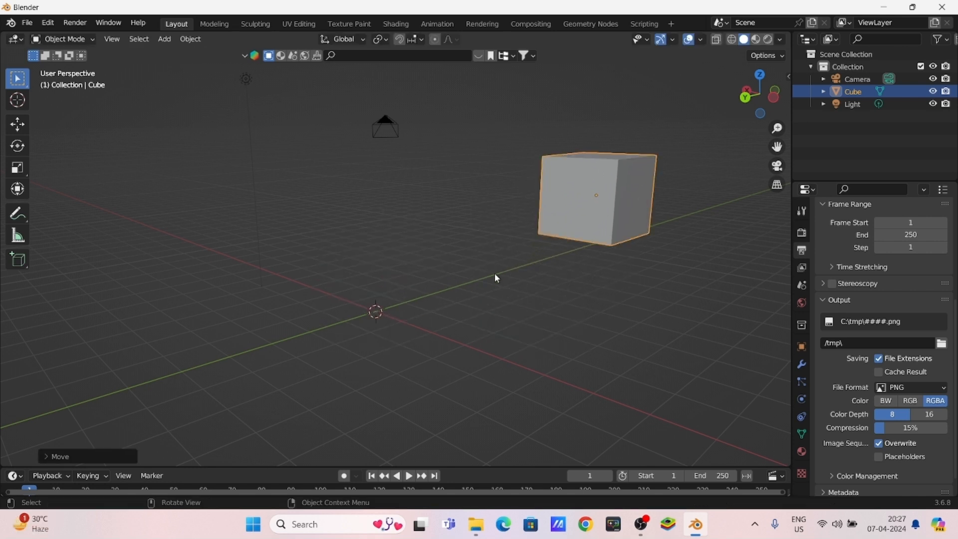
{"action": "key", "text": "ctrl+z"}
- Move the selected cube in the negative direction along the global Y axis, away from the 3D cursor
{"action": "middle_click_drag", "start_coordinate": [434, 321], "coordinate": [411, 357]}
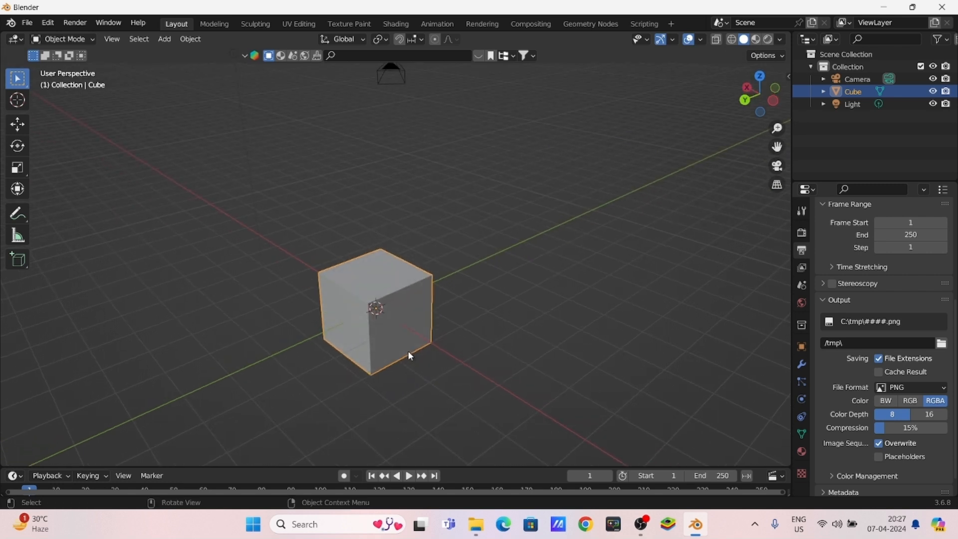
{"action": "middle_click_drag", "start_coordinate": [545, 266], "coordinate": [571, 263]}
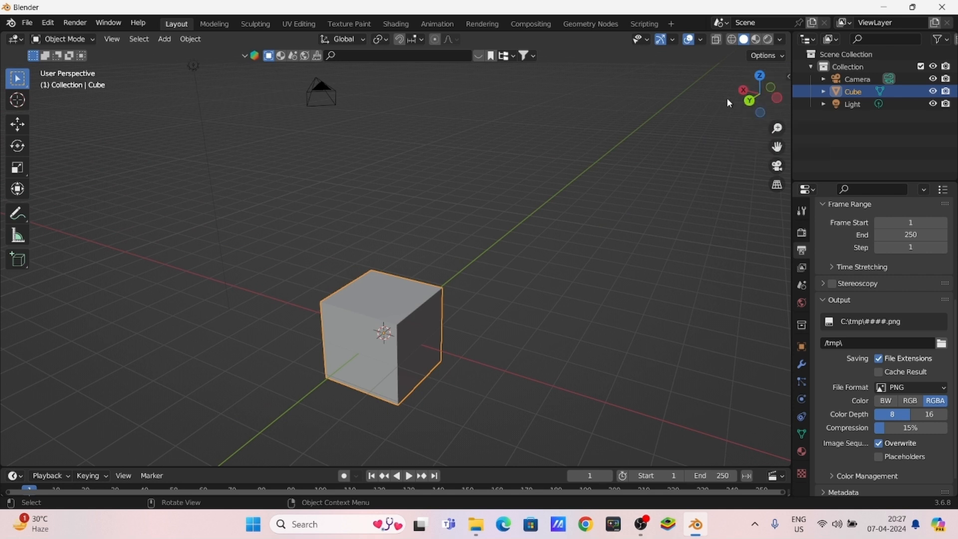
{"action": "middle_click_drag", "start_coordinate": [542, 277], "coordinate": [707, 208]}
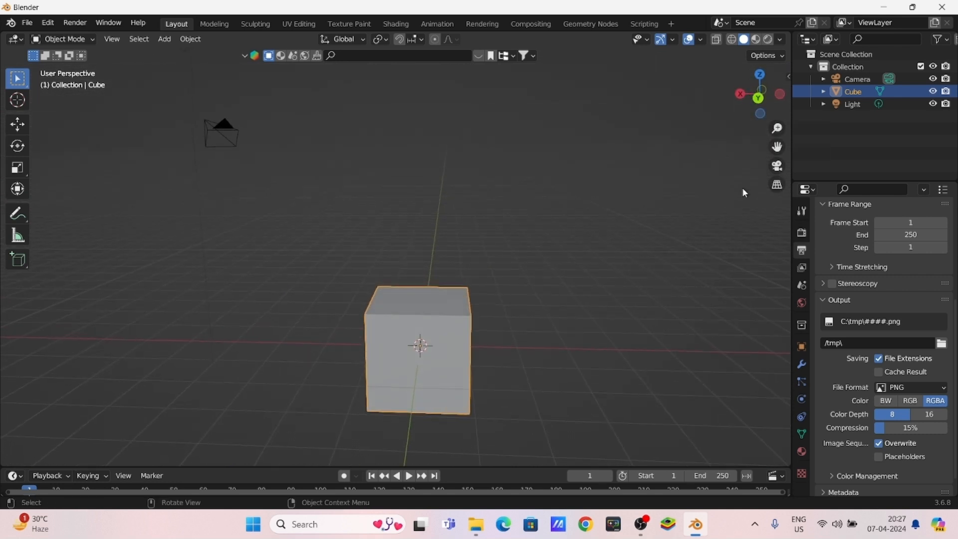
{"action": "middle_click_drag", "start_coordinate": [601, 368], "coordinate": [668, 287]}
{"action": "middle_click_drag", "start_coordinate": [536, 357], "coordinate": [432, 374]}
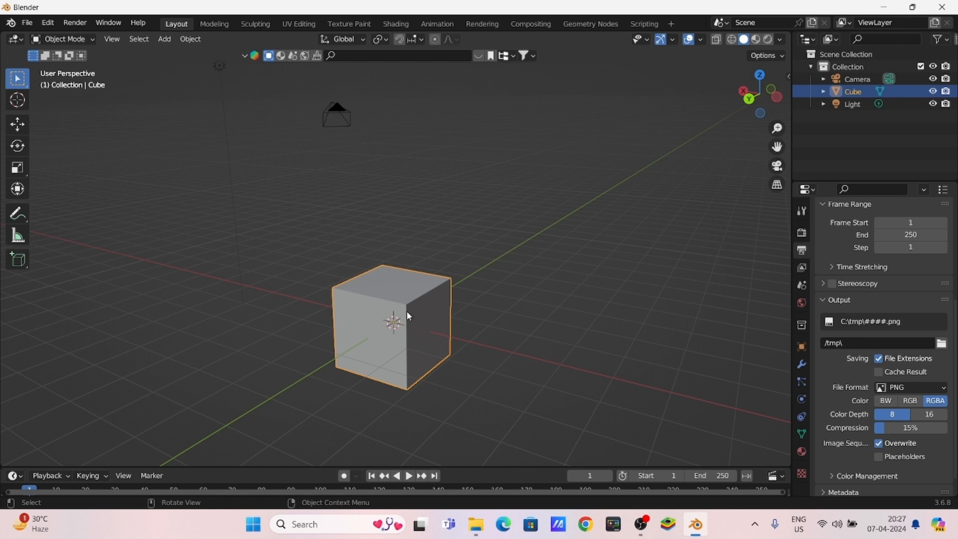
{"action": "key", "text": "g"}
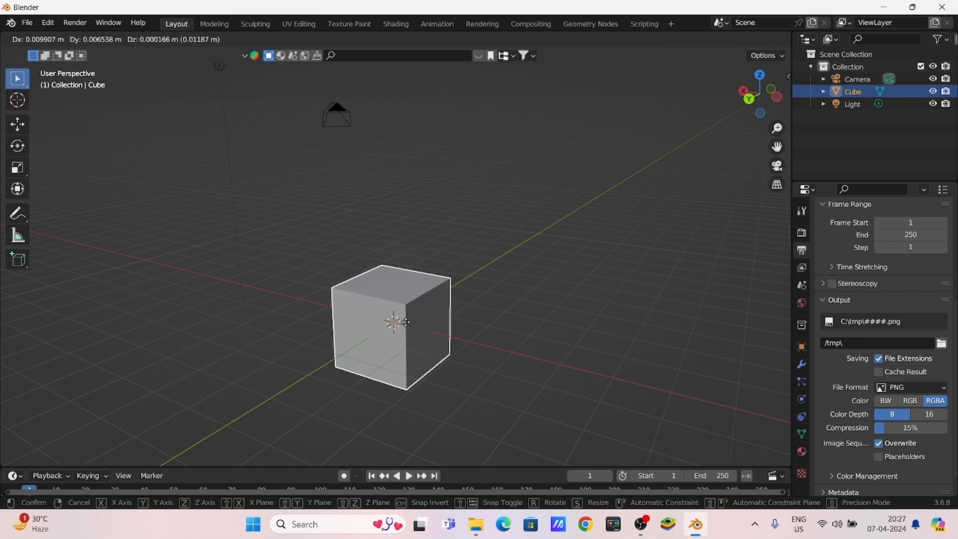
{"action": "key", "text": "y"}
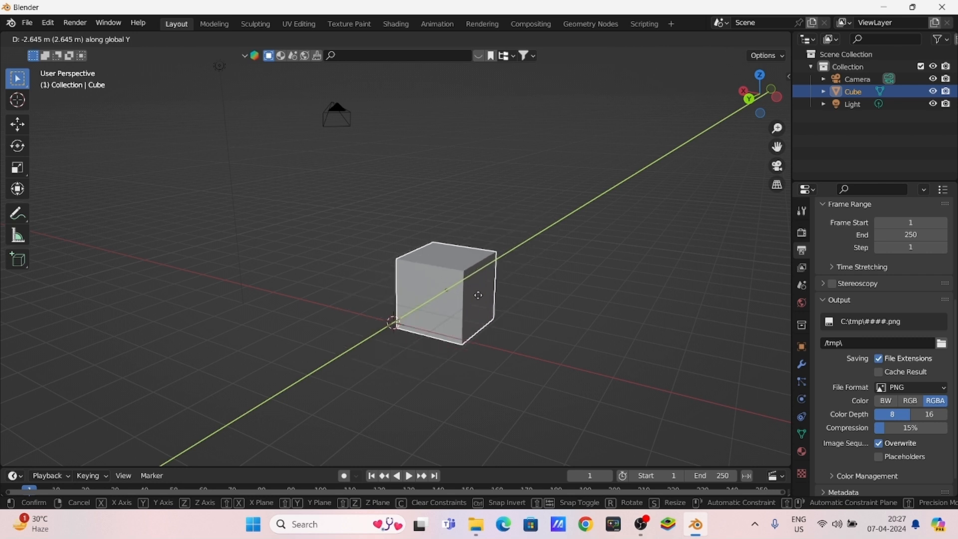
{"action": "left_click", "coordinate": [532, 252]}
- Try moving the cube along the global X axis and along the global Z axis, cancelling each move
{"action": "middle_click_drag", "start_coordinate": [531, 306], "coordinate": [456, 331]}
{"action": "scroll", "coordinate": [482, 304], "scroll_direction": "up", "scroll_amount": 2}
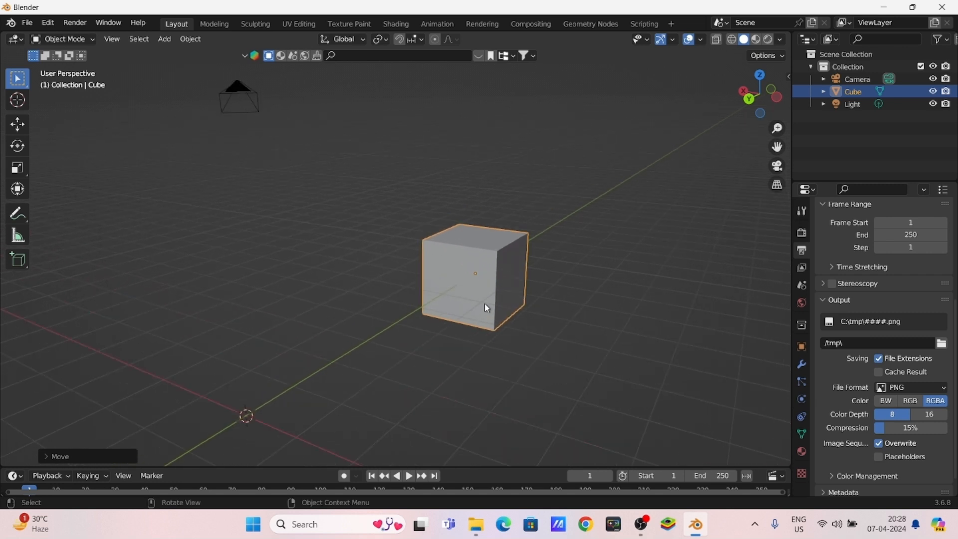
{"action": "key", "text": "g"}
{"action": "key", "text": "x"}
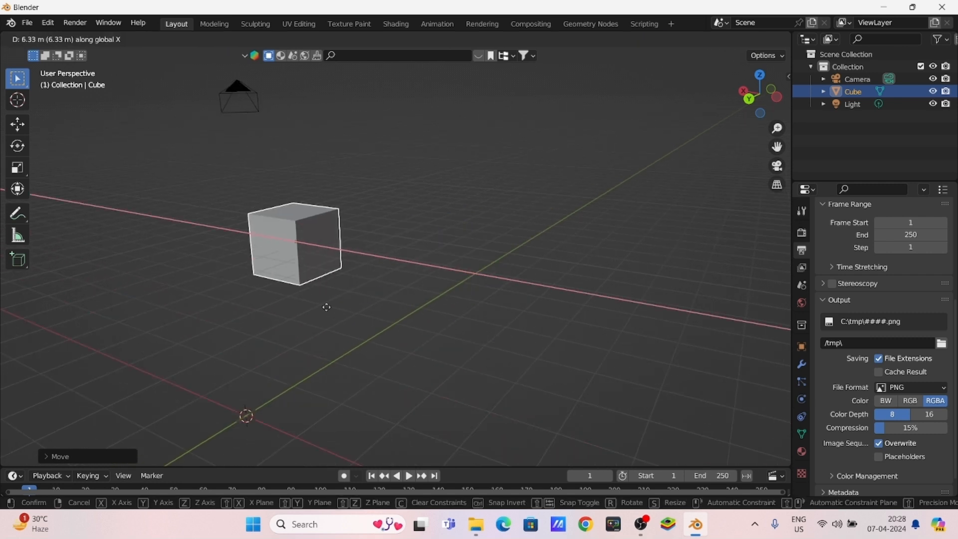
{"action": "right_click", "coordinate": [490, 303]}
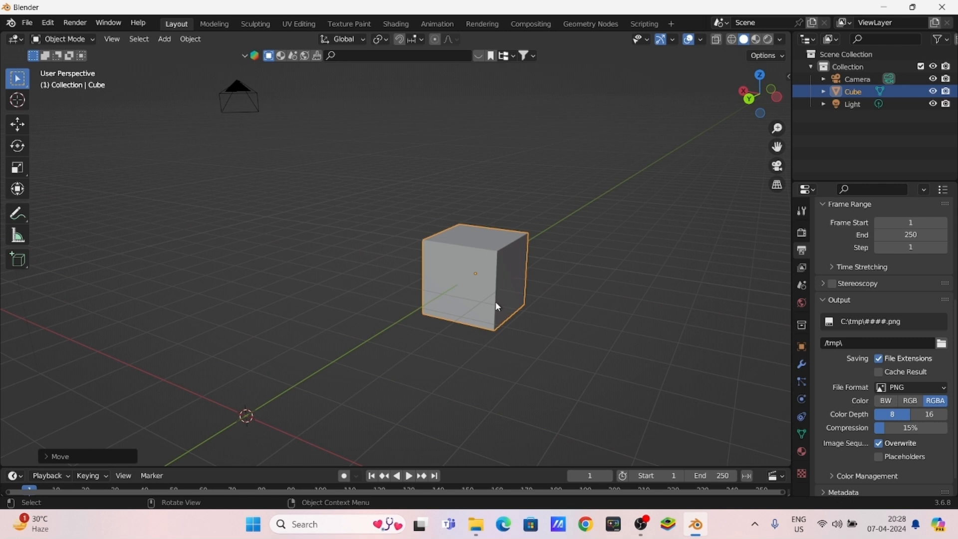
{"action": "key", "text": "g"}
{"action": "key", "text": "z"}
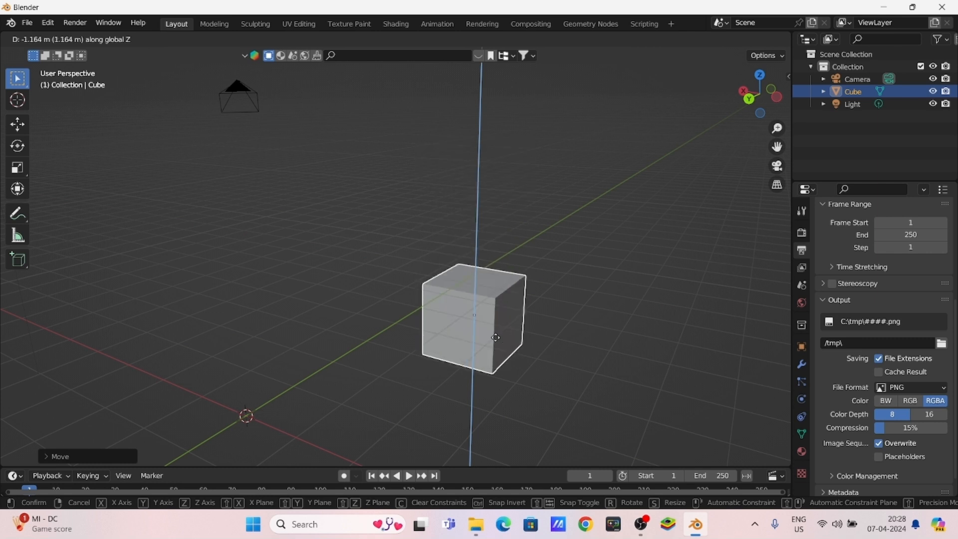
{"action": "left_click", "coordinate": [501, 310]}
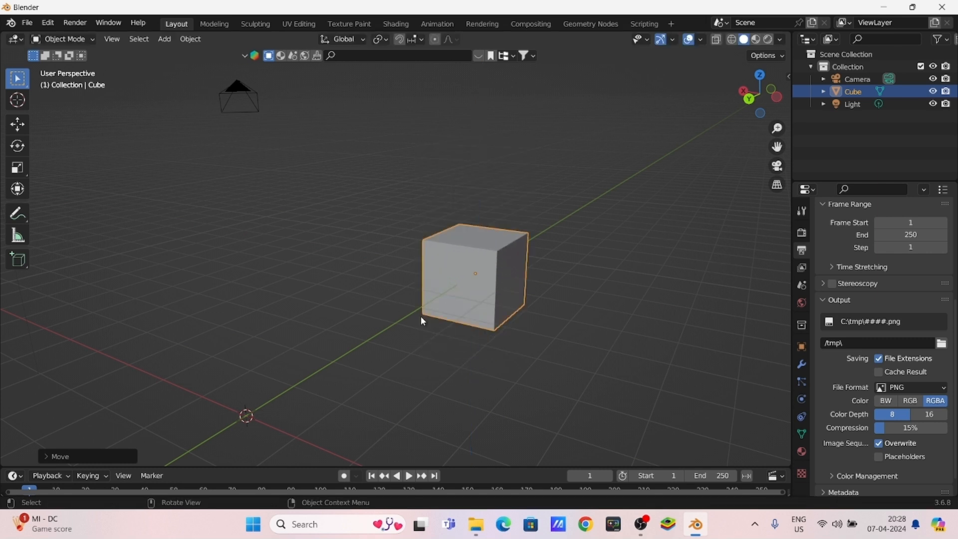
- Try rotating the cube freely in the current view twice, cancelling the first rotation and undoing the second
{"action": "middle_click_drag", "start_coordinate": [500, 301], "coordinate": [391, 327]}
{"action": "scroll", "coordinate": [421, 280], "scroll_direction": "up", "scroll_amount": 3}
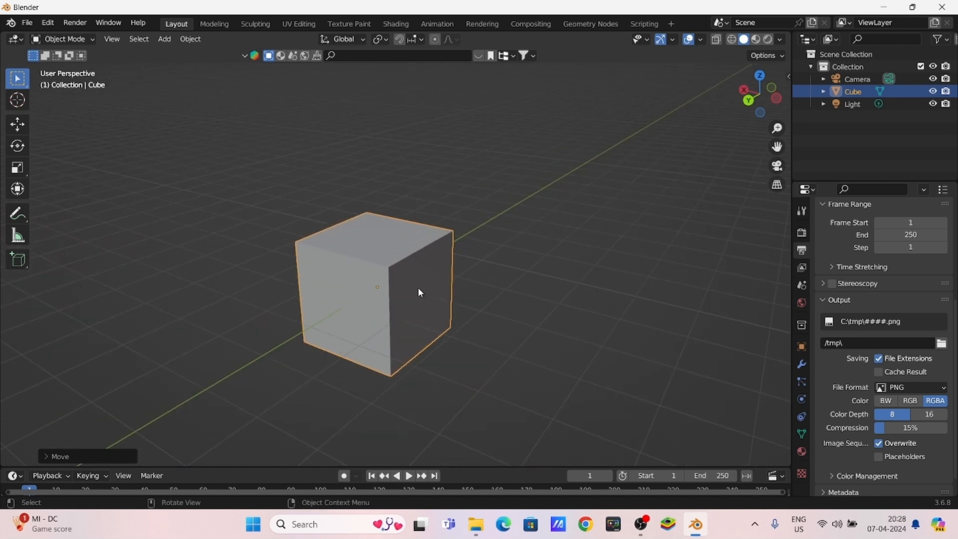
{"action": "left_click", "coordinate": [402, 284]}
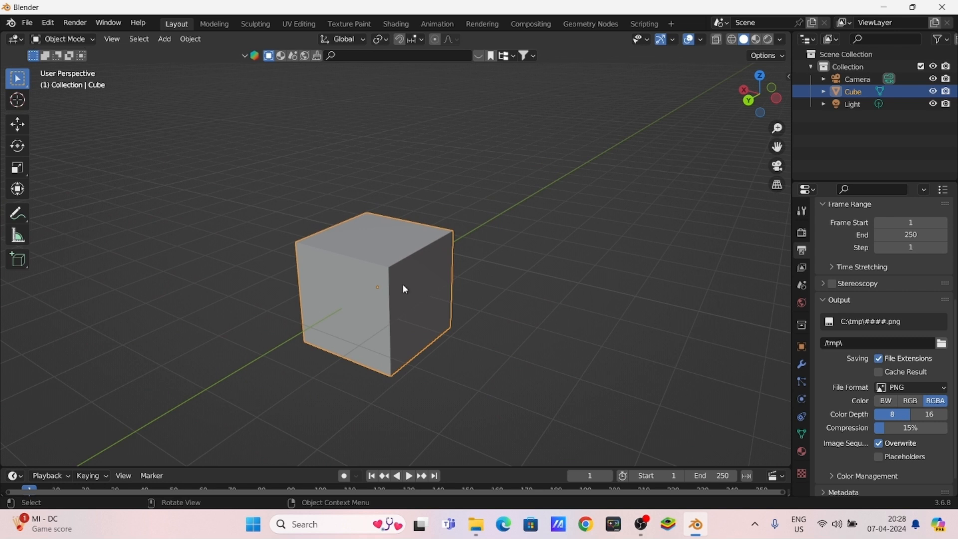
{"action": "key", "text": "r"}
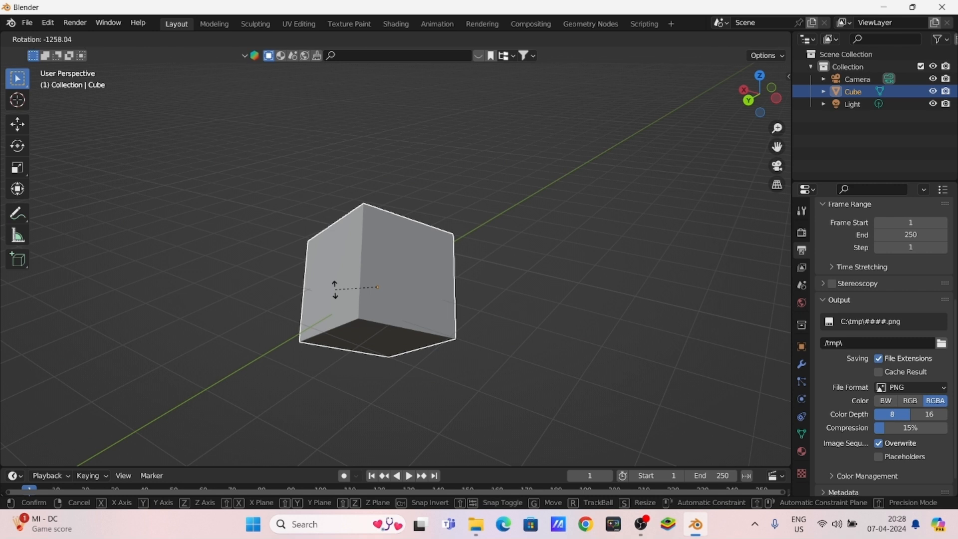
{"action": "key", "text": "Escape"}
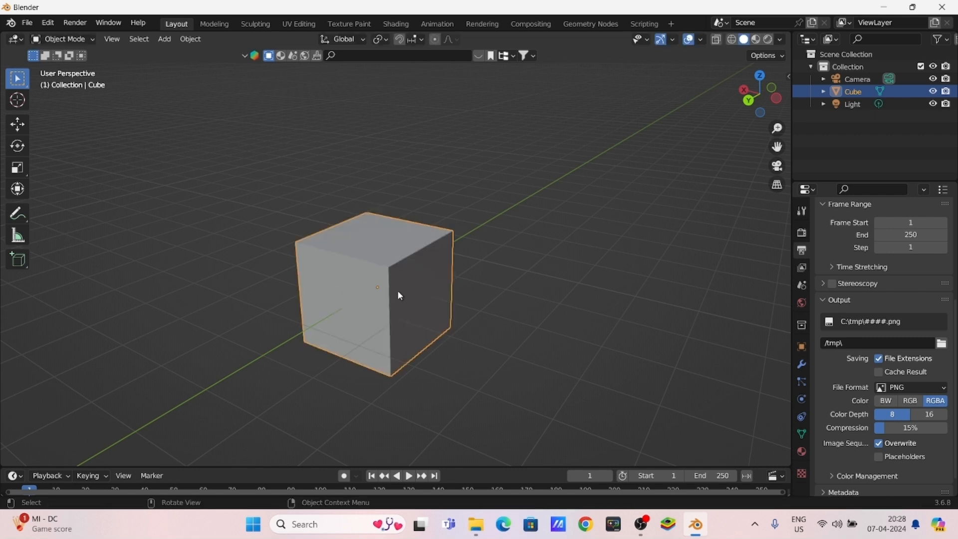
{"action": "key", "text": "r"}
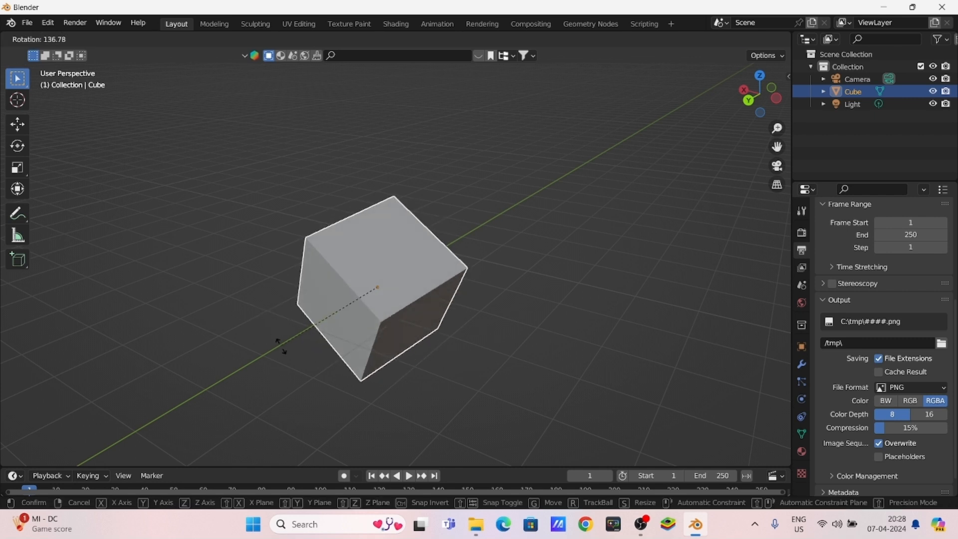
{"action": "left_click", "coordinate": [432, 349]}
{"action": "middle_click_drag", "start_coordinate": [432, 349], "coordinate": [417, 369]}
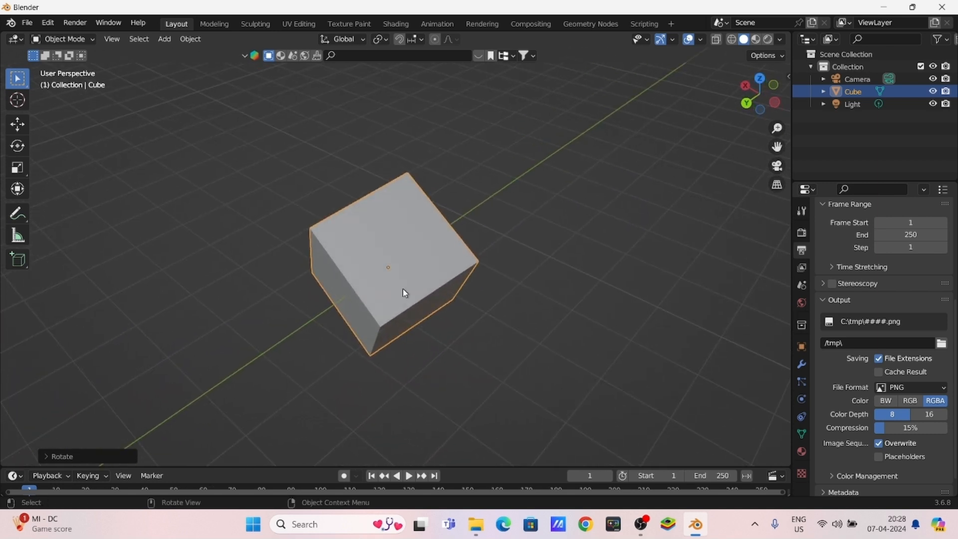
{"action": "key", "text": "ctrl+z"}
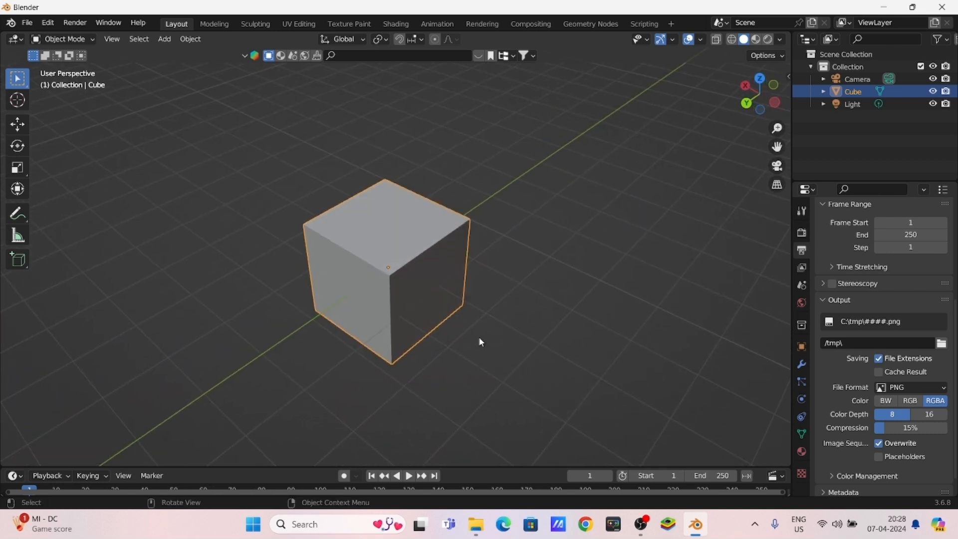
- Try rotating the cube about the global Y axis and undo the rotation
{"action": "key", "text": "r"}
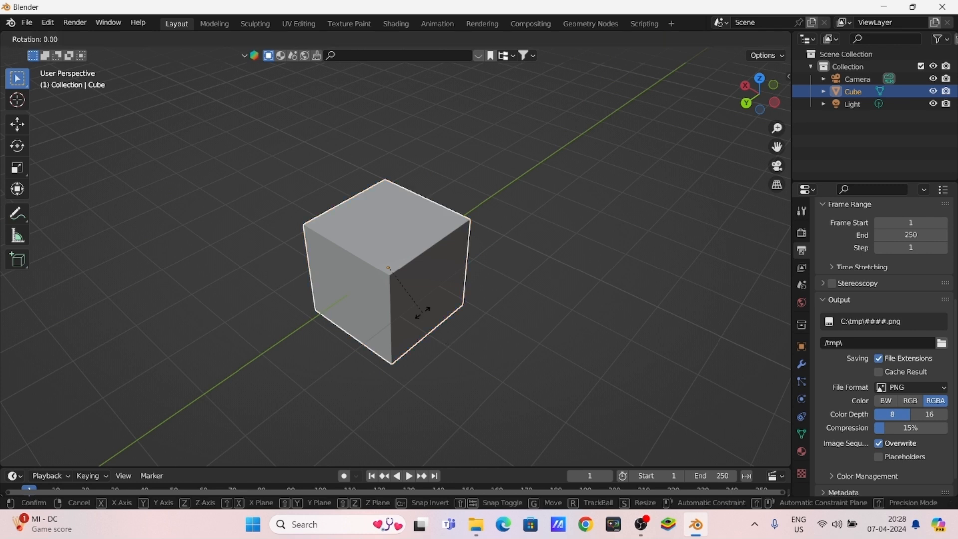
{"action": "key", "text": "y"}
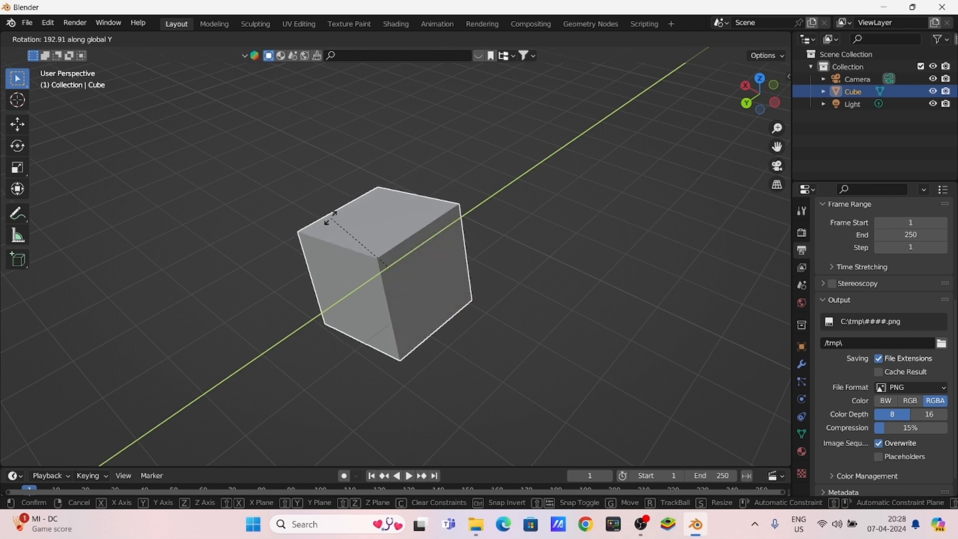
{"action": "left_click", "coordinate": [342, 244]}
{"action": "middle_click_drag", "start_coordinate": [343, 245], "coordinate": [314, 227]}
{"action": "middle_click_drag", "start_coordinate": [370, 331], "coordinate": [303, 350]}
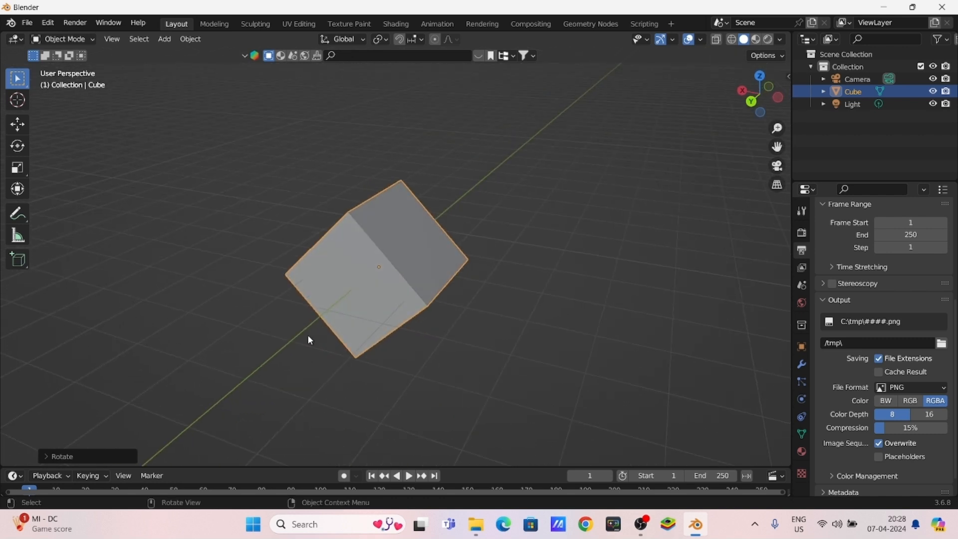
{"action": "key", "text": "ctrl+z"}
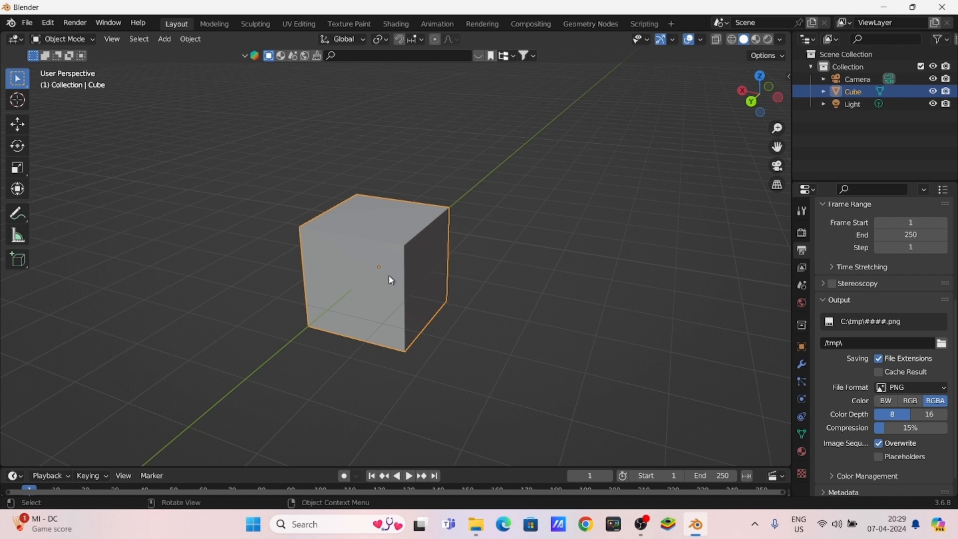
- Try rotating the cube 56° about the global X axis and undo the rotation
{"action": "key", "text": "r"}
{"action": "key", "text": "x"}
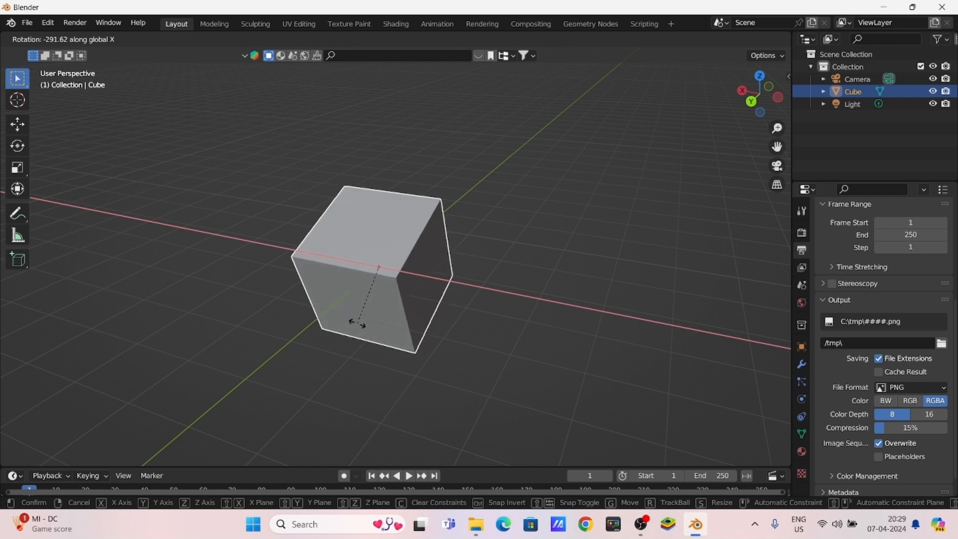
{"action": "type", "text": "56"}
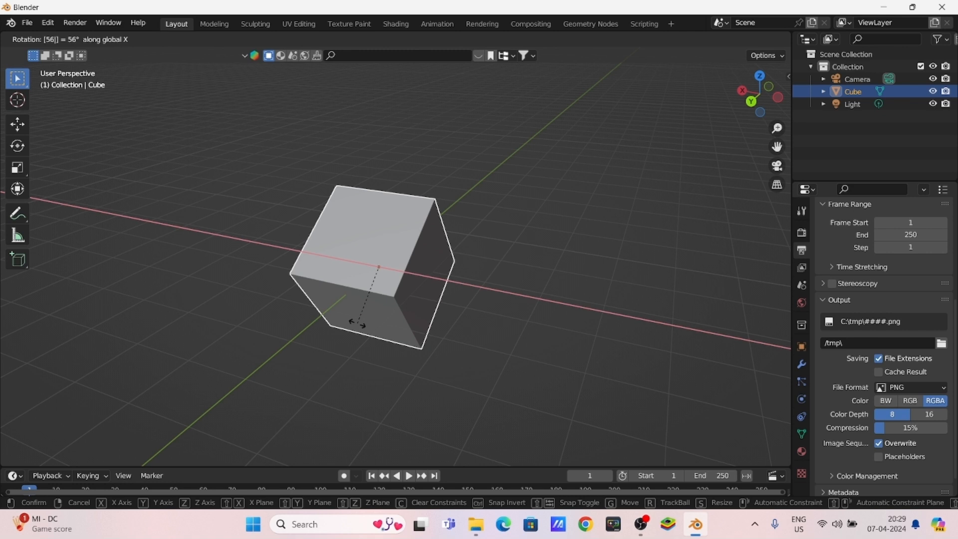
{"action": "key", "text": "Return"}
{"action": "middle_click_drag", "start_coordinate": [413, 370], "coordinate": [397, 358]}
{"action": "key", "text": "ctrl+z"}
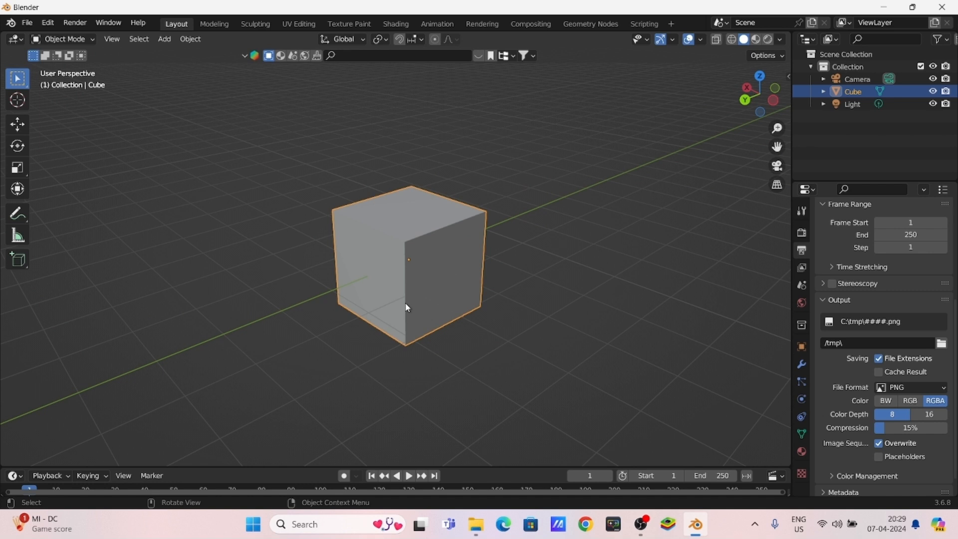
- Try moving the cube freely, cancelling the move, and try enlarging it uniformly, undoing the scaling
{"action": "key", "text": "g"}
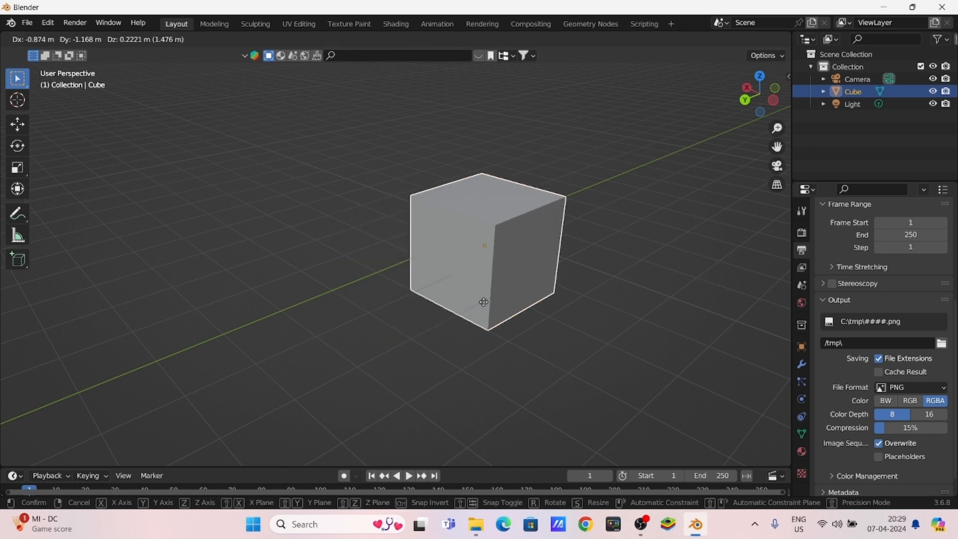
{"action": "key", "text": "Escape"}
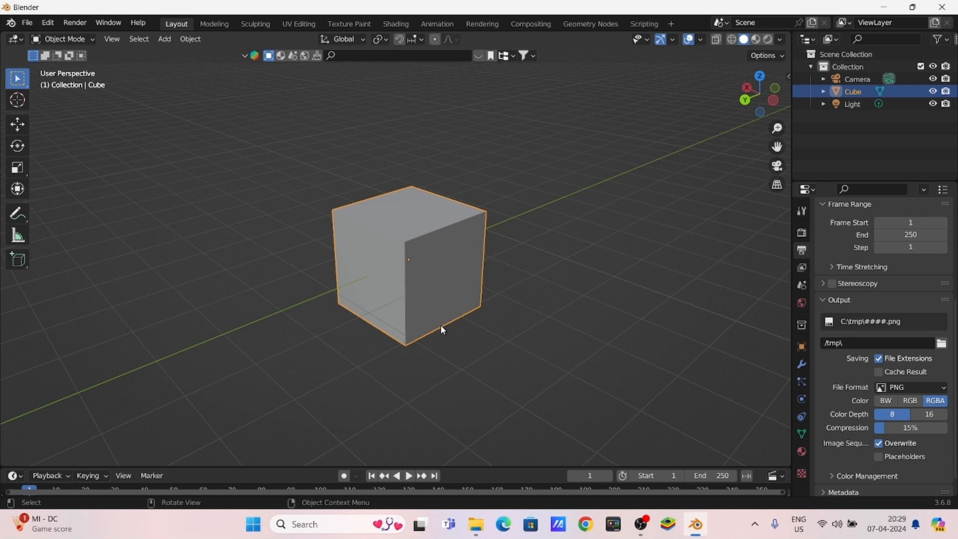
{"action": "key", "text": "s"}
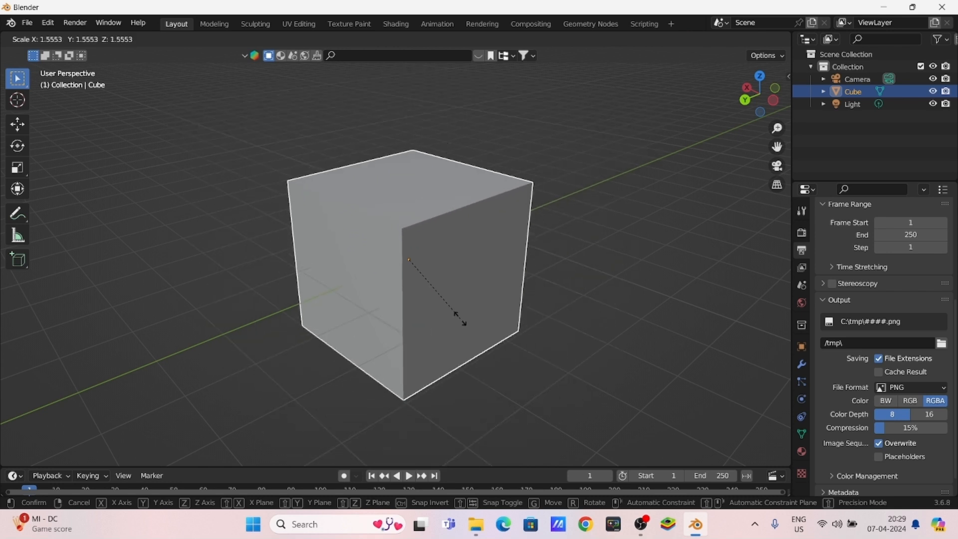
{"action": "left_click", "coordinate": [513, 344]}
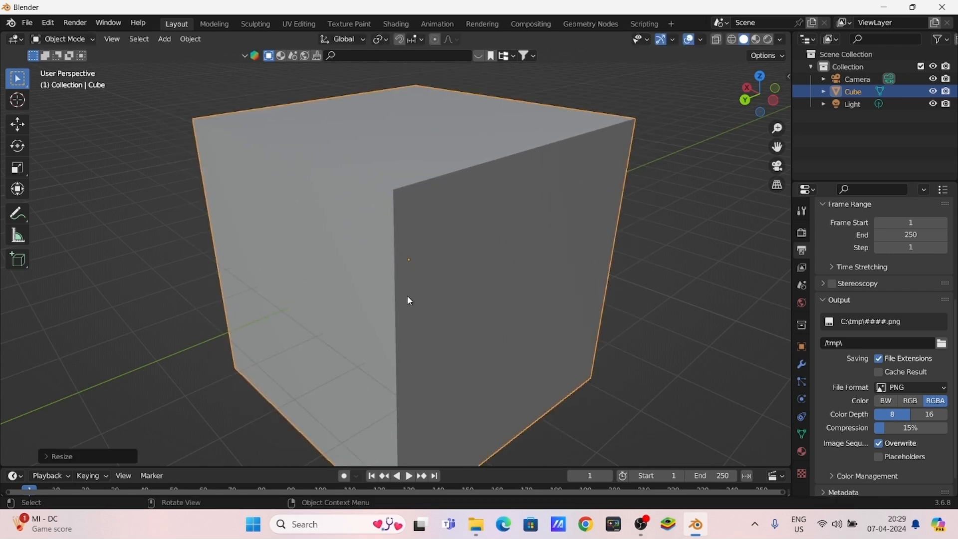
{"action": "key", "text": "ctrl+z"}
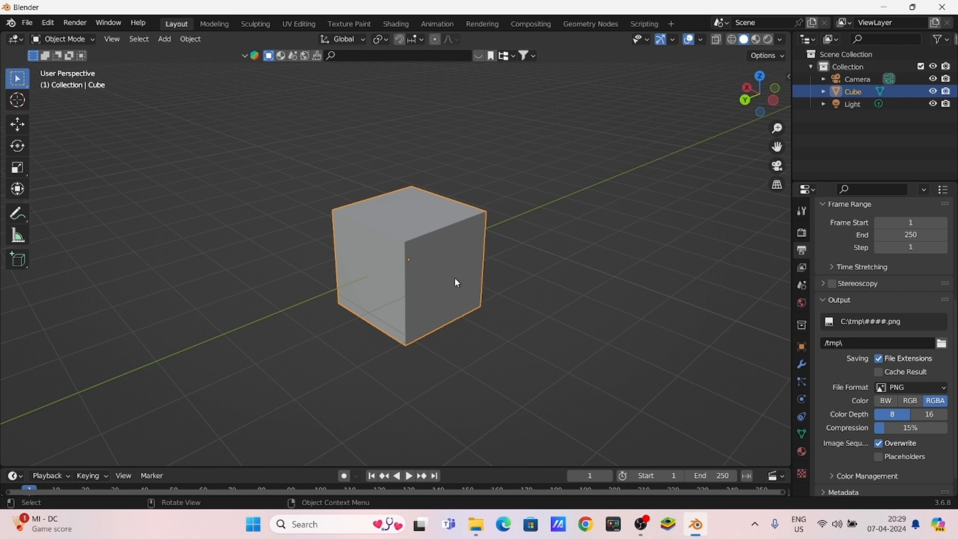
- Try scaling the cube along the global Y axis and along the global Z axis, cancelling each scaling
{"action": "key", "text": "s"}
{"action": "key", "text": "y"}
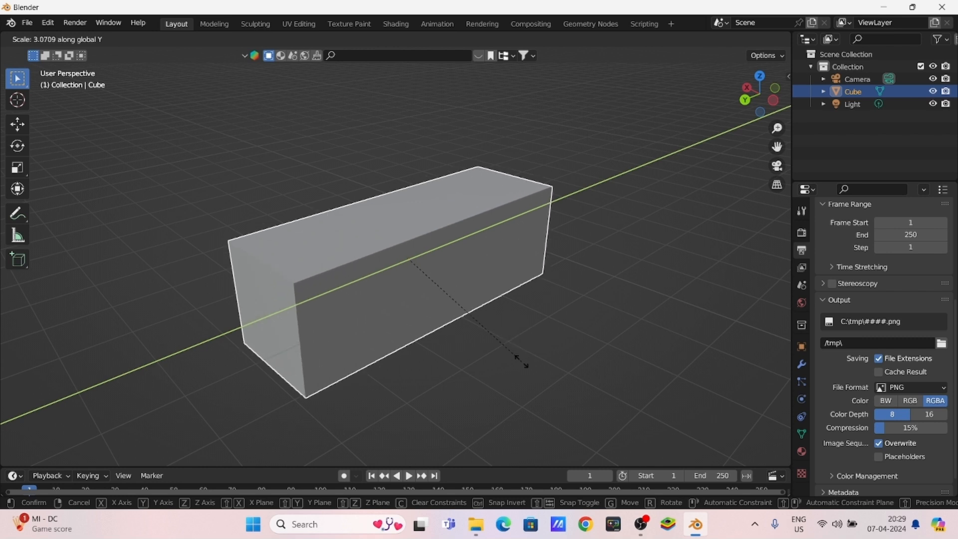
{"action": "right_click", "coordinate": [492, 325]}
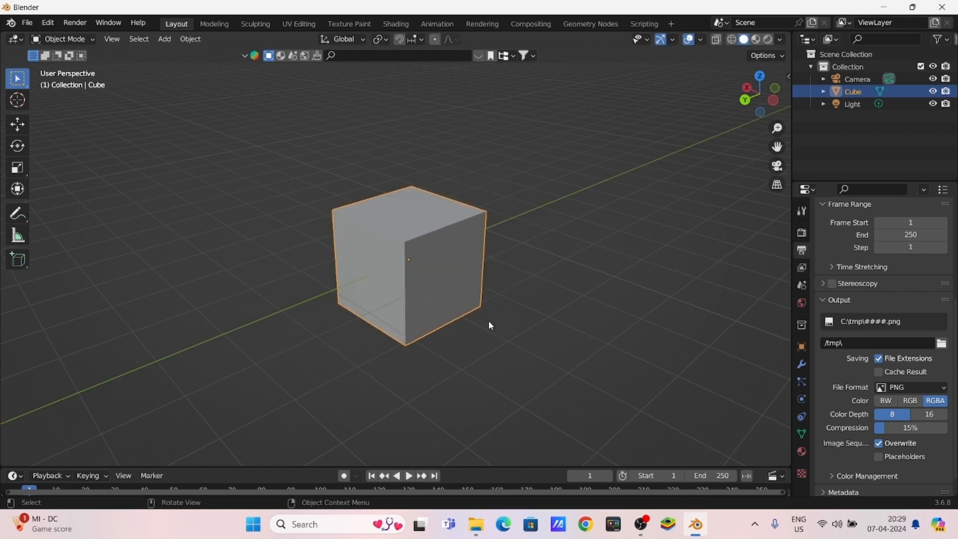
{"action": "key", "text": "s"}
{"action": "key", "text": "z"}
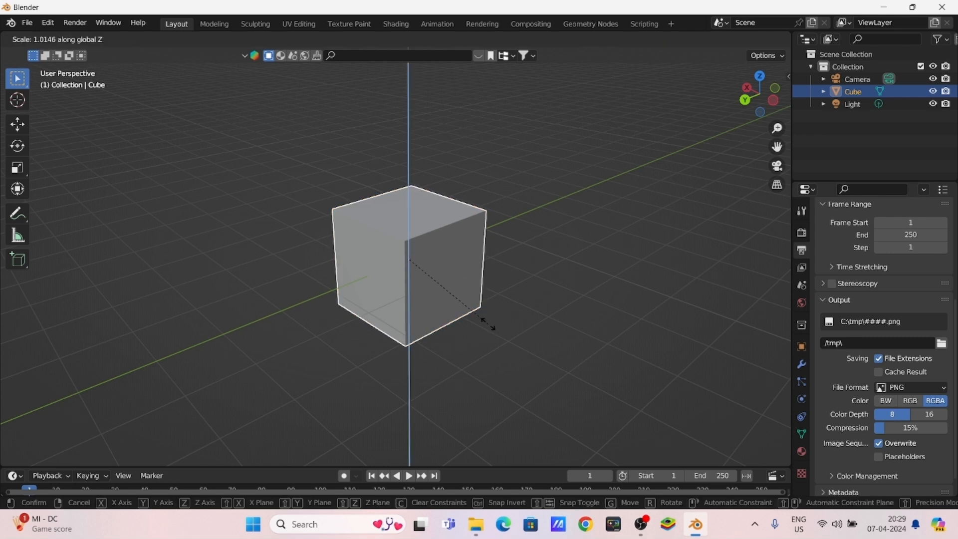
{"action": "right_click", "coordinate": [624, 359]}
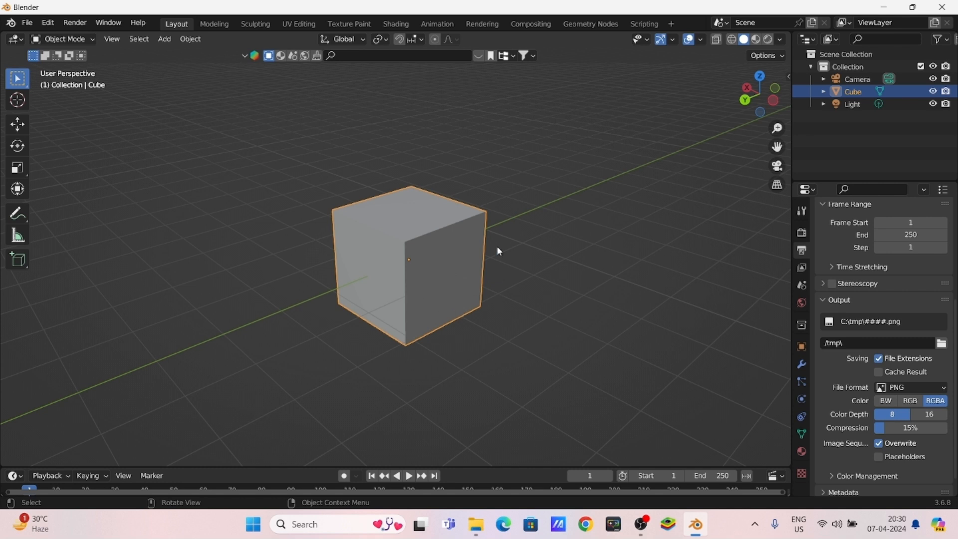
- Duplicate the cube and place the copy about 2.62 m away in the positive direction along the global Y axis
{"action": "left_click", "coordinate": [510, 262]}
{"action": "left_click", "coordinate": [444, 275]}
{"action": "key", "text": "shift+d"}
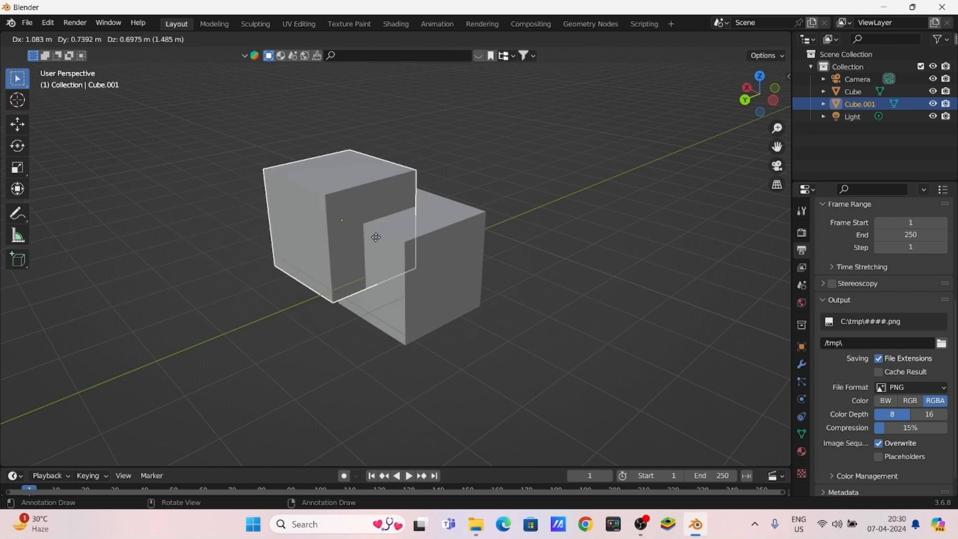
{"action": "key", "text": "y"}
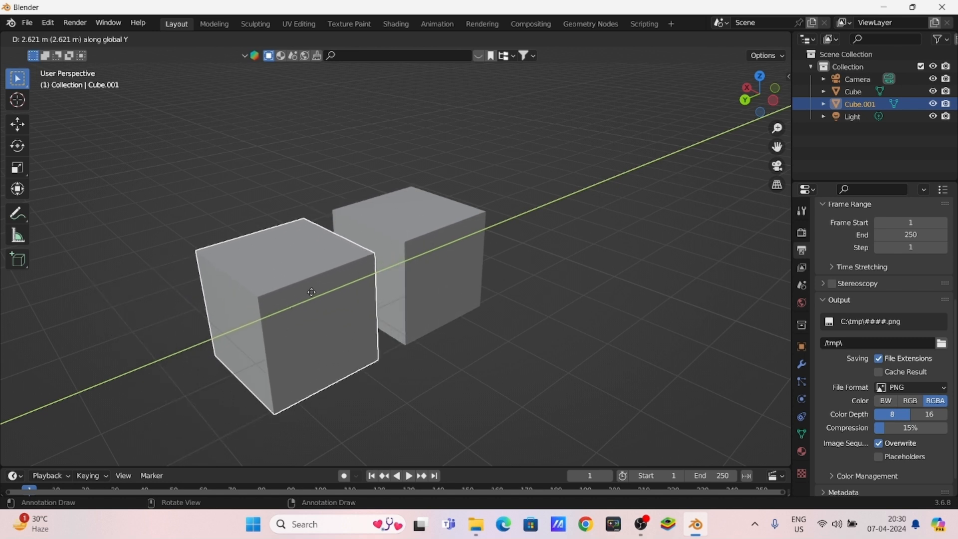
{"action": "left_click", "coordinate": [311, 292]}
- Examine the two cubes from several angles and in the front, top and right orthographic views
{"action": "middle_click_drag", "start_coordinate": [382, 314], "coordinate": [341, 324]}
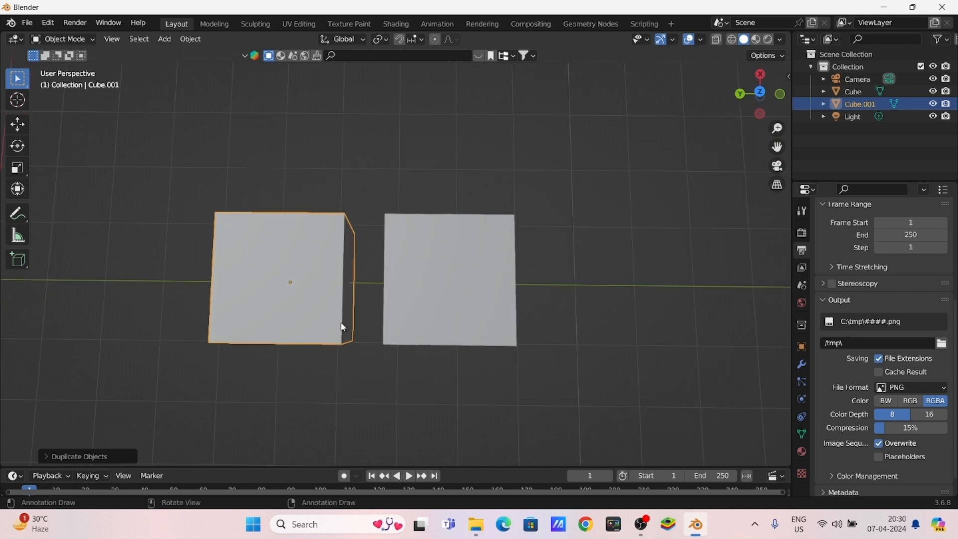
{"action": "middle_click_drag", "start_coordinate": [348, 325], "coordinate": [389, 311]}
{"action": "key", "text": "KP_1"}
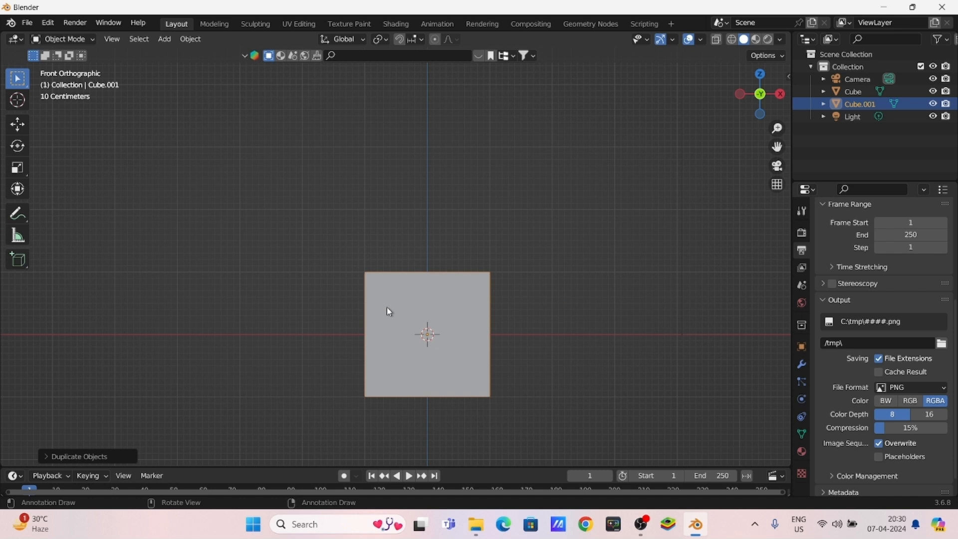
{"action": "key", "text": "KP_7"}
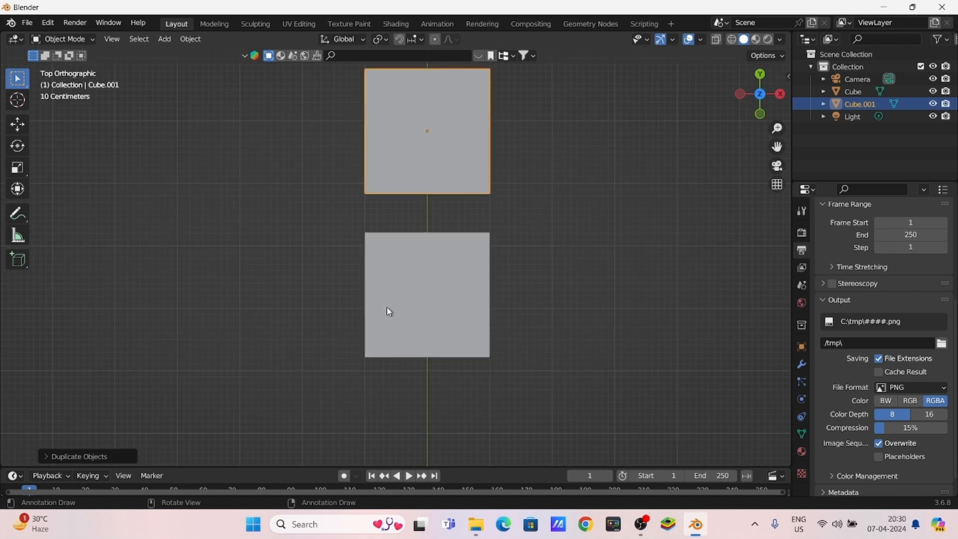
{"action": "key", "text": "KP_3"}
{"action": "middle_click_drag", "start_coordinate": [467, 339], "coordinate": [437, 290]}
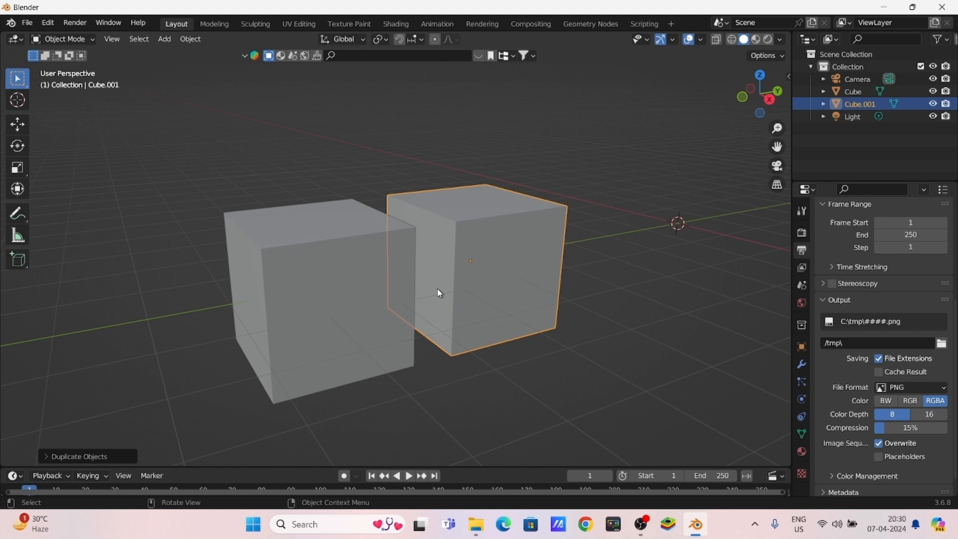
{"action": "key", "text": "KP_7"}
{"action": "key", "text": "KP_1"}
{"action": "key", "text": "KP_3"}
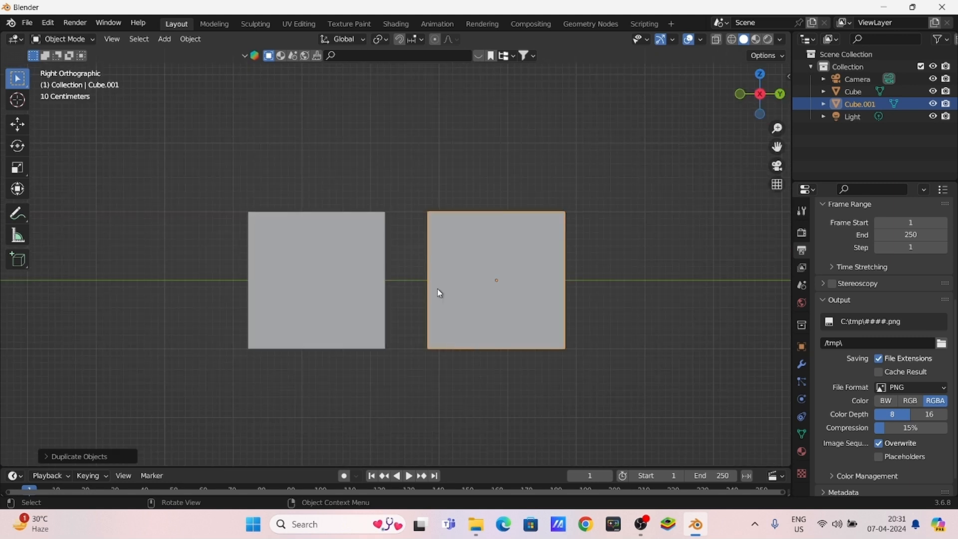
{"action": "middle_click_drag", "start_coordinate": [370, 317], "coordinate": [354, 361]}
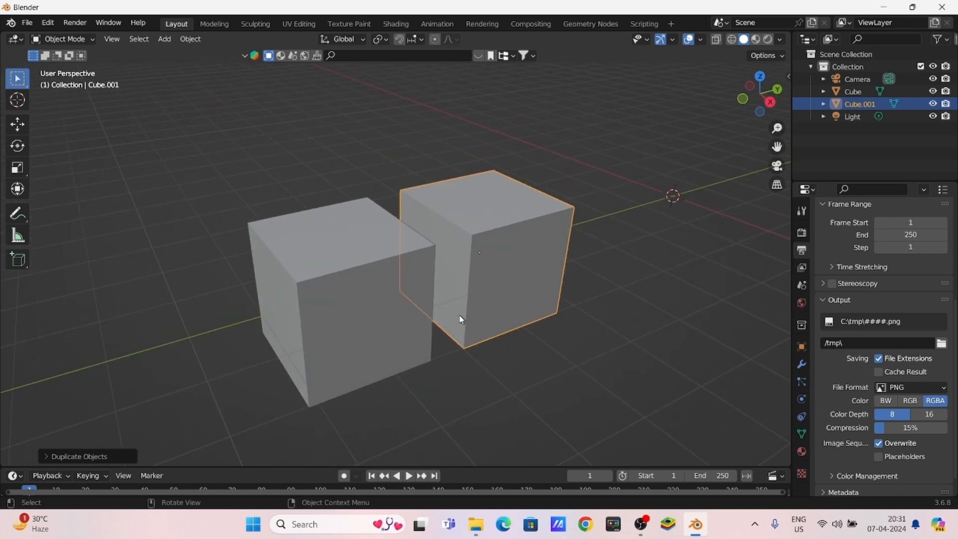
- Try box-selecting both cubes, the camera and the light twice, clearing the selection each time
{"action": "left_click", "coordinate": [507, 348]}
{"action": "scroll", "coordinate": [494, 301], "scroll_direction": "down", "scroll_amount": 6}
{"action": "middle_click_drag", "start_coordinate": [474, 301], "coordinate": [355, 350], "text": "shift"}
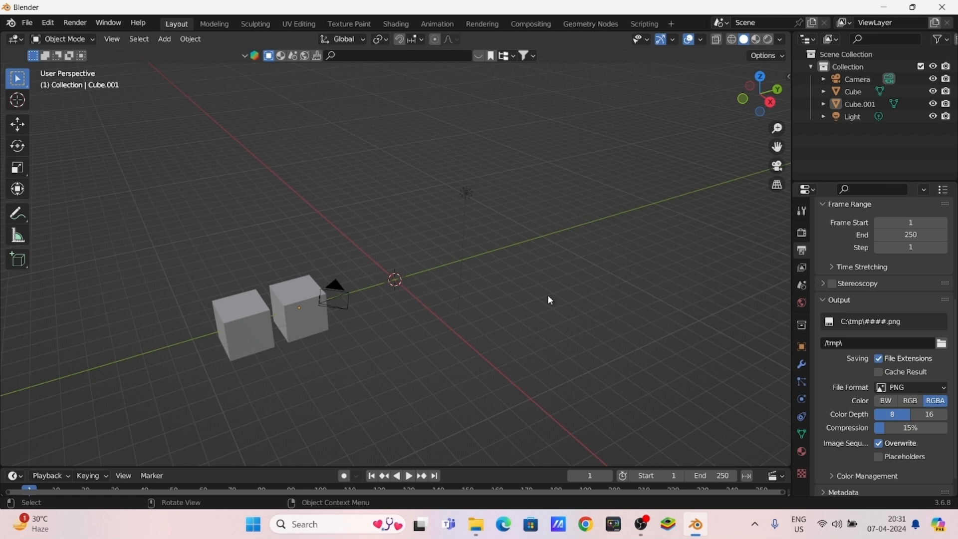
{"action": "left_click_drag", "start_coordinate": [147, 142], "coordinate": [608, 385]}
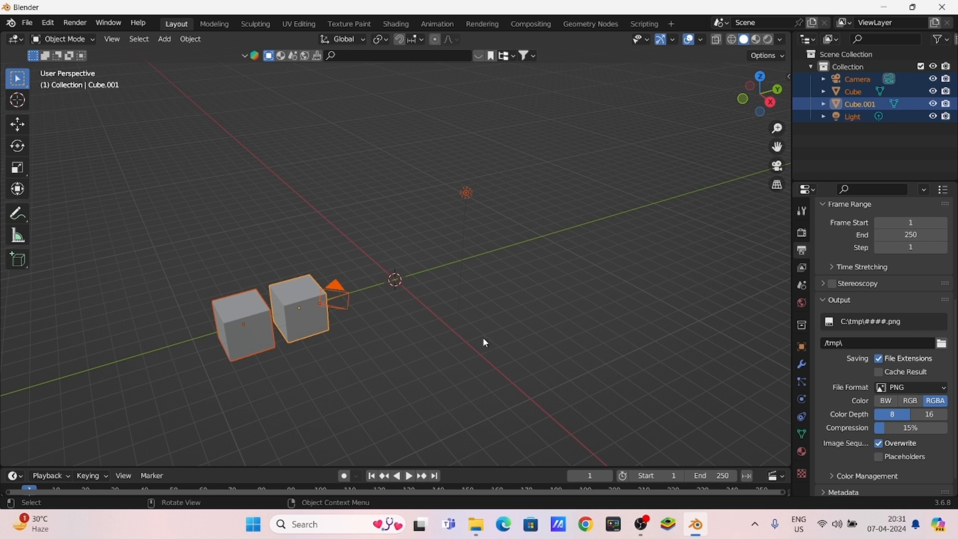
{"action": "left_click", "coordinate": [203, 210]}
{"action": "left_click_drag", "start_coordinate": [159, 146], "coordinate": [587, 406]}
{"action": "left_click", "coordinate": [405, 346]}
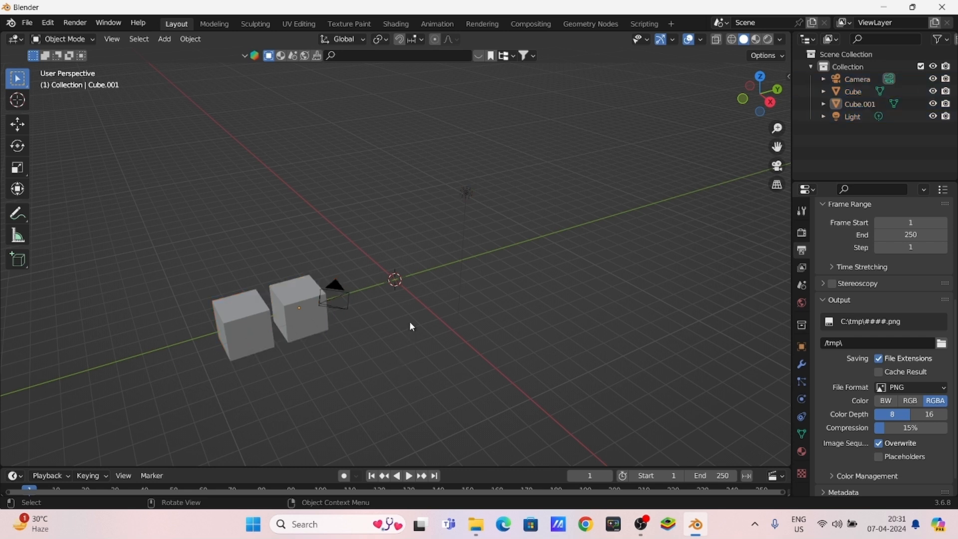
- Select all objects in the scene and delete them
{"action": "key", "text": "a"}
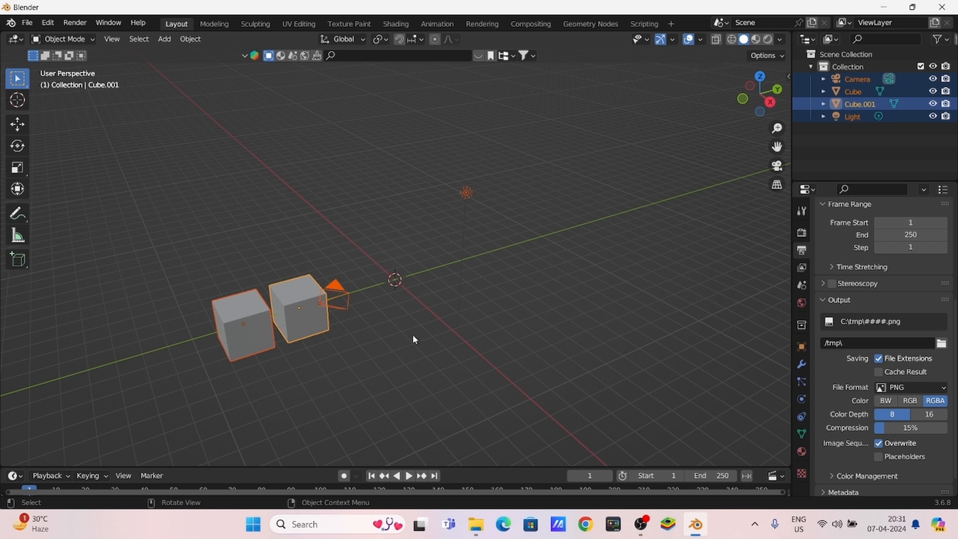
{"action": "key", "text": "x"}
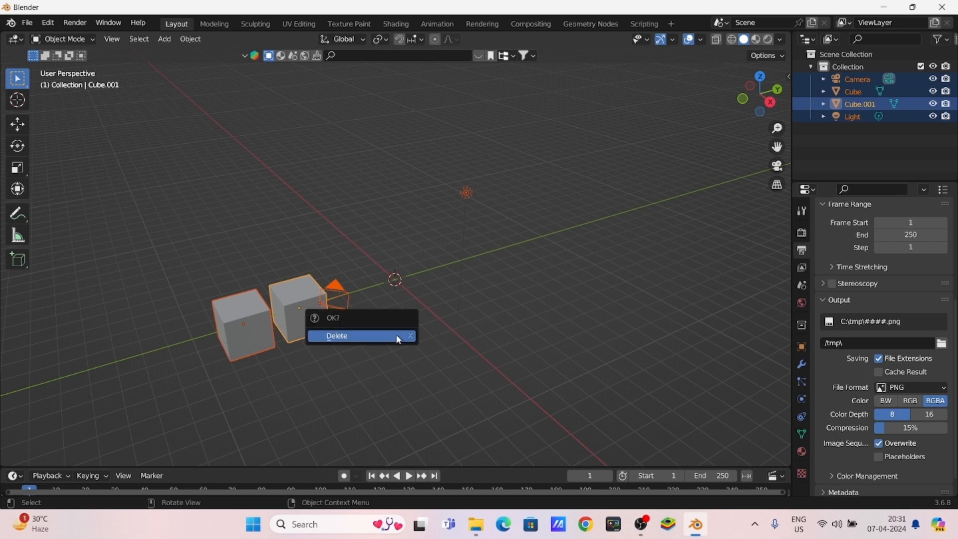
{"action": "left_click", "coordinate": [342, 336]}
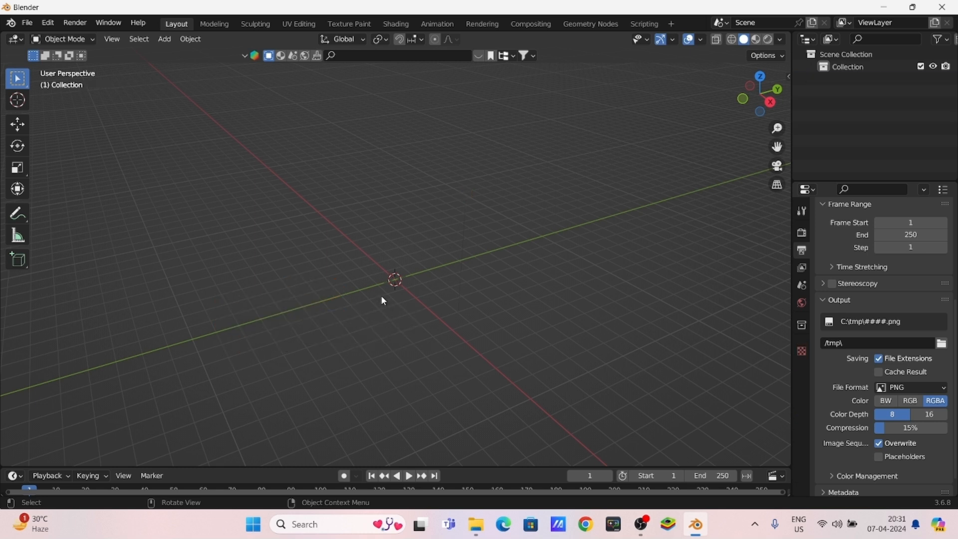
- Add a cylinder mesh at the 3D cursor in the empty scene
{"action": "key", "text": "shift+a"}
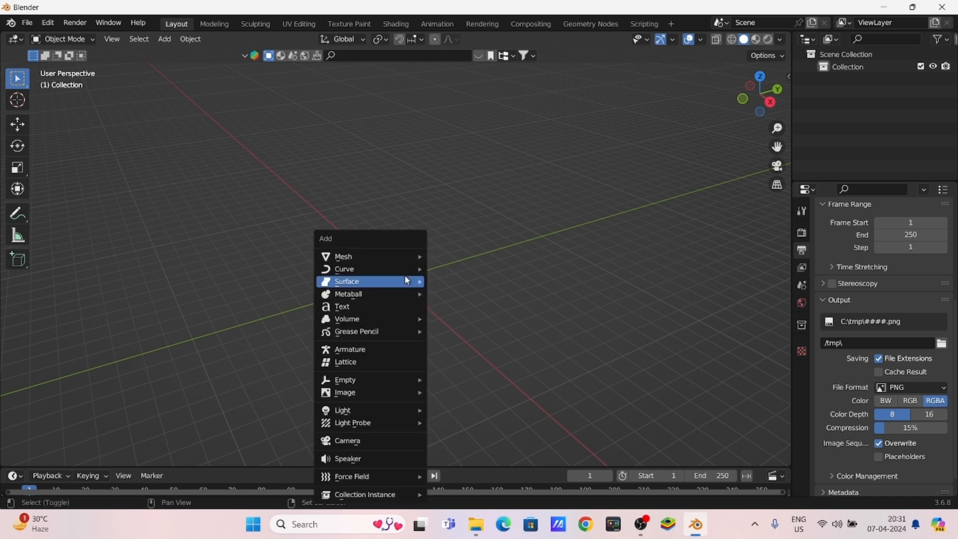
{"action": "mouse_move", "coordinate": [408, 281]}
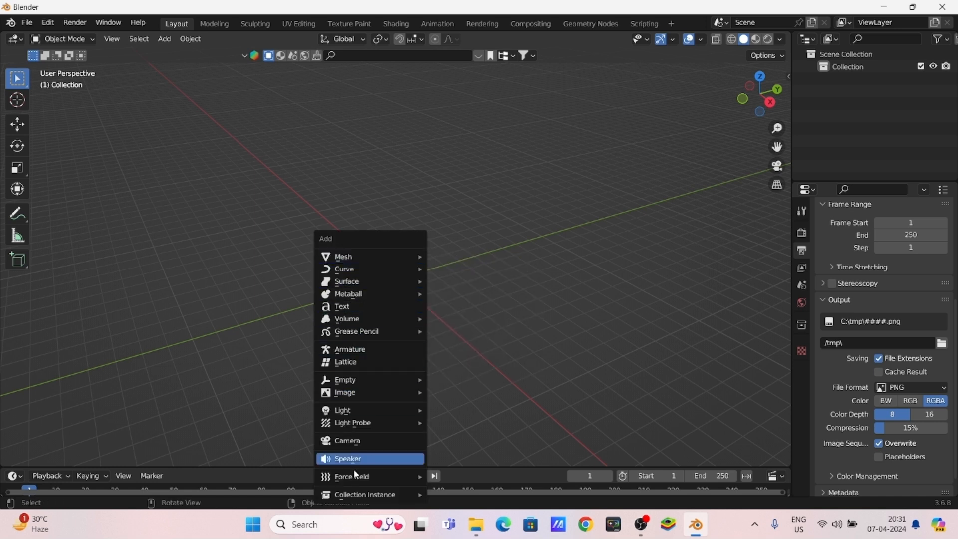
{"action": "mouse_move", "coordinate": [353, 258]}
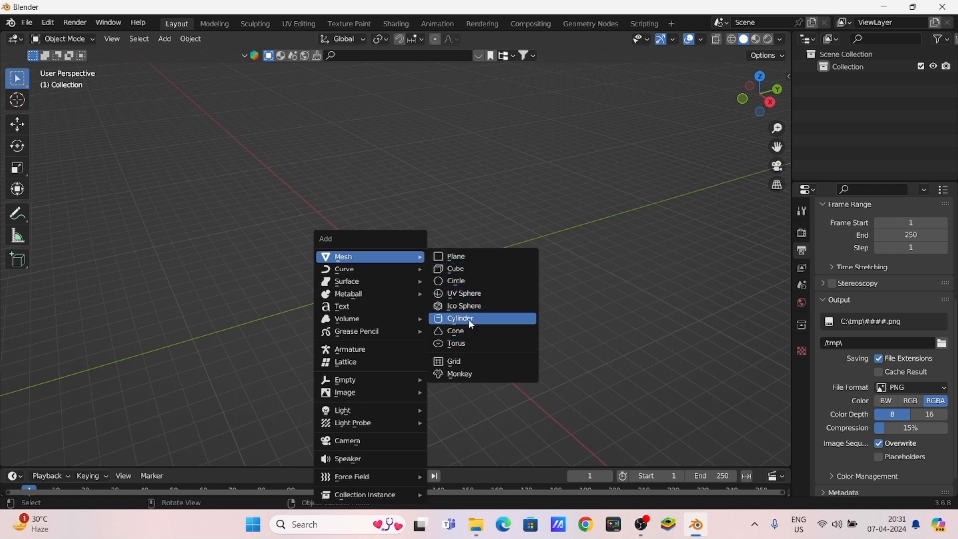
{"action": "left_click", "coordinate": [472, 319]}
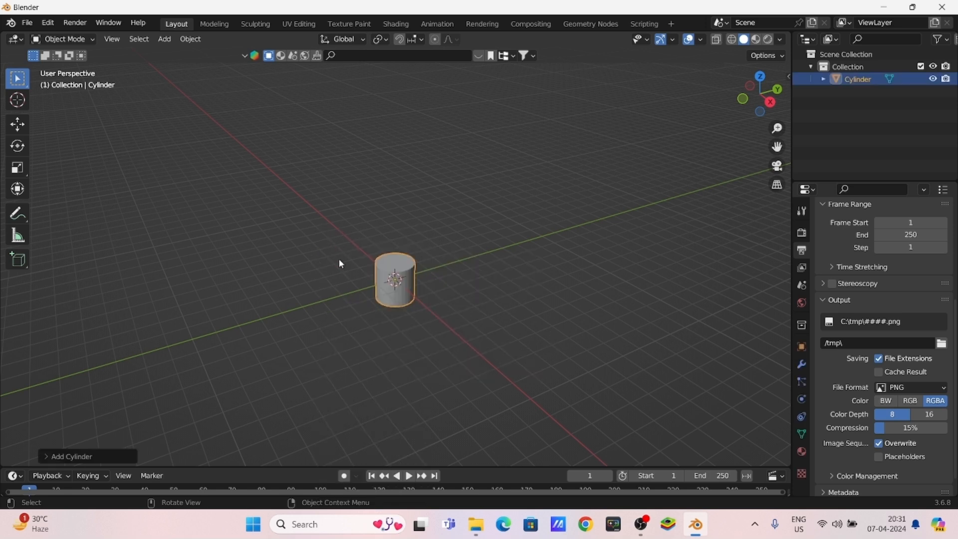
{"action": "scroll", "coordinate": [404, 326], "scroll_direction": "up", "scroll_amount": 4}
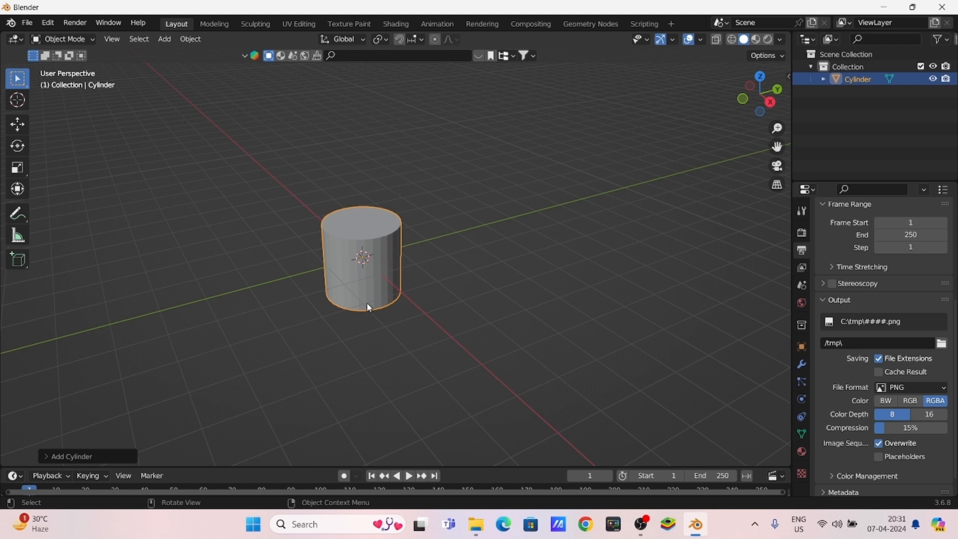
{"action": "key", "text": "shift+a"}
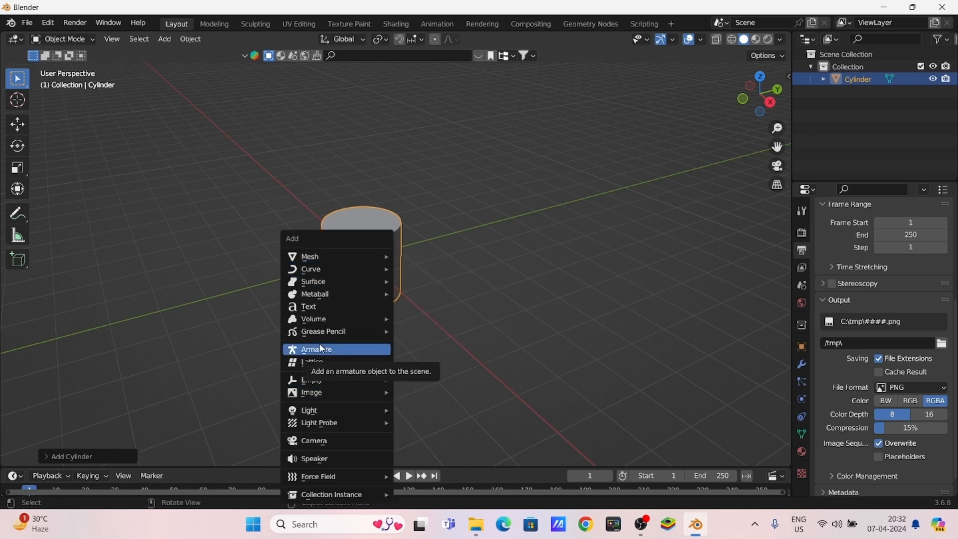
{"action": "key", "text": "Escape"}
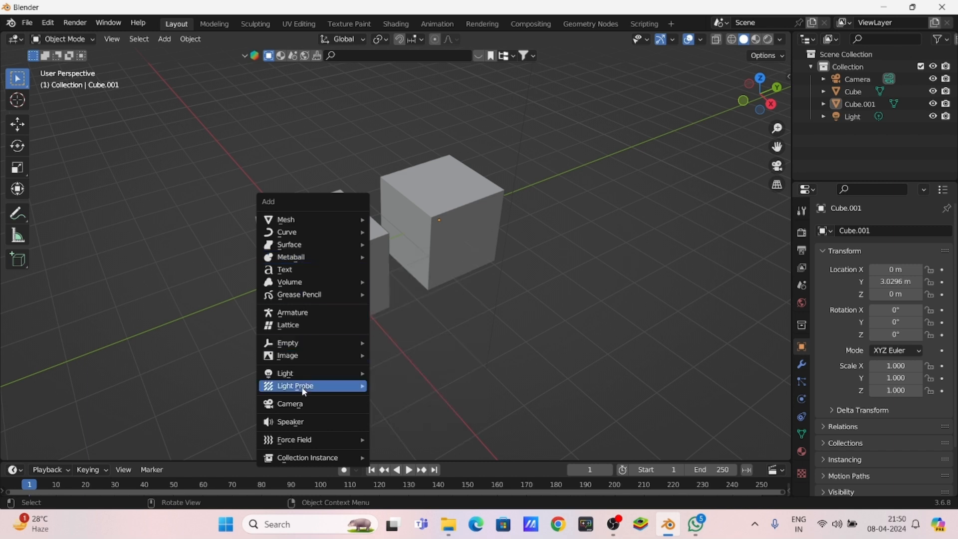
{"action": "mouse_move", "coordinate": [329, 376]}
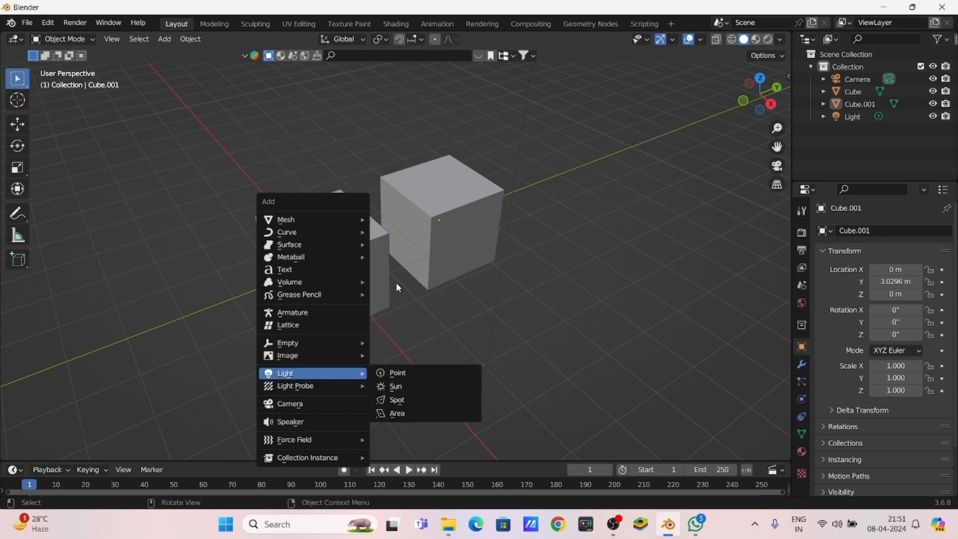
- Delete the existing camera and add a new camera at the 3D cursor
{"action": "scroll", "coordinate": [357, 300], "scroll_direction": "down", "scroll_amount": 4}
{"action": "middle_click_drag", "start_coordinate": [369, 318], "coordinate": [352, 321]}
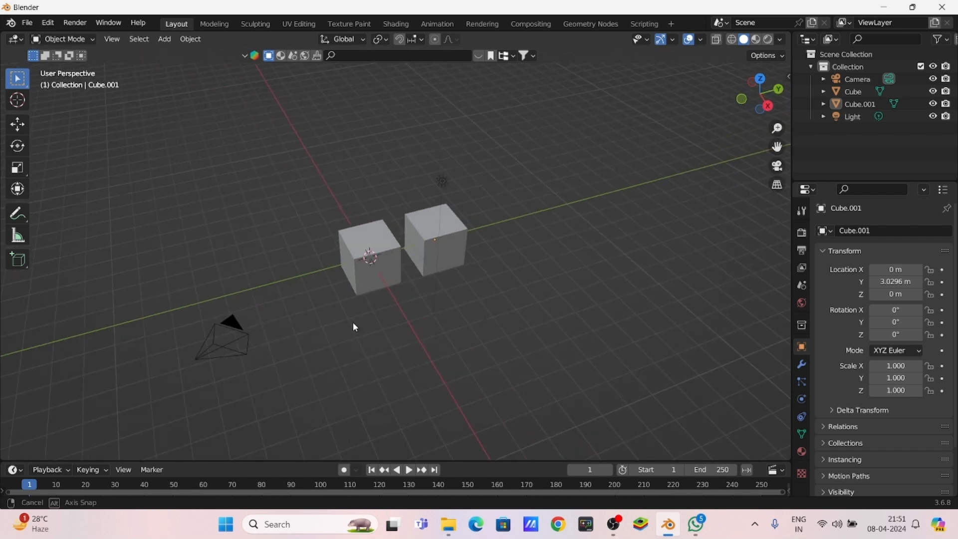
{"action": "left_click", "coordinate": [231, 321]}
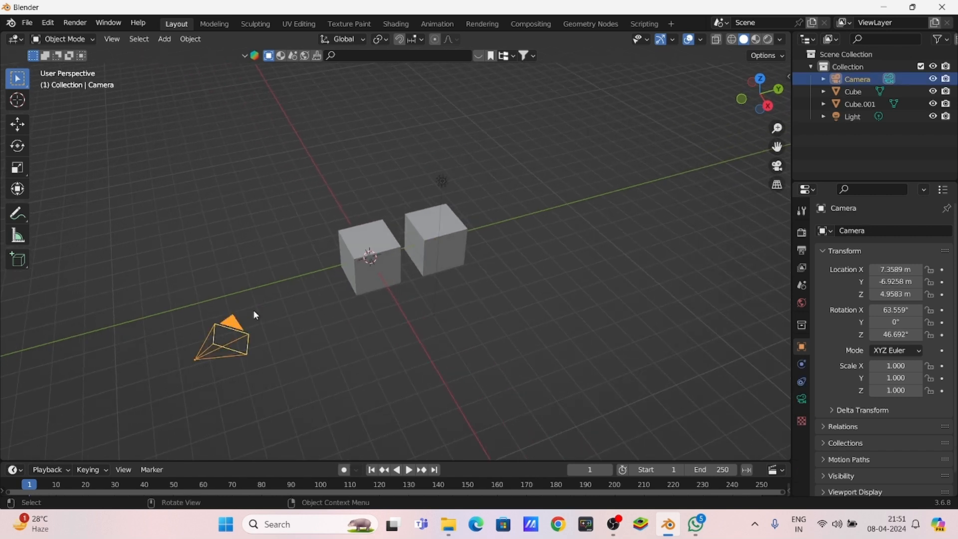
{"action": "key", "text": "Delete"}
{"action": "key", "text": "shift+a"}
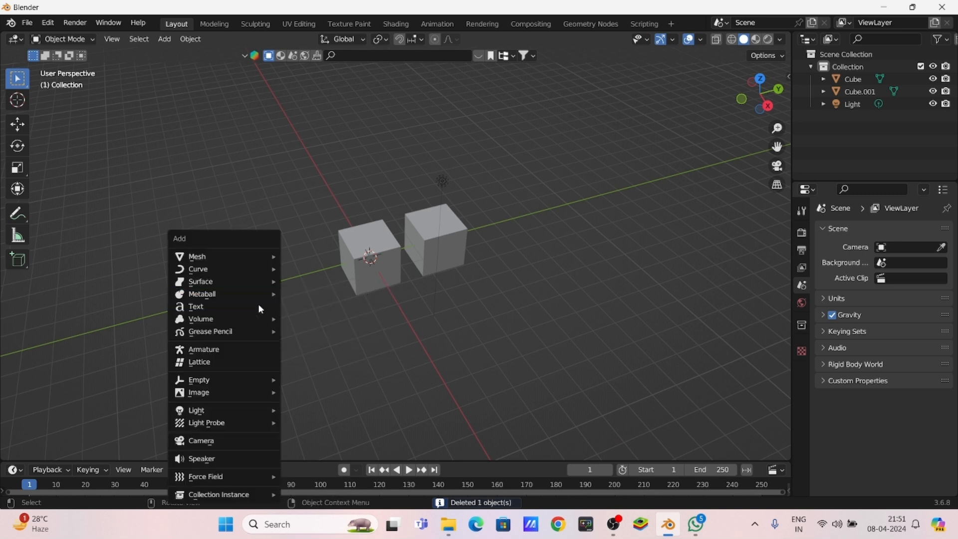
{"action": "left_click", "coordinate": [239, 441]}
- Move the new camera about 3.96 m along the global X axis, out of the cube
{"action": "scroll", "coordinate": [357, 303], "scroll_direction": "down", "scroll_amount": 2}
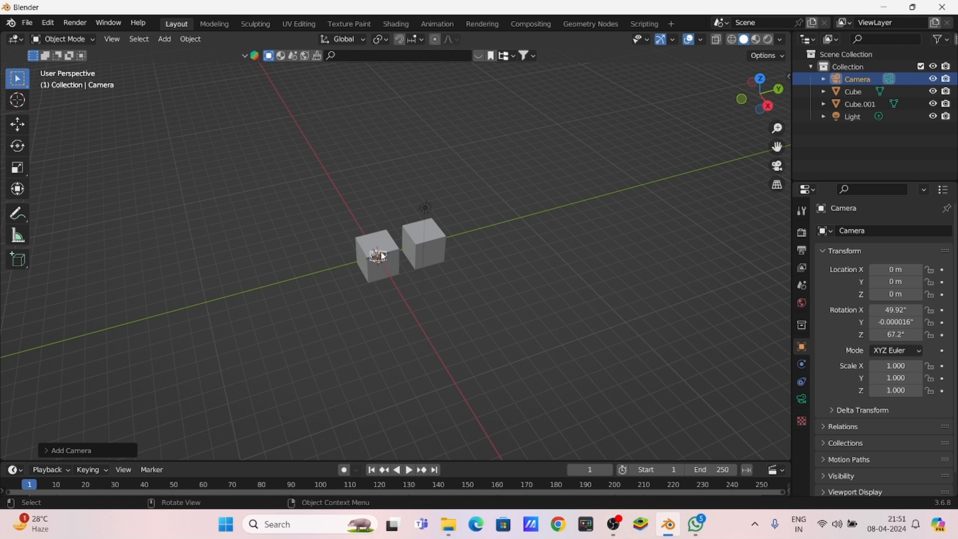
{"action": "scroll", "coordinate": [381, 252], "scroll_direction": "up", "scroll_amount": 5}
{"action": "scroll", "coordinate": [373, 282], "scroll_direction": "up", "scroll_amount": 3}
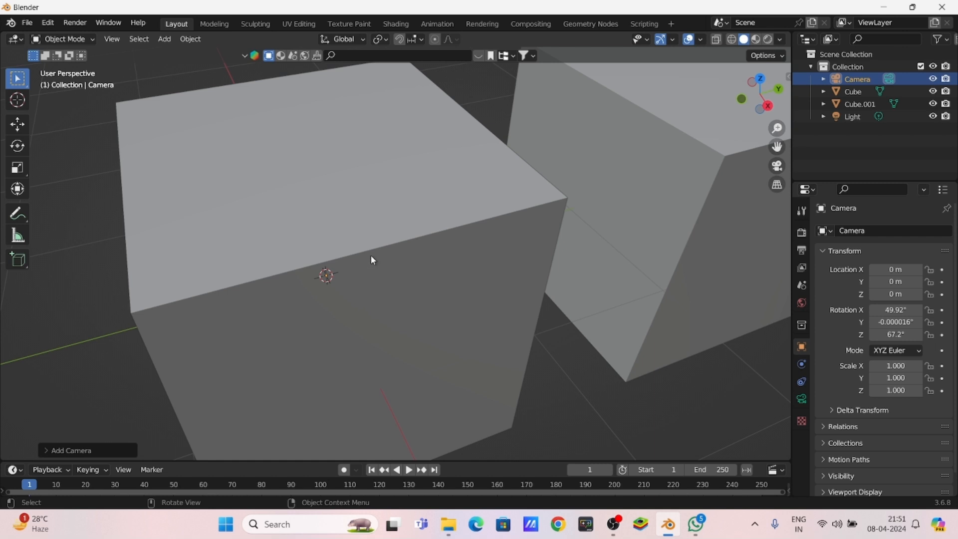
{"action": "scroll", "coordinate": [371, 259], "scroll_direction": "down", "scroll_amount": 5}
{"action": "middle_click_drag", "start_coordinate": [415, 297], "coordinate": [265, 304]}
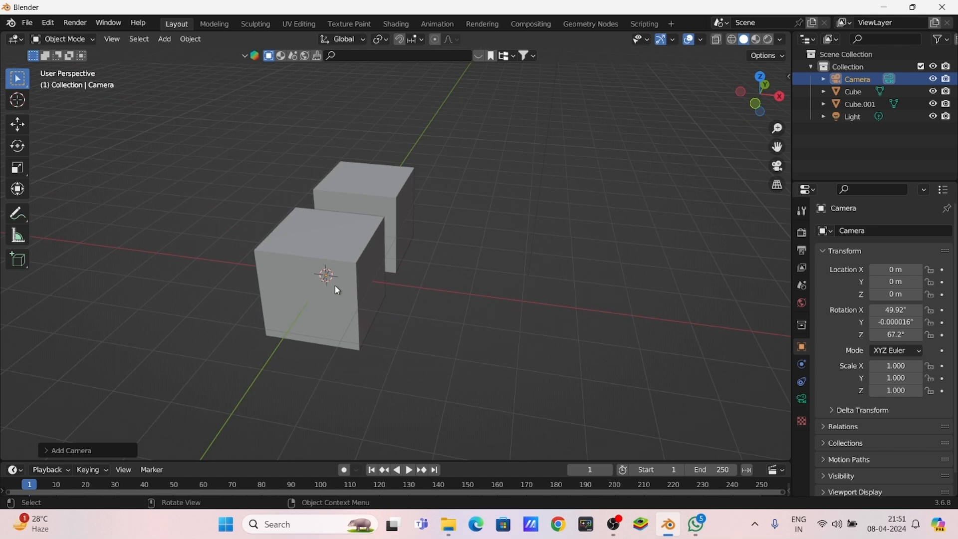
{"action": "key", "text": "g"}
{"action": "key", "text": "x"}
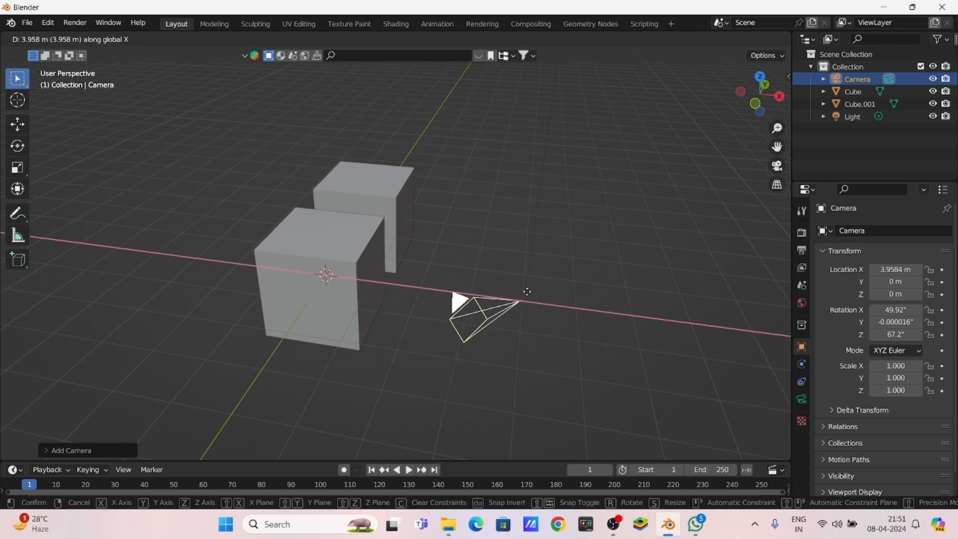
{"action": "left_click", "coordinate": [527, 329]}
- Raise the camera about 2.74 m along the global Z axis
{"action": "middle_click_drag", "start_coordinate": [527, 329], "coordinate": [394, 278]}
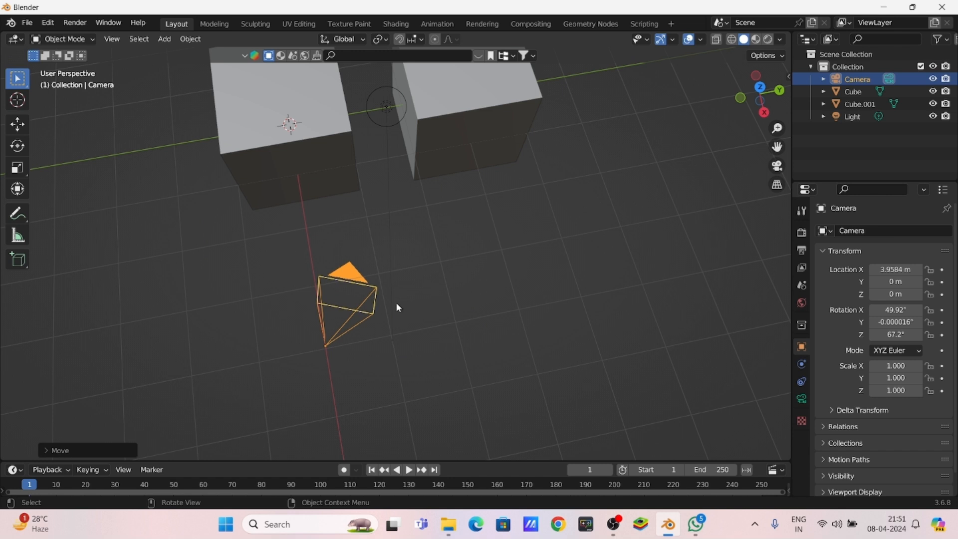
{"action": "left_click", "coordinate": [432, 255]}
{"action": "left_click", "coordinate": [360, 277]}
{"action": "middle_click_drag", "start_coordinate": [357, 274], "coordinate": [342, 249]}
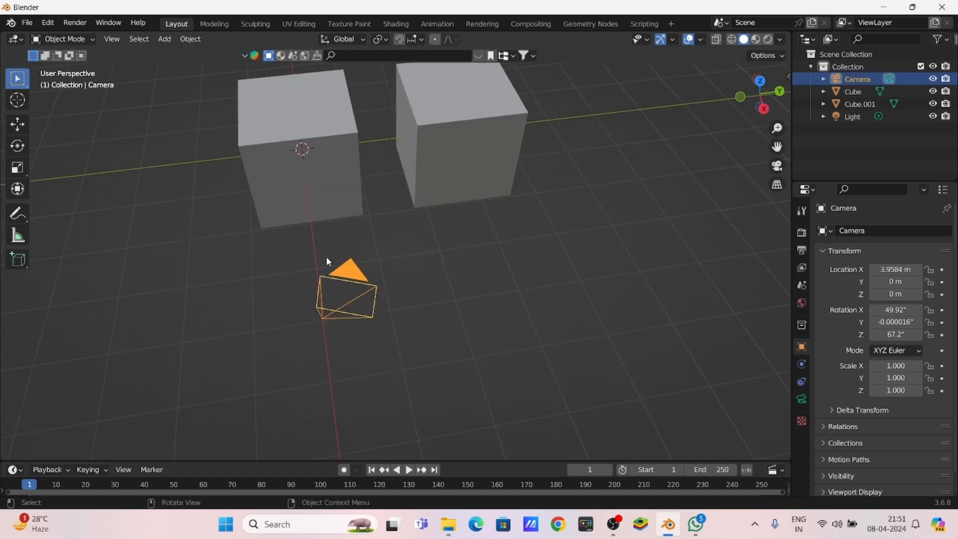
{"action": "key", "text": "g"}
{"action": "key", "text": "z"}
{"action": "left_click", "coordinate": [342, 196]}
- Frame both cubes in perspective and align the active camera to that view
{"action": "scroll", "coordinate": [342, 196], "scroll_direction": "down", "scroll_amount": 2}
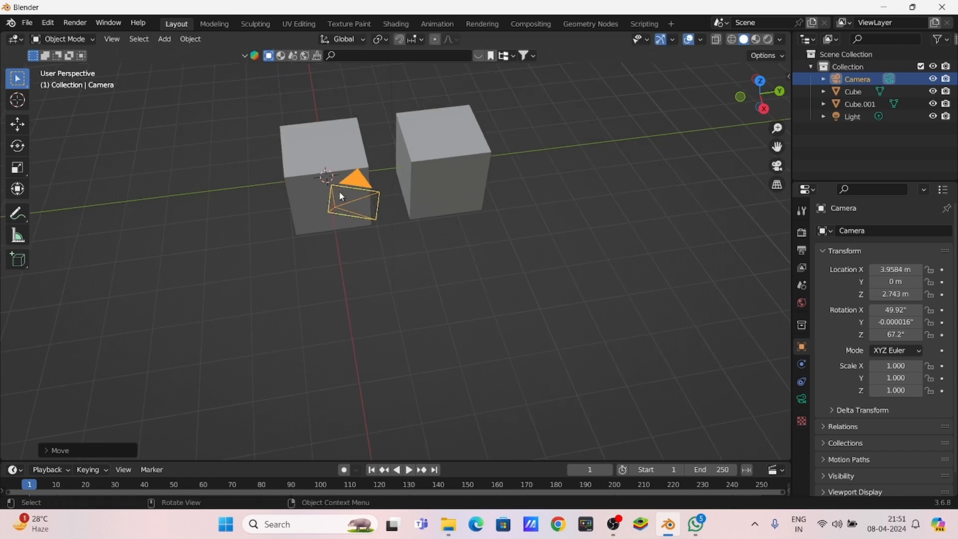
{"action": "middle_click_drag", "start_coordinate": [342, 196], "coordinate": [396, 256], "text": "shift"}
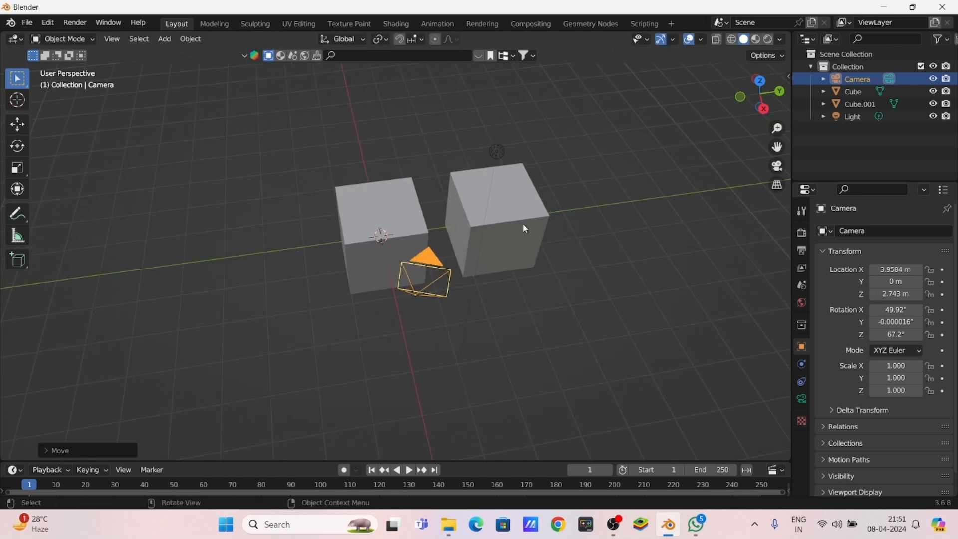
{"action": "middle_click_drag", "start_coordinate": [465, 276], "coordinate": [437, 287]}
{"action": "scroll", "coordinate": [483, 271], "scroll_direction": "up", "scroll_amount": 3}
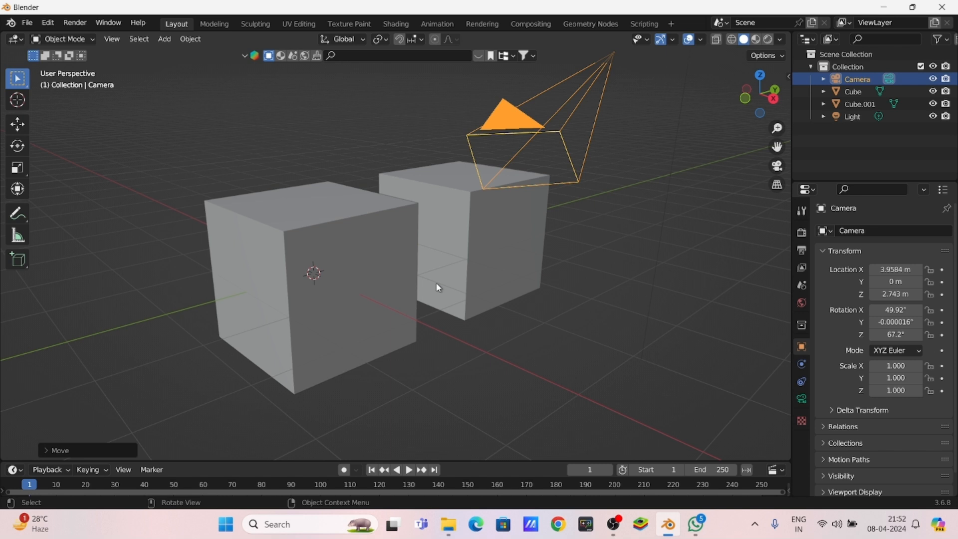
{"action": "middle_click_drag", "start_coordinate": [414, 297], "coordinate": [417, 302], "text": "shift"}
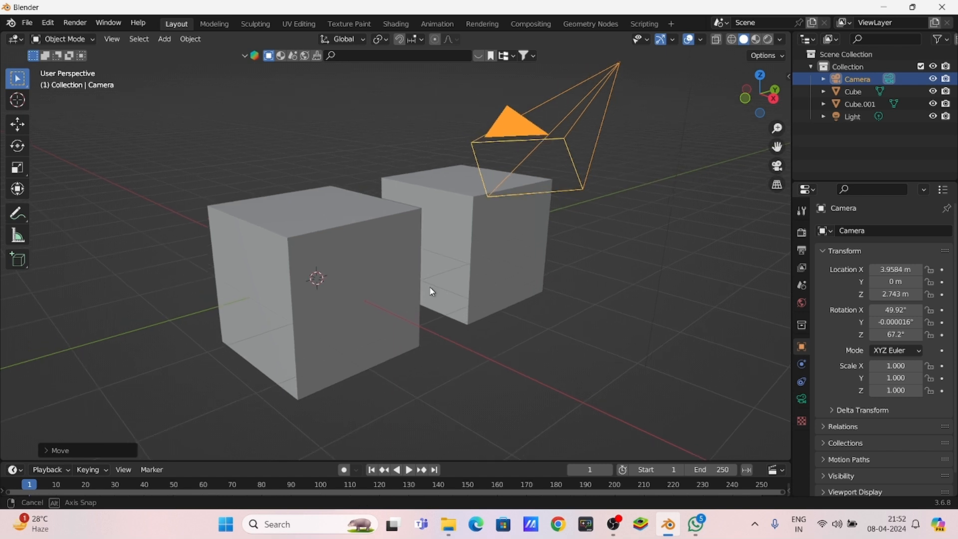
{"action": "scroll", "coordinate": [431, 292], "scroll_direction": "up", "scroll_amount": 2}
{"action": "key", "text": "ctrl+alt+KP_0"}
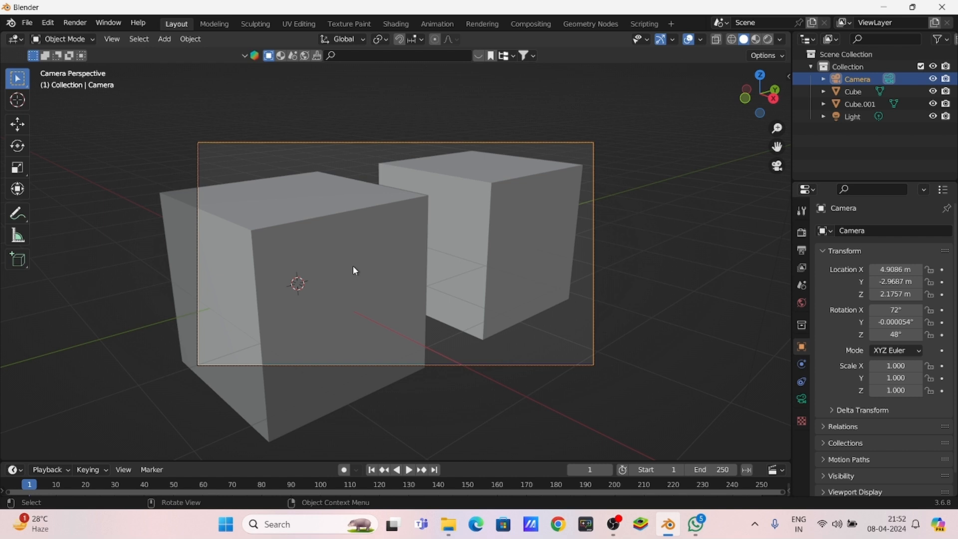
- In camera view, move the camera along Y to about -4.6 m and along X to about 6.03 m
{"action": "key", "text": "g"}
{"action": "key", "text": "y"}
{"action": "left_click", "coordinate": [226, 325]}
{"action": "key", "text": "g"}
{"action": "key", "text": "x"}
{"action": "left_click", "coordinate": [301, 366]}
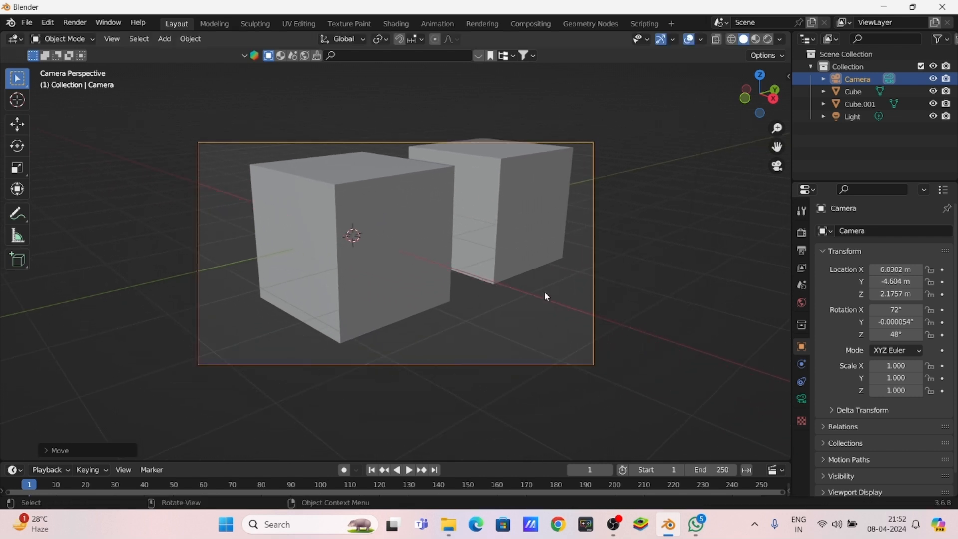
- Pull the camera back to about -5.03 m along Y and about 6.75 m along X
{"action": "key", "text": "g"}
{"action": "key", "text": "y"}
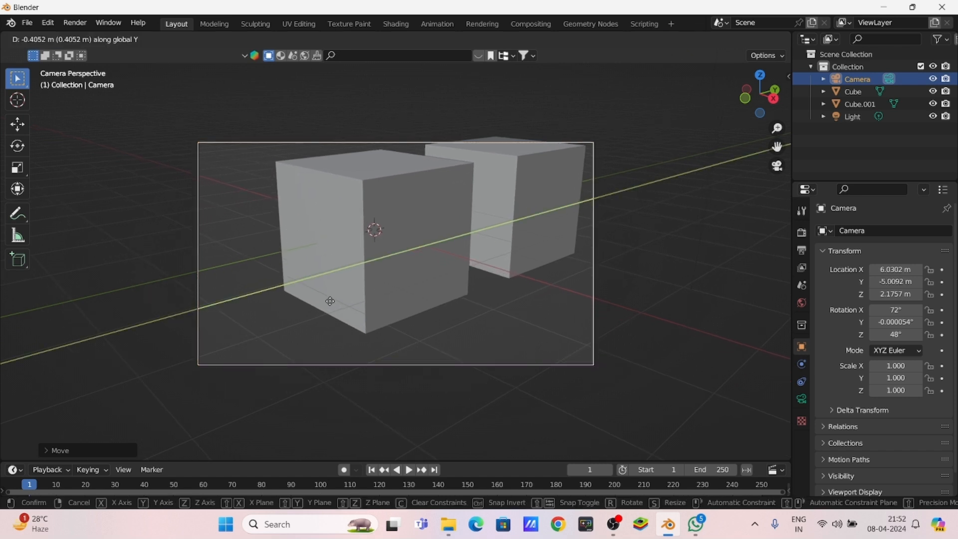
{"action": "left_click", "coordinate": [331, 303]}
{"action": "key", "text": "g"}
{"action": "key", "text": "x"}
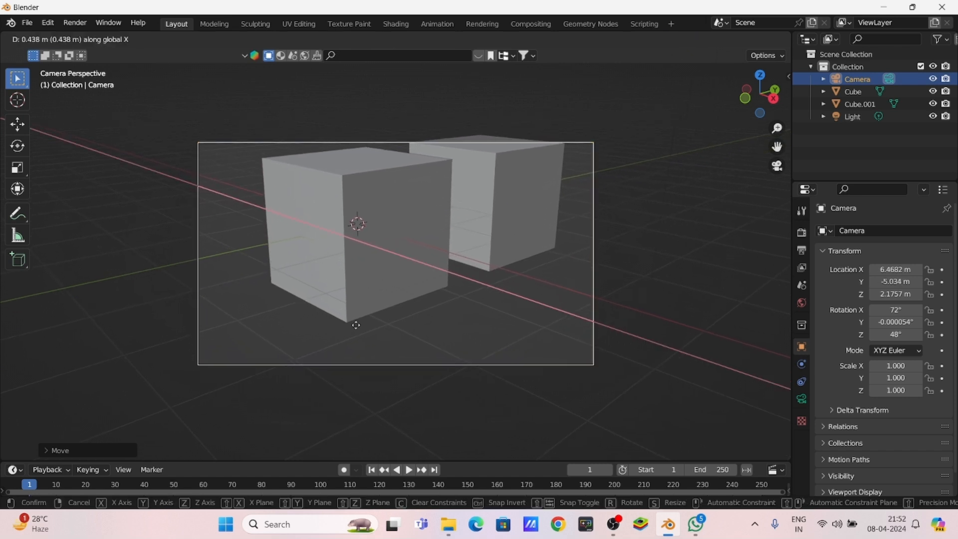
{"action": "left_click", "coordinate": [369, 337]}
- Fine-tune the camera framing by moving it to about 7.0 m along X and about 2.77 m along Z
{"action": "key", "text": "g"}
{"action": "key", "text": "z"}
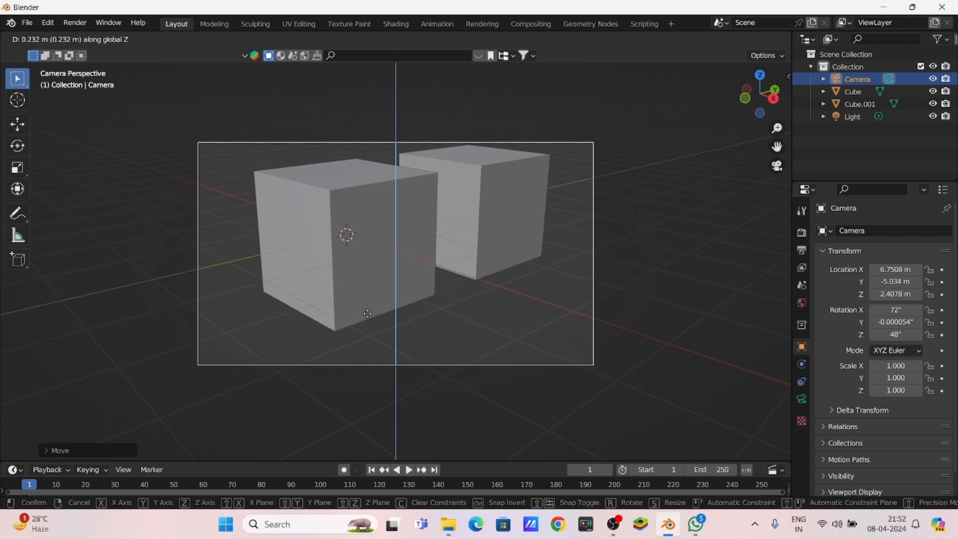
{"action": "left_click", "coordinate": [373, 299]}
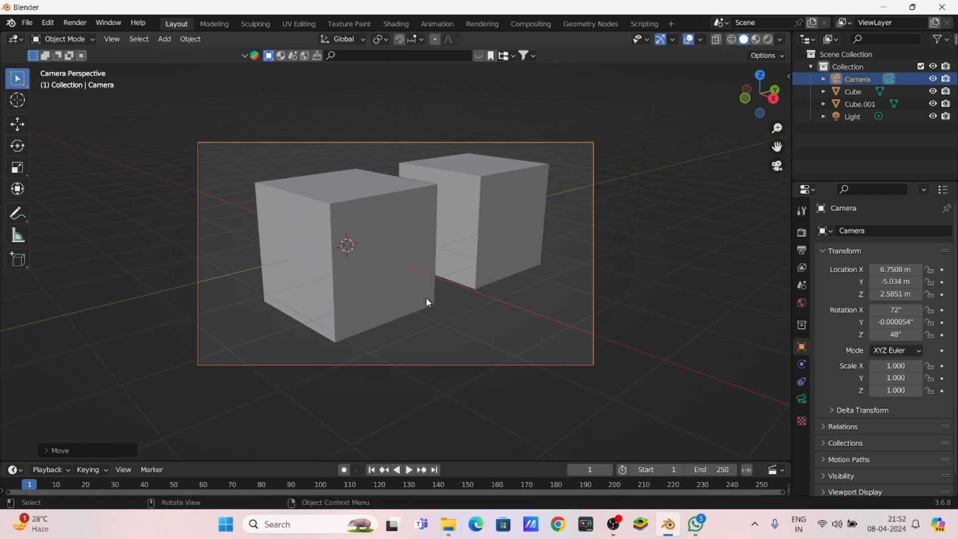
{"action": "key", "text": "g"}
{"action": "key", "text": "z"}
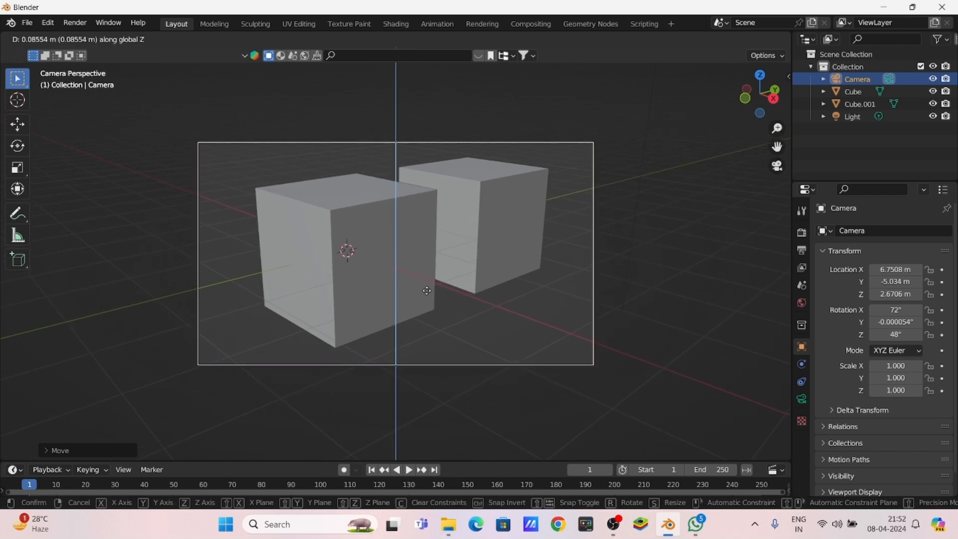
{"action": "key", "text": "x"}
{"action": "left_click", "coordinate": [445, 293]}
{"action": "key", "text": "g"}
{"action": "key", "text": "z"}
{"action": "left_click", "coordinate": [445, 288]}
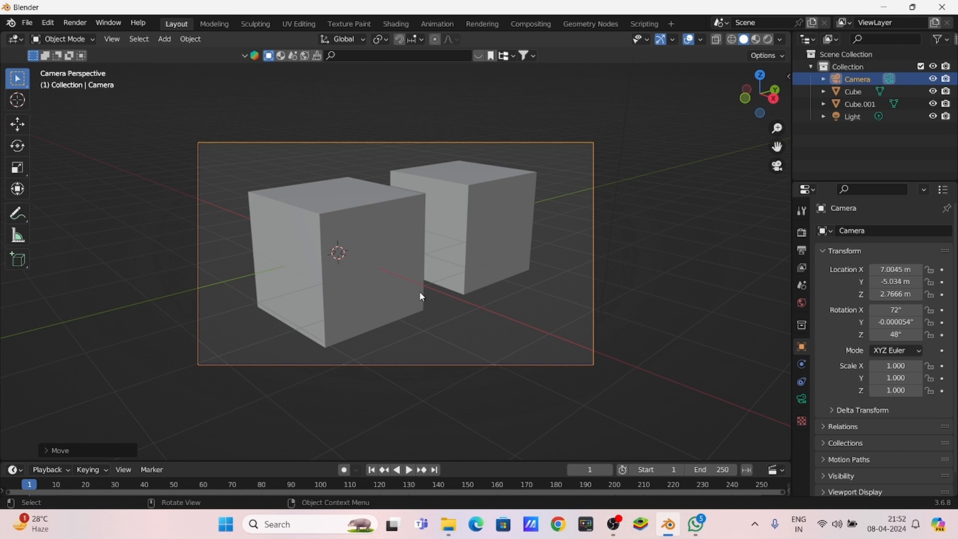
- Orbit out of the camera view, check the framing through the camera once more and return to the user perspective
{"action": "middle_click_drag", "start_coordinate": [427, 280], "coordinate": [523, 223]}
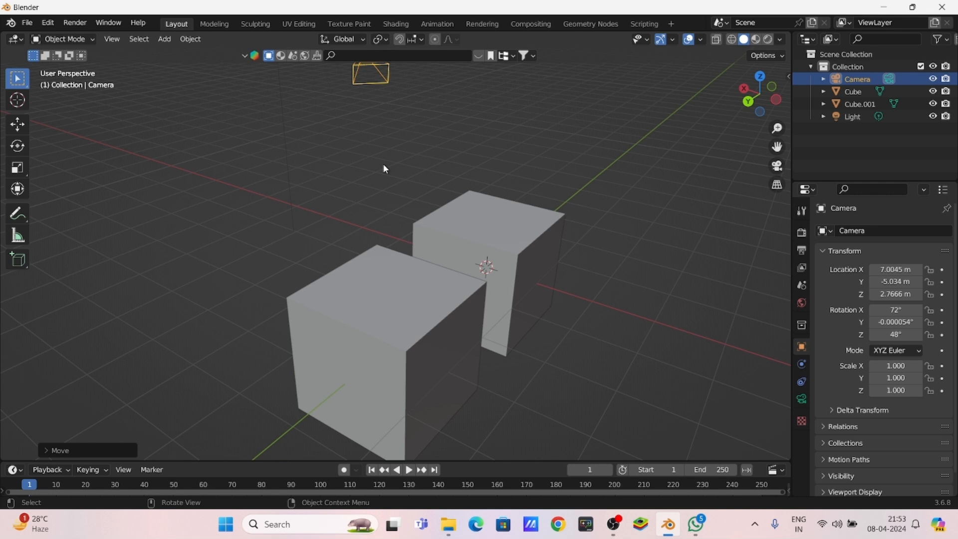
{"action": "key", "text": "KP_0"}
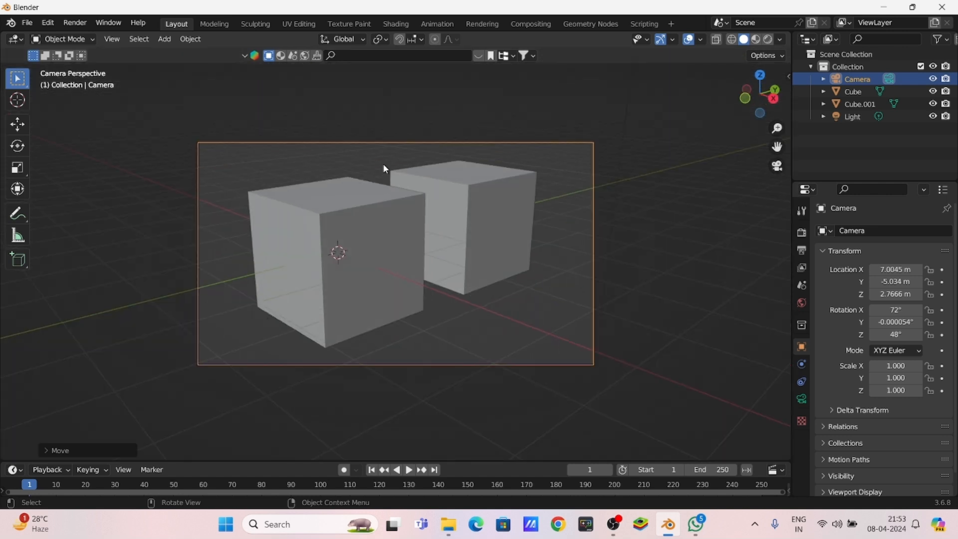
{"action": "key", "text": "KP_0"}
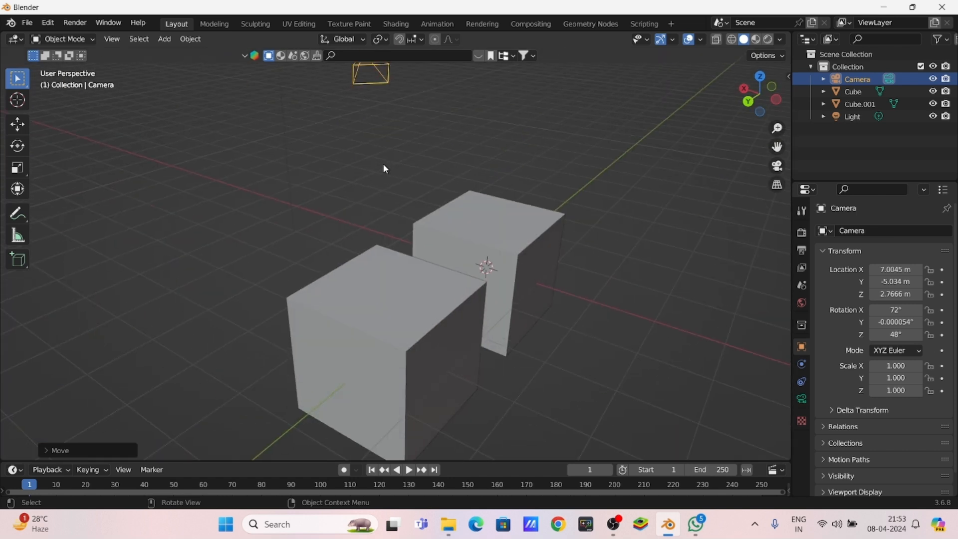
- Select the second cube, Cube.001, and move it along Y toward the first cube, to about 1.95 m
{"action": "scroll", "coordinate": [444, 289], "scroll_direction": "down", "scroll_amount": 3}
{"action": "middle_click_drag", "start_coordinate": [445, 290], "coordinate": [581, 271]}
{"action": "middle_click_drag", "start_coordinate": [389, 316], "coordinate": [428, 229]}
{"action": "scroll", "coordinate": [373, 282], "scroll_direction": "up", "scroll_amount": 3}
{"action": "left_click", "coordinate": [433, 235]}
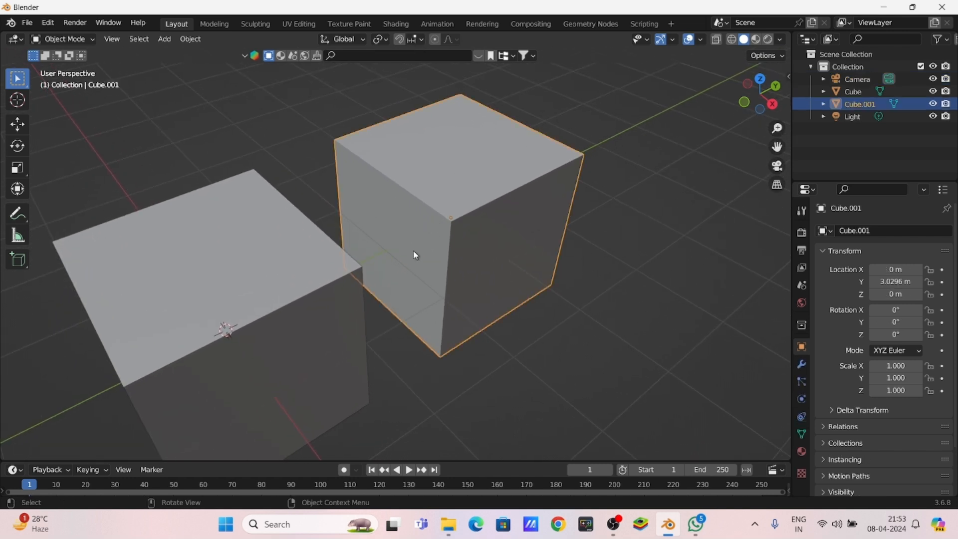
{"action": "middle_click_drag", "start_coordinate": [414, 278], "coordinate": [396, 304]}
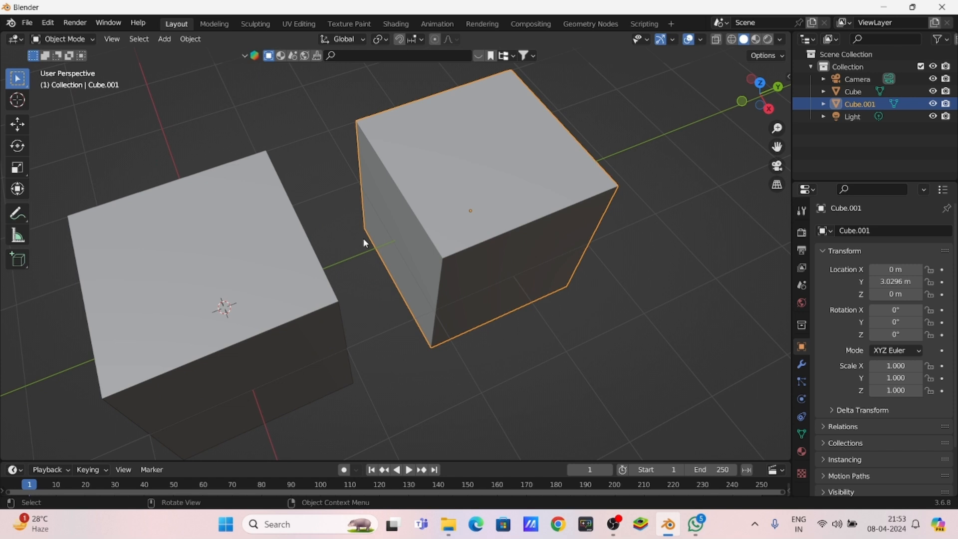
{"action": "key", "text": "g"}
{"action": "key", "text": "y"}
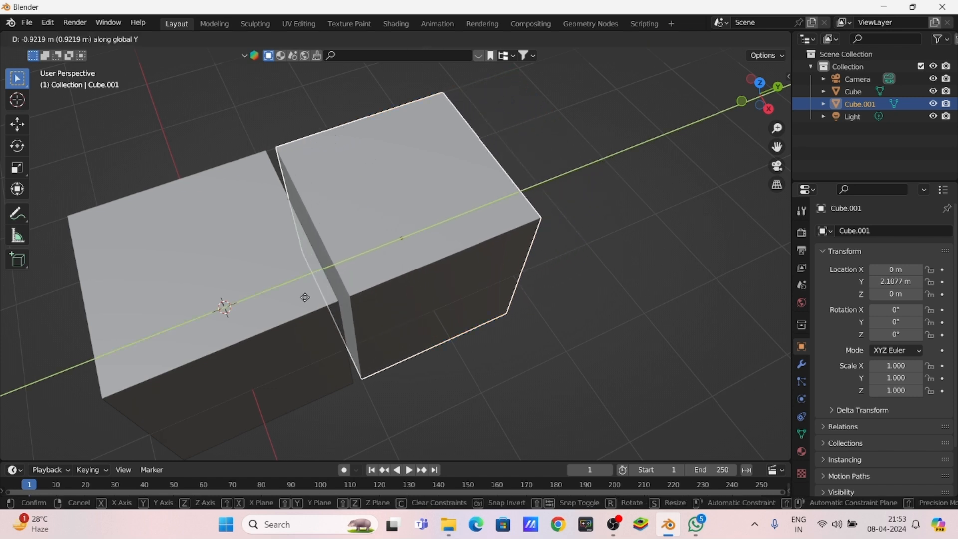
{"action": "left_click", "coordinate": [304, 308]}
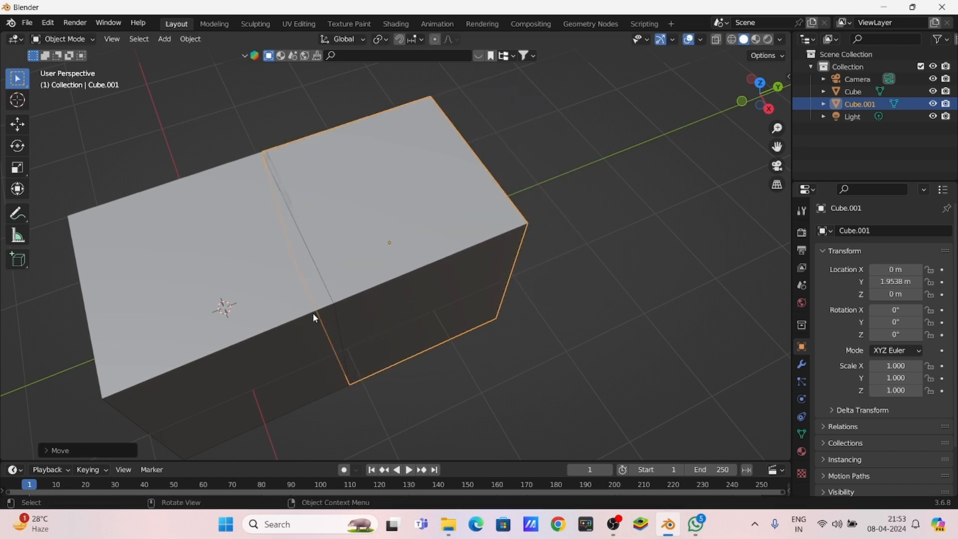
- Zoom in on the seam and nudge Cube.001 along Y to about 2.0 m so the two cubes' faces meet
{"action": "scroll", "coordinate": [355, 286], "scroll_direction": "up", "scroll_amount": 5}
{"action": "mouse_move", "coordinate": [364, 285]}
{"action": "middle_mouse_down", "text": "shift"}
{"action": "mouse_move", "coordinate": [437, 284]}
{"action": "mouse_move", "coordinate": [372, 285]}
{"action": "middle_mouse_up", "text": "shift"}
{"action": "scroll", "coordinate": [445, 298], "scroll_direction": "up", "scroll_amount": 3}
{"action": "scroll", "coordinate": [394, 298], "scroll_direction": "up", "scroll_amount": 2}
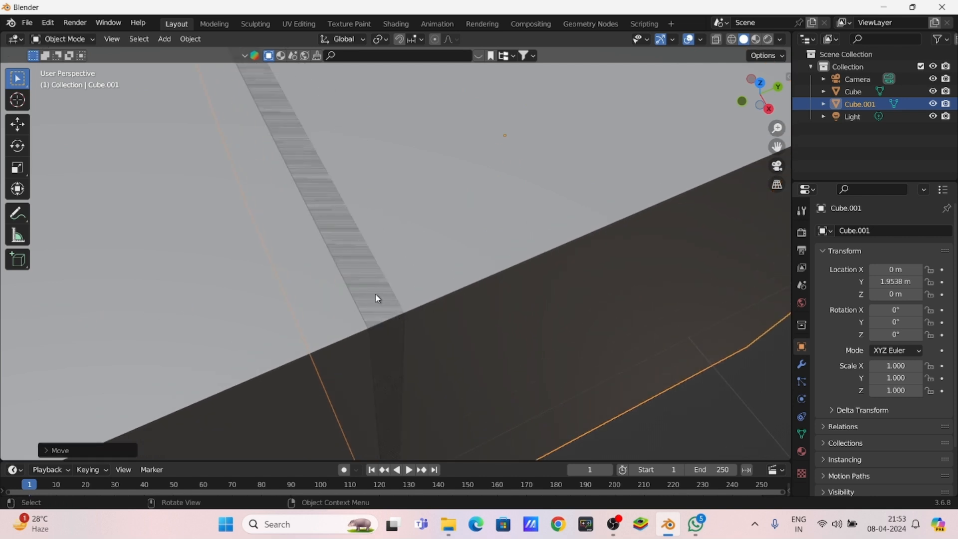
{"action": "key", "text": "g"}
{"action": "key", "text": "y"}
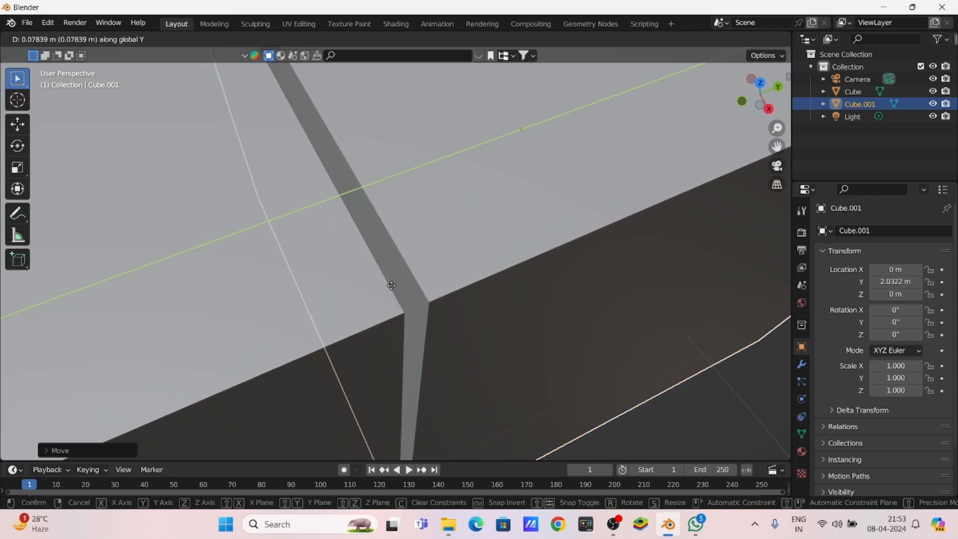
{"action": "left_click", "coordinate": [384, 289]}
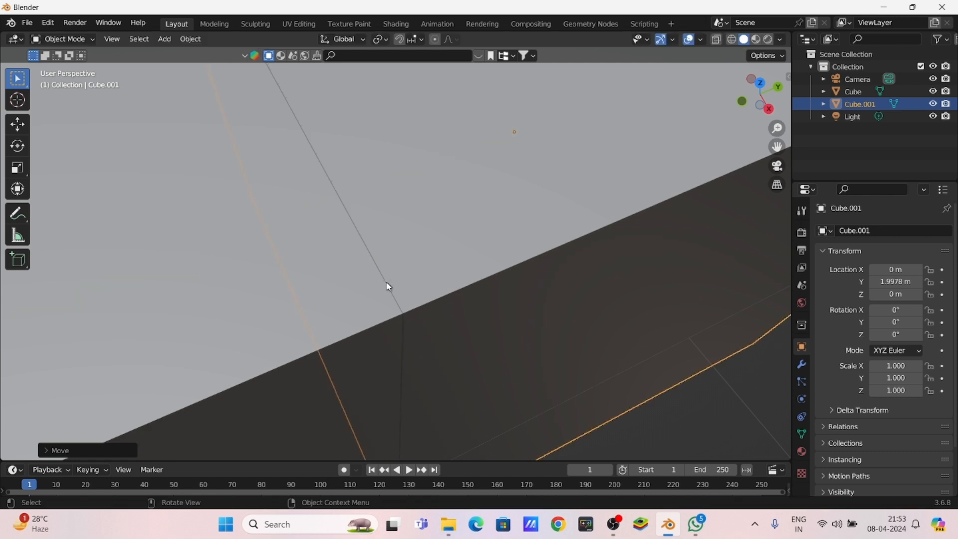
{"action": "scroll", "coordinate": [387, 281], "scroll_direction": "down", "scroll_amount": 8}
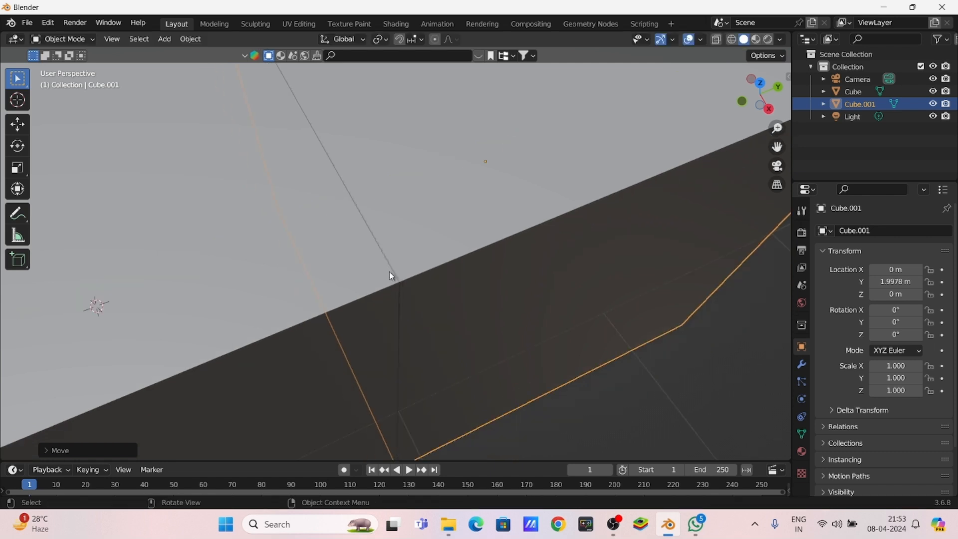
- Move Cube.001 along Y away from the first cube, to about 3.43 m, and deselect it
{"action": "middle_click_drag", "start_coordinate": [421, 298], "coordinate": [425, 325]}
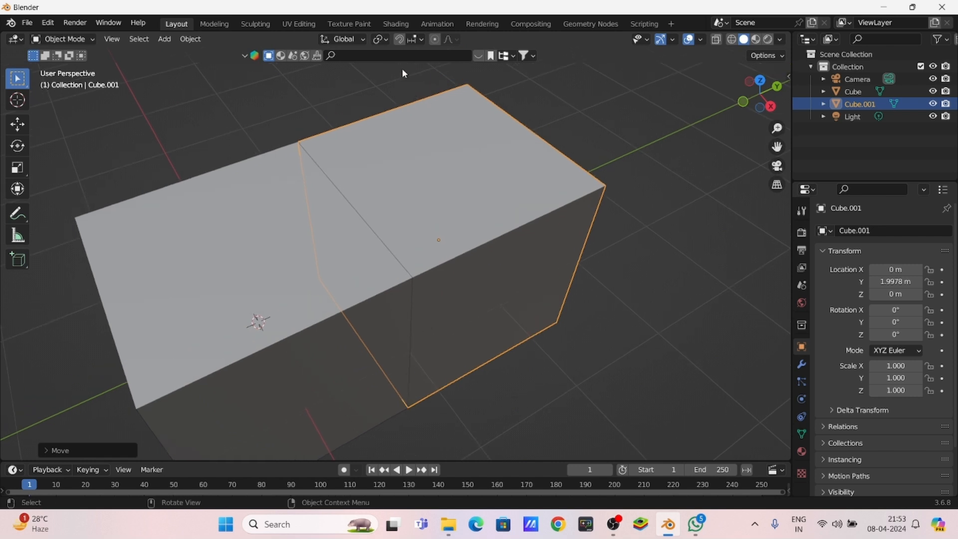
{"action": "key", "text": "g"}
{"action": "key", "text": "y"}
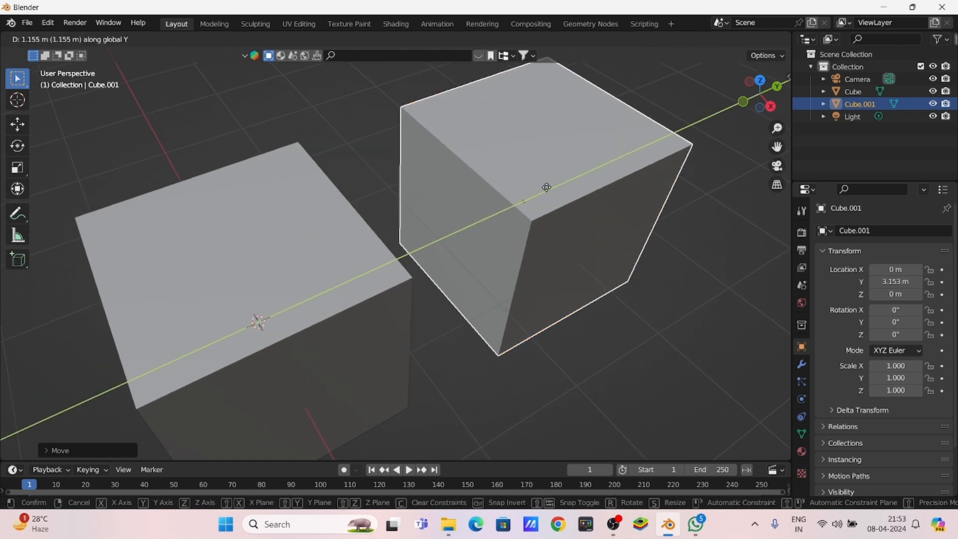
{"action": "left_click", "coordinate": [565, 183]}
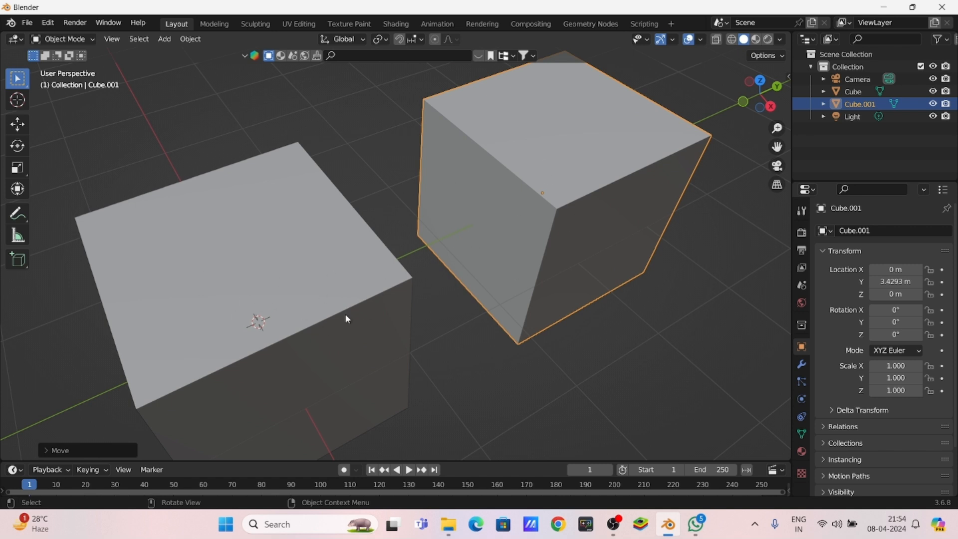
{"action": "left_click", "coordinate": [410, 188]}
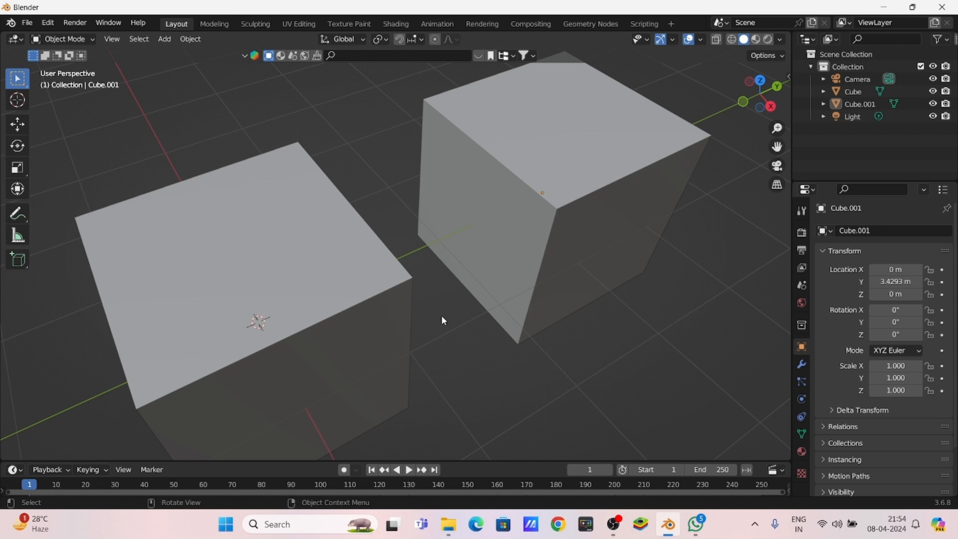
- Turn on snapping and set the snap target to Edge
{"action": "middle_click_drag", "start_coordinate": [385, 288], "coordinate": [352, 269]}
{"action": "left_click", "coordinate": [399, 39]}
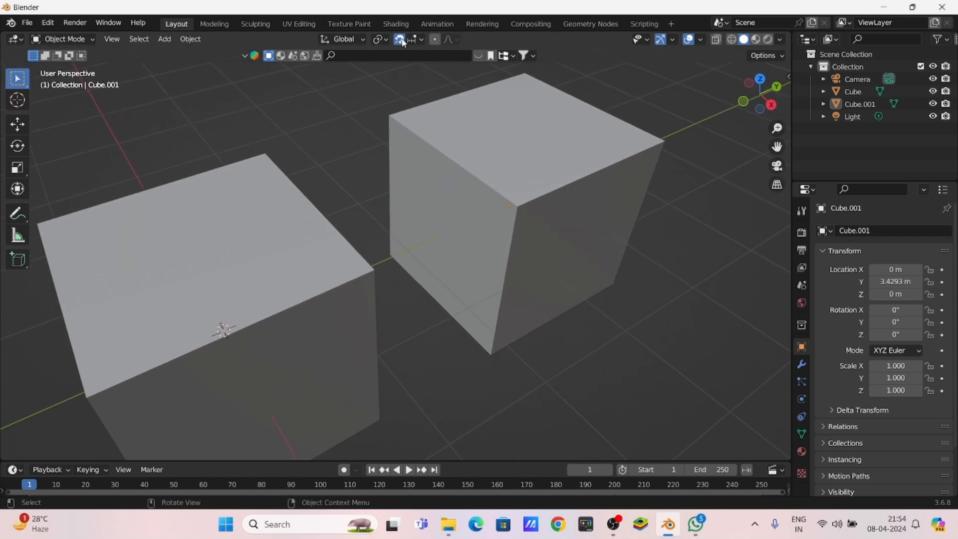
{"action": "left_click", "coordinate": [417, 40]}
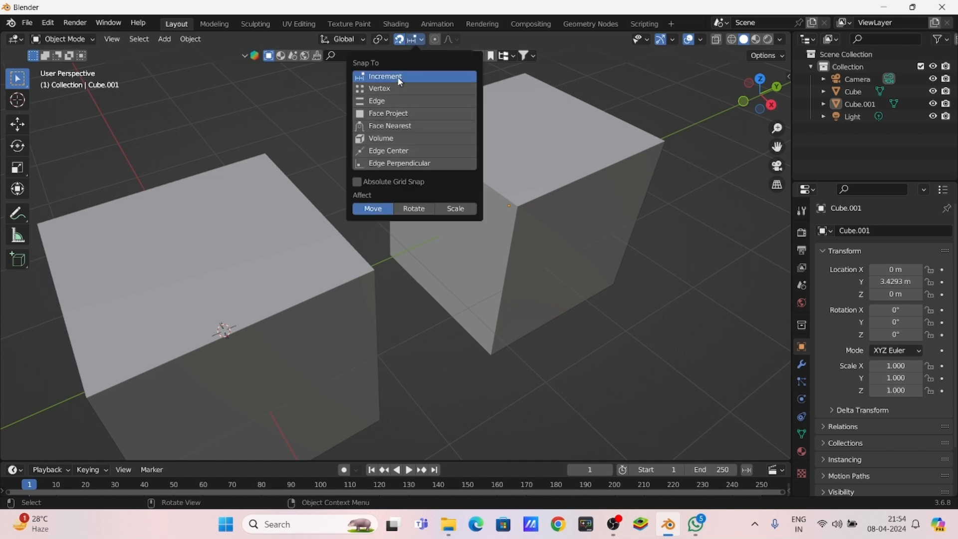
{"action": "left_click", "coordinate": [411, 101]}
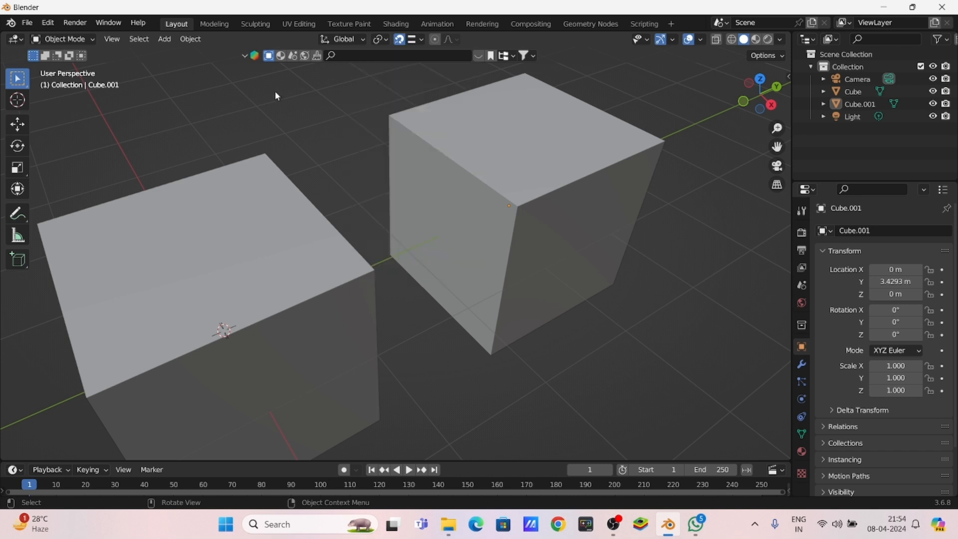
- Select Cube.001 and snap it along Y against the first cube's edge, at Y 2 m
{"action": "left_click", "coordinate": [510, 181]}
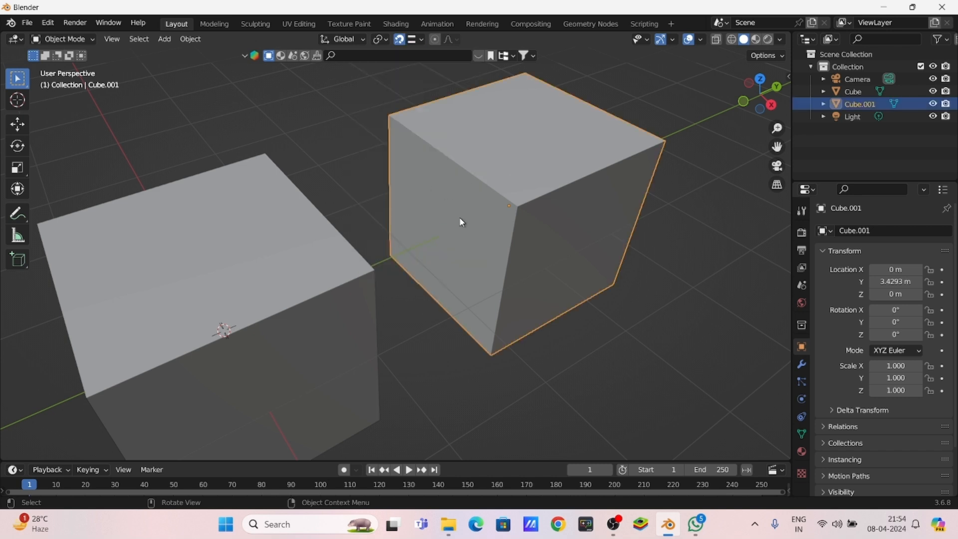
{"action": "key", "text": "g"}
{"action": "key", "text": "y"}
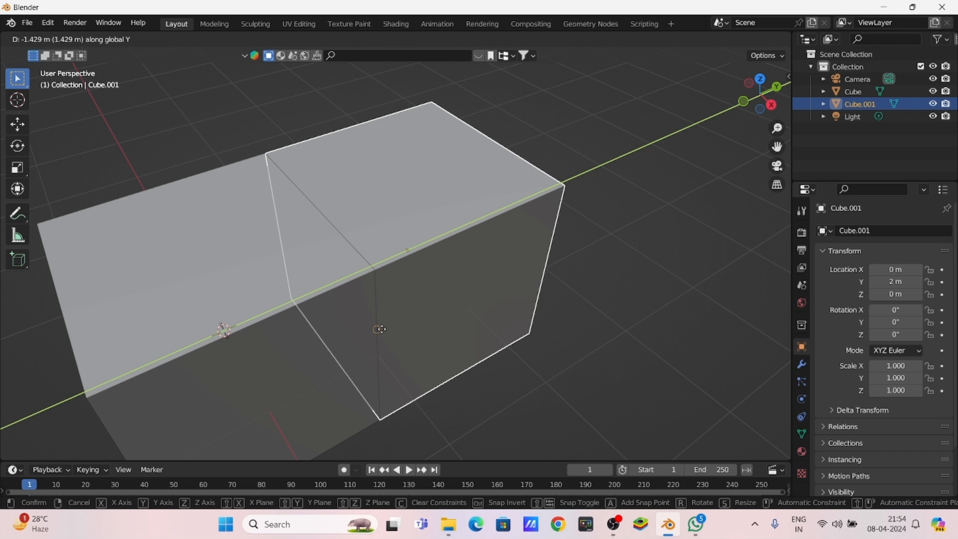
{"action": "left_click", "coordinate": [382, 329]}
- Select both cubes and duplicate them upward along Z, to about 2.29 m
{"action": "scroll", "coordinate": [310, 271], "scroll_direction": "down", "scroll_amount": 3}
{"action": "middle_click_drag", "start_coordinate": [316, 269], "coordinate": [328, 257]}
{"action": "middle_click_drag", "start_coordinate": [364, 310], "coordinate": [412, 317], "text": "shift"}
{"action": "left_click", "coordinate": [359, 305]}
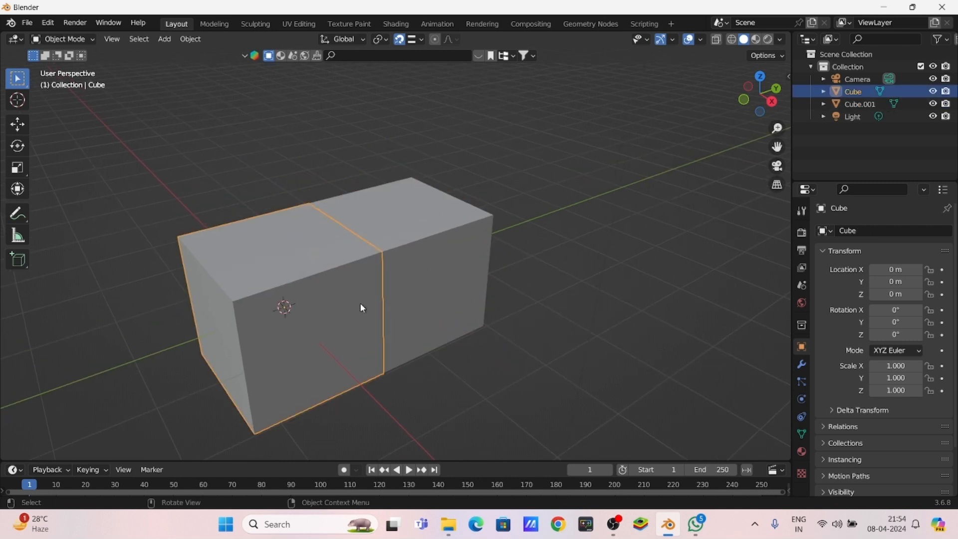
{"action": "left_click", "coordinate": [422, 282], "text": "shift"}
{"action": "key", "text": "shift+d"}
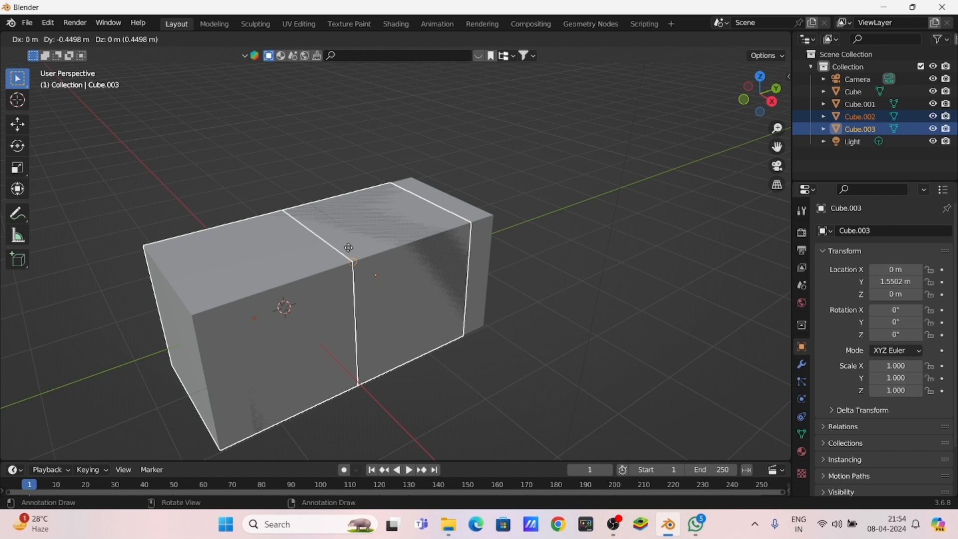
{"action": "key", "text": "z"}
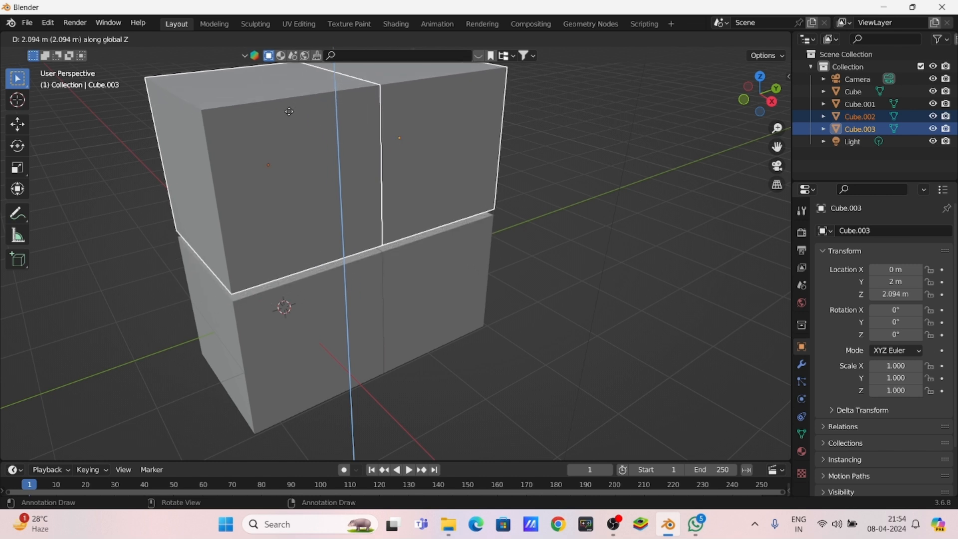
{"action": "left_click", "coordinate": [282, 99]}
- Raise the two duplicated cubes along Z to about 3.96 m
{"action": "scroll", "coordinate": [364, 189], "scroll_direction": "down", "scroll_amount": 3}
{"action": "middle_click_drag", "start_coordinate": [344, 207], "coordinate": [357, 251], "text": "shift"}
{"action": "key", "text": "g"}
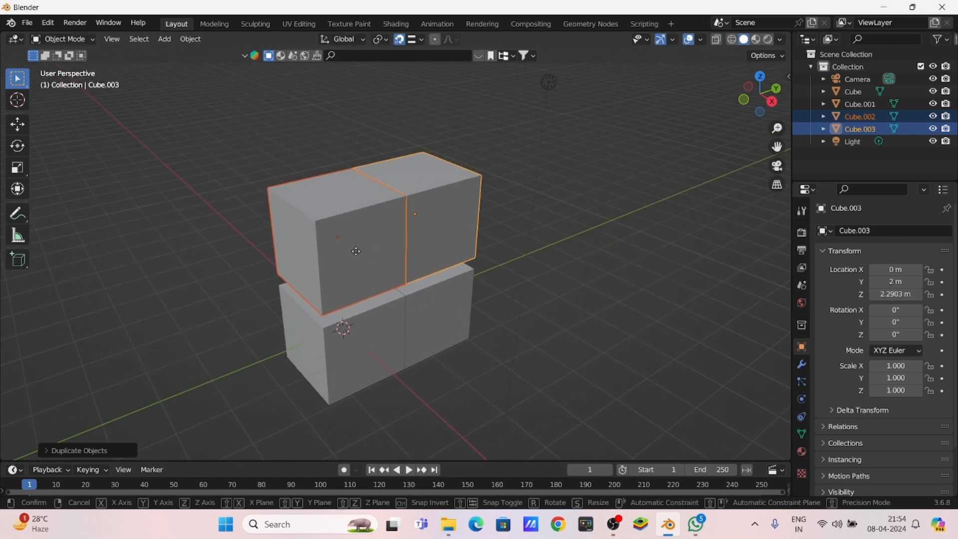
{"action": "key", "text": "z"}
{"action": "left_click", "coordinate": [336, 177]}
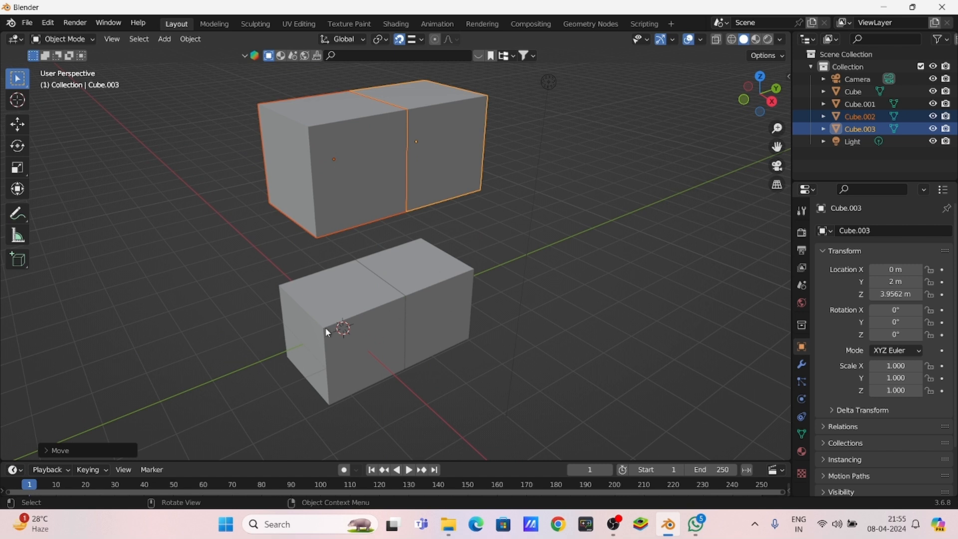
- Snap the duplicated cubes down along Z onto the top edge of the lower cubes, at Z 2 m
{"action": "middle_click_drag", "start_coordinate": [382, 344], "coordinate": [394, 319], "text": "shift"}
{"action": "scroll", "coordinate": [427, 186], "scroll_direction": "up", "scroll_amount": 1}
{"action": "scroll", "coordinate": [429, 191], "scroll_direction": "up", "scroll_amount": 1}
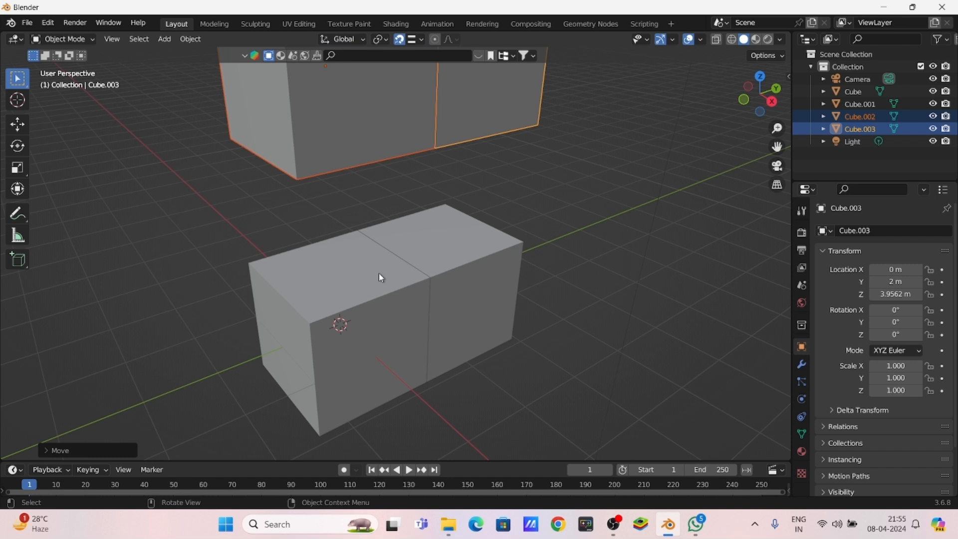
{"action": "key", "text": "g"}
{"action": "key", "text": "z"}
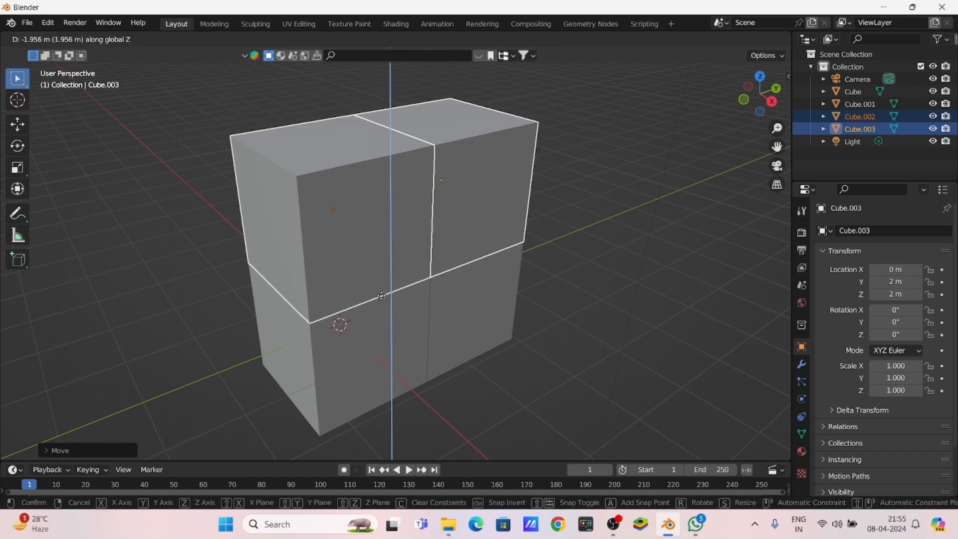
{"action": "left_click", "coordinate": [415, 293]}
{"action": "middle_click_drag", "start_coordinate": [429, 296], "coordinate": [401, 314], "text": "shift"}
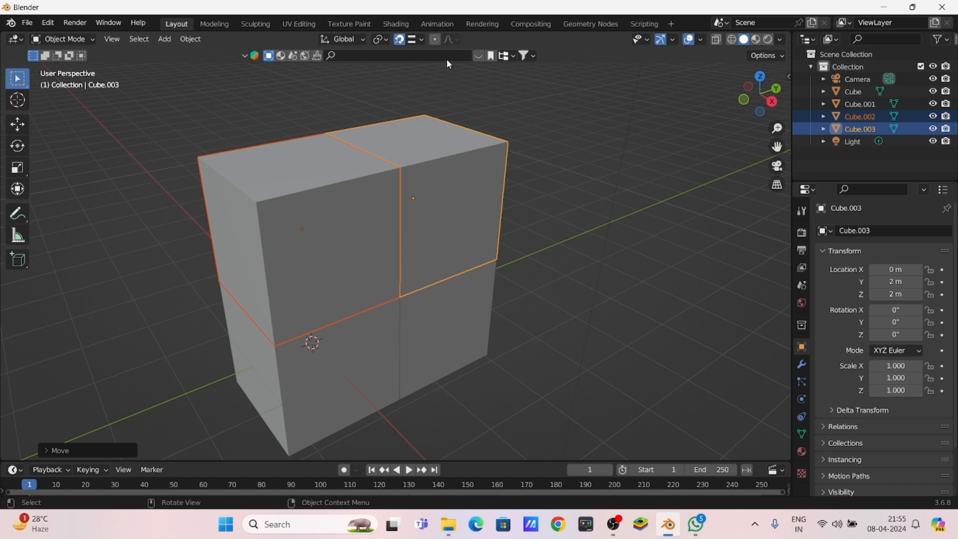
- Turn on proportional editing, then select only the upper cube Cube.003 and enter Edit Mode
{"action": "middle_click_drag", "start_coordinate": [409, 163], "coordinate": [384, 177], "text": "shift"}
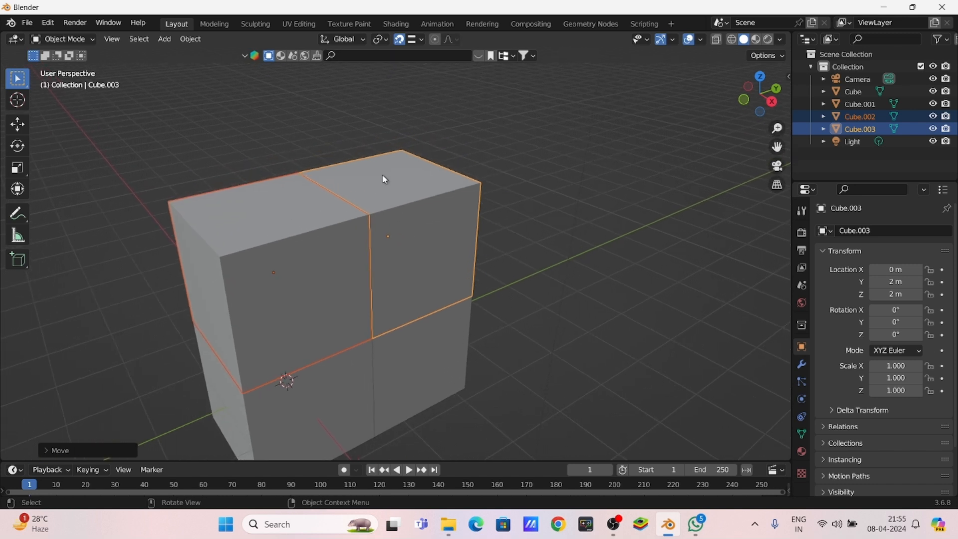
{"action": "left_click", "coordinate": [436, 39]}
{"action": "left_click", "coordinate": [494, 229]}
{"action": "middle_click_drag", "start_coordinate": [494, 228], "coordinate": [363, 271]}
{"action": "left_click", "coordinate": [425, 233]}
{"action": "key", "text": "Tab"}
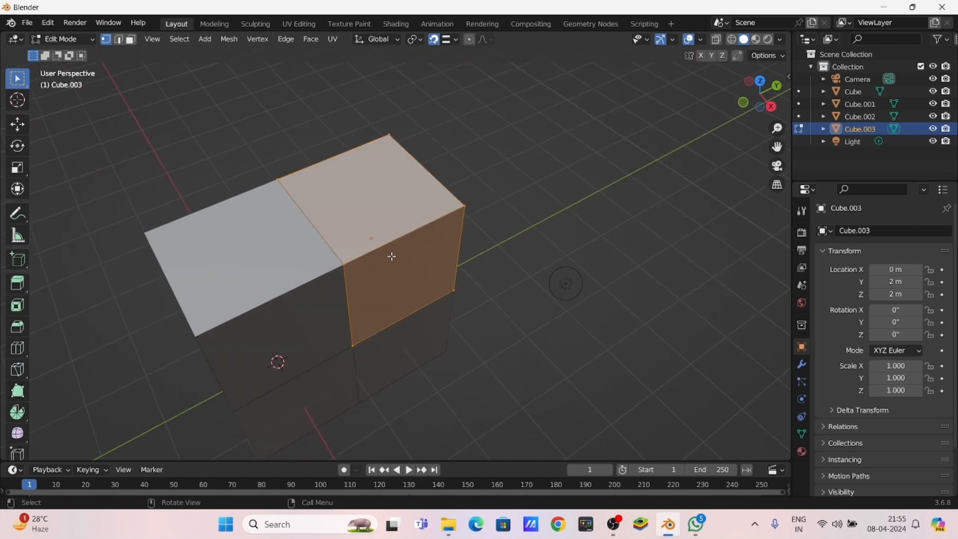
- Start extruding Cube.003's geometry, cancel the extrusion and return to Object Mode
{"action": "middle_click_drag", "start_coordinate": [396, 246], "coordinate": [423, 285]}
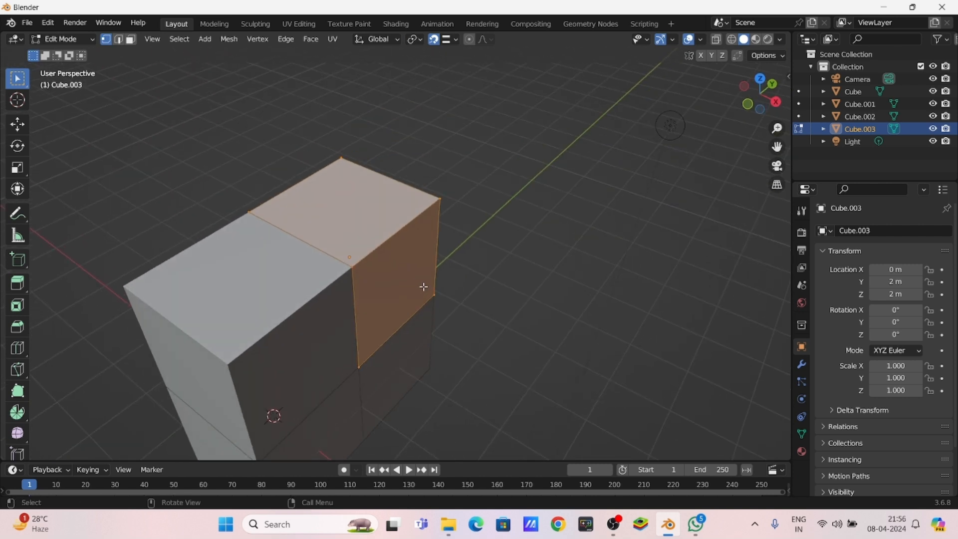
{"action": "key", "text": "e"}
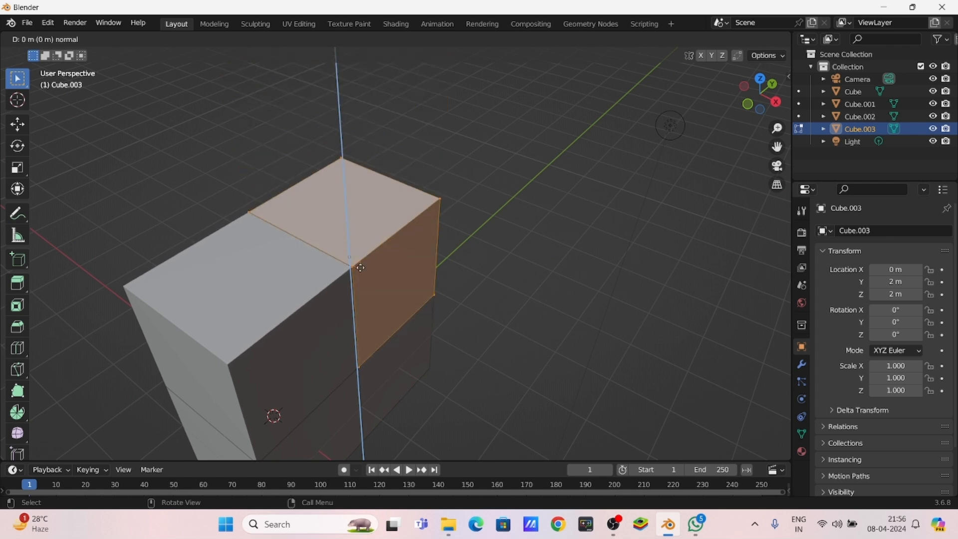
{"action": "key", "text": "Escape"}
{"action": "middle_click_drag", "start_coordinate": [374, 270], "coordinate": [333, 314]}
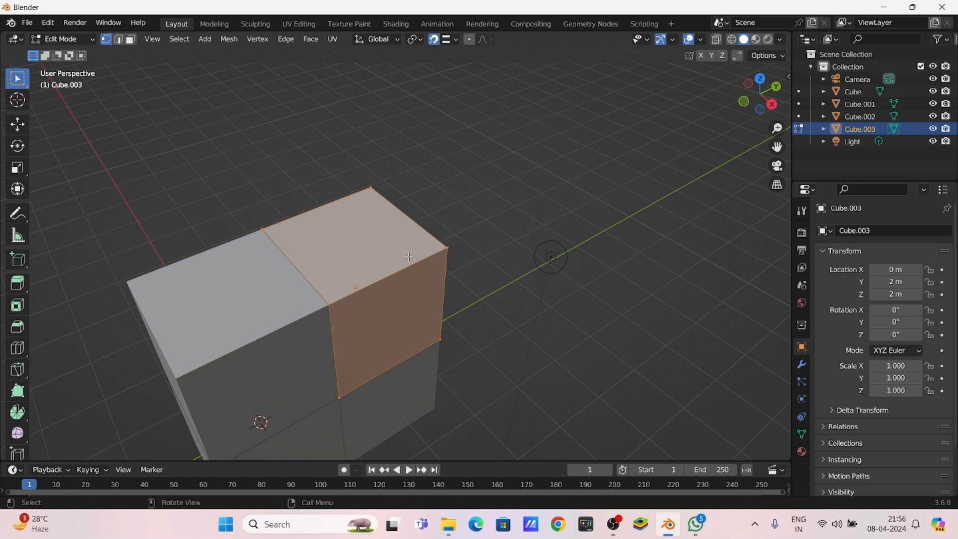
{"action": "key", "text": "Tab"}
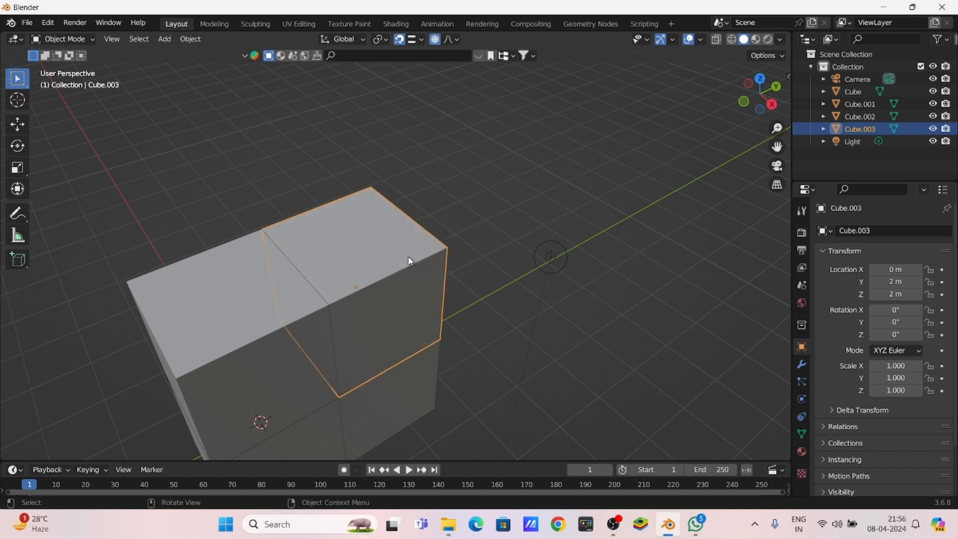
- Review the available object modes and toggle Cube.003 between Object Mode and Edit Mode, ending in Edit Mode
{"action": "left_click", "coordinate": [77, 39]}
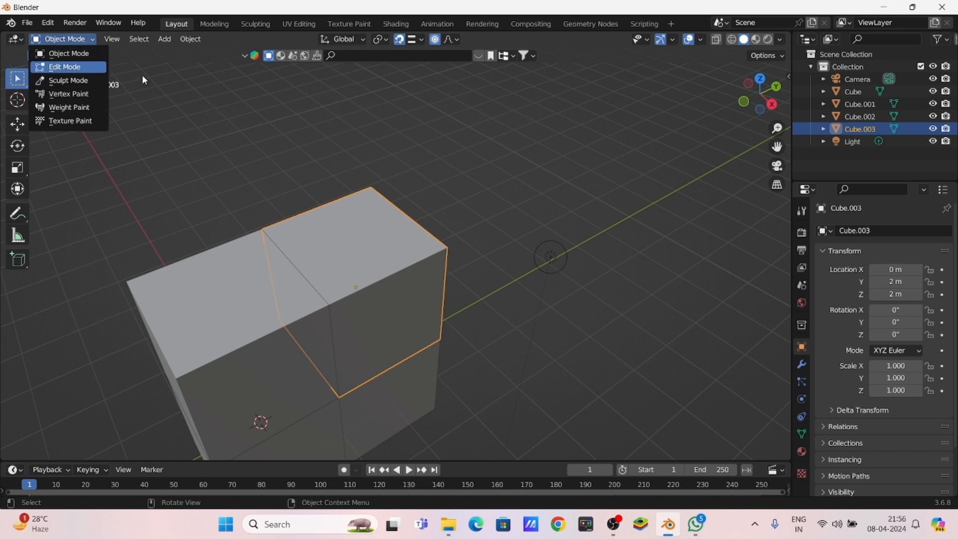
{"action": "left_click", "coordinate": [480, 185]}
{"action": "left_click", "coordinate": [411, 267]}
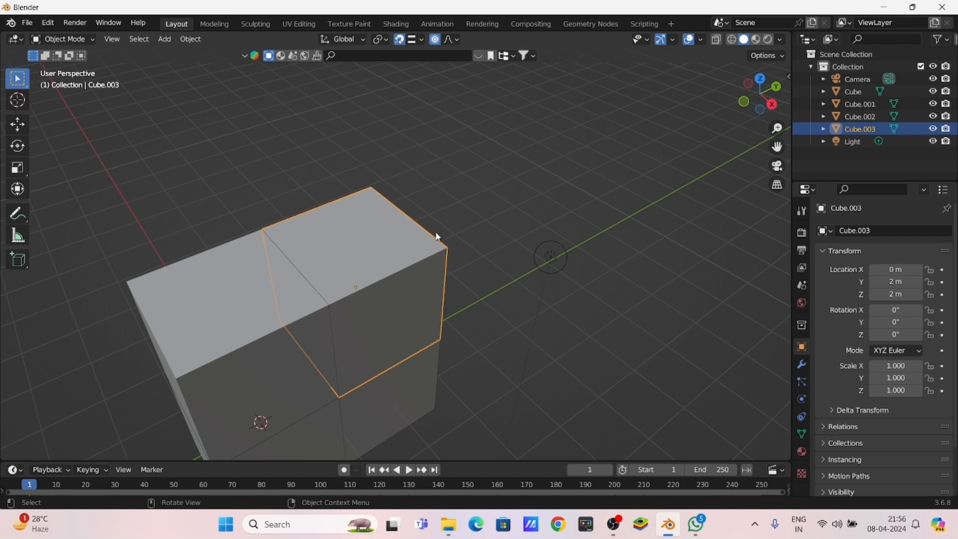
{"action": "key", "text": "Tab"}
{"action": "key", "text": "Tab"}
{"action": "key", "text": "Tab"}
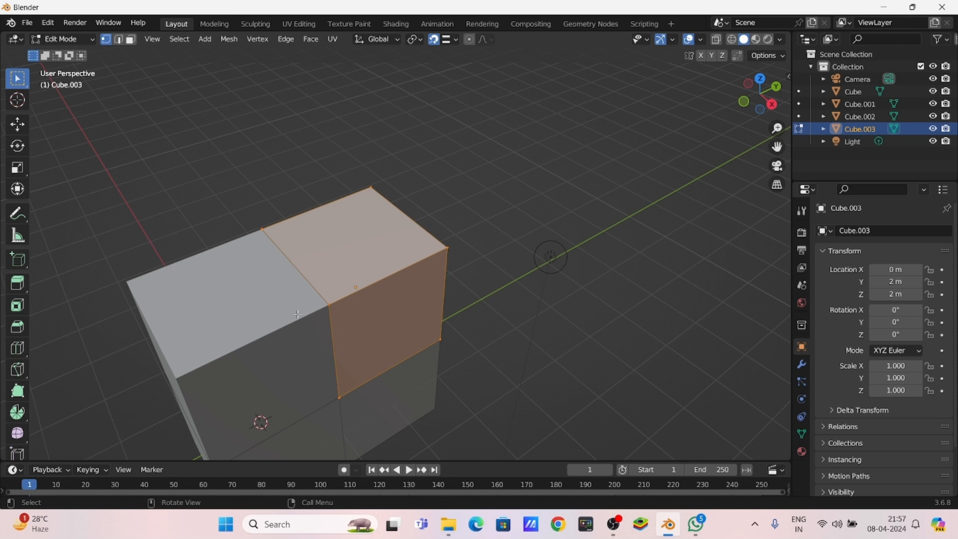
- Clear the geometry selection of Cube.003 and return to Object Mode
{"action": "left_click", "coordinate": [279, 316]}
{"action": "middle_click_drag", "start_coordinate": [233, 315], "coordinate": [225, 348]}
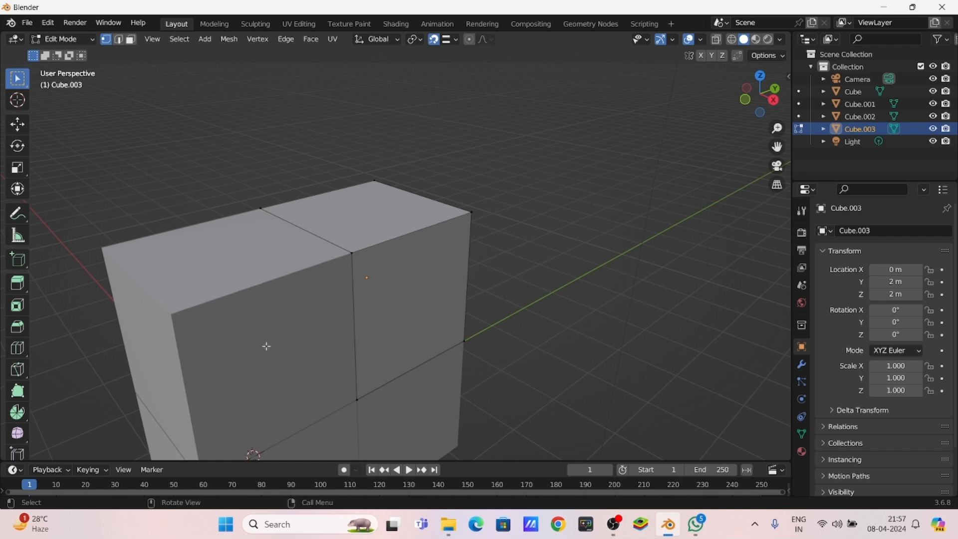
{"action": "middle_click_drag", "start_coordinate": [348, 314], "coordinate": [336, 337], "text": "shift"}
{"action": "key", "text": "Tab"}
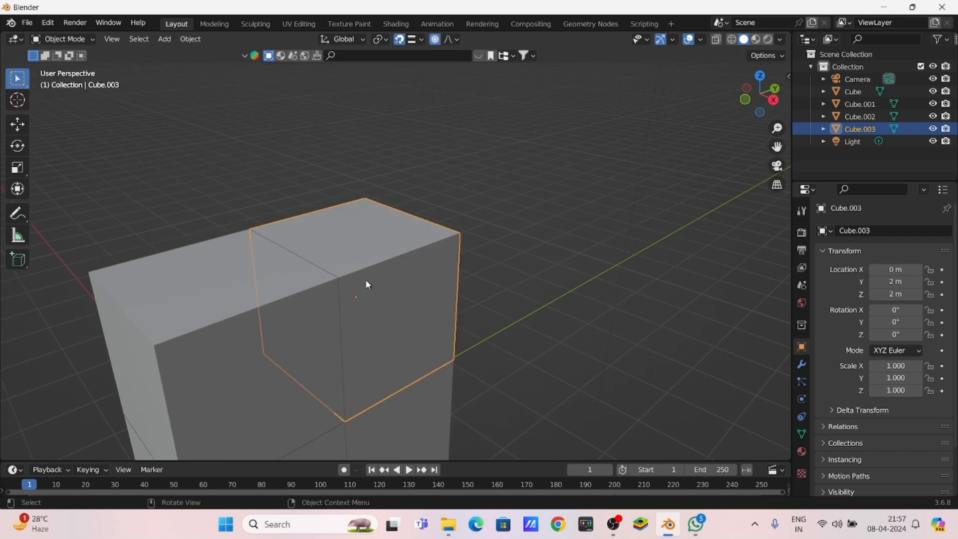
- Turn off proportional editing for objects and bring the stacked cubes back into view
{"action": "middle_click_drag", "start_coordinate": [353, 279], "coordinate": [319, 290]}
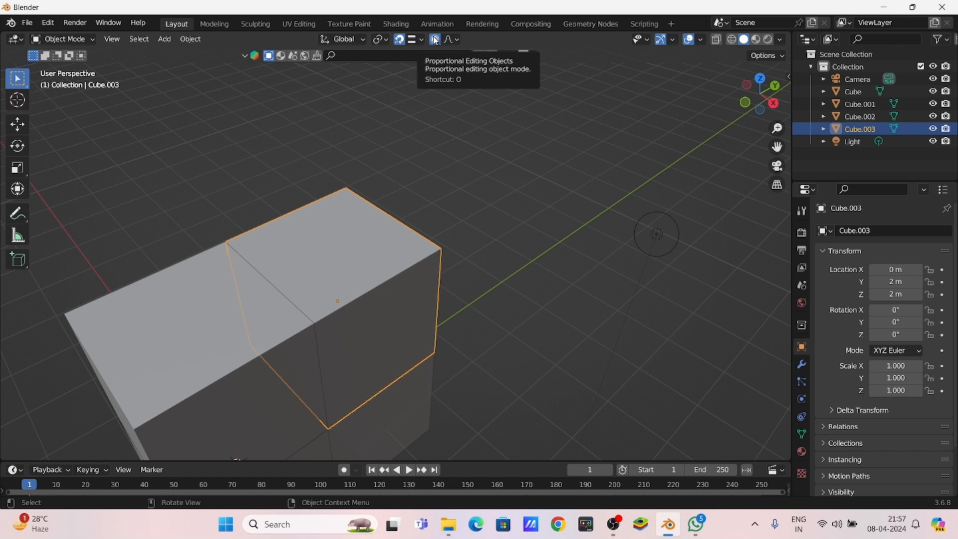
{"action": "left_click", "coordinate": [435, 39]}
{"action": "middle_click_drag", "start_coordinate": [372, 274], "coordinate": [432, 247], "text": "shift"}
{"action": "middle_click_drag", "start_coordinate": [338, 313], "coordinate": [366, 279], "text": "shift"}
{"action": "mouse_move", "coordinate": [257, 335]}
{"action": "middle_mouse_down"}
{"action": "mouse_move", "coordinate": [267, 303]}
{"action": "mouse_move", "coordinate": [326, 363]}
{"action": "mouse_move", "coordinate": [342, 297]}
{"action": "mouse_move", "coordinate": [329, 295]}
{"action": "mouse_move", "coordinate": [266, 341]}
{"action": "middle_mouse_up"}
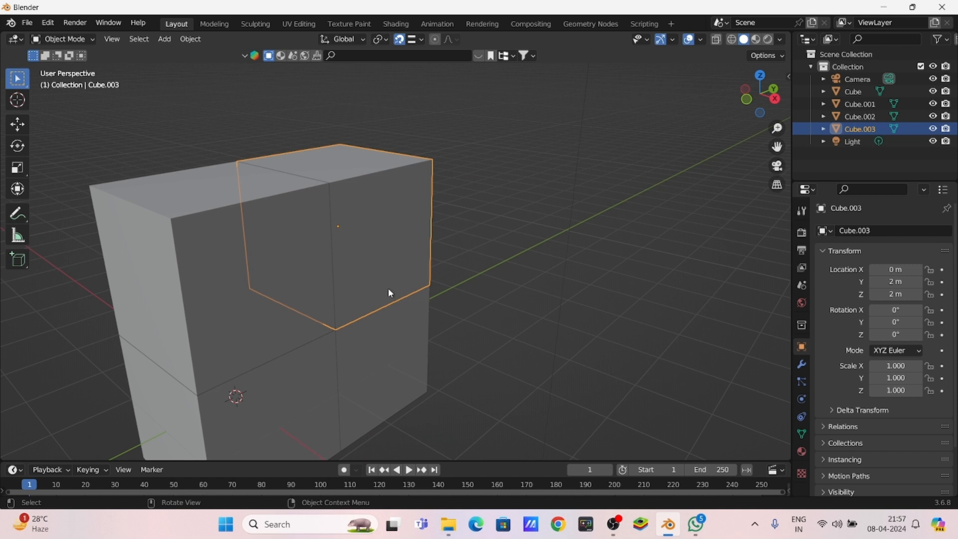
- Review the viewport shading choices, keep Solid at first, and switch the shading to Material Preview
{"action": "key", "text": "z"}
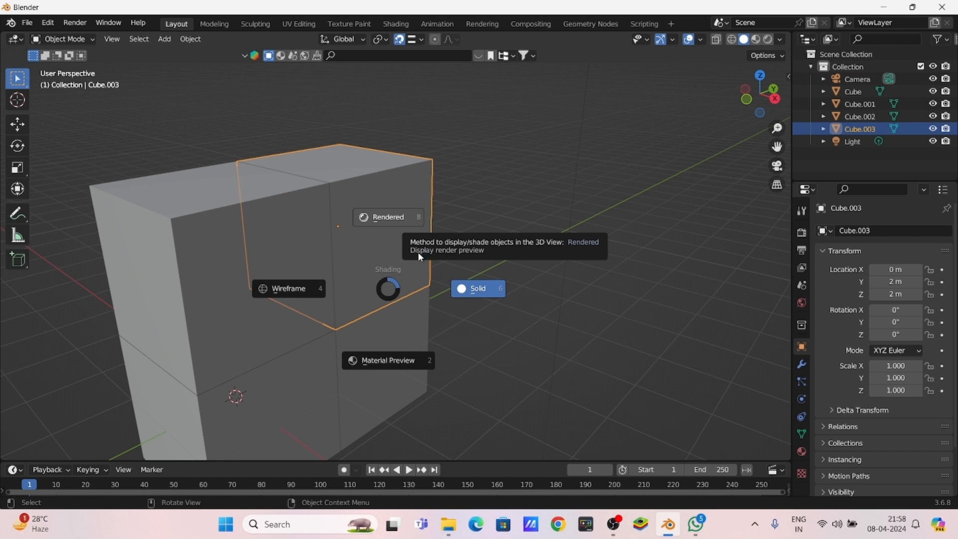
{"action": "left_click", "coordinate": [468, 288]}
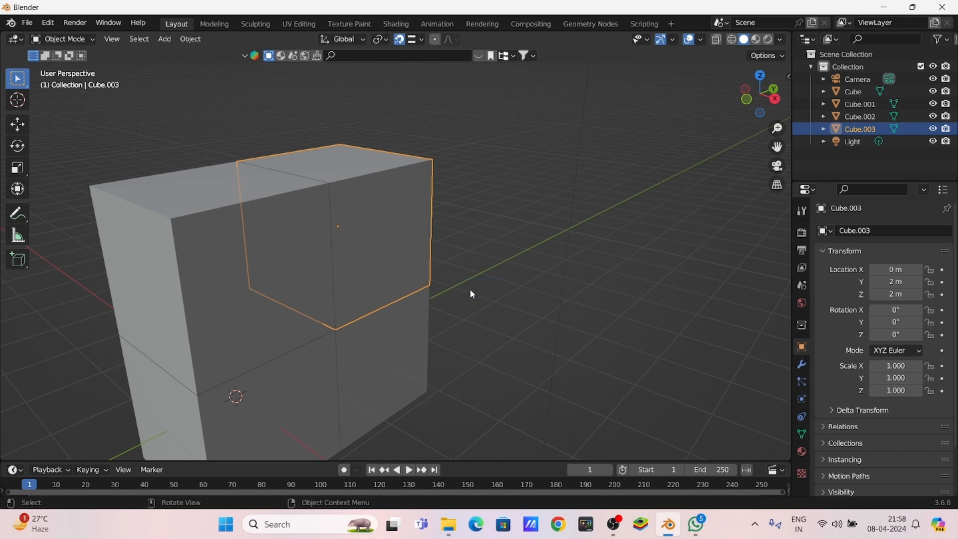
{"action": "key", "text": "z"}
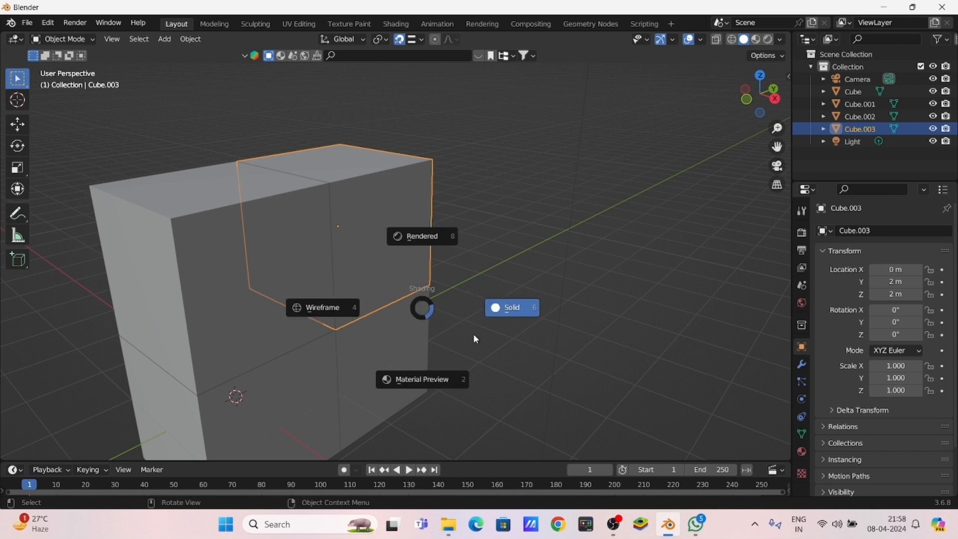
{"action": "left_click", "coordinate": [429, 382]}
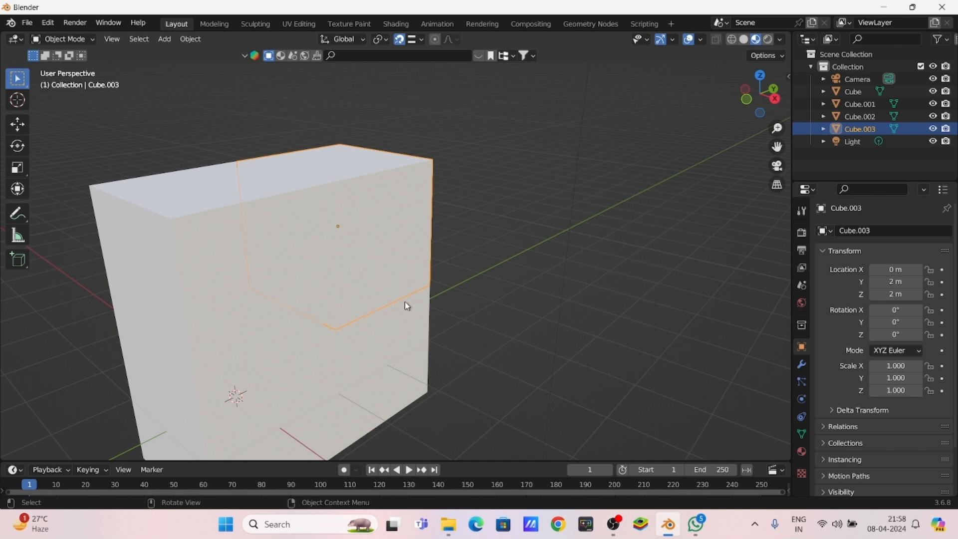
{"action": "middle_click_drag", "start_coordinate": [322, 292], "coordinate": [327, 316]}
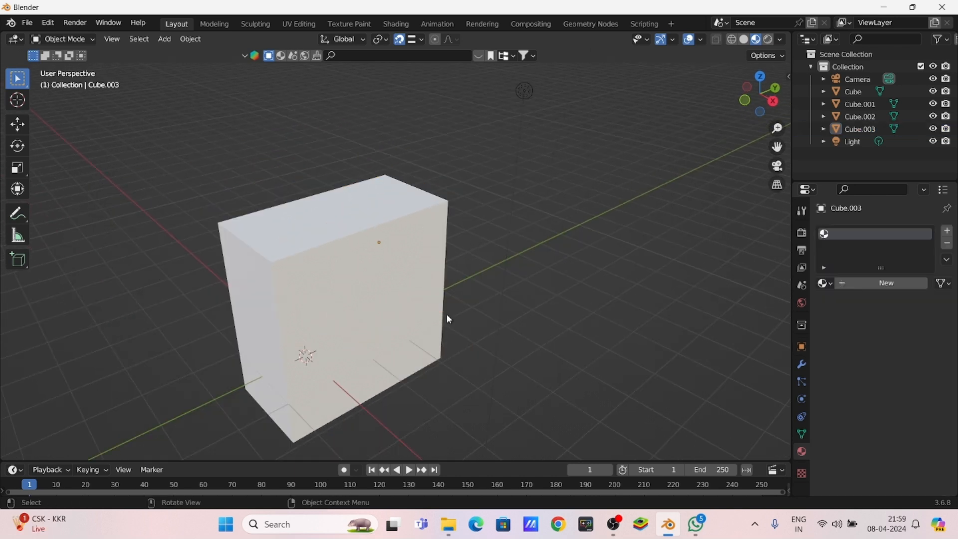
- Add a new material to Cube.003 and set its base color to light green
{"action": "middle_click_drag", "start_coordinate": [447, 313], "coordinate": [384, 290]}
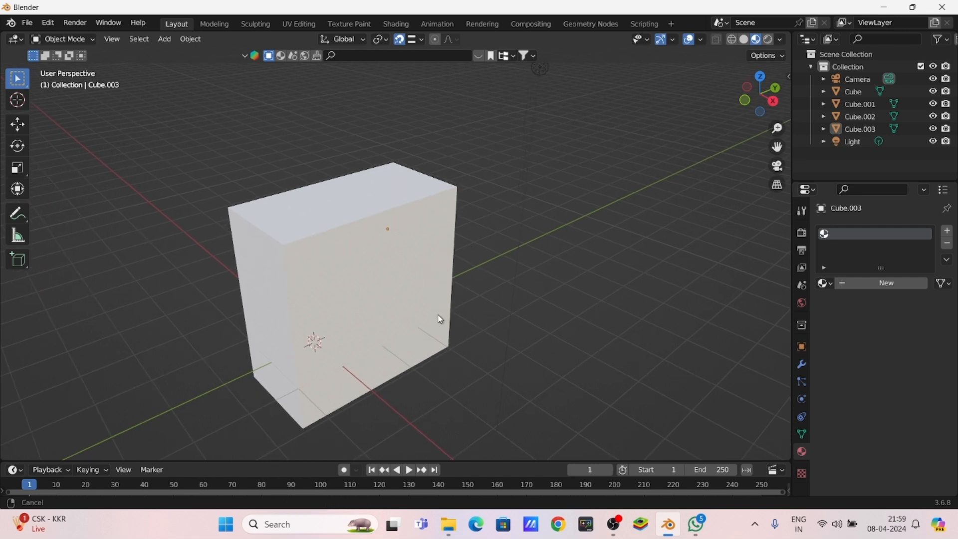
{"action": "scroll", "coordinate": [438, 318], "scroll_direction": "down", "scroll_amount": 1, "text": "shift"}
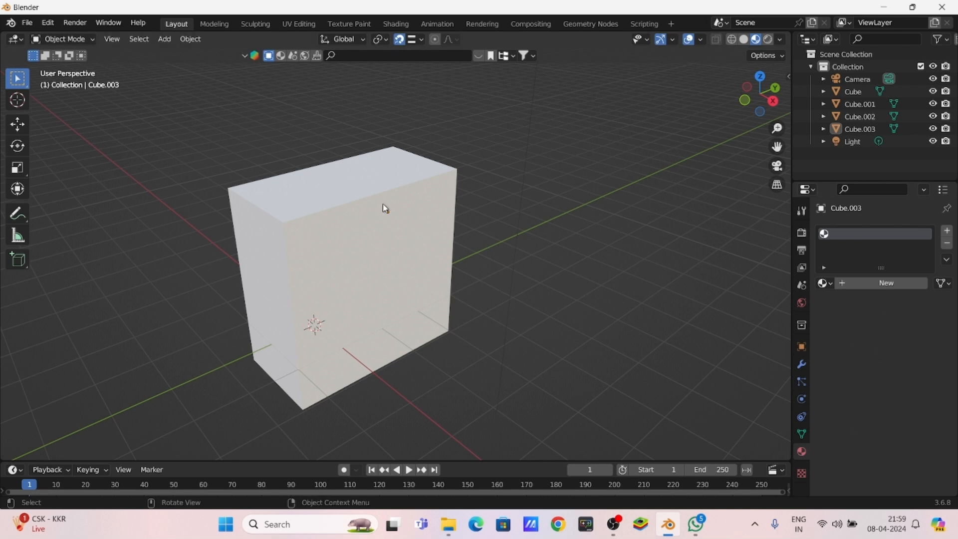
{"action": "left_click", "coordinate": [394, 183]}
{"action": "middle_click_drag", "start_coordinate": [418, 252], "coordinate": [371, 211]}
{"action": "left_click", "coordinate": [886, 284]}
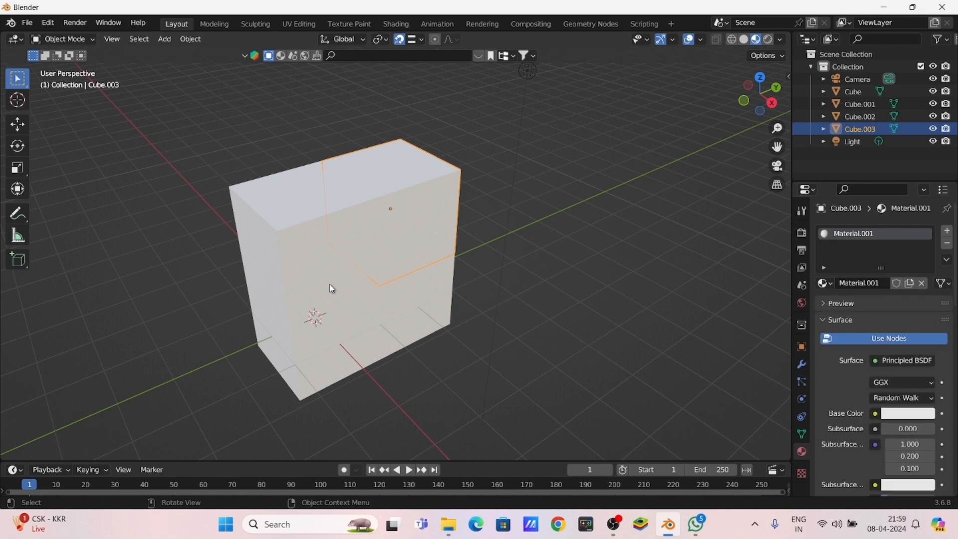
{"action": "left_click", "coordinate": [900, 415]}
{"action": "left_click", "coordinate": [875, 293]}
{"action": "left_click_drag", "start_coordinate": [875, 293], "coordinate": [857, 273]}
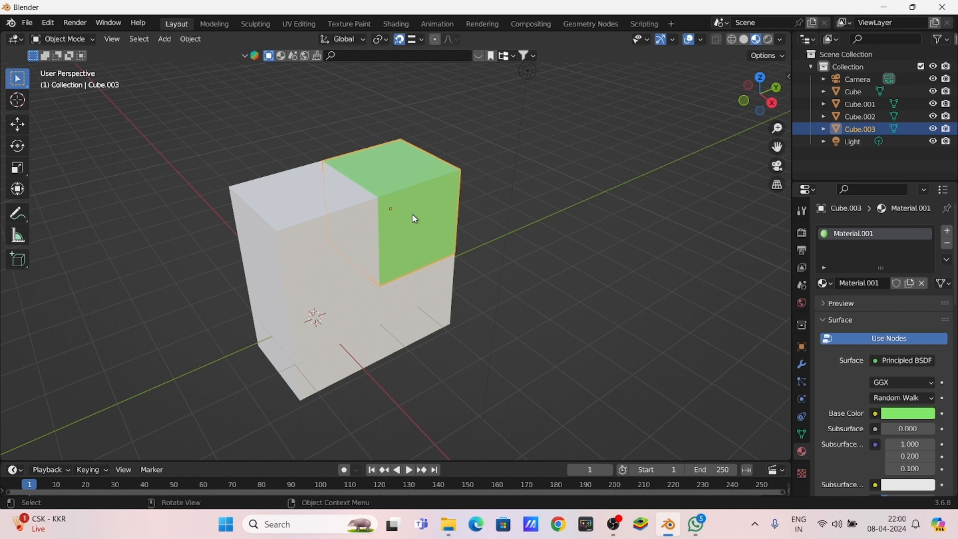
- Compare the green cube in Solid and Material Preview viewport shading, finishing in Solid
{"action": "middle_click_drag", "start_coordinate": [414, 216], "coordinate": [415, 252]}
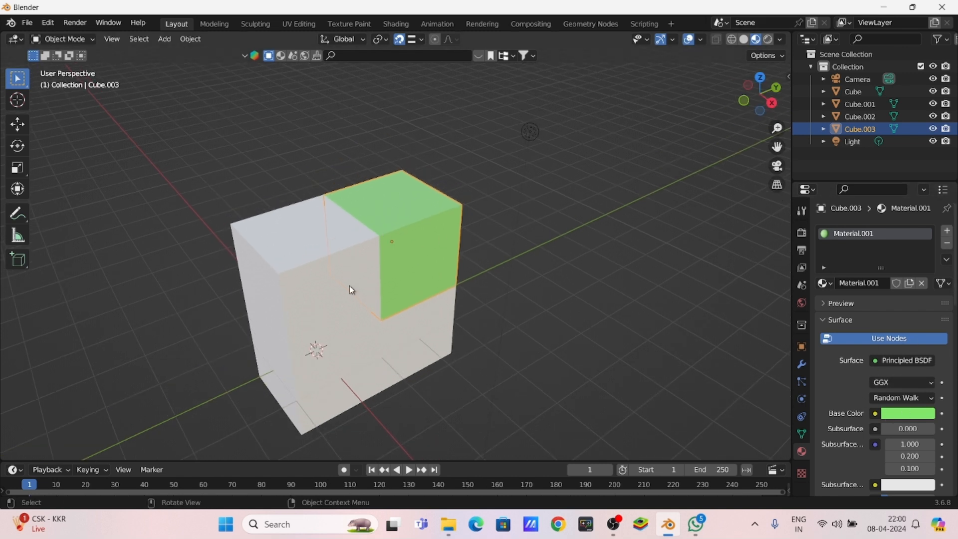
{"action": "key", "text": "z"}
{"action": "left_click", "coordinate": [473, 274]}
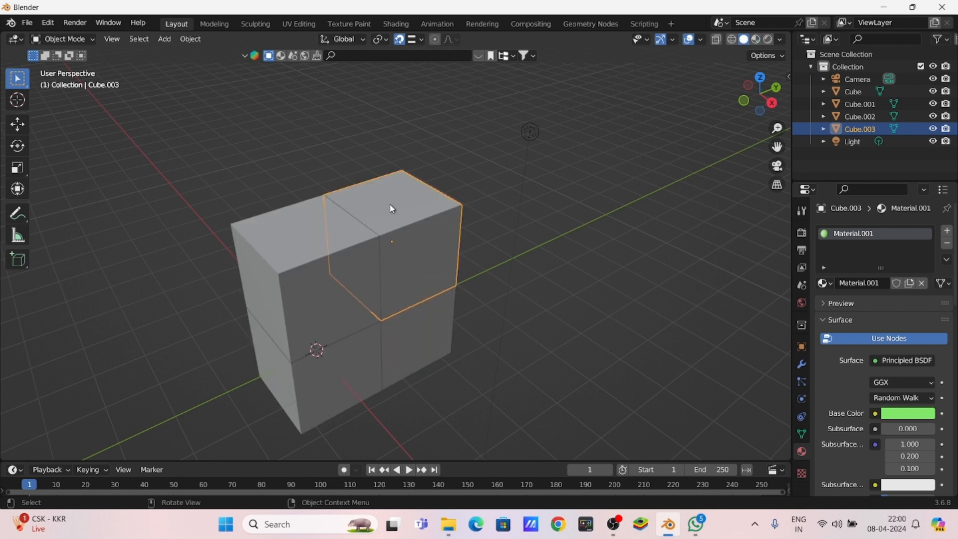
{"action": "middle_click_drag", "start_coordinate": [432, 301], "coordinate": [421, 254]}
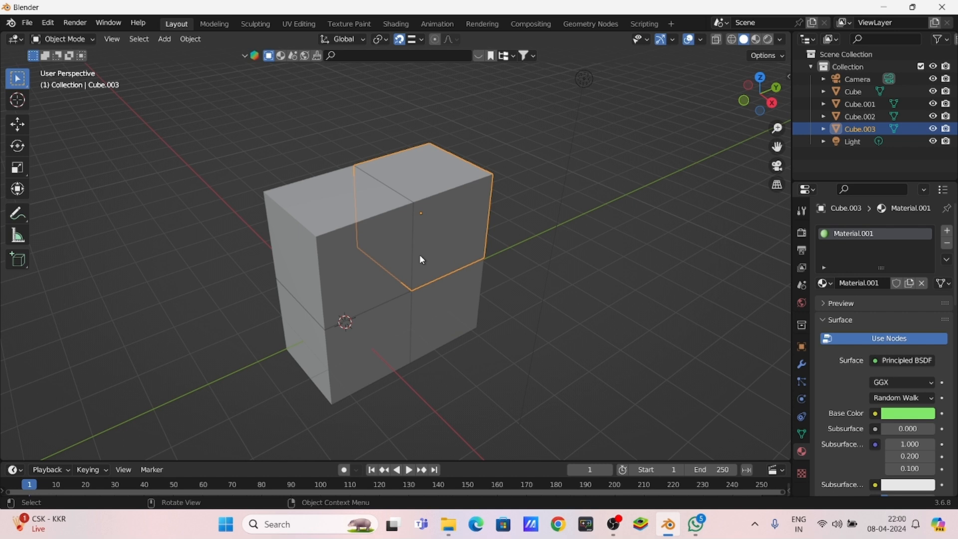
{"action": "key", "text": "z"}
{"action": "left_click", "coordinate": [423, 306]}
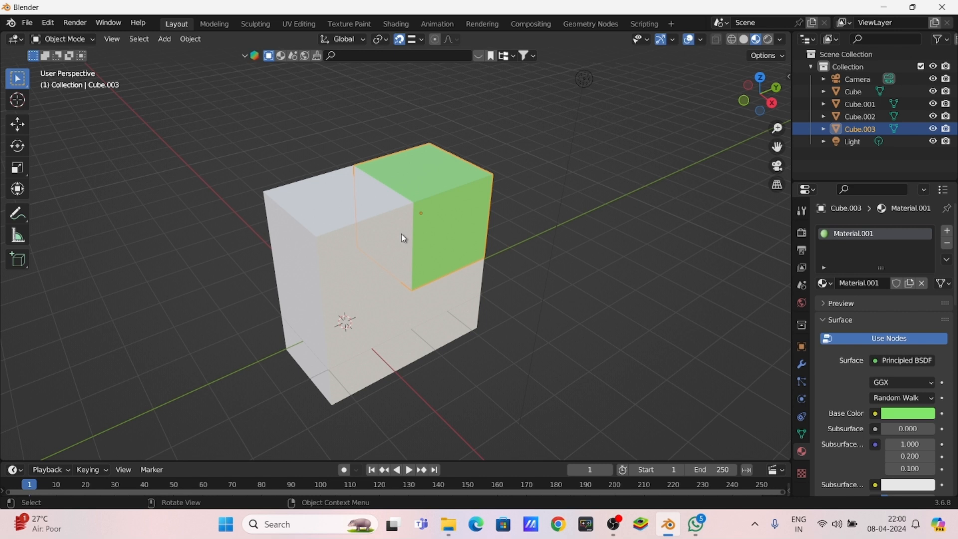
{"action": "key", "text": "z"}
{"action": "left_click", "coordinate": [473, 239]}
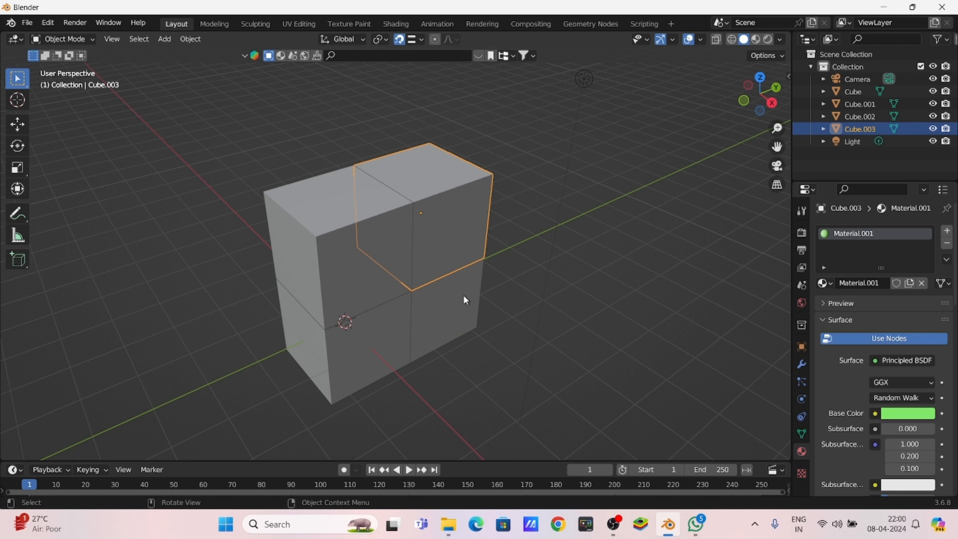
- Switch the viewport shading to Wireframe, examine the stacked cubes' edges, and select Cube.002
{"action": "middle_click_drag", "start_coordinate": [421, 301], "coordinate": [400, 339]}
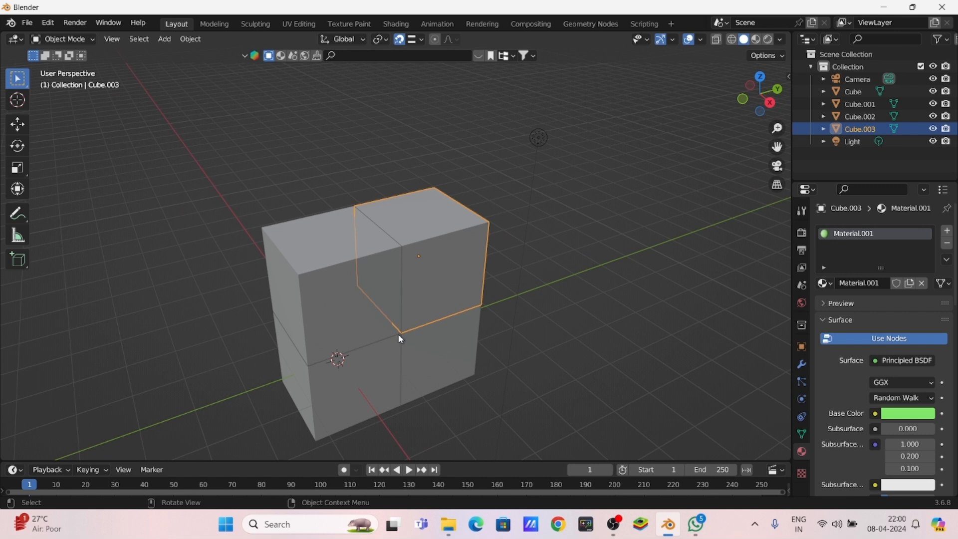
{"action": "key", "text": "z"}
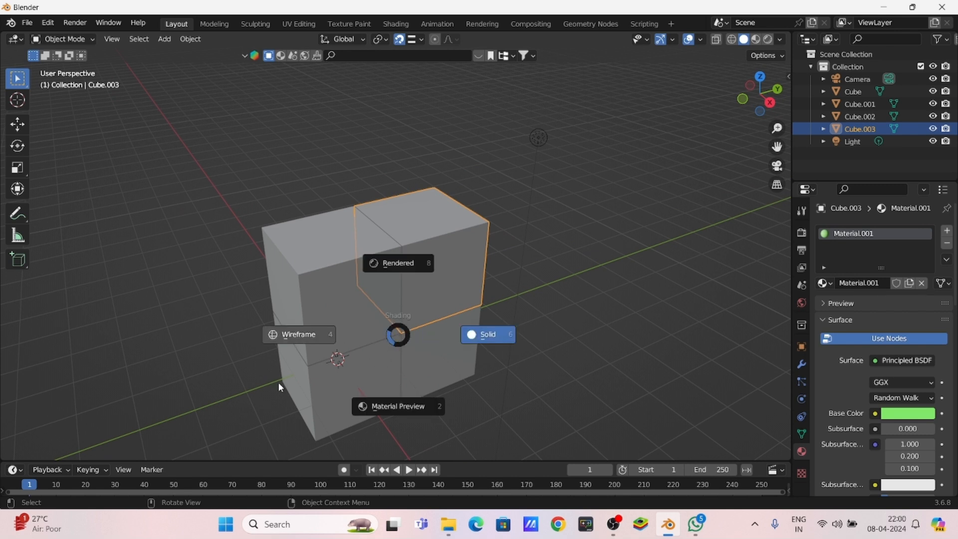
{"action": "left_click", "coordinate": [305, 338]}
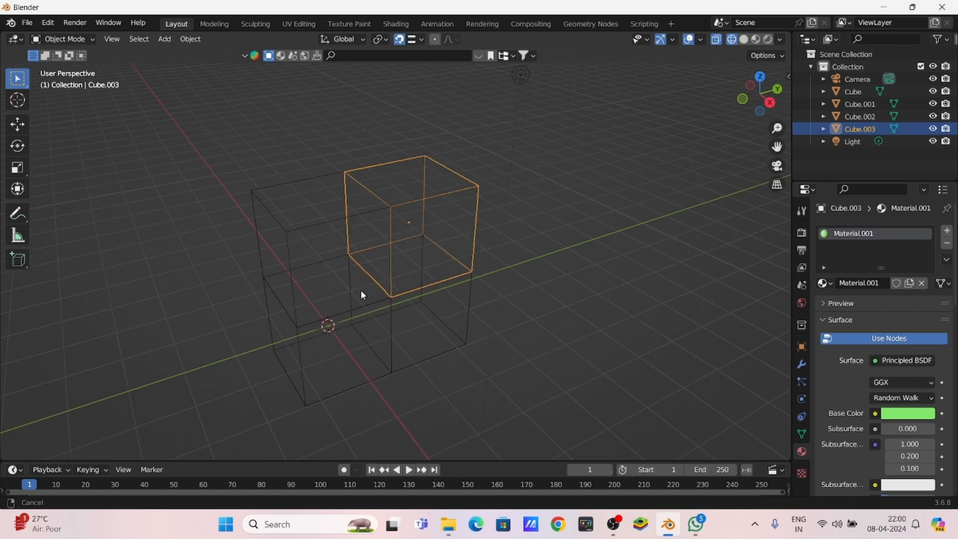
{"action": "middle_click_drag", "start_coordinate": [426, 217], "coordinate": [385, 247], "text": "shift"}
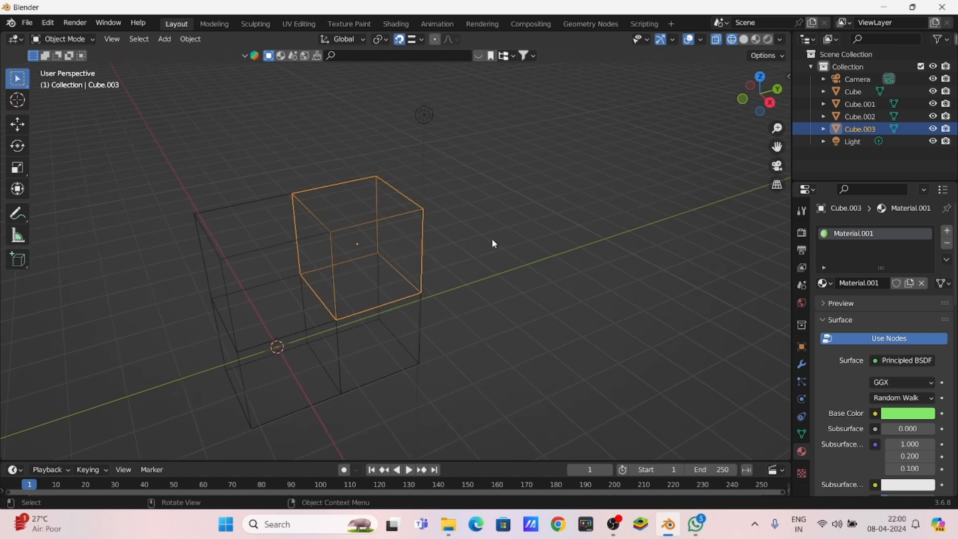
{"action": "left_click", "coordinate": [491, 238]}
{"action": "middle_click_drag", "start_coordinate": [345, 307], "coordinate": [350, 315]}
{"action": "left_click", "coordinate": [229, 269]}
{"action": "middle_click_drag", "start_coordinate": [270, 291], "coordinate": [347, 270], "text": "shift"}
{"action": "scroll", "coordinate": [365, 224], "scroll_direction": "up", "scroll_amount": 3}
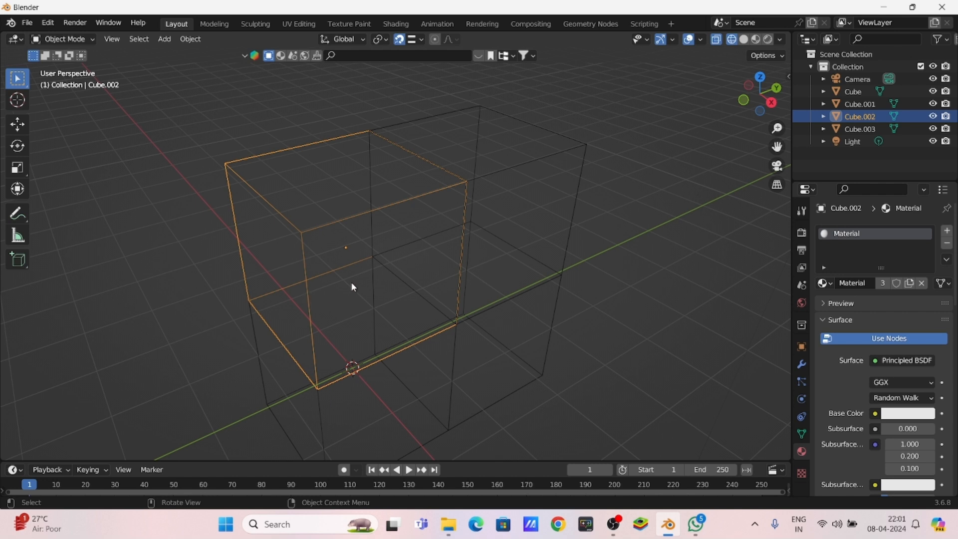
- Review the viewport shading choices and return the stacked cubes to Solid shading
{"action": "key", "text": "z"}
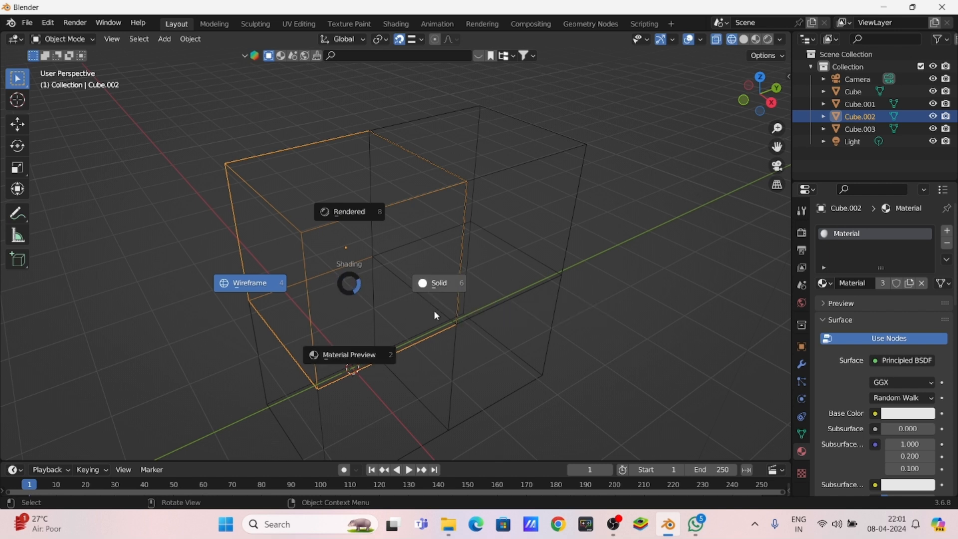
{"action": "left_click", "coordinate": [326, 298]}
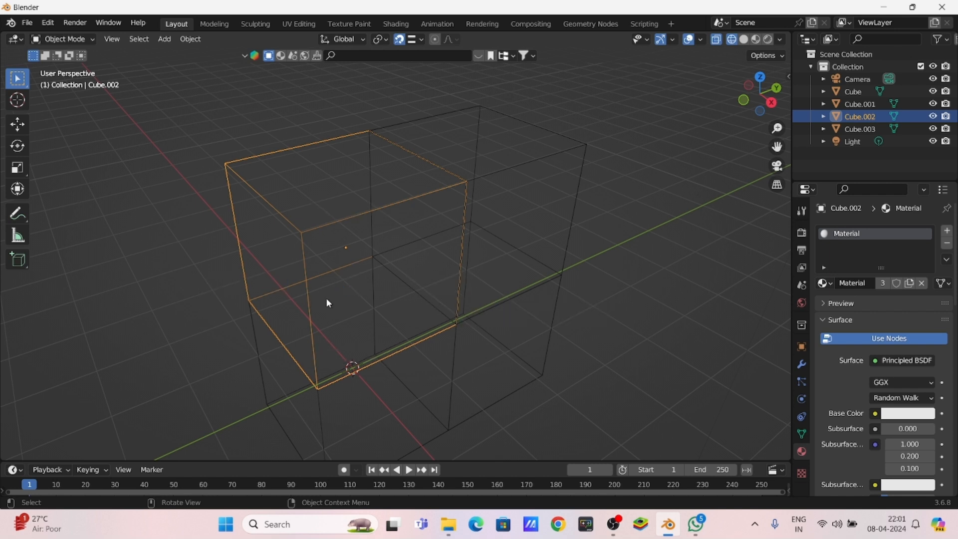
{"action": "key", "text": "z"}
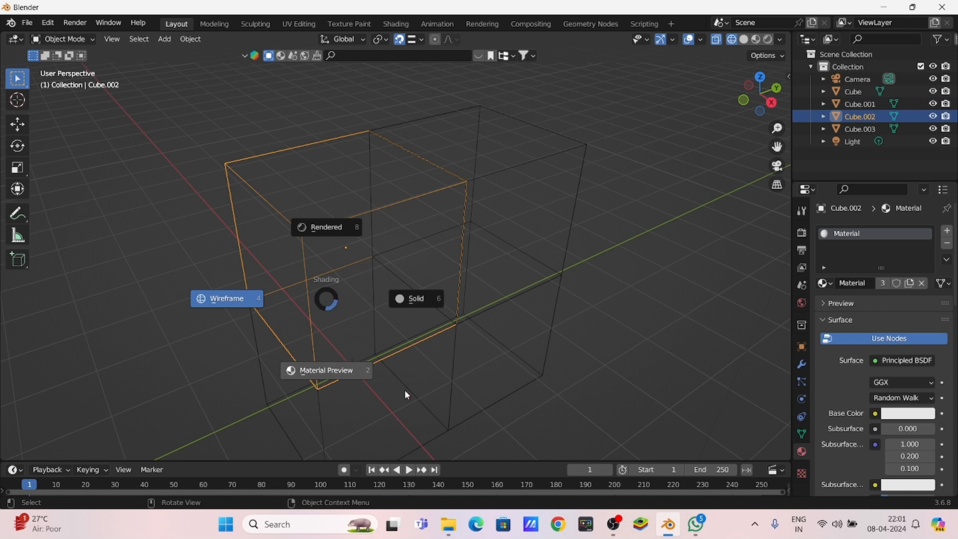
{"action": "left_click", "coordinate": [435, 316]}
{"action": "middle_click_drag", "start_coordinate": [476, 260], "coordinate": [686, 96]}
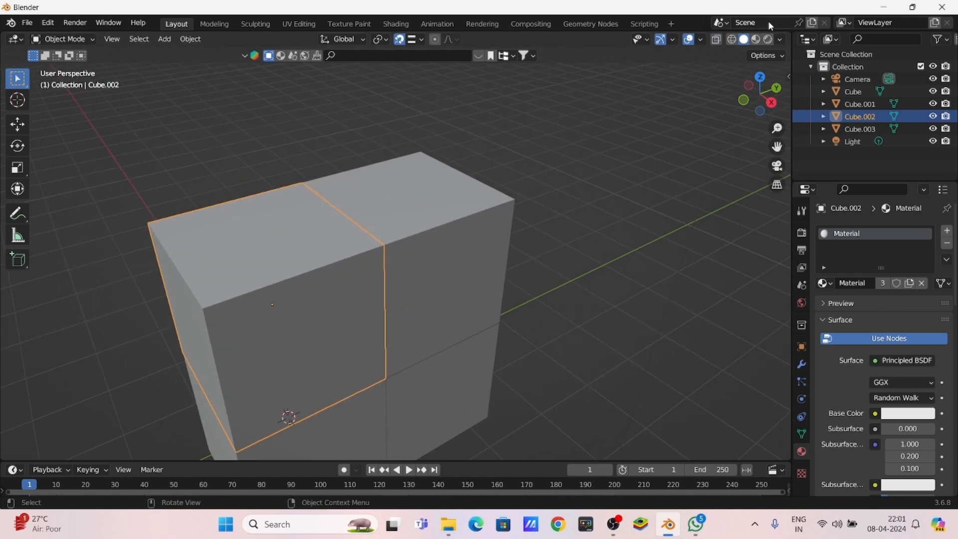
- Cycle the viewport shading through Wireframe and Solid, finishing in Material Preview
{"action": "left_click", "coordinate": [732, 40]}
{"action": "left_click", "coordinate": [743, 40]}
{"action": "left_click", "coordinate": [759, 40]}
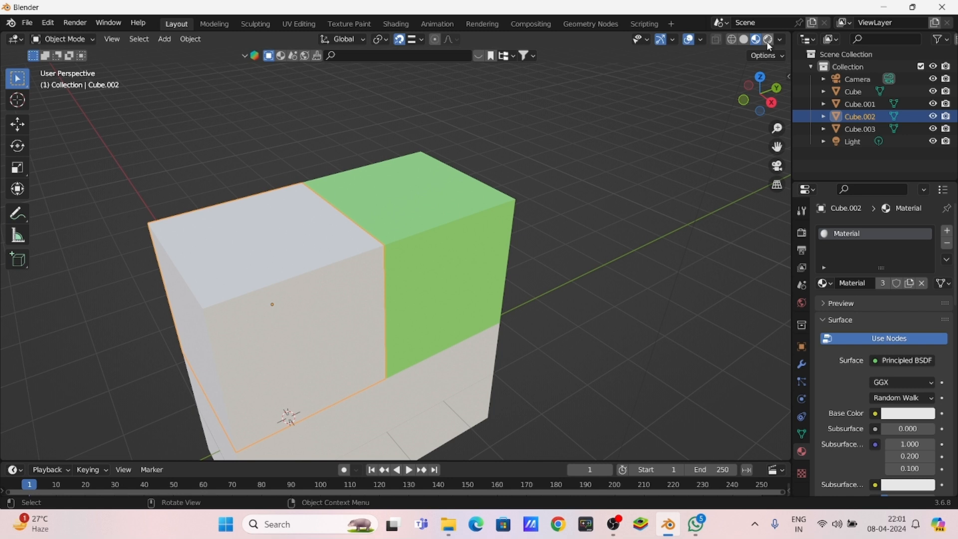
{"action": "mouse_move", "coordinate": [642, 181]}
{"action": "middle_mouse_down", "text": "shift"}
{"action": "mouse_move", "coordinate": [641, 154]}
{"action": "mouse_move", "coordinate": [683, 145]}
{"action": "middle_mouse_up", "text": "shift"}
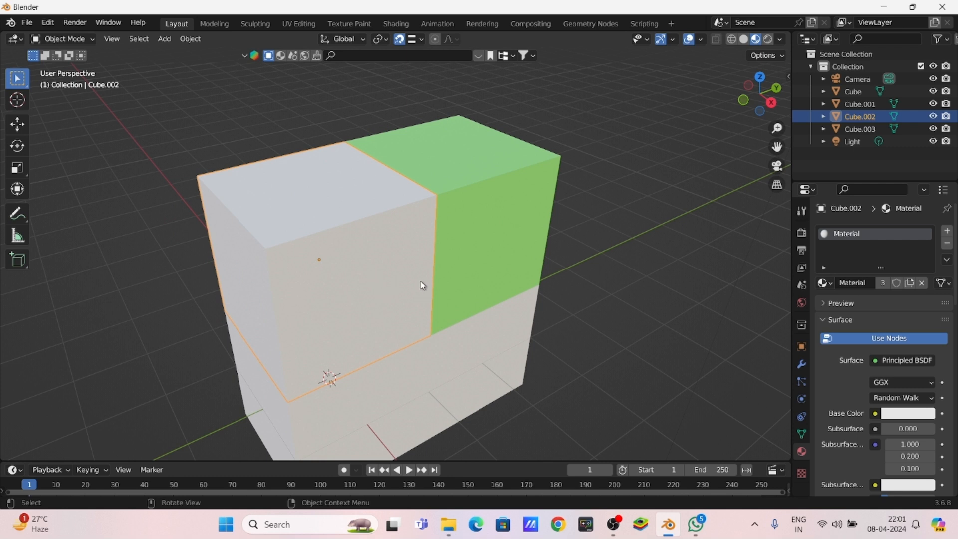
- Unlink the assigned materials from Cube.002 and the green Cube.003
{"action": "scroll", "coordinate": [484, 305], "scroll_direction": "down", "scroll_amount": 2, "text": "shift"}
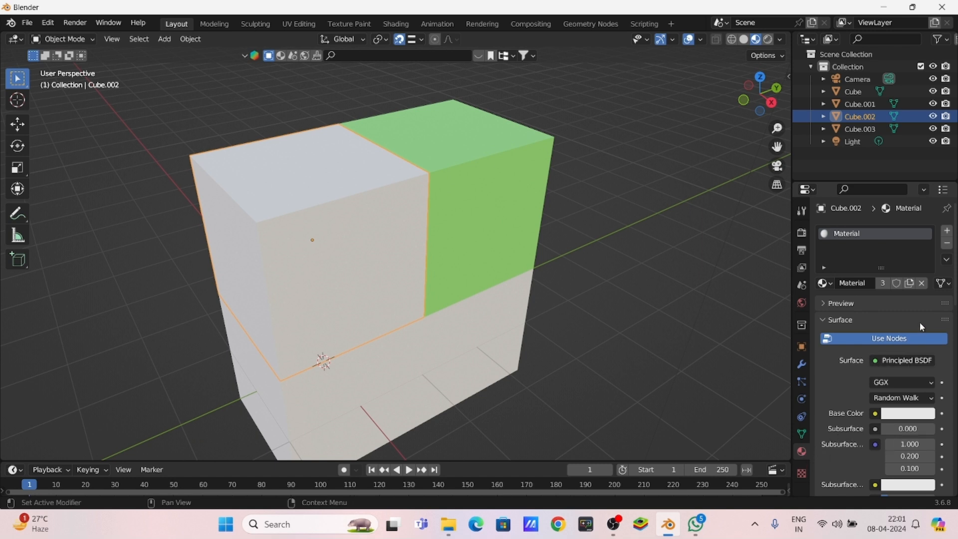
{"action": "left_click", "coordinate": [922, 283]}
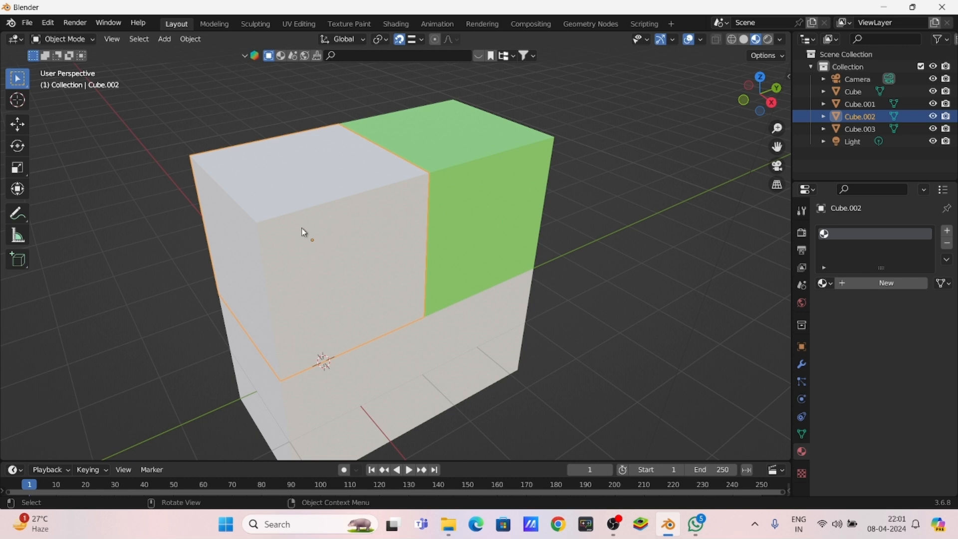
{"action": "left_click", "coordinate": [517, 209]}
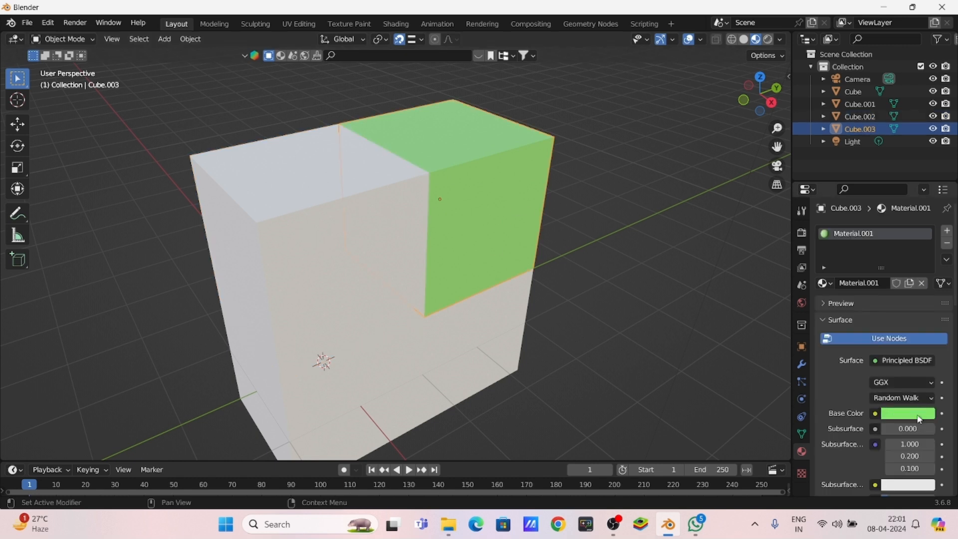
{"action": "left_click", "coordinate": [922, 283]}
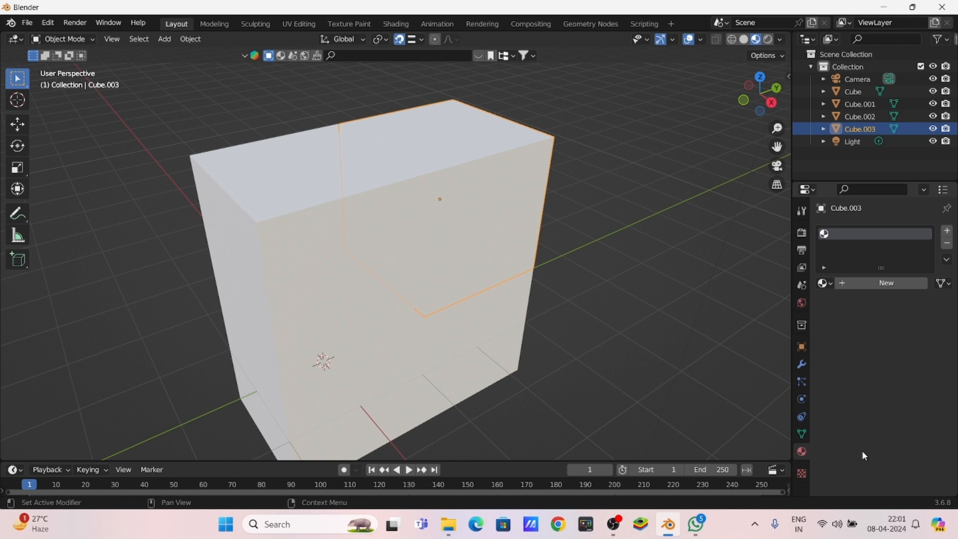
- Create a new material for Cube.003 and review the available surface shader types
{"action": "left_click", "coordinate": [869, 283]}
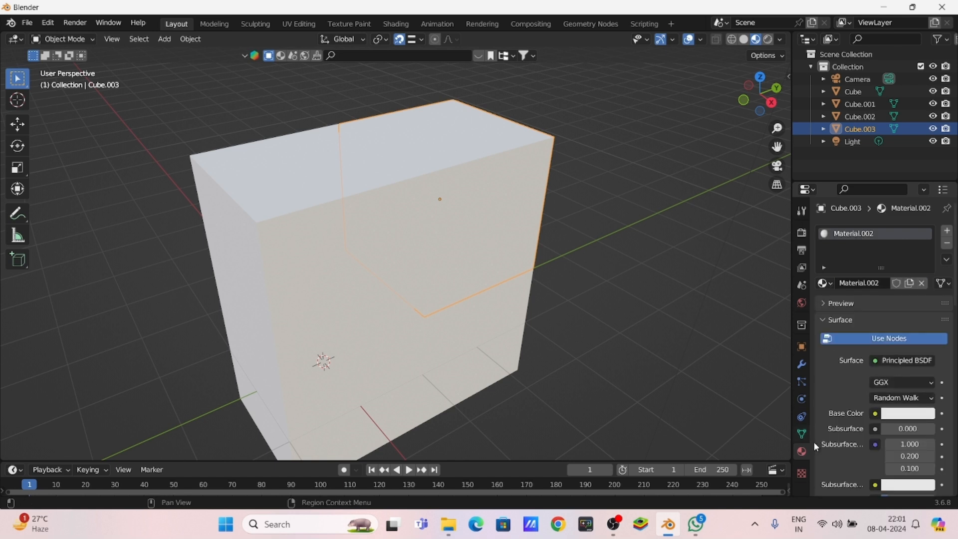
{"action": "left_click", "coordinate": [903, 362]}
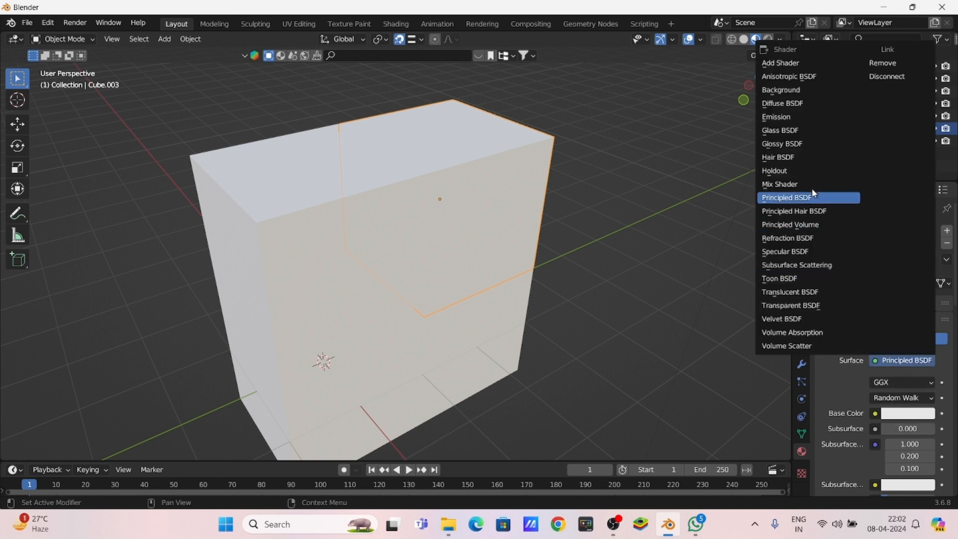
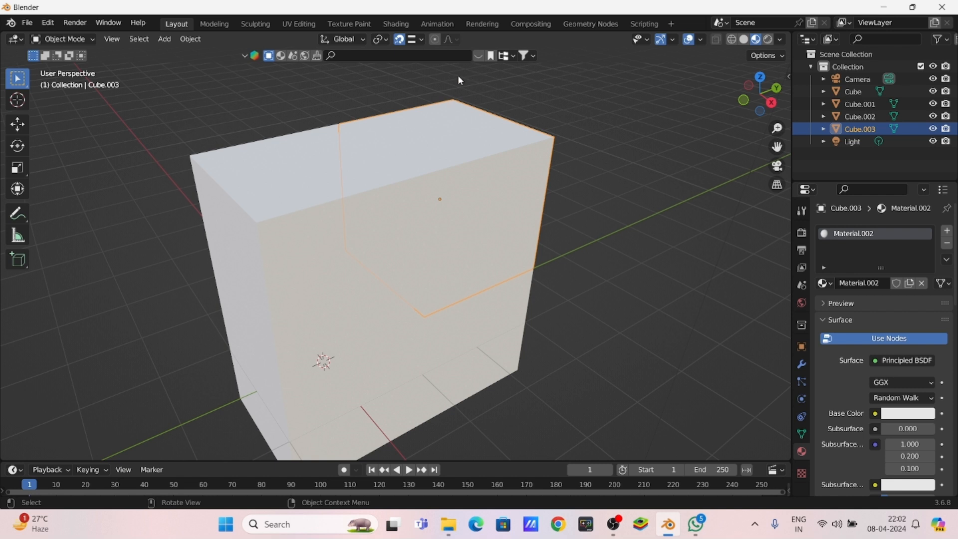
- Browse the asset library's materials, apply Vertical Cracks Cliff Wall to Cube.003, and close the asset browser
{"action": "left_click", "coordinate": [281, 56]}
{"action": "left_click", "coordinate": [478, 56]}
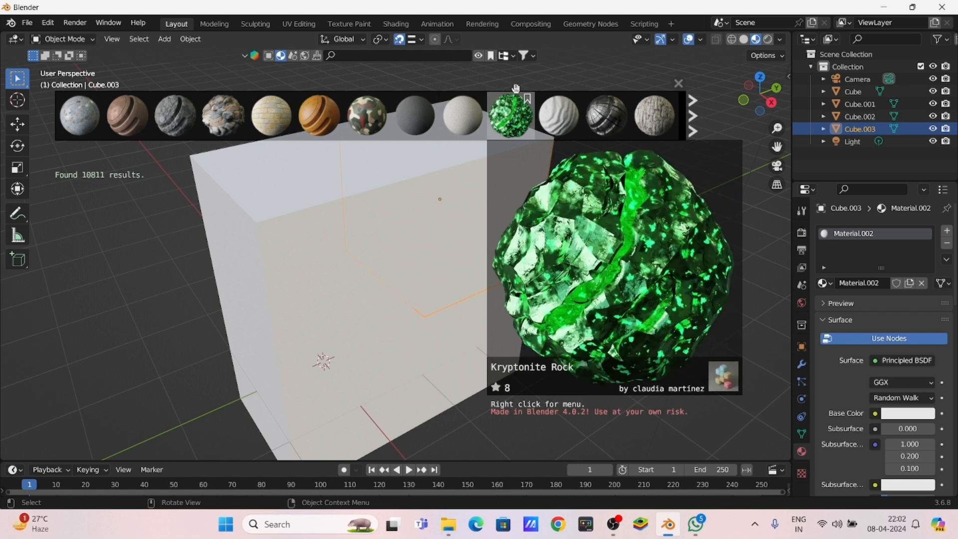
{"action": "mouse_move", "coordinate": [614, 126]}
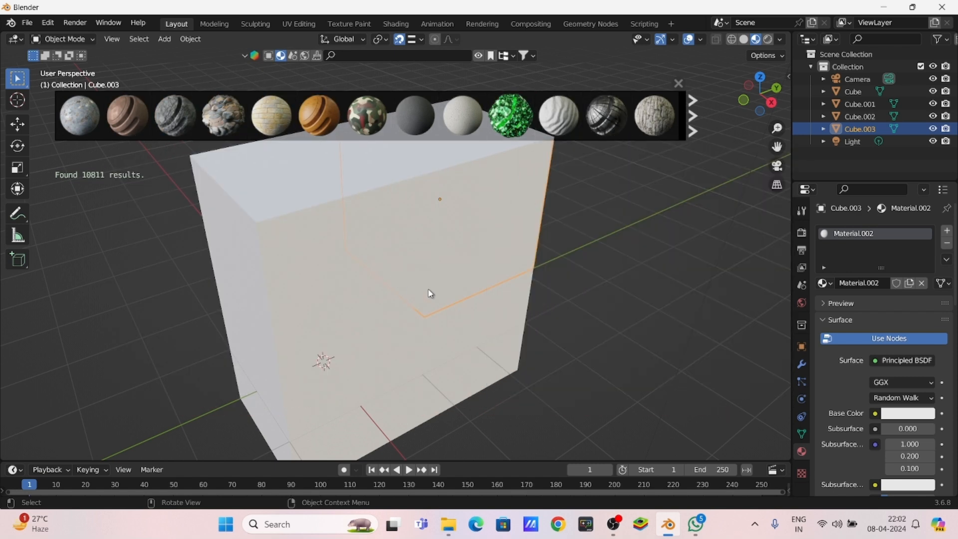
{"action": "middle_click_drag", "start_coordinate": [392, 283], "coordinate": [353, 275]}
{"action": "mouse_move", "coordinate": [651, 130]}
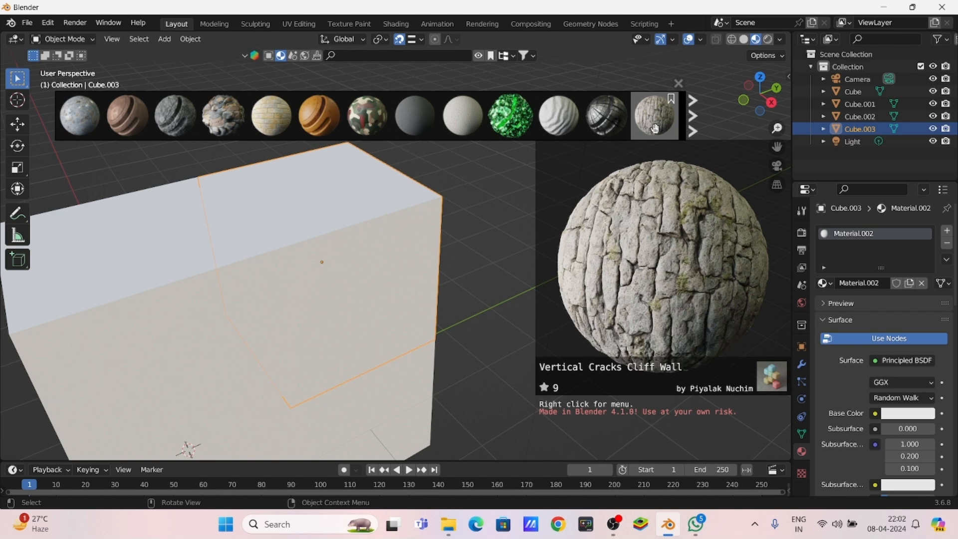
{"action": "left_click_drag", "start_coordinate": [655, 129], "coordinate": [401, 267]}
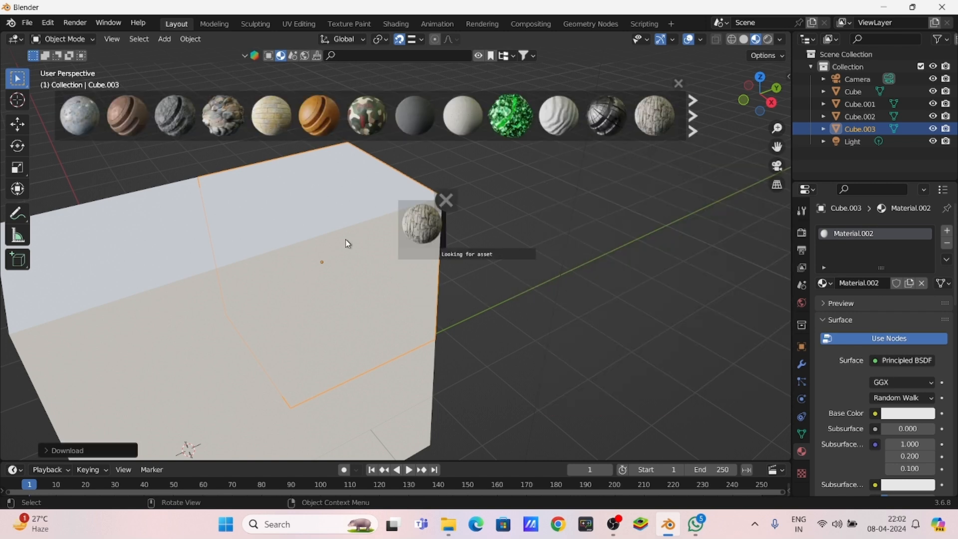
{"action": "middle_click_drag", "start_coordinate": [388, 306], "coordinate": [417, 293]}
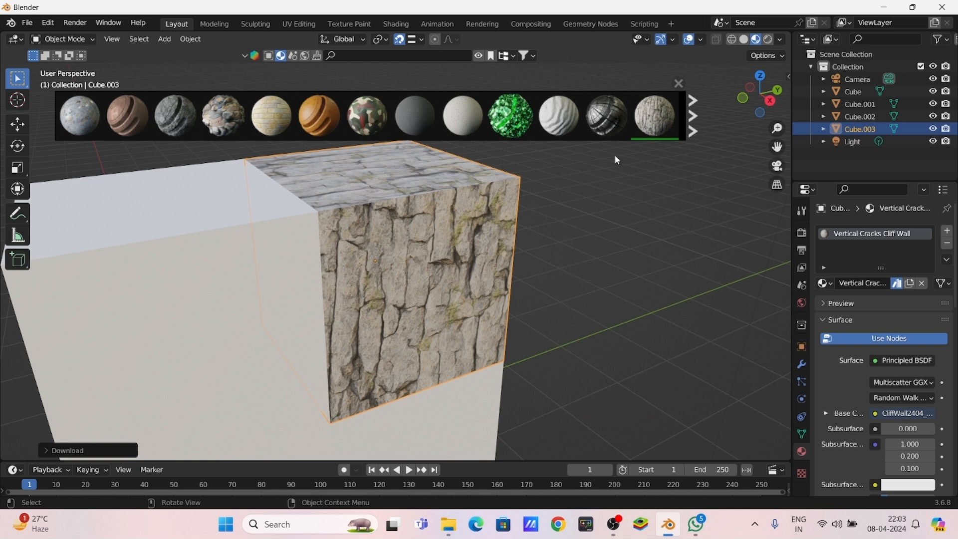
{"action": "left_click", "coordinate": [680, 86]}
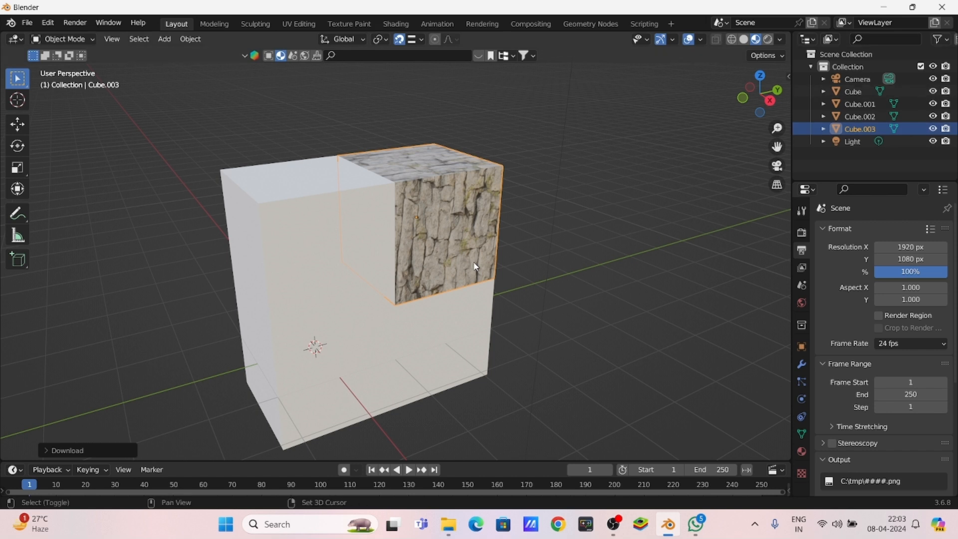
- Select Cube.002, the cube beside the stone-textured one
{"action": "middle_click_drag", "start_coordinate": [475, 264], "coordinate": [437, 283], "text": "shift"}
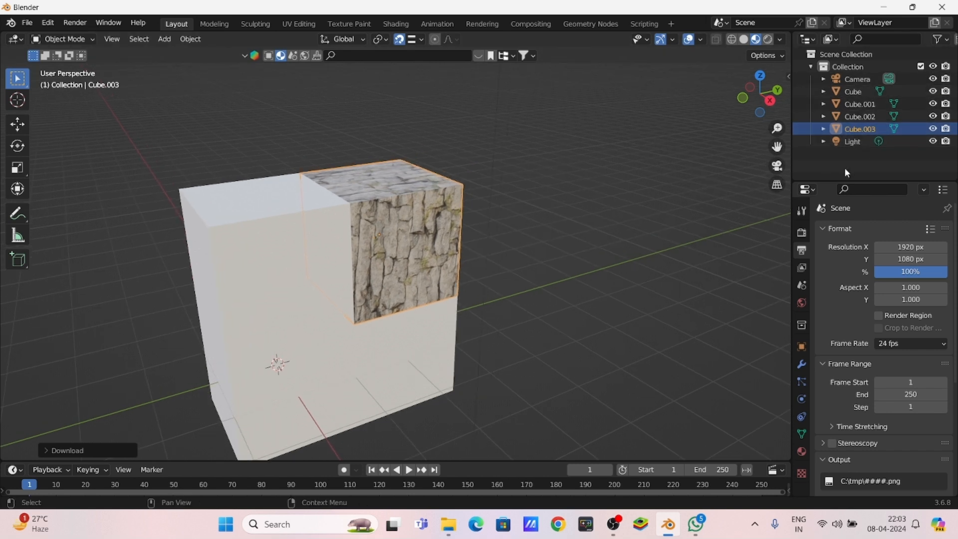
{"action": "left_click", "coordinate": [858, 116]}
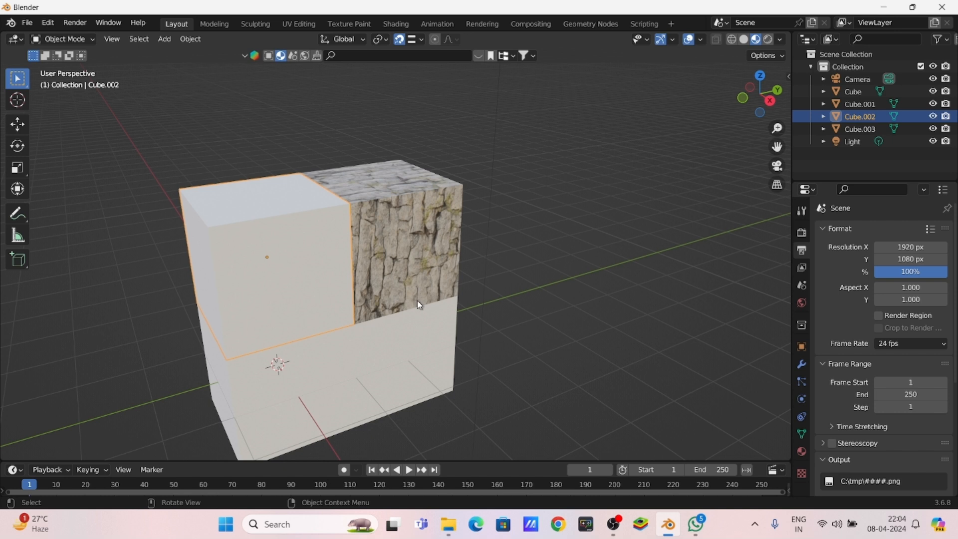
- Rename Cube.002, the plain upper cube, as WALL and reselect it in the object list
{"action": "middle_click_drag", "start_coordinate": [346, 318], "coordinate": [437, 316], "text": "shift"}
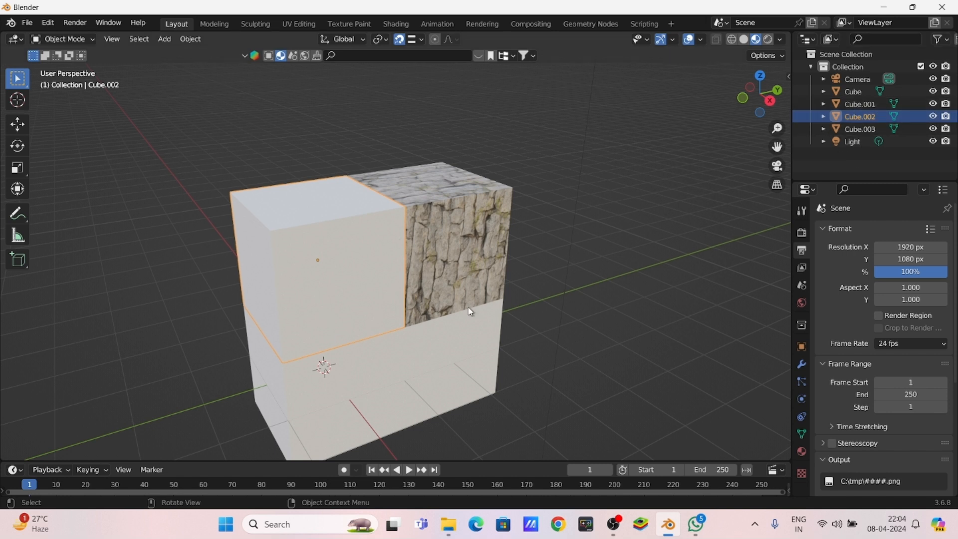
{"action": "middle_click_drag", "start_coordinate": [387, 293], "coordinate": [385, 248]}
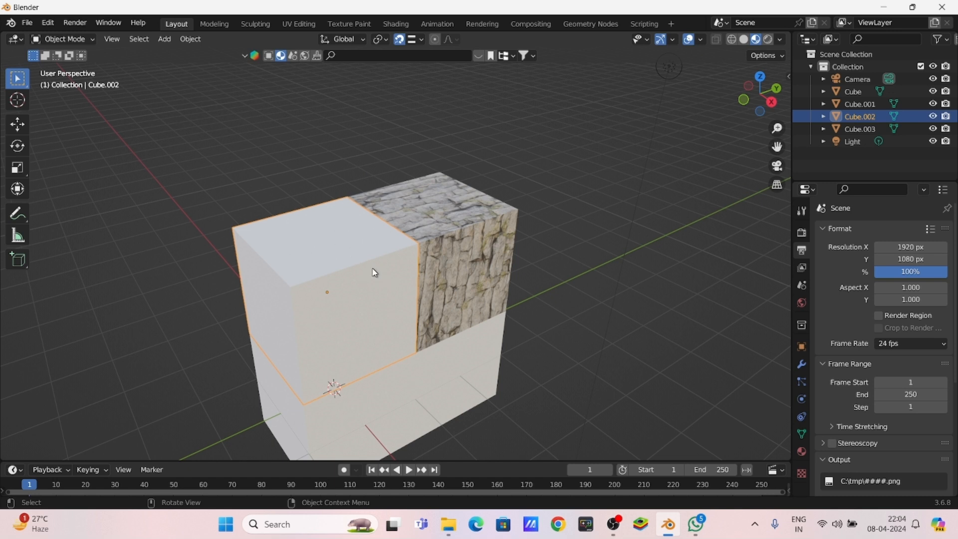
{"action": "double_click", "coordinate": [861, 118]}
{"action": "type", "text": "WALL"}
{"action": "key", "text": "Return"}
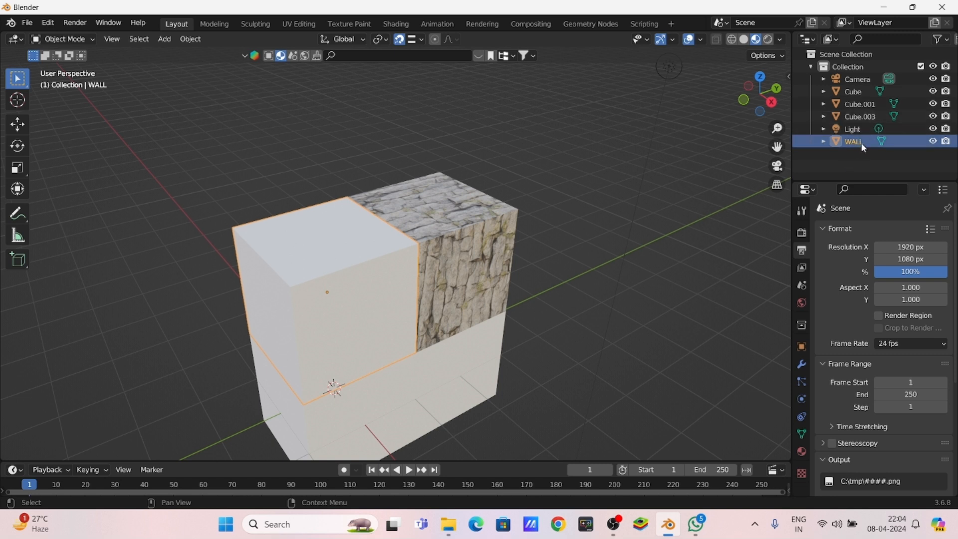
{"action": "left_click", "coordinate": [379, 169]}
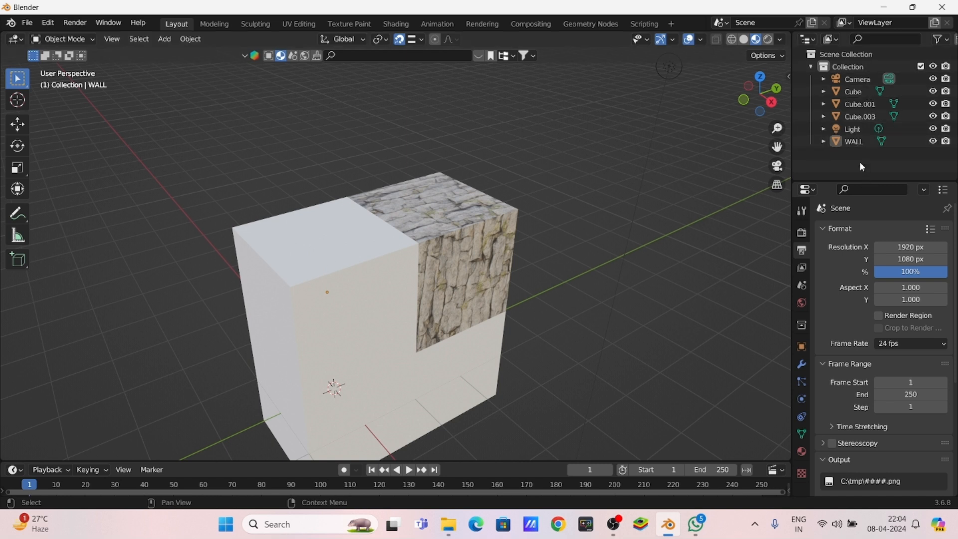
{"action": "left_click", "coordinate": [862, 144]}
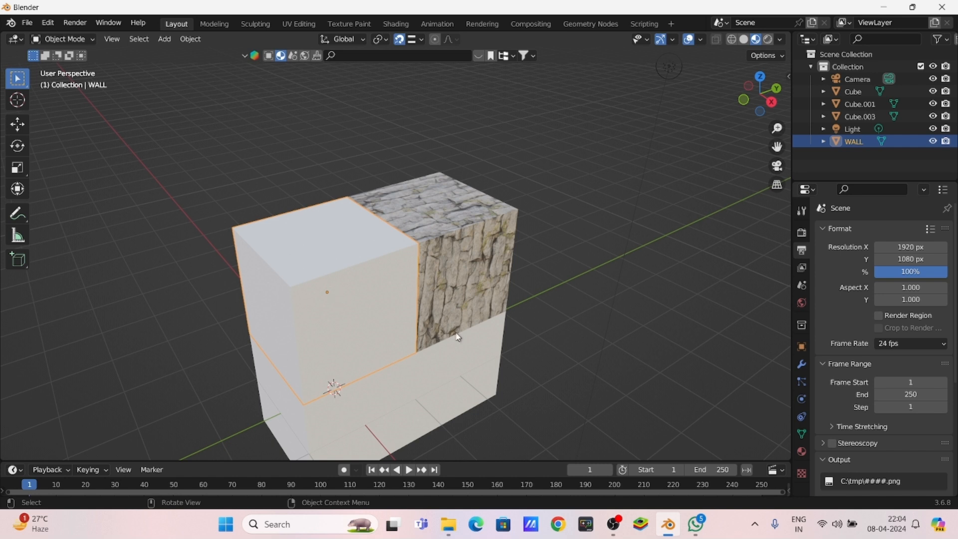
- Hide WALL in the viewport, and switch the visibility of Cube off and back on
{"action": "middle_click_drag", "start_coordinate": [503, 316], "coordinate": [499, 271], "text": "shift"}
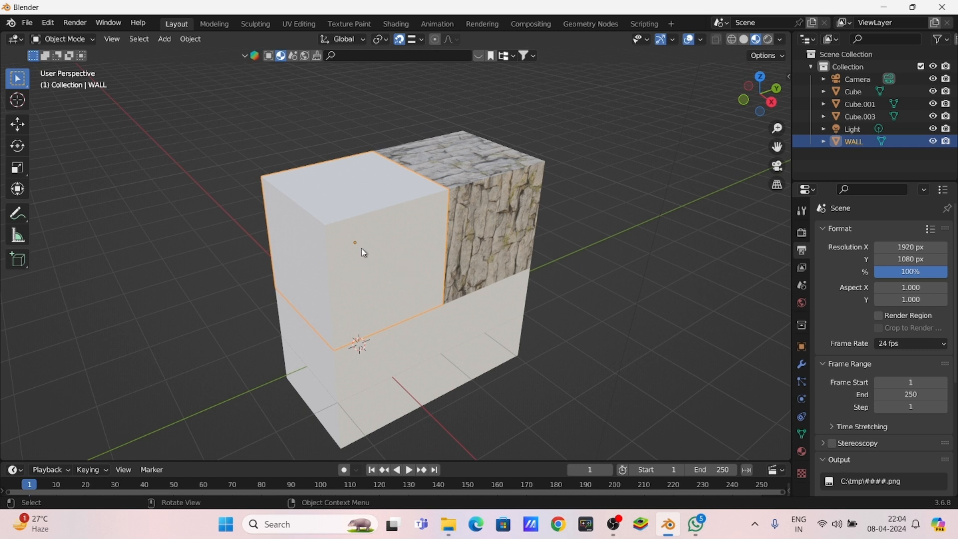
{"action": "key", "text": "h"}
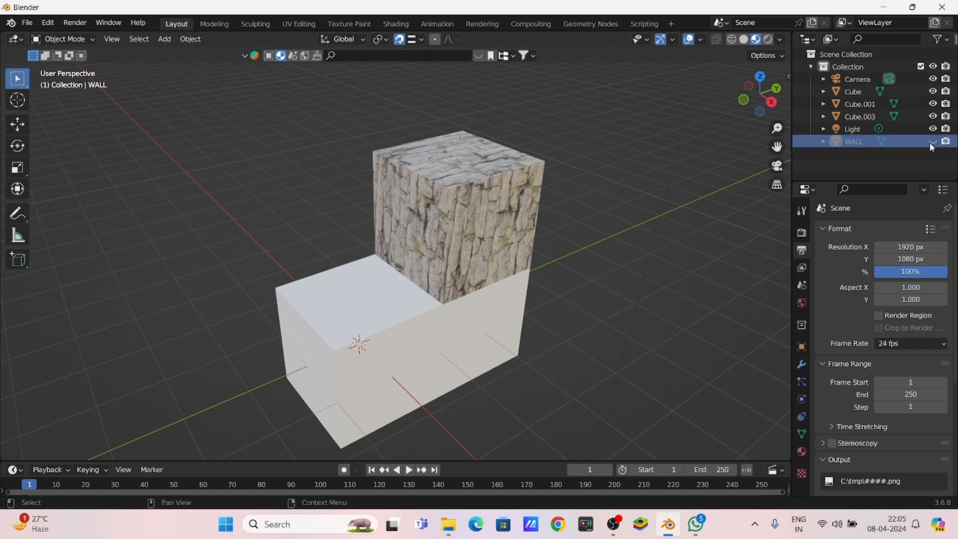
{"action": "left_click", "coordinate": [932, 92]}
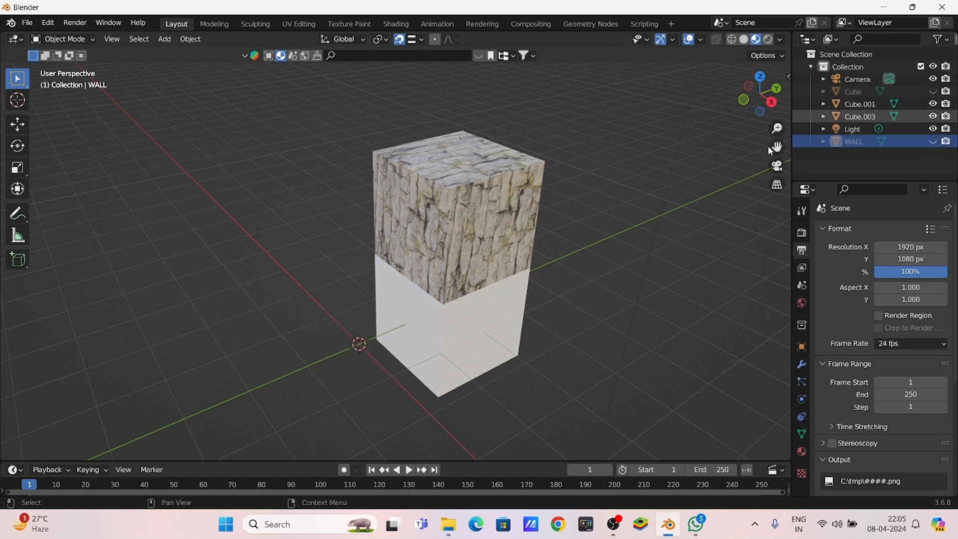
{"action": "left_click", "coordinate": [932, 91]}
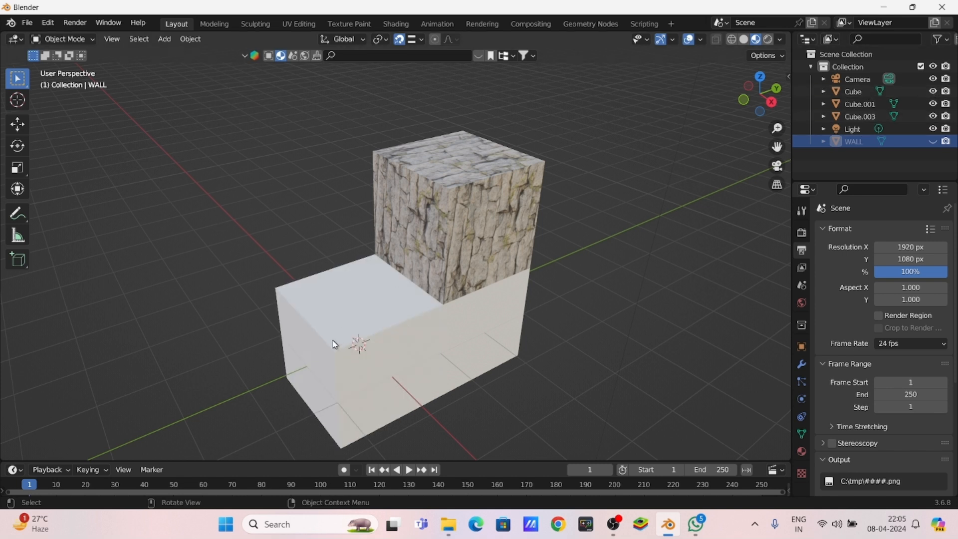
- Disable WALL in renders and show it again in the viewport
{"action": "left_click", "coordinate": [946, 142]}
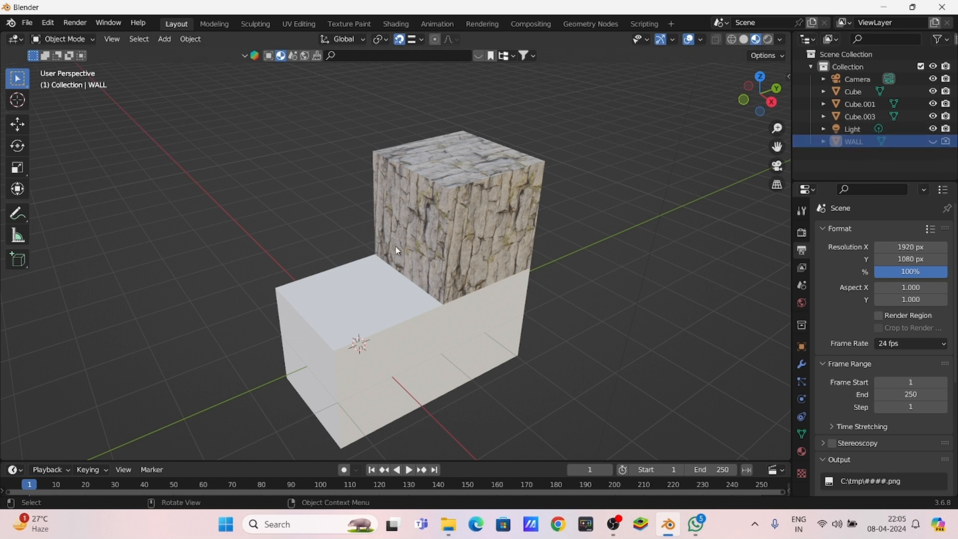
{"action": "left_click", "coordinate": [932, 141]}
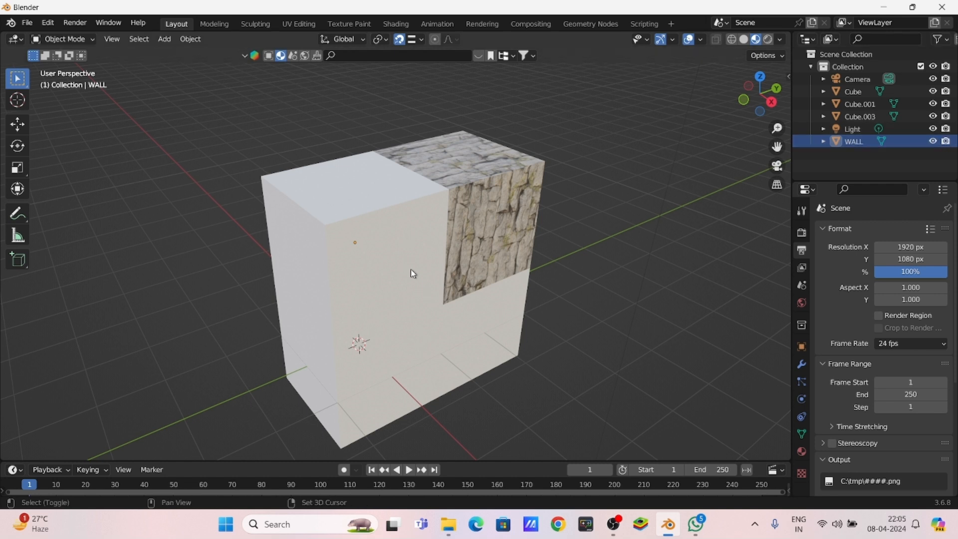
- Hide WALL and Cube.001 in the viewport, and unhide all hidden objects
{"action": "middle_click_drag", "start_coordinate": [413, 272], "coordinate": [393, 250], "text": "shift"}
{"action": "left_click", "coordinate": [356, 248]}
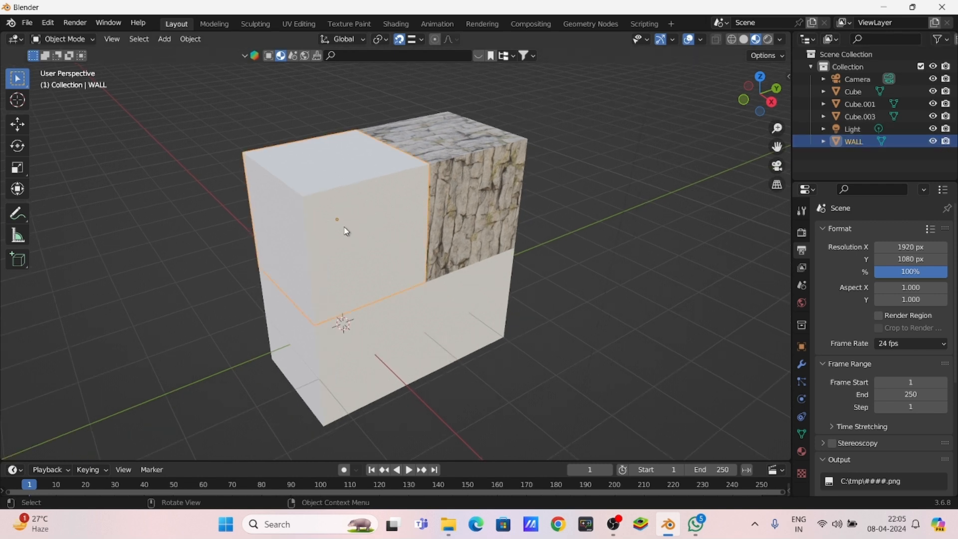
{"action": "key", "text": "h"}
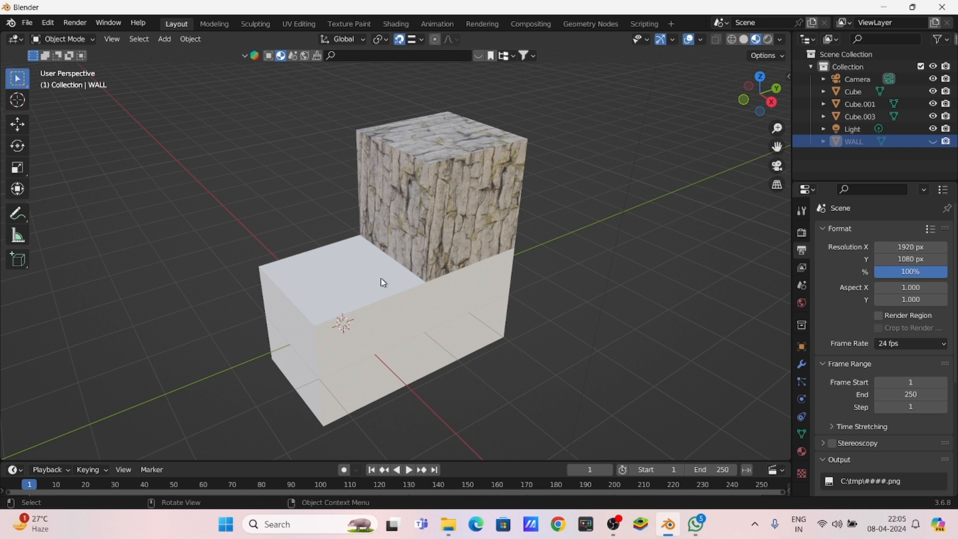
{"action": "left_click", "coordinate": [476, 265]}
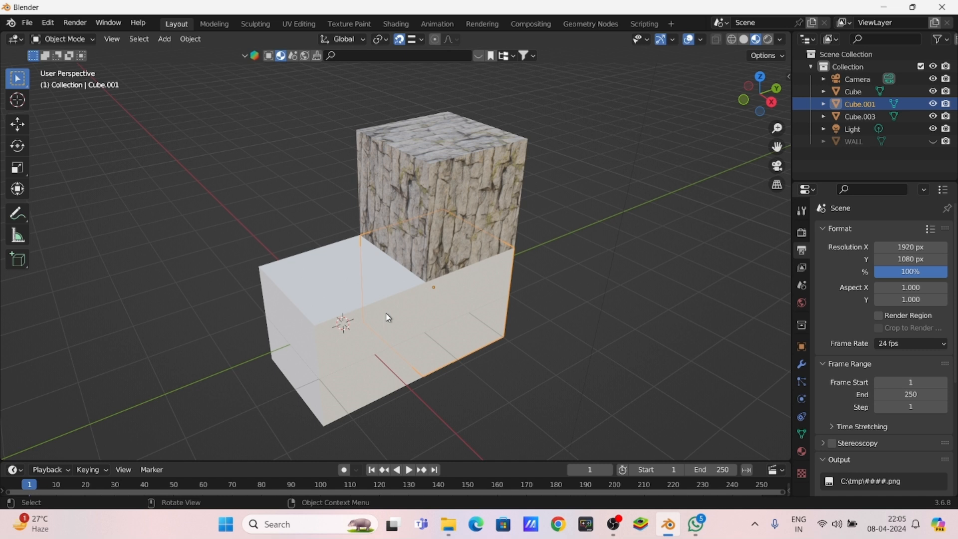
{"action": "key", "text": "h"}
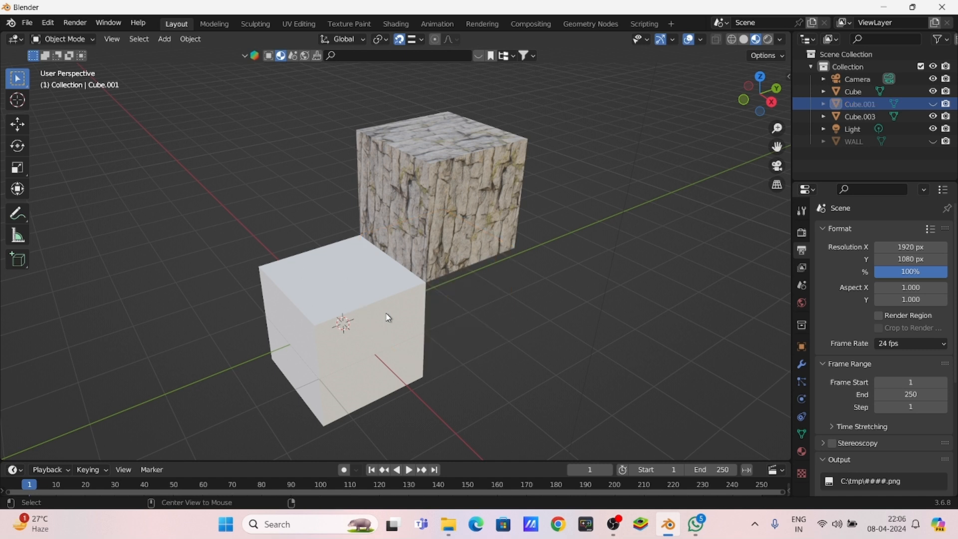
{"action": "key", "text": "alt+h"}
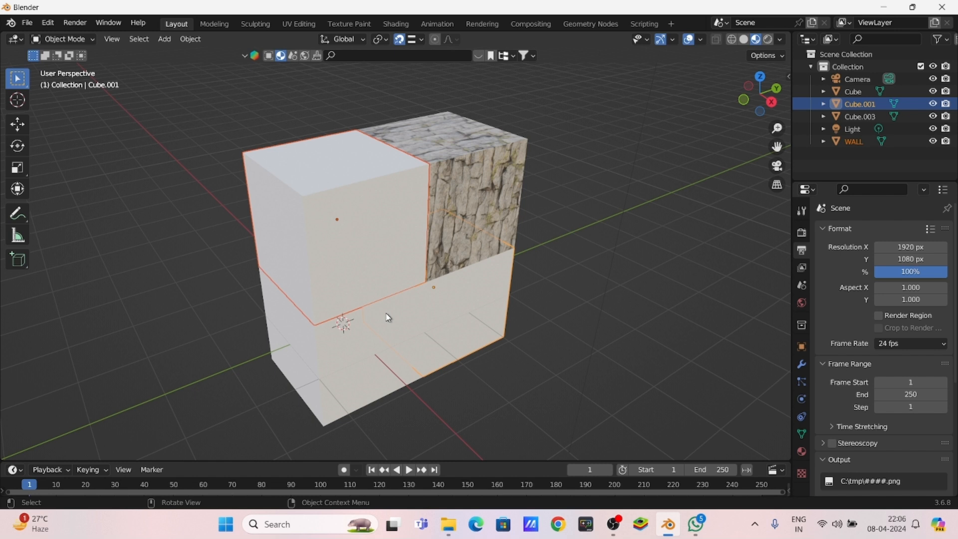
{"action": "scroll", "coordinate": [348, 259], "scroll_direction": "down", "scroll_amount": 2}
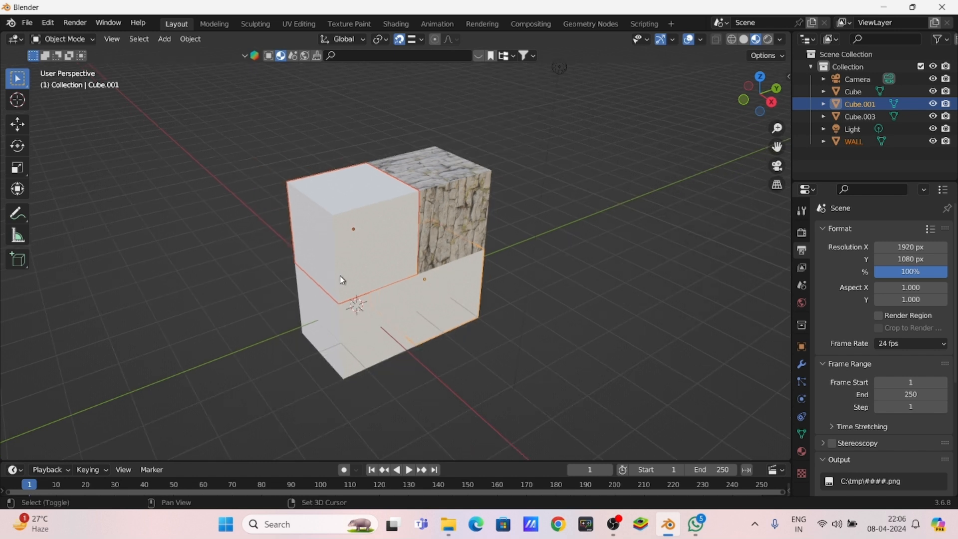
{"action": "scroll", "coordinate": [349, 279], "scroll_direction": "up", "scroll_amount": 2}
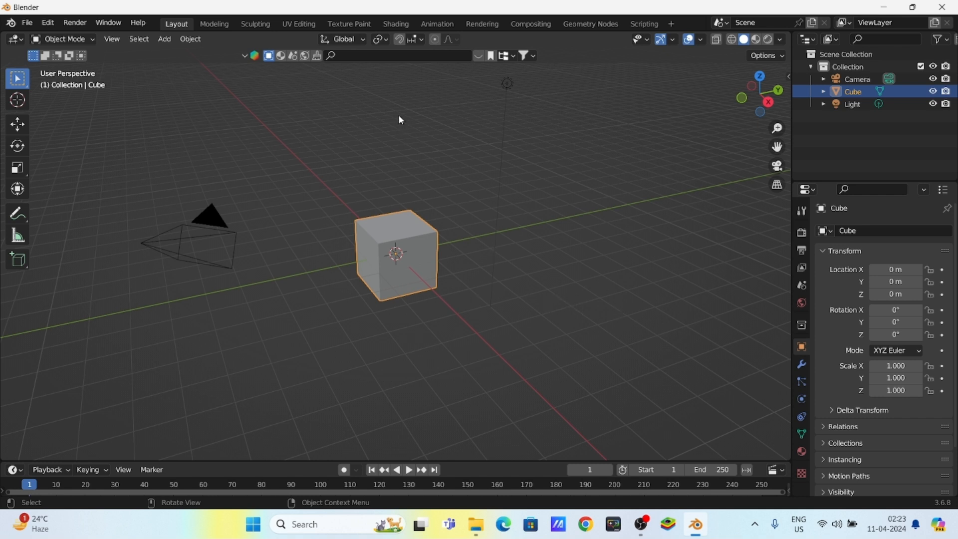
- Switch to Chrome, search Google for blenderkit, and open the BlenderKit website
{"action": "left_click", "coordinate": [883, 7]}
{"action": "left_click", "coordinate": [586, 524]}
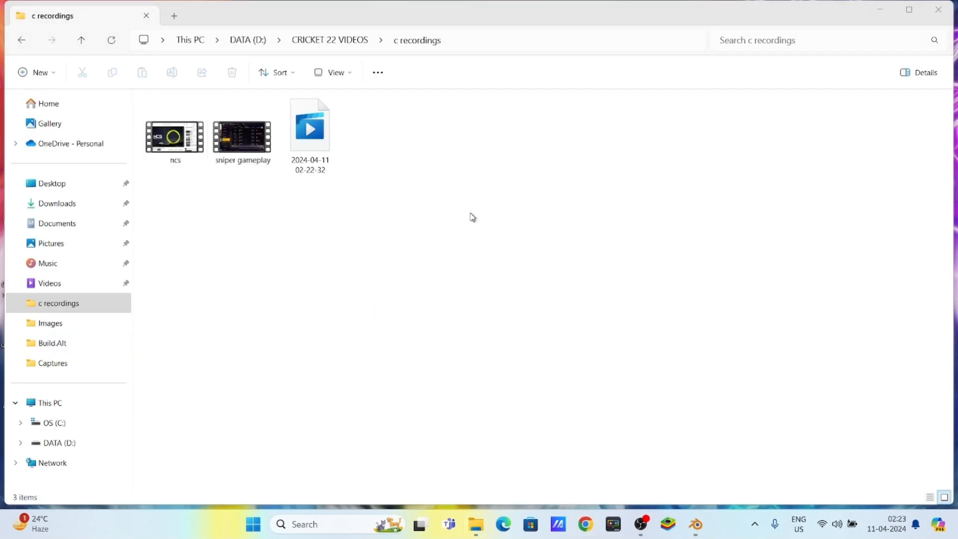
{"action": "left_click", "coordinate": [314, 251]}
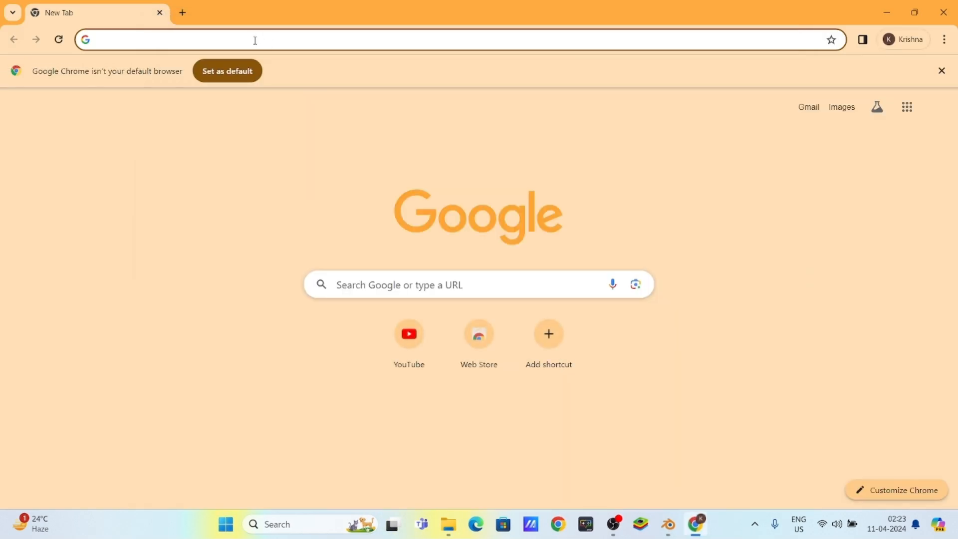
{"action": "left_click", "coordinate": [256, 40]}
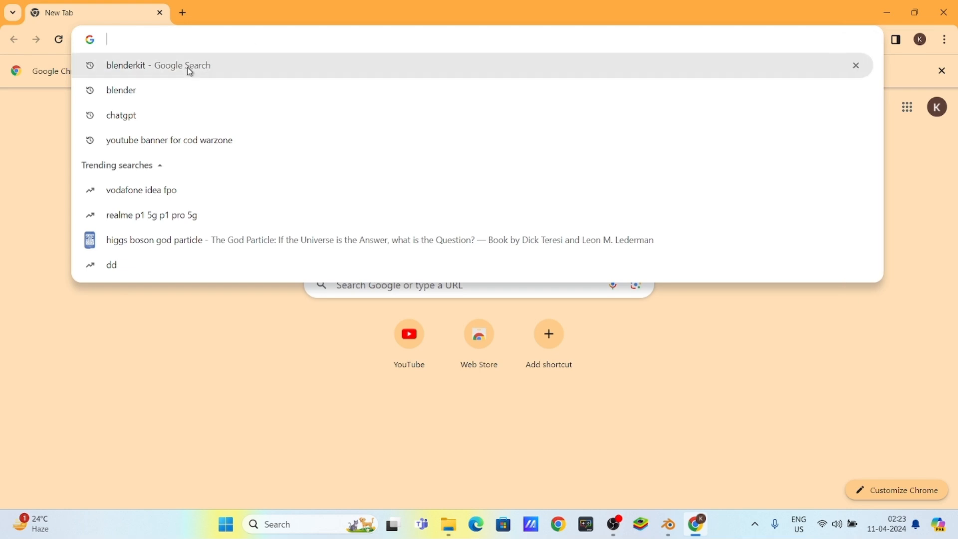
{"action": "left_click", "coordinate": [187, 67]}
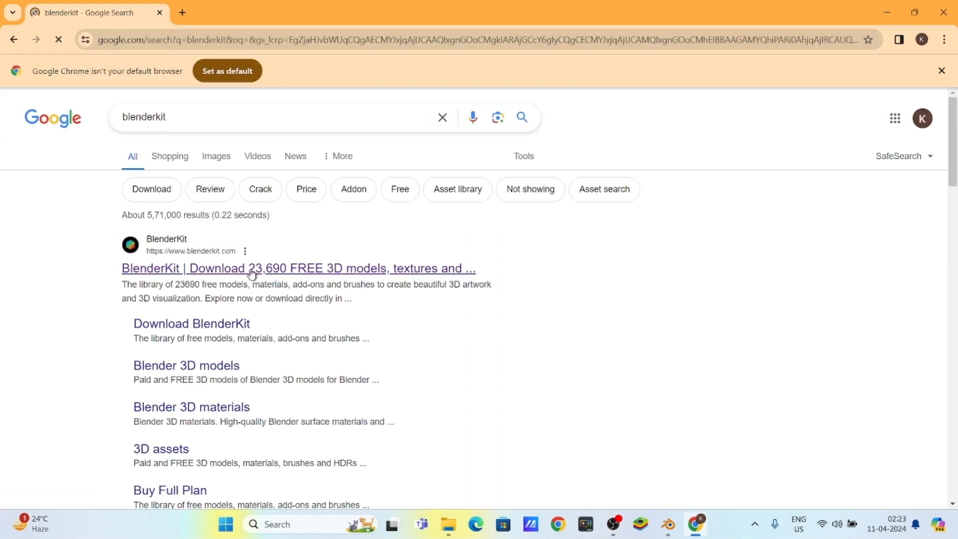
{"action": "left_click", "coordinate": [309, 274]}
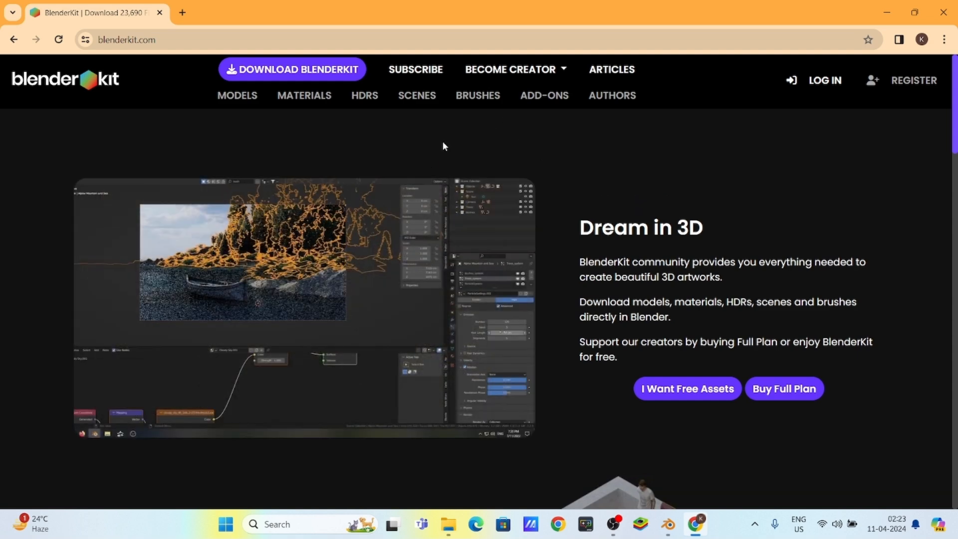
- Minimize the browser and file windows and switch back to Blender
{"action": "left_click", "coordinate": [883, 19]}
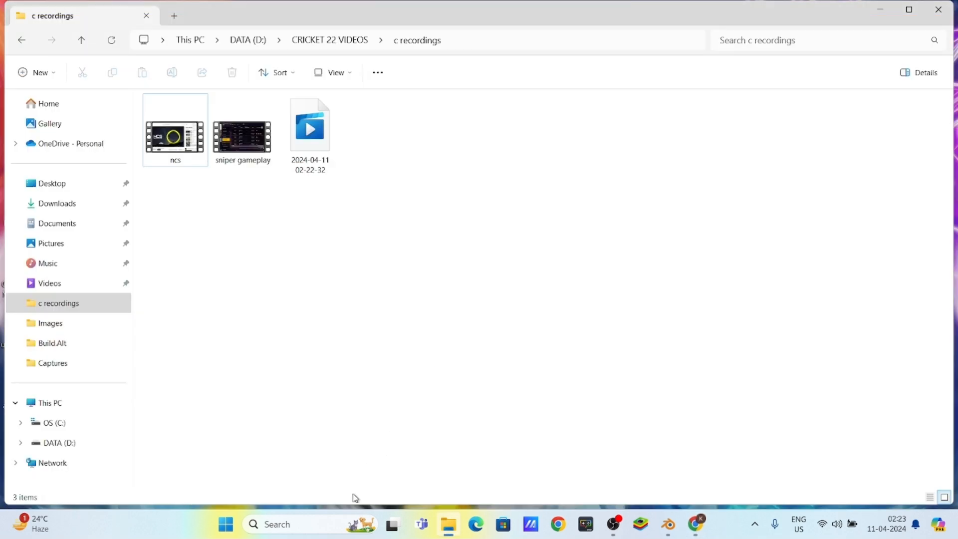
{"action": "left_click", "coordinate": [447, 514]}
{"action": "left_click", "coordinate": [447, 523]}
{"action": "left_click", "coordinate": [879, 23]}
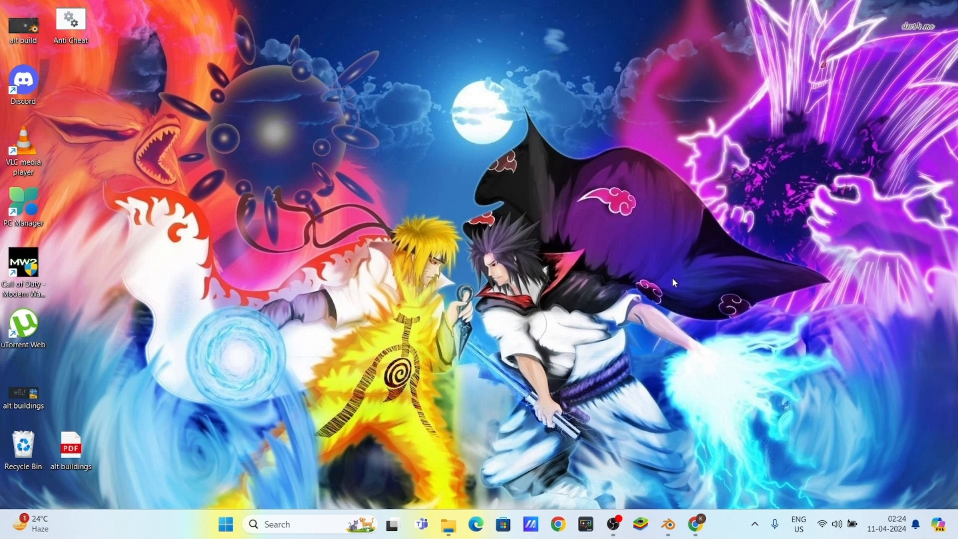
{"action": "left_click", "coordinate": [669, 523]}
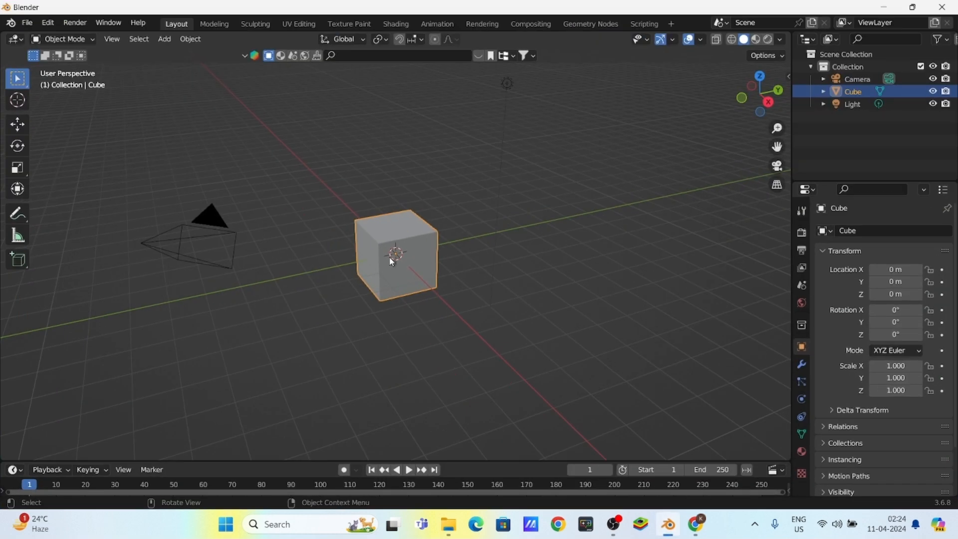
- Review the add-on preferences and the file browser for installing an add-on, and close both windows
{"action": "middle_click_drag", "start_coordinate": [387, 290], "coordinate": [393, 242]}
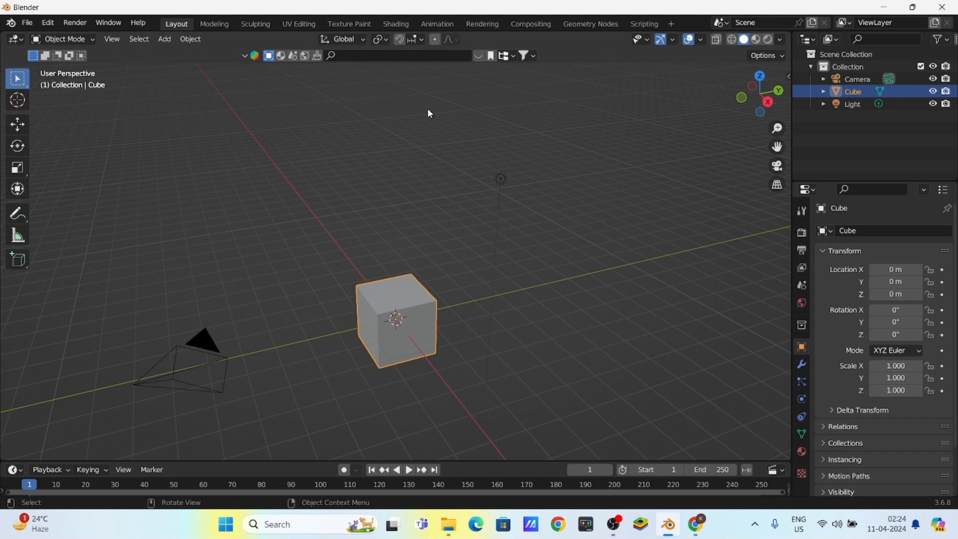
{"action": "left_click", "coordinate": [48, 23]}
{"action": "left_click", "coordinate": [76, 199]}
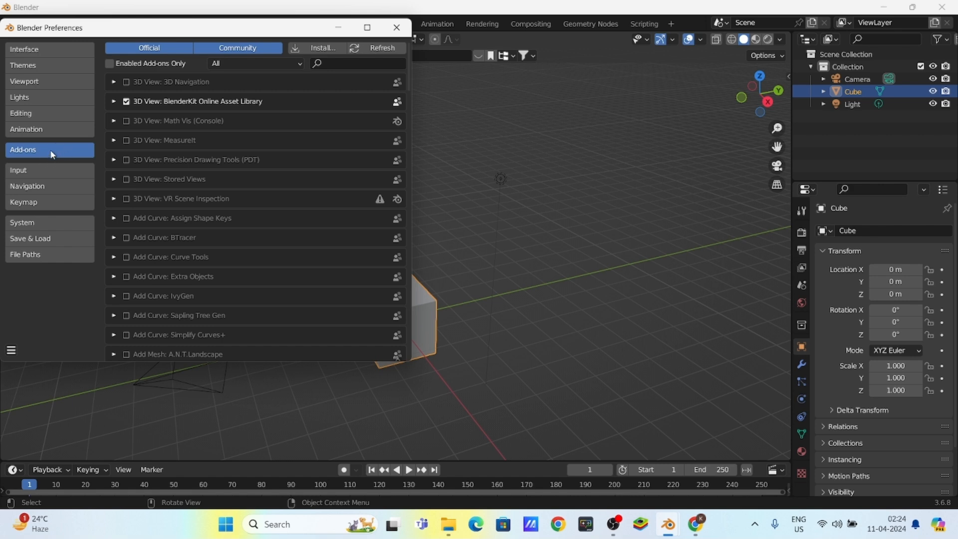
{"action": "left_click", "coordinate": [316, 46]}
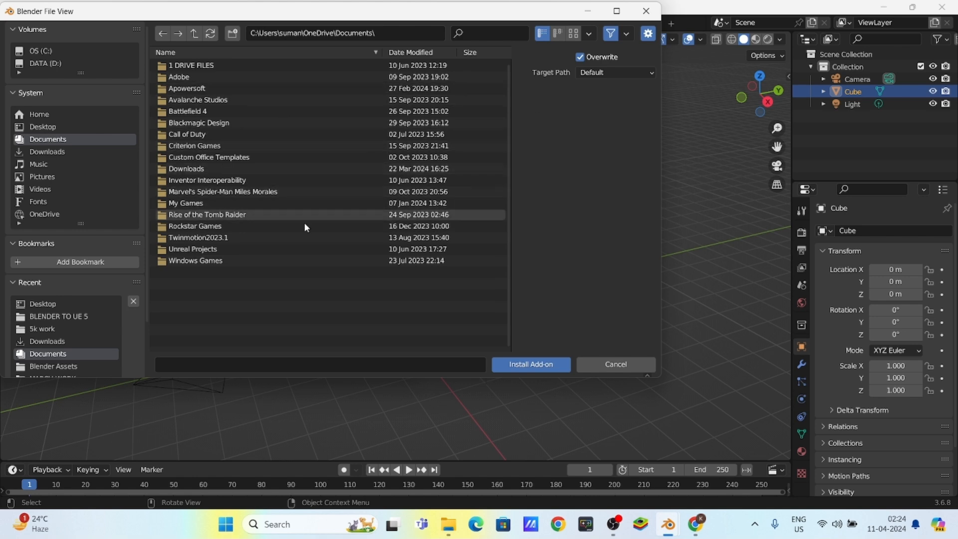
{"action": "left_click", "coordinate": [646, 10]}
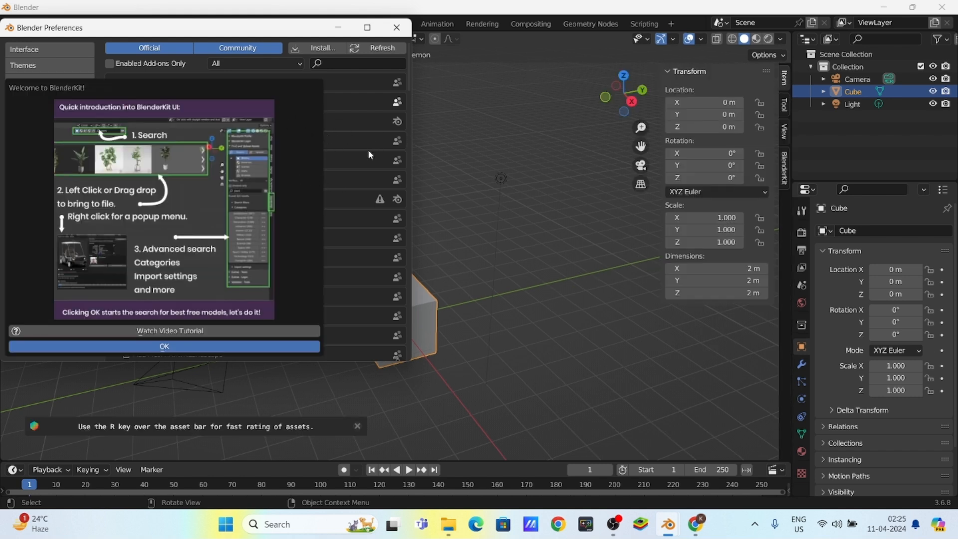
{"action": "left_click", "coordinate": [397, 28]}
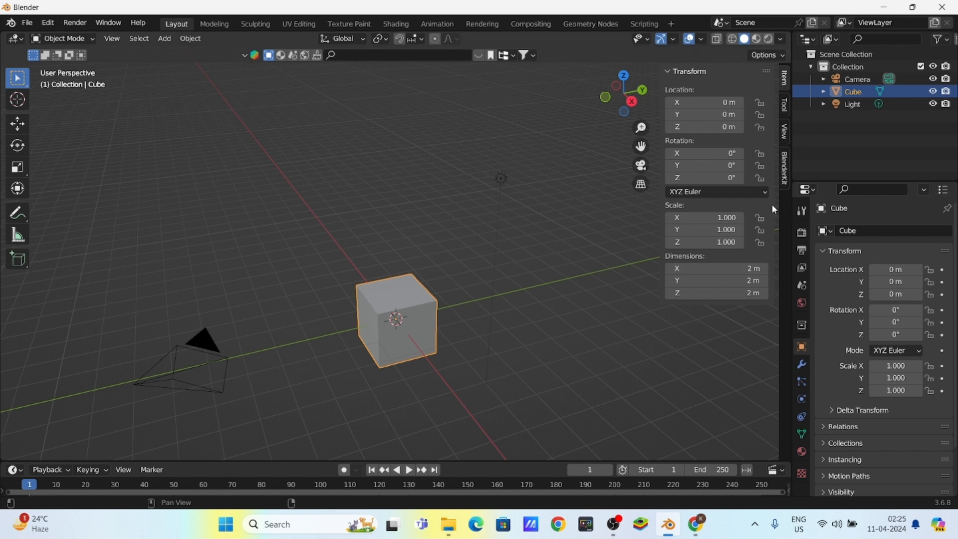
- Review the BlenderKit asset search options in the viewport sidebar, toggling the sidebar before closing it
{"action": "left_click", "coordinate": [786, 170]}
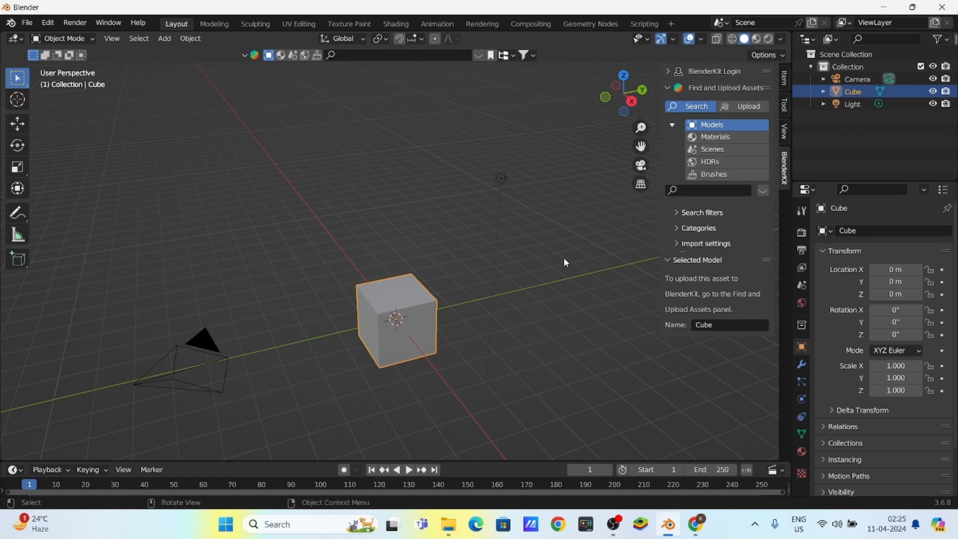
{"action": "key", "text": "n"}
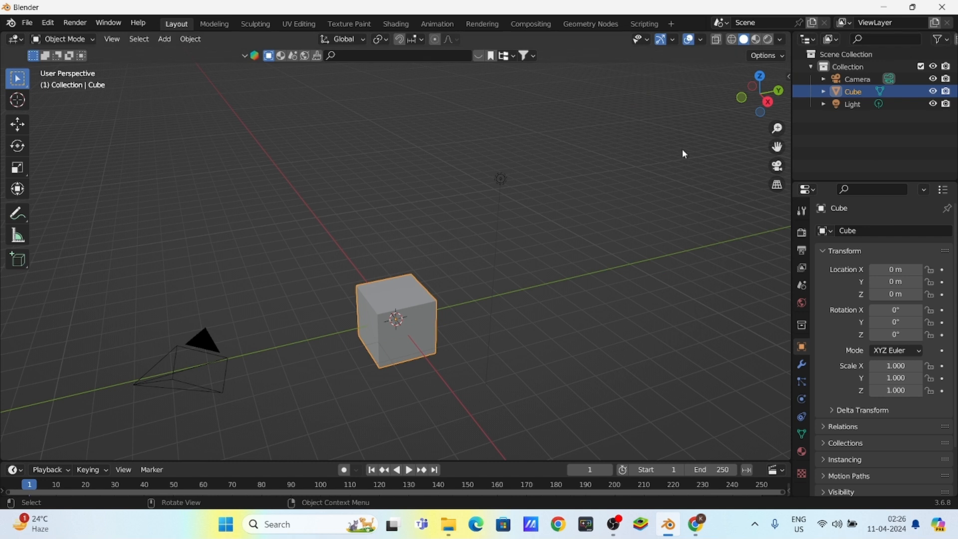
{"action": "left_click", "coordinate": [788, 76]}
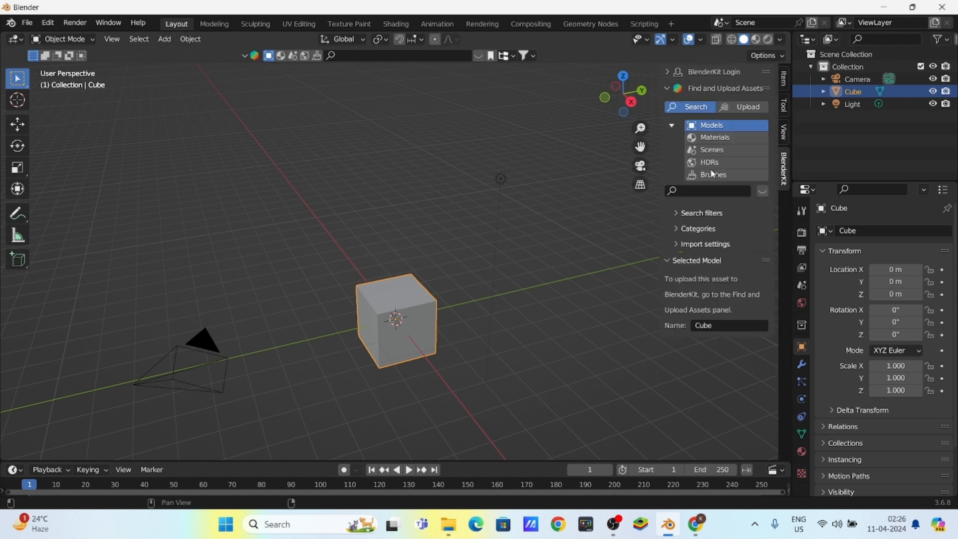
{"action": "key", "text": "n"}
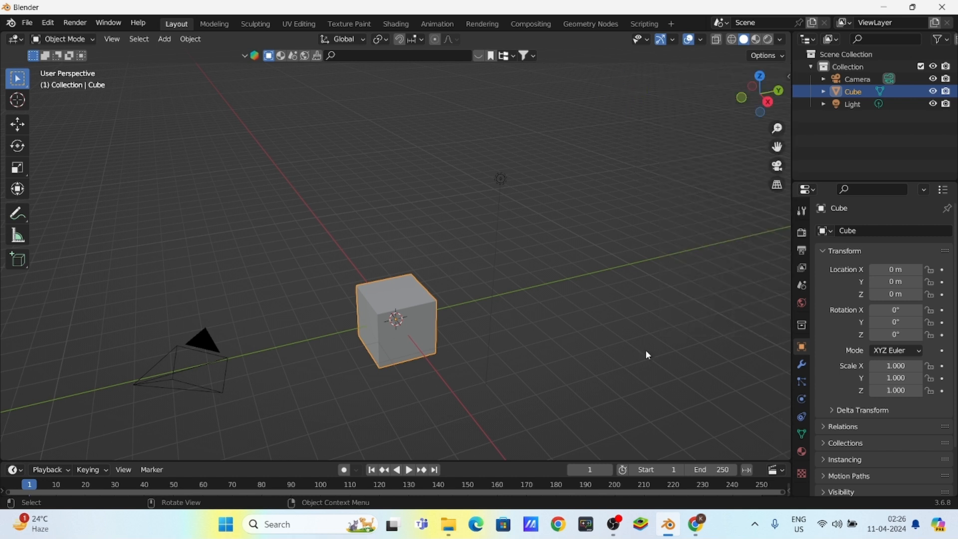
- Set the BlenderKit asset type to Materials and display the available material thumbnails in the viewport
{"action": "key", "text": "n"}
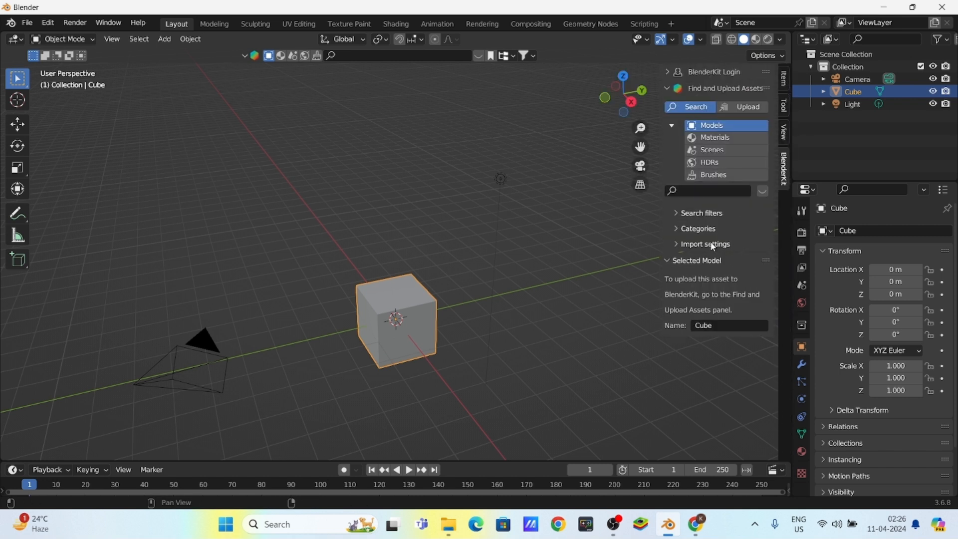
{"action": "key", "text": "n"}
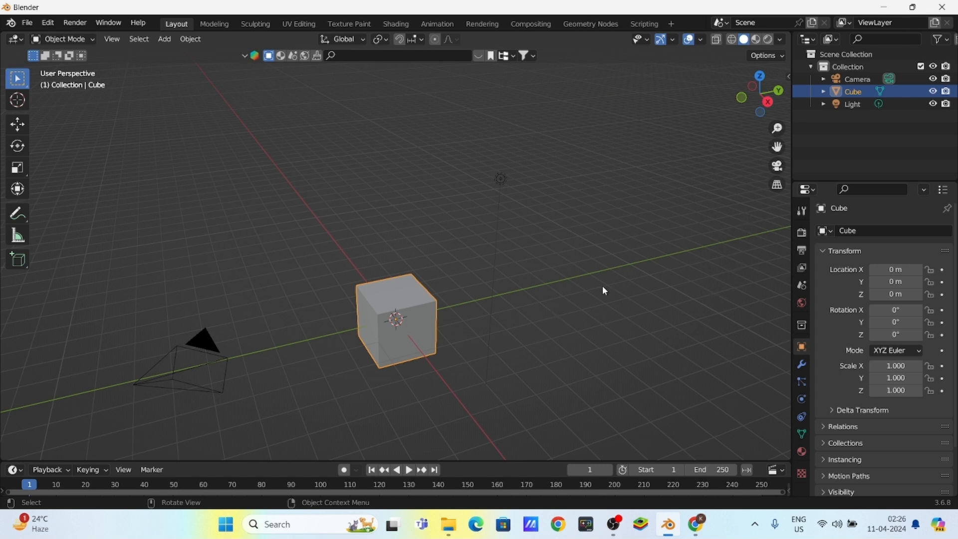
{"action": "key", "text": "n"}
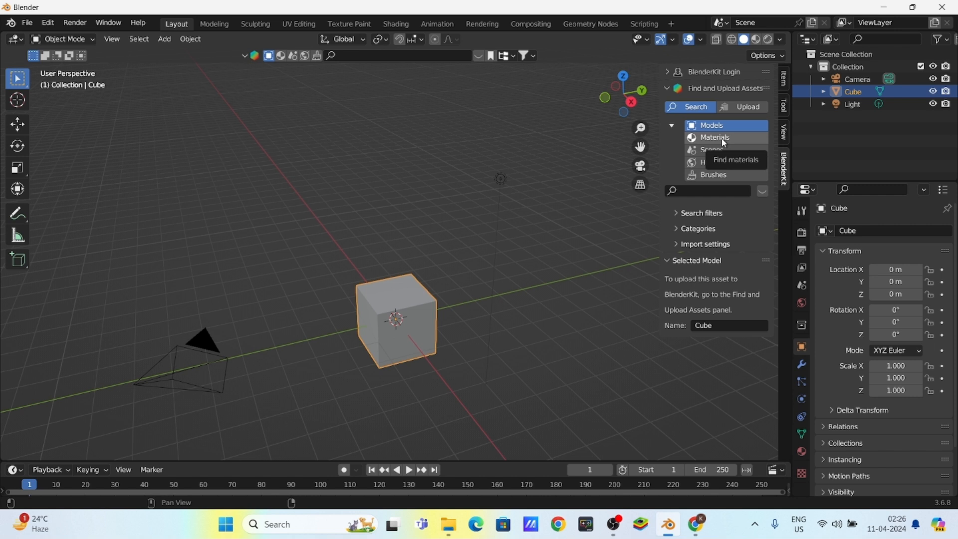
{"action": "left_click", "coordinate": [281, 55]}
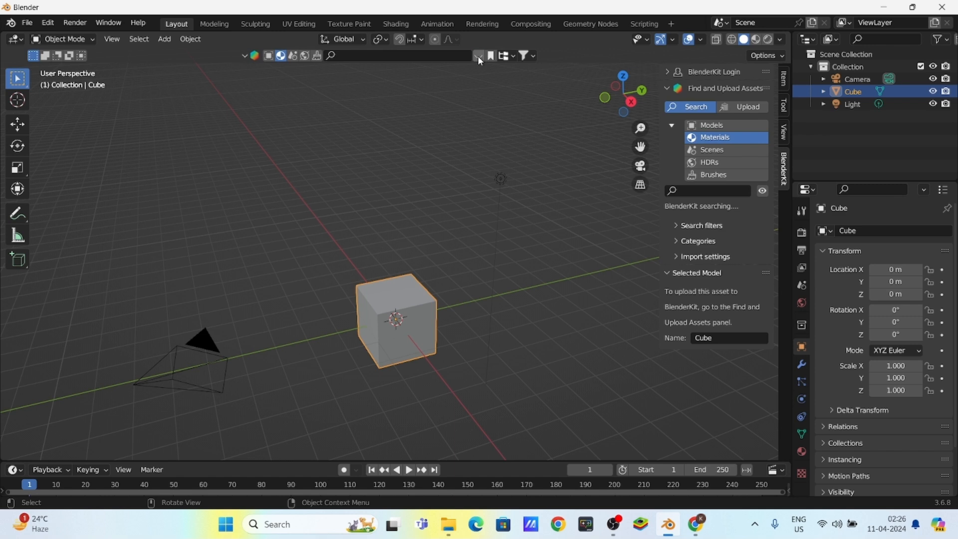
{"action": "mouse_move", "coordinate": [272, 119]}
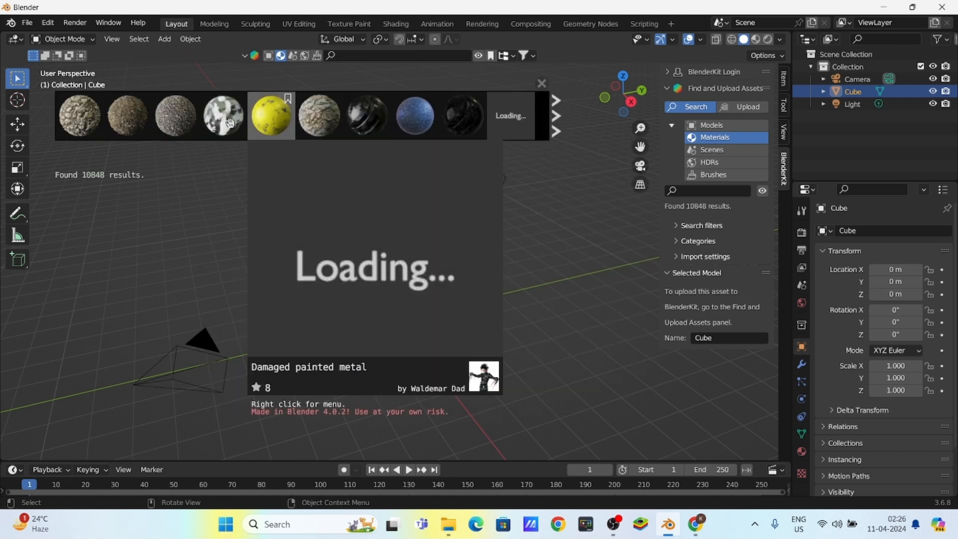
{"action": "mouse_move", "coordinate": [331, 124]}
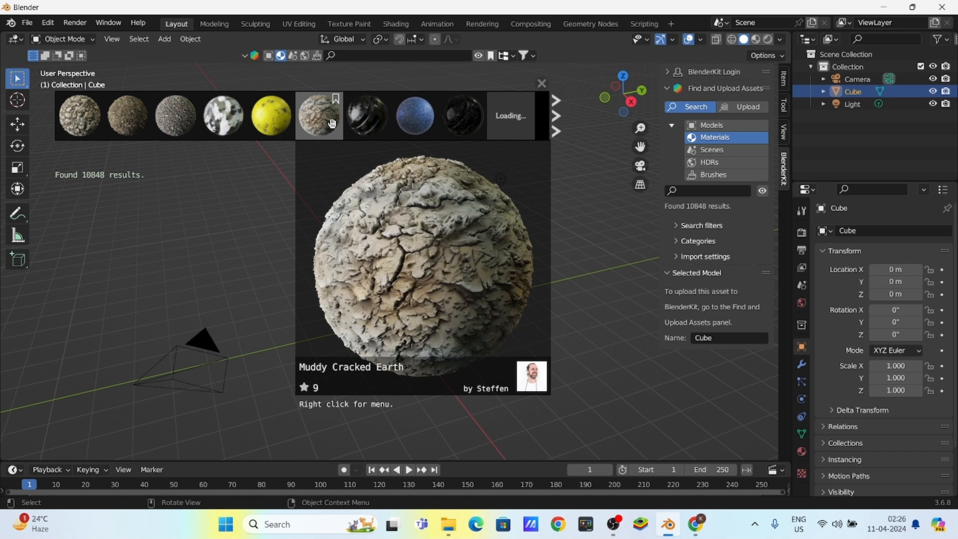
- Apply the Muddy Cracked Earth material from BlenderKit to the cube
{"action": "middle_click_drag", "start_coordinate": [409, 361], "coordinate": [456, 229]}
{"action": "left_click", "coordinate": [456, 229]}
{"action": "mouse_move", "coordinate": [325, 118]}
{"action": "left_click_drag", "start_coordinate": [326, 118], "coordinate": [408, 279]}
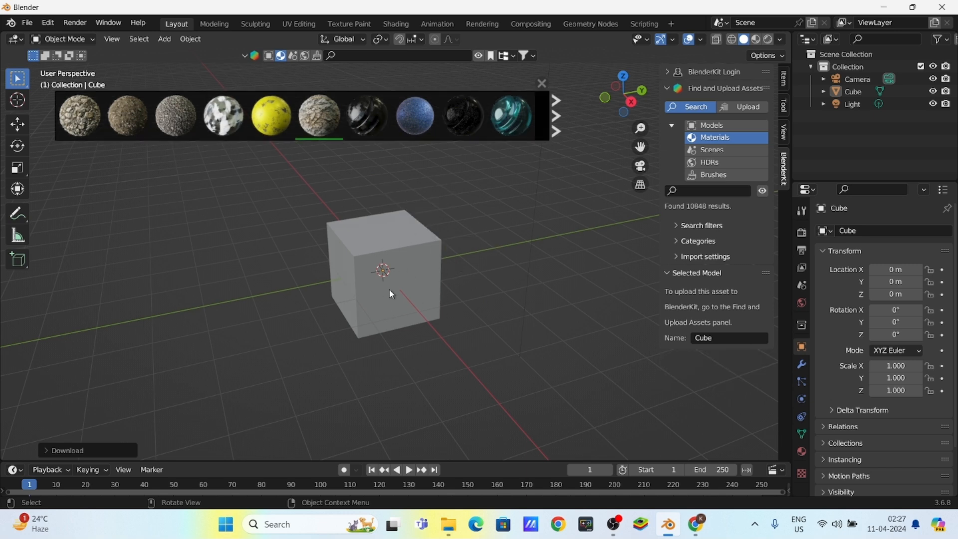
{"action": "mouse_move", "coordinate": [354, 121]}
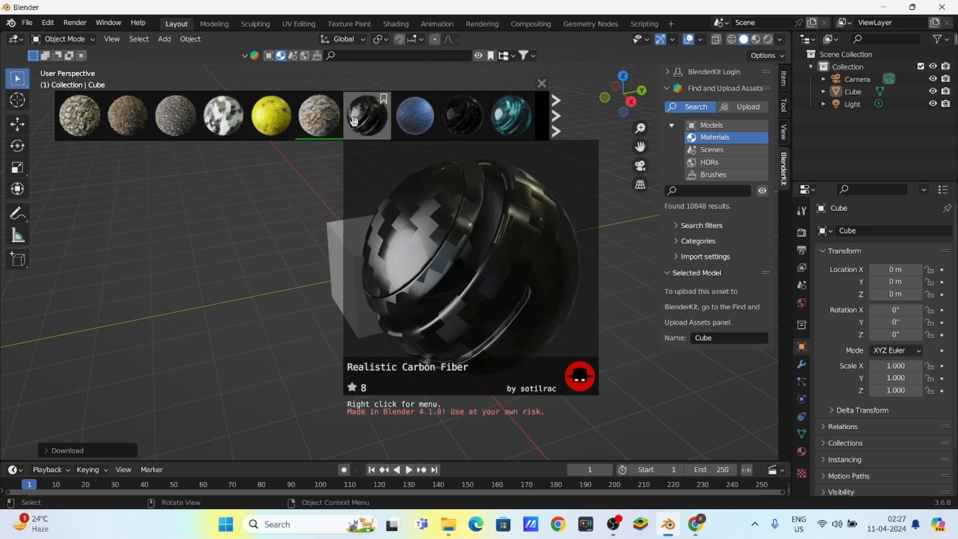
{"action": "mouse_move", "coordinate": [325, 133]}
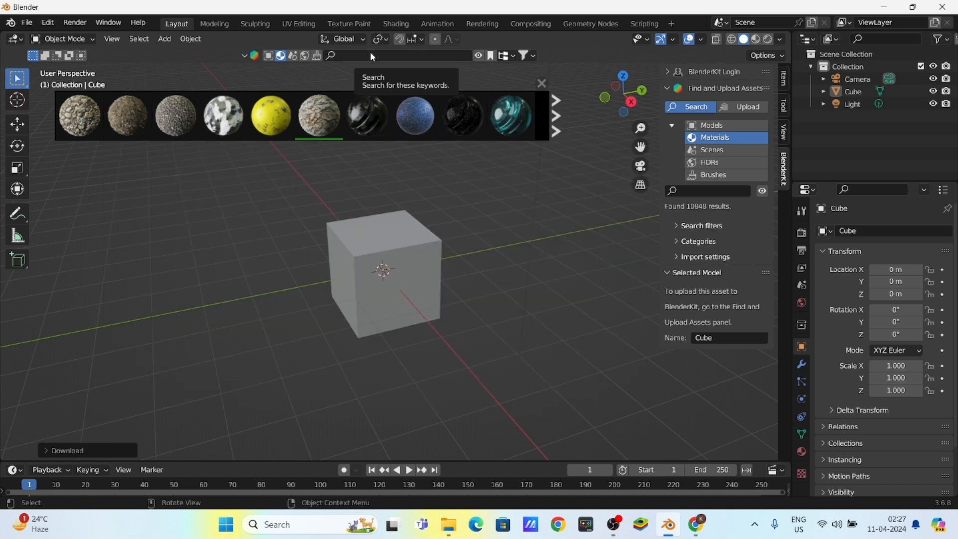
- Search the BlenderKit materials for wood, browse further pages of results, and close the asset results
{"action": "left_click", "coordinate": [372, 56]}
{"action": "type", "text": "wood"}
{"action": "key", "text": "Return"}
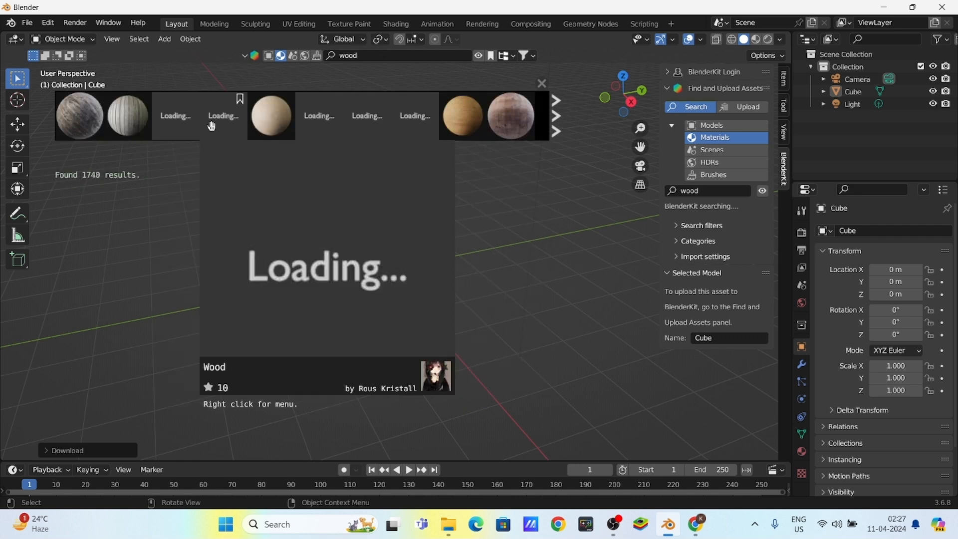
{"action": "mouse_move", "coordinate": [503, 125]}
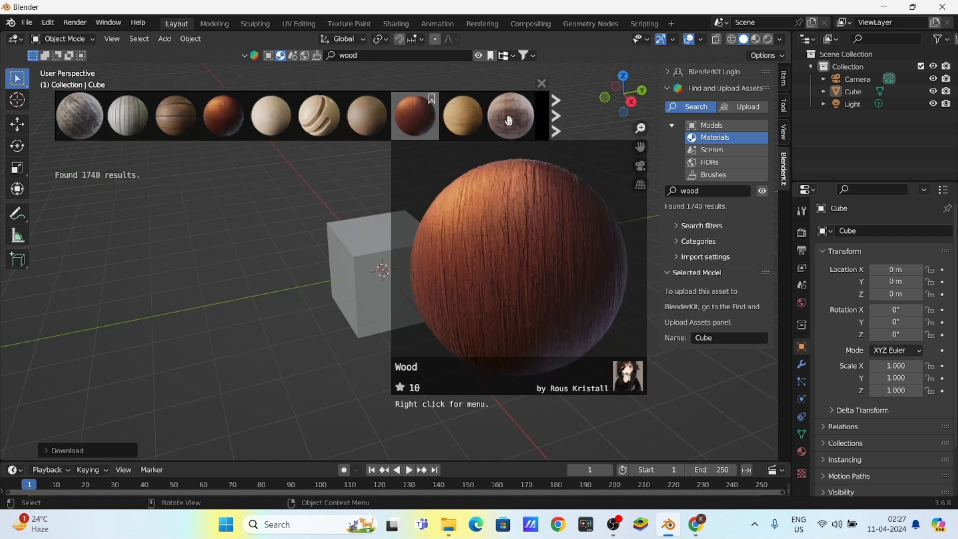
{"action": "left_click", "coordinate": [558, 120]}
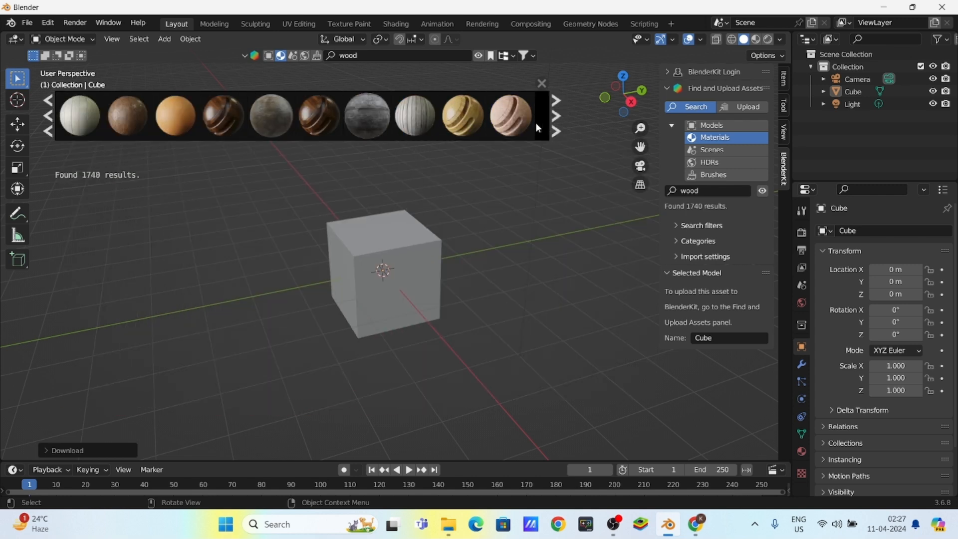
{"action": "left_click", "coordinate": [557, 121]}
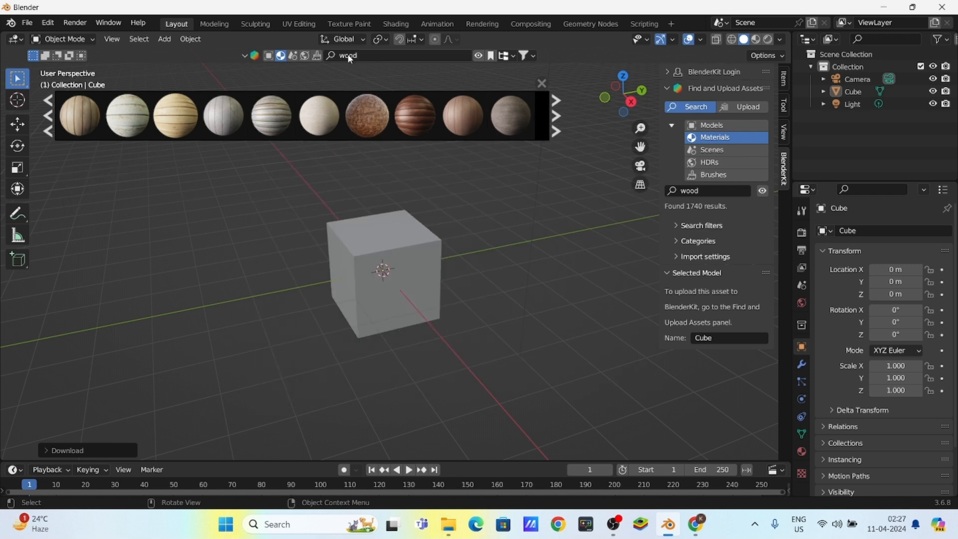
{"action": "mouse_move", "coordinate": [432, 117]}
{"action": "left_click", "coordinate": [544, 81]}
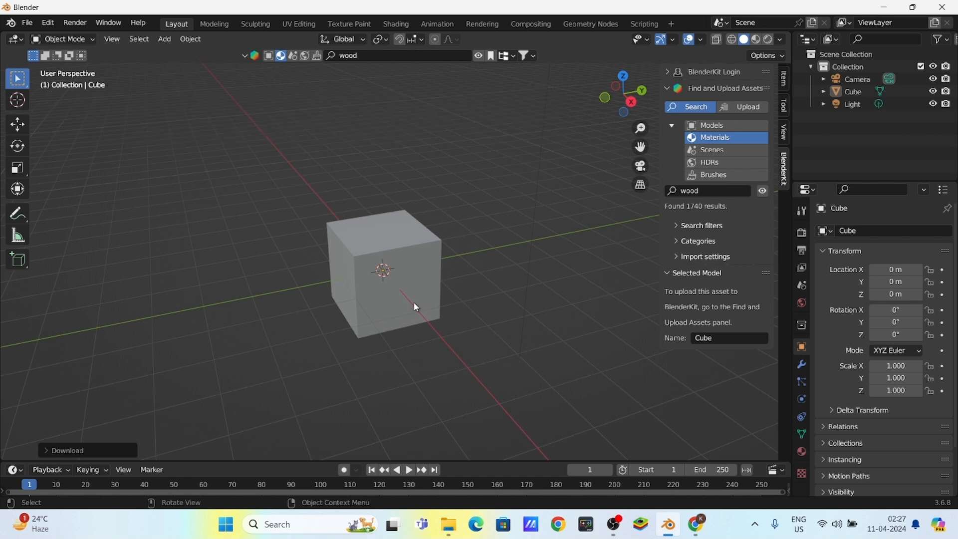
- Switch the BlenderKit asset type to Models and display the available model thumbnails
{"action": "mouse_move", "coordinate": [430, 309]}
{"action": "middle_mouse_down"}
{"action": "mouse_move", "coordinate": [423, 280]}
{"action": "mouse_move", "coordinate": [437, 303]}
{"action": "middle_mouse_up"}
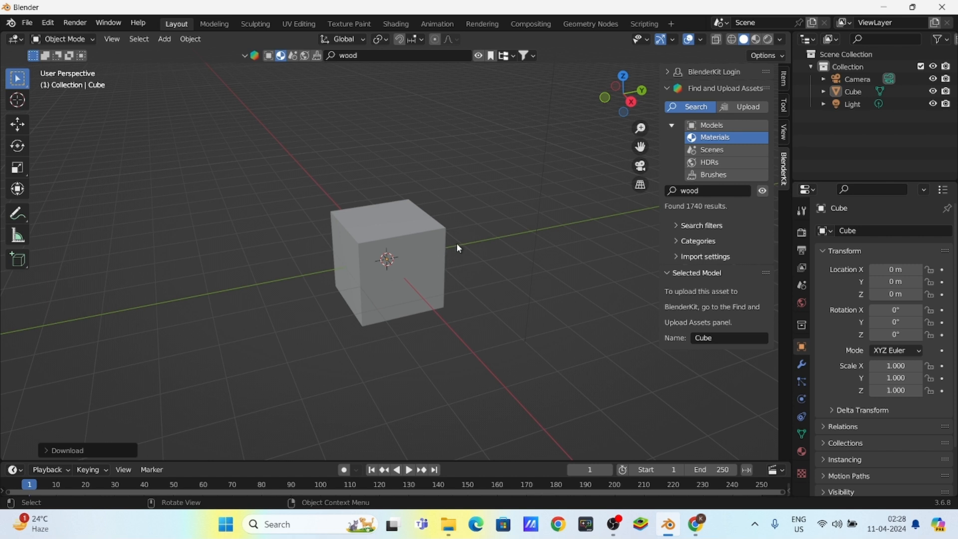
{"action": "middle_click_drag", "start_coordinate": [419, 270], "coordinate": [422, 301], "text": "shift"}
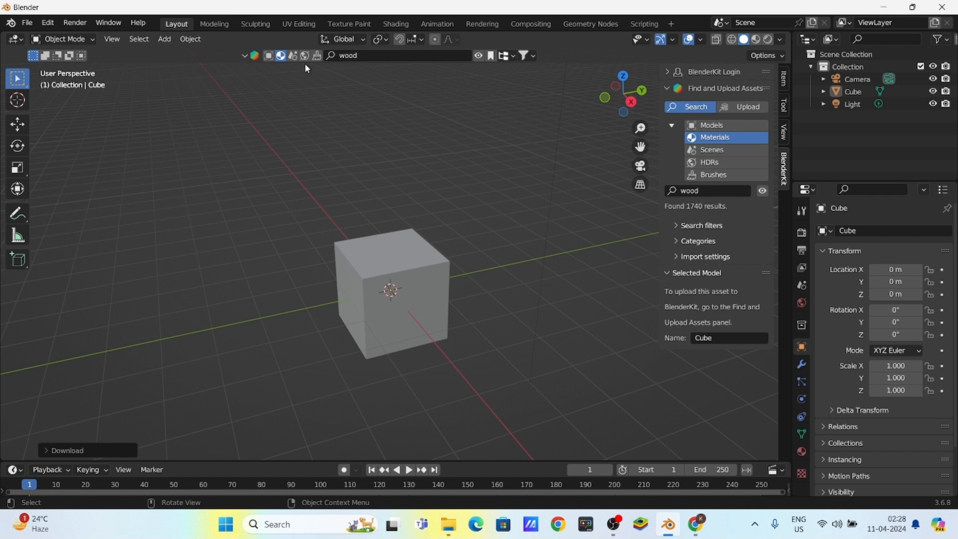
{"action": "left_click", "coordinate": [268, 55]}
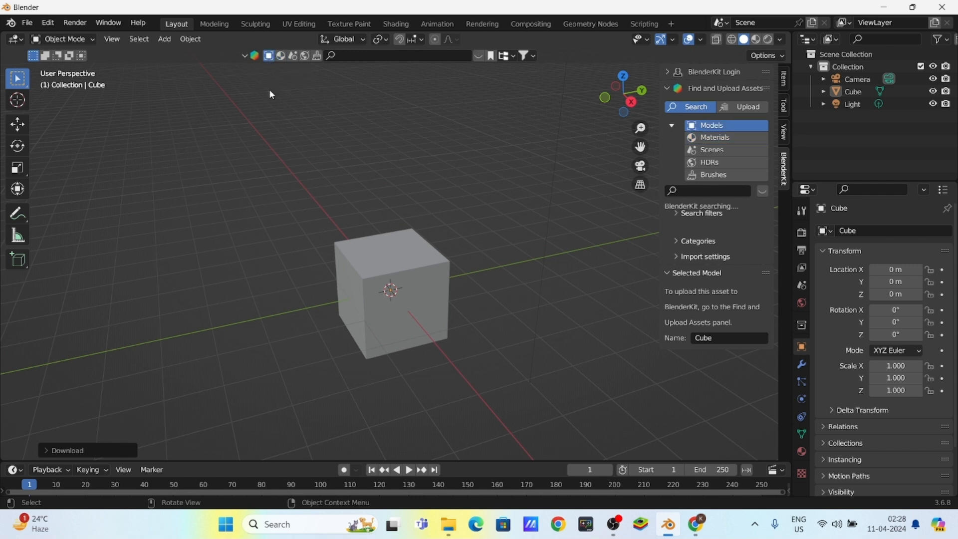
{"action": "left_click", "coordinate": [475, 56]}
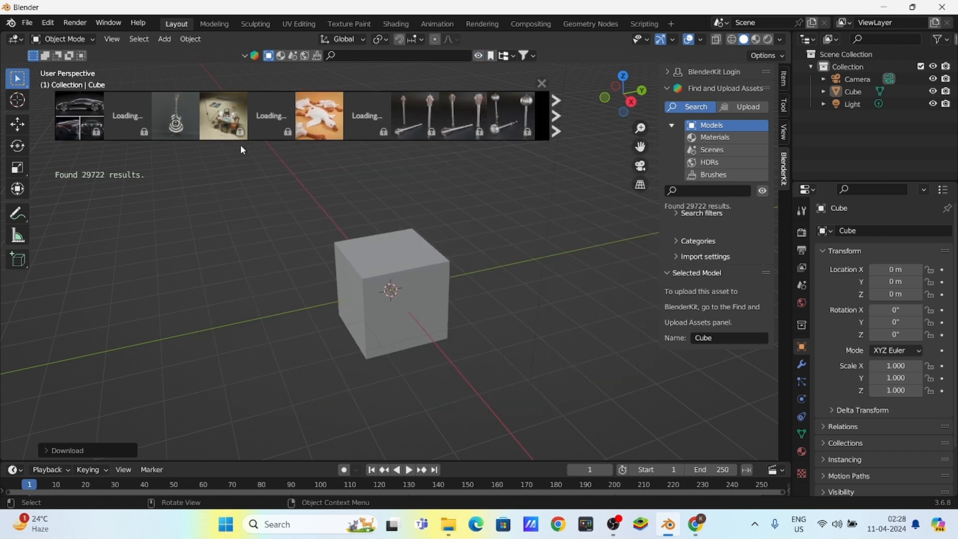
{"action": "mouse_move", "coordinate": [269, 117]}
{"action": "mouse_move", "coordinate": [319, 123]}
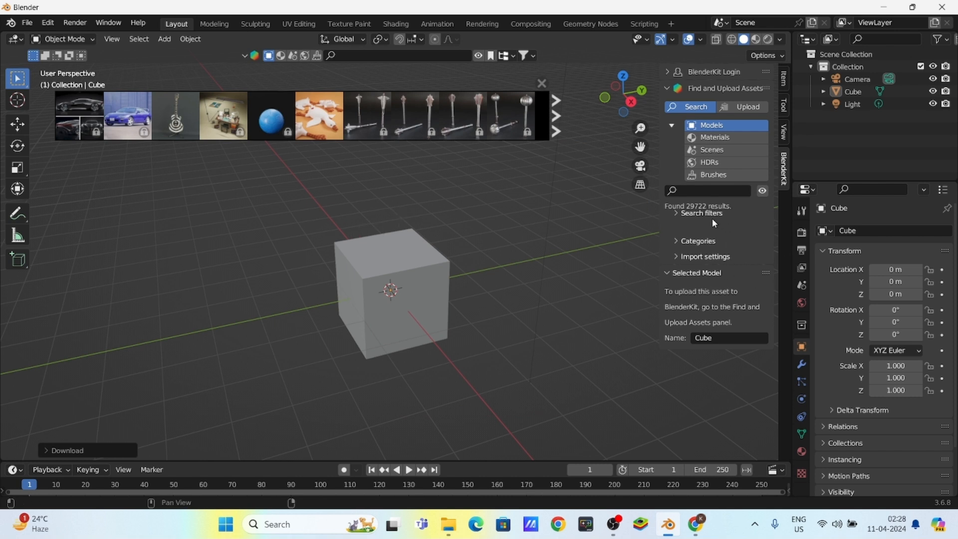
- Enable the Free first search filter and search the BlenderKit models for sofa
{"action": "left_click", "coordinate": [677, 213]}
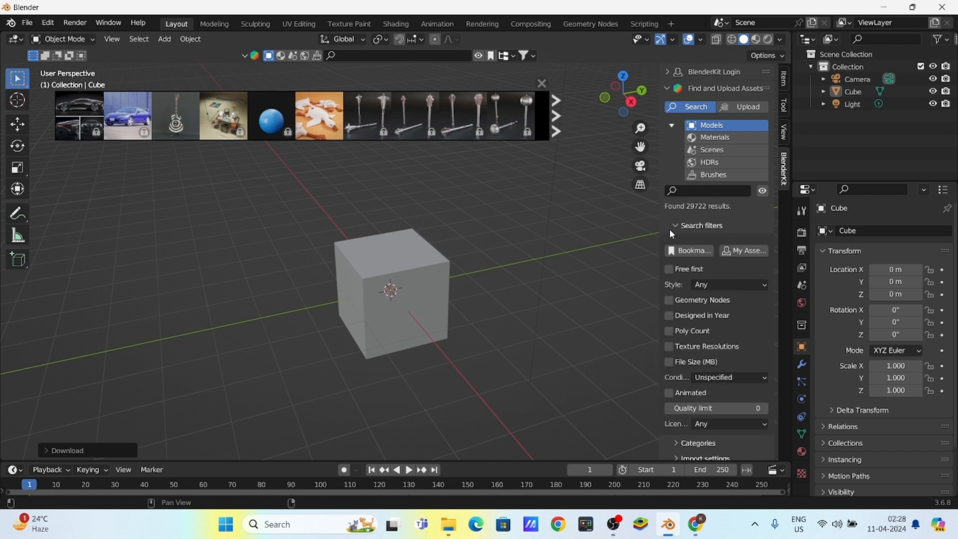
{"action": "left_click", "coordinate": [669, 270]}
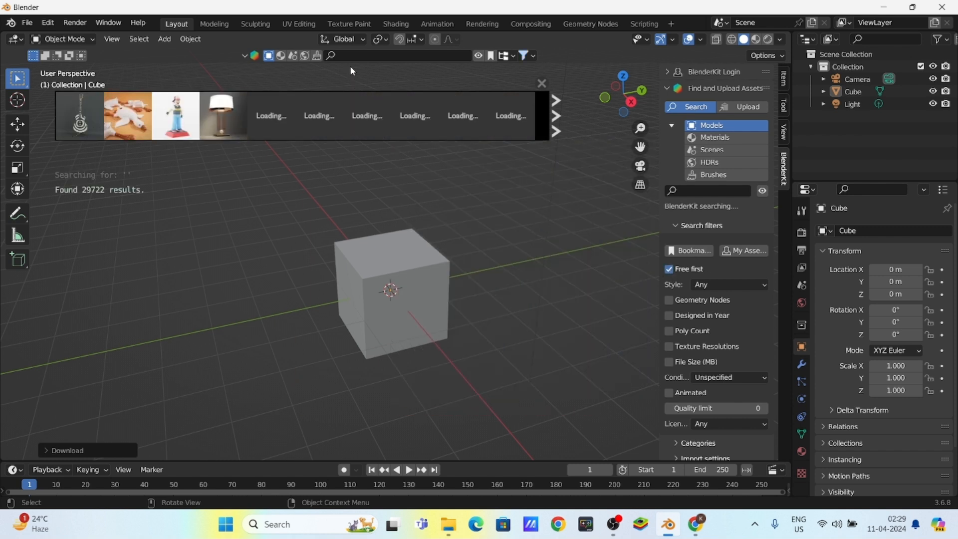
{"action": "left_click", "coordinate": [354, 60]}
{"action": "type", "text": "sofa"}
{"action": "key", "text": "Return"}
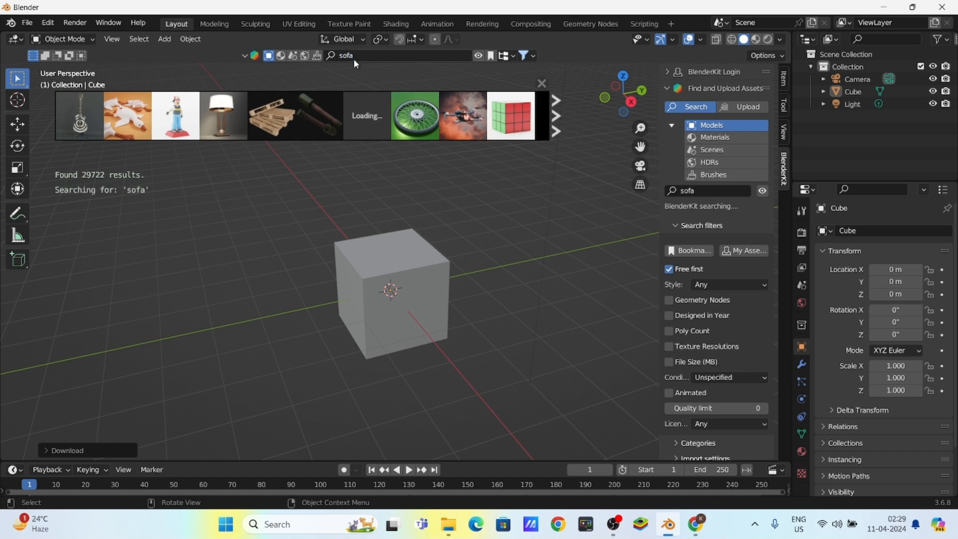
{"action": "mouse_move", "coordinate": [440, 109]}
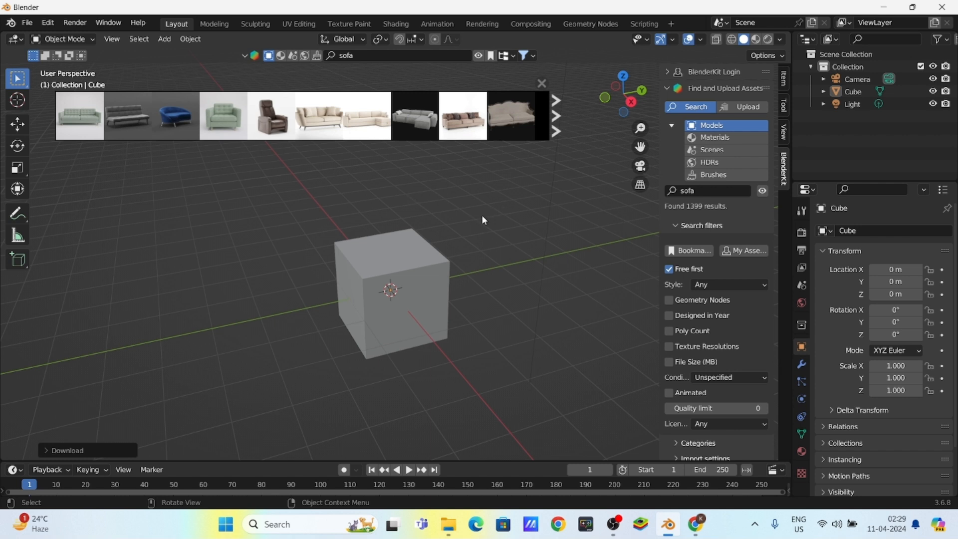
- Place the grey Module sofa with a chaise on the floor in front of the cube, and close the asset results
{"action": "mouse_move", "coordinate": [412, 116]}
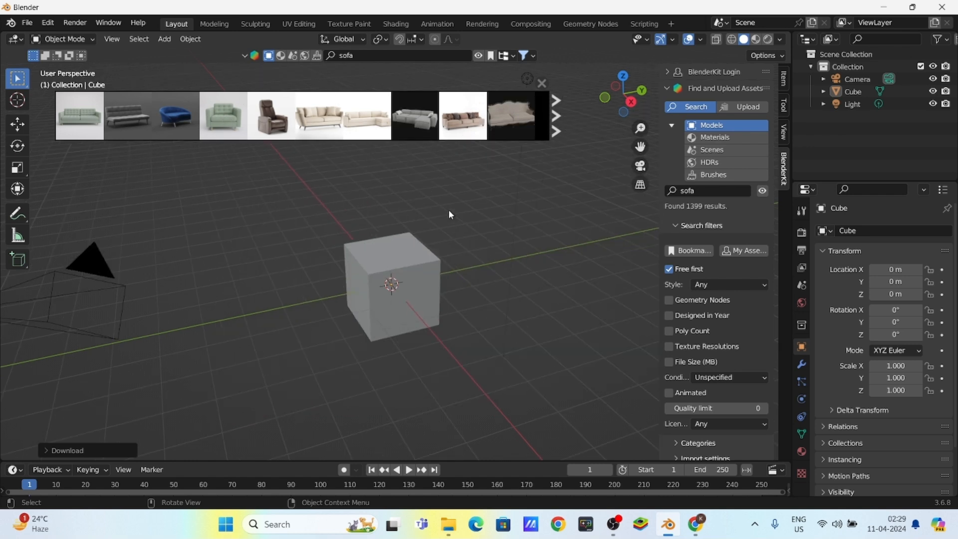
{"action": "left_click_drag", "start_coordinate": [415, 116], "coordinate": [493, 393]}
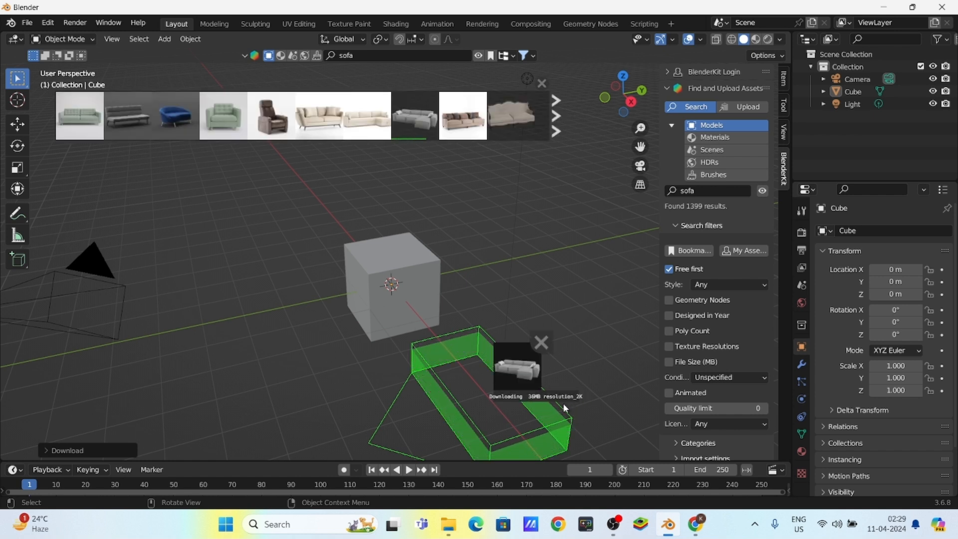
{"action": "middle_click_drag", "start_coordinate": [466, 378], "coordinate": [394, 279], "text": "shift"}
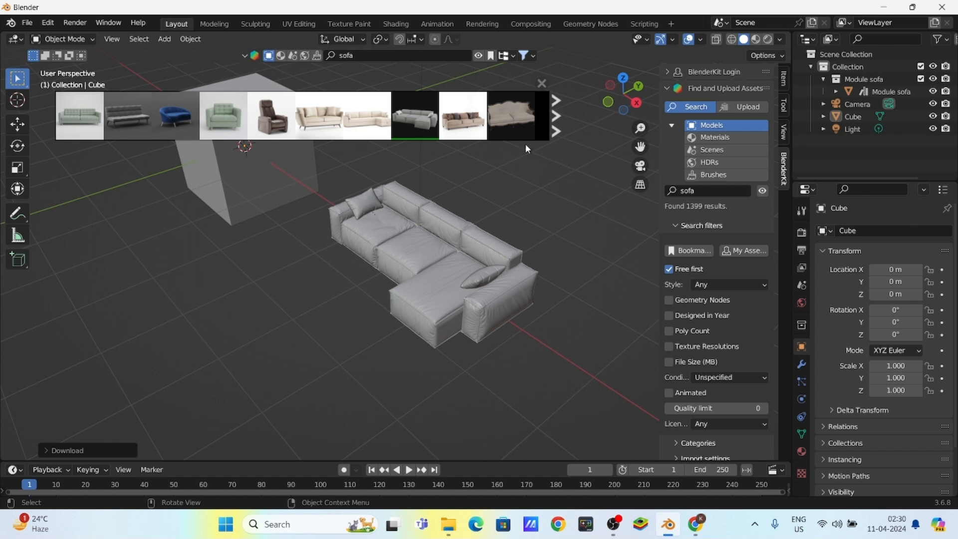
{"action": "left_click", "coordinate": [541, 84]}
{"action": "middle_click_drag", "start_coordinate": [448, 251], "coordinate": [420, 275], "text": "shift"}
{"action": "mouse_move", "coordinate": [333, 222]}
{"action": "middle_mouse_down"}
{"action": "mouse_move", "coordinate": [340, 236]}
{"action": "mouse_move", "coordinate": [326, 238]}
{"action": "middle_mouse_up"}
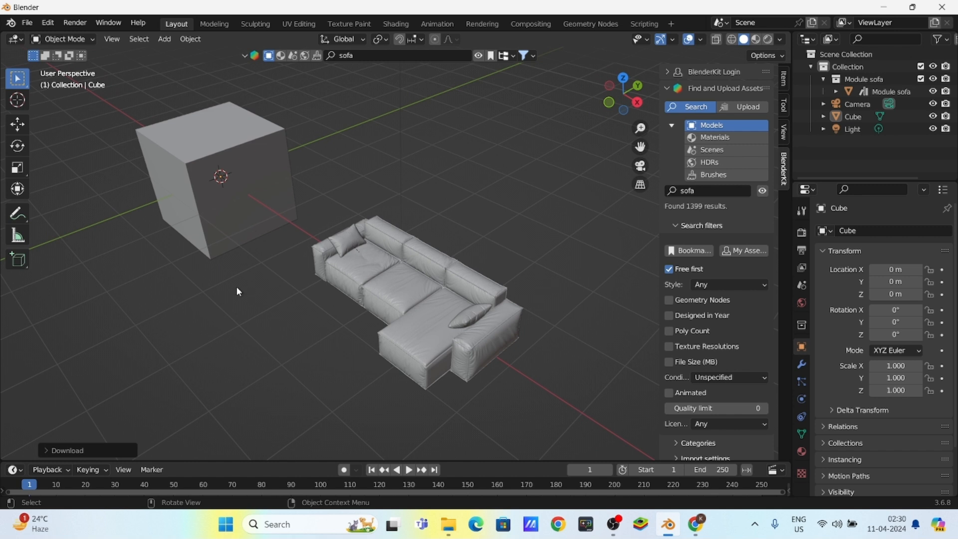
- Set the viewport shading to Material Preview
{"action": "key", "text": "z"}
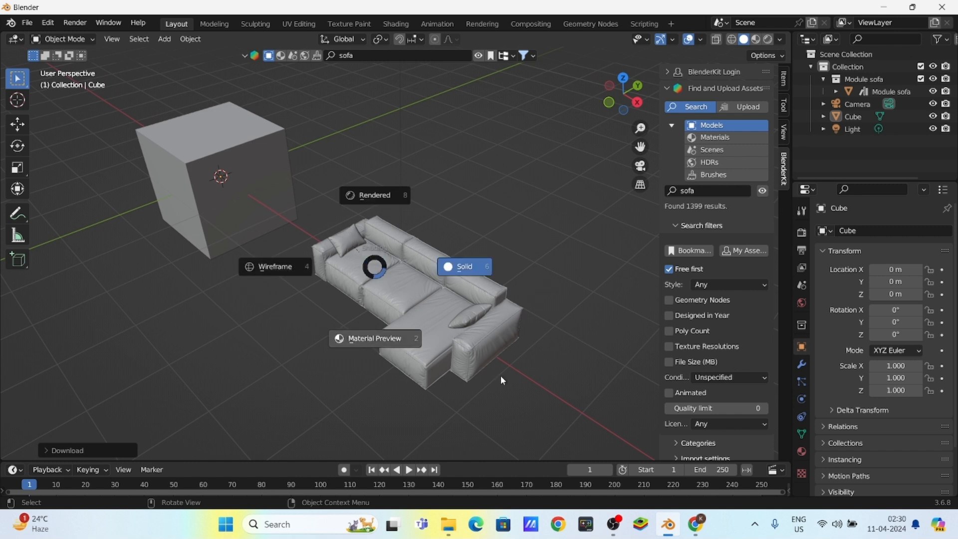
{"action": "left_click", "coordinate": [388, 341]}
{"action": "middle_click_drag", "start_coordinate": [334, 312], "coordinate": [334, 300]}
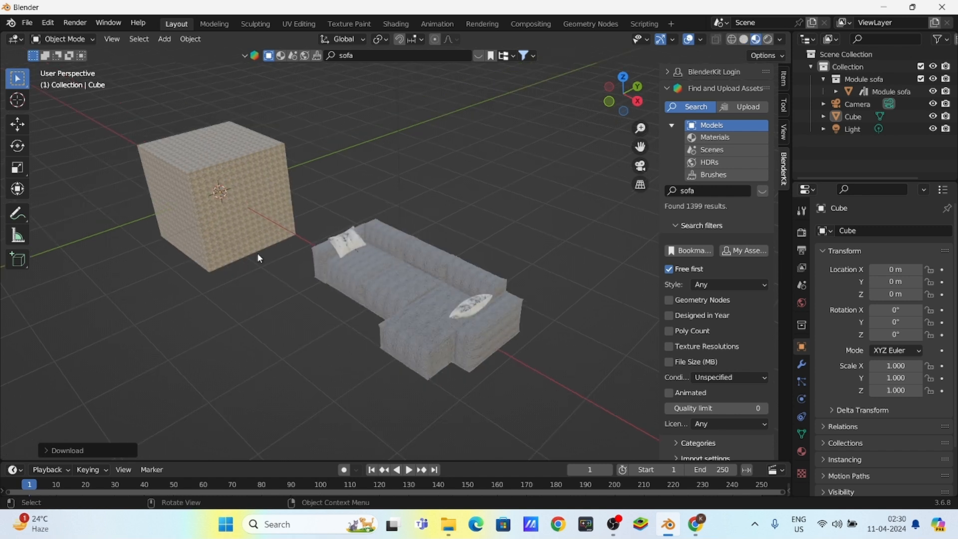
- Examine the cracked earth texture on the cube and the fabric and pillow materials on the sofa up close
{"action": "scroll", "coordinate": [286, 226], "scroll_direction": "up", "scroll_amount": 8}
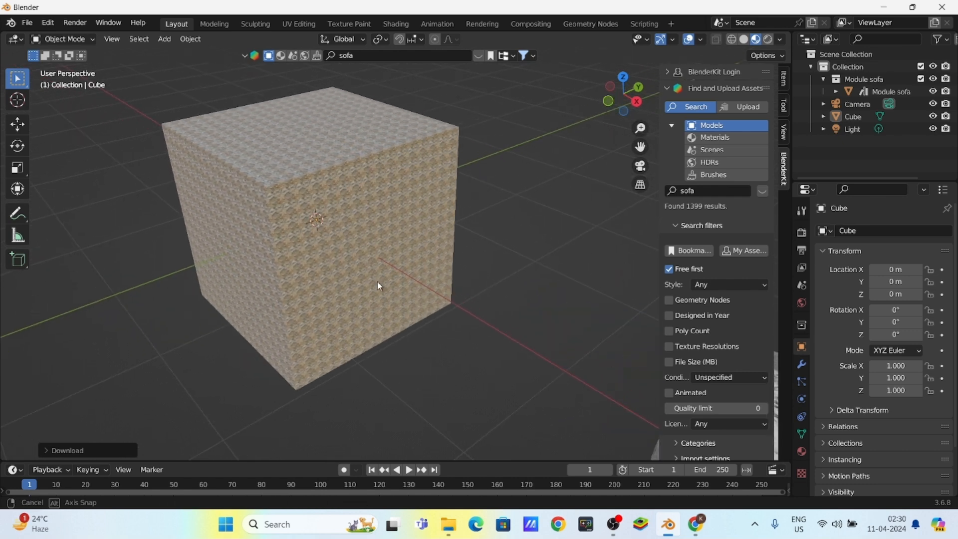
{"action": "middle_click_drag", "start_coordinate": [348, 240], "coordinate": [351, 286], "text": "shift"}
{"action": "middle_click_drag", "start_coordinate": [351, 286], "coordinate": [441, 257], "text": "shift"}
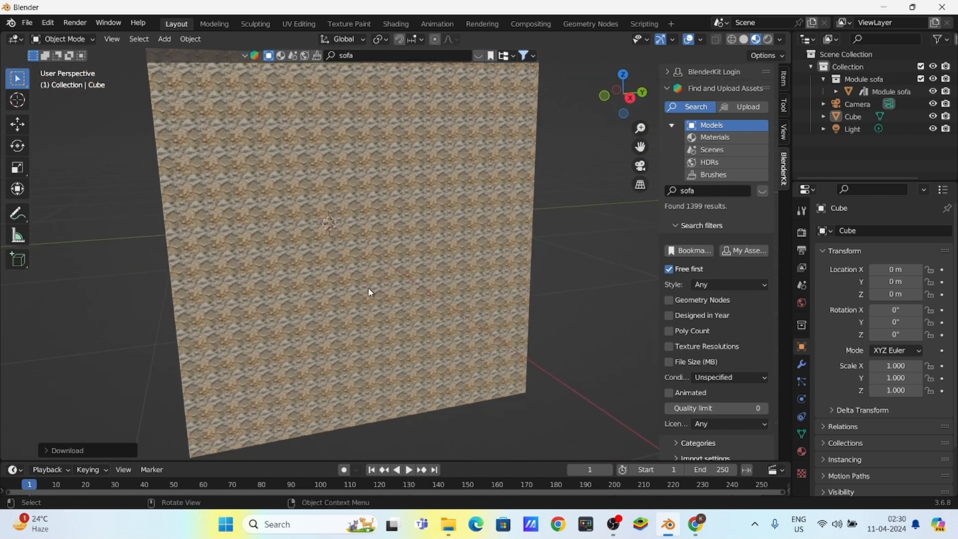
{"action": "scroll", "coordinate": [369, 292], "scroll_direction": "up", "scroll_amount": 5}
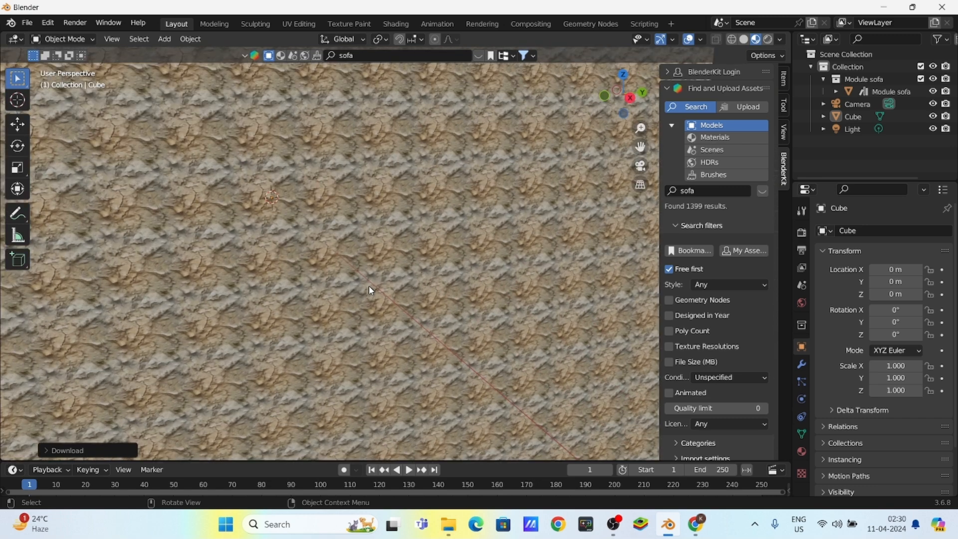
{"action": "scroll", "coordinate": [369, 289], "scroll_direction": "down", "scroll_amount": 6}
{"action": "middle_click_drag", "start_coordinate": [429, 233], "coordinate": [331, 241]}
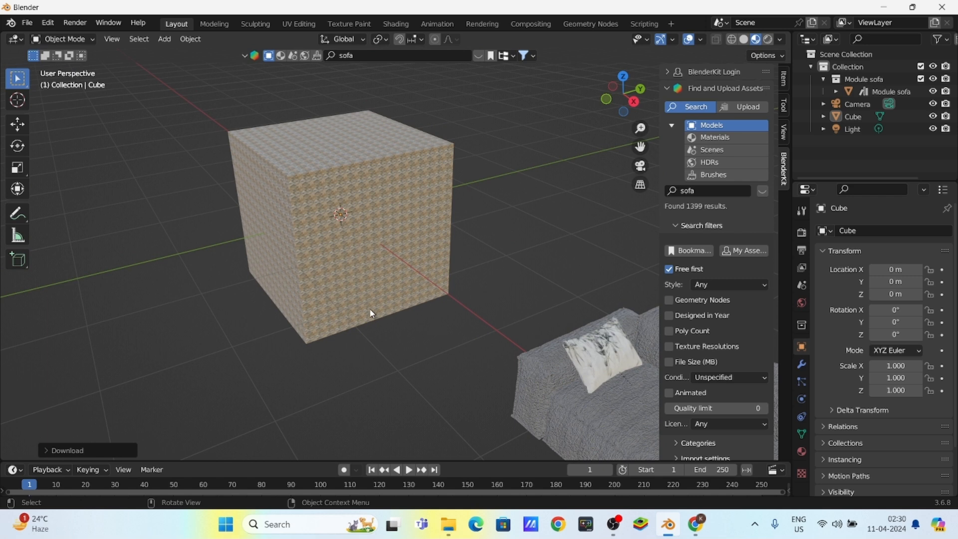
{"action": "scroll", "coordinate": [355, 278], "scroll_direction": "down", "scroll_amount": 3}
{"action": "middle_click_drag", "start_coordinate": [472, 346], "coordinate": [384, 290], "text": "shift"}
{"action": "scroll", "coordinate": [516, 325], "scroll_direction": "up", "scroll_amount": 3}
{"action": "middle_click_drag", "start_coordinate": [431, 363], "coordinate": [477, 243]}
{"action": "scroll", "coordinate": [487, 367], "scroll_direction": "up", "scroll_amount": 2}
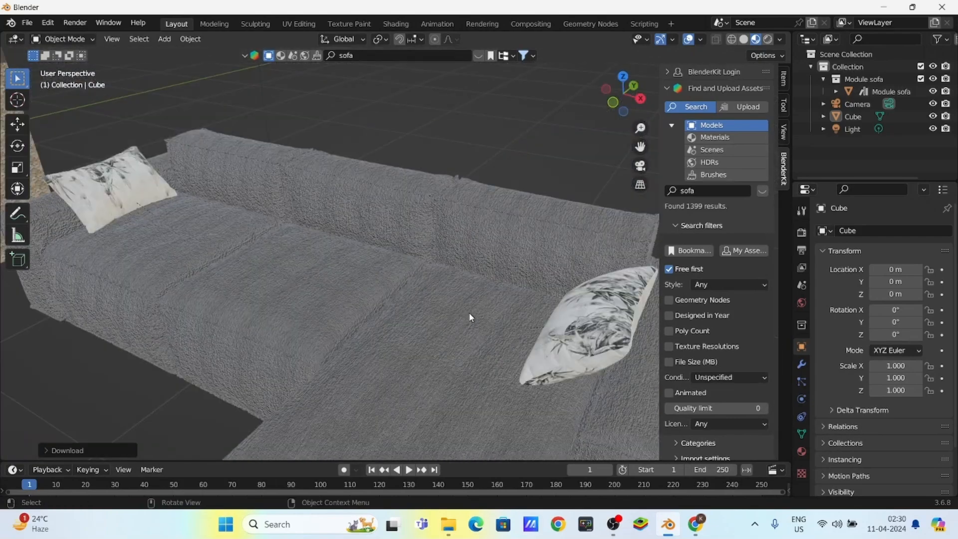
{"action": "scroll", "coordinate": [307, 283], "scroll_direction": "down", "scroll_amount": 5}
{"action": "middle_click_drag", "start_coordinate": [306, 282], "coordinate": [292, 315]}
{"action": "middle_click_drag", "start_coordinate": [370, 305], "coordinate": [434, 216]}
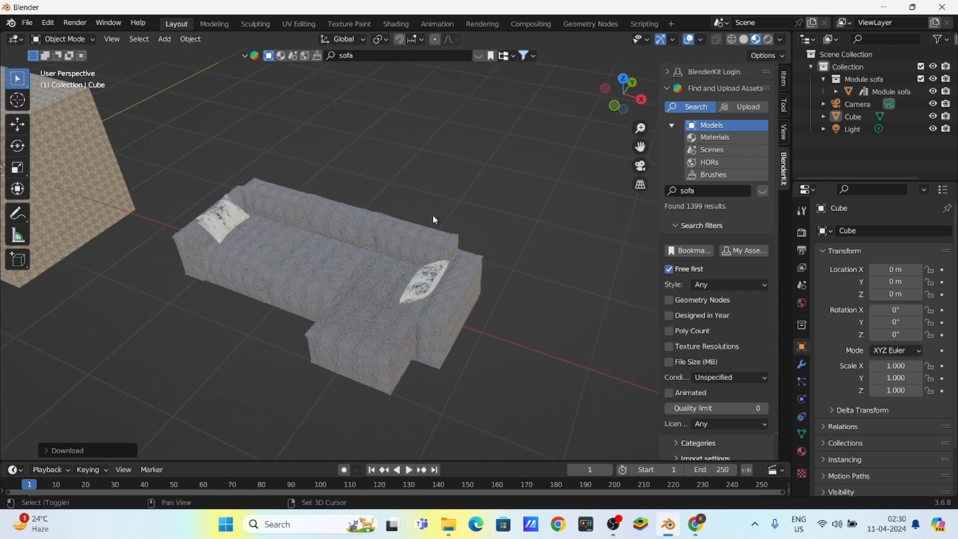
- Search the BlenderKit materials for sofa, look over the results, and check which search filters are available for materials
{"action": "left_click", "coordinate": [280, 59]}
{"action": "left_click", "coordinate": [377, 56]}
{"action": "type", "text": "sofa"}
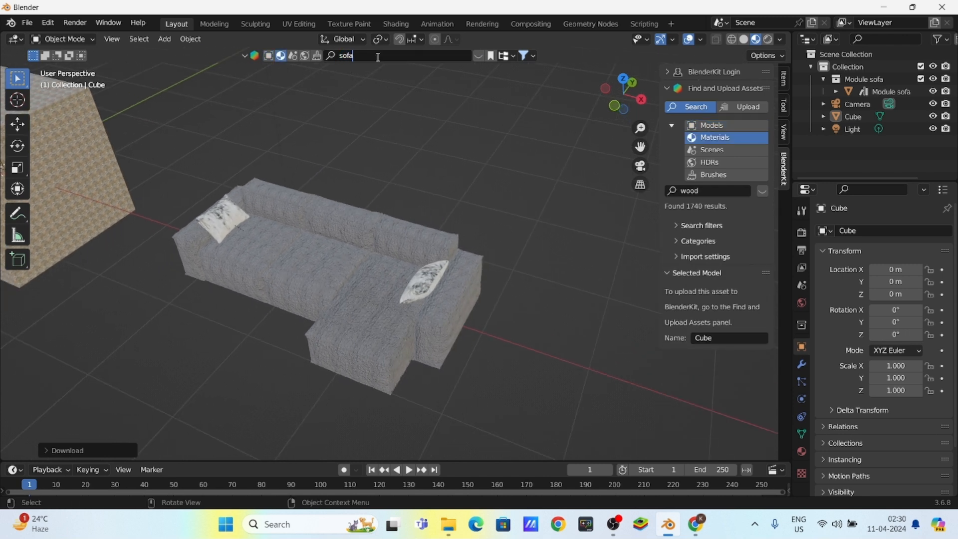
{"action": "key", "text": "Return"}
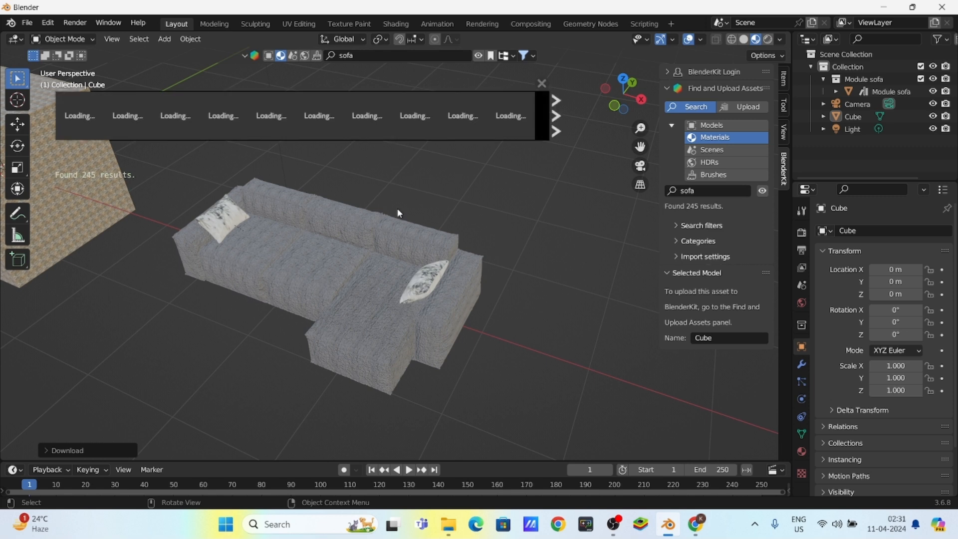
{"action": "mouse_move", "coordinate": [276, 129]}
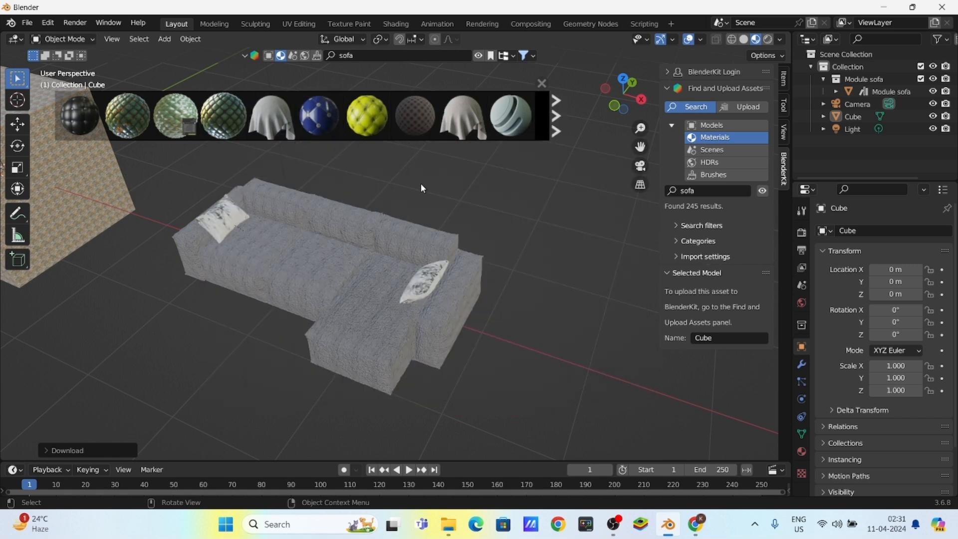
{"action": "left_click", "coordinate": [537, 81]}
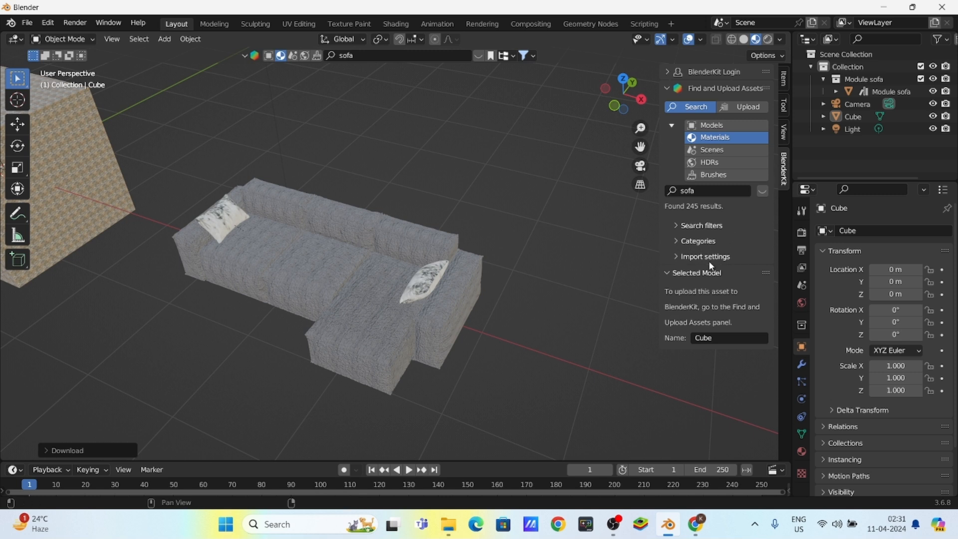
{"action": "left_click", "coordinate": [685, 225]}
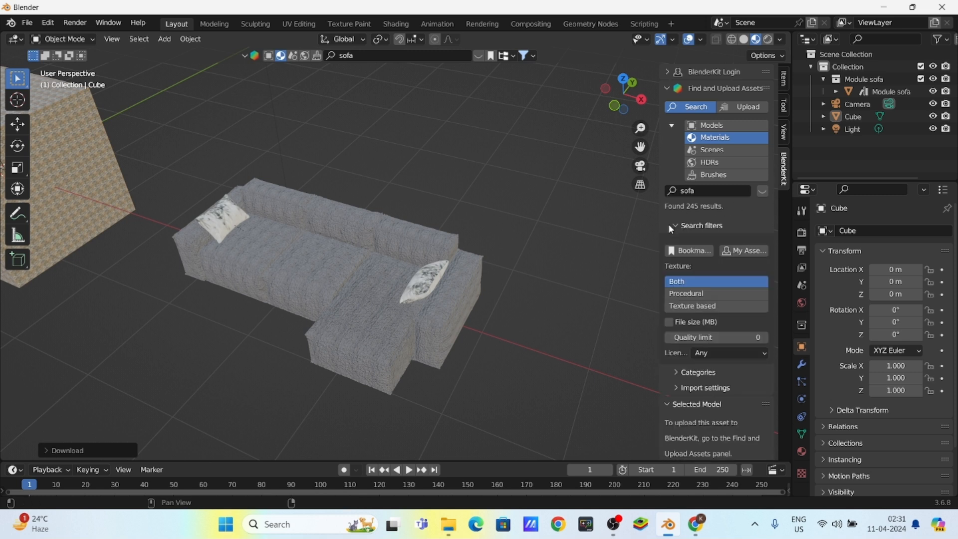
{"action": "left_click", "coordinate": [674, 226]}
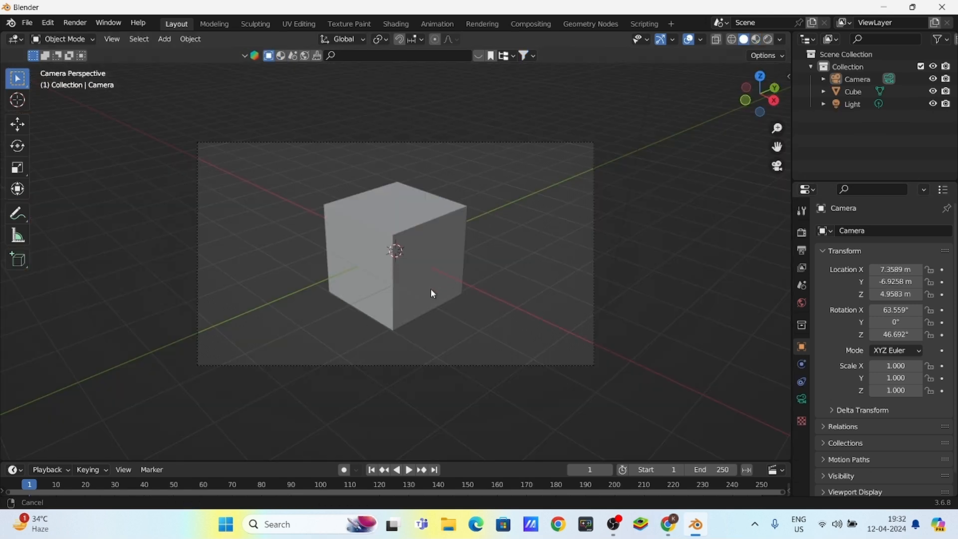
- Select the camera and leave the camera view to see the camera, cube and light in the scene
{"action": "scroll", "coordinate": [433, 286], "scroll_direction": "up", "scroll_amount": 3}
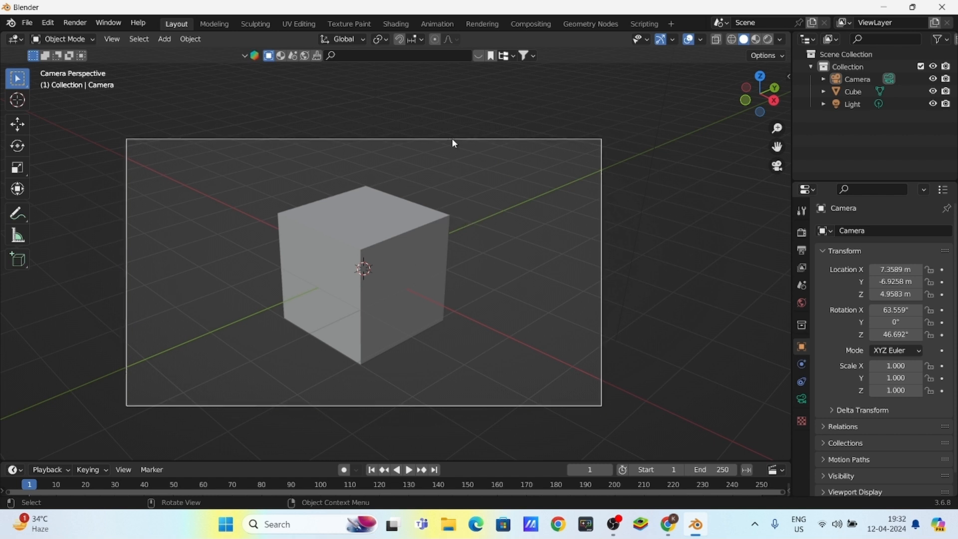
{"action": "left_click", "coordinate": [451, 139]}
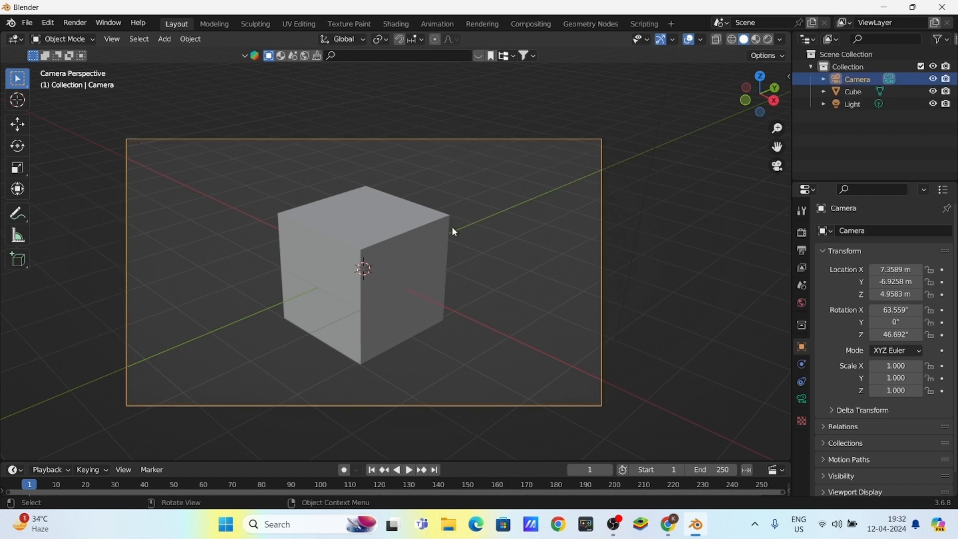
{"action": "key", "text": "KP_0"}
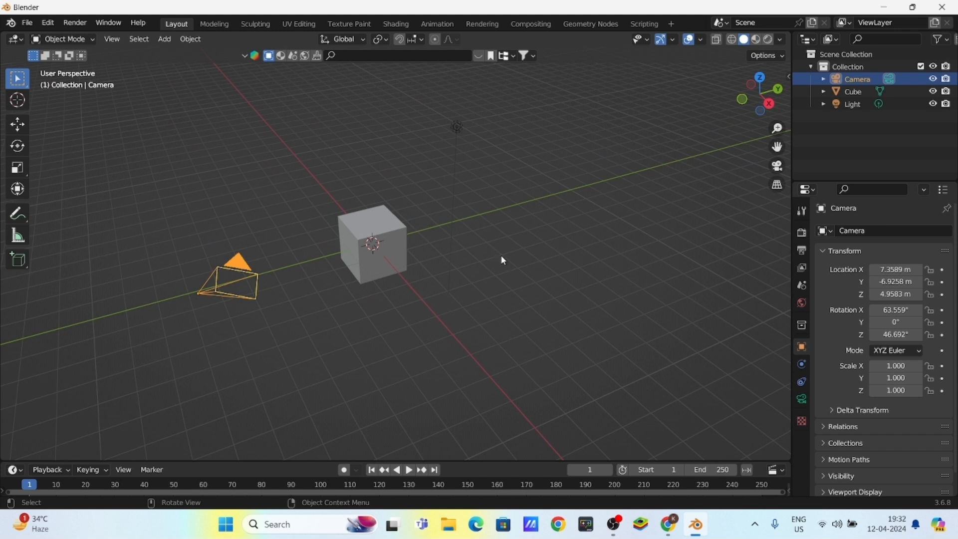
{"action": "middle_click_drag", "start_coordinate": [481, 250], "coordinate": [473, 305]}
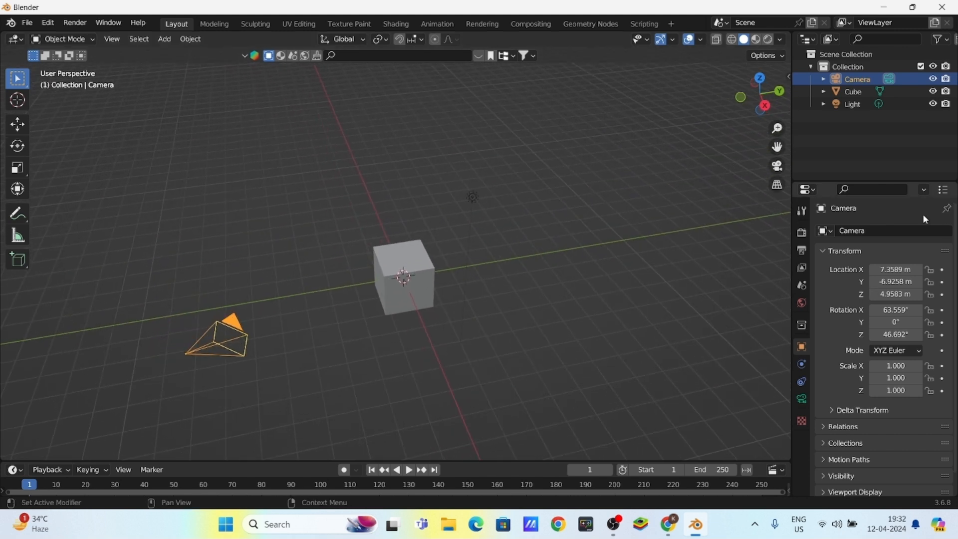
- Set the scene's render engine to Cycles and its render device to GPU Compute
{"action": "left_click", "coordinate": [804, 235]}
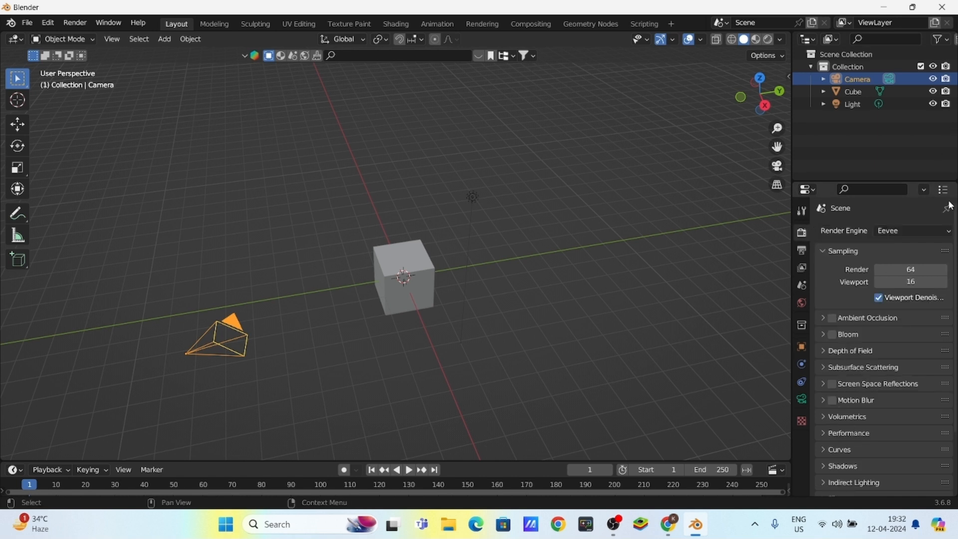
{"action": "left_click", "coordinate": [926, 233]}
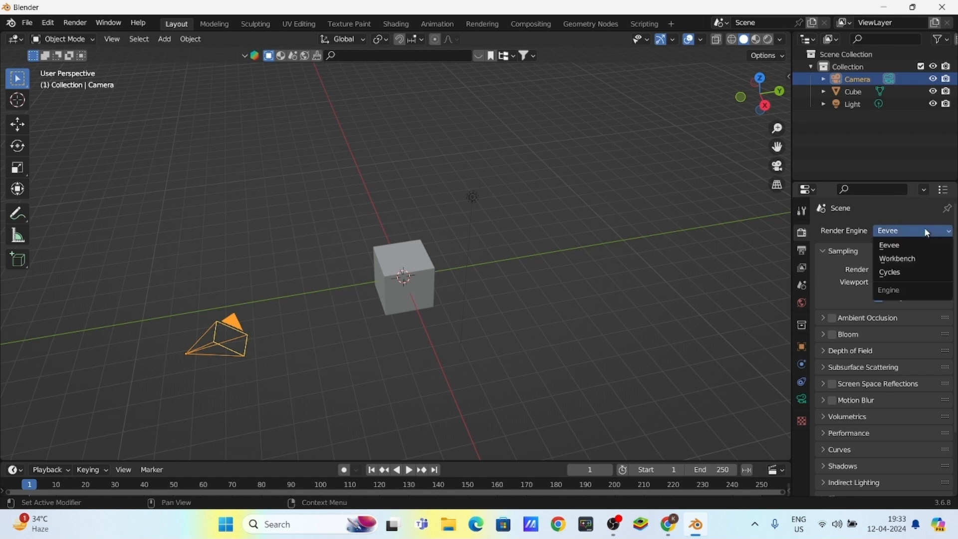
{"action": "left_click", "coordinate": [909, 272]}
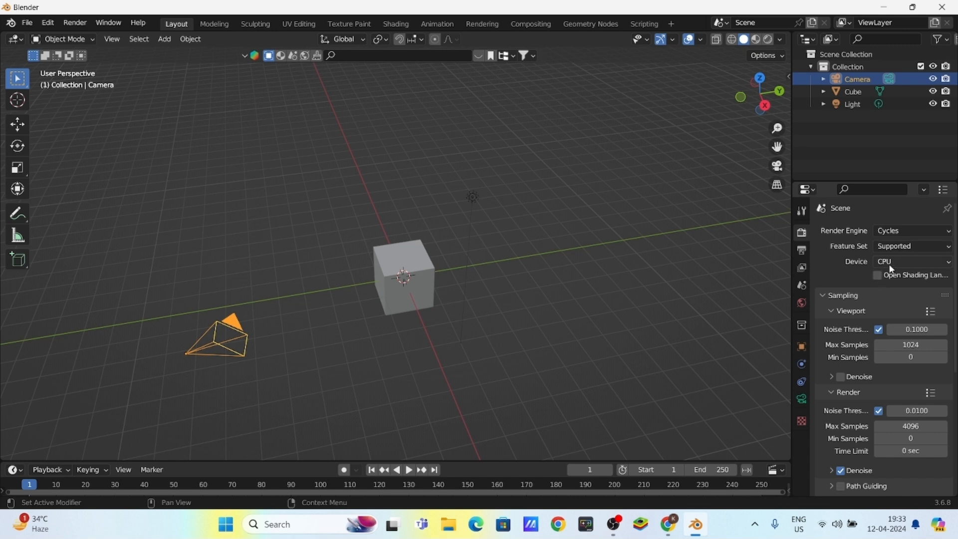
{"action": "left_click", "coordinate": [918, 261]}
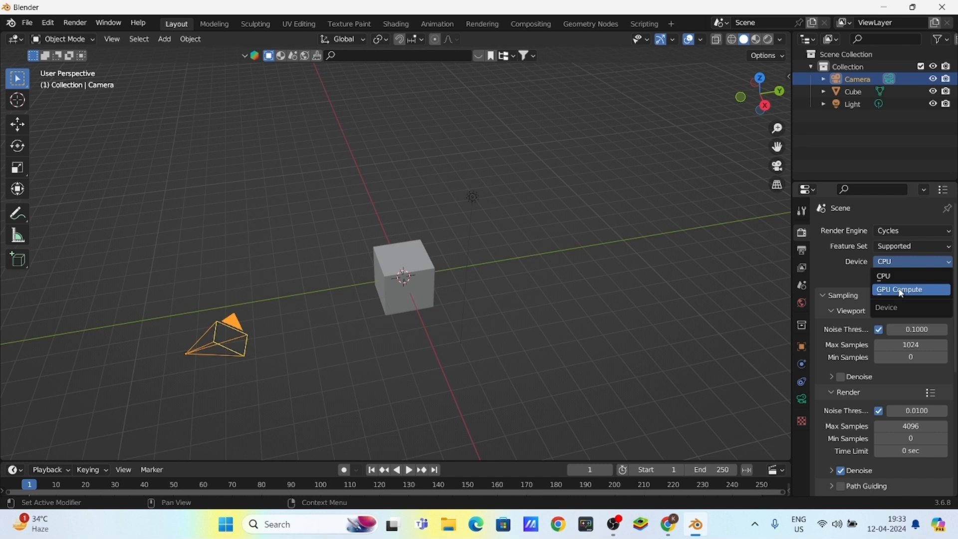
{"action": "left_click", "coordinate": [900, 291]}
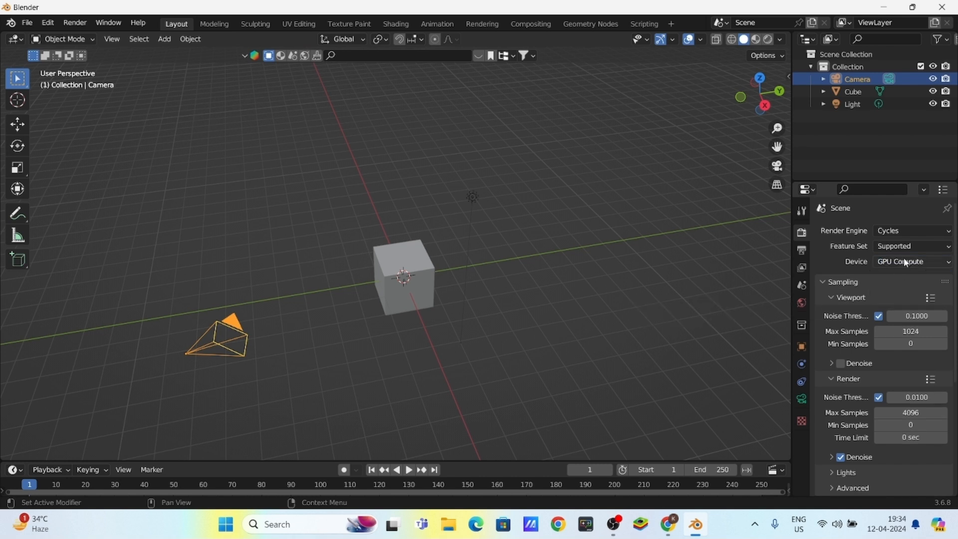
{"action": "left_click", "coordinate": [900, 264]}
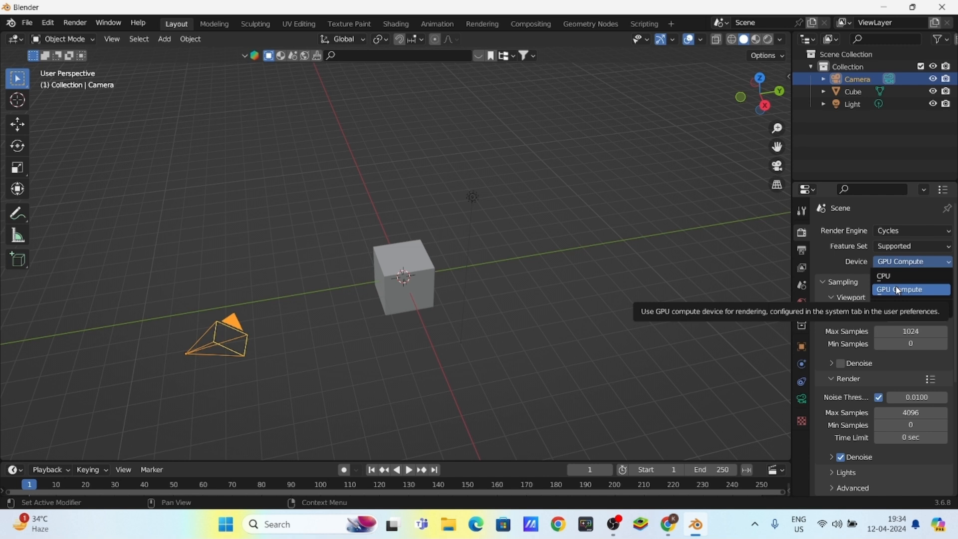
{"action": "left_click", "coordinate": [896, 288]}
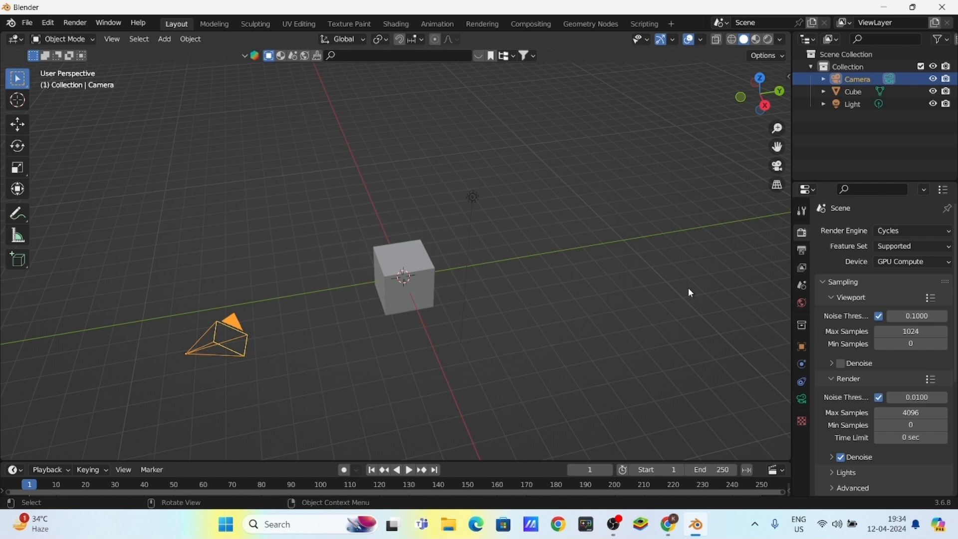
- Enable denoising for the viewport and set the viewport's max samples to 8
{"action": "middle_click_drag", "start_coordinate": [377, 347], "coordinate": [399, 313]}
{"action": "middle_click_drag", "start_coordinate": [235, 333], "coordinate": [316, 320]}
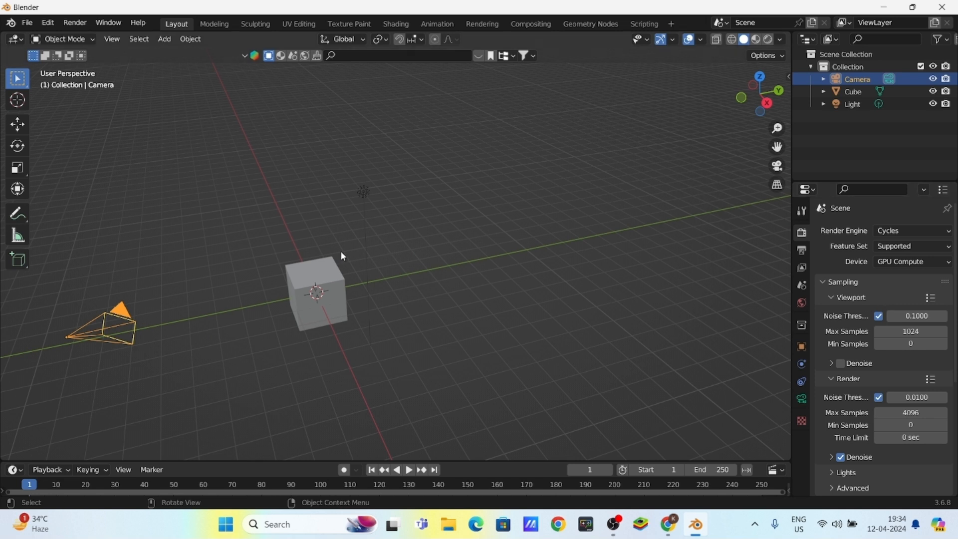
{"action": "middle_click_drag", "start_coordinate": [468, 314], "coordinate": [574, 277]}
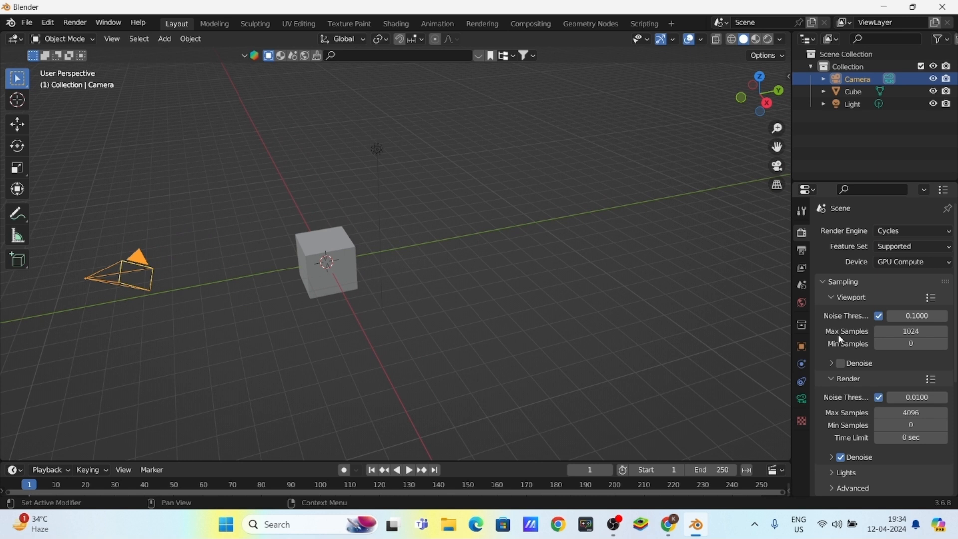
{"action": "scroll", "coordinate": [845, 359], "scroll_direction": "down", "scroll_amount": 1}
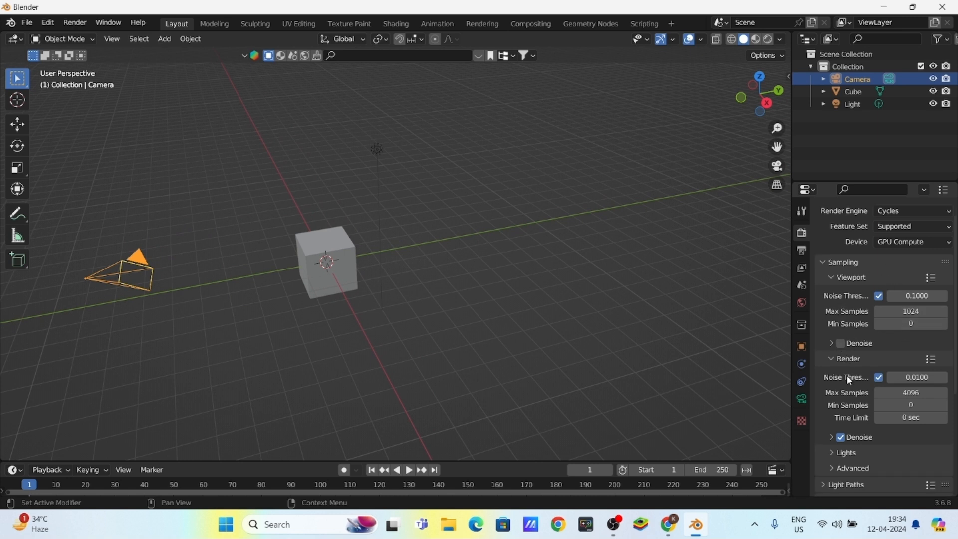
{"action": "left_click", "coordinate": [840, 342]}
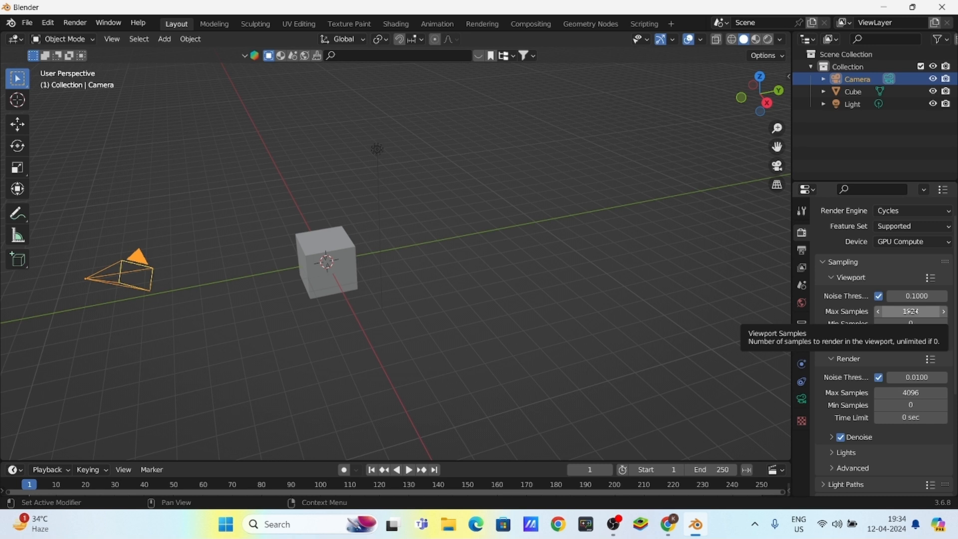
{"action": "left_click", "coordinate": [909, 311]}
{"action": "type", "text": "8"}
{"action": "key", "text": "Return"}
- Set the max samples for the final render to 48
{"action": "left_click", "coordinate": [918, 393]}
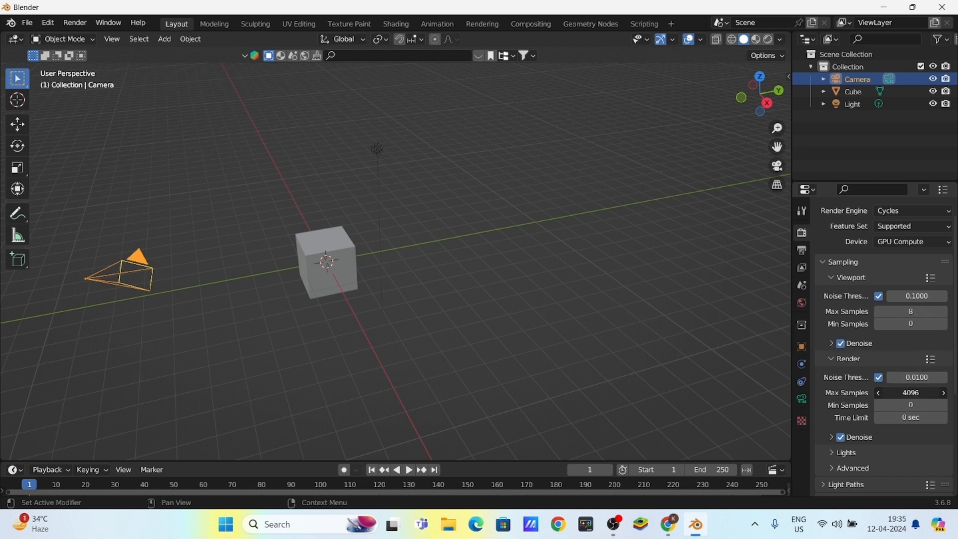
{"action": "type", "text": "30"}
{"action": "key", "text": "Return"}
{"action": "left_click", "coordinate": [916, 391]}
{"action": "type", "text": "48"}
{"action": "key", "text": "Return"}
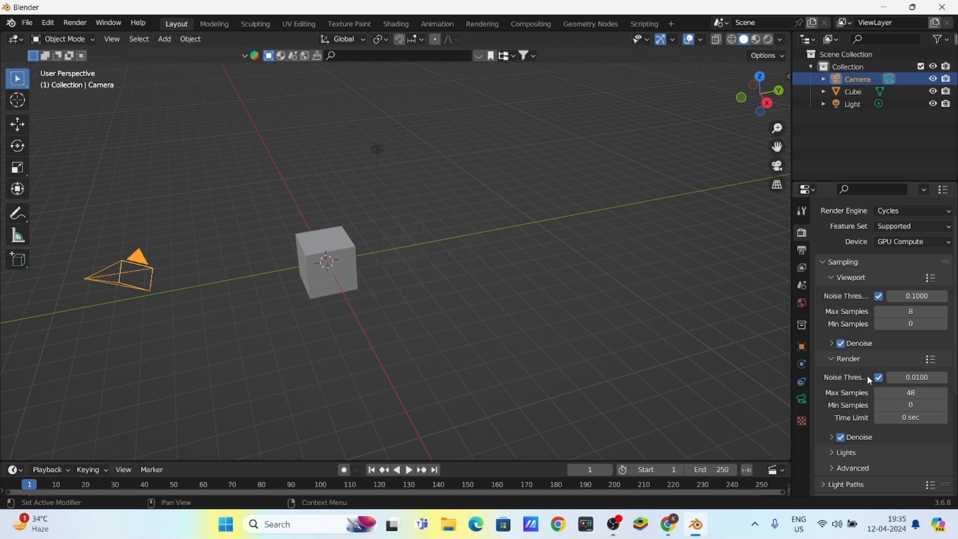
- Enable the Simplify option in the Cycles render settings
{"action": "scroll", "coordinate": [850, 358], "scroll_direction": "down", "scroll_amount": 4}
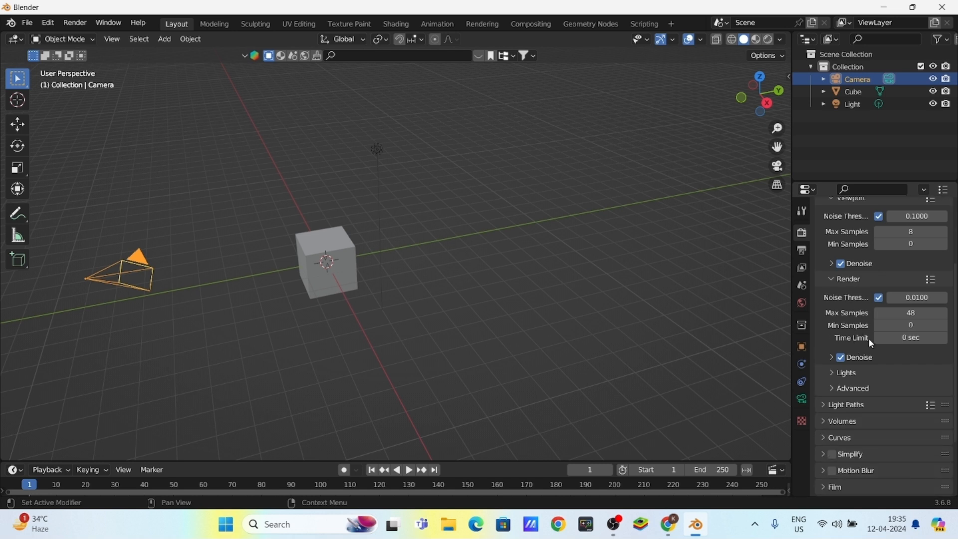
{"action": "scroll", "coordinate": [845, 328], "scroll_direction": "down", "scroll_amount": 1}
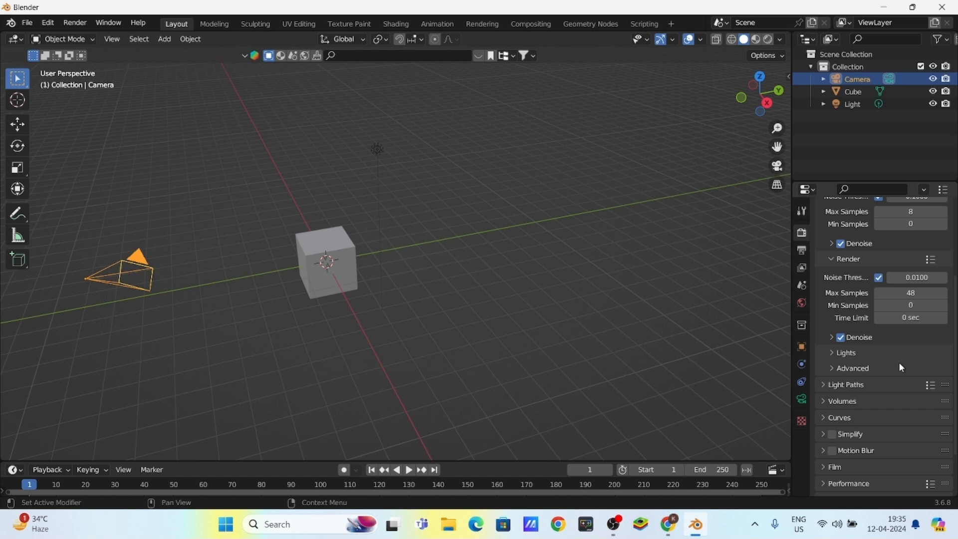
{"action": "scroll", "coordinate": [854, 361], "scroll_direction": "down", "scroll_amount": 3}
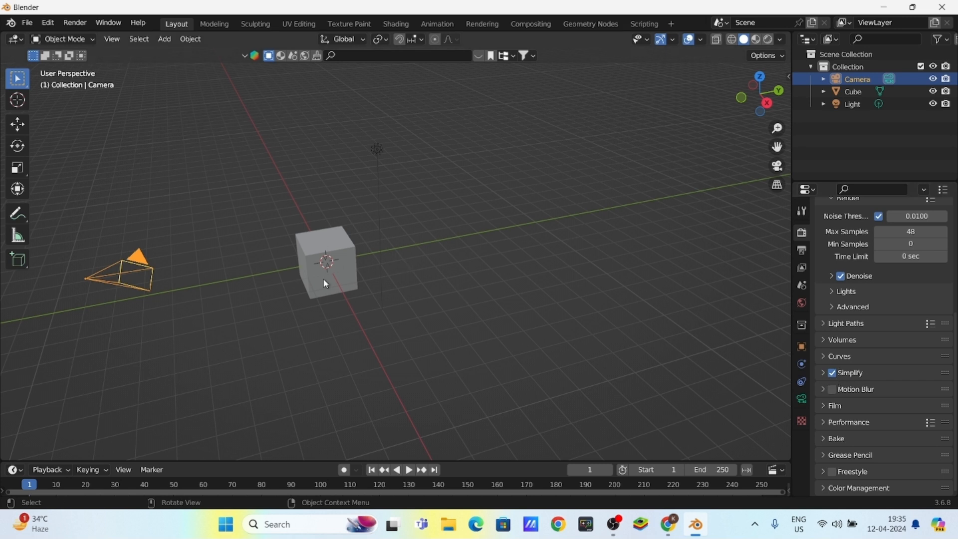
{"action": "middle_click_drag", "start_coordinate": [362, 261], "coordinate": [403, 294], "text": "shift"}
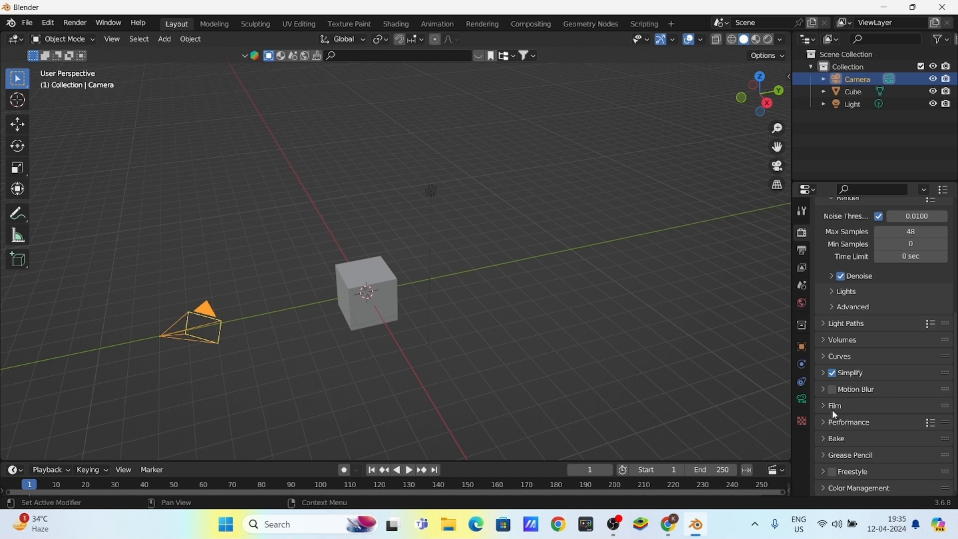
- Enable Persistent Data for the final render in the Performance settings, and collapse that section
{"action": "left_click", "coordinate": [824, 422]}
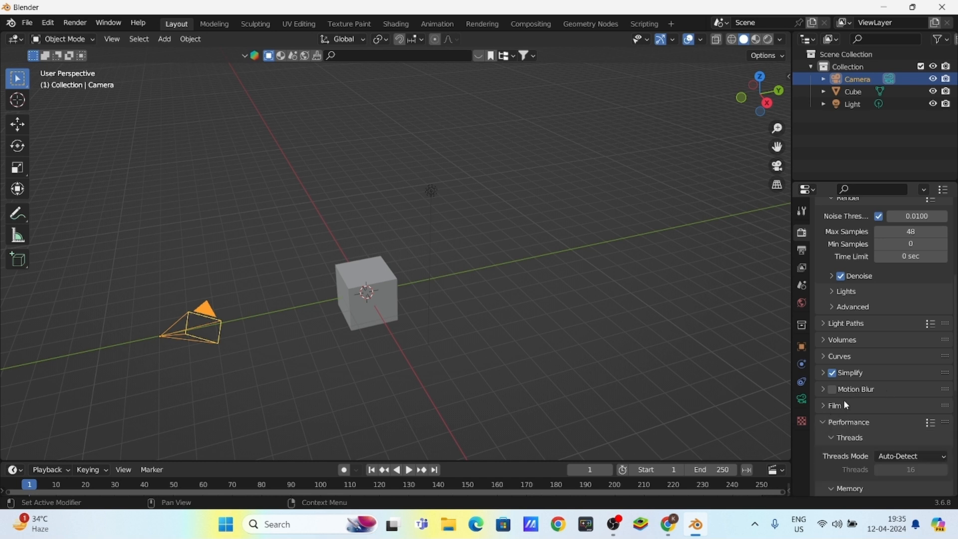
{"action": "scroll", "coordinate": [843, 399], "scroll_direction": "down", "scroll_amount": 4}
{"action": "scroll", "coordinate": [846, 405], "scroll_direction": "down", "scroll_amount": 2}
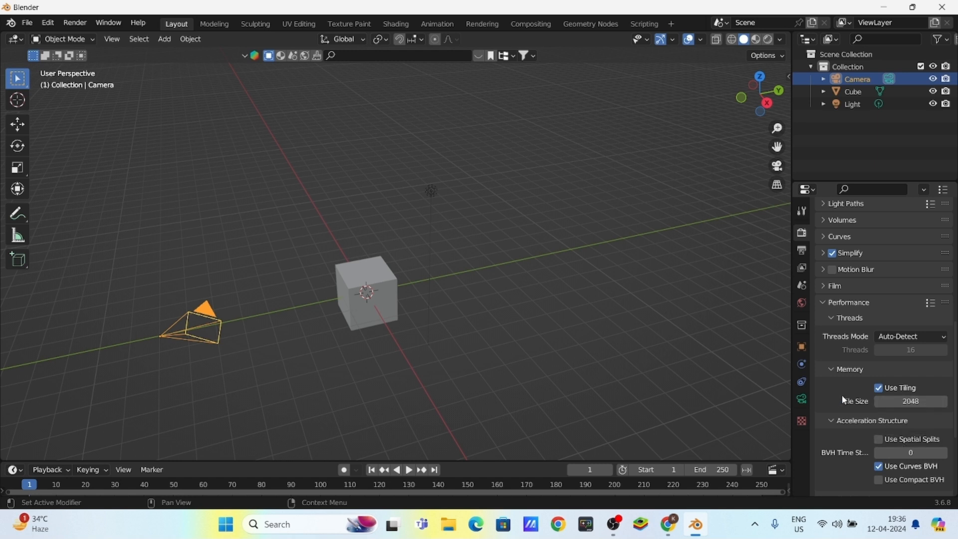
{"action": "scroll", "coordinate": [840, 384], "scroll_direction": "down", "scroll_amount": 2}
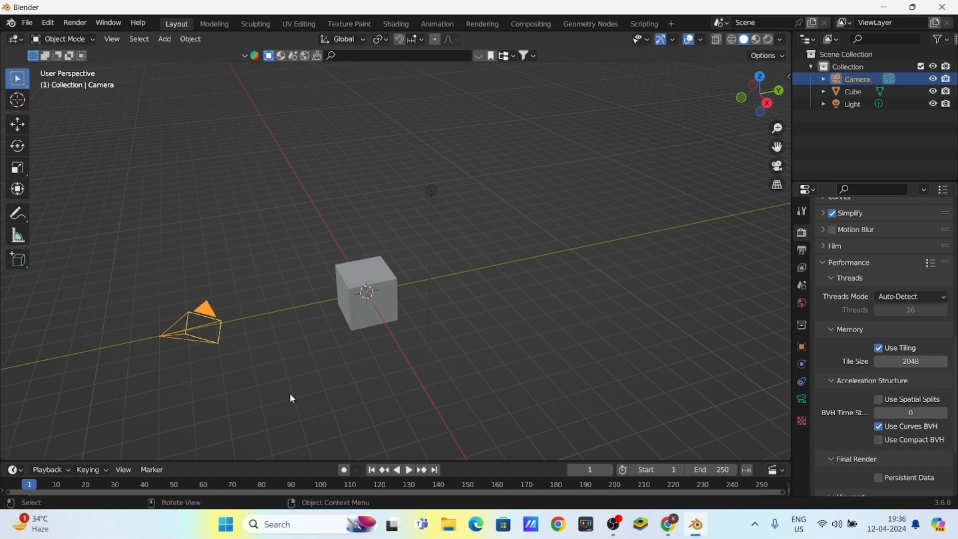
{"action": "scroll", "coordinate": [845, 369], "scroll_direction": "down", "scroll_amount": 1}
{"action": "scroll", "coordinate": [848, 374], "scroll_direction": "down", "scroll_amount": 4}
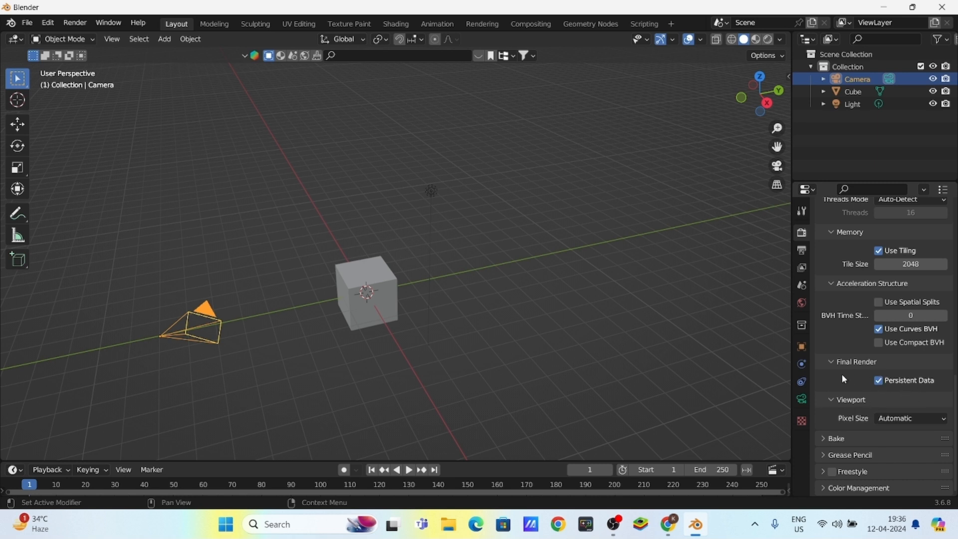
{"action": "scroll", "coordinate": [836, 368], "scroll_direction": "up", "scroll_amount": 4}
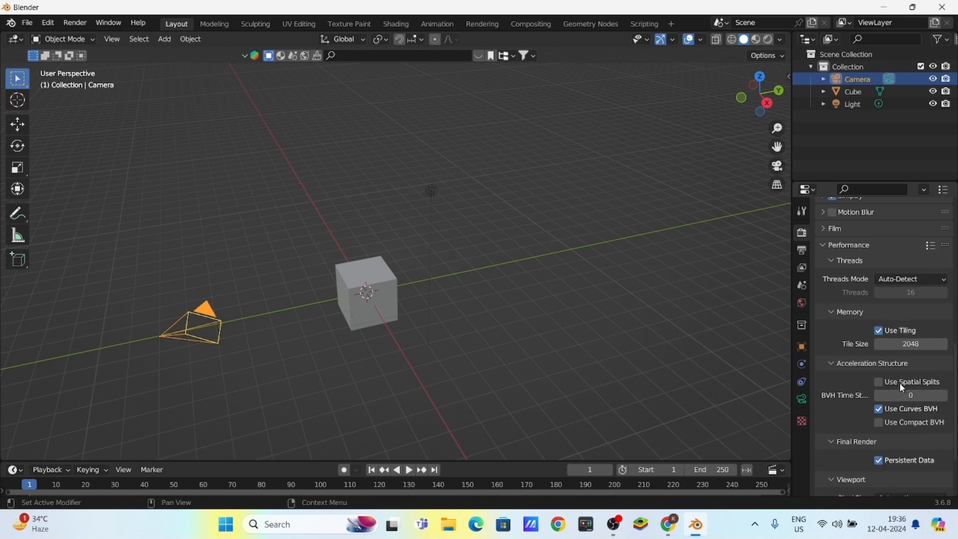
{"action": "left_click", "coordinate": [819, 245]}
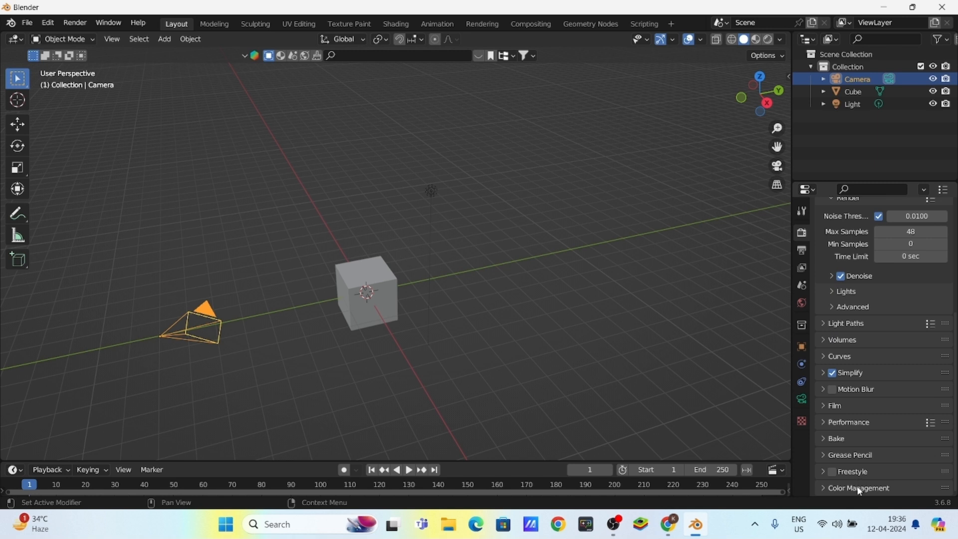
- Set the Look to High Contrast in the render's Color Management settings
{"action": "left_click", "coordinate": [831, 489]}
{"action": "scroll", "coordinate": [867, 419], "scroll_direction": "down", "scroll_amount": 5}
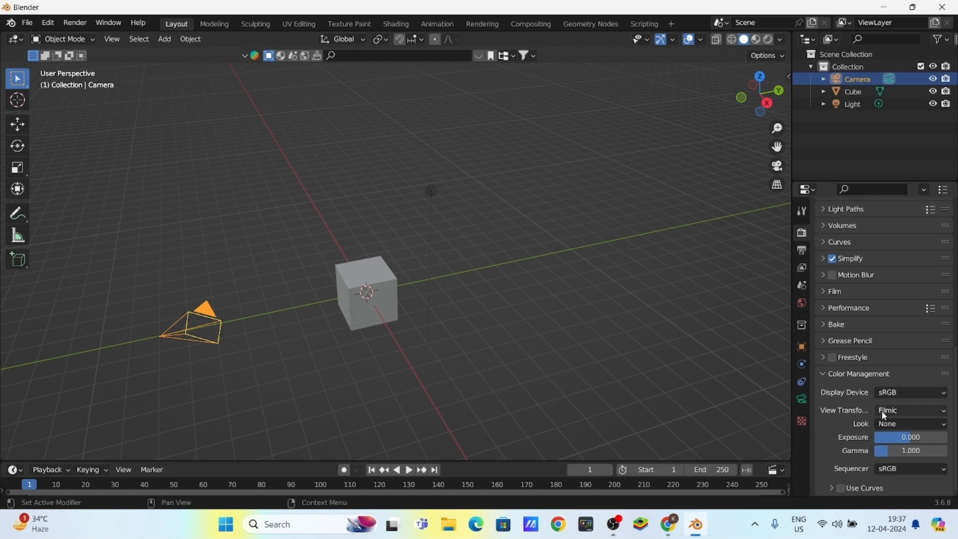
{"action": "left_click", "coordinate": [892, 424]}
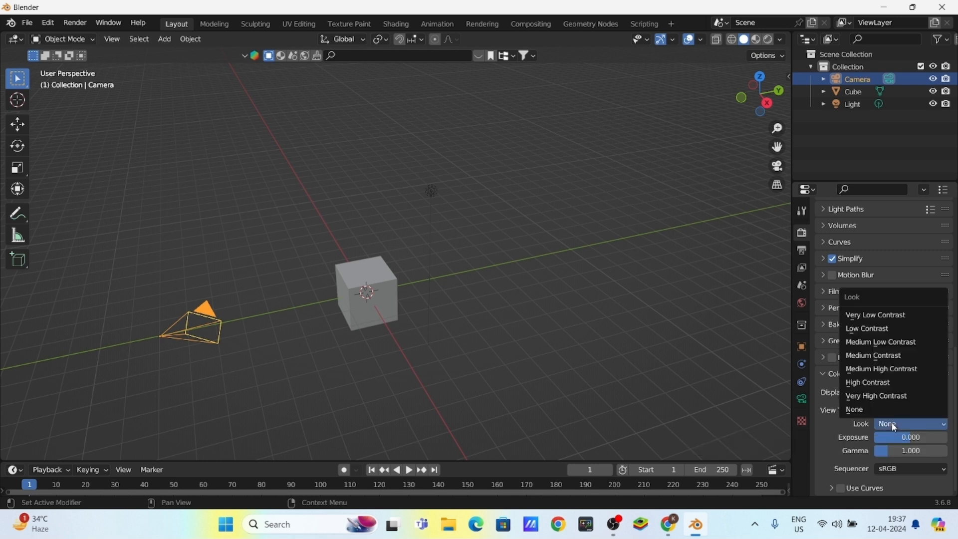
{"action": "left_click", "coordinate": [877, 385]}
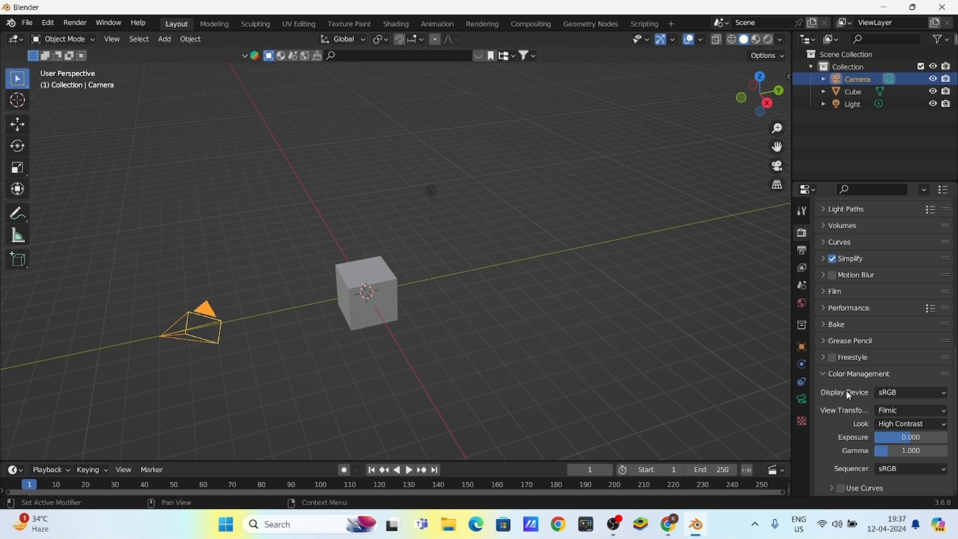
- Review the format, frame range and file settings in the Output properties, and set the PNG color depth to 16
{"action": "scroll", "coordinate": [846, 358], "scroll_direction": "up", "scroll_amount": 3}
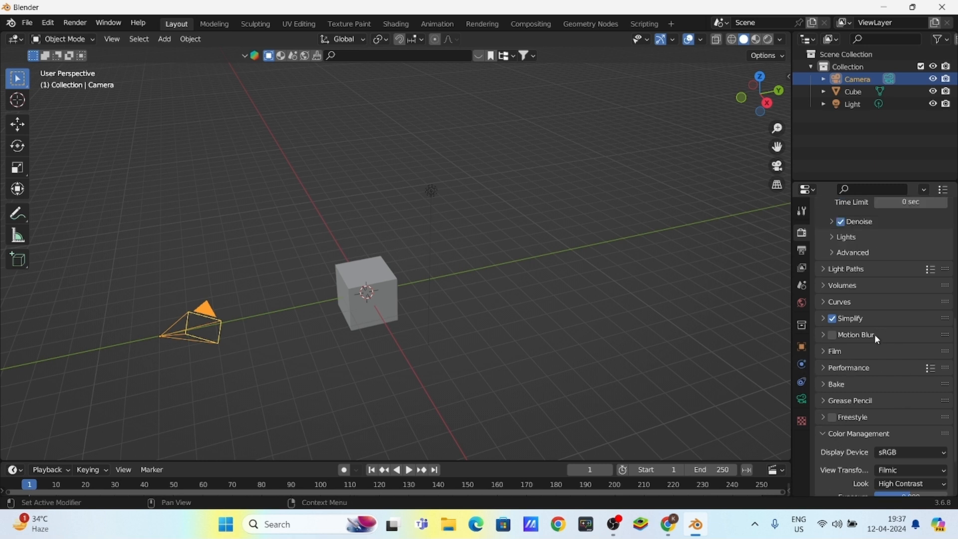
{"action": "scroll", "coordinate": [874, 349], "scroll_direction": "up", "scroll_amount": 4}
{"action": "scroll", "coordinate": [879, 328], "scroll_direction": "up", "scroll_amount": 4}
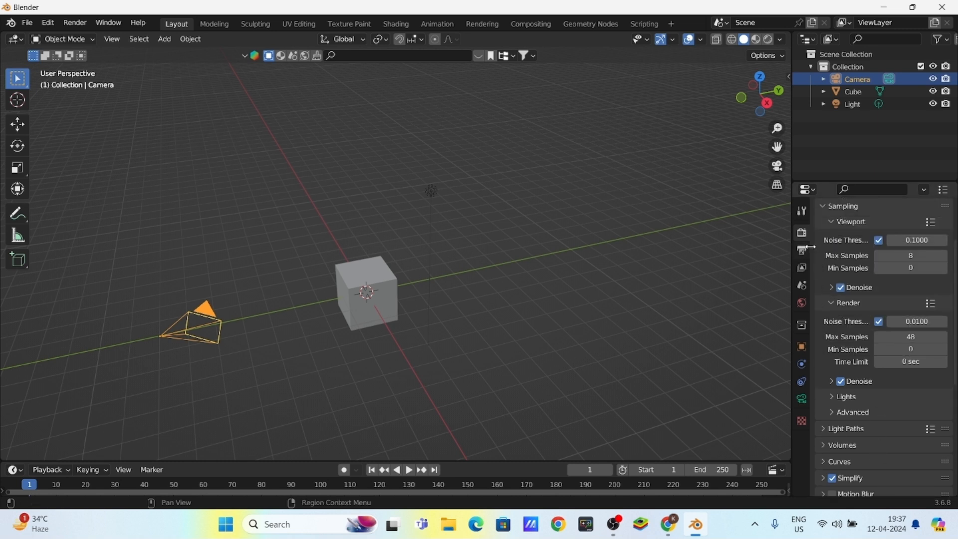
{"action": "left_click", "coordinate": [802, 251]}
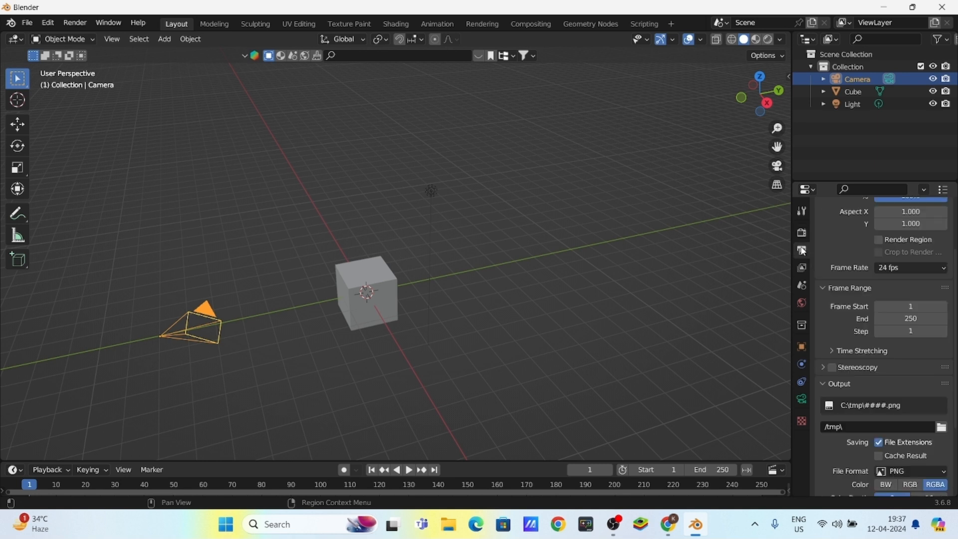
{"action": "scroll", "coordinate": [864, 339], "scroll_direction": "up", "scroll_amount": 4}
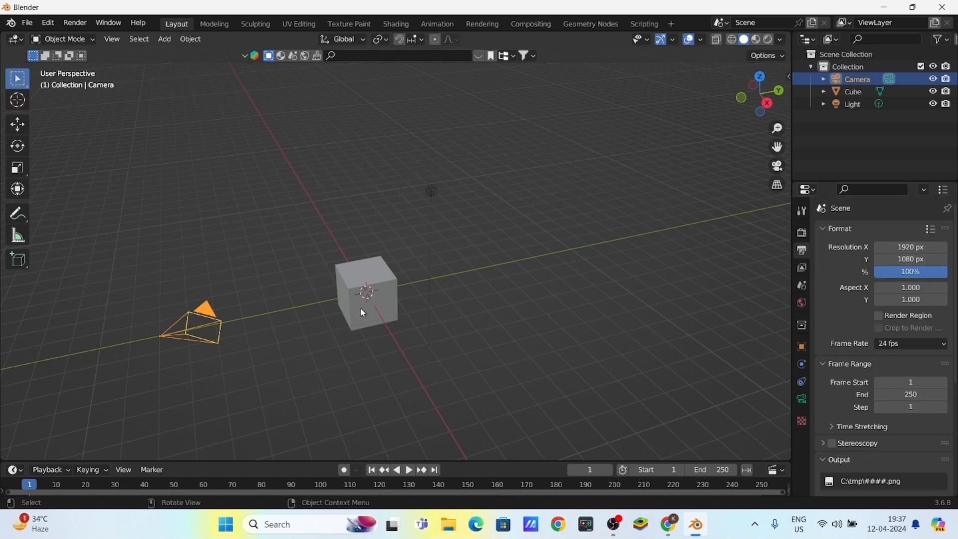
{"action": "middle_click_drag", "start_coordinate": [363, 333], "coordinate": [399, 329]}
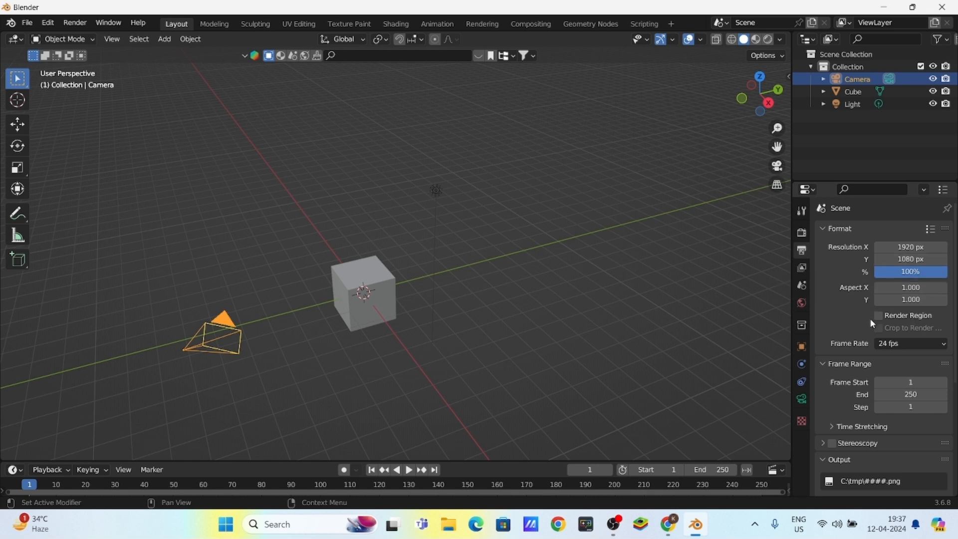
{"action": "scroll", "coordinate": [854, 289], "scroll_direction": "down", "scroll_amount": 2}
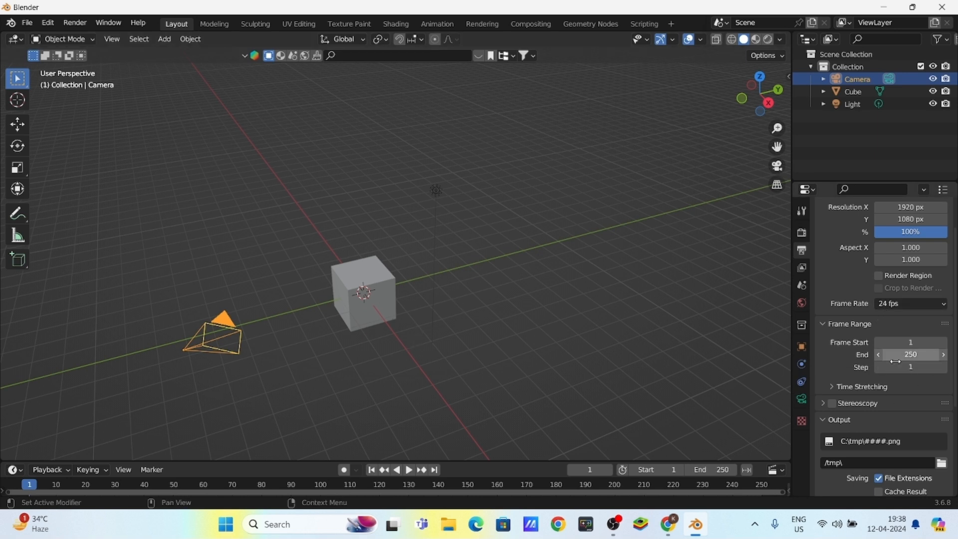
{"action": "scroll", "coordinate": [857, 344], "scroll_direction": "down", "scroll_amount": 6}
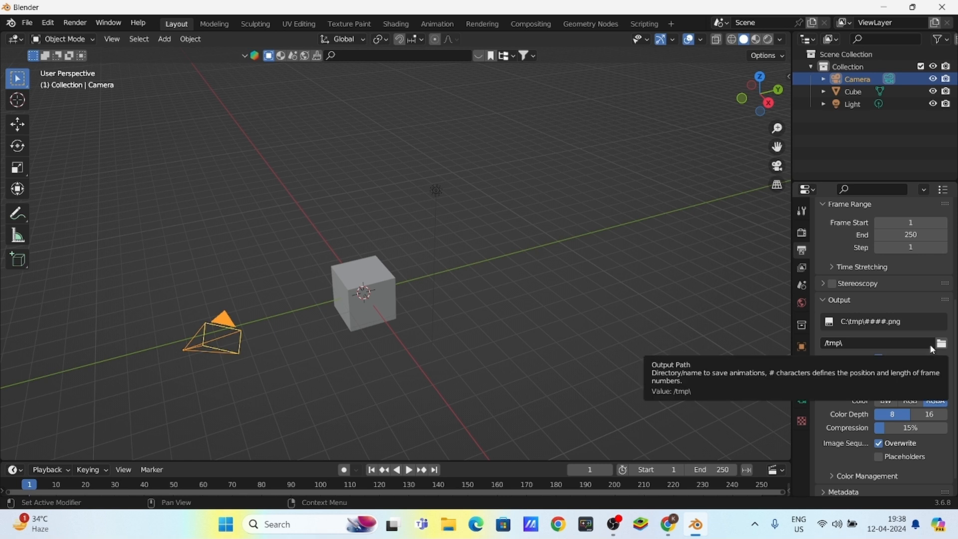
{"action": "scroll", "coordinate": [836, 349], "scroll_direction": "down", "scroll_amount": 1}
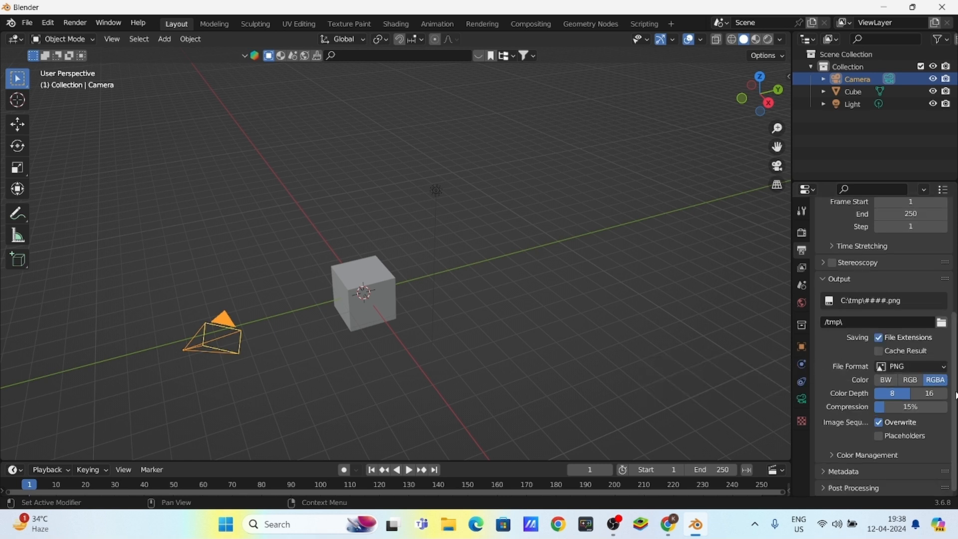
{"action": "left_click", "coordinate": [921, 396]}
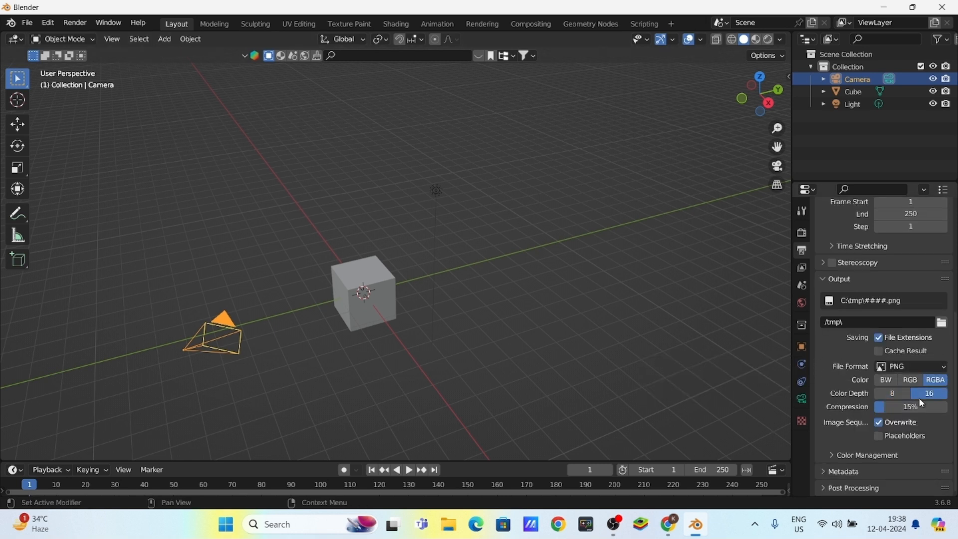
- Inspect the output's Color Management options, and compare the Render properties with the Output properties
{"action": "left_click", "coordinate": [834, 452]}
{"action": "scroll", "coordinate": [878, 453], "scroll_direction": "down", "scroll_amount": 4}
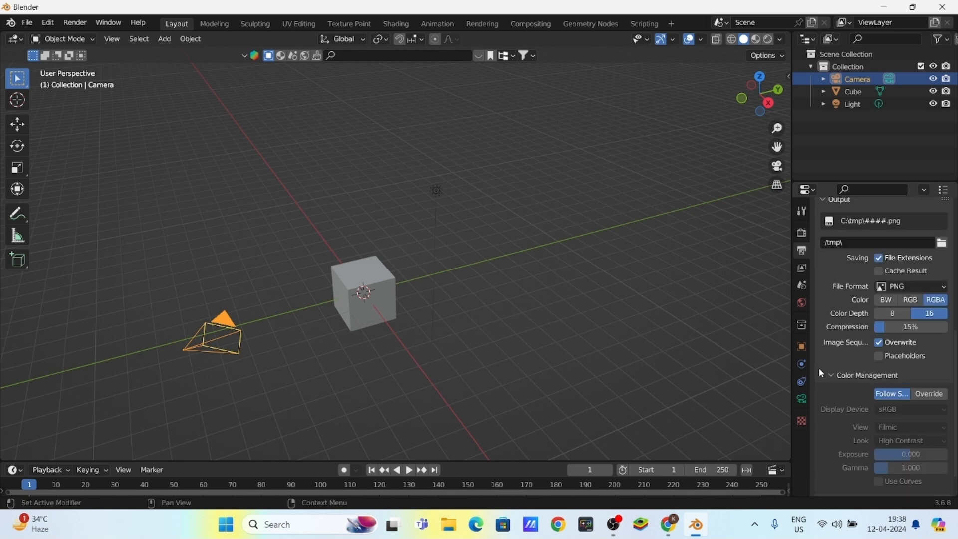
{"action": "left_click", "coordinate": [833, 377]}
{"action": "scroll", "coordinate": [833, 377], "scroll_direction": "up", "scroll_amount": 4}
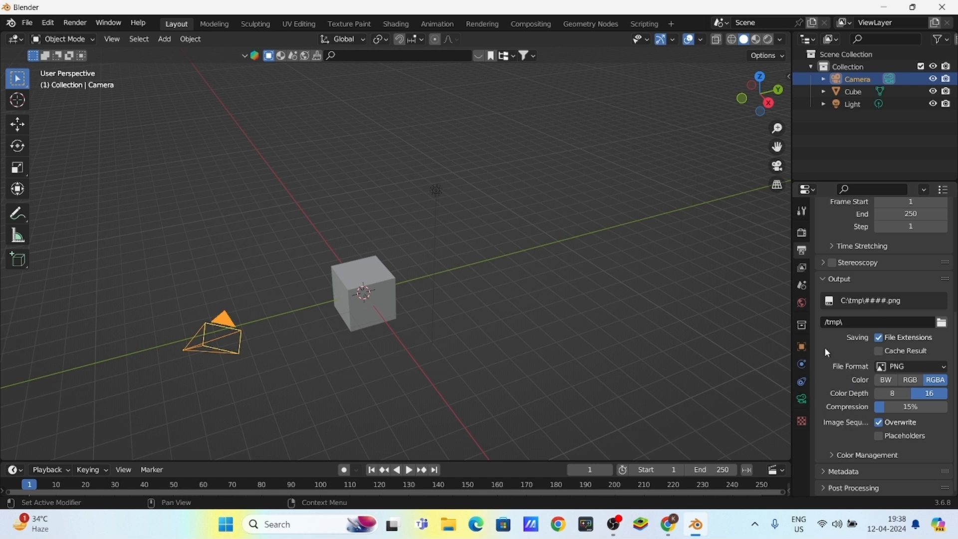
{"action": "scroll", "coordinate": [825, 367], "scroll_direction": "up", "scroll_amount": 1}
{"action": "left_click", "coordinate": [802, 233]}
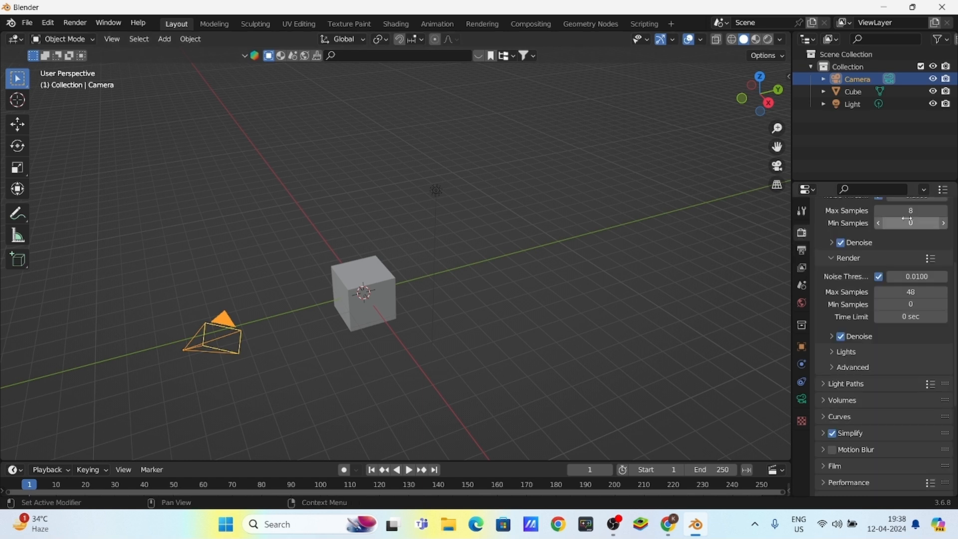
{"action": "left_click", "coordinate": [800, 250]}
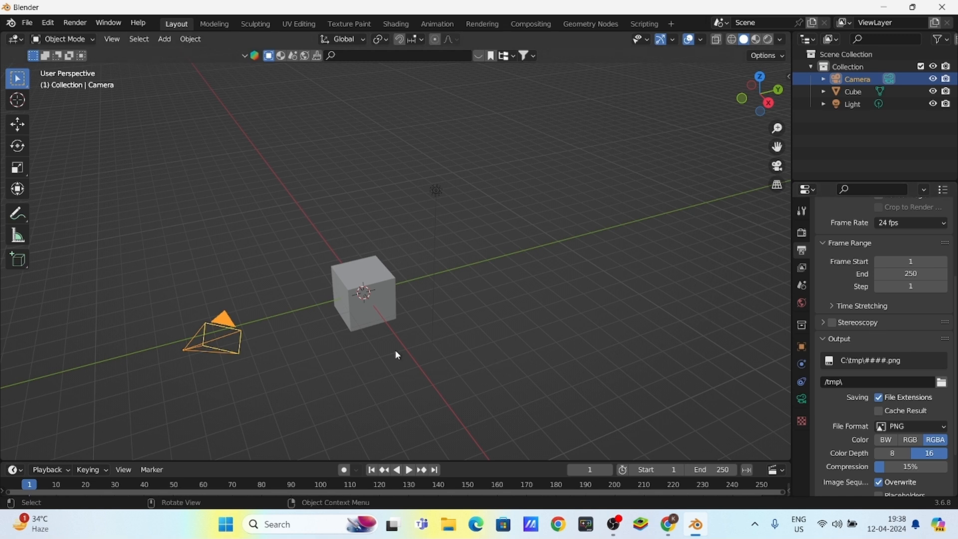
- Examine the camera, light and cube in the scene from several angles, selecting the light and the cube in turn
{"action": "middle_click_drag", "start_coordinate": [359, 360], "coordinate": [429, 292]}
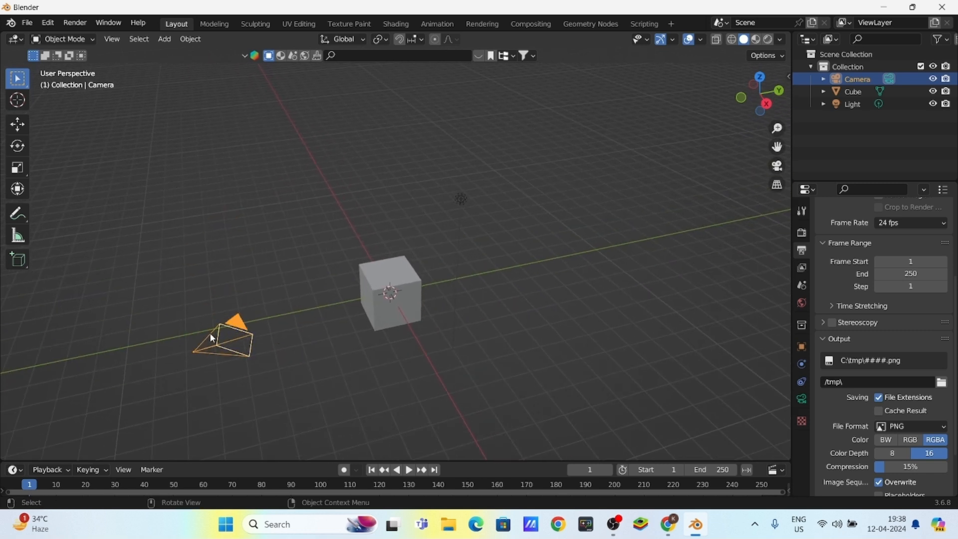
{"action": "middle_click_drag", "start_coordinate": [349, 331], "coordinate": [443, 325]}
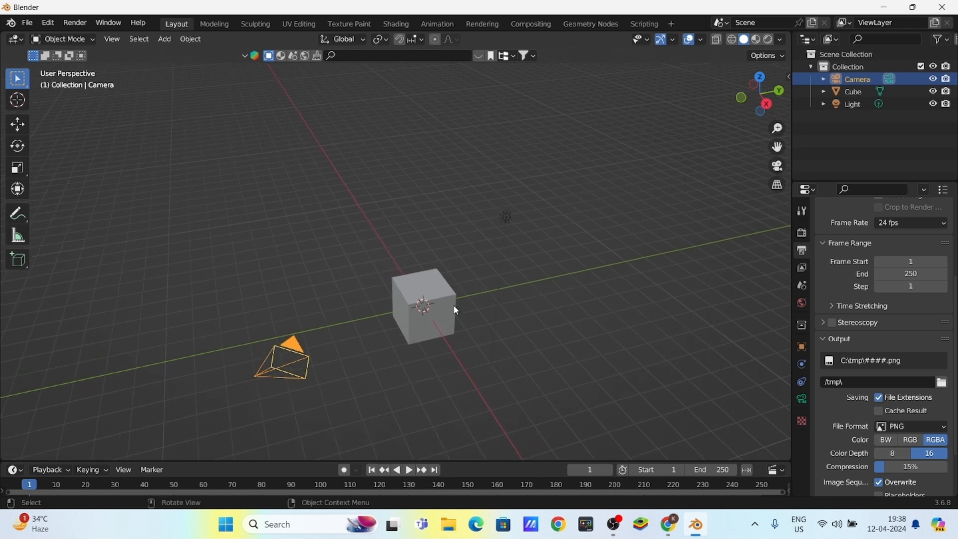
{"action": "middle_click_drag", "start_coordinate": [455, 290], "coordinate": [441, 304]}
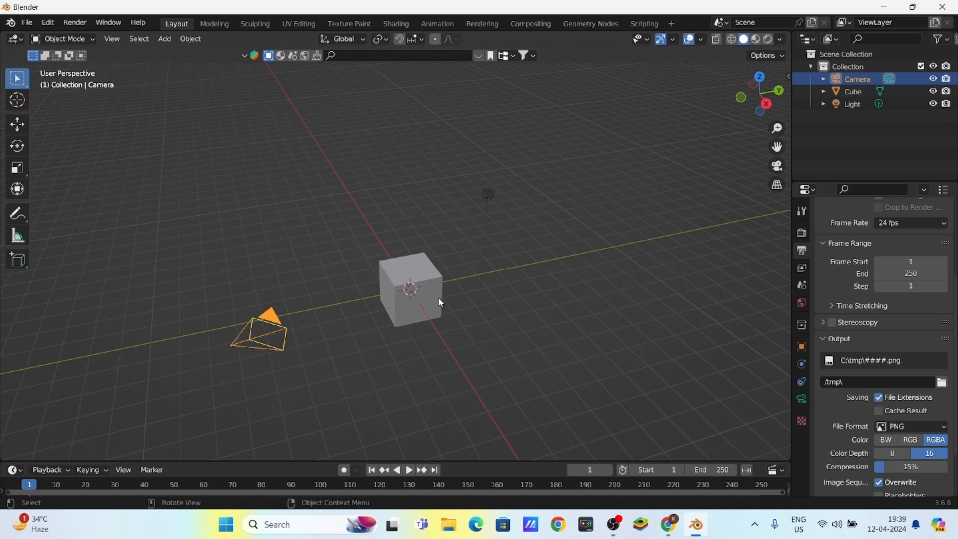
{"action": "left_click", "coordinate": [488, 200]}
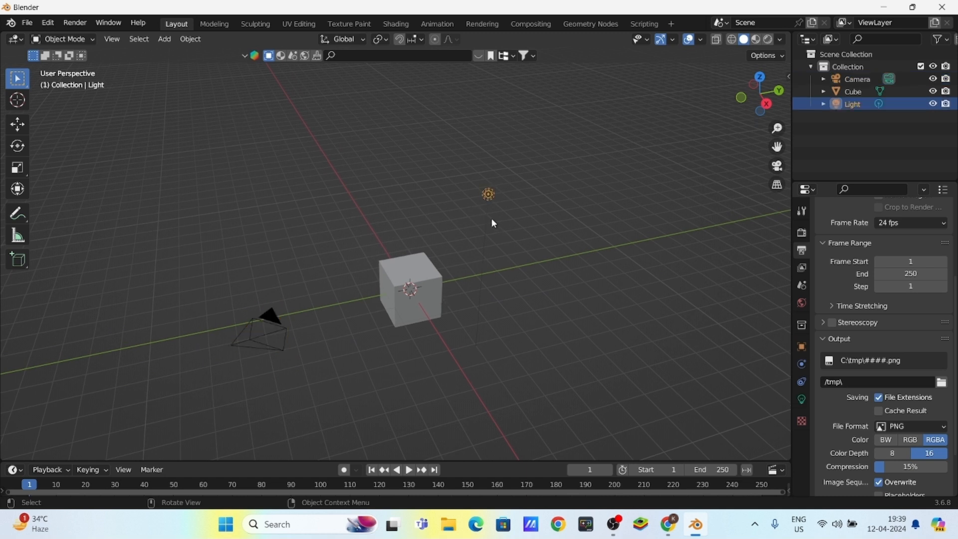
{"action": "middle_click_drag", "start_coordinate": [492, 219], "coordinate": [480, 260]}
{"action": "middle_click_drag", "start_coordinate": [424, 340], "coordinate": [452, 301]}
{"action": "middle_click_drag", "start_coordinate": [437, 248], "coordinate": [491, 210]}
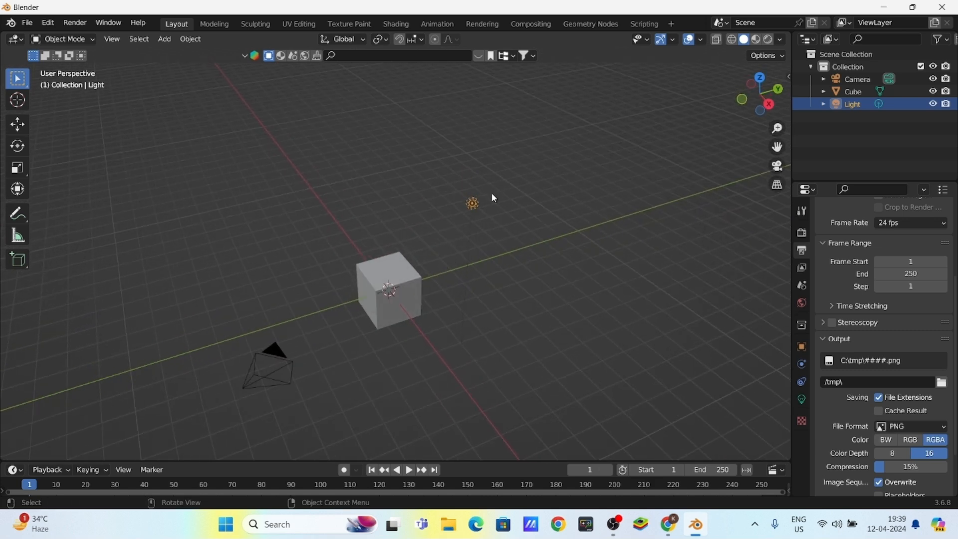
{"action": "middle_click_drag", "start_coordinate": [442, 280], "coordinate": [412, 261]}
{"action": "left_click", "coordinate": [418, 313]}
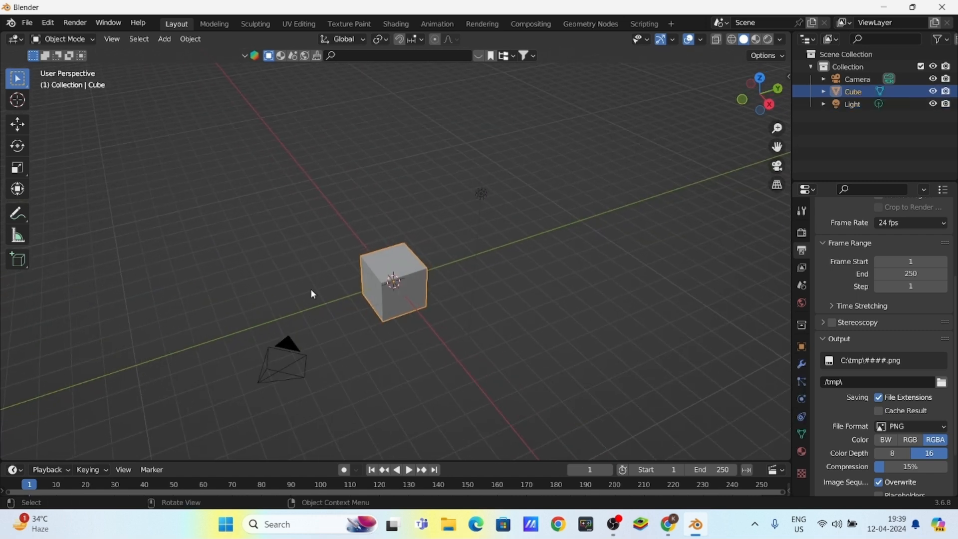
{"action": "middle_click_drag", "start_coordinate": [427, 338], "coordinate": [479, 299]}
{"action": "left_click", "coordinate": [454, 278]}
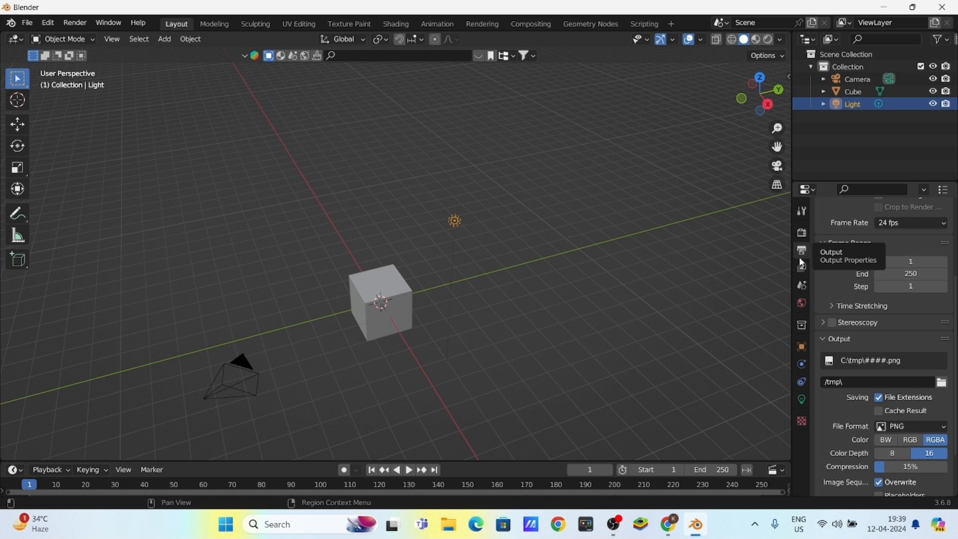
{"action": "middle_click_drag", "start_coordinate": [381, 323], "coordinate": [410, 307]}
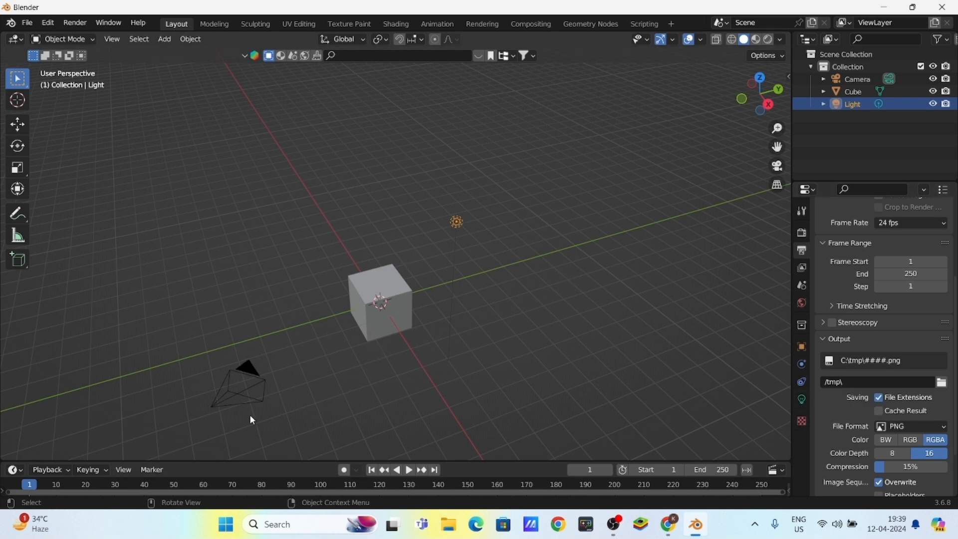
- Select the camera and review the lens and depth of field options in its object data properties
{"action": "left_click", "coordinate": [247, 368]}
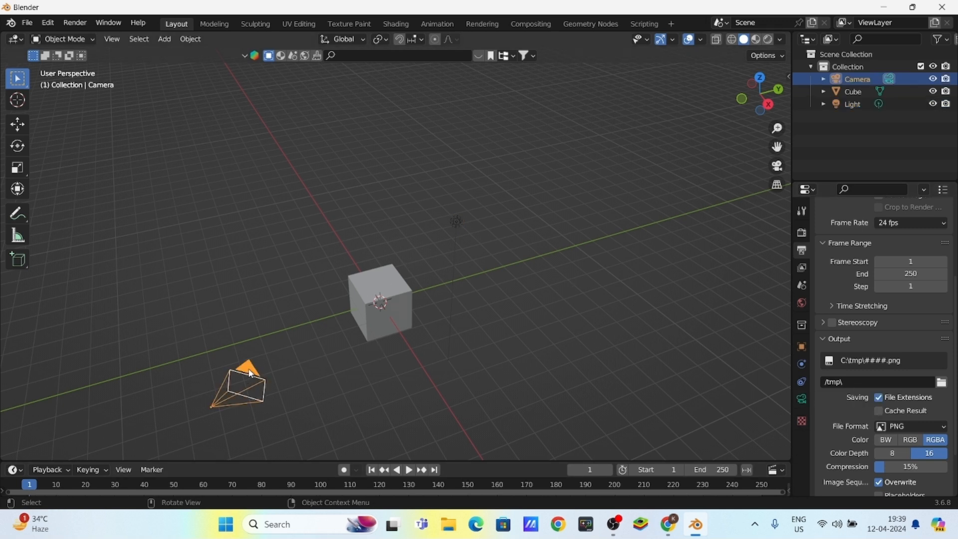
{"action": "left_click", "coordinate": [802, 399]}
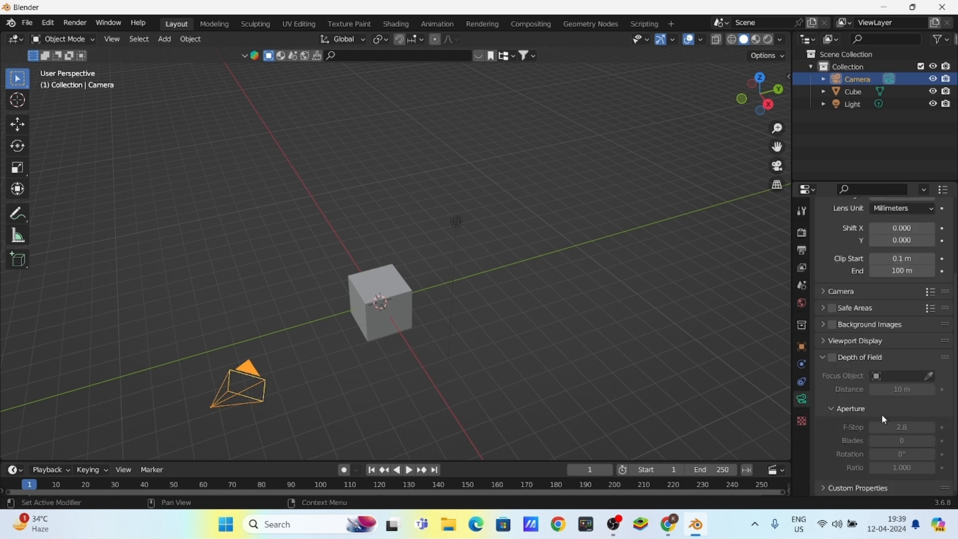
{"action": "scroll", "coordinate": [898, 389], "scroll_direction": "up", "scroll_amount": 3}
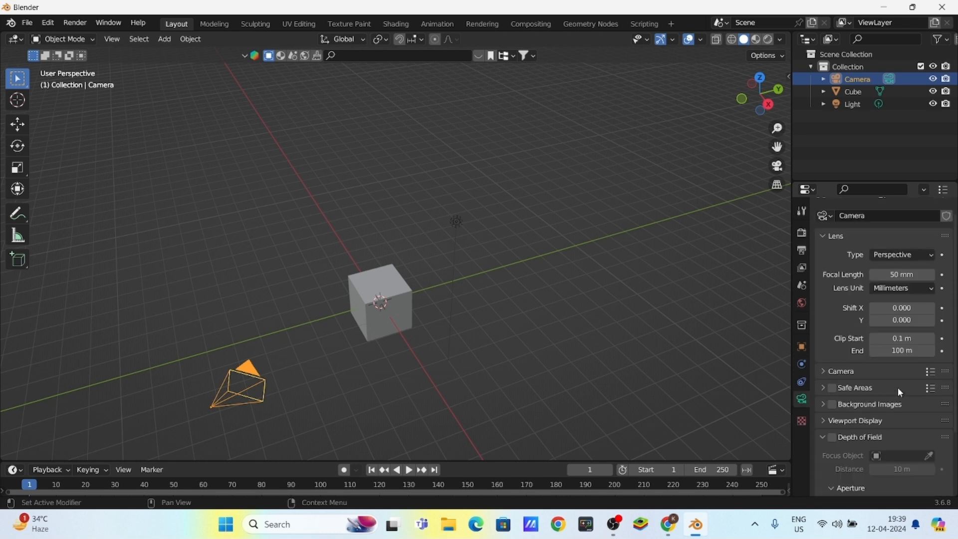
- Select the point light above the cube and set its radius to 0.3 m
{"action": "left_click", "coordinate": [457, 224]}
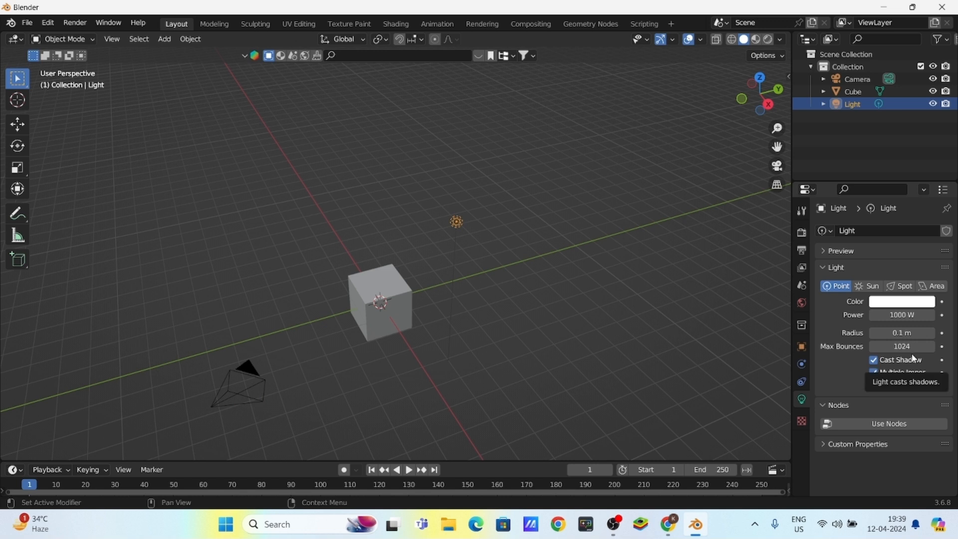
{"action": "middle_click_drag", "start_coordinate": [398, 348], "coordinate": [443, 270]}
{"action": "scroll", "coordinate": [462, 321], "scroll_direction": "up", "scroll_amount": 1}
{"action": "middle_click_drag", "start_coordinate": [462, 321], "coordinate": [463, 313]}
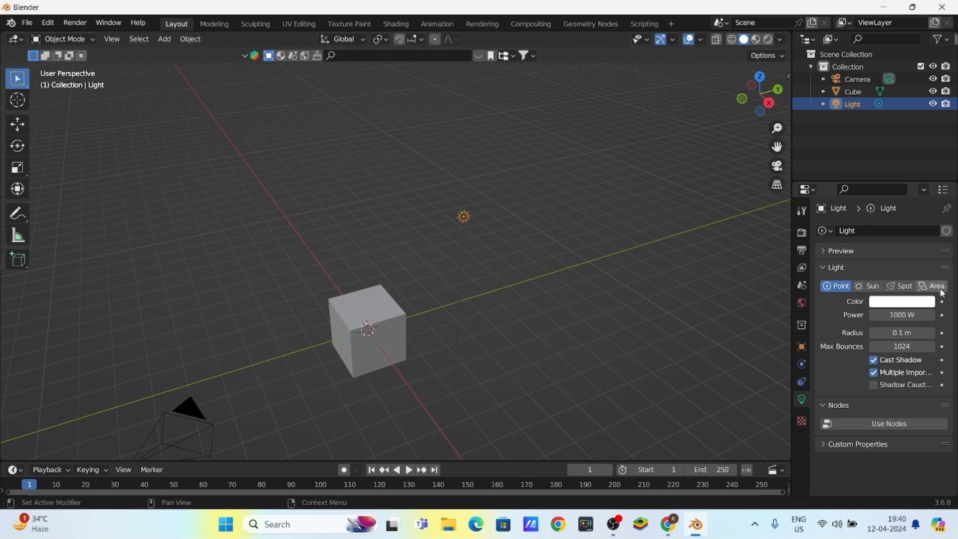
{"action": "left_click", "coordinate": [904, 306]}
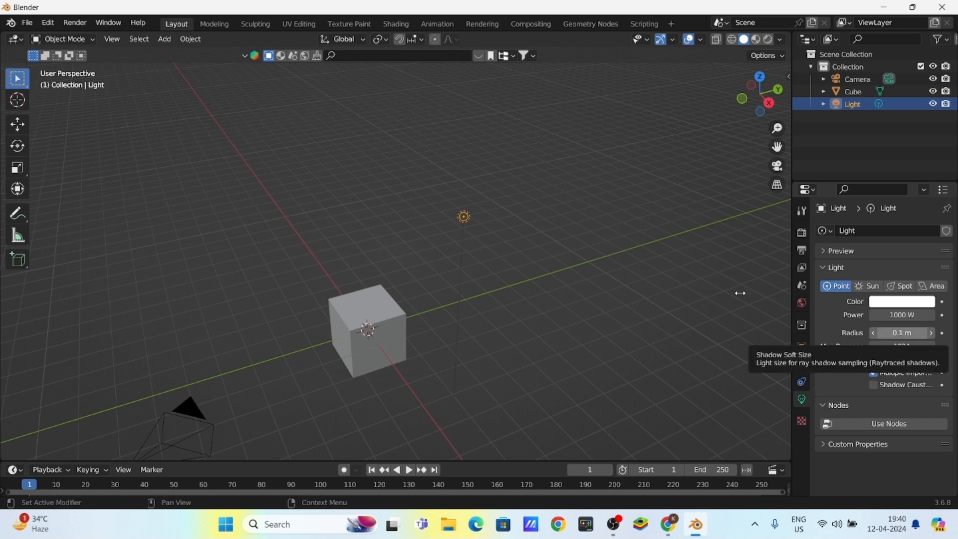
{"action": "left_click", "coordinate": [899, 331]}
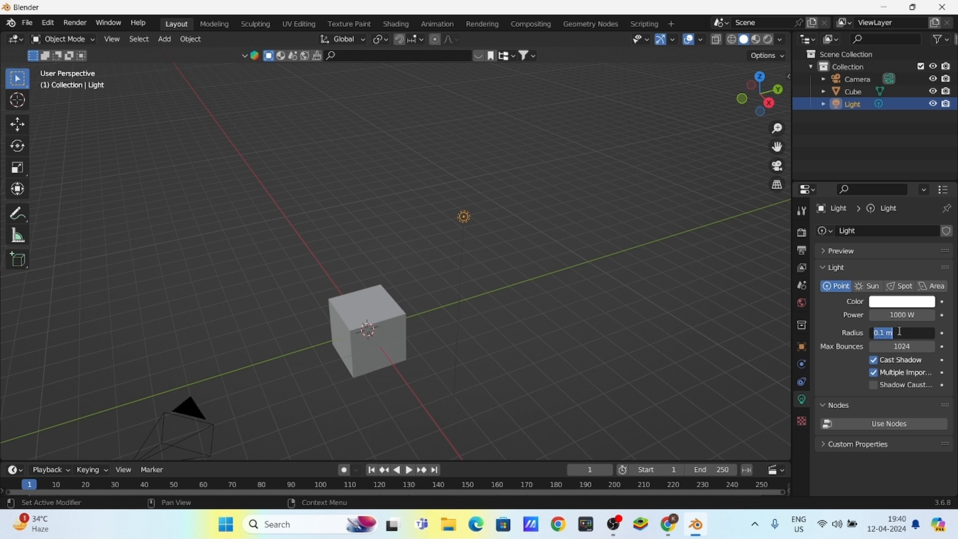
{"action": "type", "text": "0.3"}
{"action": "key", "text": "Return"}
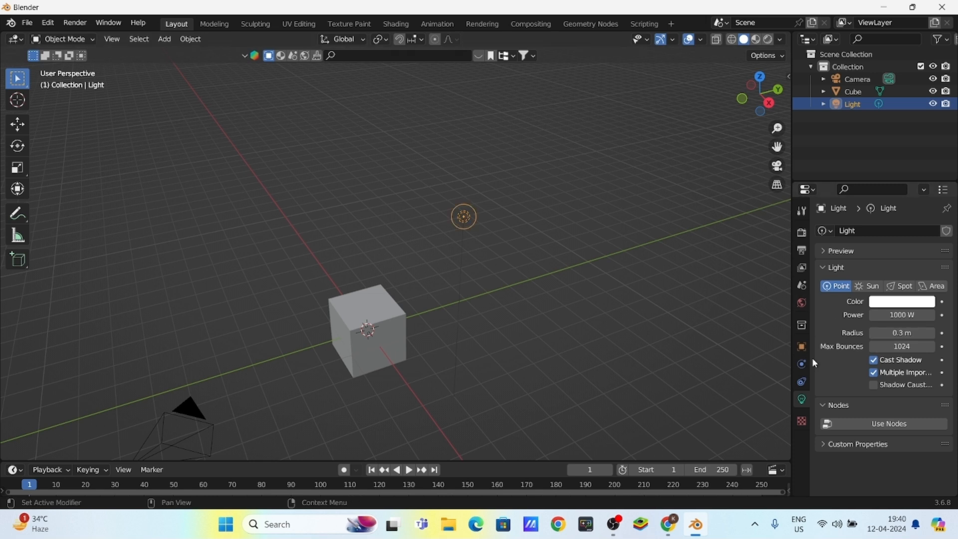
- Select the camera, keep its lens type as Perspective, and view the scene through the camera
{"action": "middle_click_drag", "start_coordinate": [504, 328], "coordinate": [503, 281]}
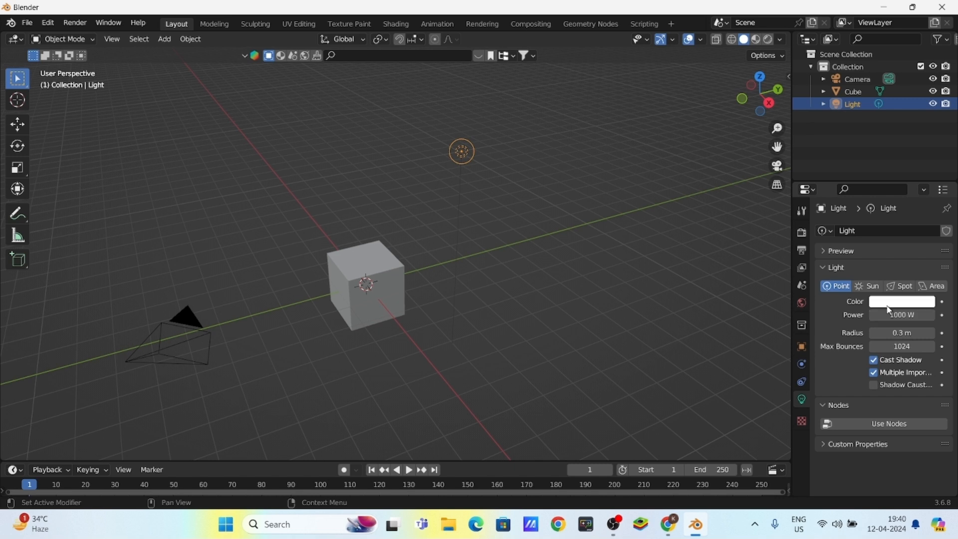
{"action": "left_click", "coordinate": [200, 318]}
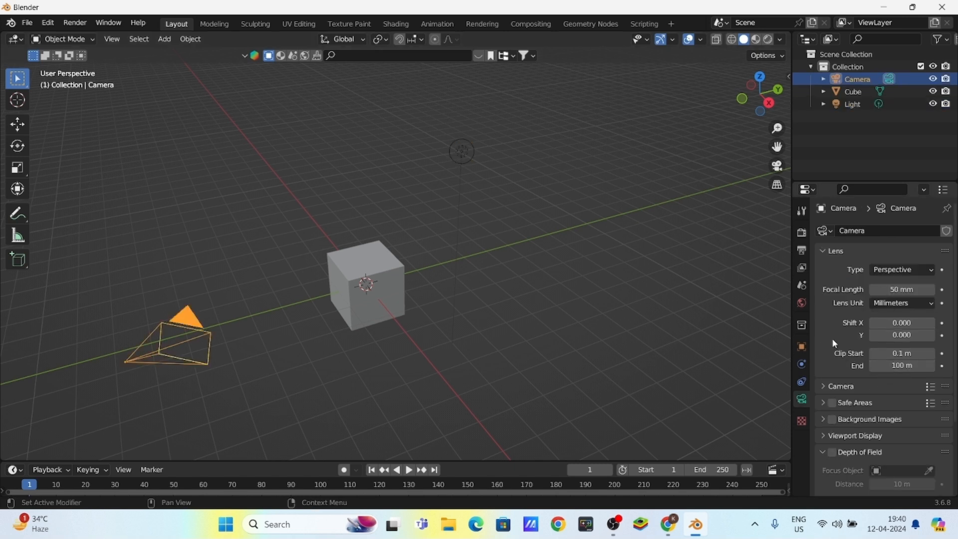
{"action": "left_click", "coordinate": [920, 269]}
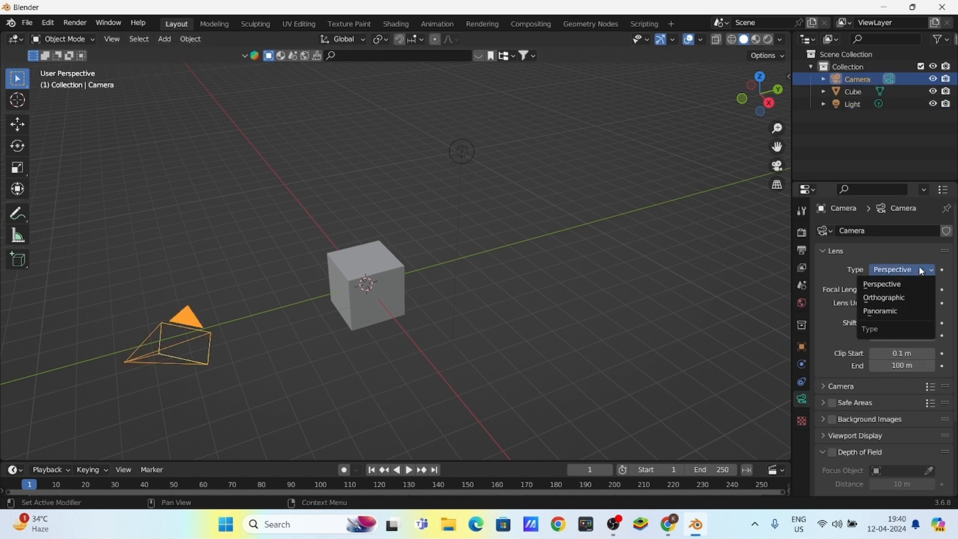
{"action": "left_click", "coordinate": [888, 290]}
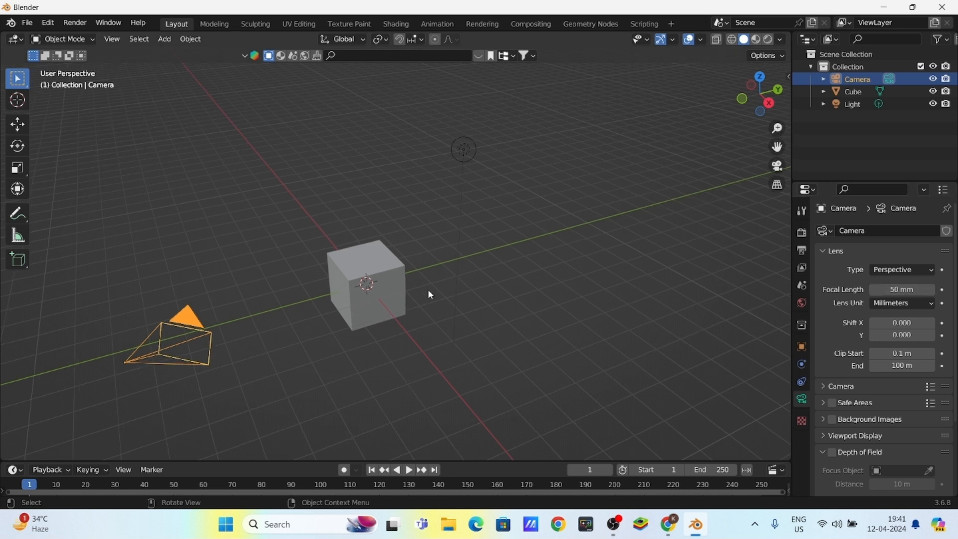
{"action": "key", "text": "KP_0"}
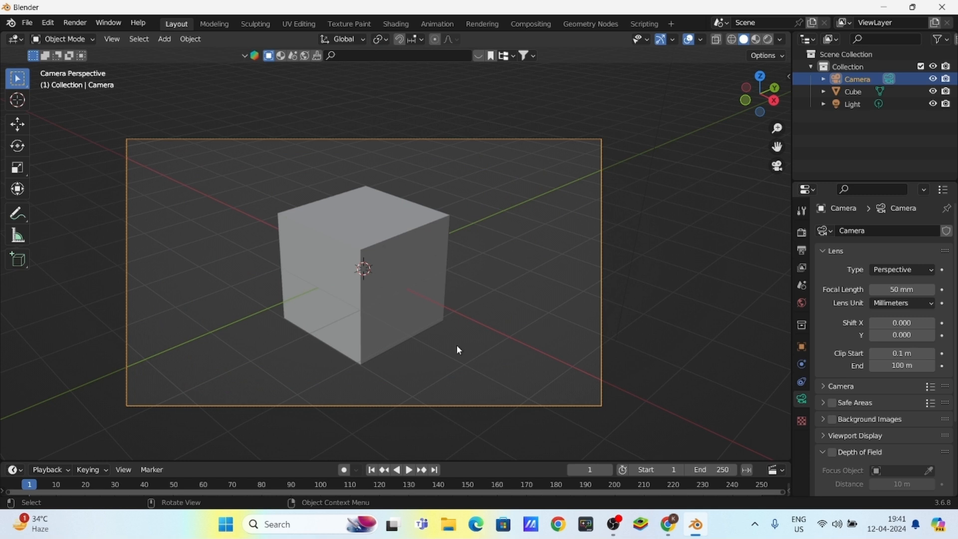
- Try a focal length of 25 mm on the camera and set it back to 50 mm
{"action": "left_click", "coordinate": [900, 290]}
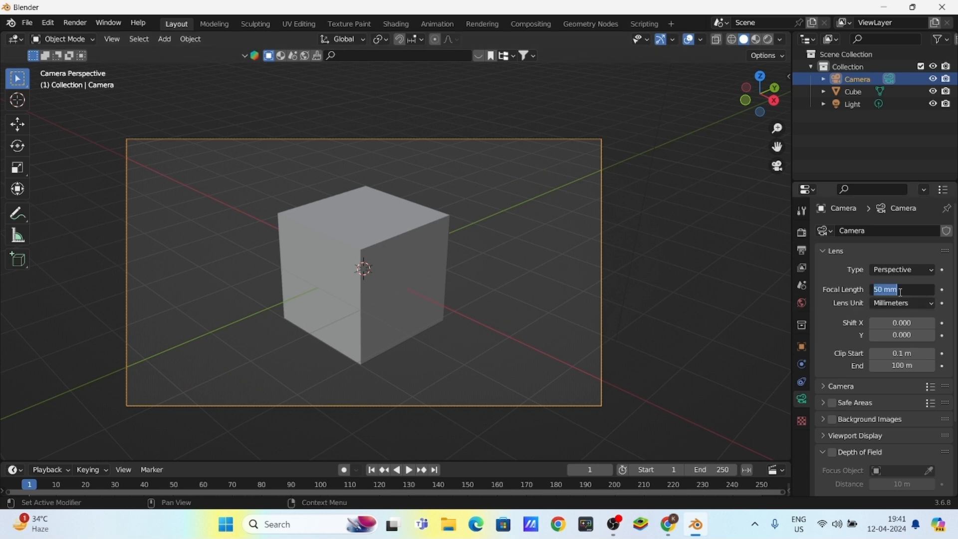
{"action": "type", "text": "25"}
{"action": "key", "text": "Return"}
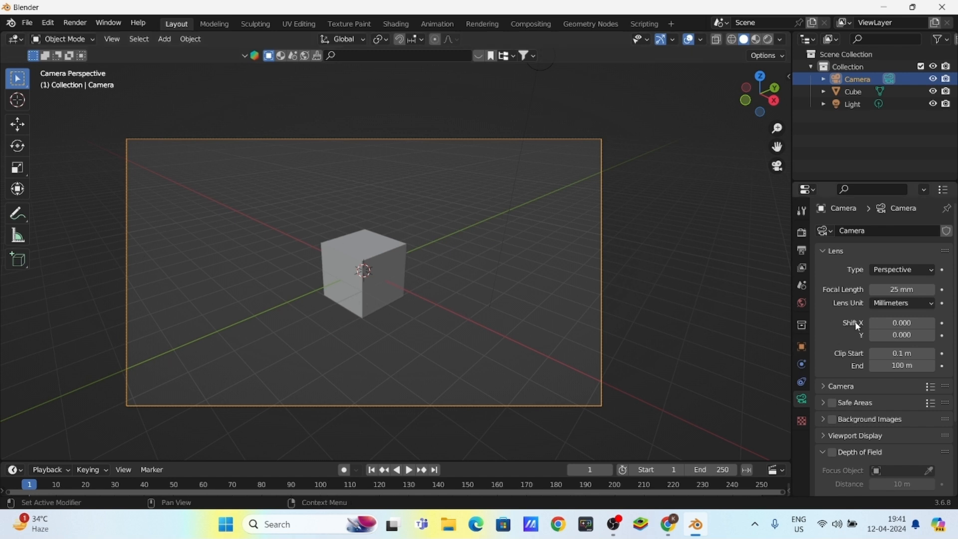
{"action": "left_click", "coordinate": [900, 287]}
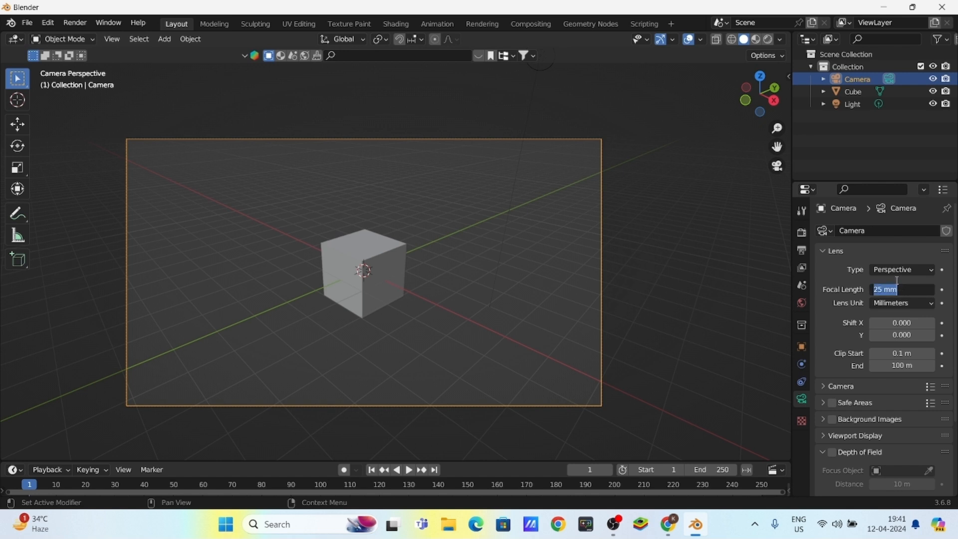
{"action": "type", "text": "50"}
{"action": "key", "text": "Return"}
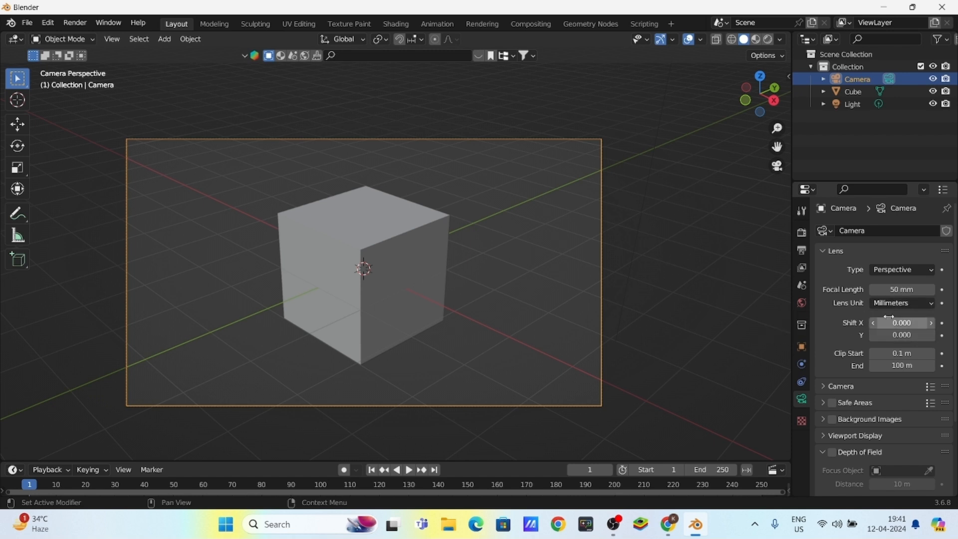
- Examine the camera's lens and depth of field settings, and view the camera and cube from outside the camera view
{"action": "scroll", "coordinate": [848, 404], "scroll_direction": "down", "scroll_amount": 5}
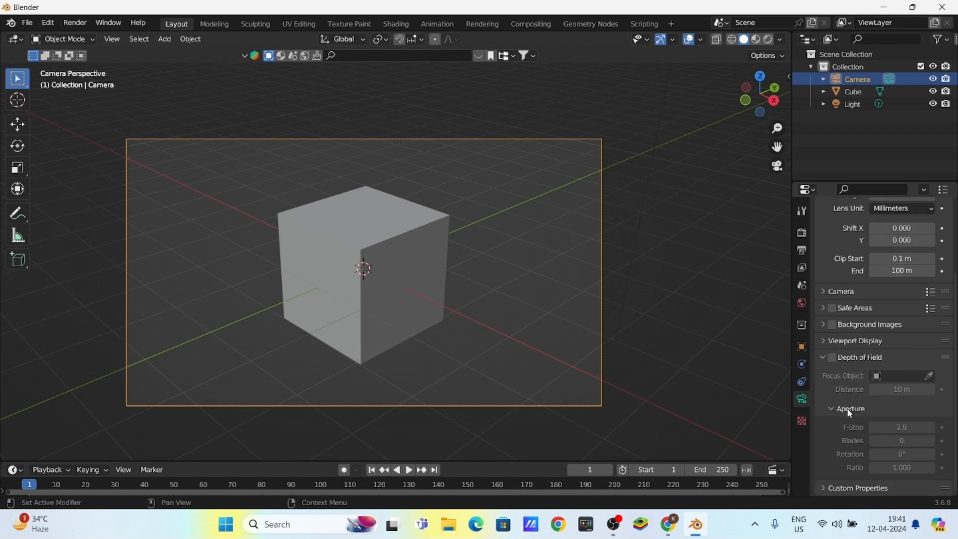
{"action": "scroll", "coordinate": [849, 414], "scroll_direction": "up", "scroll_amount": 5}
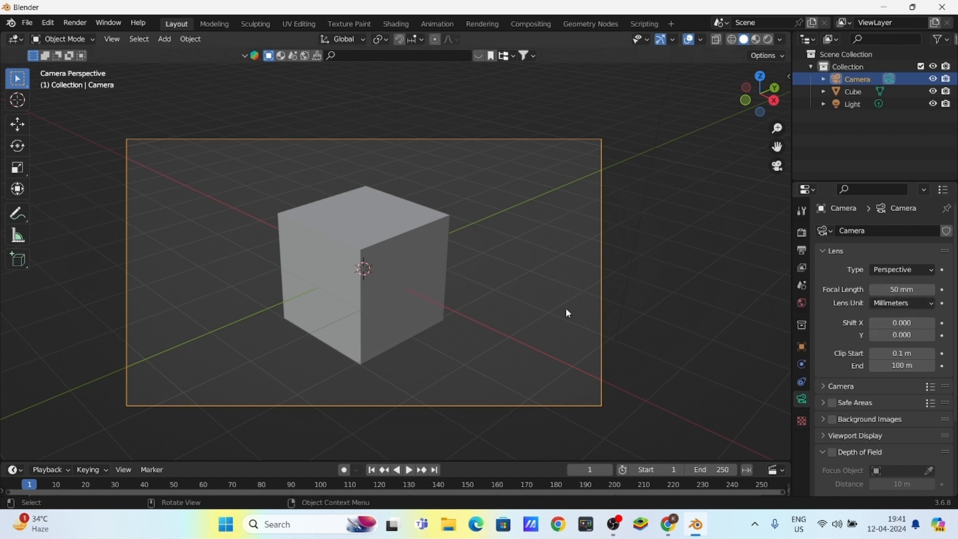
{"action": "scroll", "coordinate": [872, 364], "scroll_direction": "down", "scroll_amount": 5}
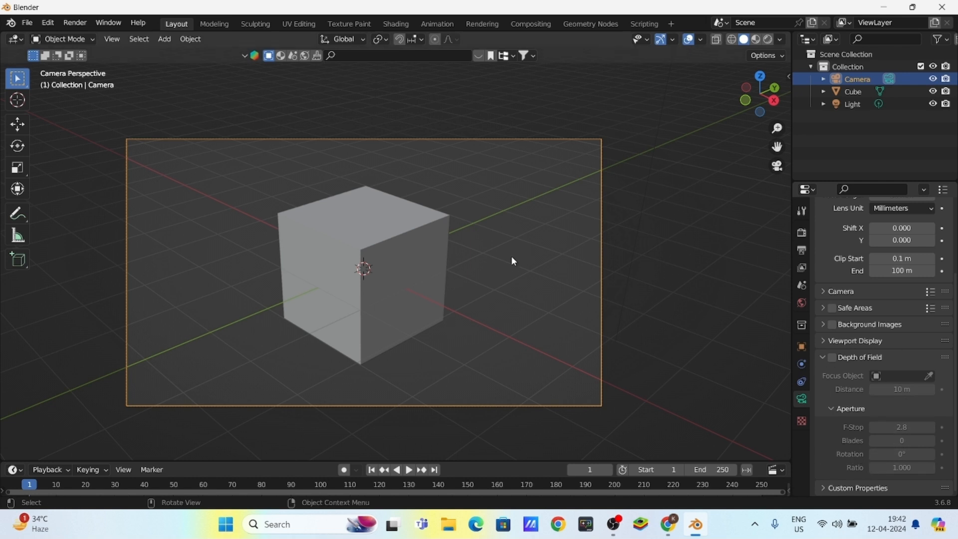
{"action": "scroll", "coordinate": [403, 301], "scroll_direction": "down", "scroll_amount": 4}
{"action": "middle_click_drag", "start_coordinate": [423, 312], "coordinate": [427, 361], "text": "shift"}
{"action": "scroll", "coordinate": [501, 296], "scroll_direction": "down", "scroll_amount": 3}
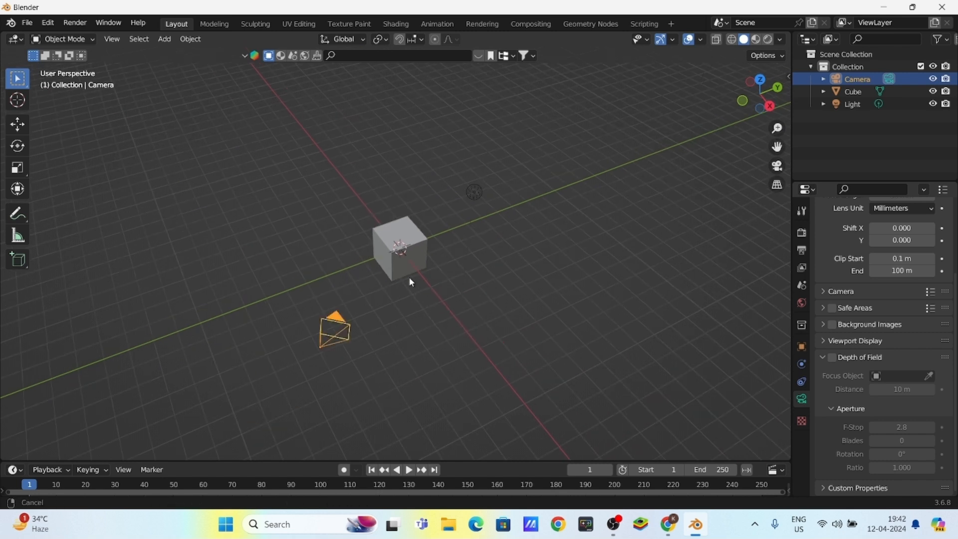
{"action": "middle_click_drag", "start_coordinate": [406, 273], "coordinate": [421, 298], "text": "shift"}
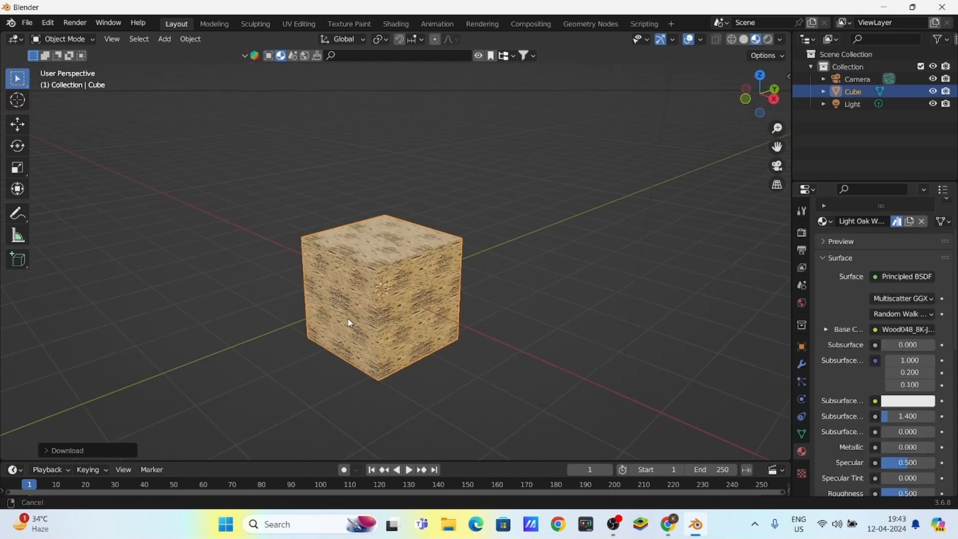
- Look through the camera at the wood-textured cube and render a still image of it
{"action": "scroll", "coordinate": [350, 323], "scroll_direction": "down", "scroll_amount": 6}
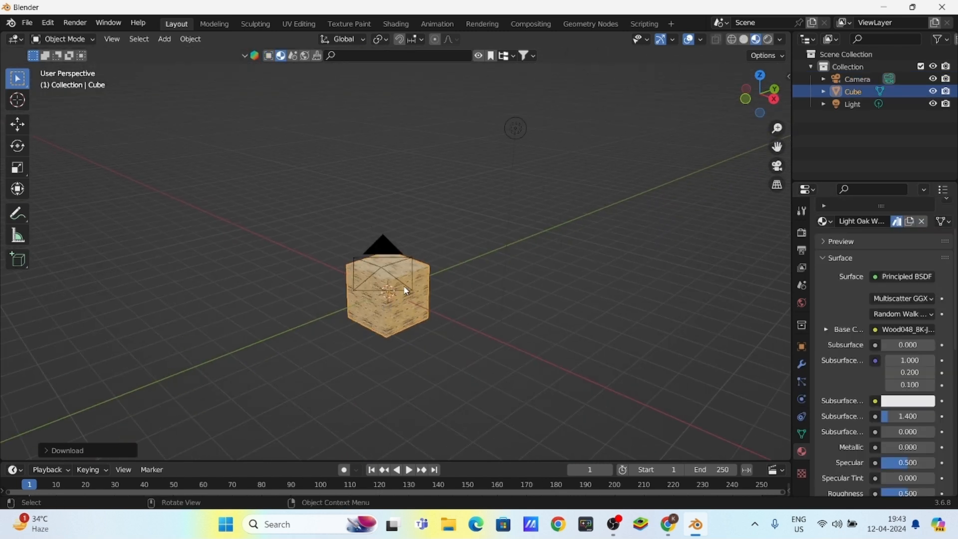
{"action": "scroll", "coordinate": [412, 296], "scroll_direction": "up", "scroll_amount": 4}
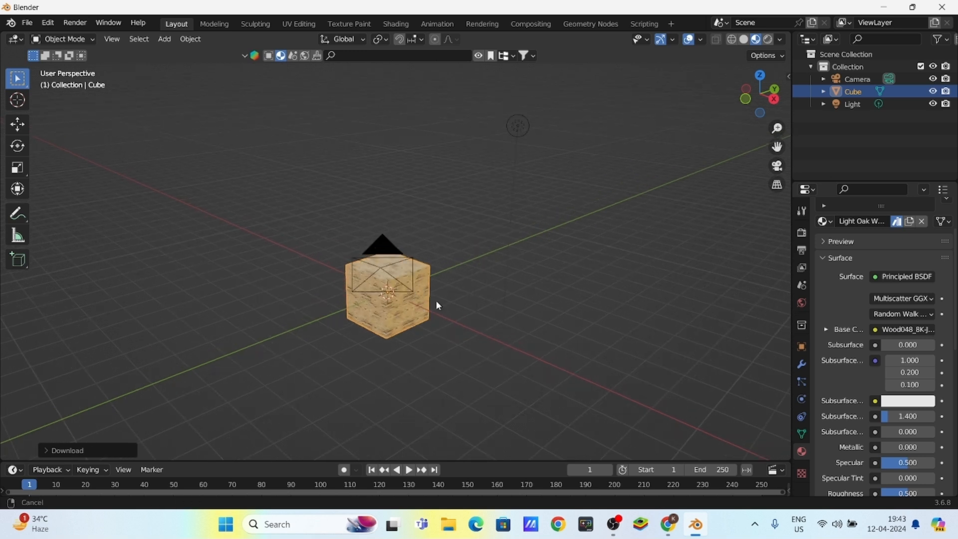
{"action": "middle_click_drag", "start_coordinate": [436, 301], "coordinate": [411, 317], "text": "shift"}
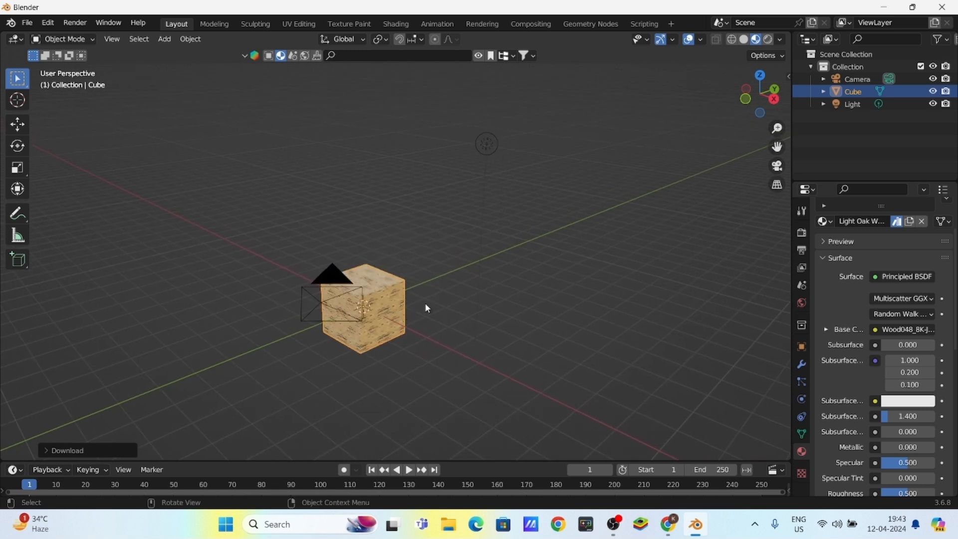
{"action": "key", "text": "KP_0"}
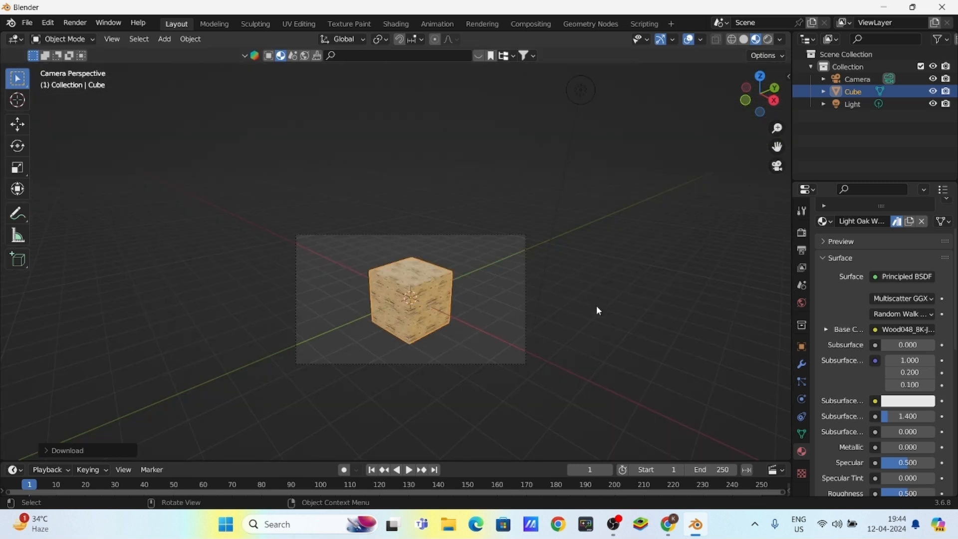
{"action": "scroll", "coordinate": [413, 284], "scroll_direction": "up", "scroll_amount": 2}
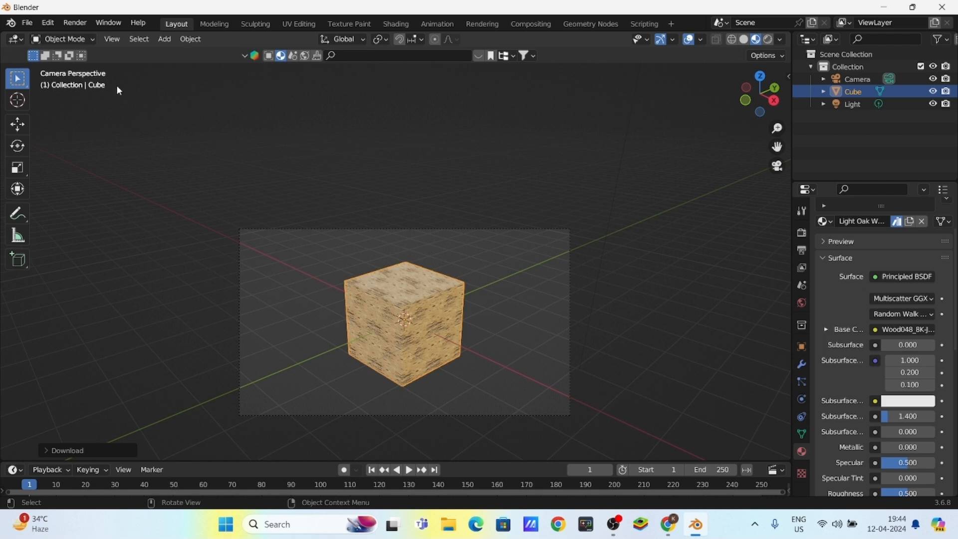
{"action": "left_click", "coordinate": [68, 27]}
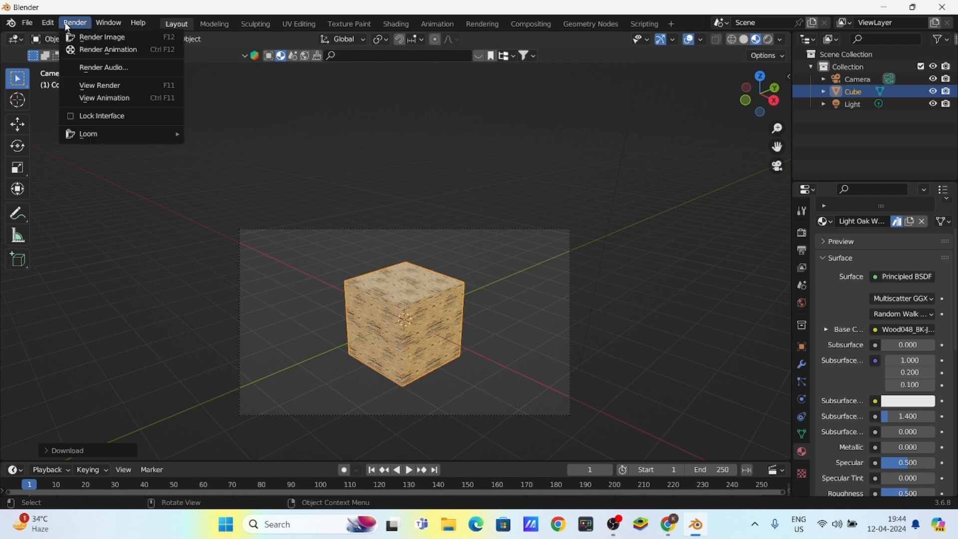
{"action": "left_click", "coordinate": [79, 36]}
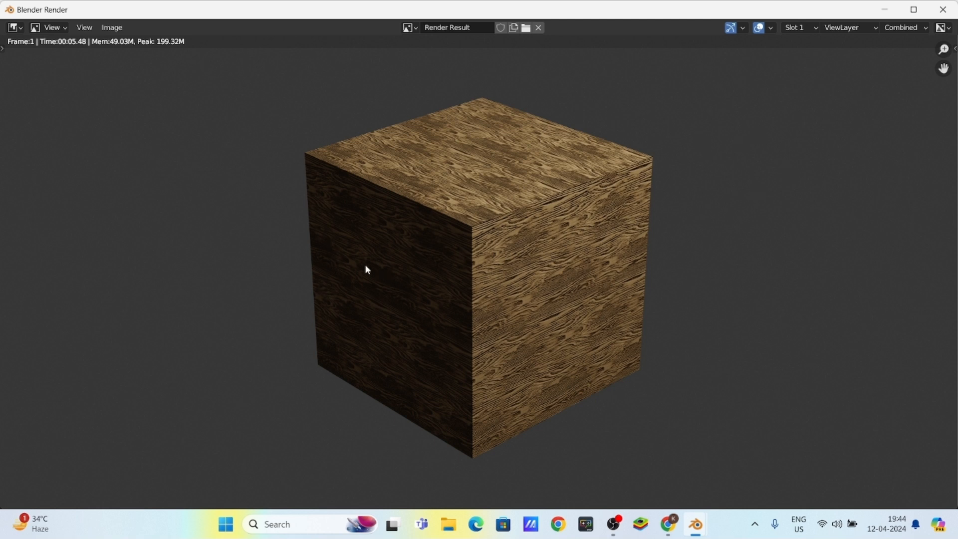
- Examine the wood grain on the rendered cube's lit and shaded faces up close
{"action": "scroll", "coordinate": [525, 263], "scroll_direction": "up", "scroll_amount": 2}
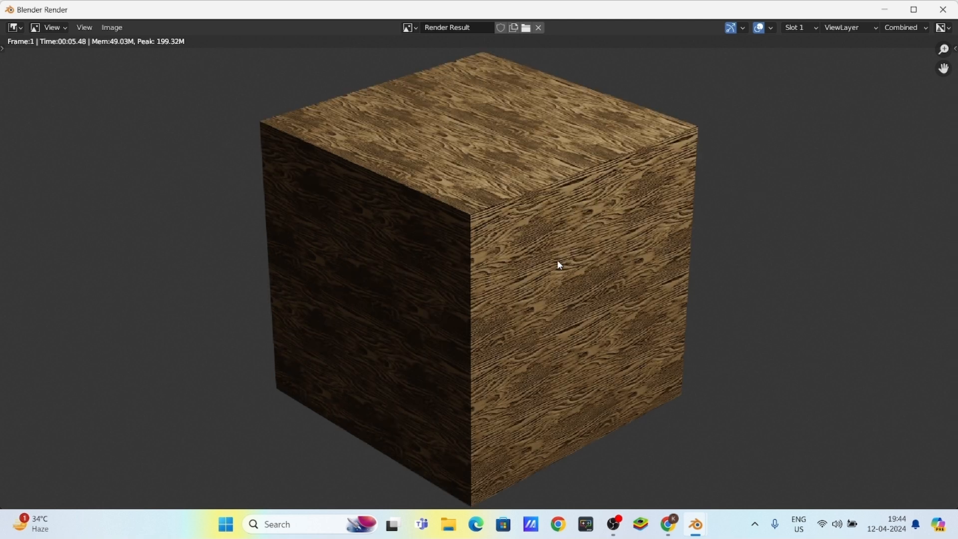
{"action": "scroll", "coordinate": [557, 263], "scroll_direction": "up", "scroll_amount": 6}
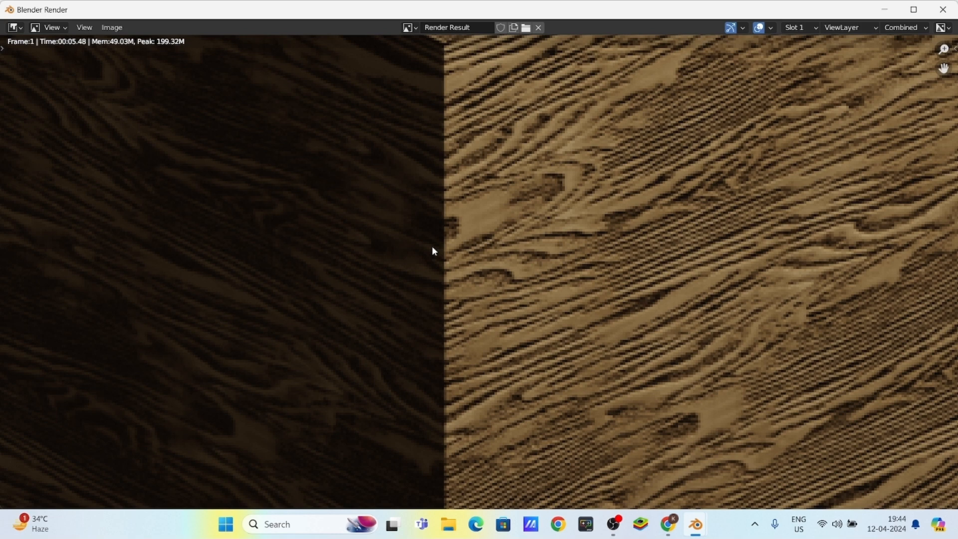
{"action": "scroll", "coordinate": [475, 242], "scroll_direction": "down", "scroll_amount": 3}
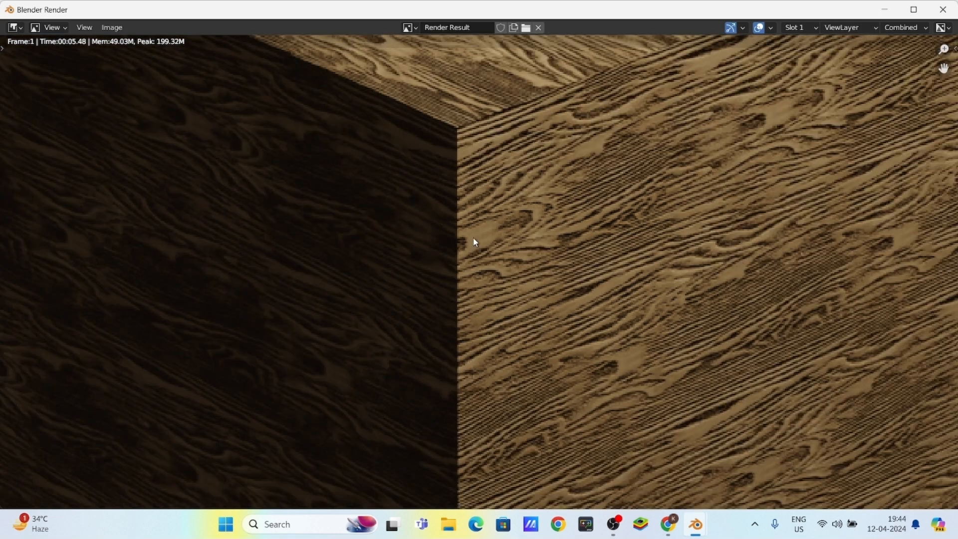
{"action": "scroll", "coordinate": [471, 242], "scroll_direction": "down", "scroll_amount": 3}
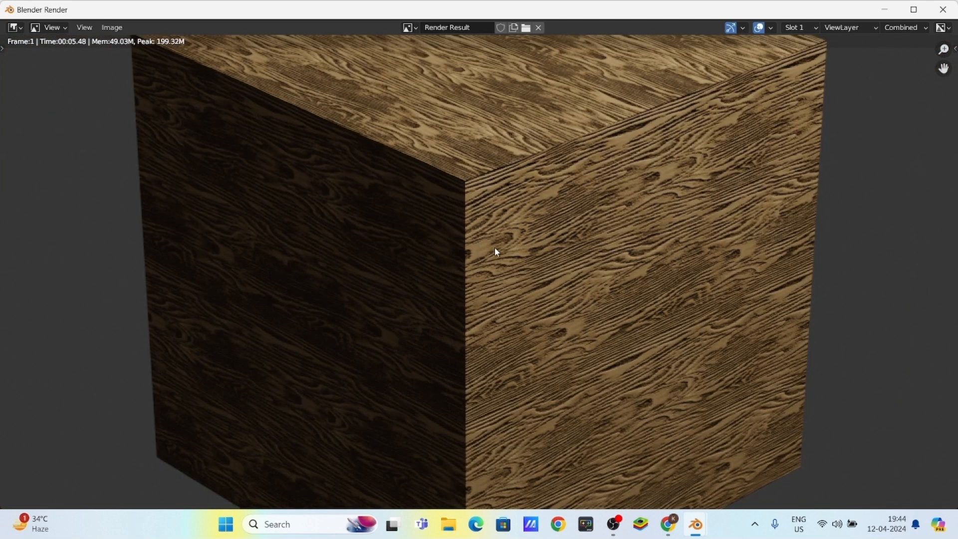
{"action": "scroll", "coordinate": [493, 252], "scroll_direction": "up", "scroll_amount": 4}
{"action": "scroll", "coordinate": [496, 249], "scroll_direction": "down", "scroll_amount": 4}
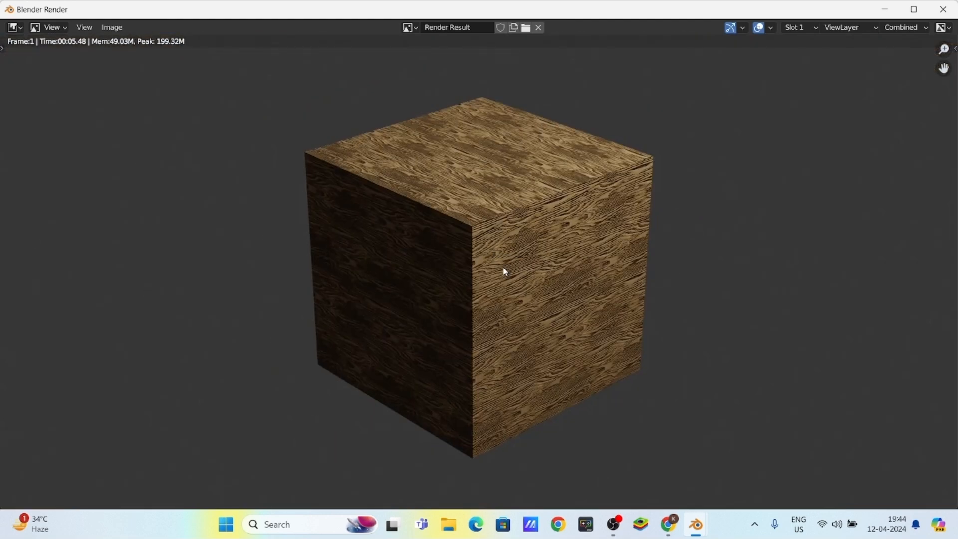
{"action": "scroll", "coordinate": [514, 282], "scroll_direction": "up", "scroll_amount": 6}
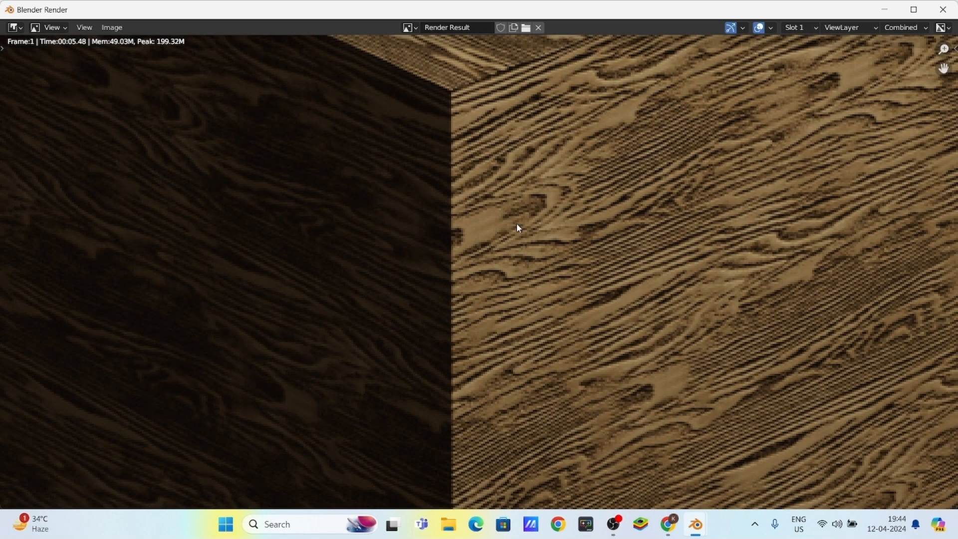
{"action": "scroll", "coordinate": [516, 223], "scroll_direction": "down", "scroll_amount": 3}
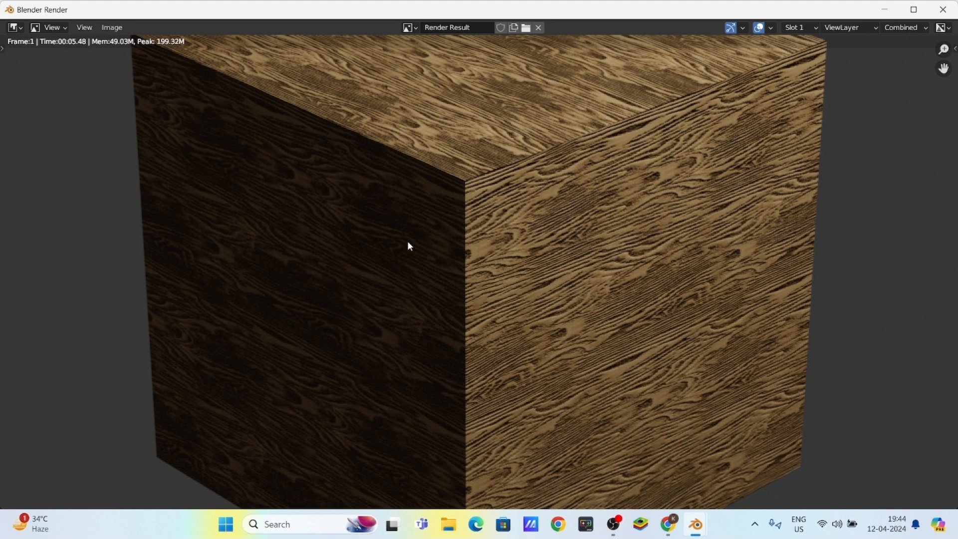
{"action": "scroll", "coordinate": [404, 244], "scroll_direction": "down", "scroll_amount": 2}
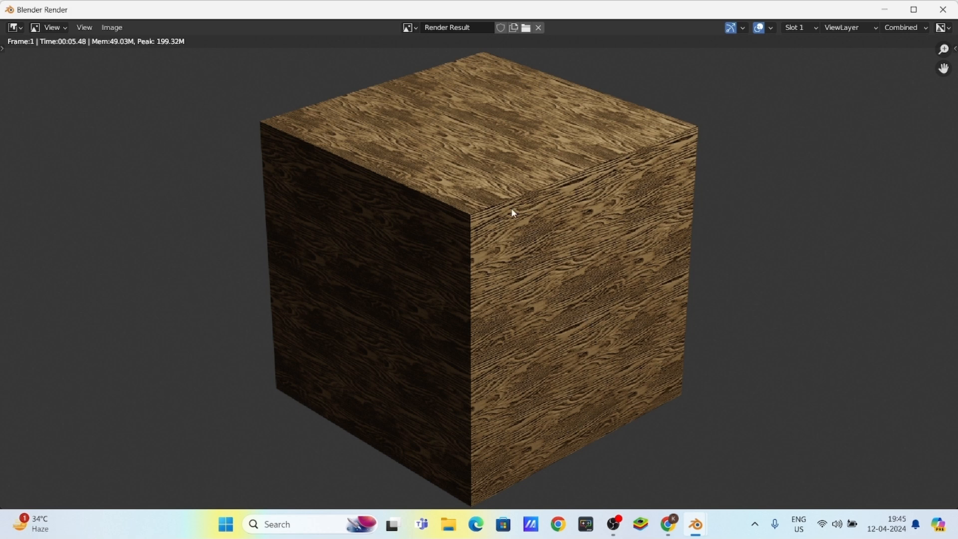
- Save the rendered image to the Desktop as untitled.png in PNG format and close the render window
{"action": "left_click", "coordinate": [120, 33]}
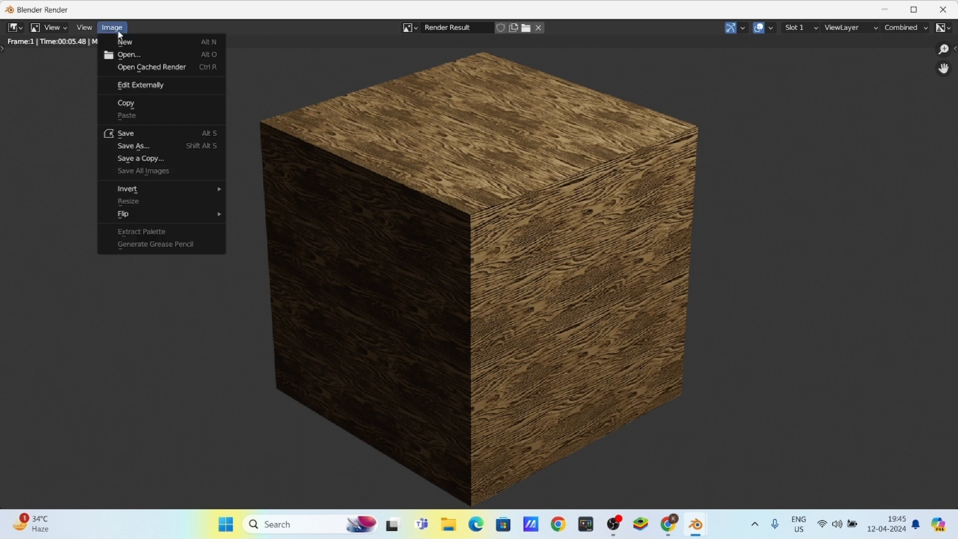
{"action": "left_click", "coordinate": [151, 145]}
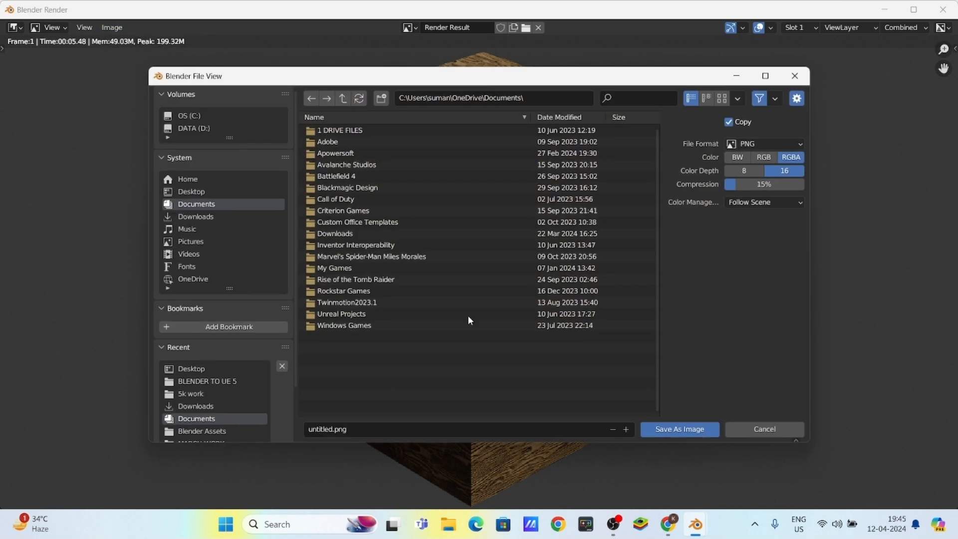
{"action": "left_click", "coordinate": [220, 193]}
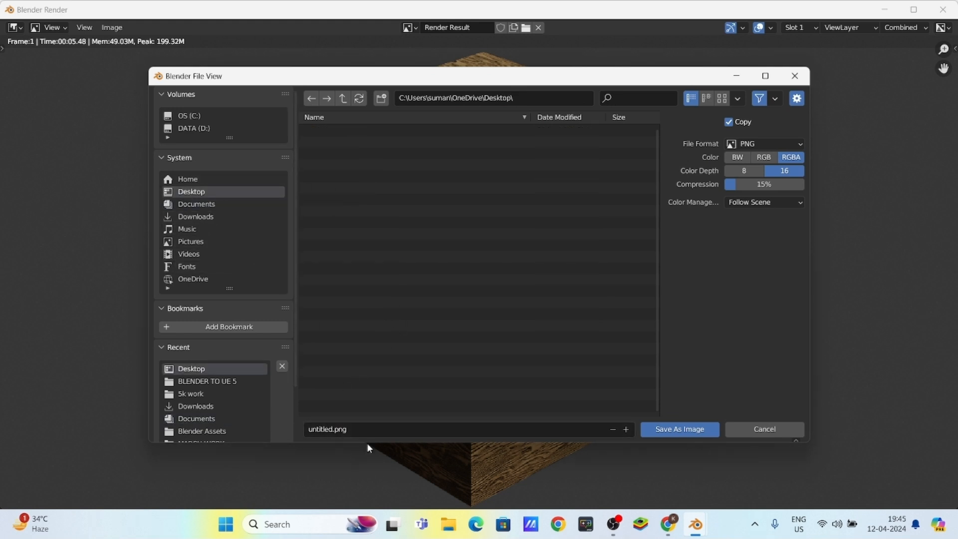
{"action": "left_click", "coordinate": [658, 427]}
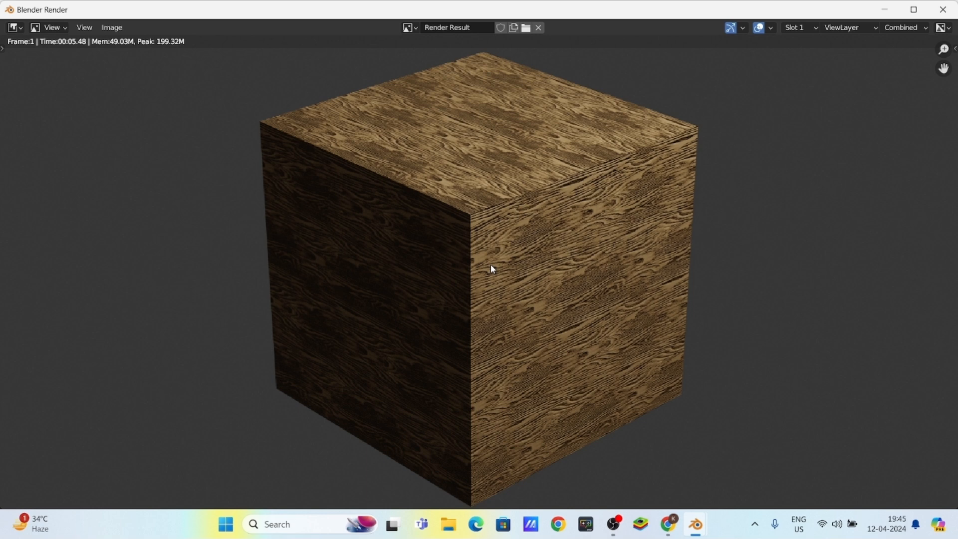
{"action": "scroll", "coordinate": [492, 269], "scroll_direction": "down", "scroll_amount": 1}
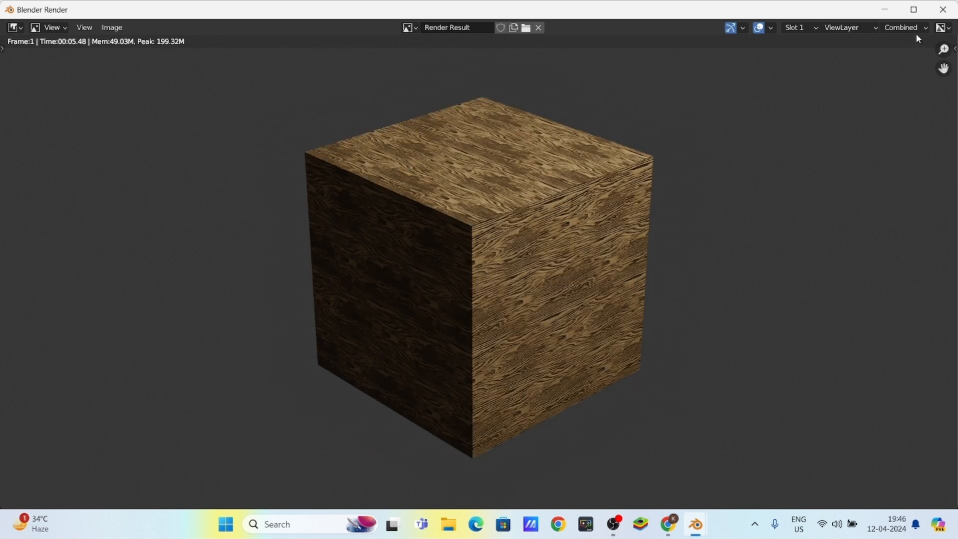
{"action": "left_click", "coordinate": [943, 10]}
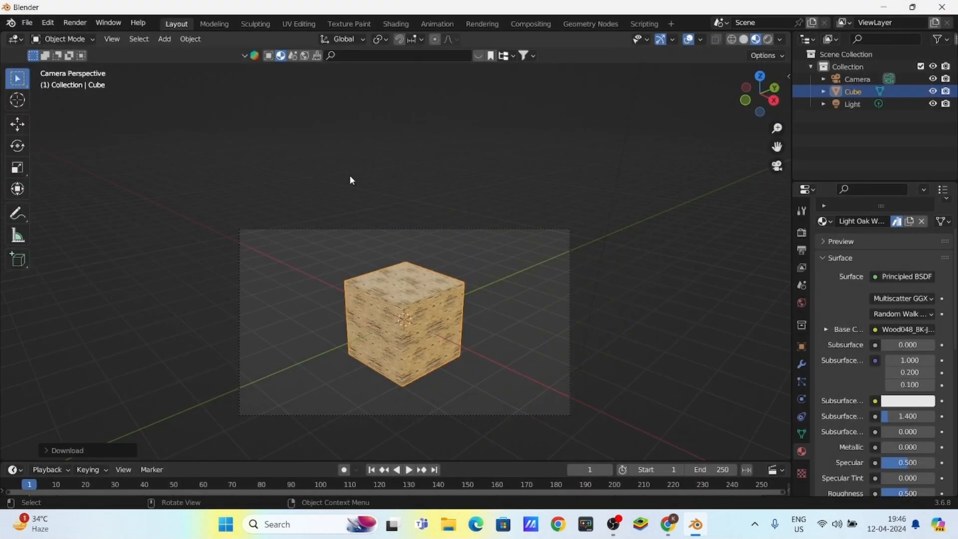
- Review the Cycles render devices in the System preferences and the scene's render engine, device and sampling settings
{"action": "left_click", "coordinate": [56, 27]}
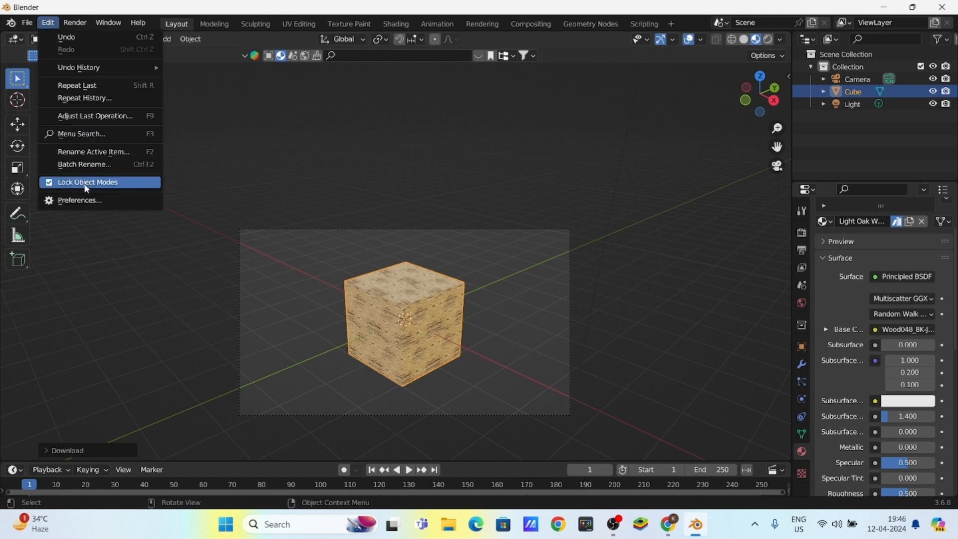
{"action": "left_click", "coordinate": [83, 199]}
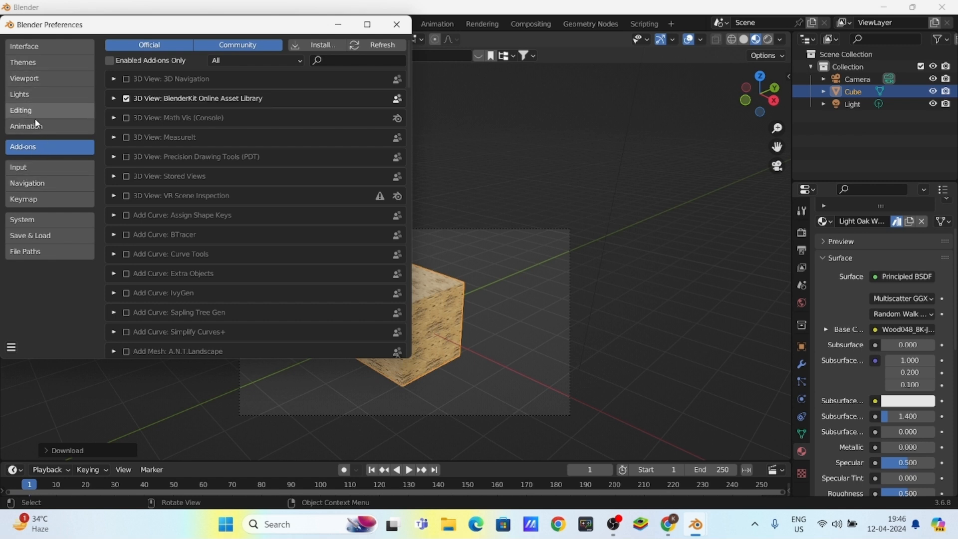
{"action": "left_click", "coordinate": [46, 217]}
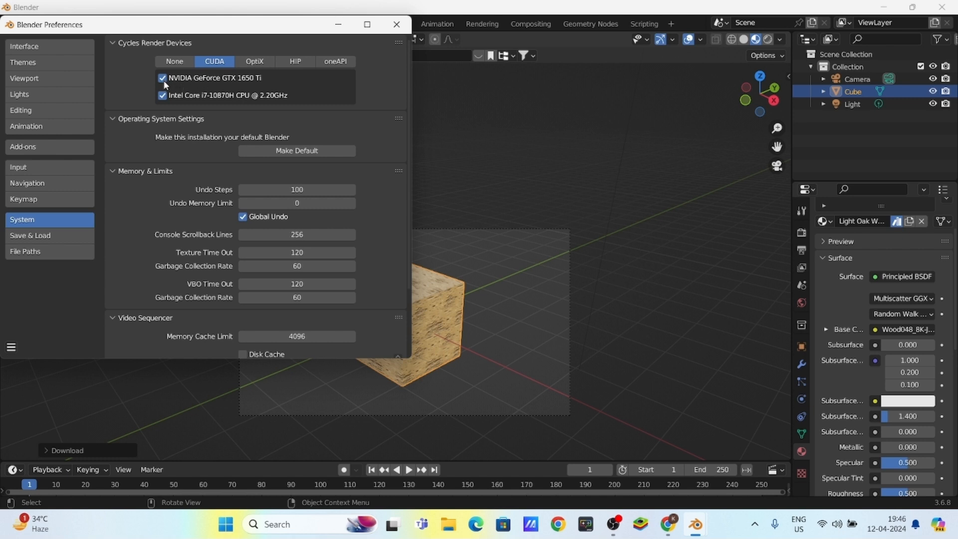
{"action": "left_click", "coordinate": [801, 232]}
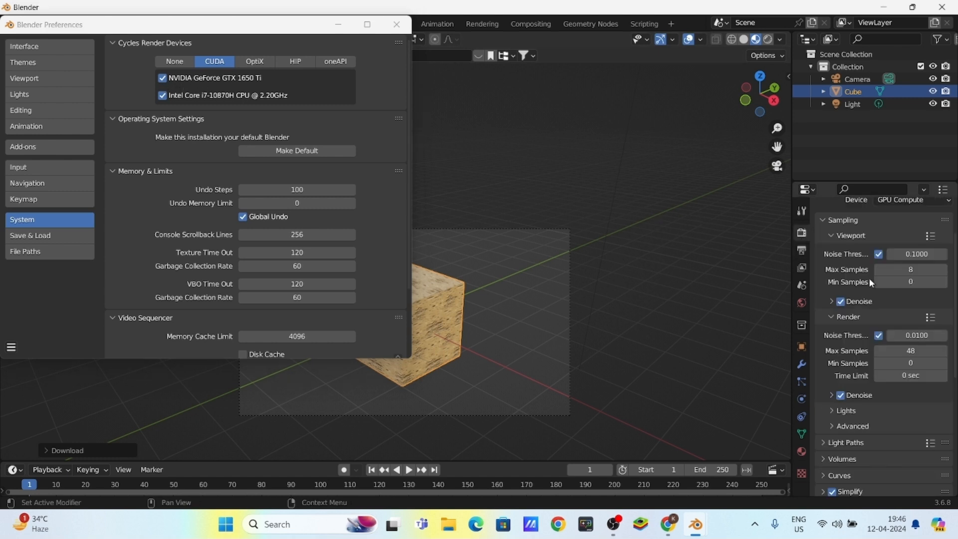
{"action": "scroll", "coordinate": [882, 279], "scroll_direction": "up", "scroll_amount": 3}
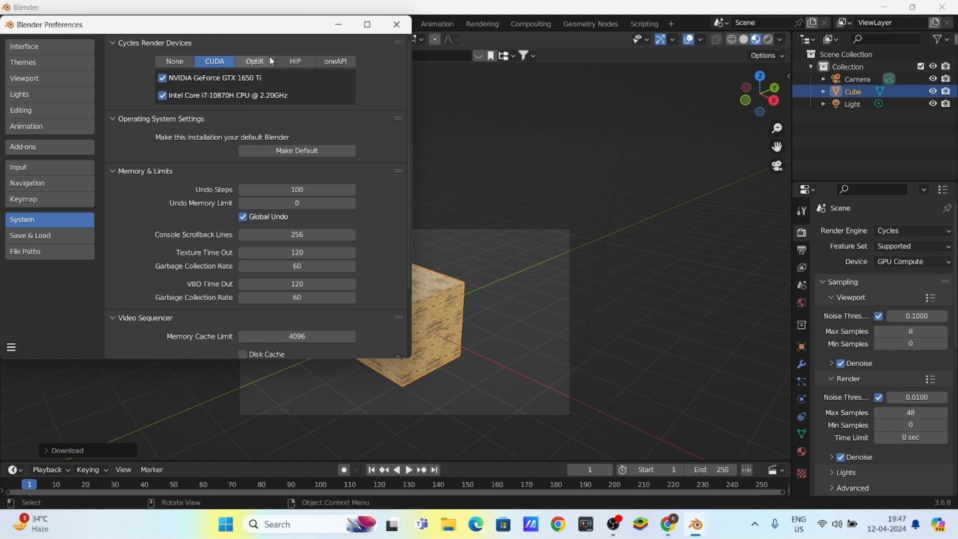
- Set the Cycles render device type to OptiX and close the preferences
{"action": "left_click", "coordinate": [257, 61]}
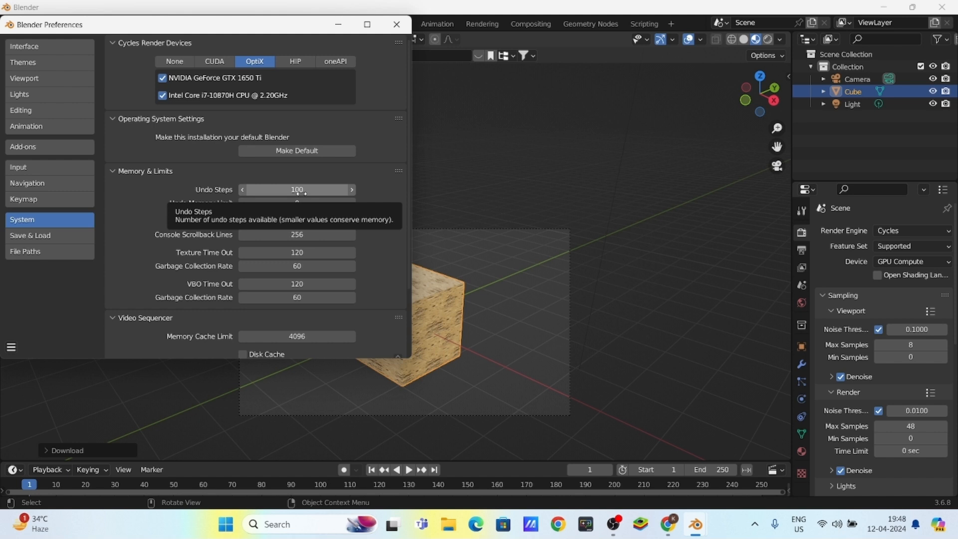
{"action": "left_click", "coordinate": [396, 24]}
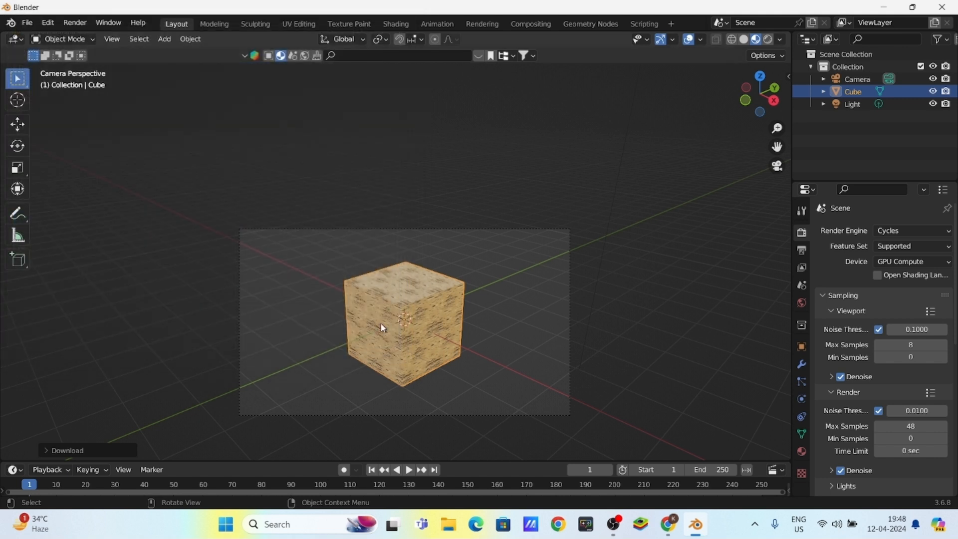
- Try moving the wood-textured cube up and across the camera frame, and undo the move
{"action": "middle_click_drag", "start_coordinate": [420, 357], "coordinate": [332, 267], "text": "shift"}
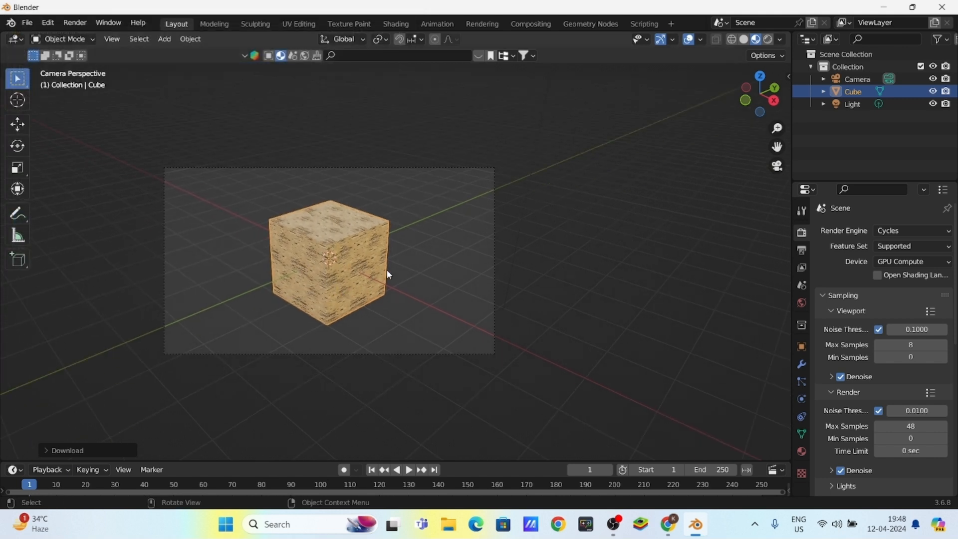
{"action": "key", "text": "g"}
{"action": "left_click", "coordinate": [480, 223]}
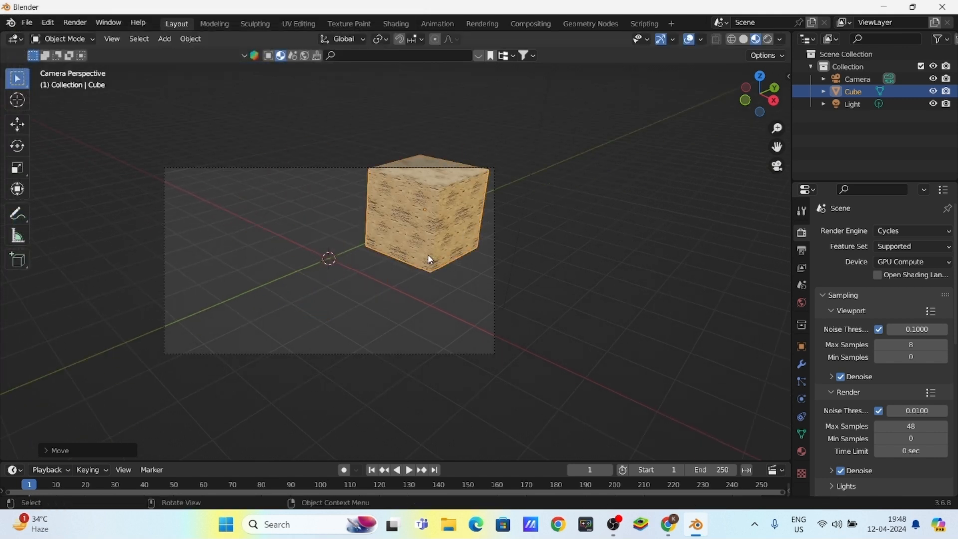
{"action": "key", "text": "ctrl+z"}
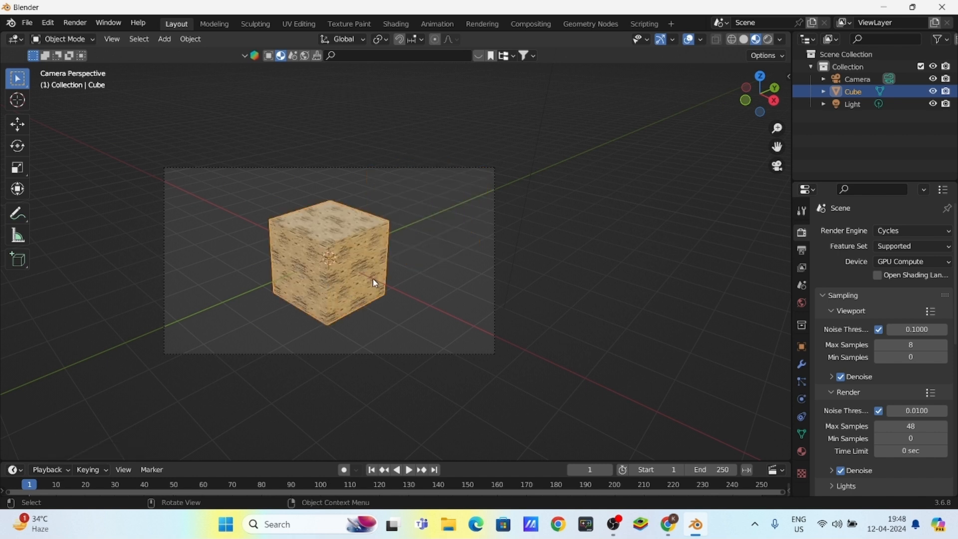
{"action": "middle_click_drag", "start_coordinate": [280, 298], "coordinate": [331, 294], "text": "shift"}
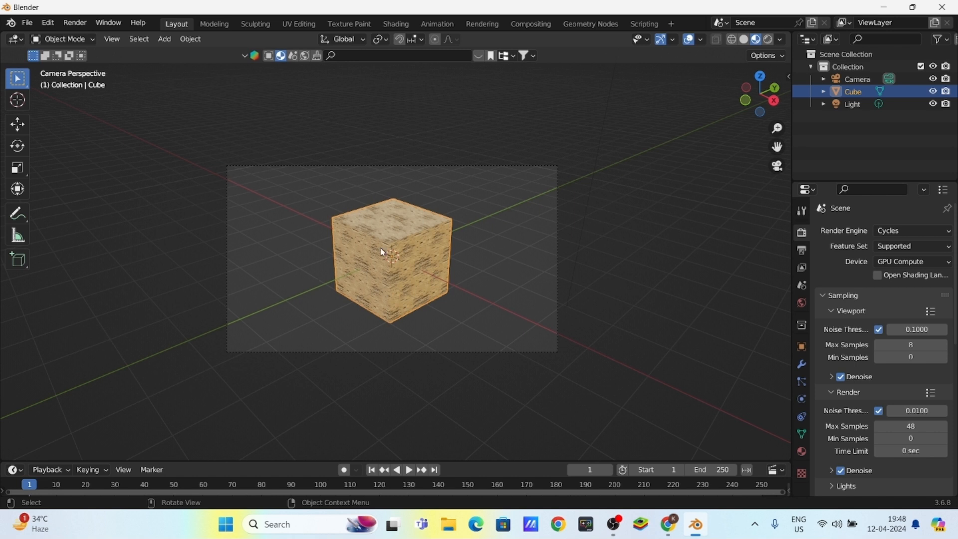
{"action": "scroll", "coordinate": [420, 246], "scroll_direction": "down", "scroll_amount": 3}
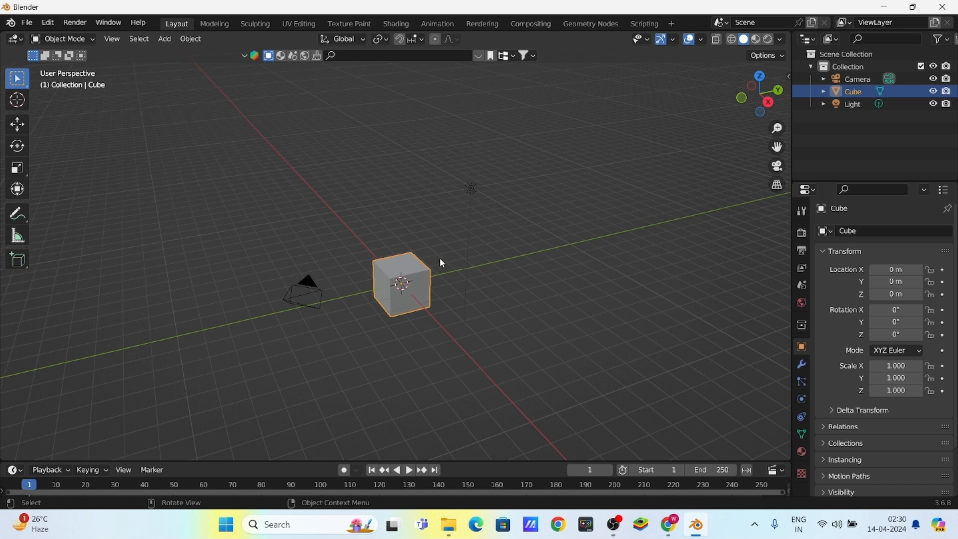
- Scale the whole default cube uniformly in Object Mode to about -3.84 on all three axes
{"action": "scroll", "coordinate": [430, 335], "scroll_direction": "up", "scroll_amount": 4}
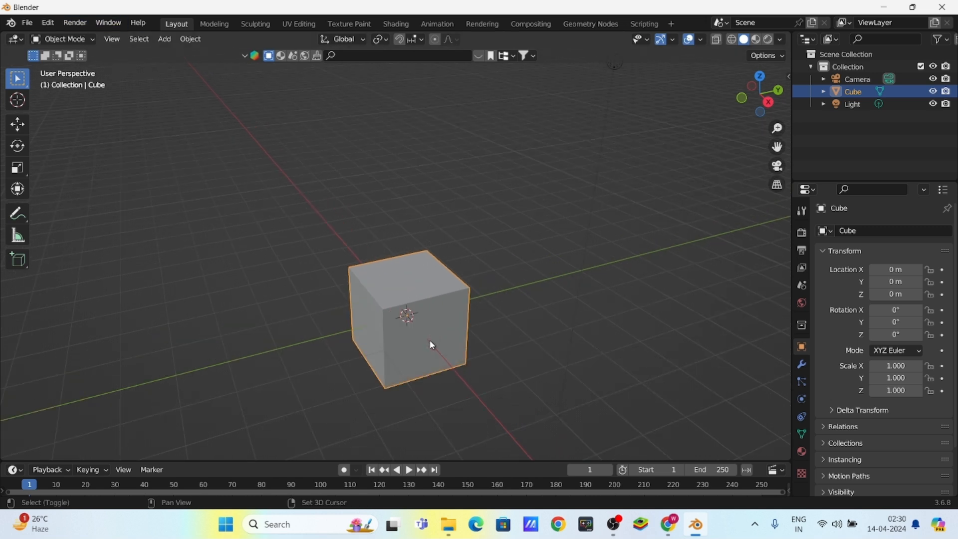
{"action": "middle_click_drag", "start_coordinate": [430, 342], "coordinate": [402, 299], "text": "shift"}
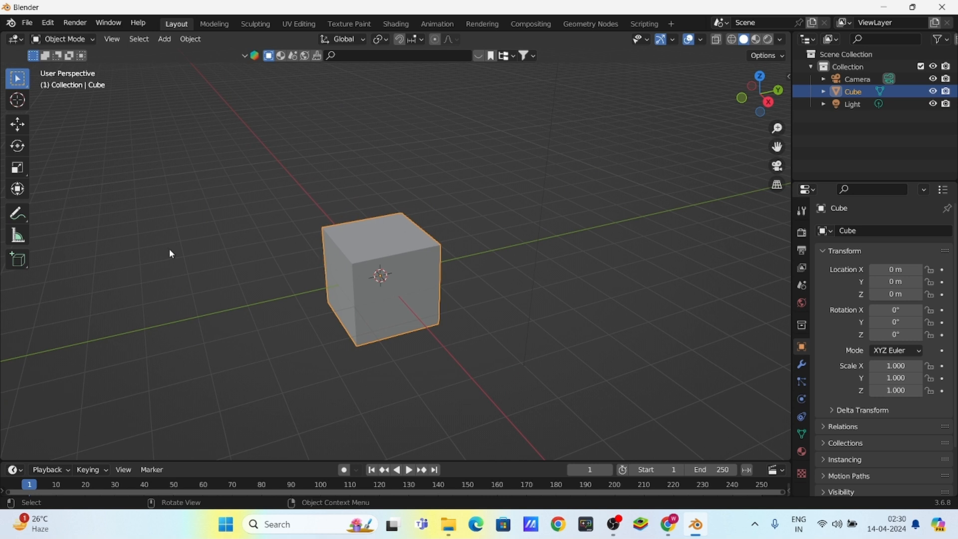
{"action": "key", "text": "s"}
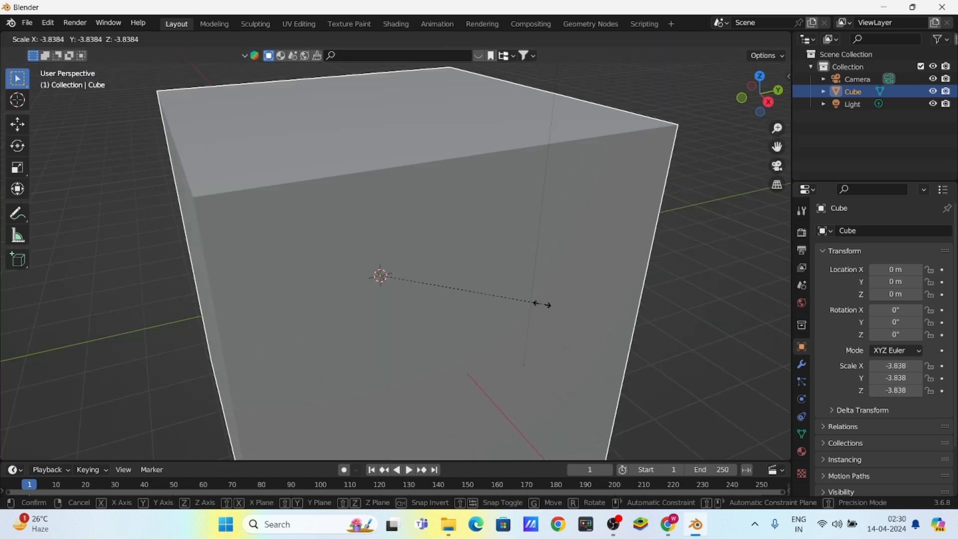
{"action": "left_click", "coordinate": [545, 303]}
{"action": "scroll", "coordinate": [495, 261], "scroll_direction": "down", "scroll_amount": 6}
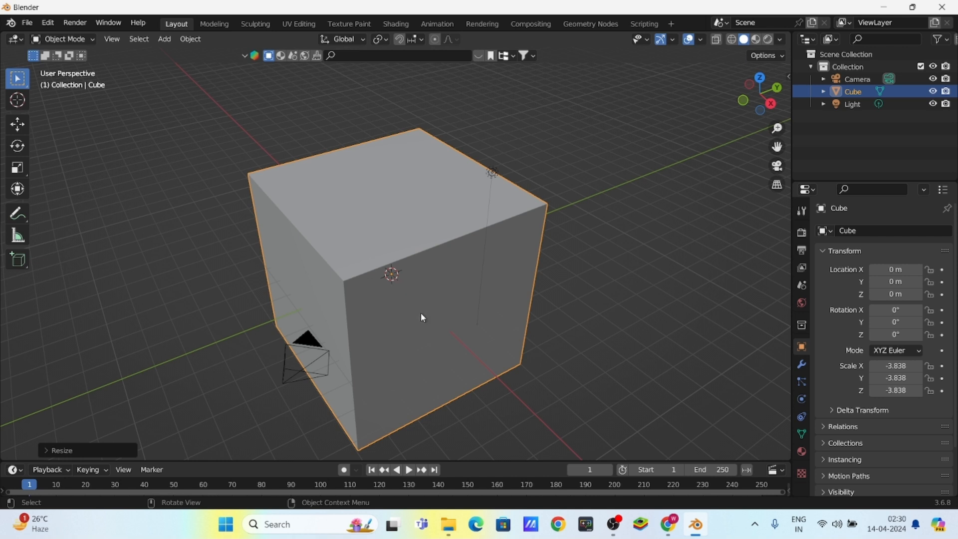
- Put the enlarged cube in Edit Mode with face selection, select its faces individually, and return to Object Mode
{"action": "key", "text": "Tab"}
{"action": "middle_click_drag", "start_coordinate": [402, 289], "coordinate": [381, 321]}
{"action": "scroll", "coordinate": [380, 322], "scroll_direction": "up", "scroll_amount": 1}
{"action": "key", "text": "3"}
{"action": "left_click", "coordinate": [449, 270]}
{"action": "left_click", "coordinate": [384, 214]}
{"action": "left_click", "coordinate": [301, 284]}
{"action": "left_click", "coordinate": [441, 320]}
{"action": "middle_click_drag", "start_coordinate": [393, 280], "coordinate": [347, 270]}
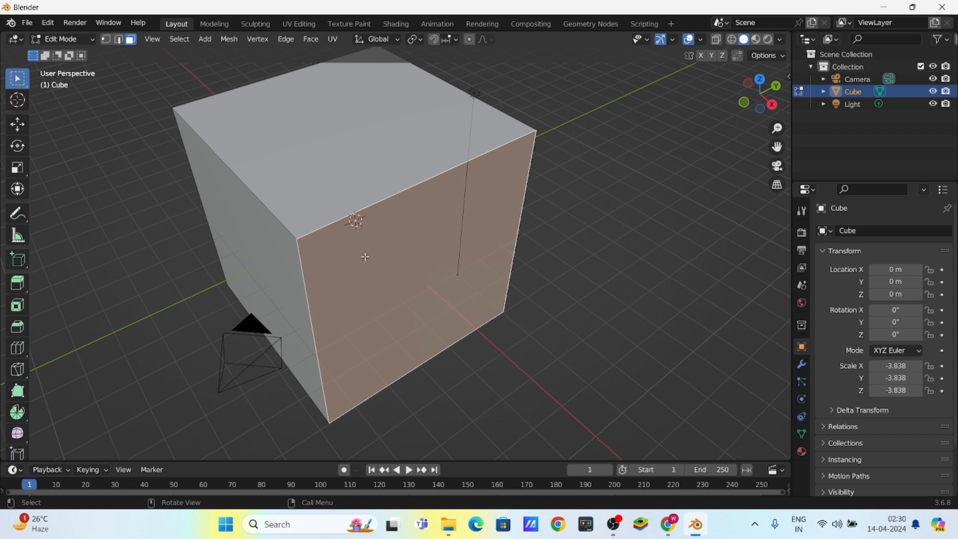
{"action": "key", "text": "Tab"}
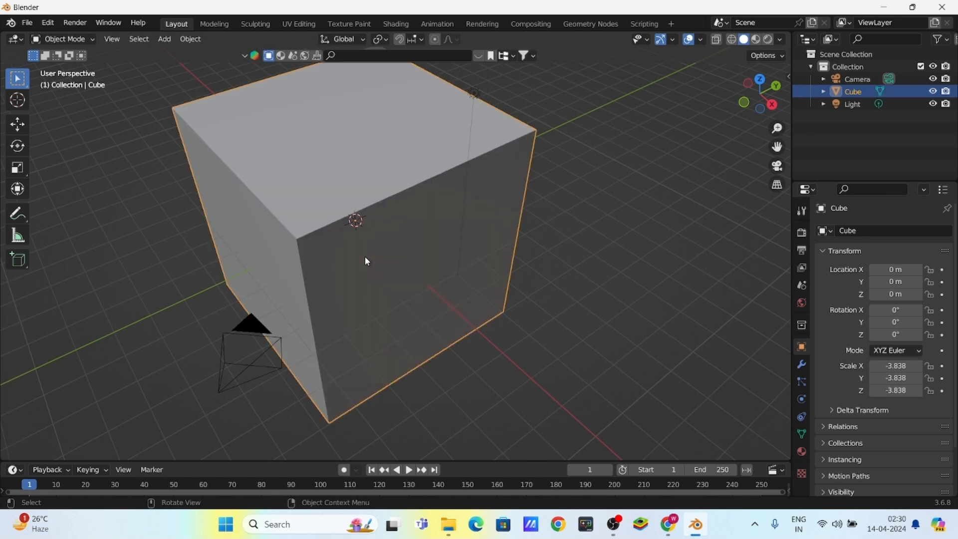
- Stretch the cube along the Y axis to a scale of about -6.81 and try rotating it freely
{"action": "middle_click_drag", "start_coordinate": [357, 229], "coordinate": [349, 217]}
{"action": "middle_click_drag", "start_coordinate": [372, 254], "coordinate": [380, 301], "text": "shift"}
{"action": "key", "text": "s"}
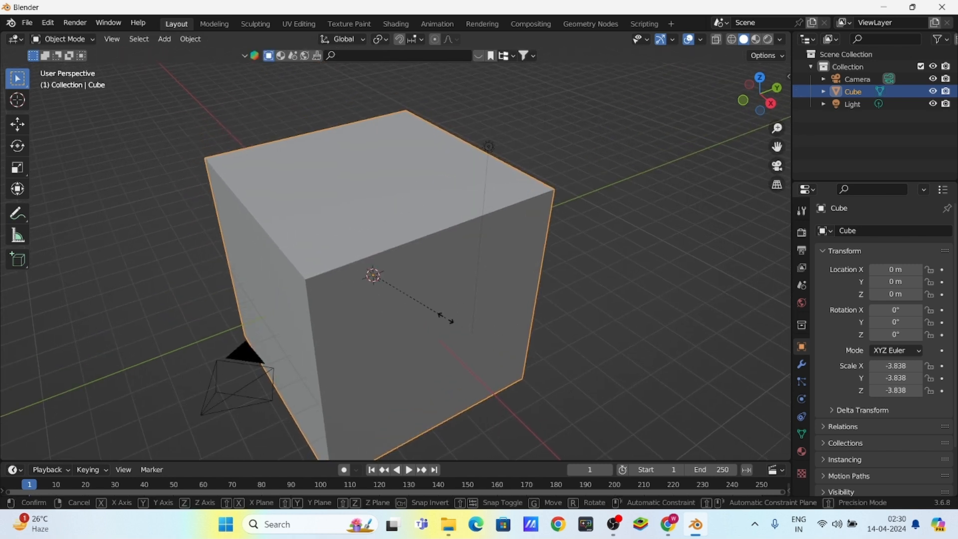
{"action": "key", "text": "y"}
{"action": "left_click", "coordinate": [509, 340]}
{"action": "key", "text": "r"}
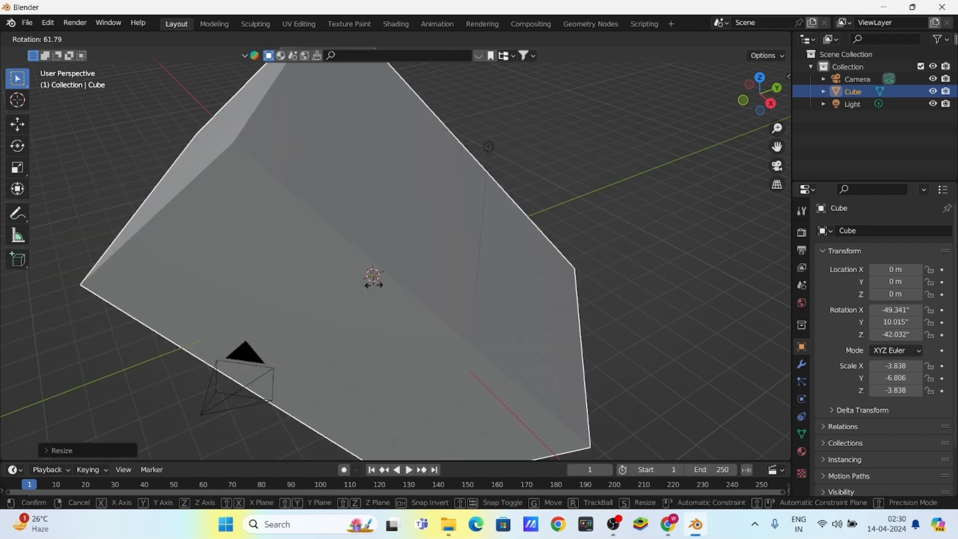
{"action": "key", "text": "Escape"}
{"action": "scroll", "coordinate": [398, 264], "scroll_direction": "down", "scroll_amount": 4}
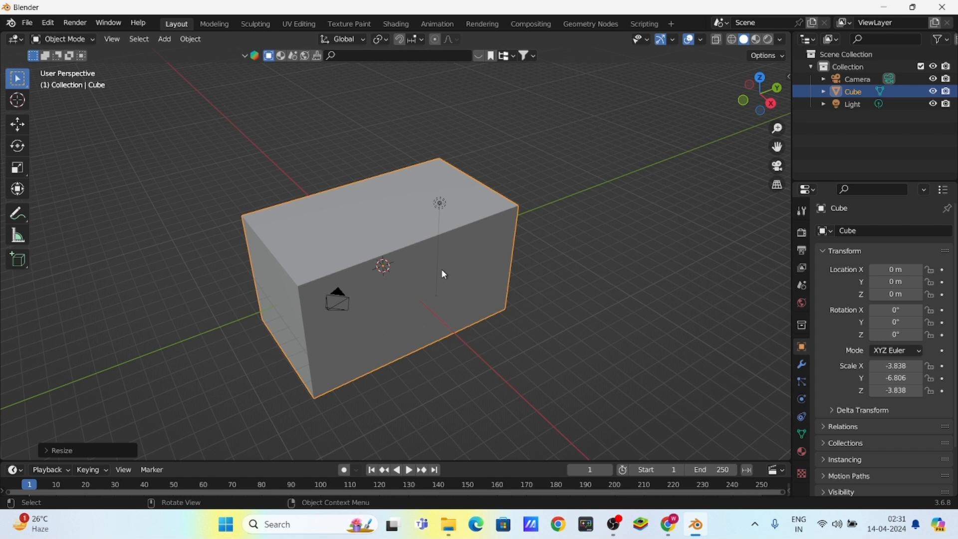
- Delete the stretched cube and add a new cube mesh in its place at the origin
{"action": "key", "text": "Delete"}
{"action": "key", "text": "shift+a"}
{"action": "mouse_move", "coordinate": [393, 243]}
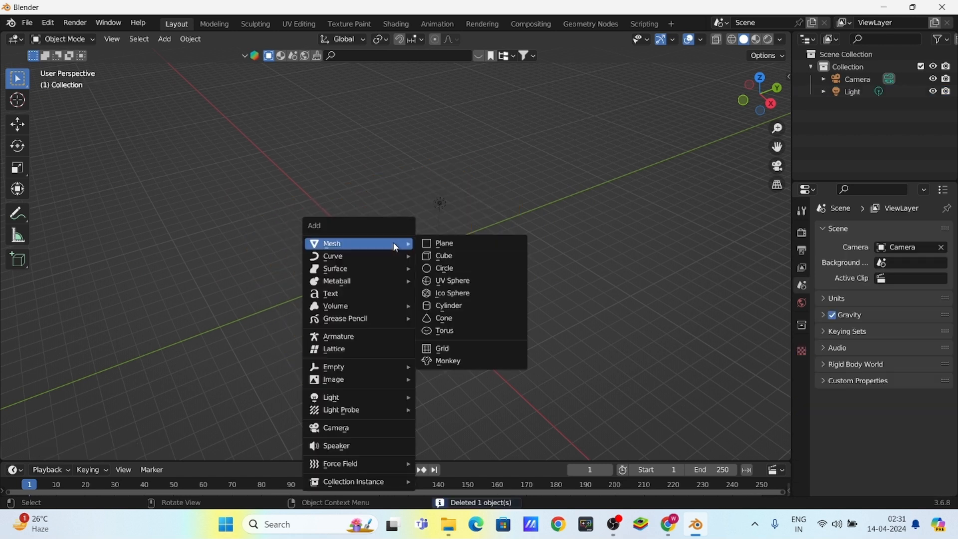
{"action": "left_click", "coordinate": [446, 257]}
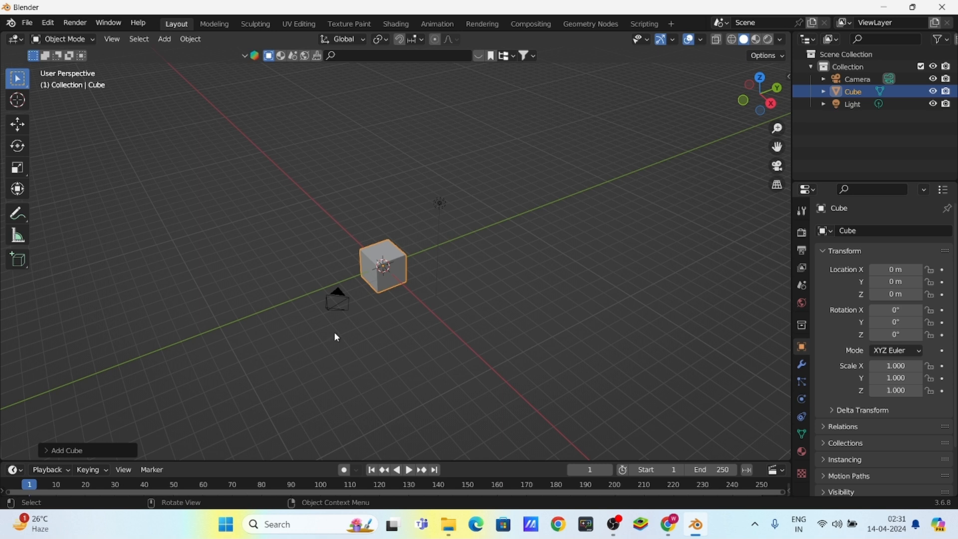
{"action": "middle_click_drag", "start_coordinate": [343, 324], "coordinate": [333, 295], "text": "shift"}
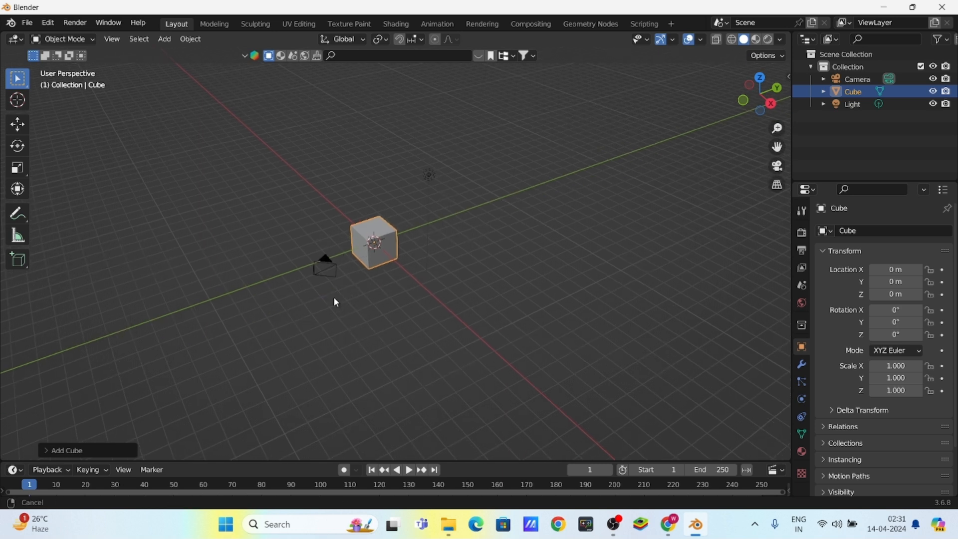
{"action": "scroll", "coordinate": [359, 267], "scroll_direction": "up", "scroll_amount": 2}
{"action": "scroll", "coordinate": [367, 304], "scroll_direction": "up", "scroll_amount": 2}
{"action": "middle_click_drag", "start_coordinate": [361, 263], "coordinate": [372, 294], "text": "shift"}
{"action": "scroll", "coordinate": [374, 255], "scroll_direction": "up", "scroll_amount": 2}
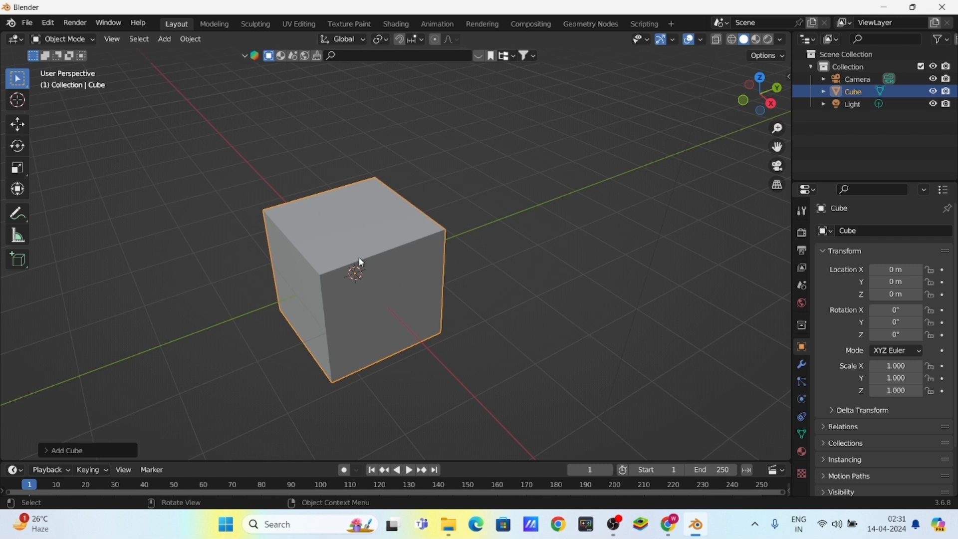
- Duplicate the new cube in Object Mode and place the copy about 2.95 m away along the Y axis
{"action": "key", "text": "Tab"}
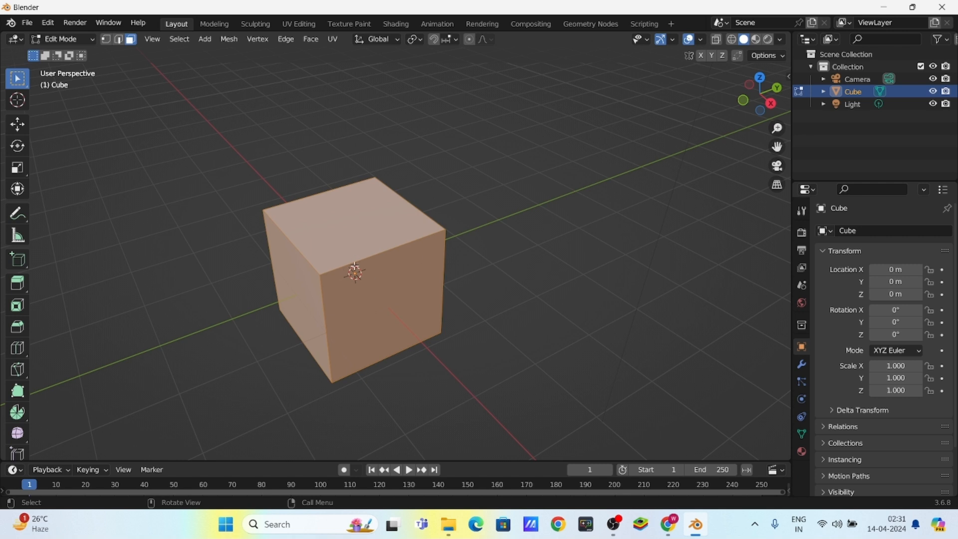
{"action": "key", "text": "Tab"}
{"action": "scroll", "coordinate": [338, 247], "scroll_direction": "down", "scroll_amount": 4}
{"action": "left_click", "coordinate": [462, 231]}
{"action": "left_click", "coordinate": [386, 243]}
{"action": "key", "text": "shift+d"}
{"action": "key", "text": "y"}
{"action": "left_click", "coordinate": [464, 221]}
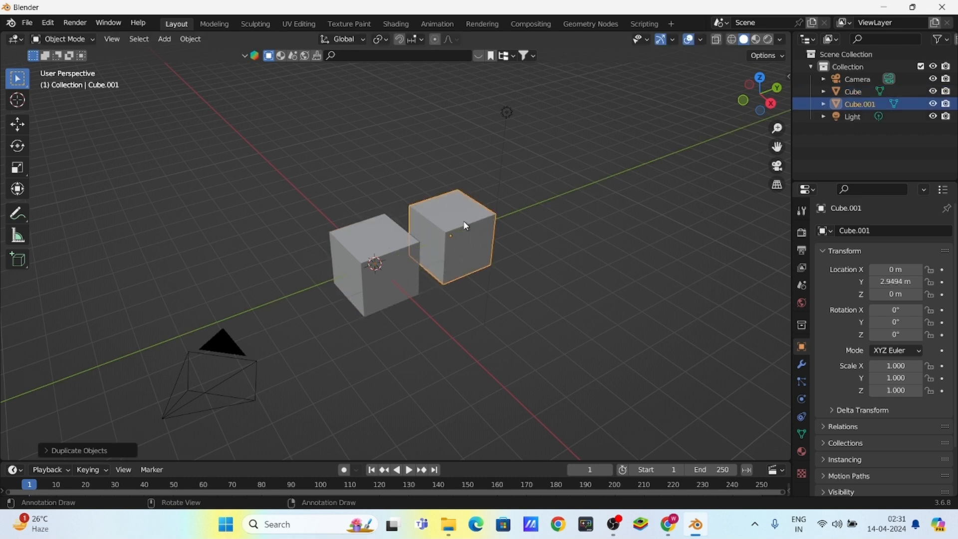
- Enter Edit Mode on the duplicated cube and try to select the original cube from there
{"action": "left_click", "coordinate": [420, 269]}
{"action": "middle_click_drag", "start_coordinate": [420, 269], "coordinate": [397, 242]}
{"action": "scroll", "coordinate": [364, 259], "scroll_direction": "up", "scroll_amount": 3}
{"action": "left_click", "coordinate": [341, 207]}
{"action": "key", "text": "Tab"}
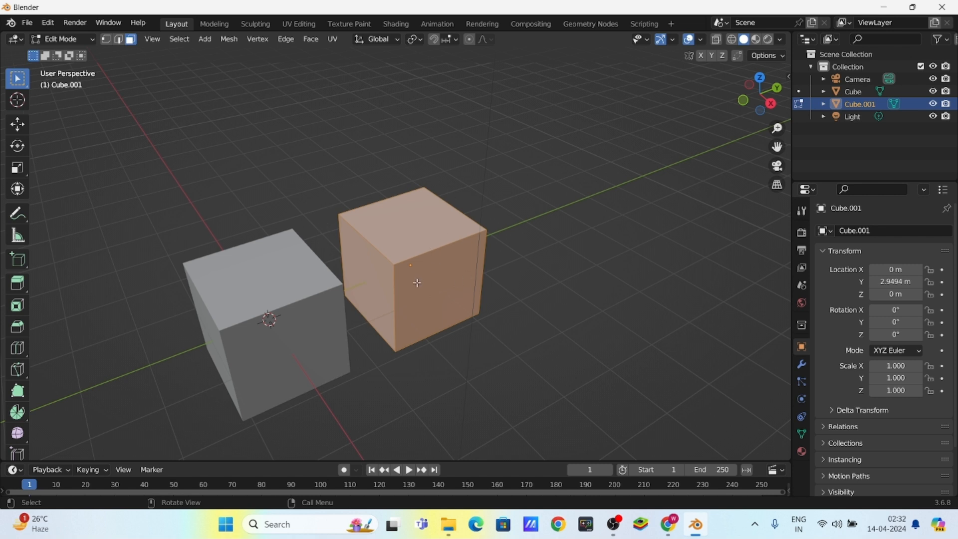
{"action": "left_click", "coordinate": [262, 308]}
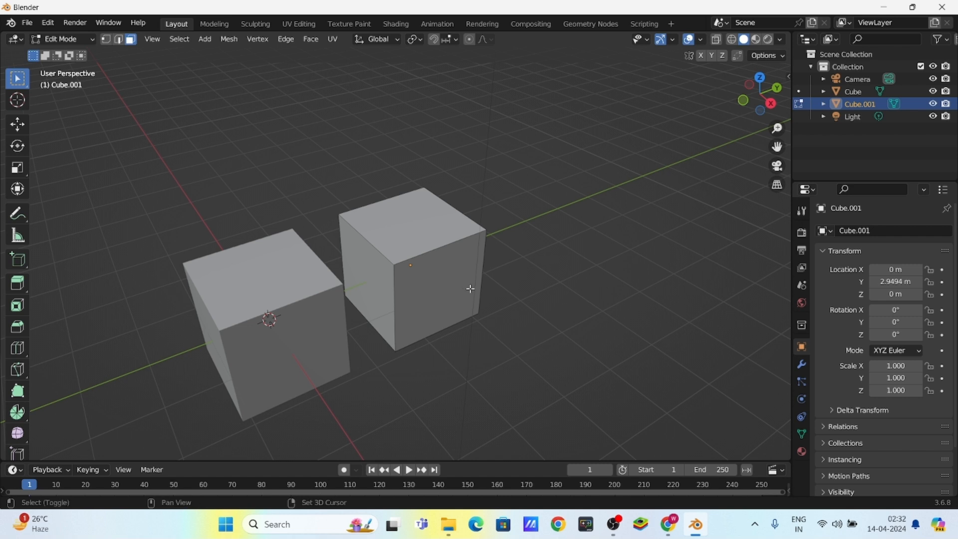
{"action": "middle_click_drag", "start_coordinate": [470, 289], "coordinate": [445, 313], "text": "shift"}
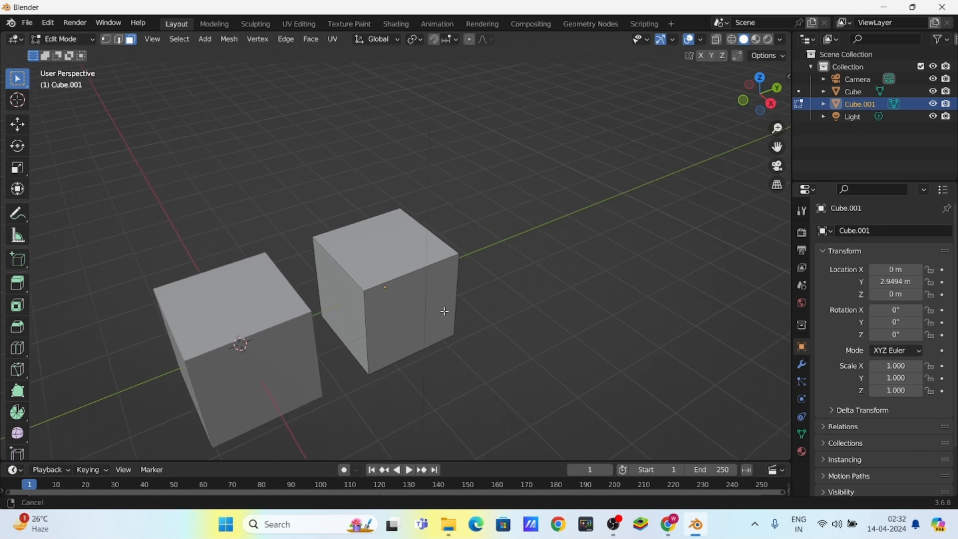
- Switch the duplicated cube from Edit Mode to Object Mode and back to Edit Mode
{"action": "left_click", "coordinate": [68, 39]}
{"action": "left_click", "coordinate": [65, 53]}
{"action": "left_click", "coordinate": [76, 42]}
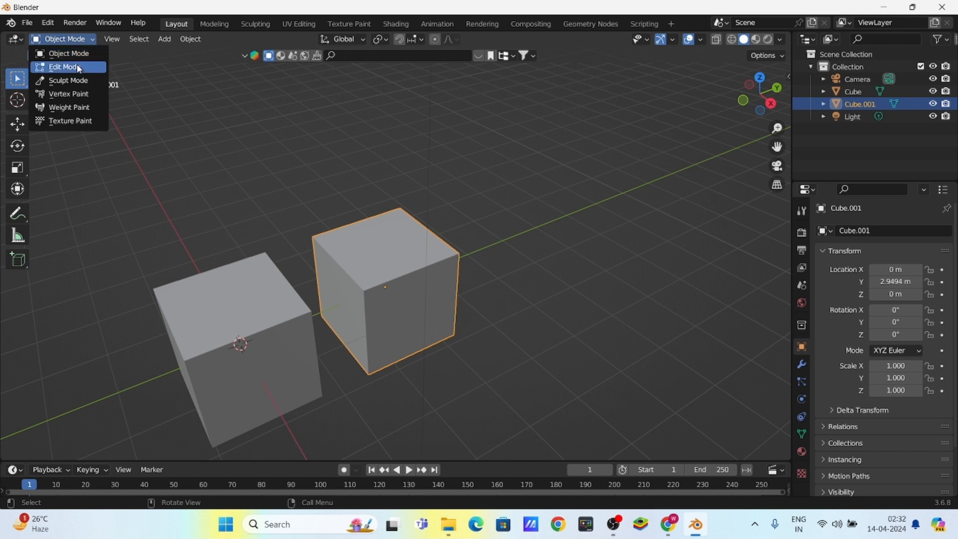
{"action": "left_click", "coordinate": [64, 67]}
{"action": "left_click", "coordinate": [76, 38]}
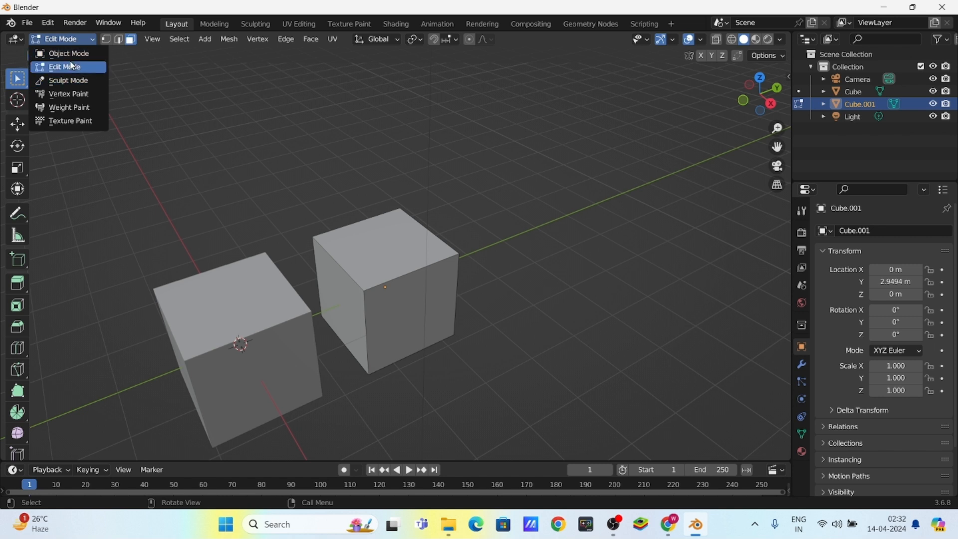
{"action": "left_click", "coordinate": [70, 67]}
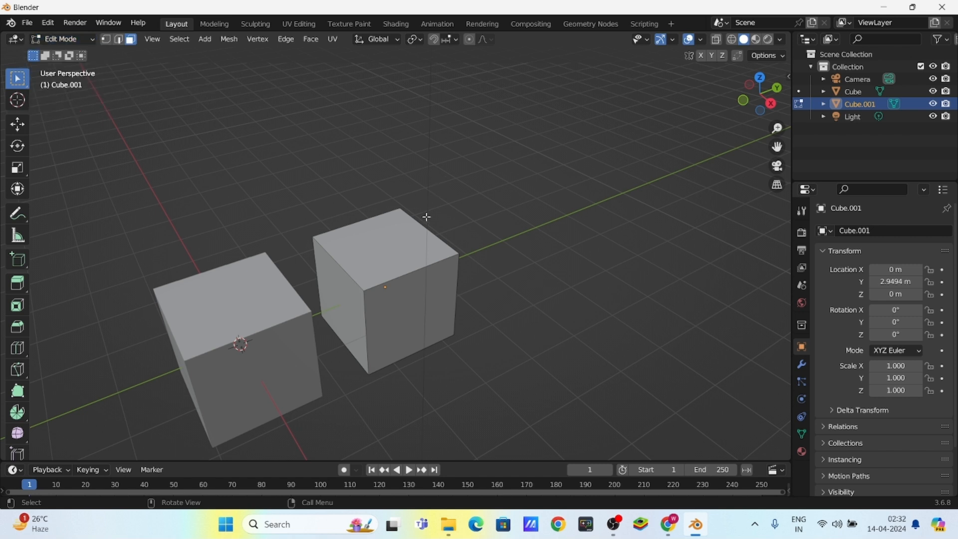
- Toggle the duplicated cube repeatedly between Edit Mode and Object Mode, ending in Object Mode
{"action": "key", "text": "Tab"}
{"action": "key", "text": "Tab"}
{"action": "key", "text": "Tab"}
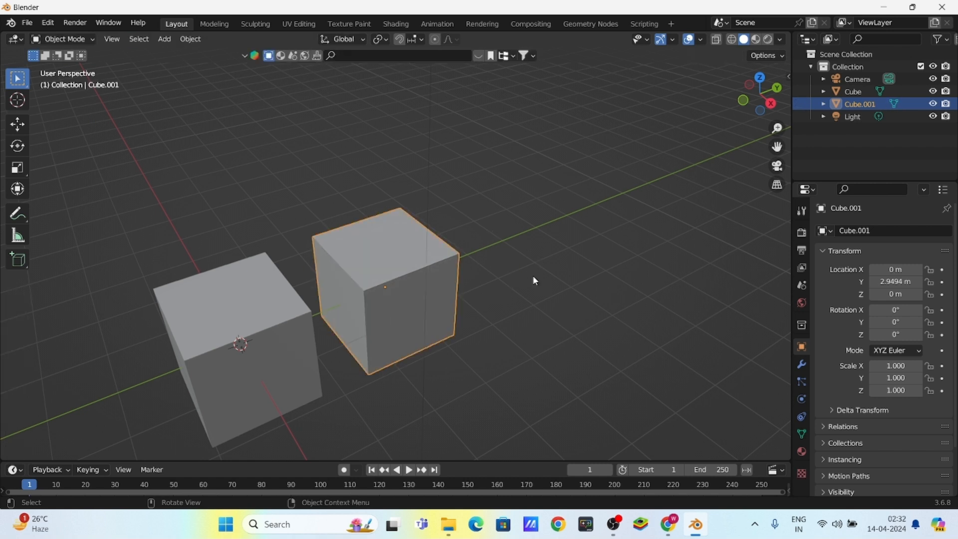
{"action": "middle_click_drag", "start_coordinate": [396, 306], "coordinate": [391, 287]}
{"action": "key", "text": "Tab"}
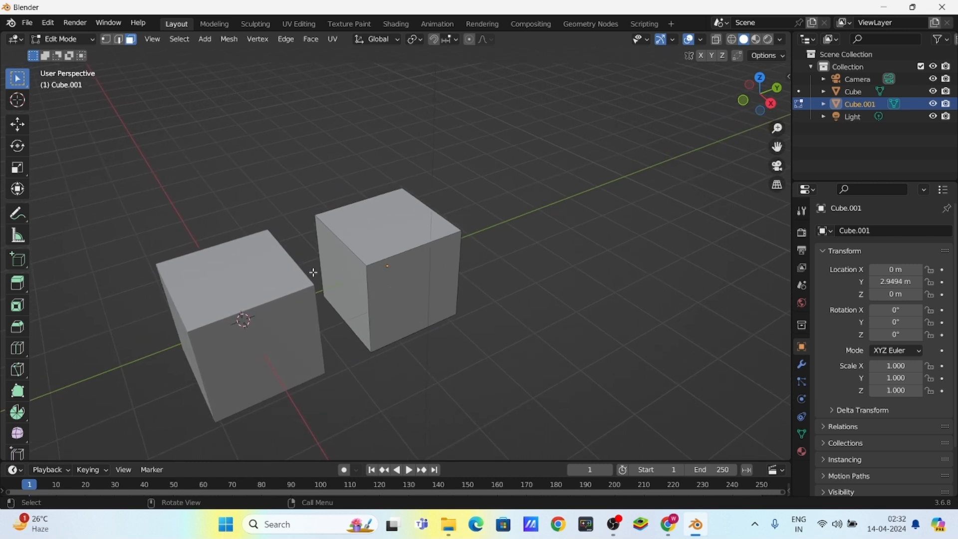
{"action": "scroll", "coordinate": [401, 260], "scroll_direction": "up", "scroll_amount": 1}
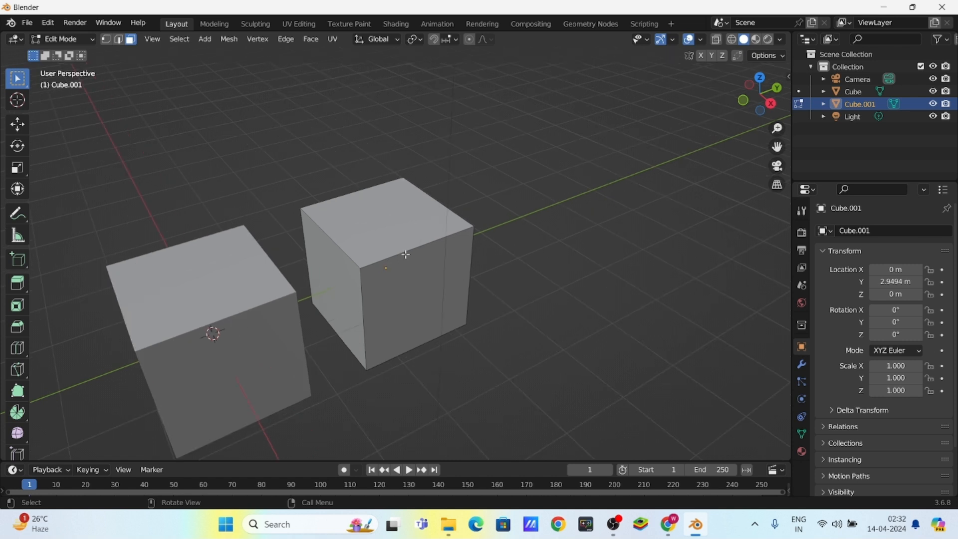
{"action": "key", "text": "Tab"}
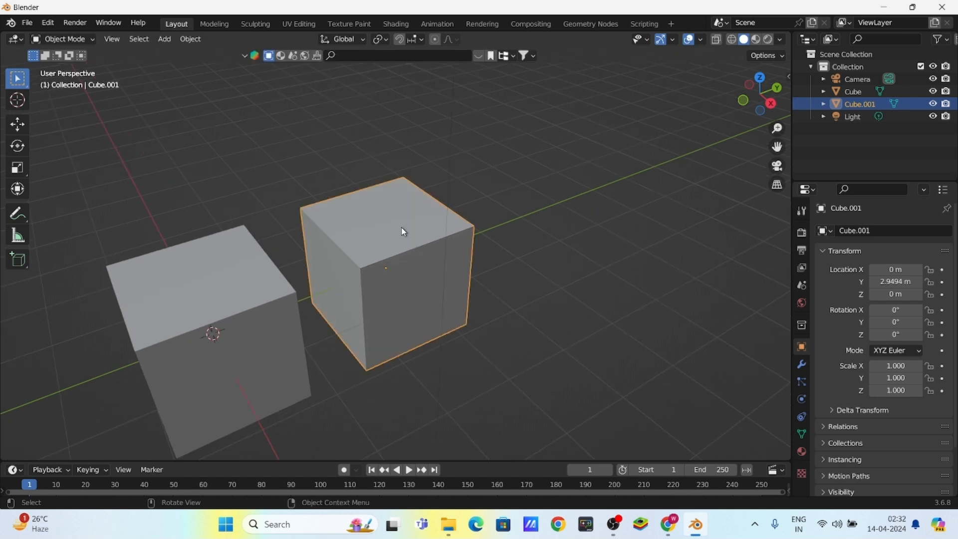
- Select the duplicated cube, enter Edit Mode on it and select its top face
{"action": "left_click", "coordinate": [398, 186]}
{"action": "left_click", "coordinate": [402, 257]}
{"action": "key", "text": "Tab"}
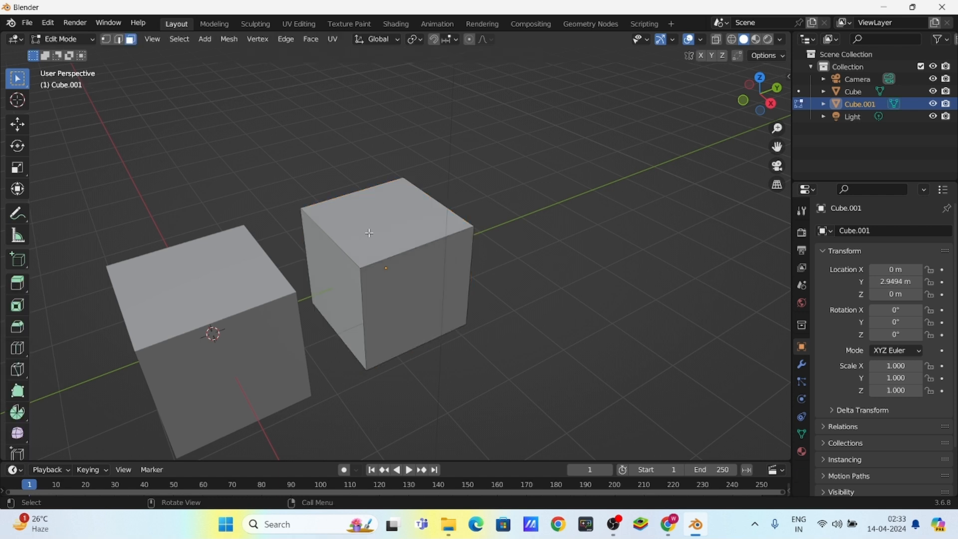
{"action": "middle_click_drag", "start_coordinate": [369, 233], "coordinate": [364, 254]}
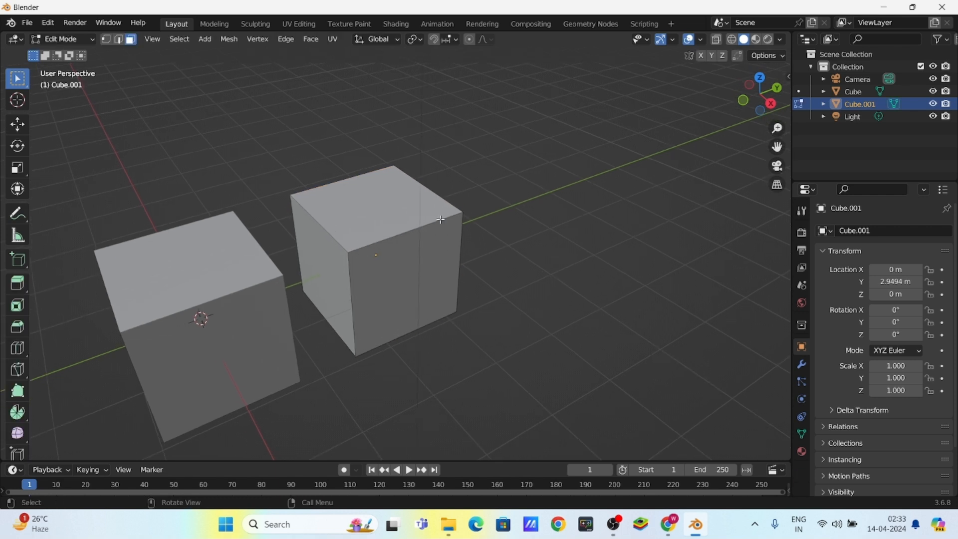
{"action": "mouse_move", "coordinate": [389, 216]}
{"action": "middle_mouse_down", "text": "ctrl"}
{"action": "mouse_move", "coordinate": [369, 250]}
{"action": "mouse_move", "coordinate": [376, 225]}
{"action": "mouse_move", "coordinate": [346, 242]}
{"action": "mouse_move", "coordinate": [356, 261]}
{"action": "mouse_move", "coordinate": [389, 210]}
{"action": "middle_mouse_up", "text": "ctrl"}
{"action": "left_click", "coordinate": [336, 260]}
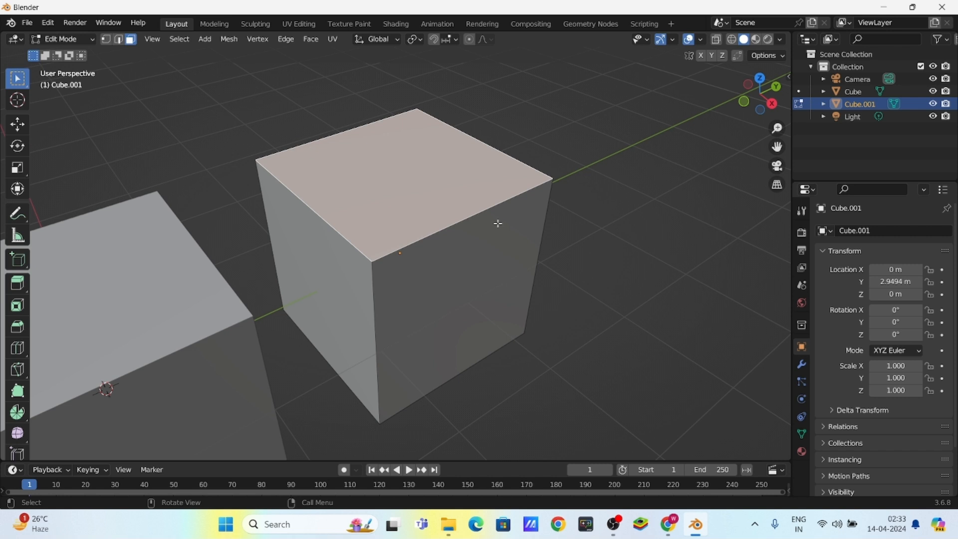
- Switch to vertex selection on the duplicated cube, clear the selection and select its nearest top corner vertex
{"action": "middle_click_drag", "start_coordinate": [366, 296], "coordinate": [395, 267]}
{"action": "key", "text": "1"}
{"action": "scroll", "coordinate": [409, 246], "scroll_direction": "up", "scroll_amount": 2}
{"action": "key", "text": "alt+a"}
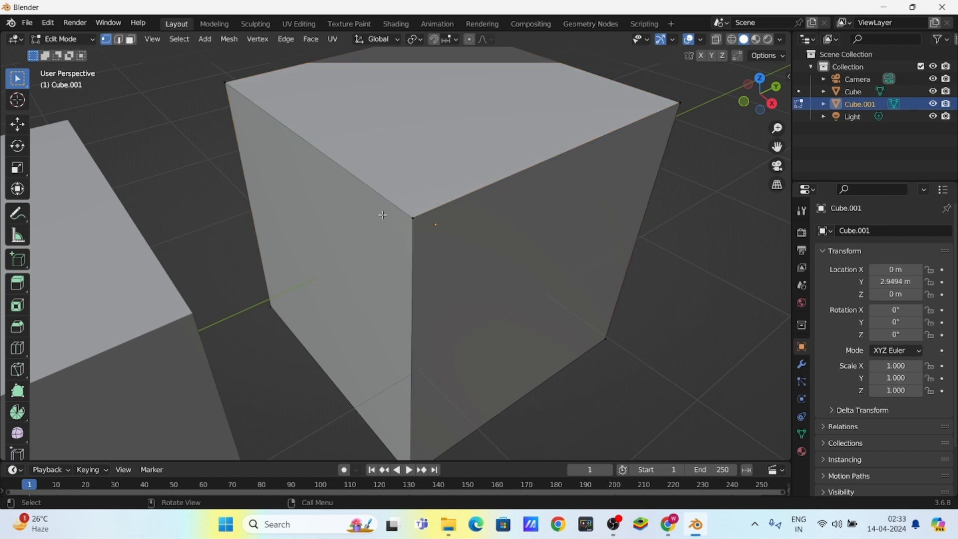
{"action": "left_click", "coordinate": [414, 218]}
- Switch to edge selection and select edges meeting at the nearest top corner individually, ending with the edge above the left side face
{"action": "key", "text": "2"}
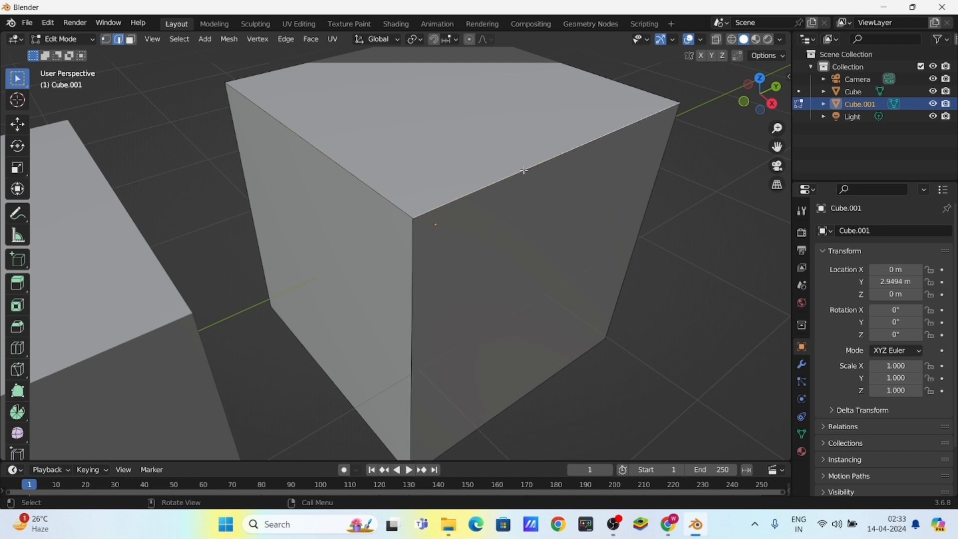
{"action": "left_click", "coordinate": [410, 268]}
{"action": "left_click", "coordinate": [379, 196]}
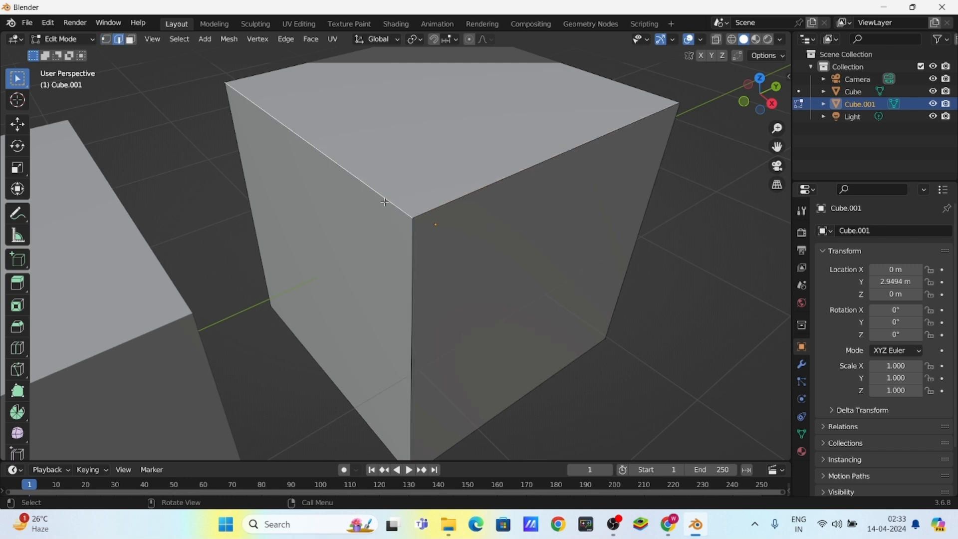
- Switch to face selection and select the duplicated cube's faces one at a time, ending with the top face
{"action": "key", "text": "3"}
{"action": "left_click", "coordinate": [426, 270]}
{"action": "scroll", "coordinate": [431, 279], "scroll_direction": "down", "scroll_amount": 3}
{"action": "left_click", "coordinate": [364, 242]}
{"action": "left_click", "coordinate": [382, 210]}
{"action": "left_click", "coordinate": [459, 259]}
{"action": "left_click", "coordinate": [378, 254]}
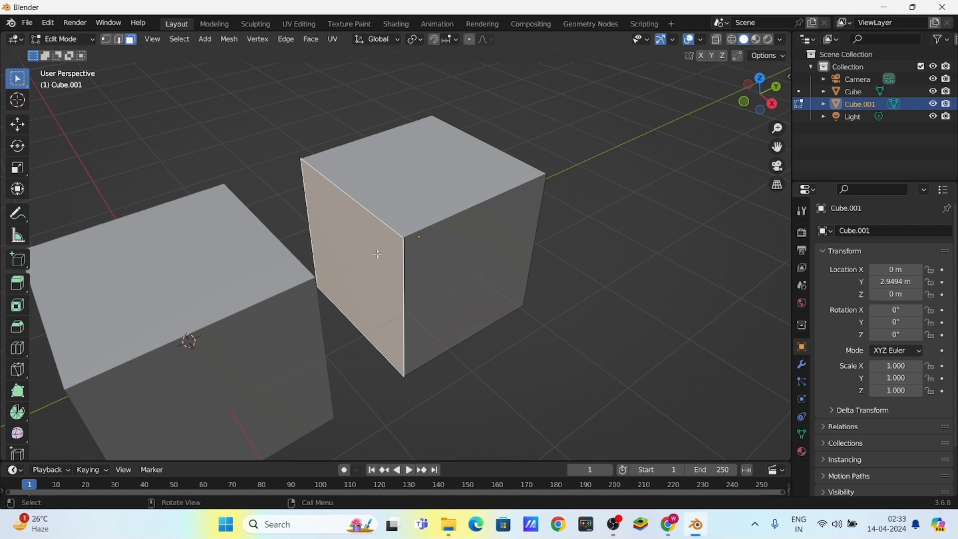
{"action": "left_click", "coordinate": [415, 232]}
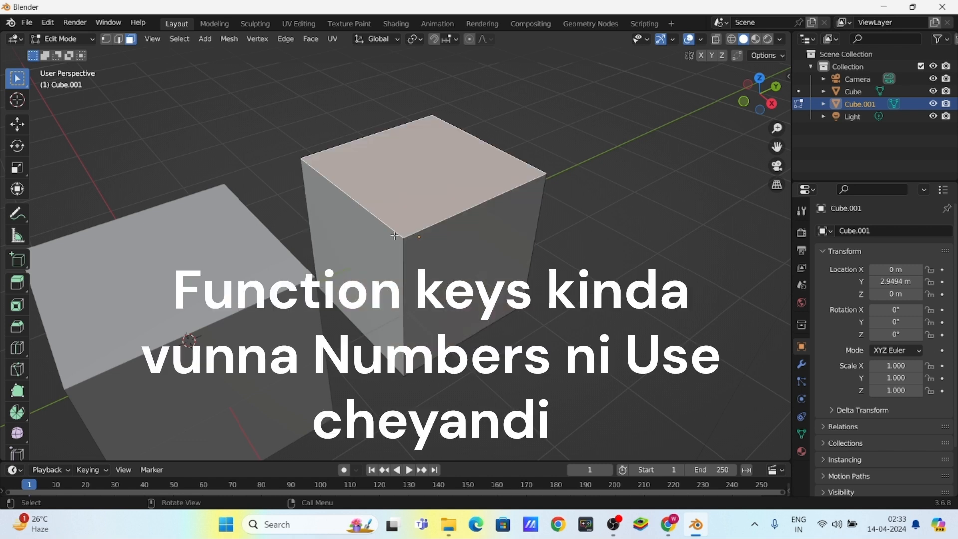
- Extend the selection to the duplicated cube's two visible side faces, keeping the top face as the active one
{"action": "left_click", "coordinate": [466, 251], "text": "shift"}
{"action": "left_click", "coordinate": [409, 193], "text": "shift"}
{"action": "left_click", "coordinate": [367, 245], "text": "shift"}
{"action": "left_click", "coordinate": [404, 205], "text": "shift"}
{"action": "mouse_move", "coordinate": [441, 273]}
{"action": "middle_mouse_down"}
{"action": "mouse_move", "coordinate": [364, 215]}
{"action": "mouse_move", "coordinate": [402, 263]}
{"action": "mouse_move", "coordinate": [461, 276]}
{"action": "mouse_move", "coordinate": [437, 263]}
{"action": "mouse_move", "coordinate": [434, 274]}
{"action": "mouse_move", "coordinate": [421, 263]}
{"action": "mouse_move", "coordinate": [434, 272]}
{"action": "mouse_move", "coordinate": [427, 273]}
{"action": "middle_mouse_up"}
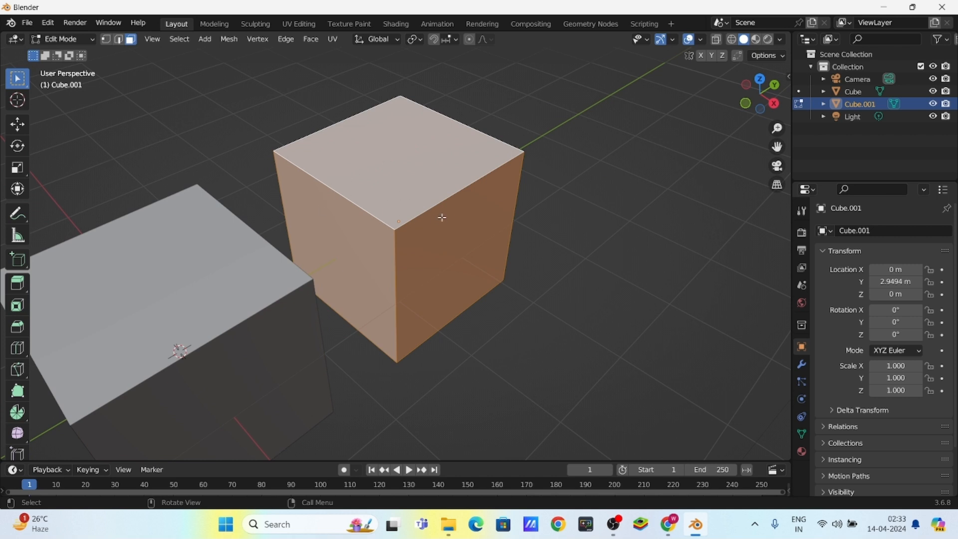
{"action": "middle_click_drag", "start_coordinate": [437, 233], "coordinate": [420, 253]}
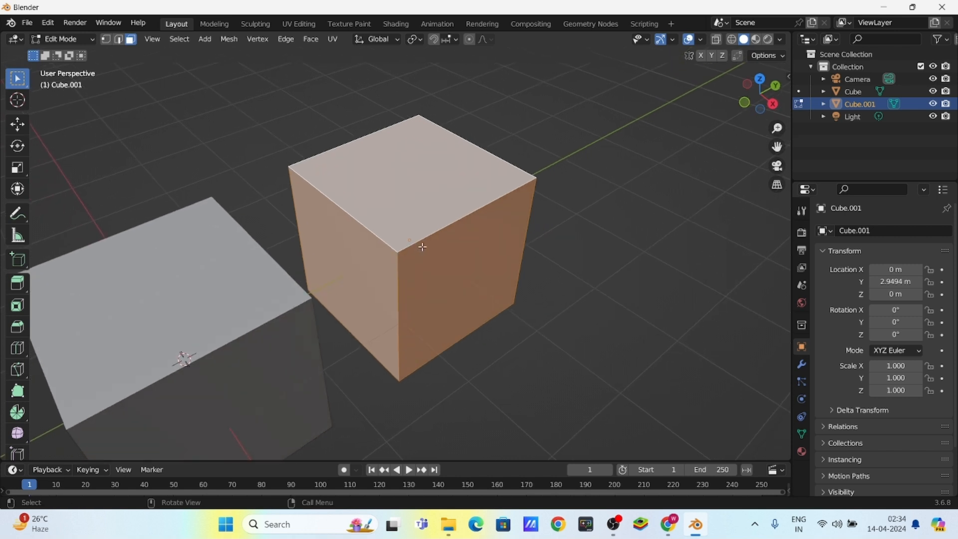
{"action": "scroll", "coordinate": [424, 245], "scroll_direction": "up", "scroll_amount": 1}
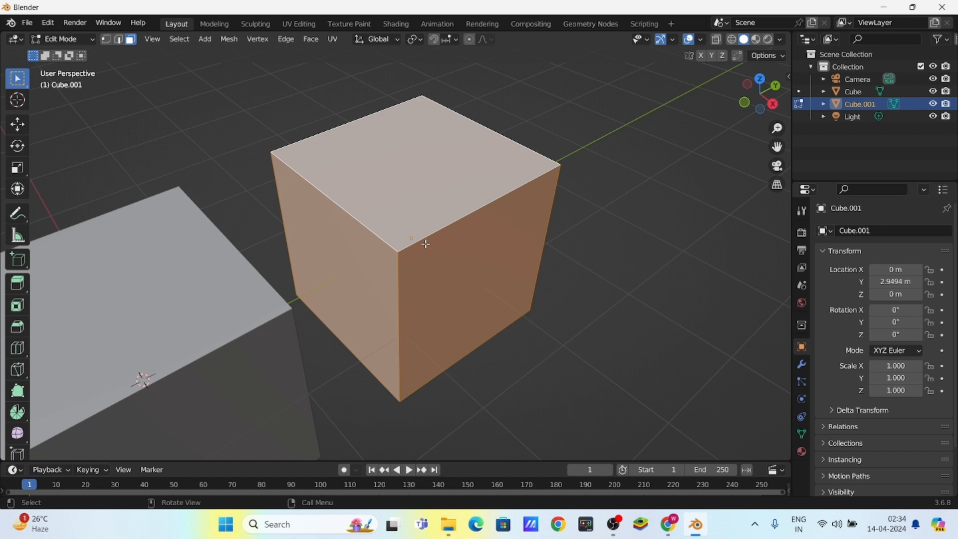
{"action": "middle_click_drag", "start_coordinate": [433, 256], "coordinate": [434, 279], "text": "shift"}
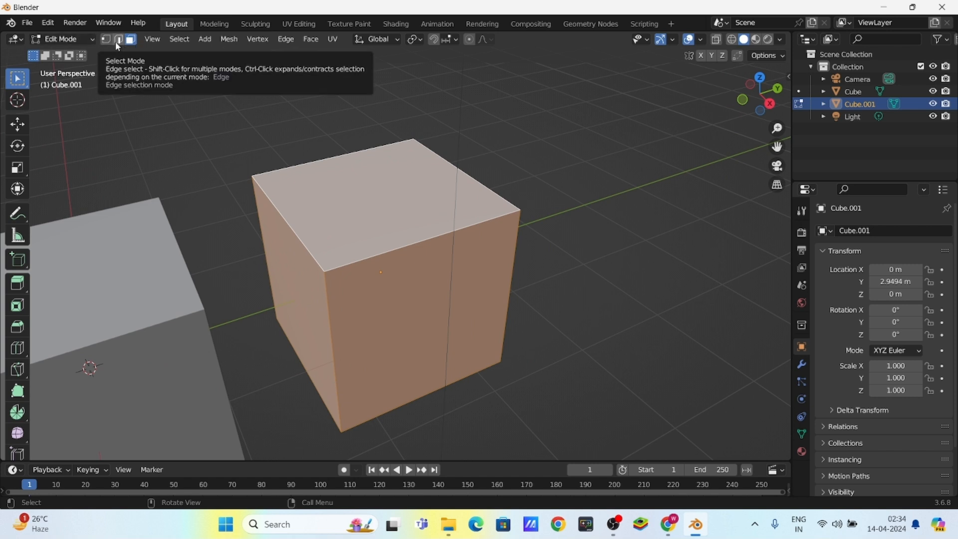
{"action": "middle_click_drag", "start_coordinate": [330, 245], "coordinate": [352, 231]}
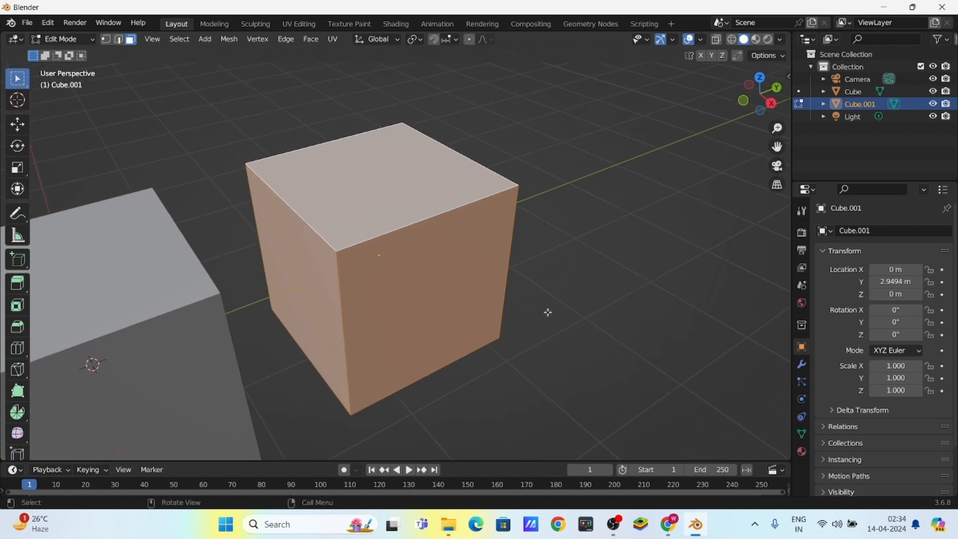
- Clear the face selection, turn on X-ray and box-select all faces of the duplicated cube, including the hidden ones
{"action": "scroll", "coordinate": [358, 246], "scroll_direction": "down", "scroll_amount": 3}
{"action": "middle_click_drag", "start_coordinate": [503, 246], "coordinate": [354, 300]}
{"action": "left_click", "coordinate": [564, 159]}
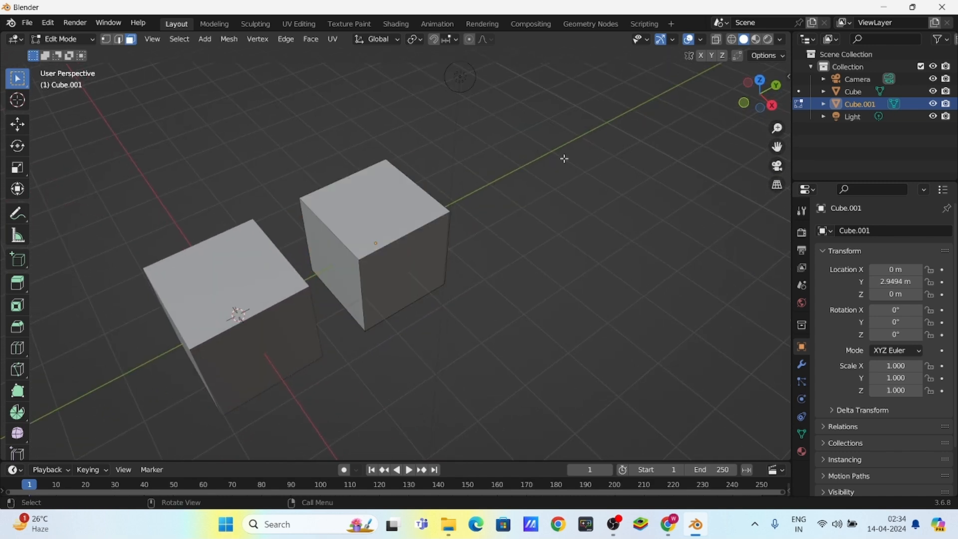
{"action": "left_click", "coordinate": [717, 40]}
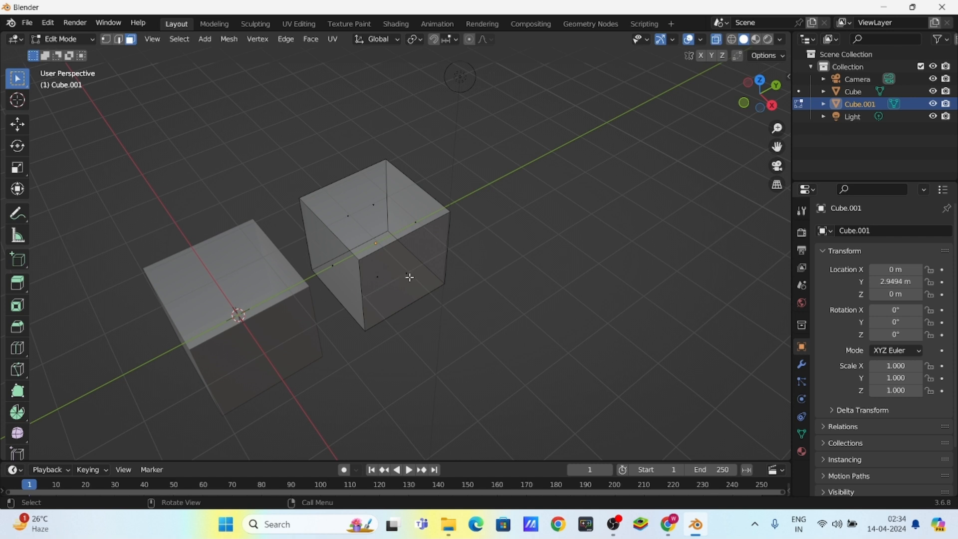
{"action": "scroll", "coordinate": [409, 277], "scroll_direction": "up", "scroll_amount": 2}
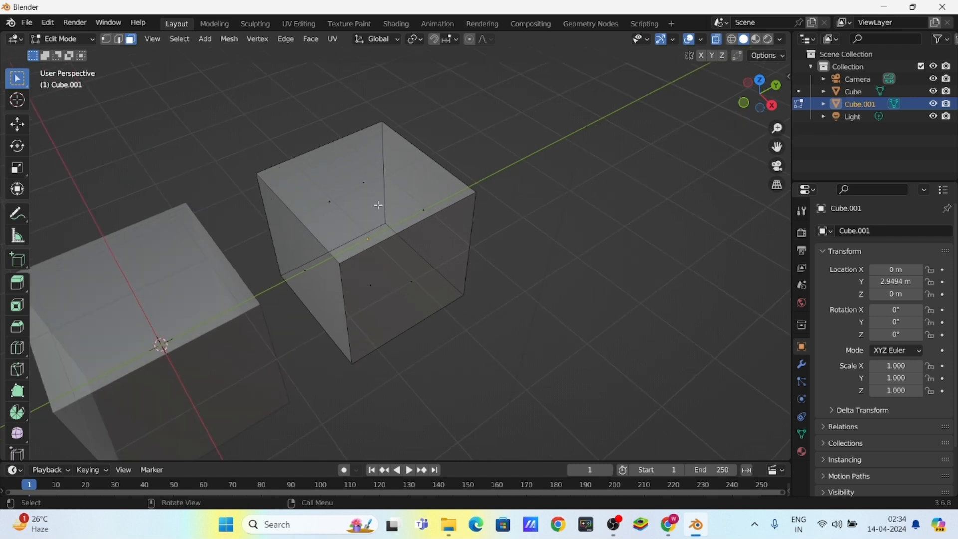
{"action": "scroll", "coordinate": [369, 235], "scroll_direction": "down", "scroll_amount": 2}
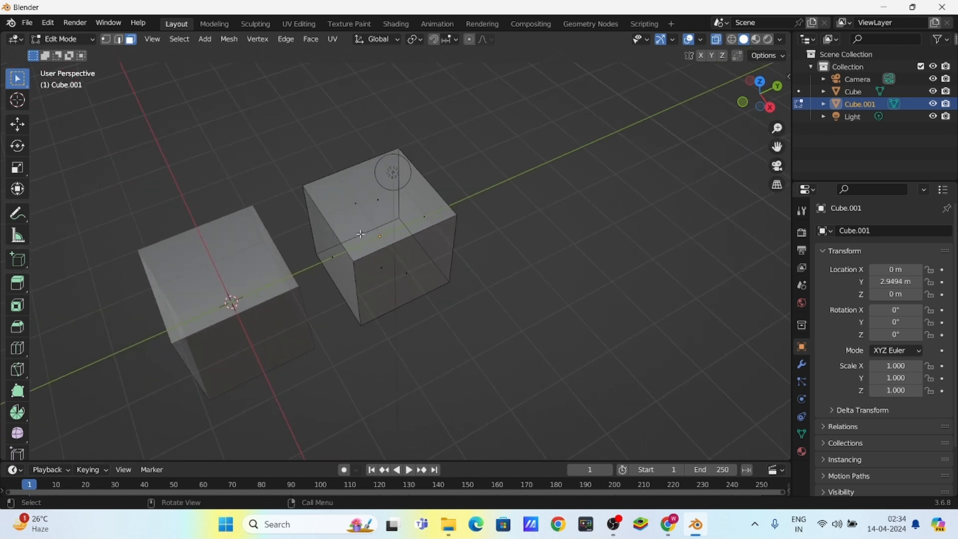
{"action": "scroll", "coordinate": [379, 254], "scroll_direction": "up", "scroll_amount": 2}
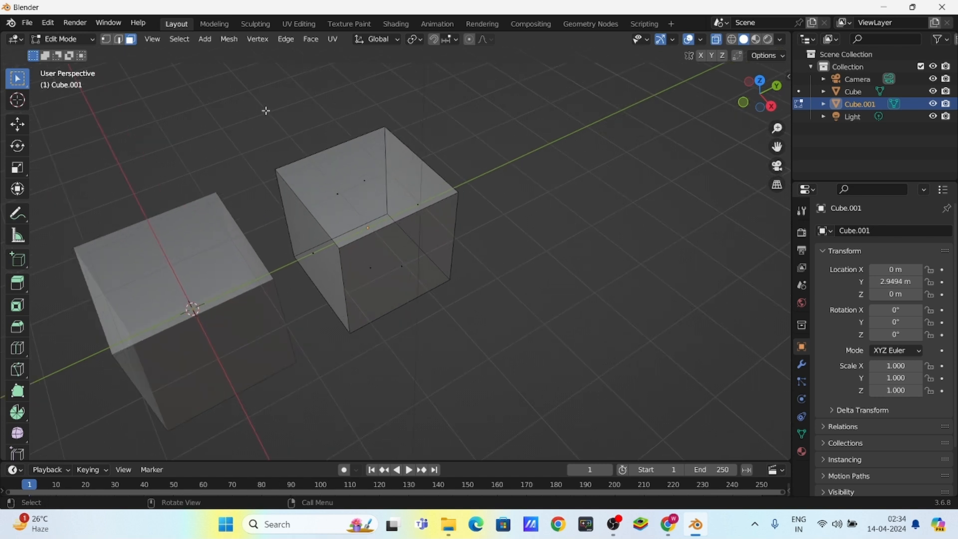
{"action": "left_click_drag", "start_coordinate": [250, 106], "coordinate": [559, 345]}
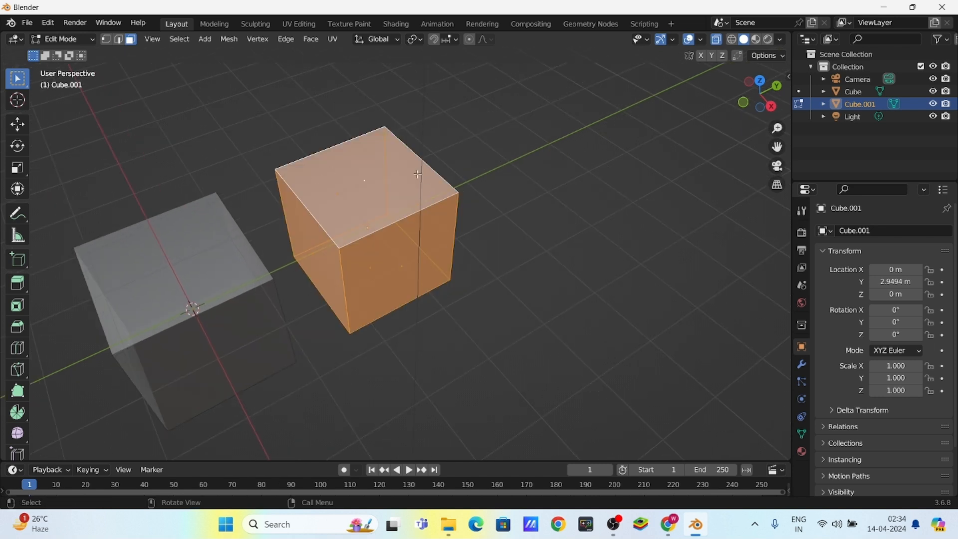
- Try wireframe shading with X-ray off and clear the selection, returning to solid shading without X-ray
{"action": "left_click", "coordinate": [732, 41]}
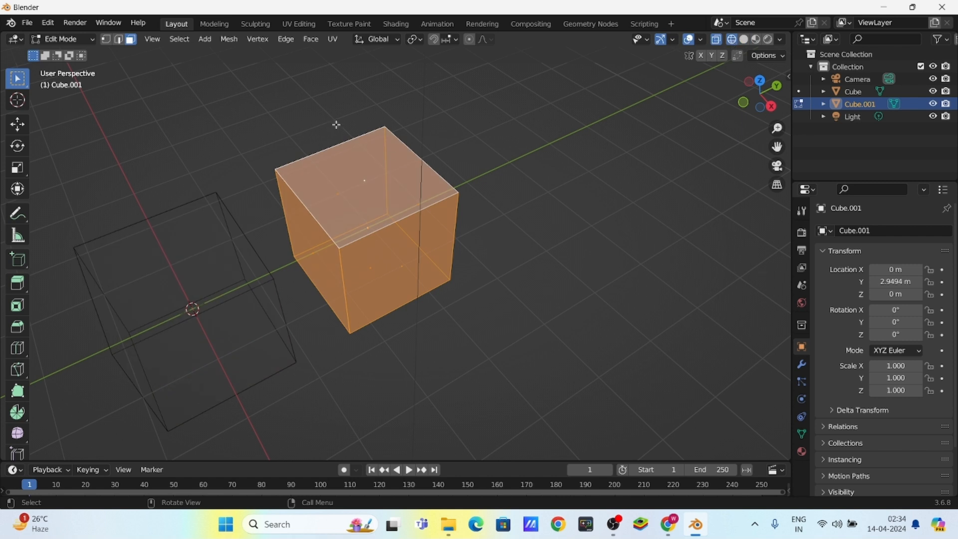
{"action": "left_click", "coordinate": [718, 39]}
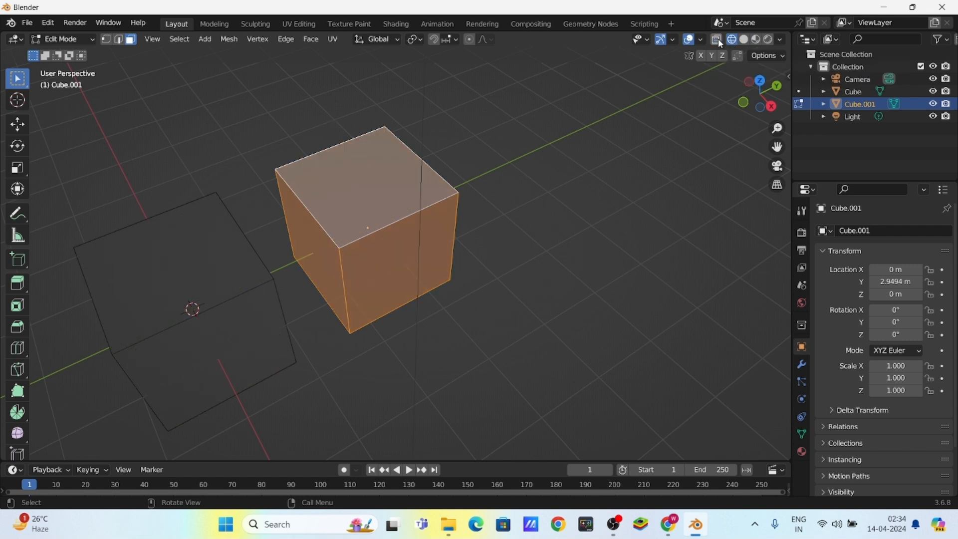
{"action": "left_click", "coordinate": [469, 151]}
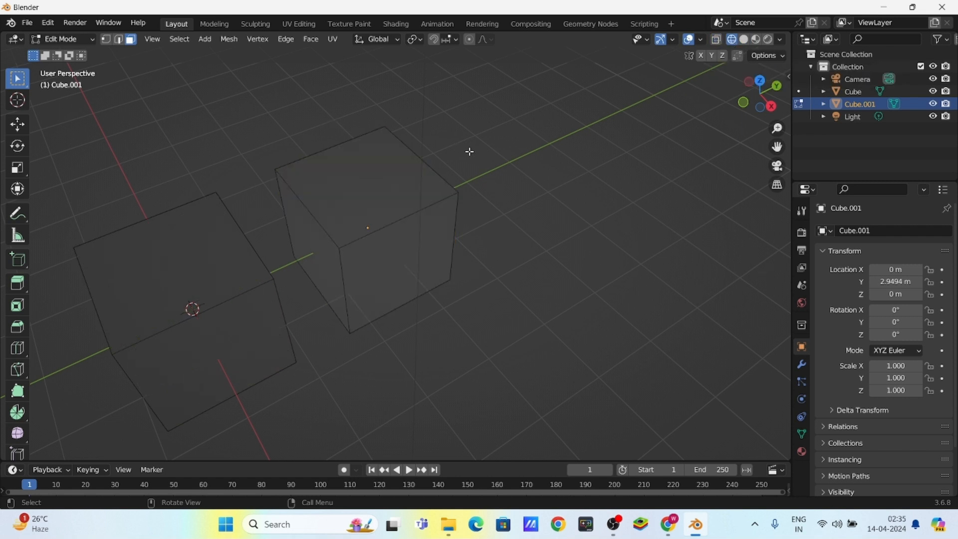
{"action": "left_click", "coordinate": [743, 39]}
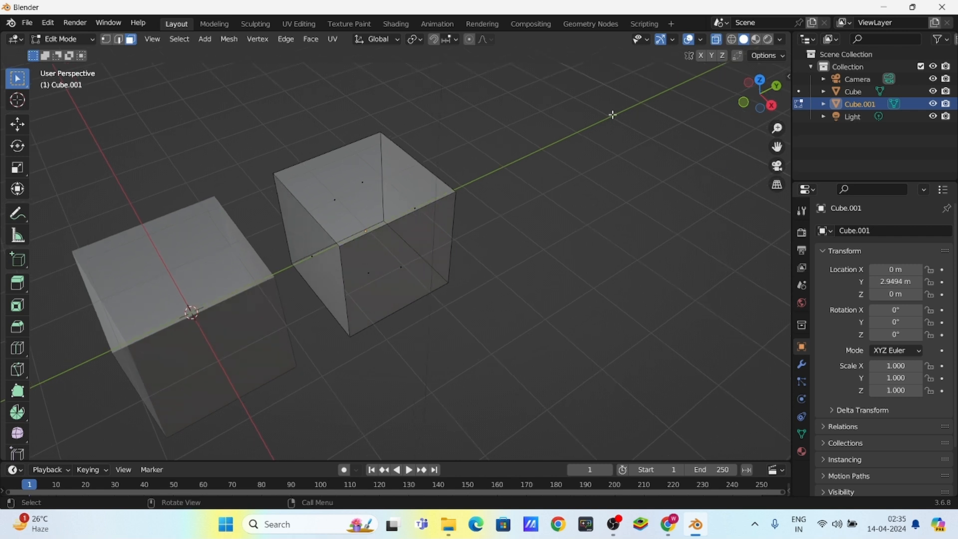
{"action": "left_click", "coordinate": [717, 39]}
{"action": "middle_click_drag", "start_coordinate": [357, 205], "coordinate": [360, 242]}
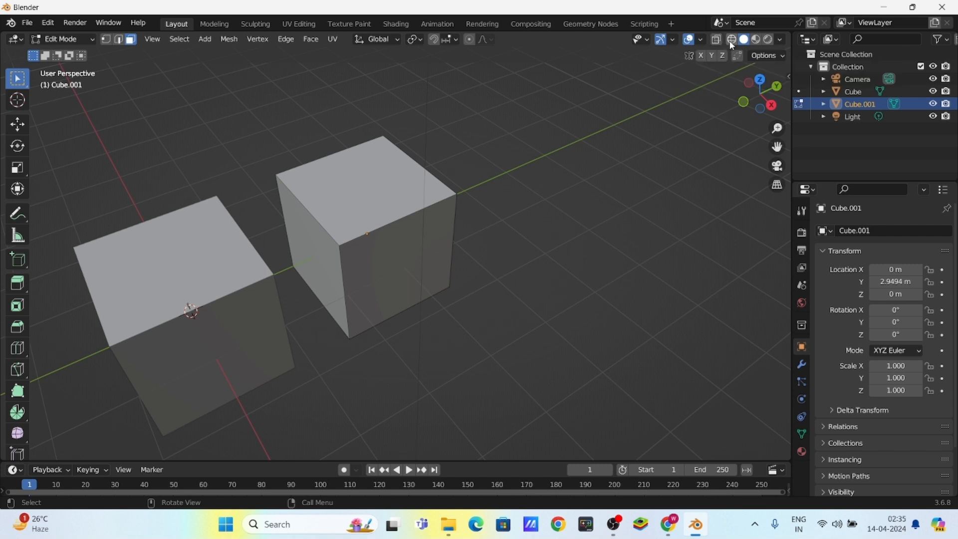
- Switch to wireframe shading and turn on X-ray to inspect the hidden edges of both cubes
{"action": "left_click", "coordinate": [715, 41]}
{"action": "mouse_move", "coordinate": [381, 243]}
{"action": "middle_mouse_down"}
{"action": "mouse_move", "coordinate": [393, 252]}
{"action": "mouse_move", "coordinate": [349, 201]}
{"action": "mouse_move", "coordinate": [392, 239]}
{"action": "middle_mouse_up"}
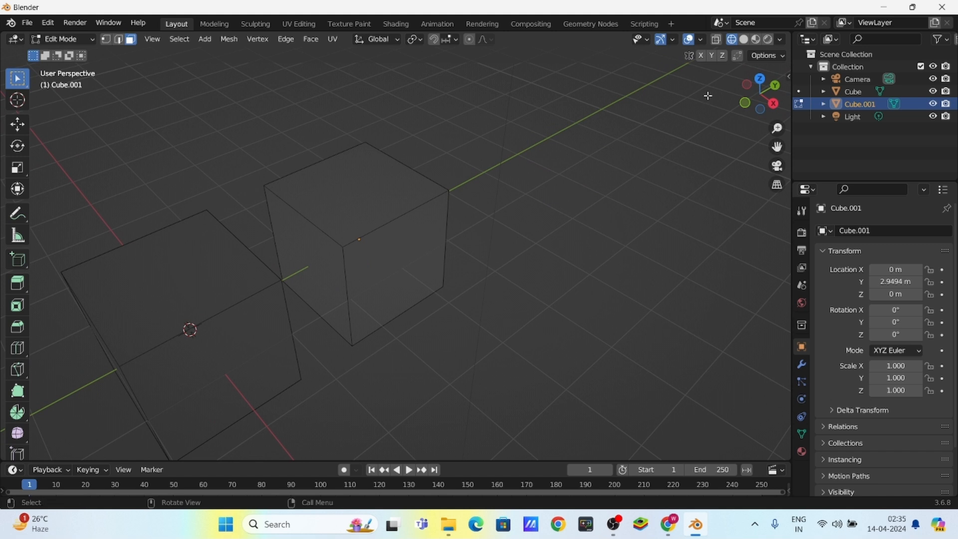
{"action": "left_click", "coordinate": [717, 40]}
{"action": "middle_click_drag", "start_coordinate": [328, 252], "coordinate": [404, 293]}
{"action": "middle_click_drag", "start_coordinate": [360, 271], "coordinate": [353, 284]}
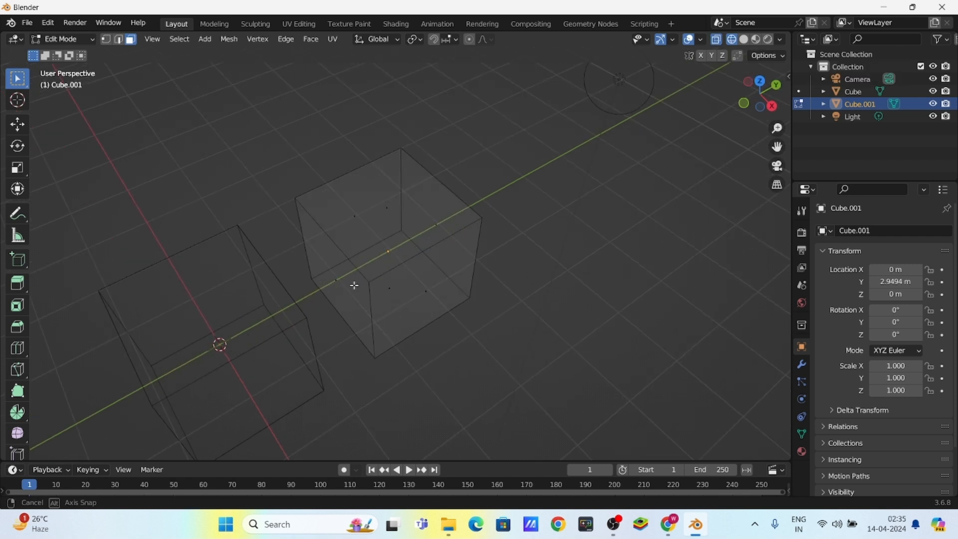
{"action": "mouse_move", "coordinate": [402, 256]}
{"action": "middle_mouse_down"}
{"action": "mouse_move", "coordinate": [423, 298]}
{"action": "mouse_move", "coordinate": [439, 269]}
{"action": "middle_mouse_up"}
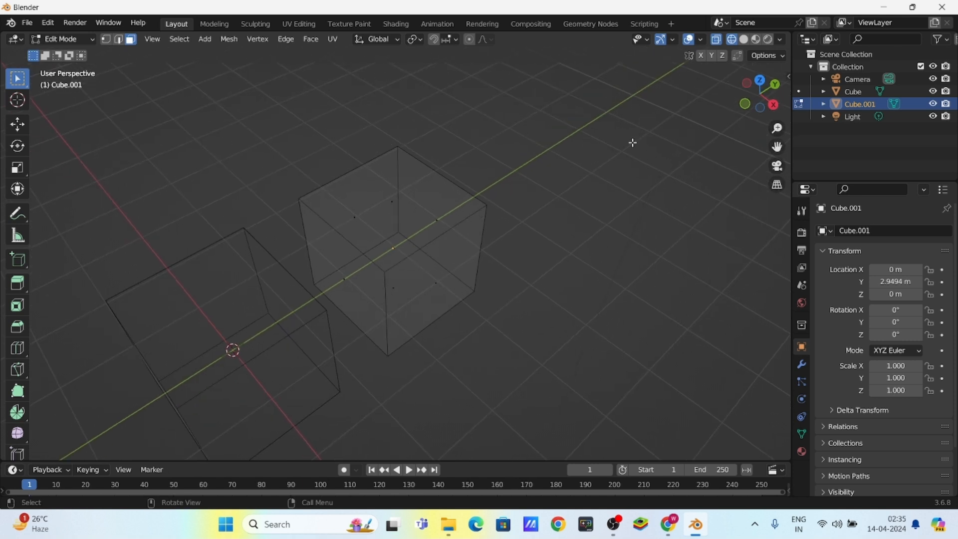
- Return to solid shading without X-ray and box-select the visible faces of the duplicated cube
{"action": "left_click", "coordinate": [743, 39]}
{"action": "mouse_move", "coordinate": [377, 310]}
{"action": "middle_mouse_down"}
{"action": "mouse_move", "coordinate": [351, 322]}
{"action": "mouse_move", "coordinate": [359, 325]}
{"action": "middle_mouse_up"}
{"action": "scroll", "coordinate": [351, 322], "scroll_direction": "up", "scroll_amount": 1}
{"action": "scroll", "coordinate": [295, 207], "scroll_direction": "down", "scroll_amount": 2}
{"action": "left_click_drag", "start_coordinate": [270, 140], "coordinate": [491, 363]}
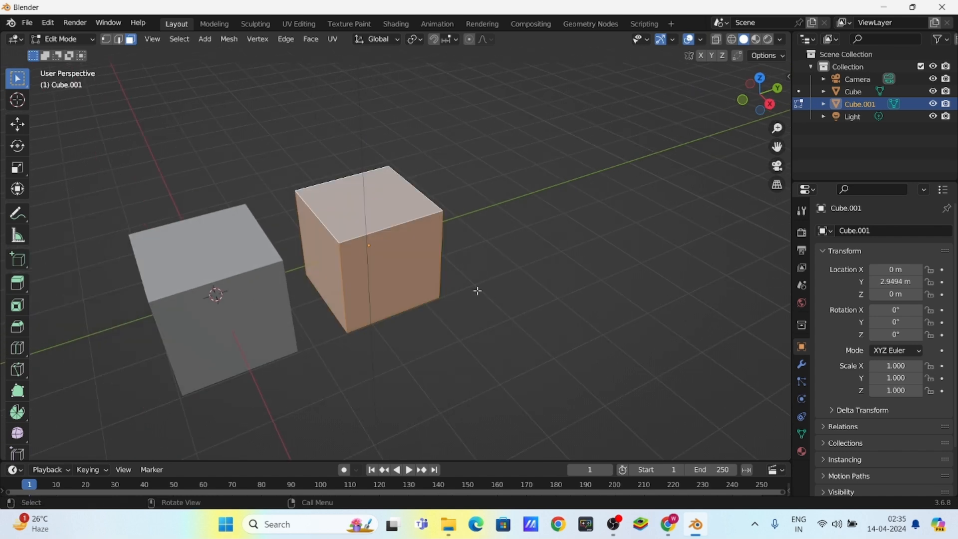
{"action": "middle_click_drag", "start_coordinate": [470, 293], "coordinate": [441, 252]}
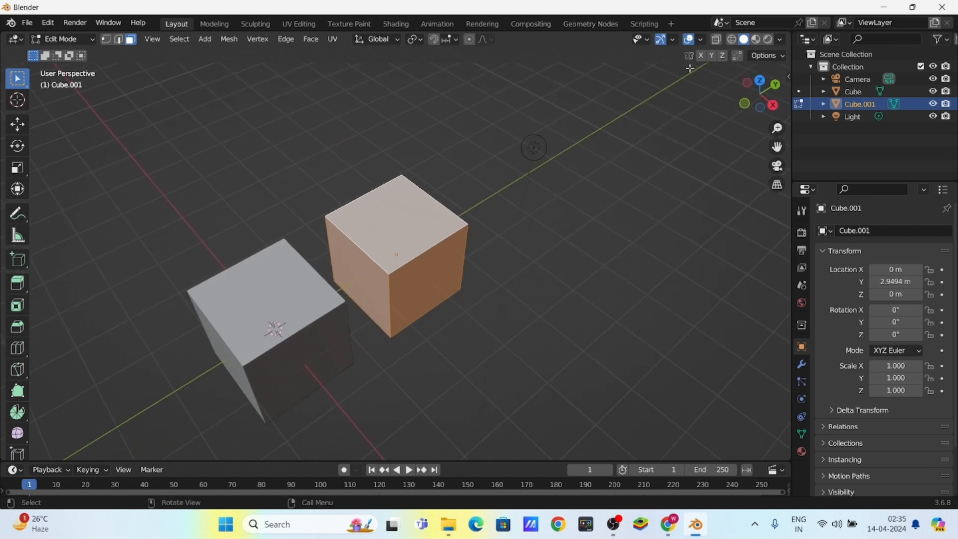
- Turn on X-ray in solid shading, clear the selection and box-select every face of the duplicated cube
{"action": "left_click", "coordinate": [717, 41]}
{"action": "left_click", "coordinate": [339, 179]}
{"action": "left_click_drag", "start_coordinate": [293, 167], "coordinate": [535, 367]}
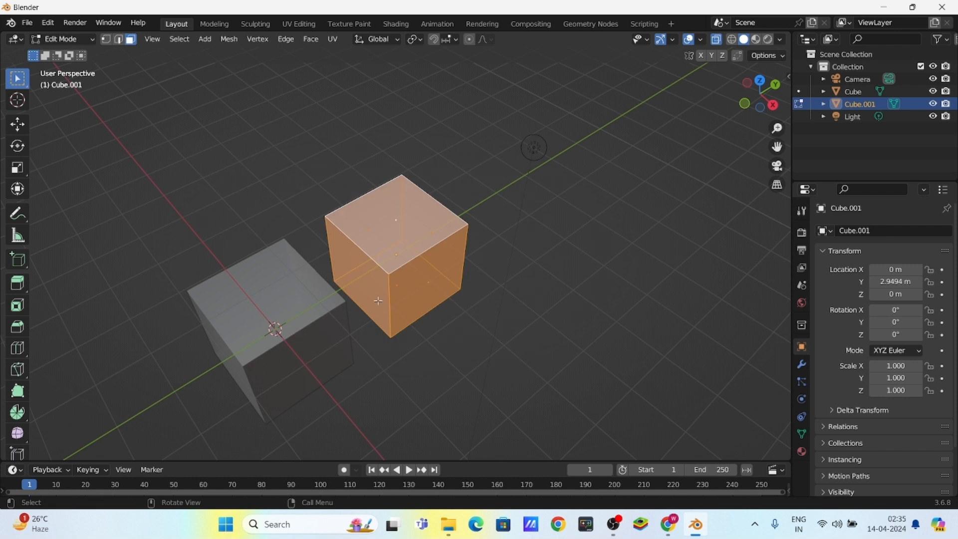
{"action": "middle_click_drag", "start_coordinate": [388, 303], "coordinate": [238, 332]}
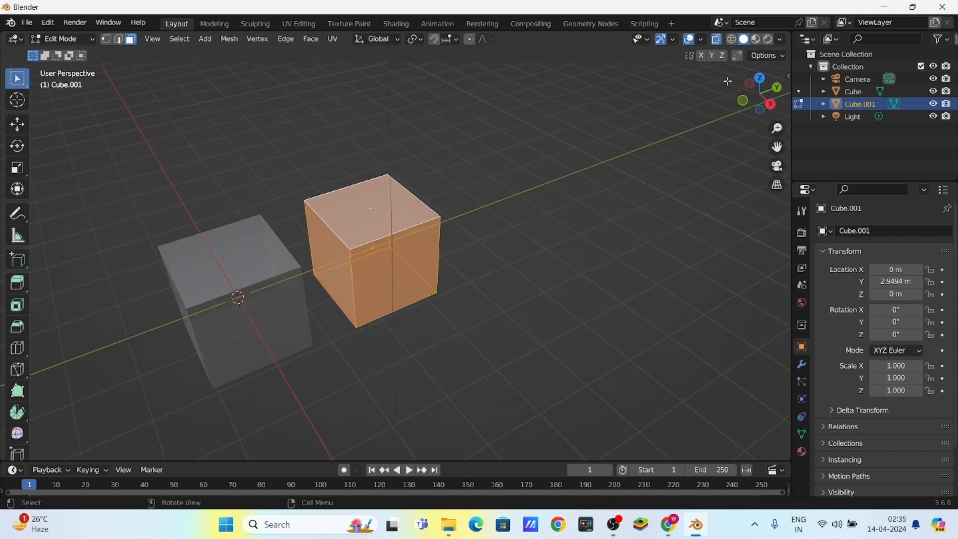
{"action": "middle_click_drag", "start_coordinate": [583, 167], "coordinate": [596, 181], "text": "shift"}
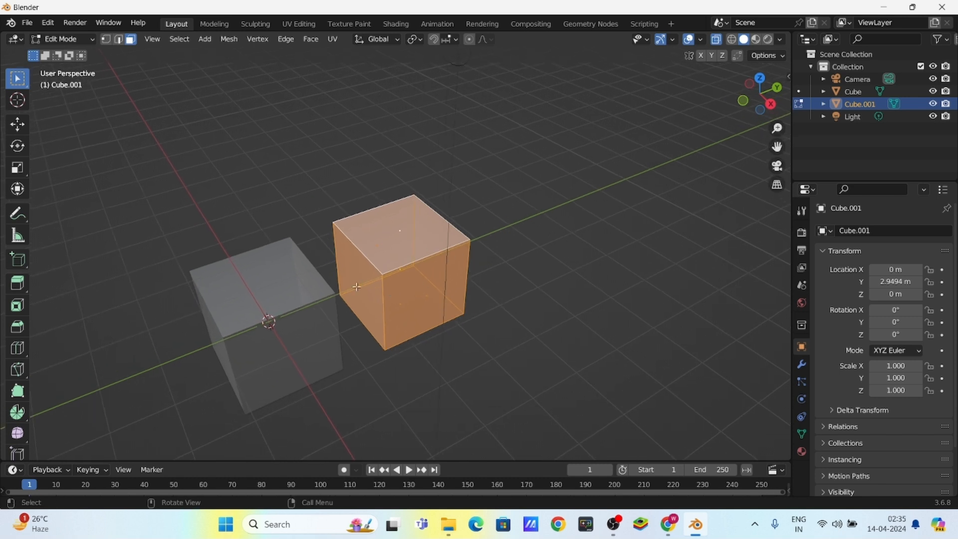
- Choose Solid from the viewport shading choices and turn off X-ray
{"action": "key", "text": "z"}
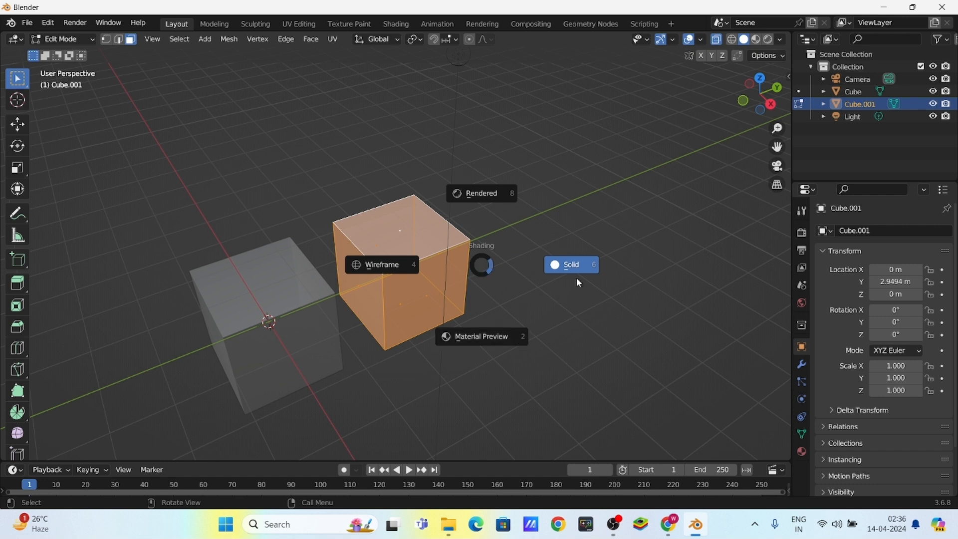
{"action": "left_click", "coordinate": [601, 283]}
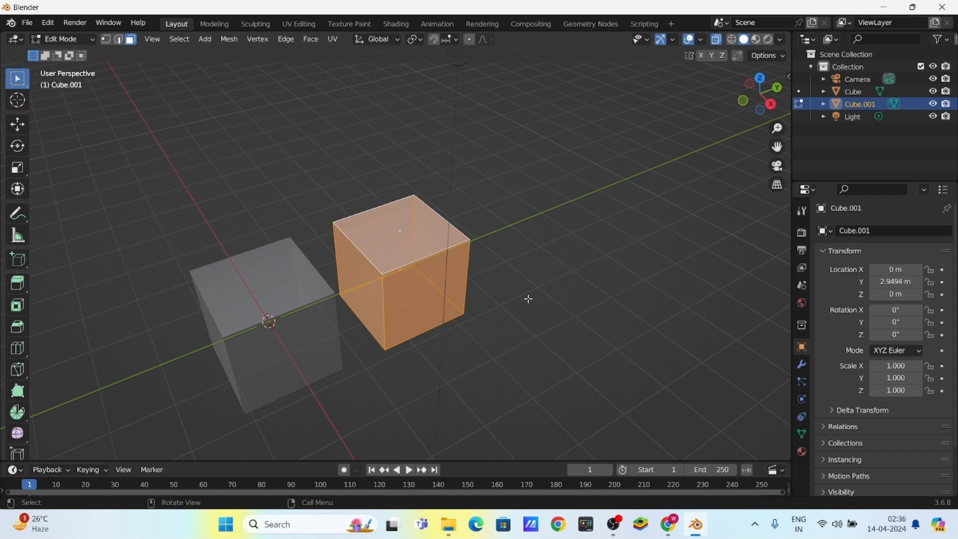
{"action": "left_click", "coordinate": [716, 42]}
{"action": "middle_click_drag", "start_coordinate": [388, 323], "coordinate": [391, 357], "text": "shift"}
{"action": "scroll", "coordinate": [427, 259], "scroll_direction": "up", "scroll_amount": 2}
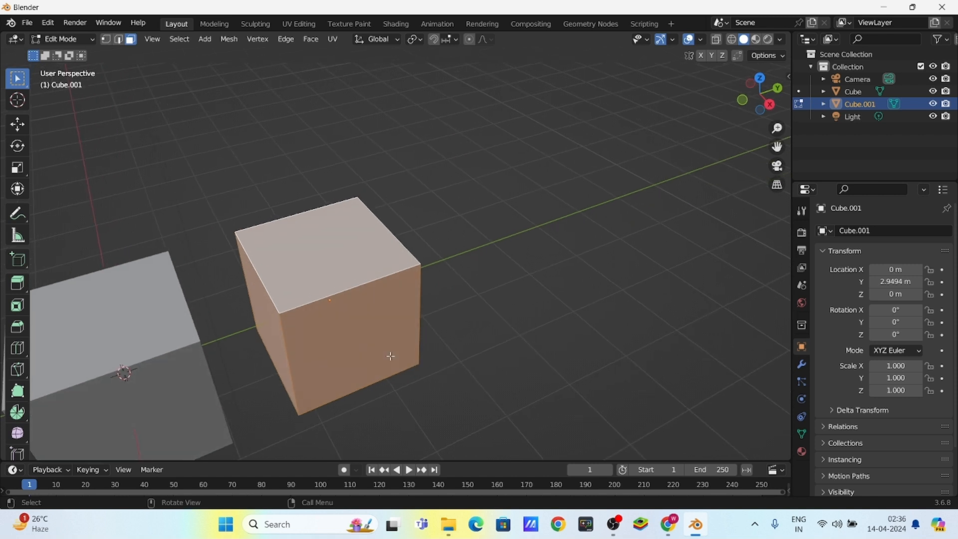
- Try to extrude the duplicated cube's selected faces downward and cancel the movement
{"action": "middle_click_drag", "start_coordinate": [457, 332], "coordinate": [479, 350]}
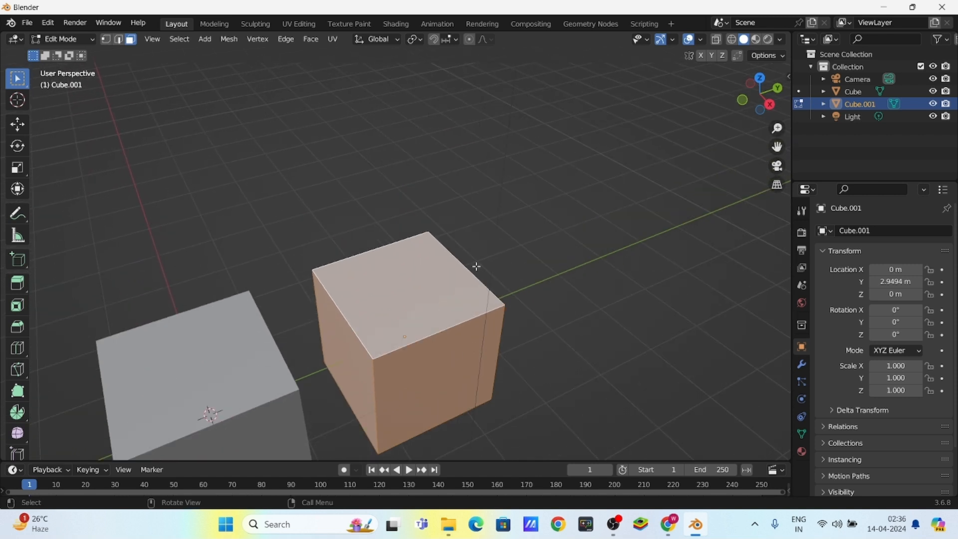
{"action": "key", "text": "e"}
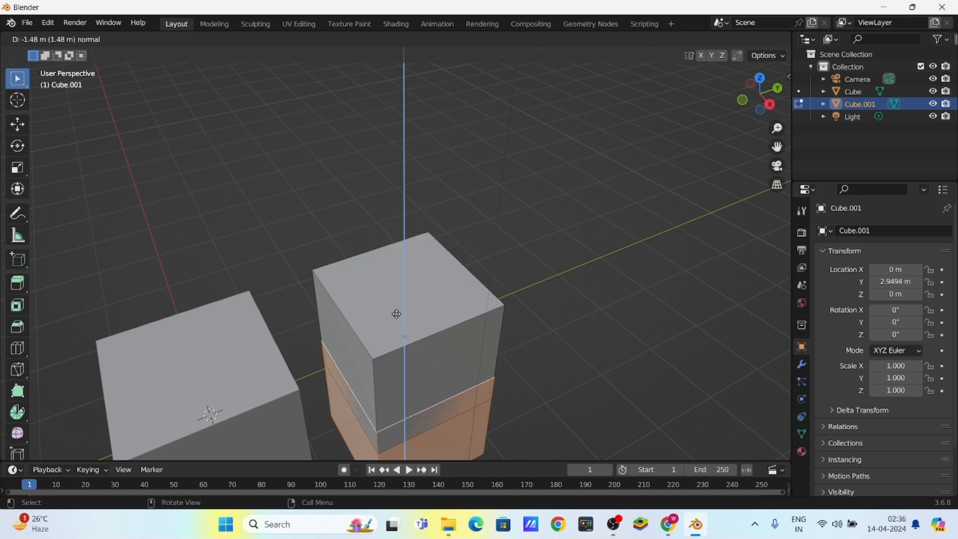
{"action": "right_click", "coordinate": [432, 316]}
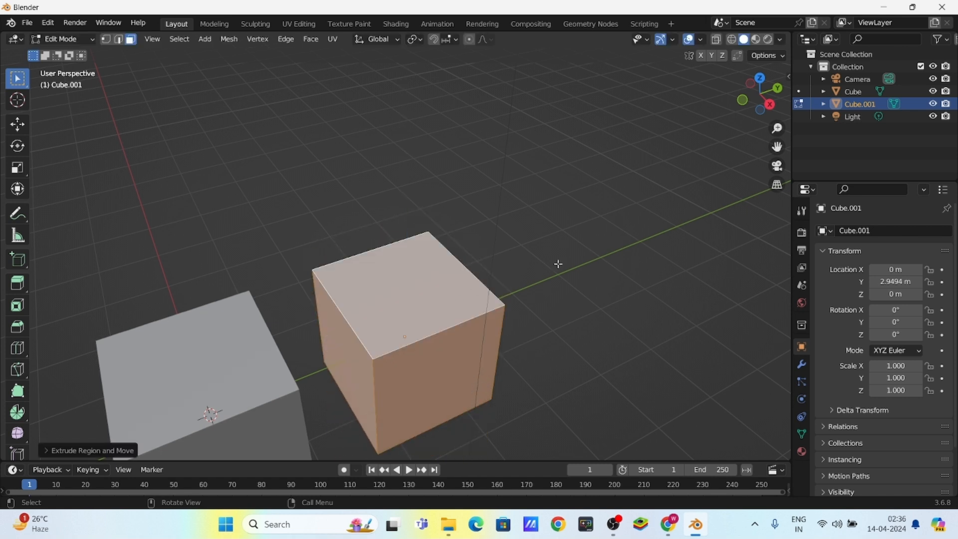
- Undo the cancelled extrusion, then extrude only the duplicated cube's top face upward to form a tall column
{"action": "key", "text": "ctrl+z"}
{"action": "left_click", "coordinate": [551, 253]}
{"action": "left_click", "coordinate": [471, 297]}
{"action": "middle_click_drag", "start_coordinate": [476, 348], "coordinate": [380, 348]}
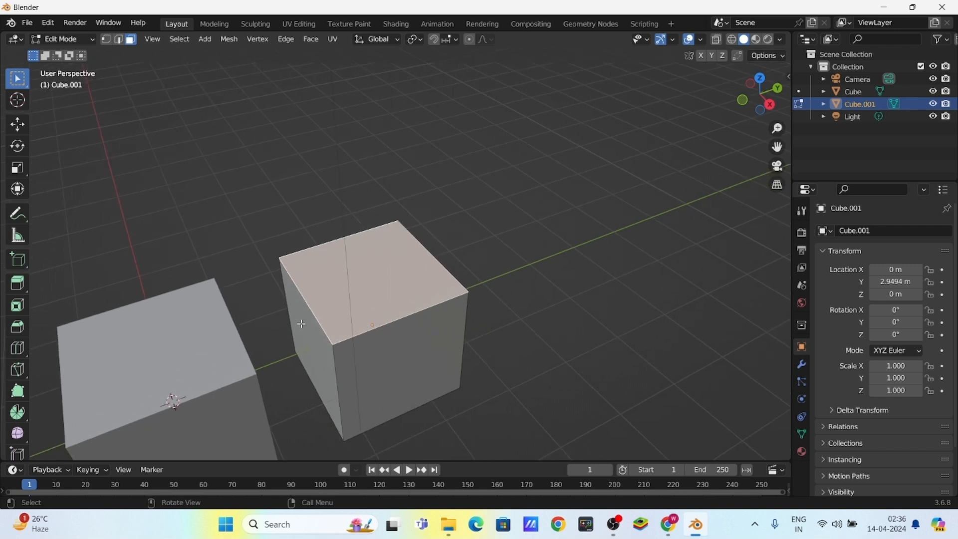
{"action": "middle_click_drag", "start_coordinate": [421, 324], "coordinate": [440, 277]}
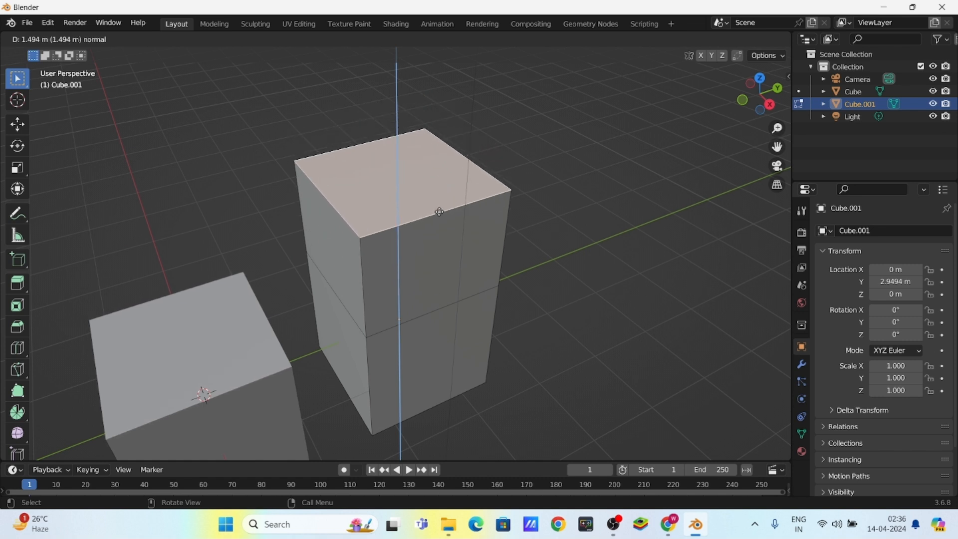
{"action": "left_click", "coordinate": [441, 245]}
- Extrude the upper side face of the column outward to form a horizontal arm
{"action": "mouse_move", "coordinate": [445, 306]}
{"action": "middle_mouse_down"}
{"action": "mouse_move", "coordinate": [389, 184]}
{"action": "mouse_move", "coordinate": [424, 314]}
{"action": "mouse_move", "coordinate": [396, 278]}
{"action": "mouse_move", "coordinate": [445, 288]}
{"action": "middle_mouse_up"}
{"action": "left_click", "coordinate": [396, 277]}
{"action": "key", "text": "e"}
{"action": "left_click", "coordinate": [565, 322]}
{"action": "middle_click_drag", "start_coordinate": [565, 321], "coordinate": [363, 235]}
{"action": "middle_click_drag", "start_coordinate": [450, 309], "coordinate": [356, 268]}
{"action": "mouse_move", "coordinate": [446, 327]}
{"action": "middle_mouse_down"}
{"action": "mouse_move", "coordinate": [399, 279]}
{"action": "mouse_move", "coordinate": [456, 324]}
{"action": "middle_mouse_up"}
- Extrude the column's top face beside the arm upward by about 1.21 m
{"action": "left_click", "coordinate": [456, 324]}
{"action": "left_click", "coordinate": [458, 278]}
{"action": "left_click", "coordinate": [357, 262]}
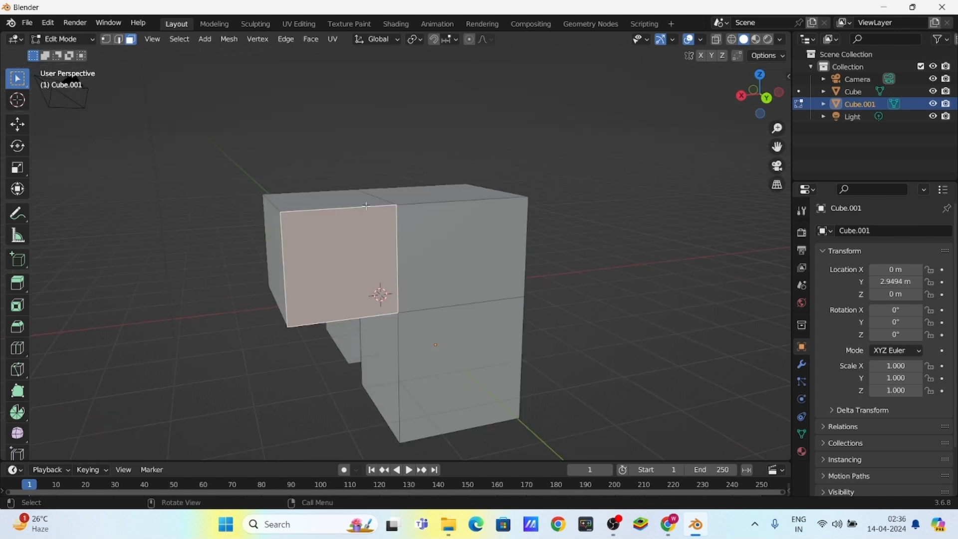
{"action": "left_click", "coordinate": [344, 201]}
{"action": "middle_click_drag", "start_coordinate": [379, 235], "coordinate": [410, 308]}
{"action": "left_click", "coordinate": [421, 162]}
{"action": "middle_click_drag", "start_coordinate": [150, 314], "coordinate": [309, 369]}
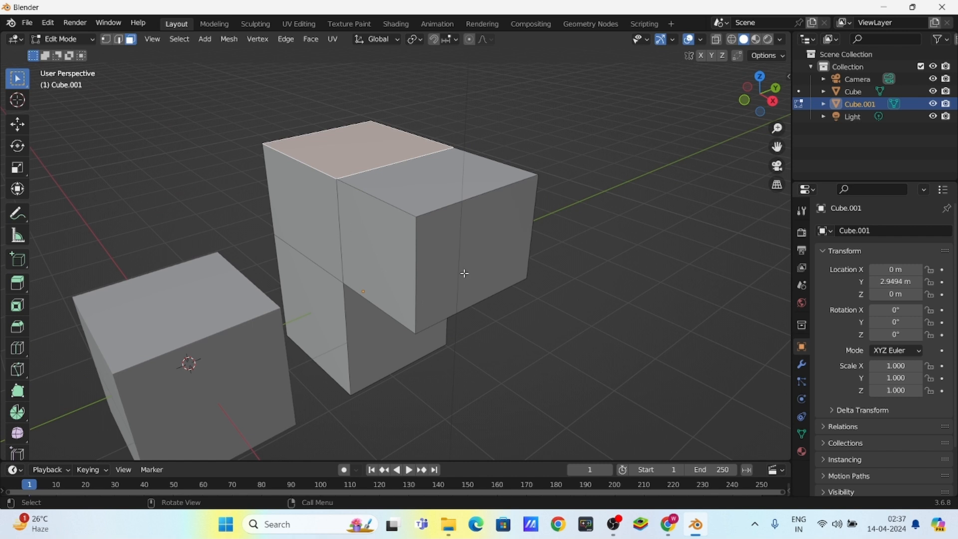
{"action": "middle_click_drag", "start_coordinate": [422, 292], "coordinate": [429, 269]}
{"action": "key", "text": "e"}
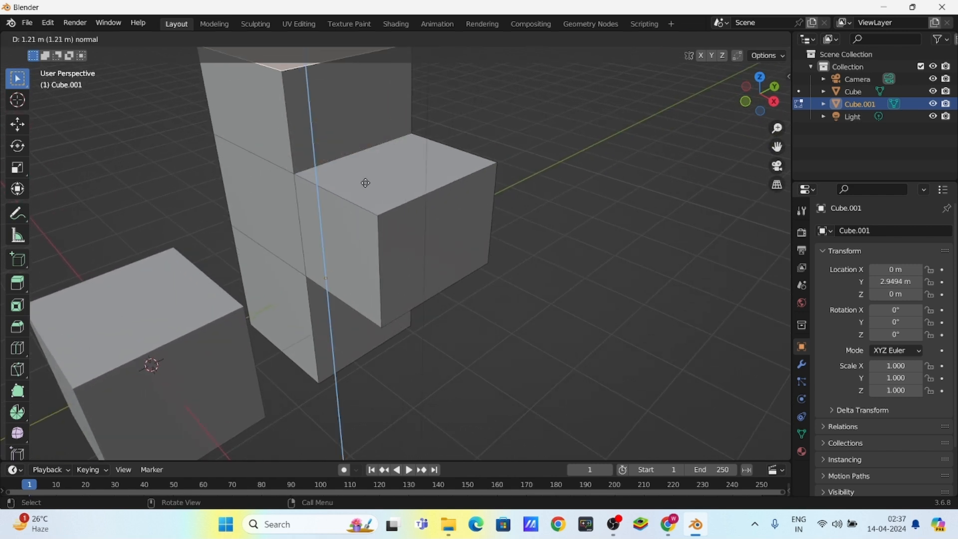
{"action": "left_click", "coordinate": [365, 181]}
- In edge selection, try to extrude the column's top edge above the arm along global X and cancel the movement
{"action": "scroll", "coordinate": [365, 183], "scroll_direction": "down", "scroll_amount": 3}
{"action": "middle_click_drag", "start_coordinate": [367, 246], "coordinate": [408, 284], "text": "shift"}
{"action": "scroll", "coordinate": [408, 284], "scroll_direction": "up", "scroll_amount": 3}
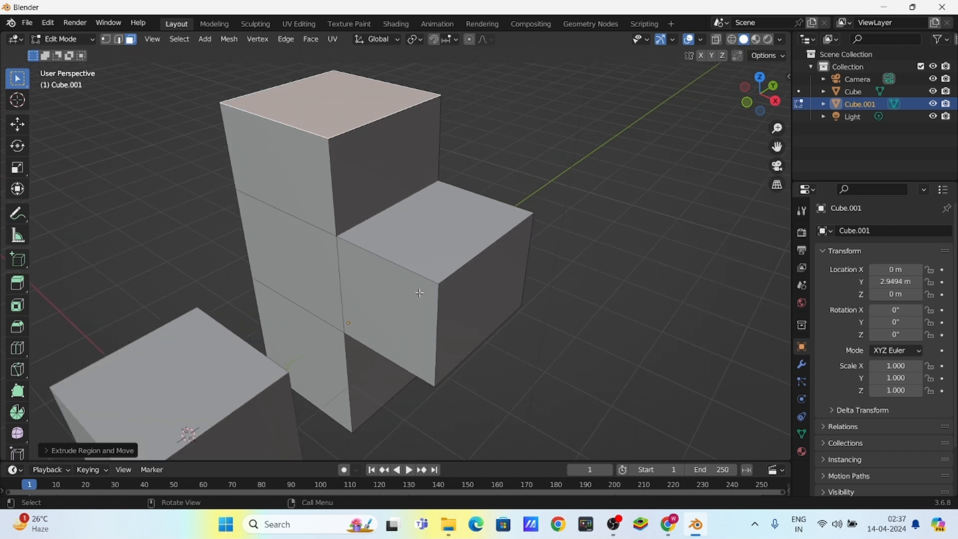
{"action": "key", "text": "2"}
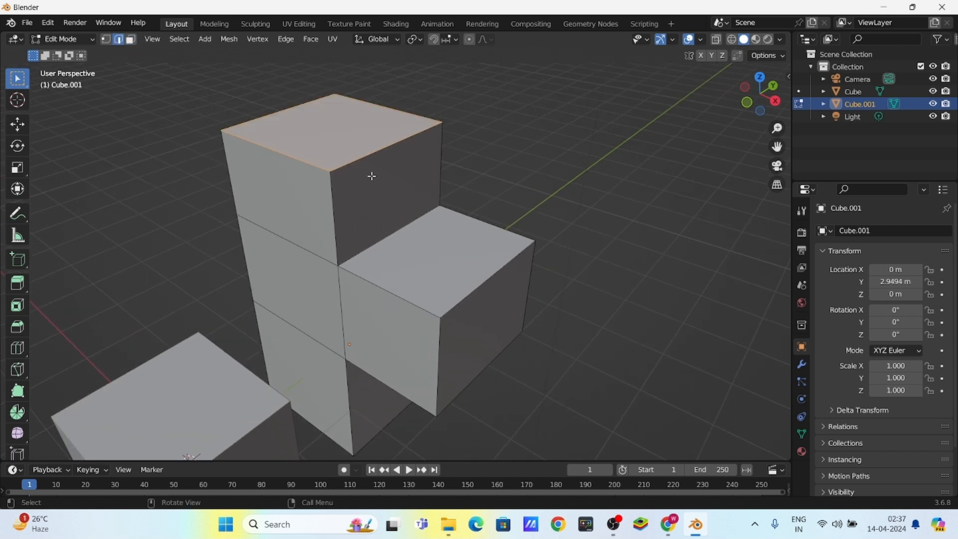
{"action": "left_click", "coordinate": [384, 156]}
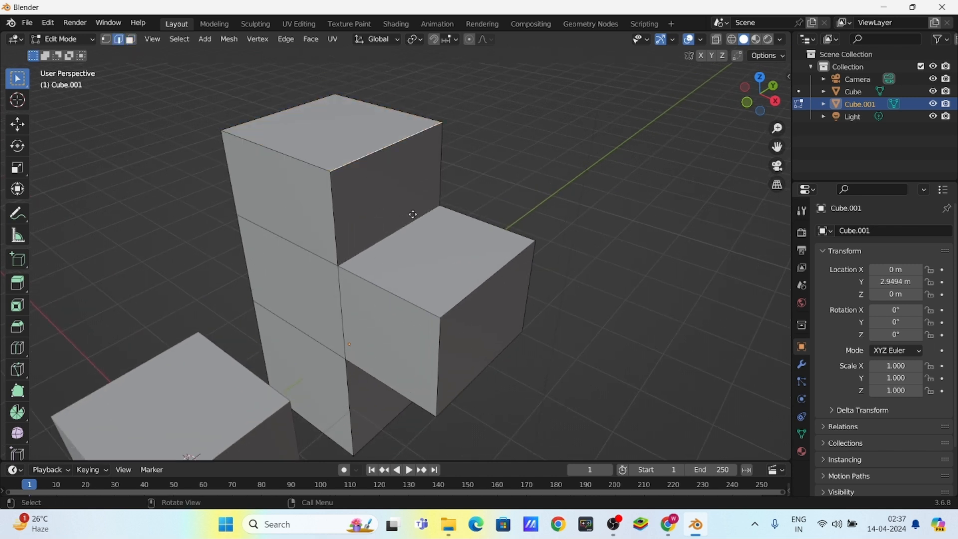
{"action": "key", "text": "e"}
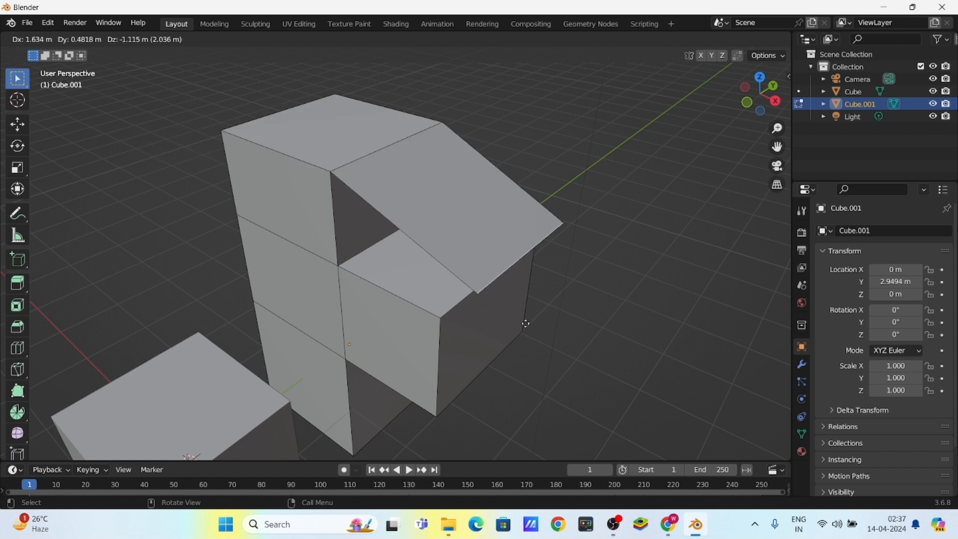
{"action": "key", "text": "x"}
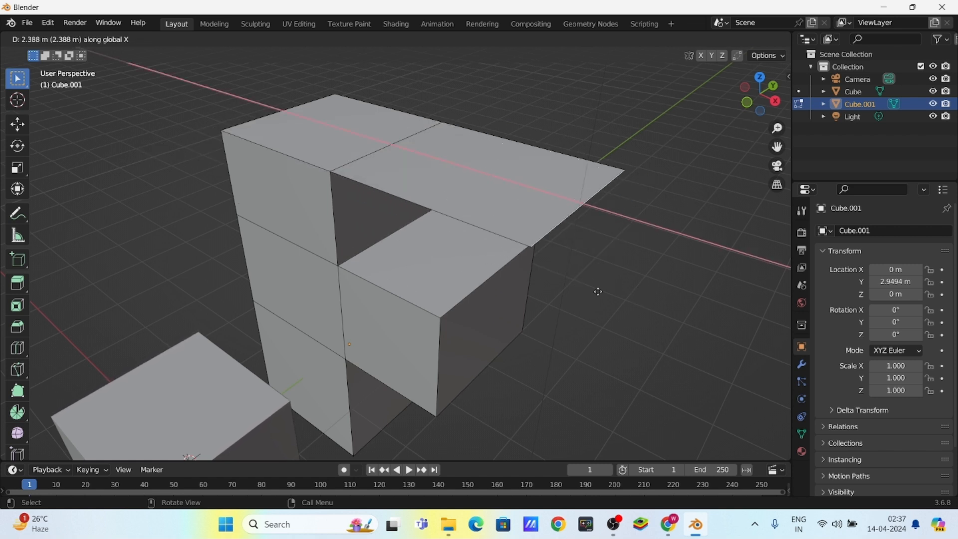
{"action": "key", "text": "Escape"}
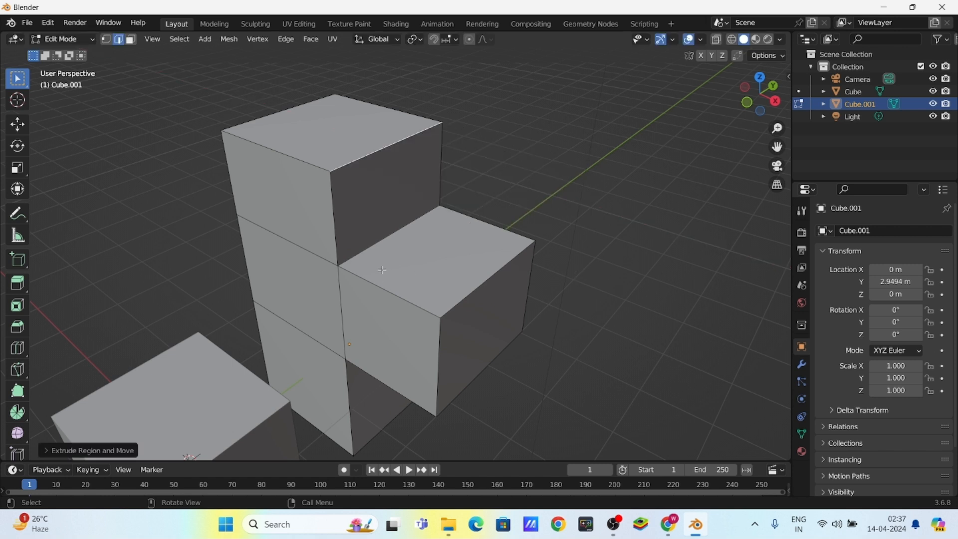
- Turn on snapping and set the snap target to Edge
{"action": "middle_click_drag", "start_coordinate": [381, 270], "coordinate": [373, 283], "text": "shift"}
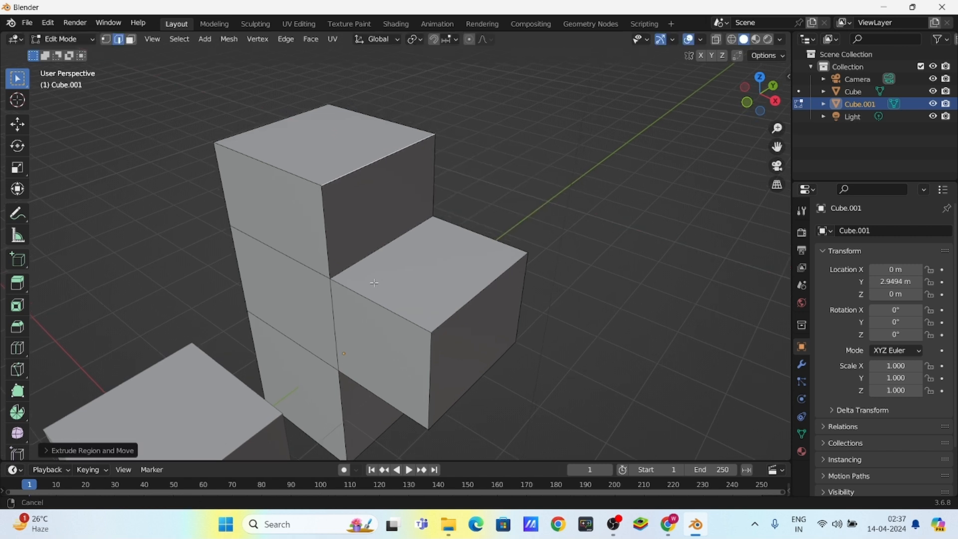
{"action": "left_click", "coordinate": [434, 39]}
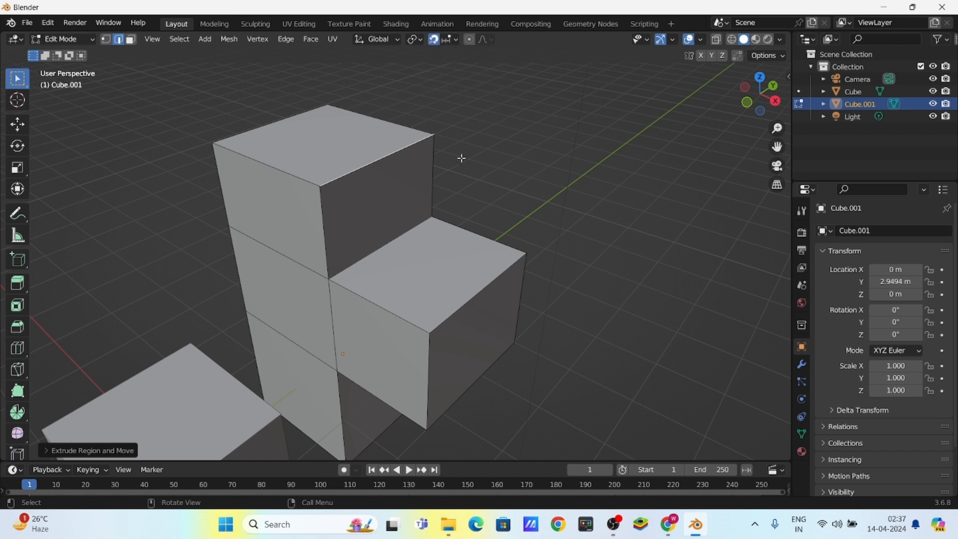
{"action": "left_click", "coordinate": [451, 43]}
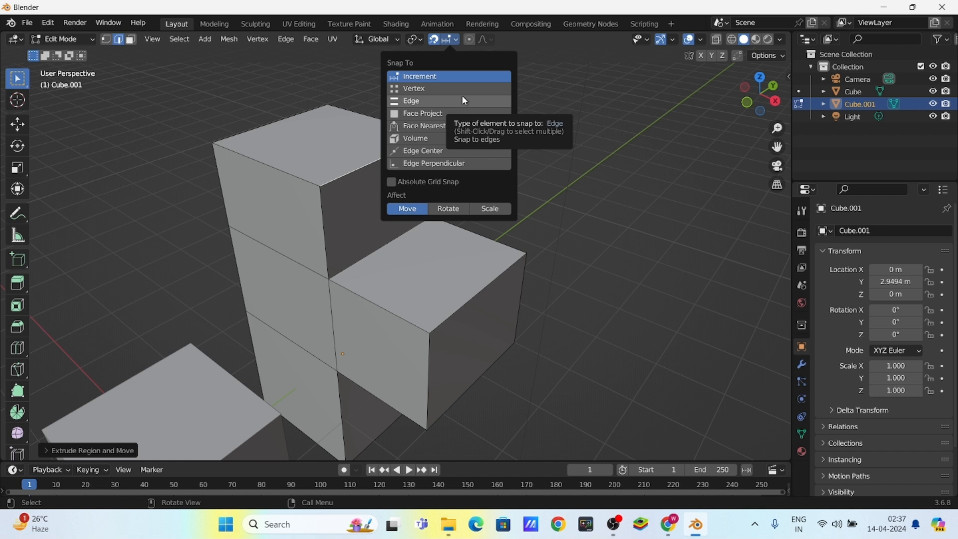
{"action": "left_click", "coordinate": [448, 37]}
{"action": "left_click", "coordinate": [451, 40]}
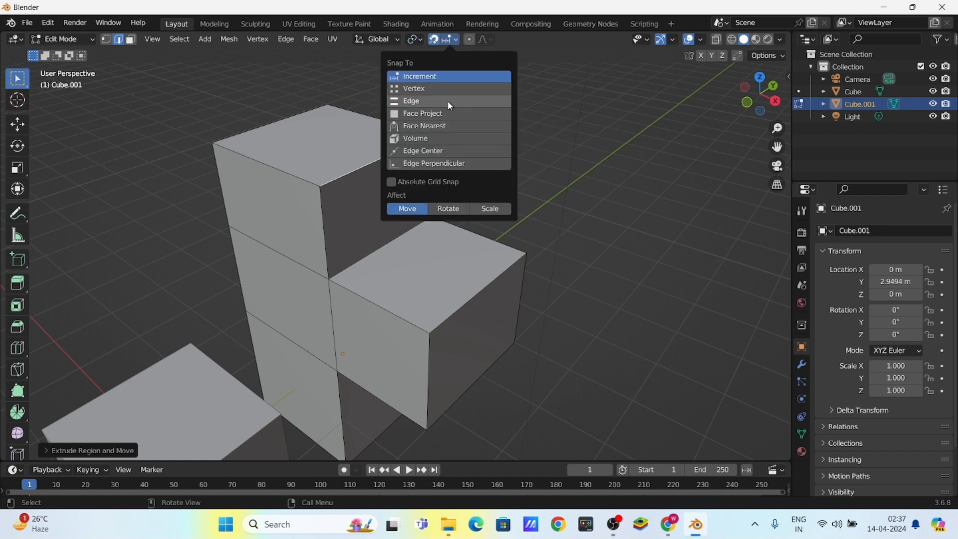
{"action": "left_click", "coordinate": [427, 102]}
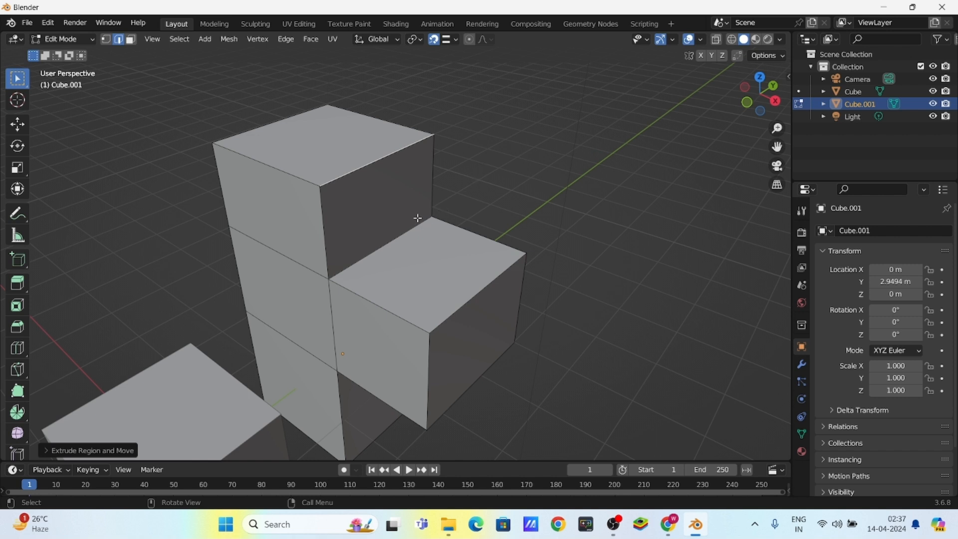
- Try extruding the selected top edge about 1.5 m along global X, then undo it and remain in Edit Mode
{"action": "key", "text": "e"}
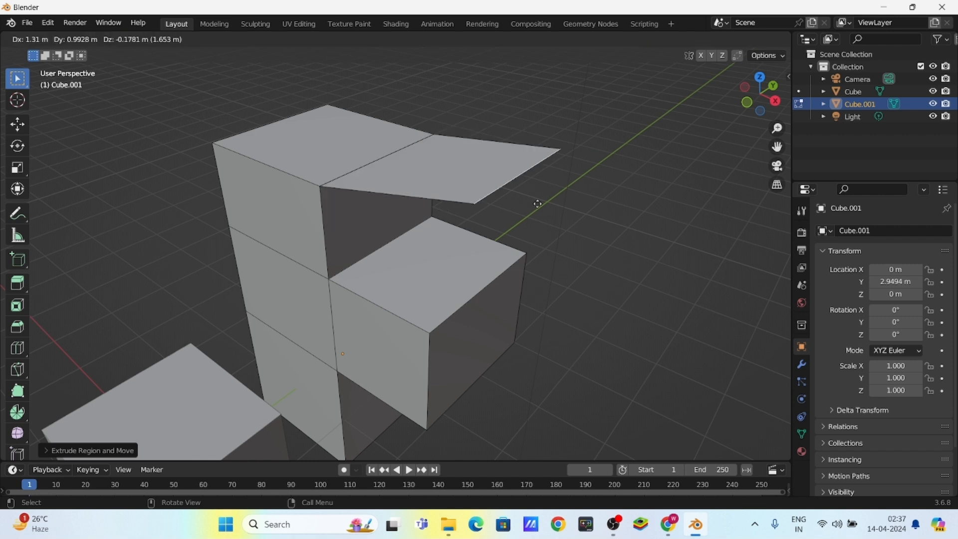
{"action": "key", "text": "x"}
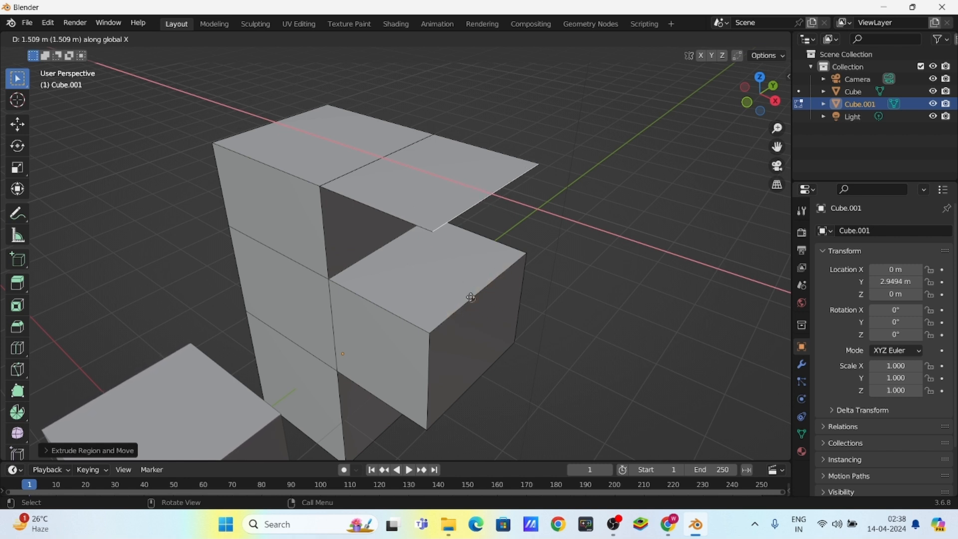
{"action": "left_click", "coordinate": [471, 297]}
{"action": "middle_click_drag", "start_coordinate": [471, 297], "coordinate": [400, 229]}
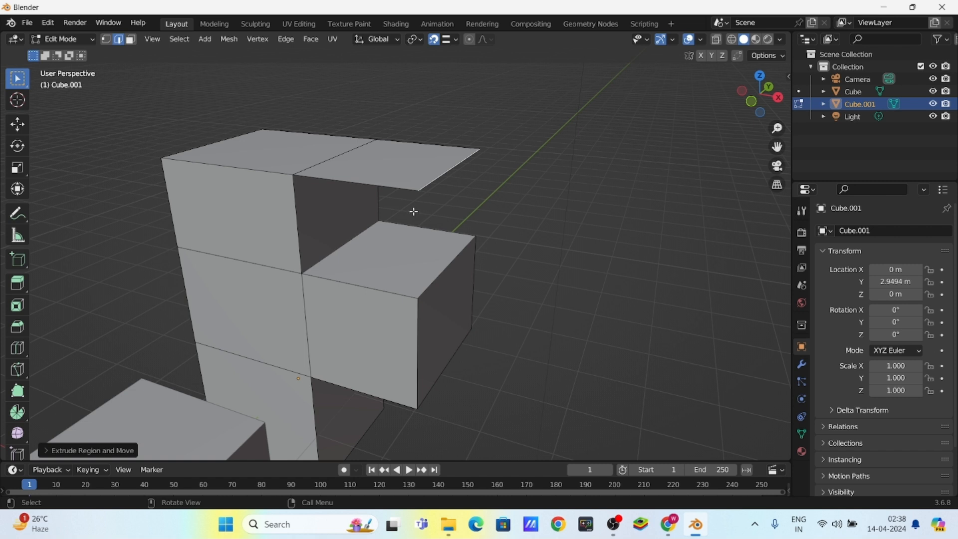
{"action": "middle_click_drag", "start_coordinate": [449, 213], "coordinate": [423, 246]}
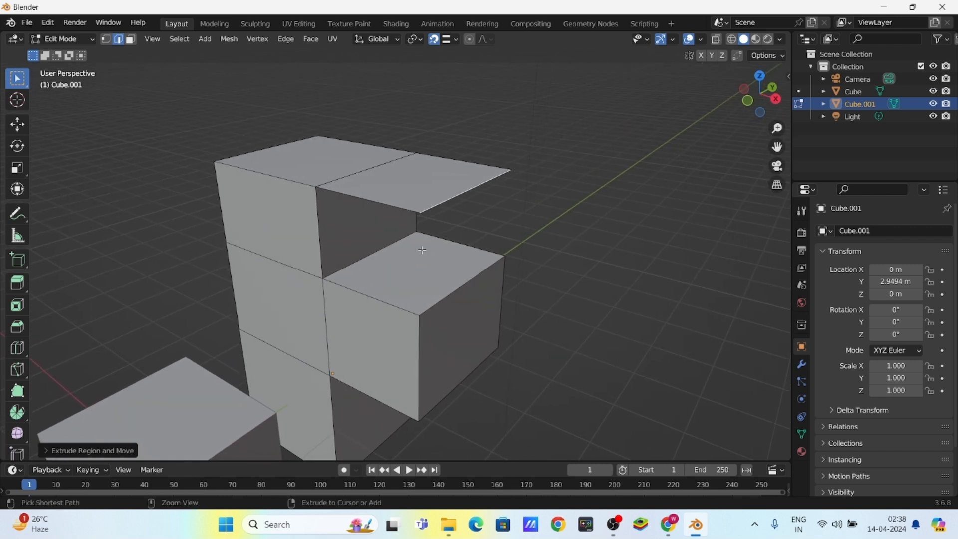
{"action": "key", "text": "ctrl+z"}
{"action": "key", "text": "Tab"}
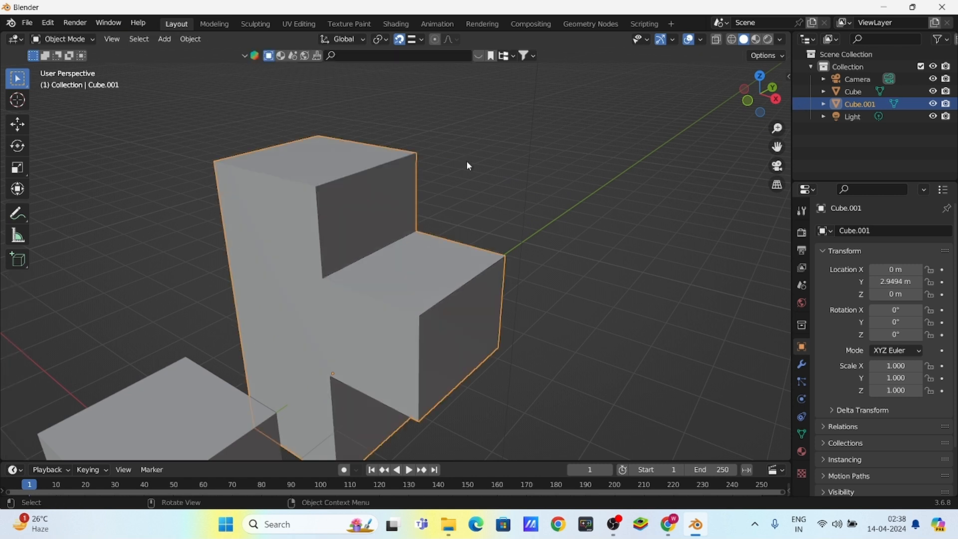
{"action": "key", "text": "Tab"}
- Switch to face selection and inset the column's top face by about 0.19 m
{"action": "middle_click_drag", "start_coordinate": [428, 224], "coordinate": [402, 258]}
{"action": "scroll", "coordinate": [379, 240], "scroll_direction": "up", "scroll_amount": 1}
{"action": "scroll", "coordinate": [403, 258], "scroll_direction": "up", "scroll_amount": 2}
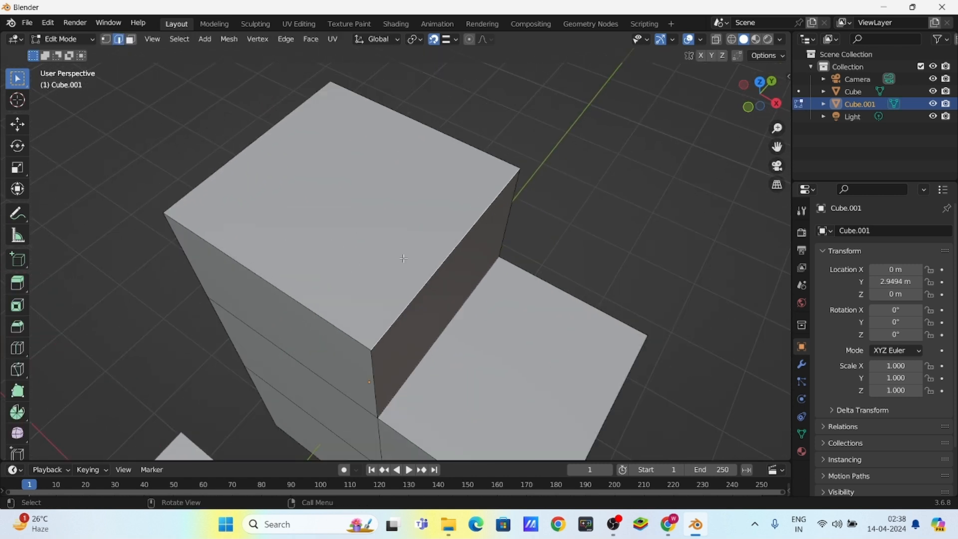
{"action": "key", "text": "3"}
{"action": "left_click", "coordinate": [390, 229]}
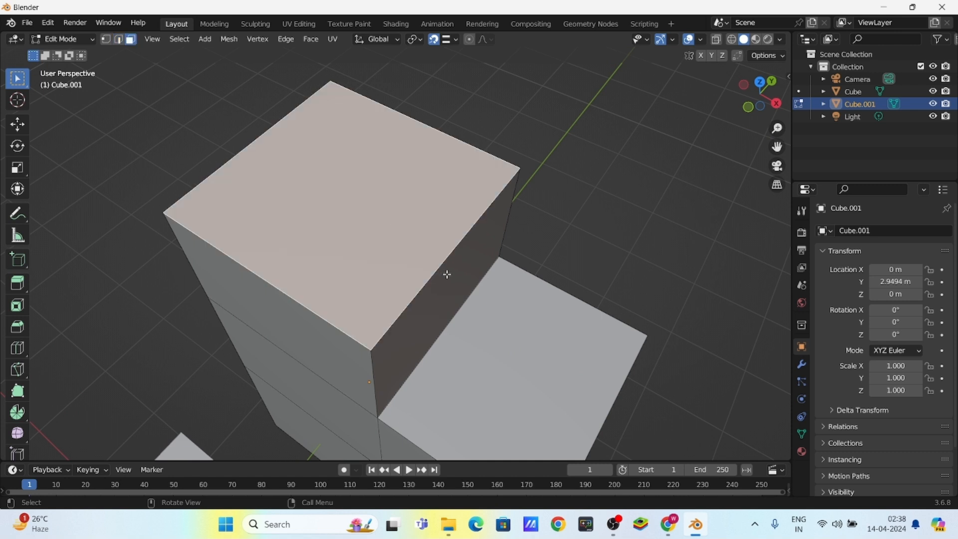
{"action": "middle_click_drag", "start_coordinate": [444, 271], "coordinate": [421, 267]}
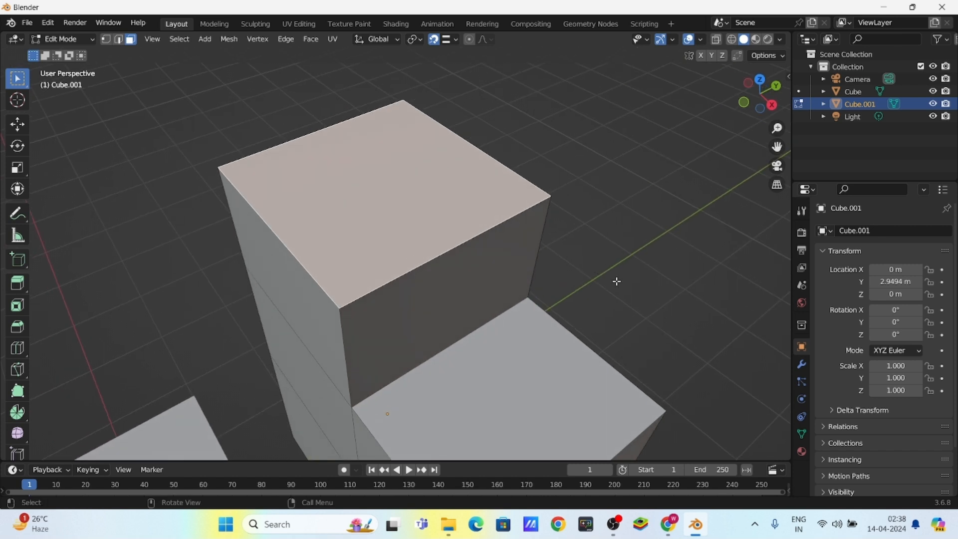
{"action": "key", "text": "i"}
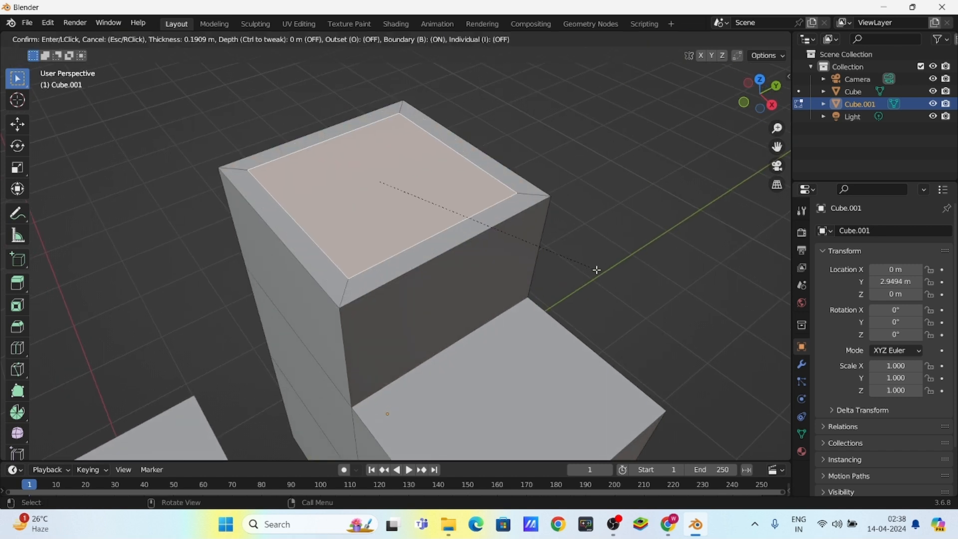
{"action": "left_click", "coordinate": [597, 269]}
{"action": "middle_click_drag", "start_coordinate": [555, 262], "coordinate": [559, 266]}
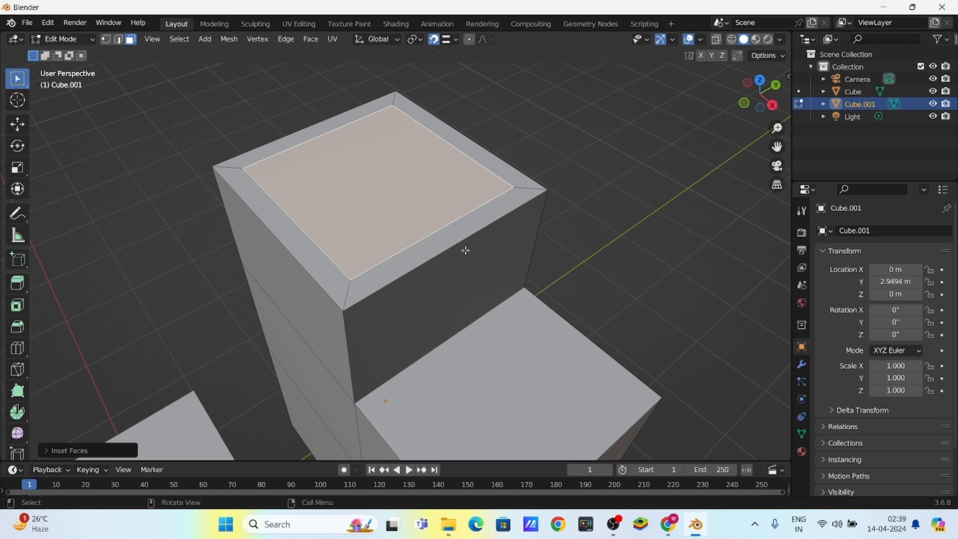
- Extrude the inset top face upward by about 0.84 m
{"action": "middle_click_drag", "start_coordinate": [464, 287], "coordinate": [453, 274], "text": "shift"}
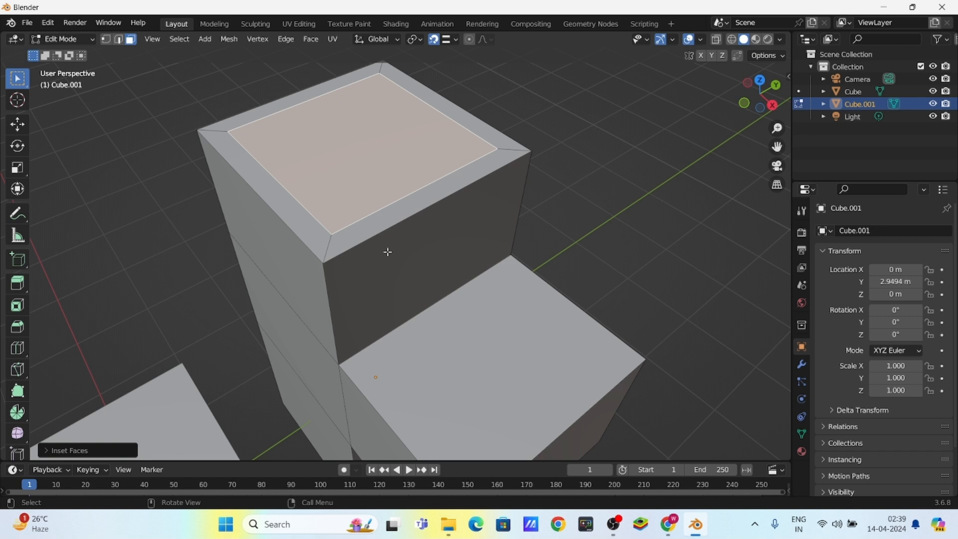
{"action": "middle_click_drag", "start_coordinate": [391, 278], "coordinate": [373, 155]}
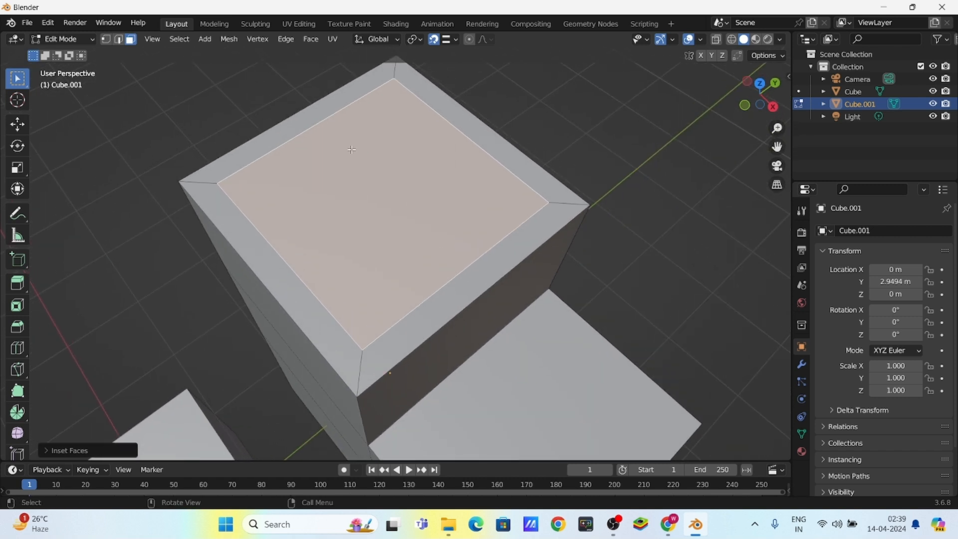
{"action": "middle_click_drag", "start_coordinate": [353, 282], "coordinate": [382, 117]}
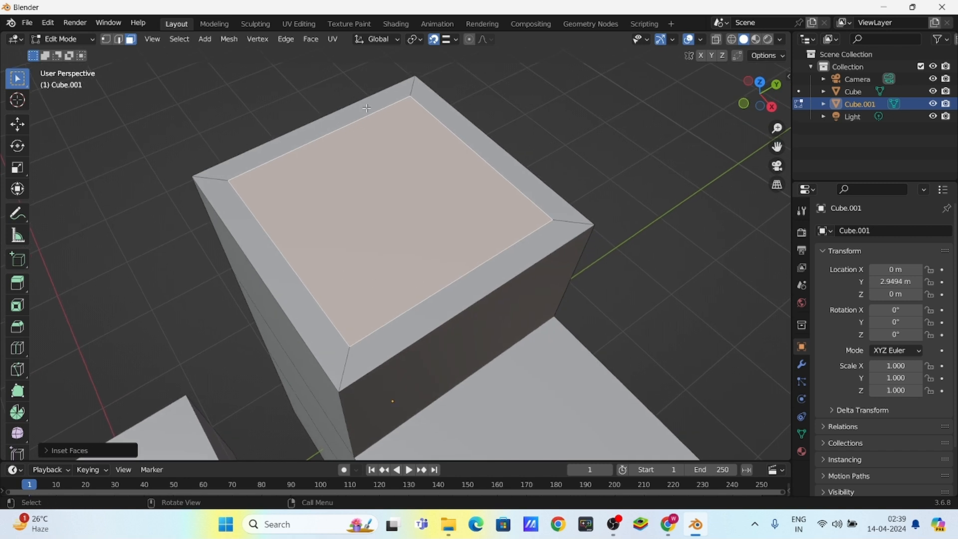
{"action": "mouse_move", "coordinate": [425, 252]}
{"action": "middle_mouse_down"}
{"action": "mouse_move", "coordinate": [433, 309]}
{"action": "mouse_move", "coordinate": [407, 257]}
{"action": "middle_mouse_up"}
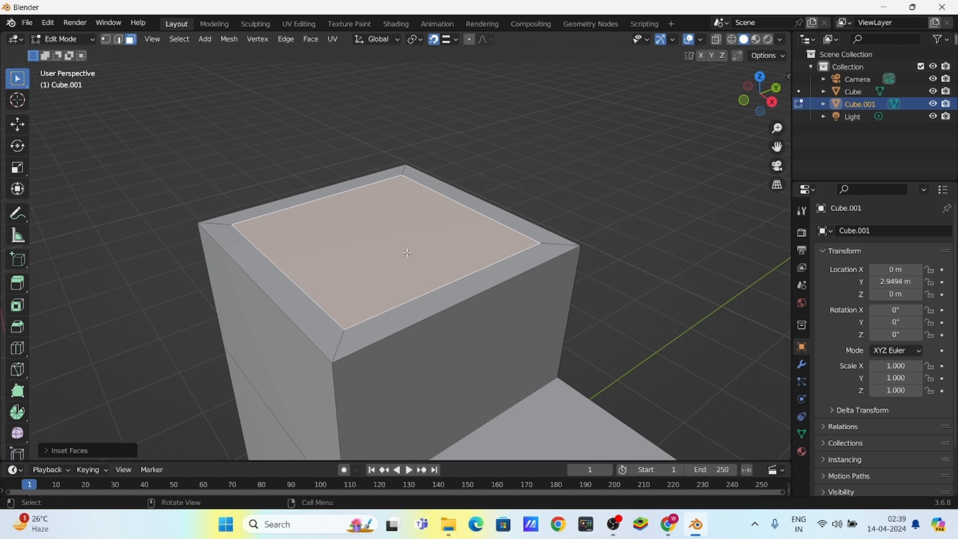
{"action": "key", "text": "e"}
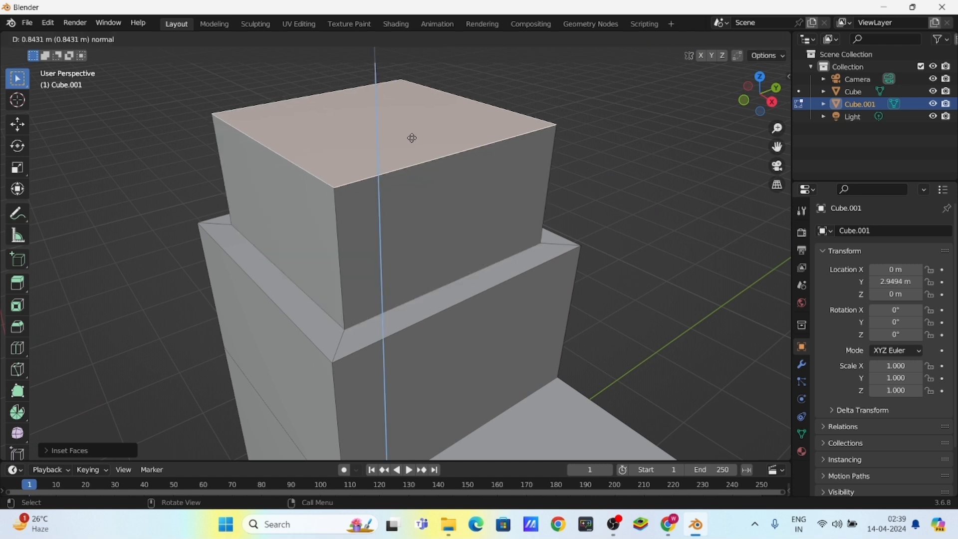
{"action": "left_click", "coordinate": [410, 137]}
{"action": "middle_click_drag", "start_coordinate": [402, 257], "coordinate": [403, 238]}
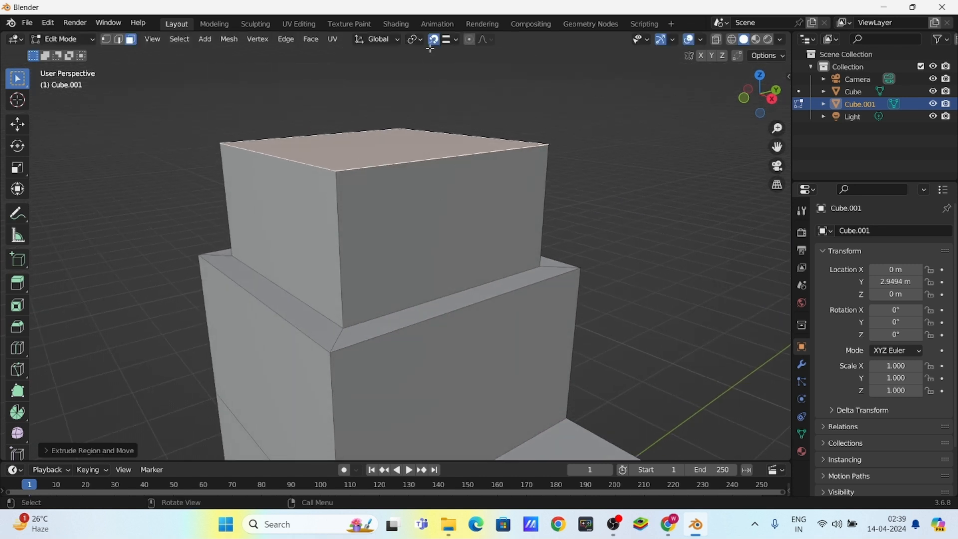
- Undo the tall extrusion, and with snapping turned off extrude the inset face only slightly upward
{"action": "key", "text": "ctrl+z"}
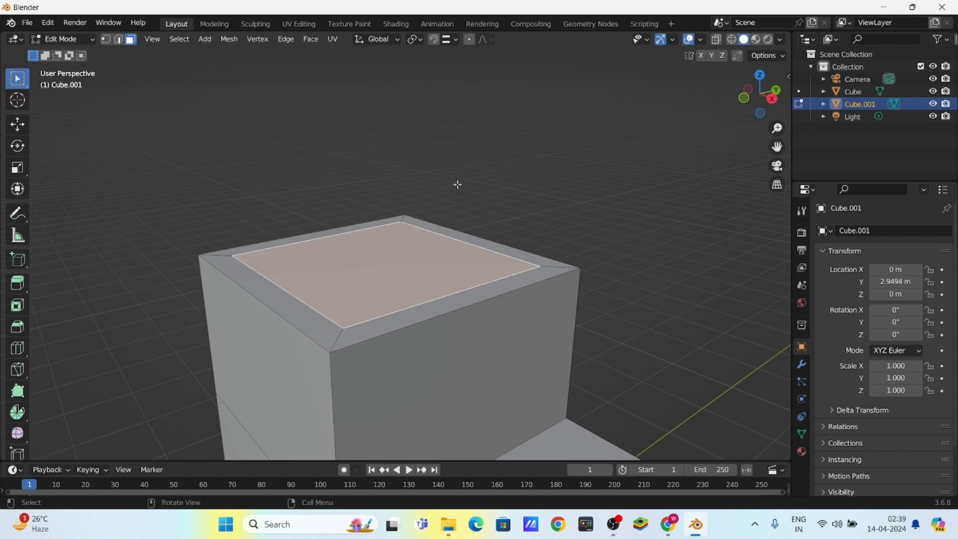
{"action": "key", "text": "e"}
{"action": "left_click", "coordinate": [393, 277]}
- Inset the column's raised top face by about 0.15 m and extrude the inset face slightly upward as another tier
{"action": "middle_click_drag", "start_coordinate": [393, 277], "coordinate": [427, 244]}
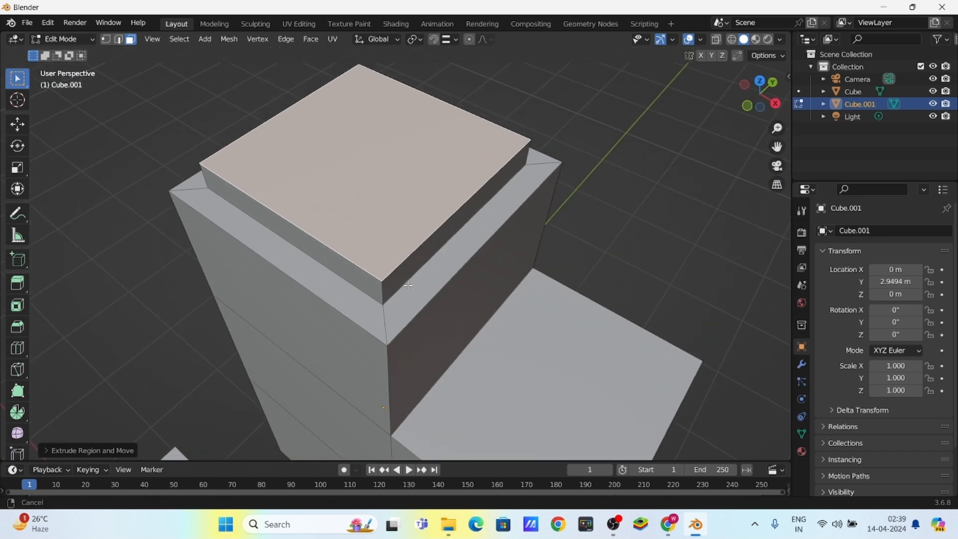
{"action": "key", "text": "i"}
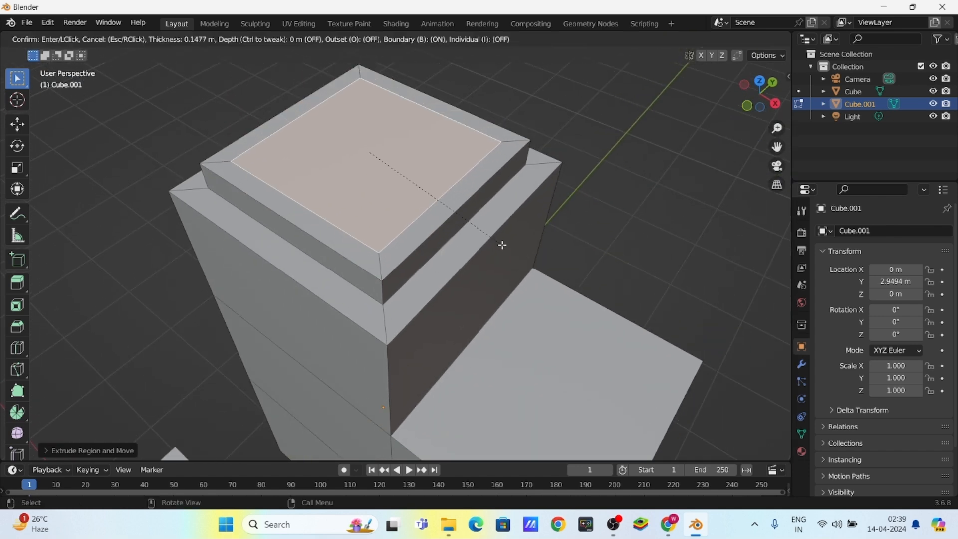
{"action": "left_click", "coordinate": [505, 247]}
{"action": "middle_click_drag", "start_coordinate": [505, 246], "coordinate": [383, 185]}
{"action": "middle_click_drag", "start_coordinate": [408, 227], "coordinate": [433, 273]}
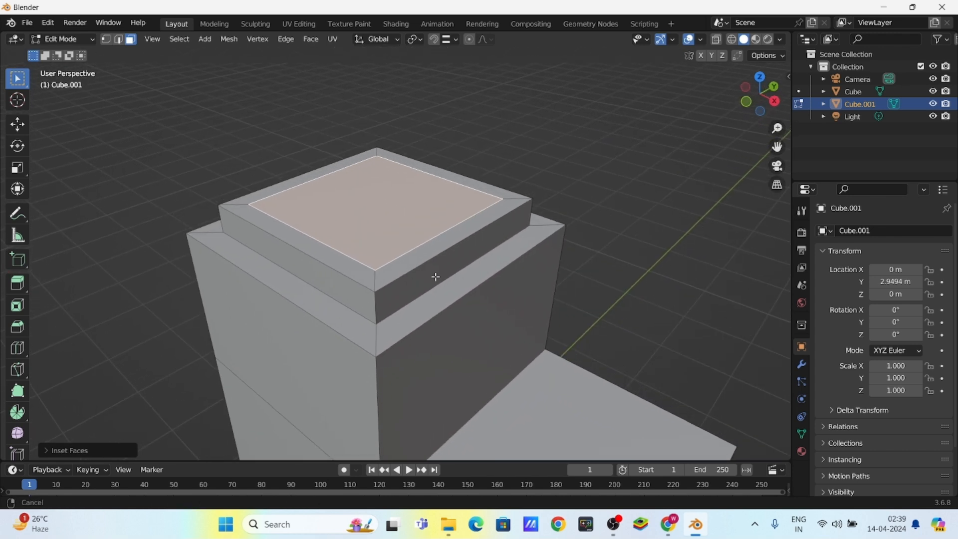
{"action": "key", "text": "e"}
{"action": "left_click", "coordinate": [391, 229]}
{"action": "middle_click_drag", "start_coordinate": [391, 229], "coordinate": [368, 220]}
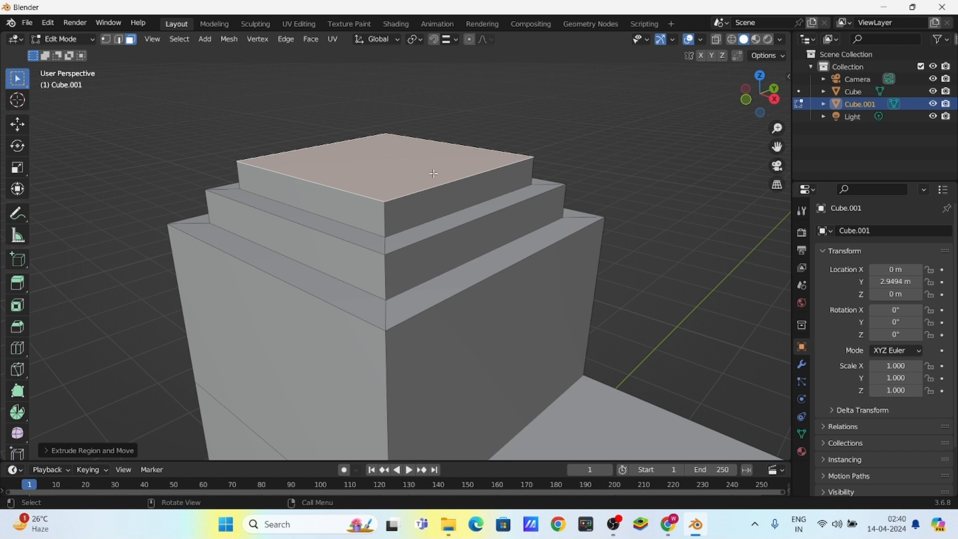
- Try scaling the top face uniformly by about 1.24, then only along global Y, undoing each attempt
{"action": "key", "text": "s"}
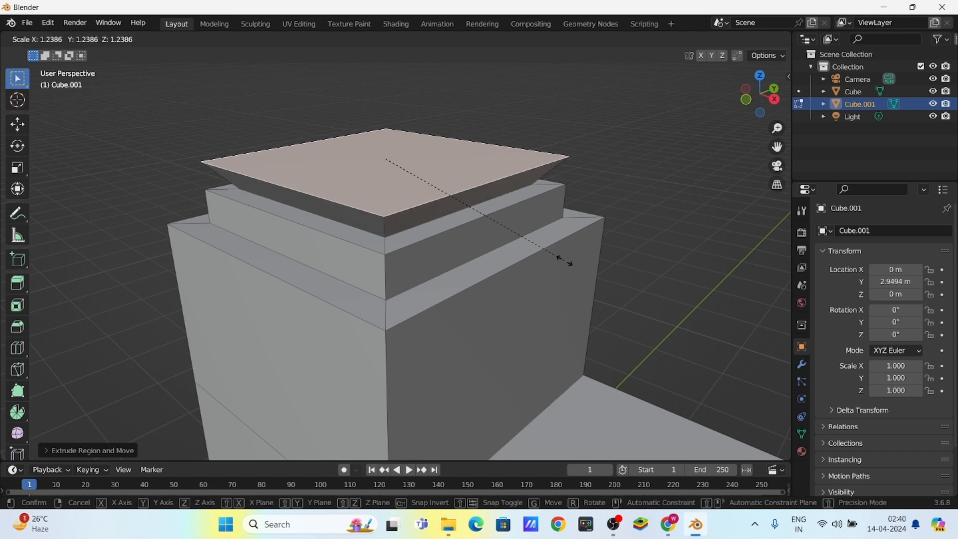
{"action": "left_click", "coordinate": [561, 257]}
{"action": "key", "text": "ctrl+z"}
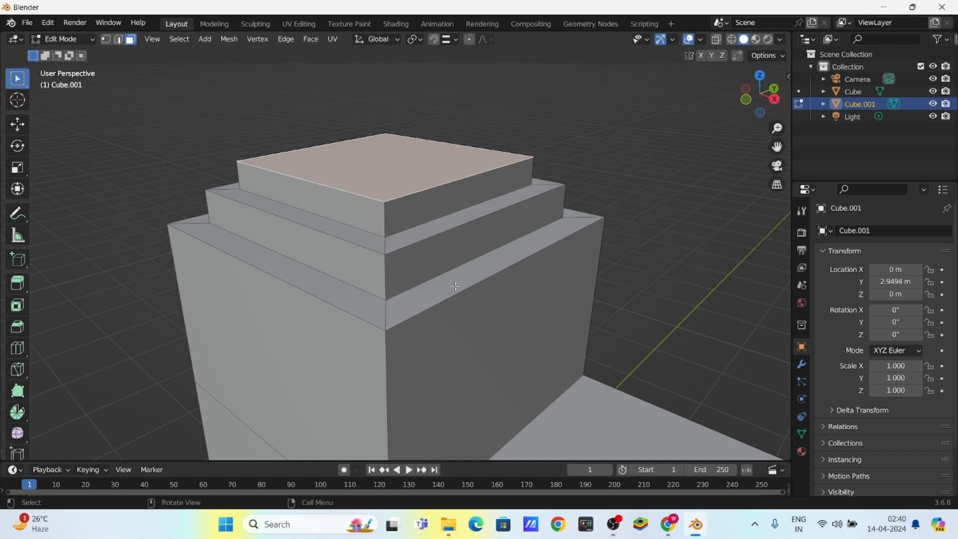
{"action": "key", "text": "s"}
{"action": "key", "text": "y"}
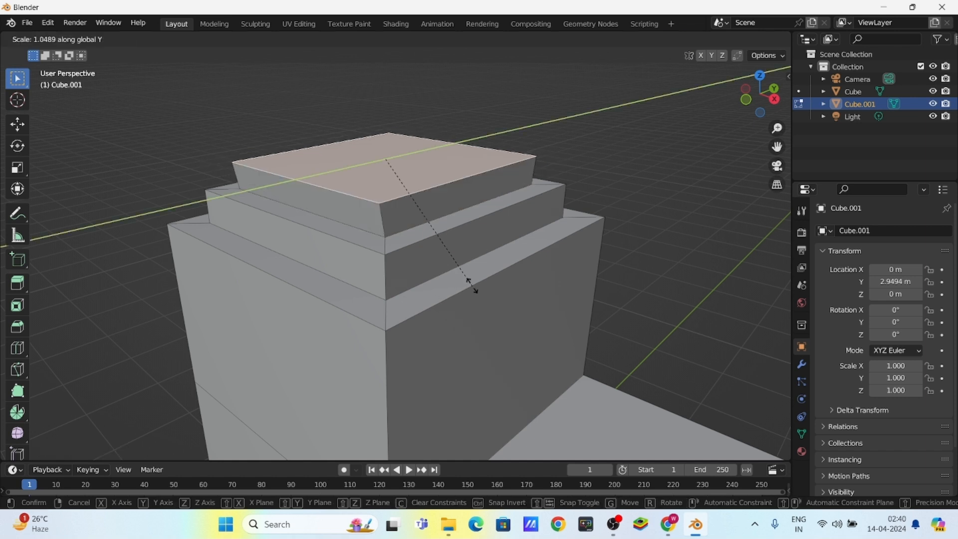
{"action": "left_click", "coordinate": [500, 319]}
{"action": "middle_click_drag", "start_coordinate": [429, 277], "coordinate": [311, 200]}
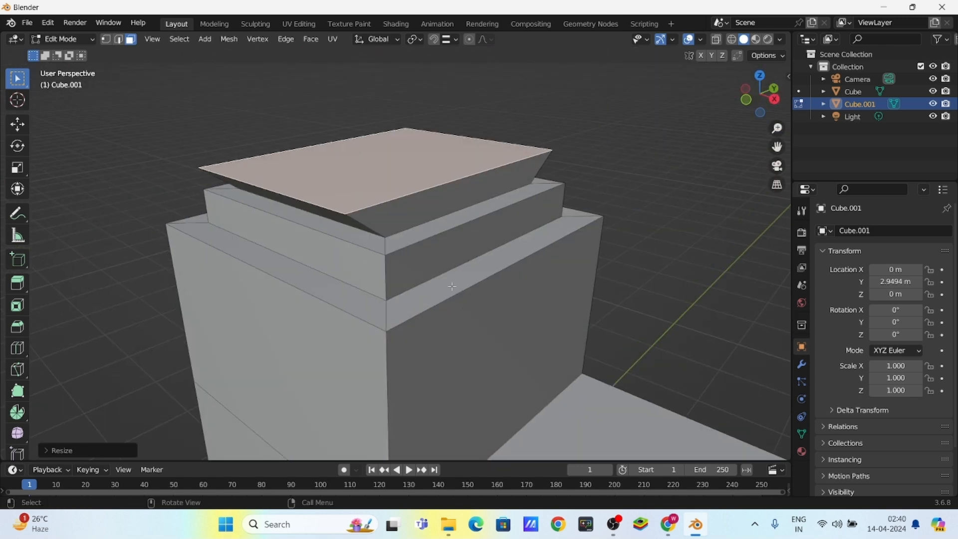
{"action": "key", "text": "ctrl+z"}
- Scale the top face up uniformly to about the width of the tier below and extrude it upward into a slab
{"action": "key", "text": "s"}
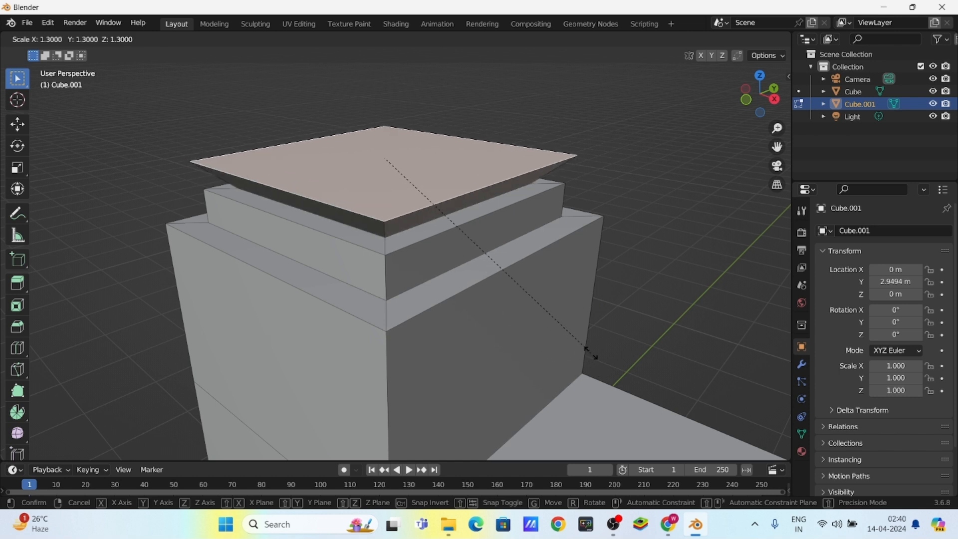
{"action": "left_click", "coordinate": [573, 337]}
{"action": "middle_click_drag", "start_coordinate": [573, 338], "coordinate": [462, 269]}
{"action": "key", "text": "e"}
{"action": "left_click", "coordinate": [464, 232]}
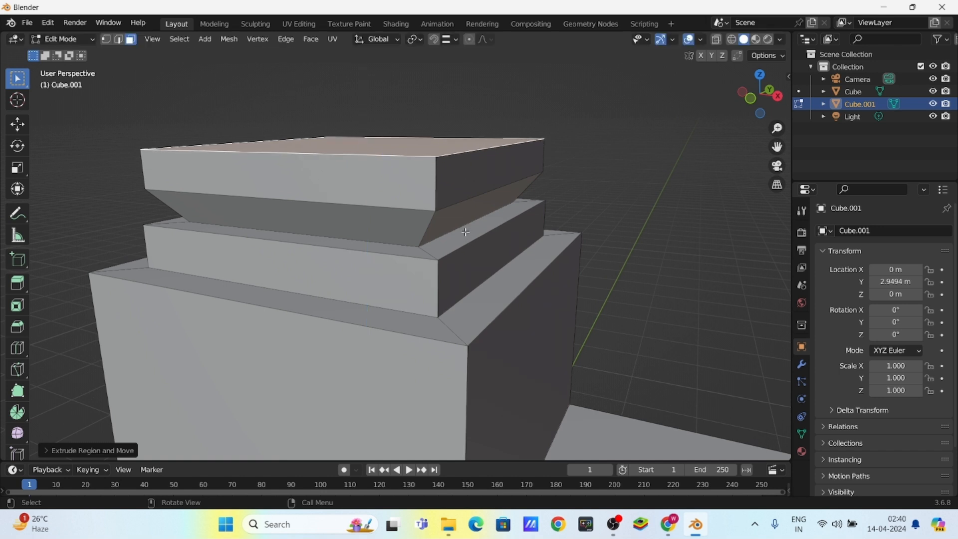
- Inset the top face of the overhanging slab to leave a narrow border
{"action": "middle_click_drag", "start_coordinate": [486, 220], "coordinate": [463, 289]}
{"action": "key", "text": "i"}
{"action": "left_click", "coordinate": [430, 245]}
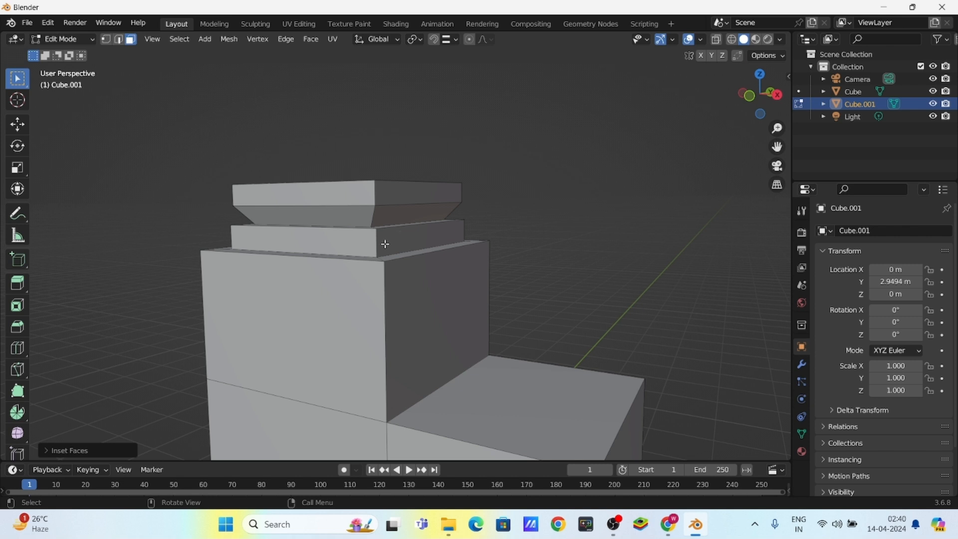
{"action": "middle_click_drag", "start_coordinate": [417, 229], "coordinate": [402, 276]}
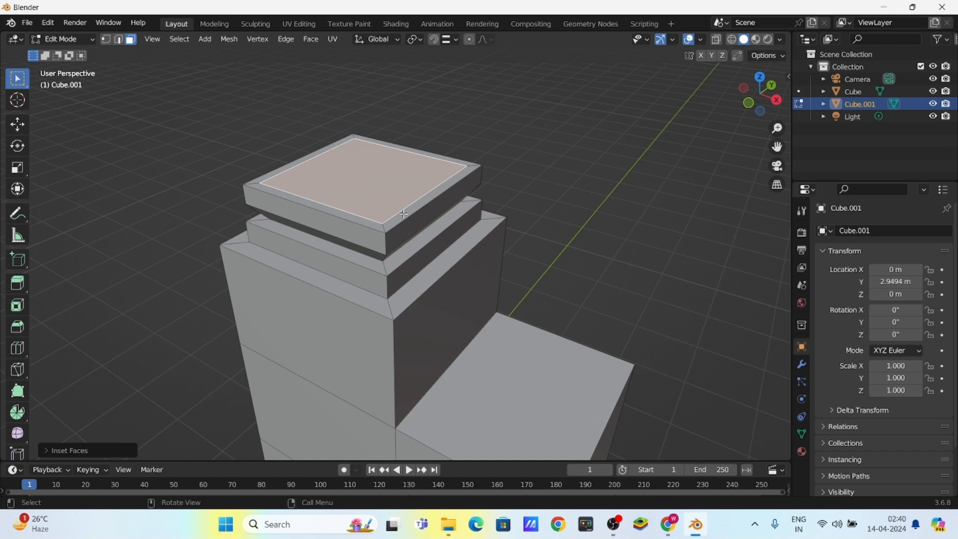
{"action": "middle_click_drag", "start_coordinate": [396, 235], "coordinate": [367, 293]}
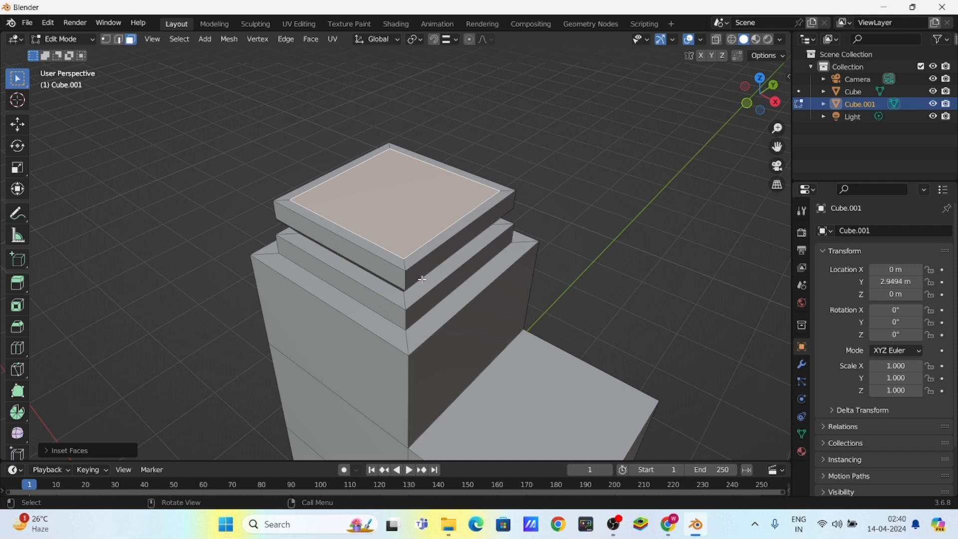
{"action": "mouse_move", "coordinate": [422, 272]}
{"action": "middle_mouse_down"}
{"action": "mouse_move", "coordinate": [449, 285]}
{"action": "mouse_move", "coordinate": [419, 273]}
{"action": "middle_mouse_up"}
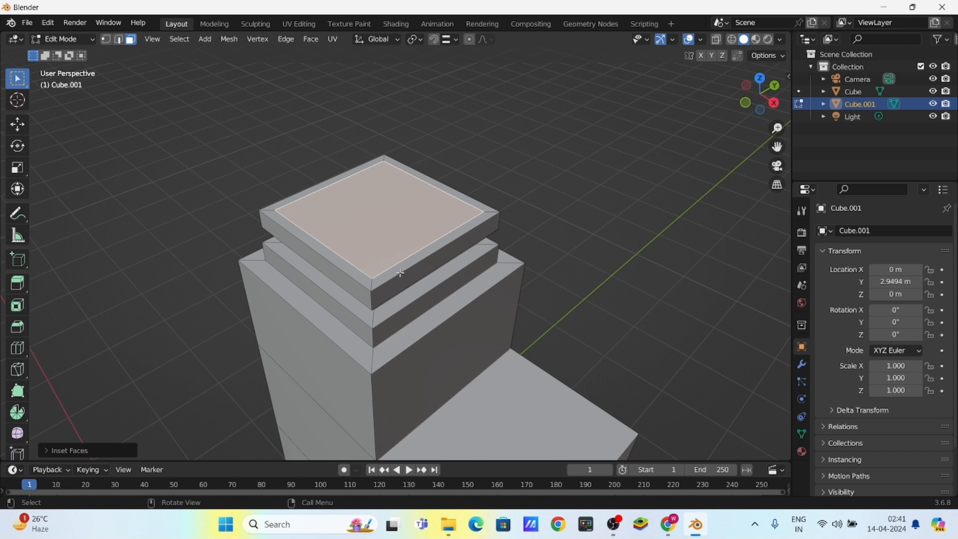
- Try to extrude the column's lowest side face about 0.81 m outward toward the original cube
{"action": "scroll", "coordinate": [399, 243], "scroll_direction": "down", "scroll_amount": 4}
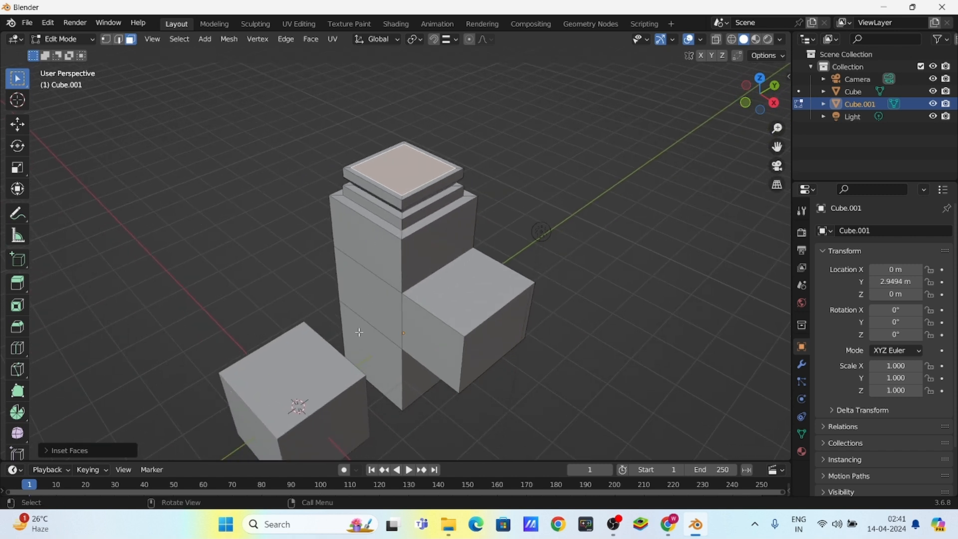
{"action": "left_click", "coordinate": [384, 247]}
{"action": "left_click", "coordinate": [379, 288]}
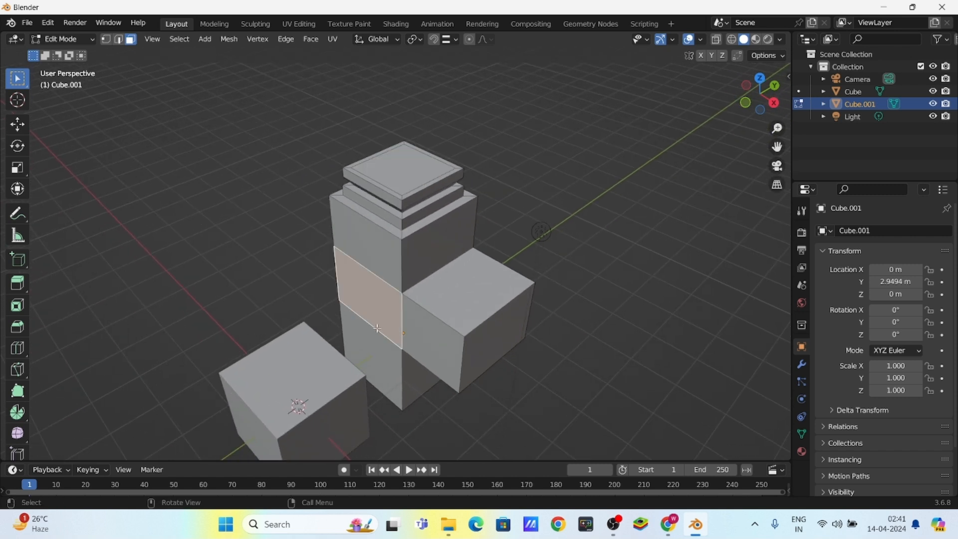
{"action": "left_click", "coordinate": [381, 336]}
{"action": "scroll", "coordinate": [384, 309], "scroll_direction": "up", "scroll_amount": 3}
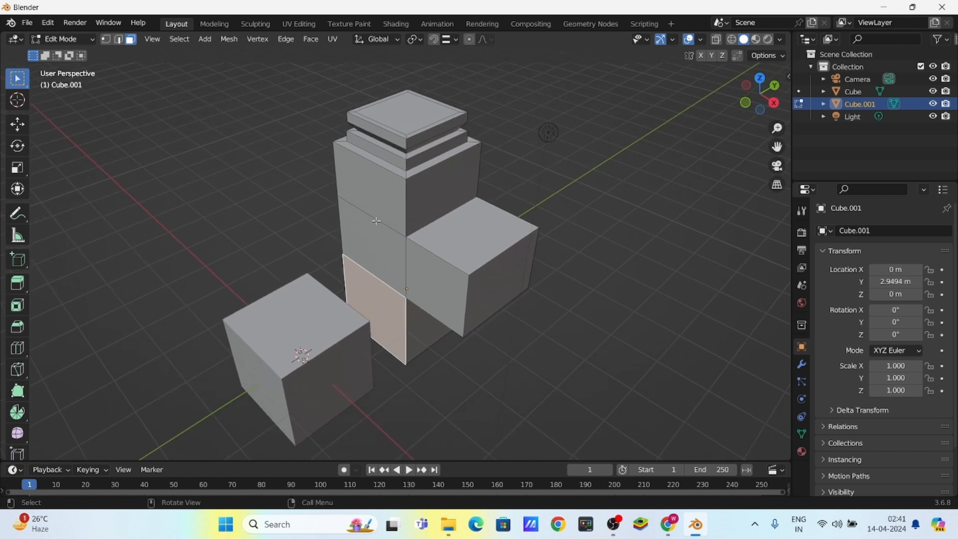
{"action": "key", "text": "e"}
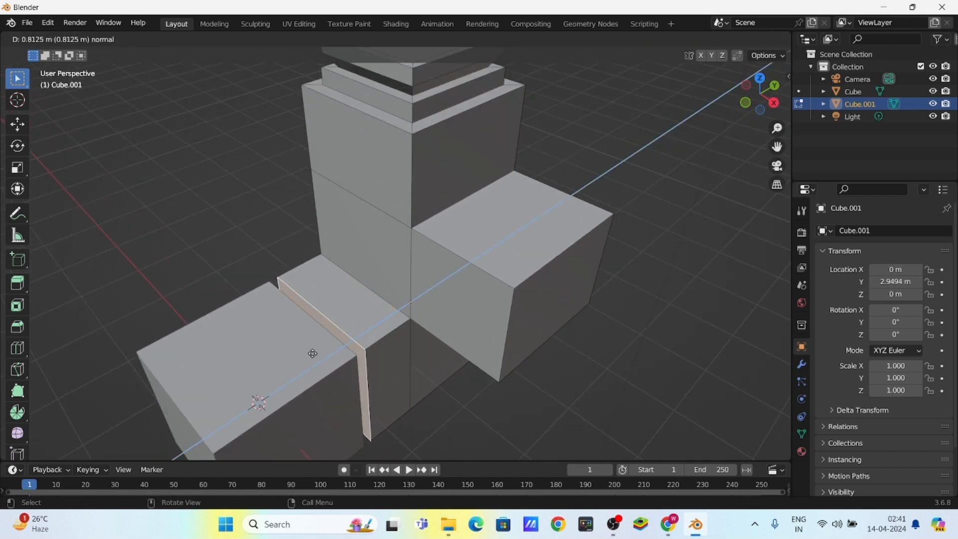
{"action": "left_click", "coordinate": [329, 339]}
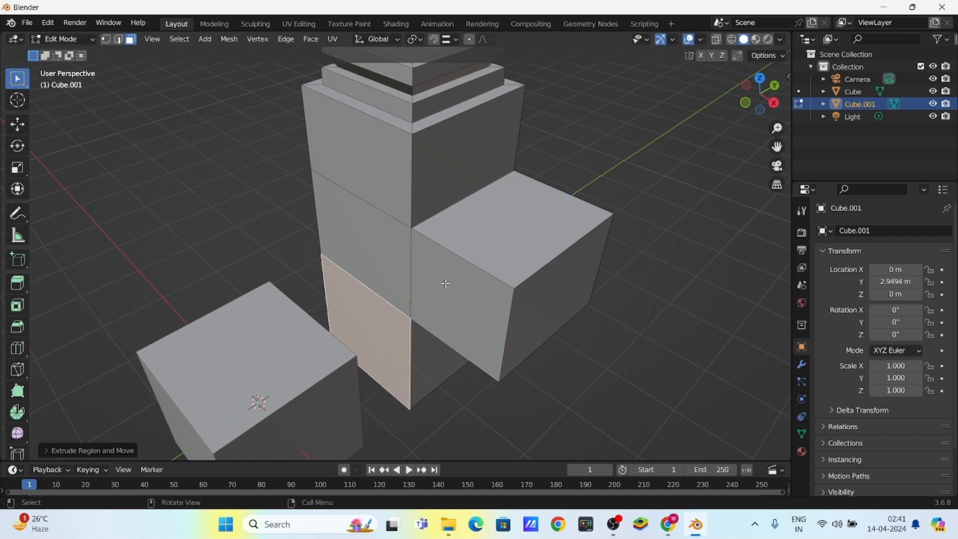
- Add one vertical loop cut across the projecting side block and slide it toward the outer end by about 0.32
{"action": "scroll", "coordinate": [400, 314], "scroll_direction": "down", "scroll_amount": 2}
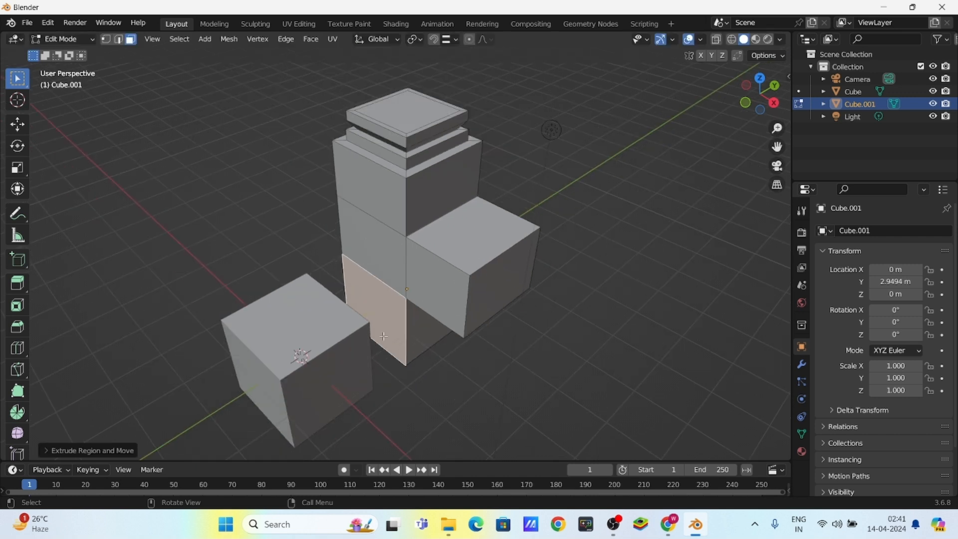
{"action": "middle_click_drag", "start_coordinate": [416, 296], "coordinate": [371, 291], "text": "shift"}
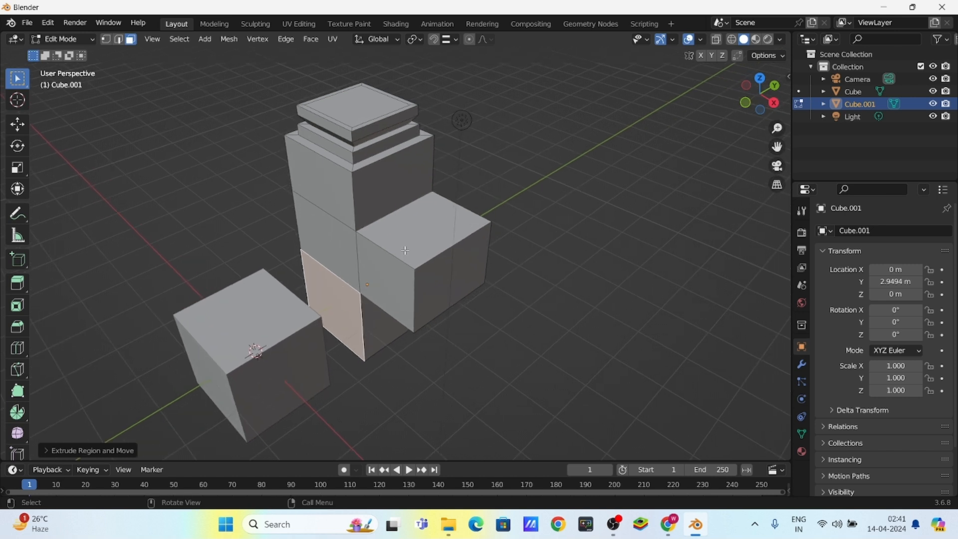
{"action": "key", "text": "ctrl+r"}
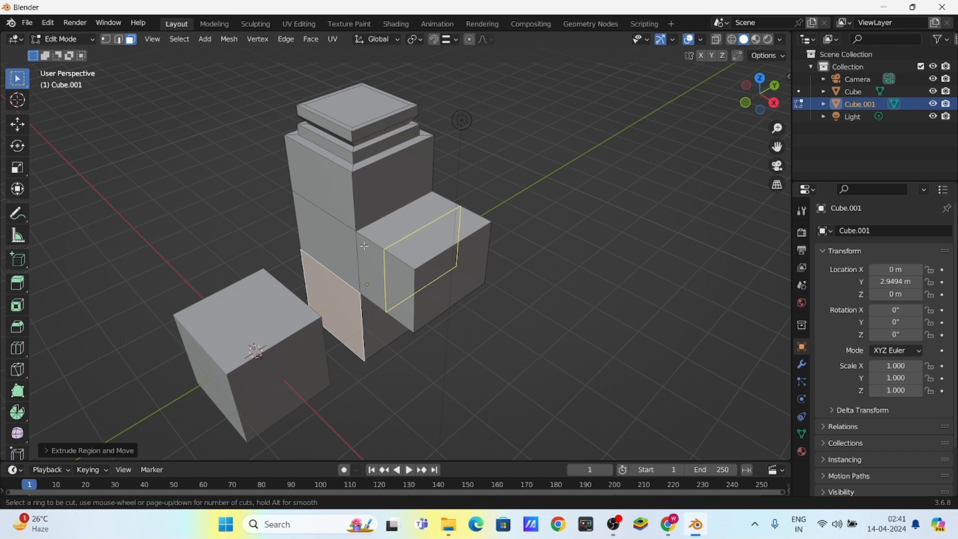
{"action": "left_click", "coordinate": [379, 257]}
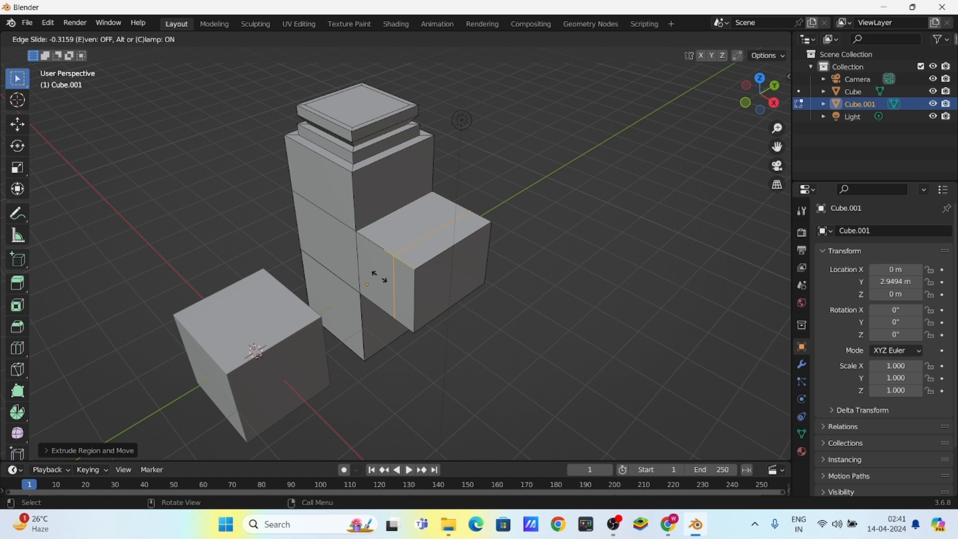
{"action": "left_click", "coordinate": [377, 275]}
- Switch to face selection and select the faces on either side of the loop cut, on the block's front and top
{"action": "middle_click_drag", "start_coordinate": [398, 336], "coordinate": [414, 302], "text": "shift"}
{"action": "scroll", "coordinate": [399, 289], "scroll_direction": "up", "scroll_amount": 3}
{"action": "middle_click_drag", "start_coordinate": [351, 250], "coordinate": [381, 325]}
{"action": "left_click", "coordinate": [396, 303]}
{"action": "key", "text": "3"}
{"action": "left_click", "coordinate": [396, 302]}
{"action": "left_click", "coordinate": [475, 295]}
{"action": "left_click", "coordinate": [418, 289]}
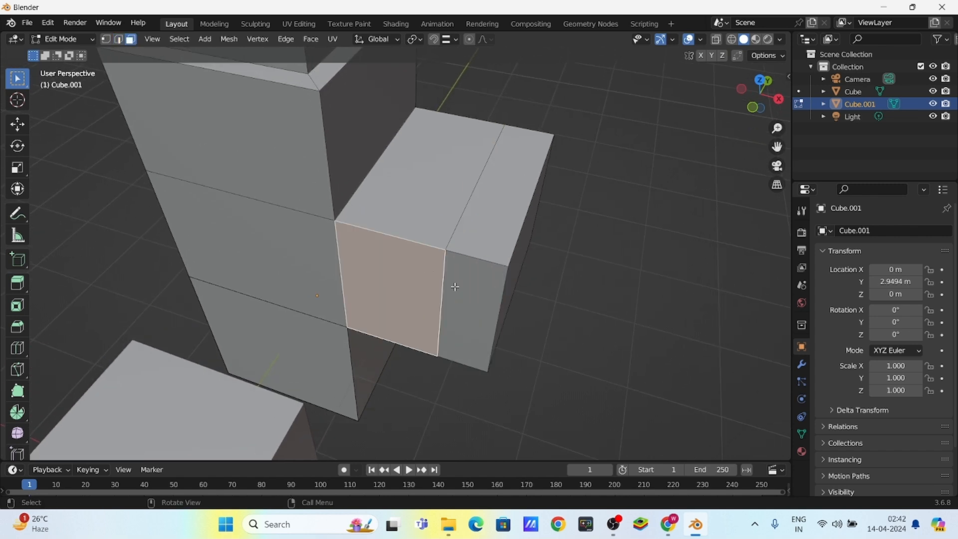
{"action": "left_click", "coordinate": [470, 284]}
{"action": "middle_click_drag", "start_coordinate": [470, 284], "coordinate": [371, 333]}
{"action": "left_click", "coordinate": [376, 279]}
{"action": "left_click", "coordinate": [421, 253]}
{"action": "left_click", "coordinate": [487, 314]}
{"action": "left_click", "coordinate": [465, 346]}
- Undo the face selections and the single loop cut on the side block
{"action": "middle_click_drag", "start_coordinate": [464, 363], "coordinate": [394, 324]}
{"action": "key", "text": "ctrl+z"}
{"action": "key", "text": "ctrl+z"}
{"action": "key", "text": "ctrl+z"}
{"action": "key", "text": "ctrl+z"}
{"action": "key", "text": "ctrl+z"}
{"action": "key", "text": "ctrl+z"}
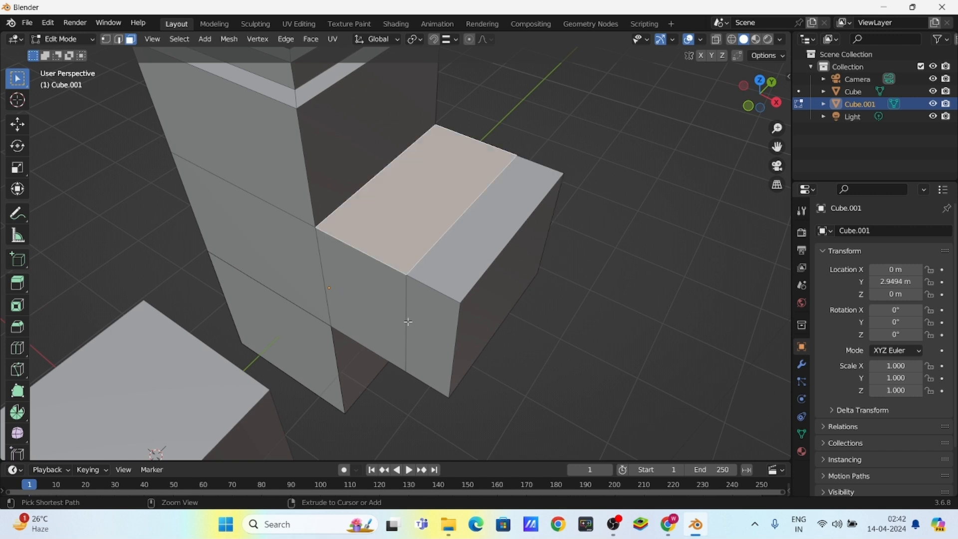
{"action": "key", "text": "ctrl+z"}
{"action": "key", "text": "ctrl+z"}
{"action": "key", "text": "ctrl+z"}
{"action": "key", "text": "ctrl+z"}
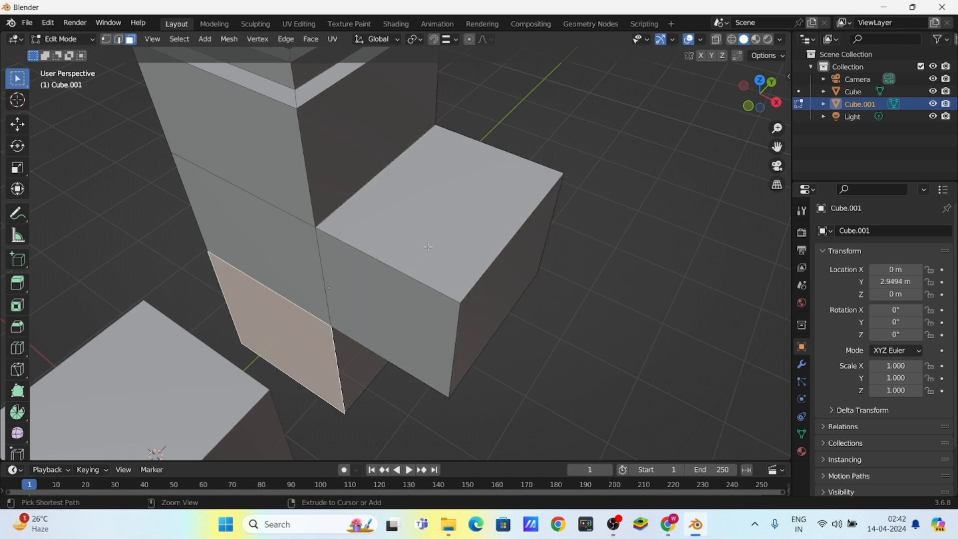
- Add three evenly spaced vertical loop cuts across the projecting side block
{"action": "key", "text": "ctrl+r"}
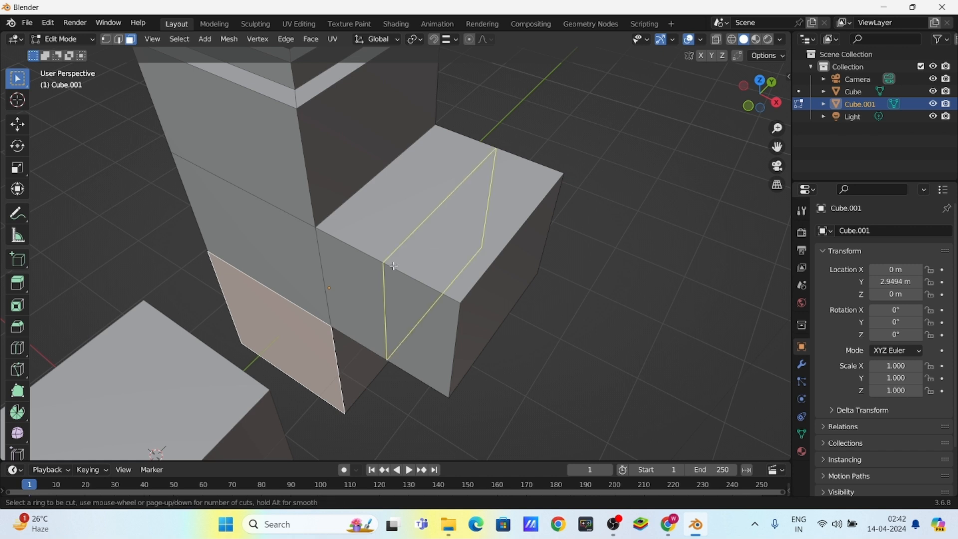
{"action": "scroll", "coordinate": [394, 266], "scroll_direction": "up", "scroll_amount": 5}
{"action": "scroll", "coordinate": [393, 266], "scroll_direction": "down", "scroll_amount": 4}
{"action": "scroll", "coordinate": [393, 266], "scroll_direction": "up", "scroll_amount": 6}
{"action": "scroll", "coordinate": [393, 266], "scroll_direction": "down", "scroll_amount": 7}
{"action": "scroll", "coordinate": [394, 266], "scroll_direction": "up", "scroll_amount": 9}
{"action": "scroll", "coordinate": [394, 266], "scroll_direction": "down", "scroll_amount": 4}
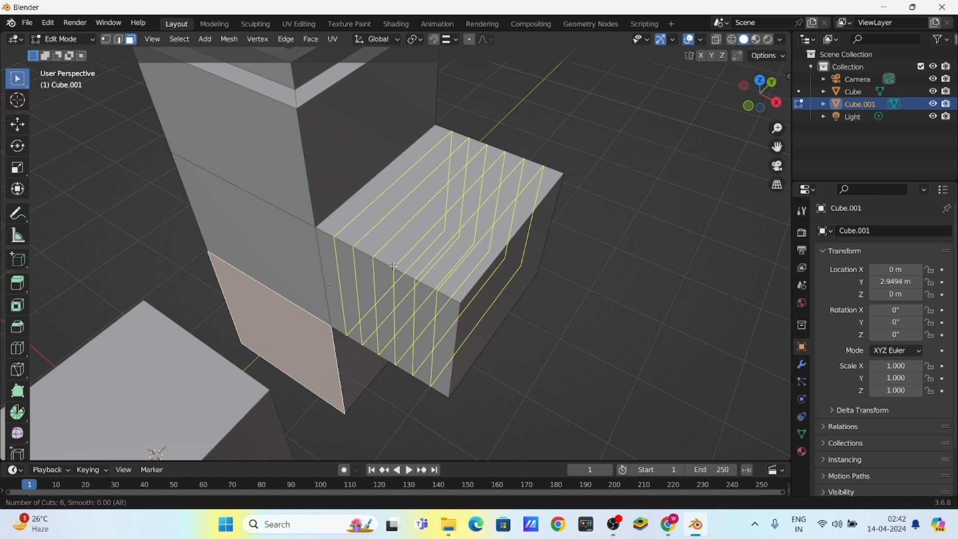
{"action": "scroll", "coordinate": [393, 266], "scroll_direction": "down", "scroll_amount": 3}
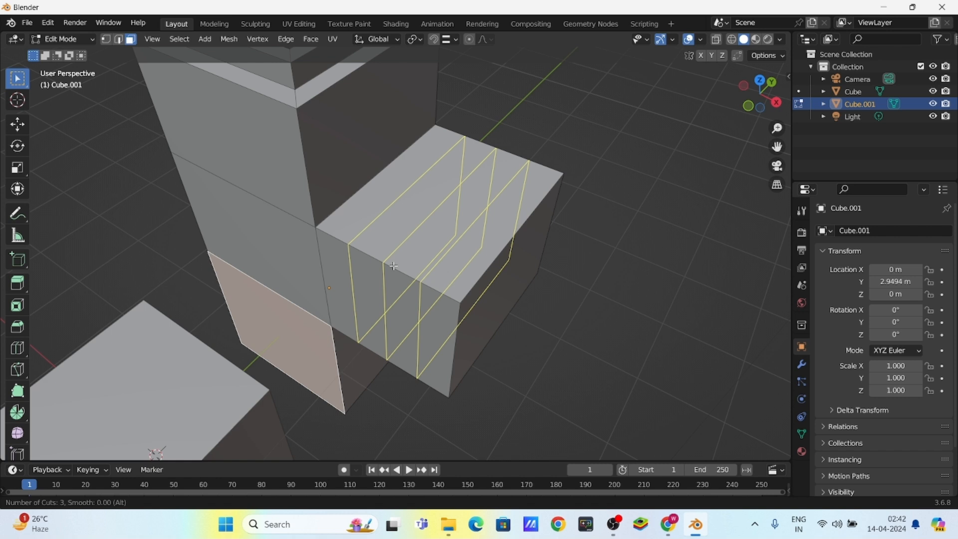
{"action": "left_click", "coordinate": [394, 265]}
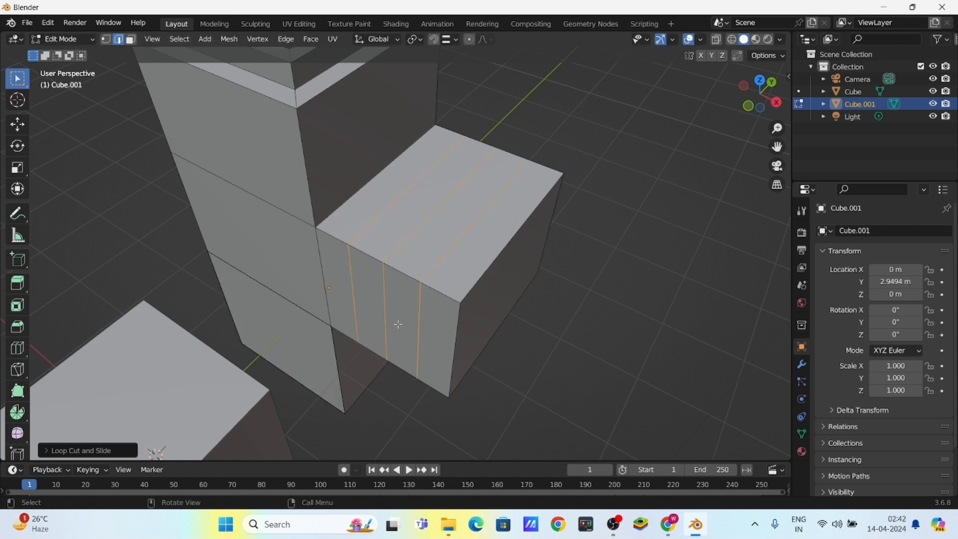
- Switch to face selection and select individual strips on the side block's front to check the divisions
{"action": "middle_click_drag", "start_coordinate": [398, 325], "coordinate": [388, 256]}
{"action": "middle_click_drag", "start_coordinate": [417, 332], "coordinate": [344, 333]}
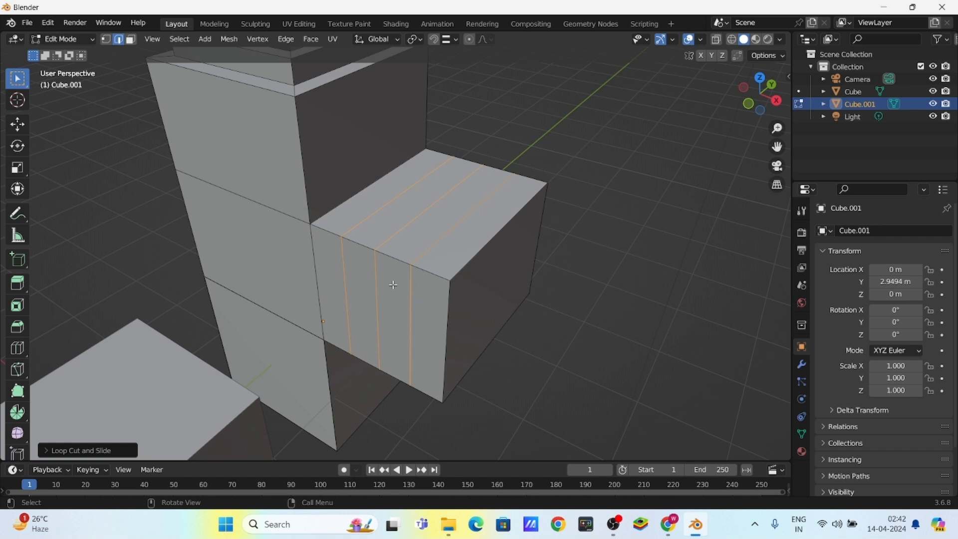
{"action": "middle_click_drag", "start_coordinate": [479, 352], "coordinate": [473, 265]}
{"action": "key", "text": "3"}
{"action": "left_click", "coordinate": [444, 309]}
{"action": "left_click", "coordinate": [411, 280]}
{"action": "left_click", "coordinate": [336, 247]}
{"action": "left_click", "coordinate": [419, 299]}
{"action": "middle_click_drag", "start_coordinate": [424, 320], "coordinate": [403, 311]}
- Add three horizontal loop cuts around the side block and the adjoining middle section of the column
{"action": "scroll", "coordinate": [402, 311], "scroll_direction": "down", "scroll_amount": 3}
{"action": "middle_click_drag", "start_coordinate": [464, 302], "coordinate": [474, 332], "text": "shift"}
{"action": "scroll", "coordinate": [441, 319], "scroll_direction": "down", "scroll_amount": 2}
{"action": "scroll", "coordinate": [464, 334], "scroll_direction": "up", "scroll_amount": 3}
{"action": "middle_click_drag", "start_coordinate": [449, 337], "coordinate": [411, 339], "text": "shift"}
{"action": "key", "text": "ctrl+r"}
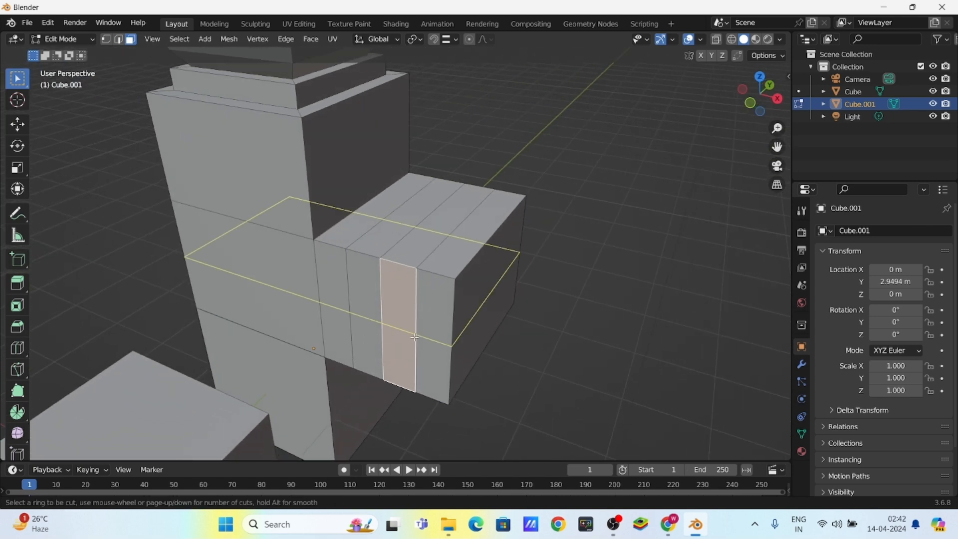
{"action": "scroll", "coordinate": [448, 339], "scroll_direction": "up", "scroll_amount": 4}
{"action": "scroll", "coordinate": [447, 341], "scroll_direction": "down", "scroll_amount": 2}
{"action": "left_click", "coordinate": [444, 343]}
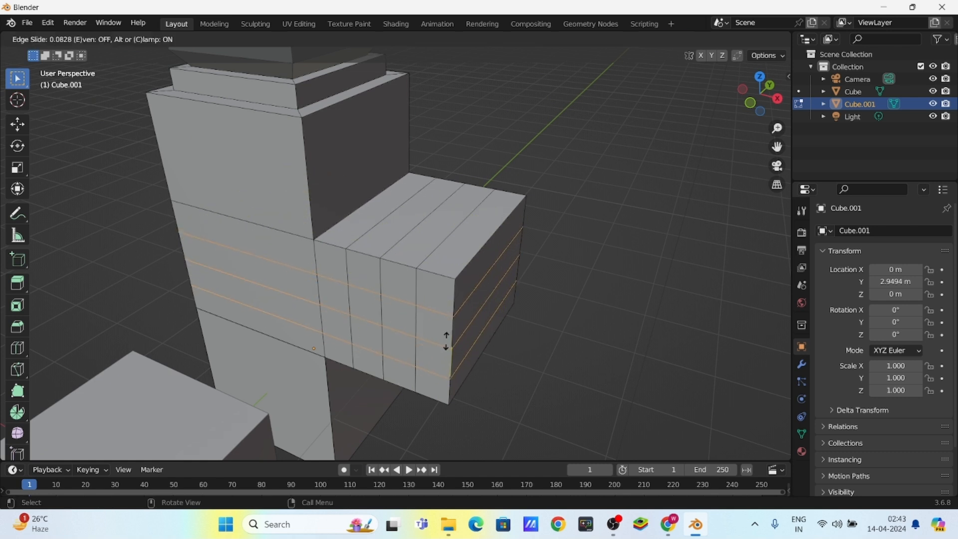
{"action": "left_click", "coordinate": [438, 346]}
{"action": "middle_click_drag", "start_coordinate": [439, 346], "coordinate": [428, 327]}
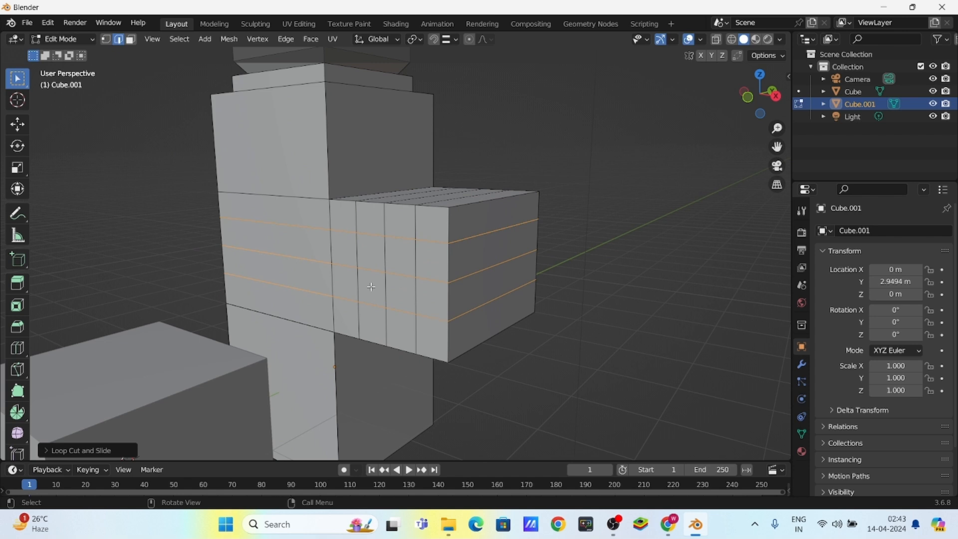
{"action": "scroll", "coordinate": [389, 279], "scroll_direction": "down", "scroll_amount": 2}
{"action": "middle_click_drag", "start_coordinate": [435, 267], "coordinate": [457, 300], "text": "shift"}
{"action": "middle_click_drag", "start_coordinate": [297, 301], "coordinate": [339, 302]}
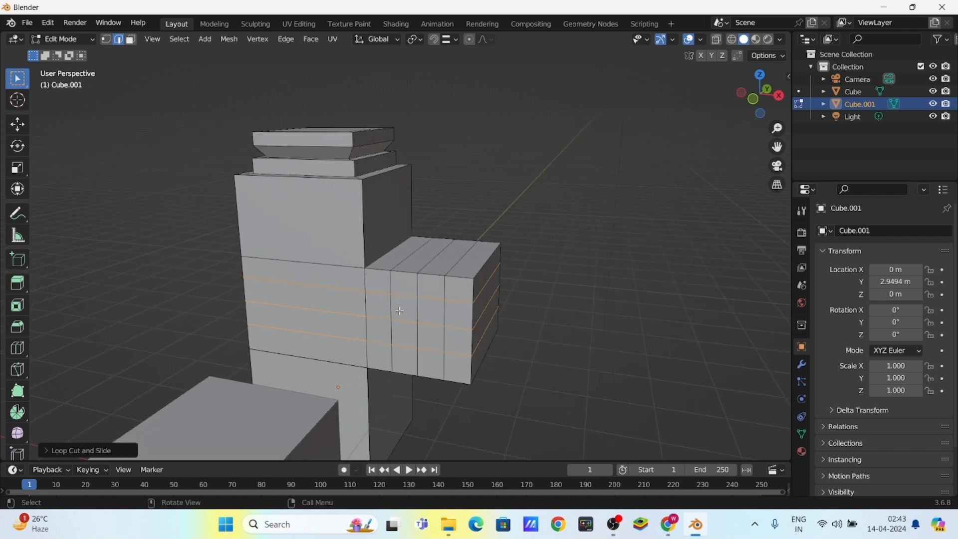
- Select the column's upper side face above the projecting block and preview a loop cut through it without applying it
{"action": "middle_click_drag", "start_coordinate": [429, 294], "coordinate": [380, 321]}
{"action": "middle_click_drag", "start_coordinate": [381, 272], "coordinate": [399, 293], "text": "shift"}
{"action": "scroll", "coordinate": [389, 318], "scroll_direction": "up", "scroll_amount": 3}
{"action": "key", "text": "3"}
{"action": "left_click", "coordinate": [382, 252]}
{"action": "key", "text": "ctrl+r"}
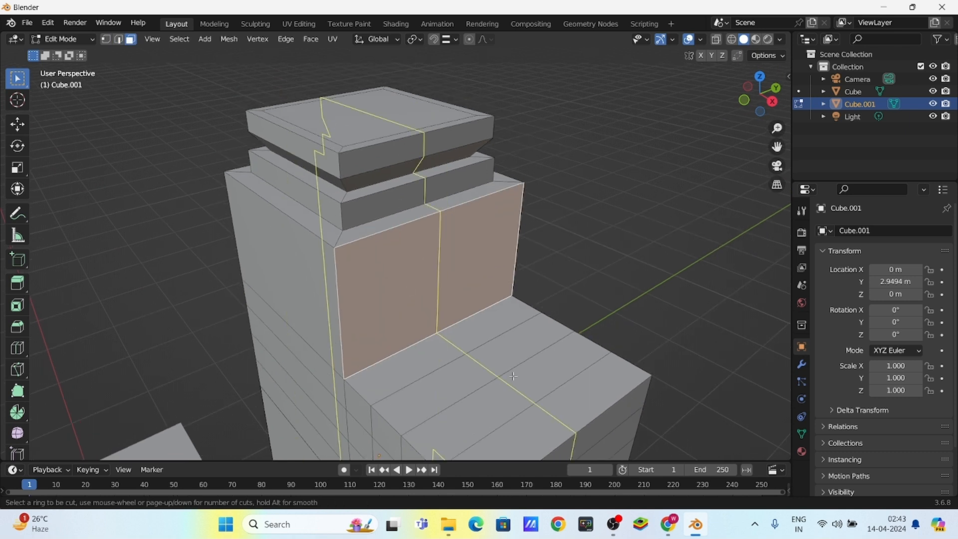
{"action": "key", "text": "Escape"}
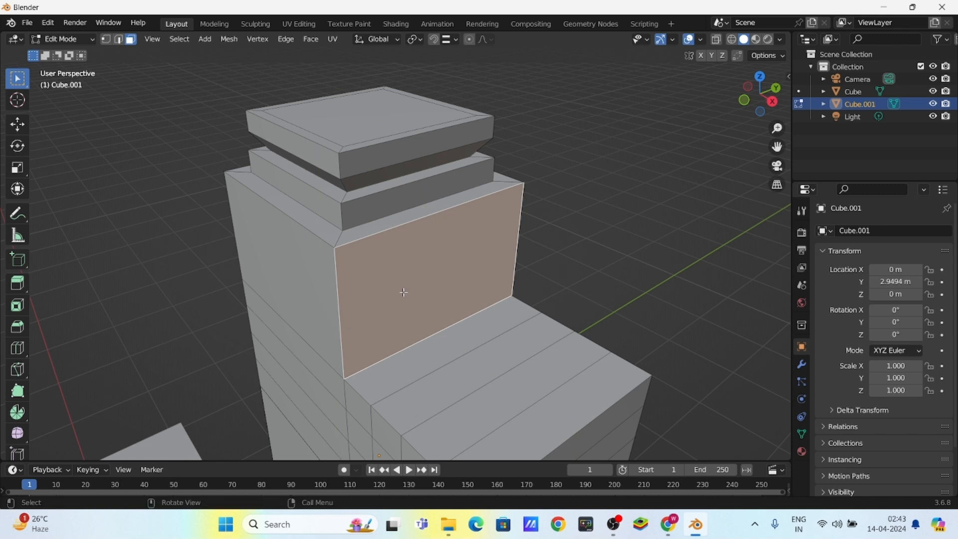
{"action": "middle_click_drag", "start_coordinate": [435, 284], "coordinate": [422, 292], "text": "shift"}
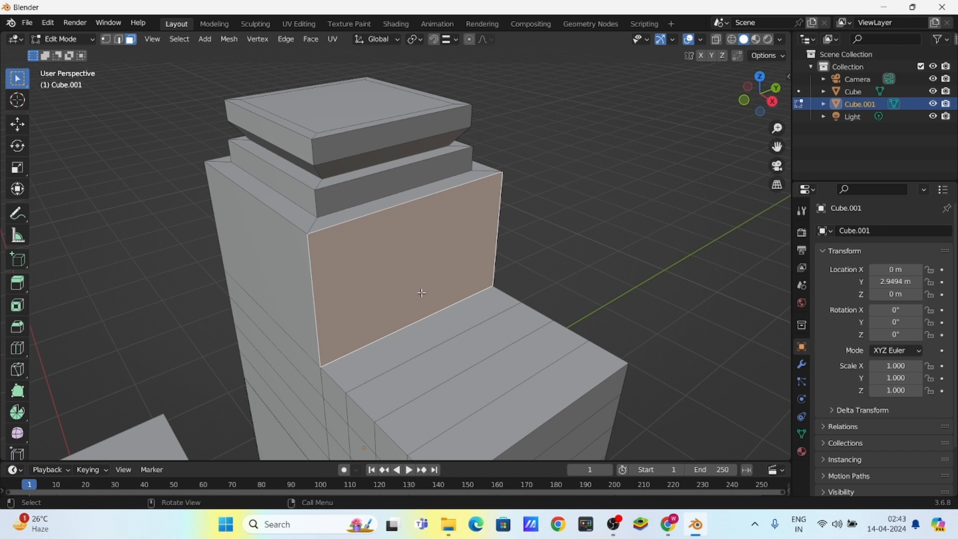
- Knife-cut the column's upper side face from its upper edge to its lower edge and select each half in turn
{"action": "key", "text": "k"}
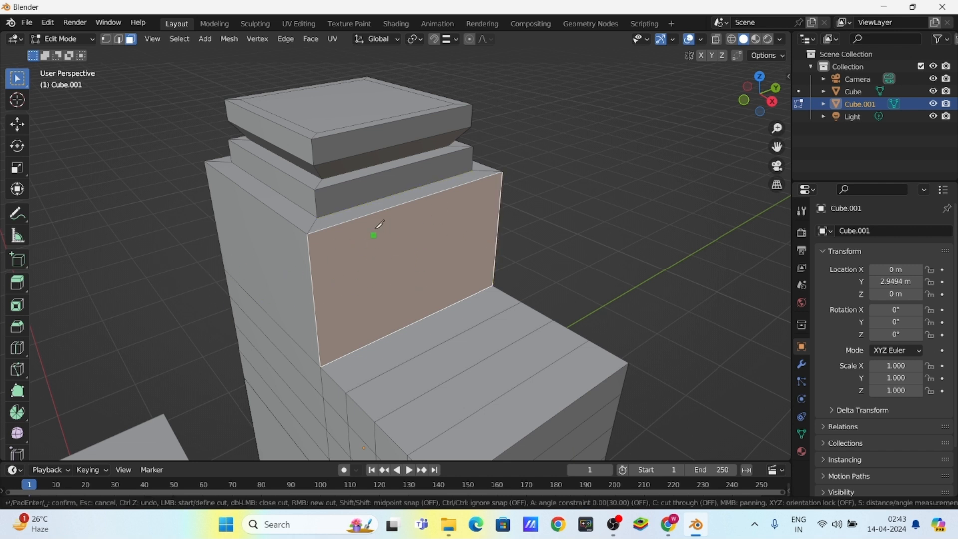
{"action": "left_click", "coordinate": [401, 203]}
{"action": "left_click", "coordinate": [413, 324]}
{"action": "mouse_move", "coordinate": [413, 324]}
{"action": "middle_mouse_down"}
{"action": "mouse_move", "coordinate": [357, 298]}
{"action": "mouse_move", "coordinate": [424, 301]}
{"action": "mouse_move", "coordinate": [411, 309]}
{"action": "middle_mouse_up"}
{"action": "key", "text": "Return"}
{"action": "left_click", "coordinate": [460, 276]}
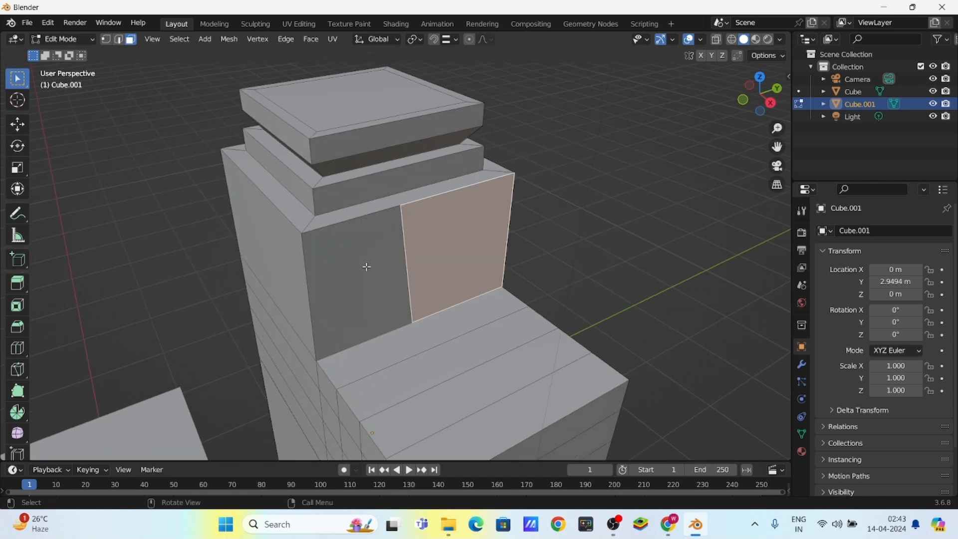
{"action": "left_click", "coordinate": [367, 265]}
{"action": "left_click", "coordinate": [408, 266]}
- Undo the vertical knife cut and the half-face selections, keeping the whole upper side face selected
{"action": "key", "text": "ctrl+z"}
{"action": "key", "text": "ctrl+z"}
{"action": "key", "text": "ctrl+z"}
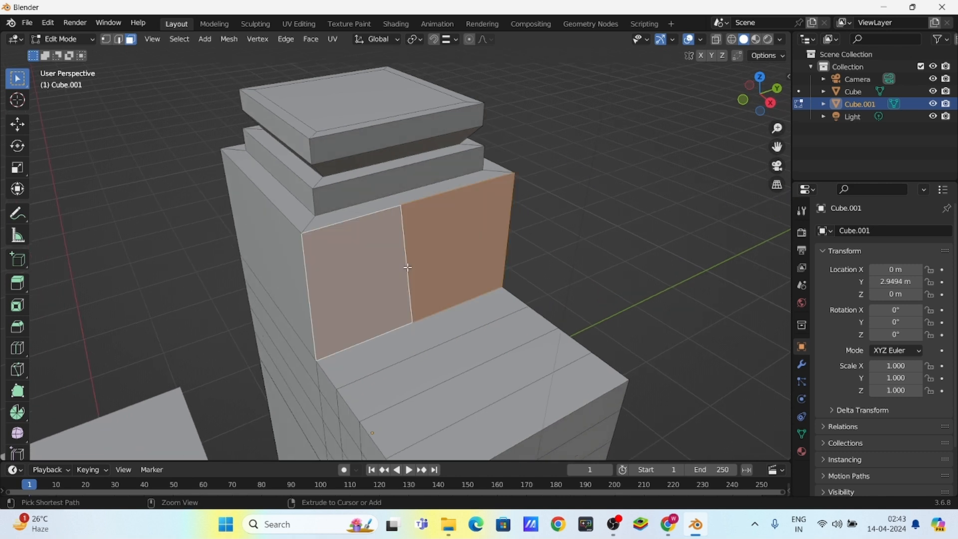
{"action": "left_click", "coordinate": [430, 280]}
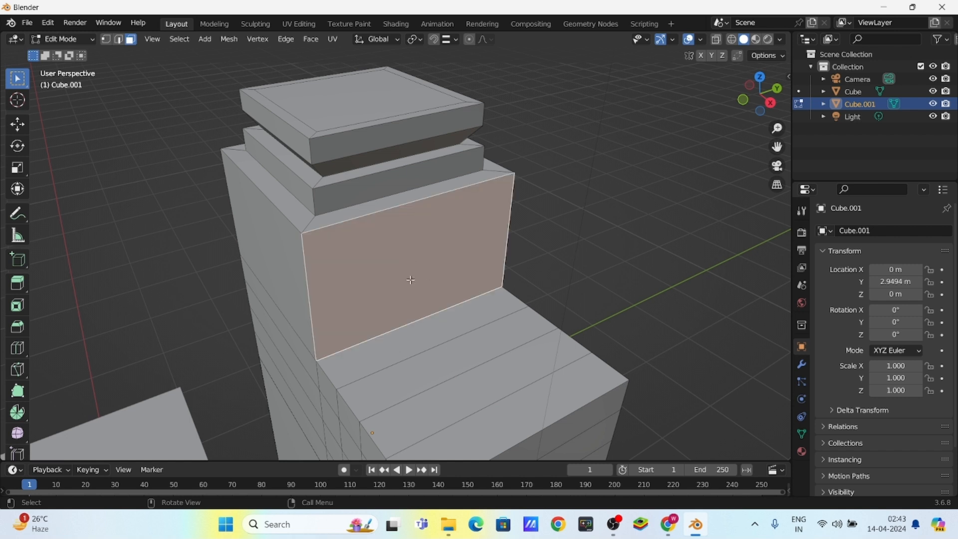
{"action": "key", "text": "k"}
{"action": "left_click", "coordinate": [317, 358]}
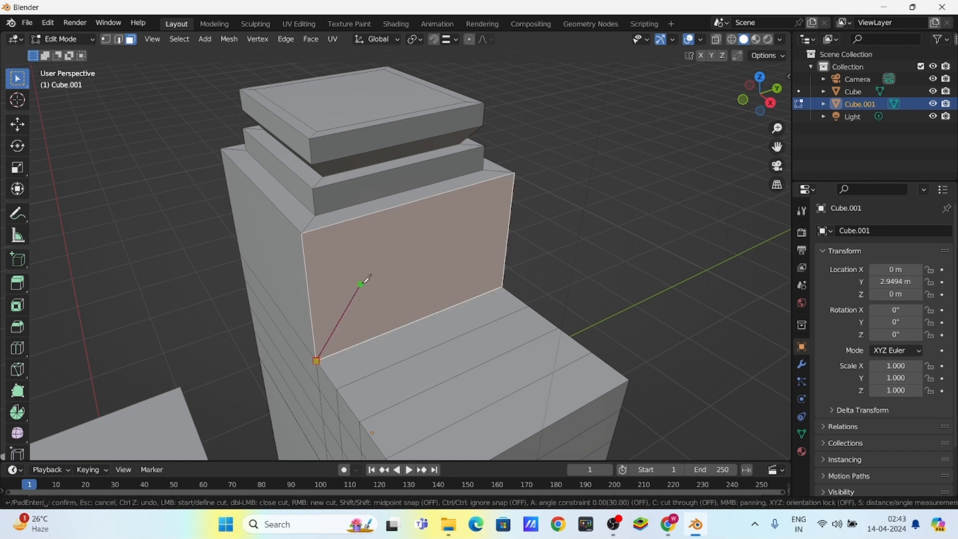
{"action": "left_click", "coordinate": [371, 273]}
{"action": "left_click", "coordinate": [473, 250]}
{"action": "left_click", "coordinate": [502, 287]}
{"action": "key", "text": "Escape"}
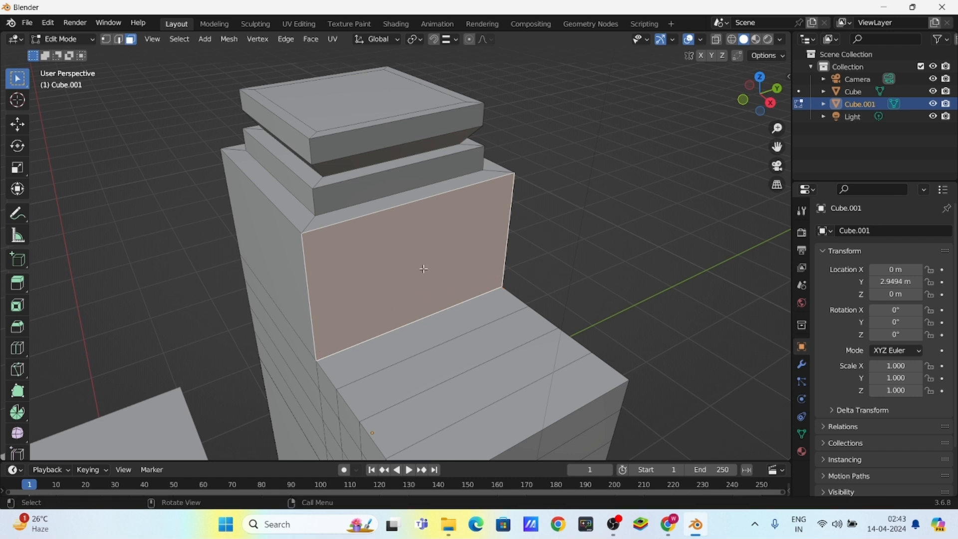
- Knife-cut a trapezoid into the upper side face, from one lower corner through two interior points to the other lower corner
{"action": "key", "text": "k"}
{"action": "left_click", "coordinate": [317, 357]}
{"action": "left_click", "coordinate": [367, 286]}
{"action": "left_click", "coordinate": [468, 246]}
{"action": "left_click", "coordinate": [503, 287]}
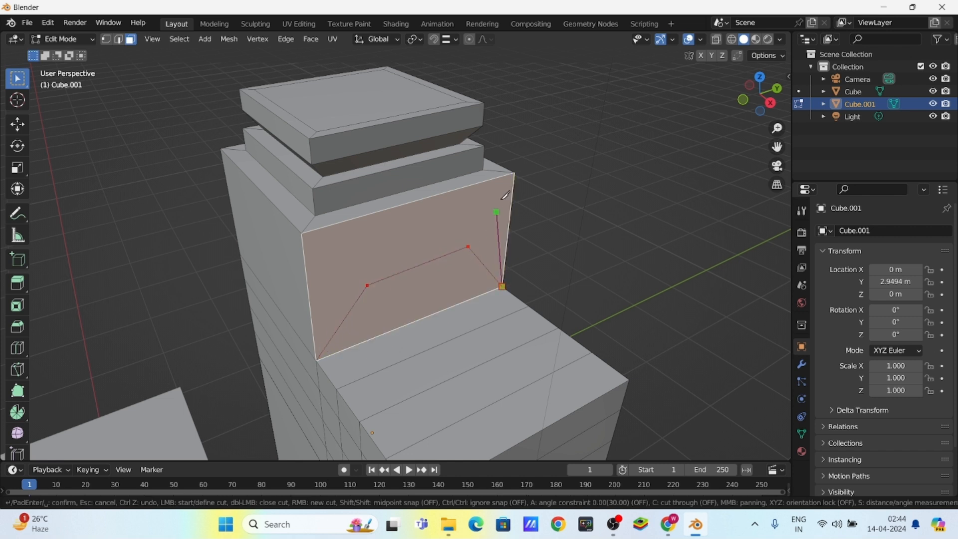
{"action": "key", "text": "Return"}
- Select the trapezoid and the surrounding face separately to check the knife cut, undoing these selections
{"action": "middle_click_drag", "start_coordinate": [366, 302], "coordinate": [402, 280]}
{"action": "left_click", "coordinate": [403, 301]}
{"action": "left_click", "coordinate": [389, 253]}
{"action": "key", "text": "ctrl+z"}
{"action": "key", "text": "ctrl+z"}
{"action": "scroll", "coordinate": [382, 287], "scroll_direction": "down", "scroll_amount": 4}
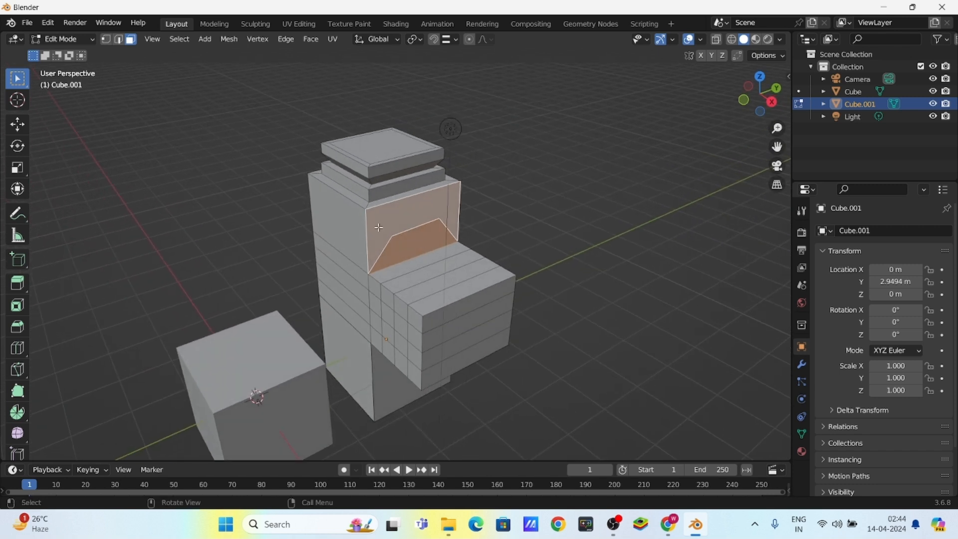
{"action": "middle_click_drag", "start_coordinate": [399, 228], "coordinate": [435, 214], "text": "shift"}
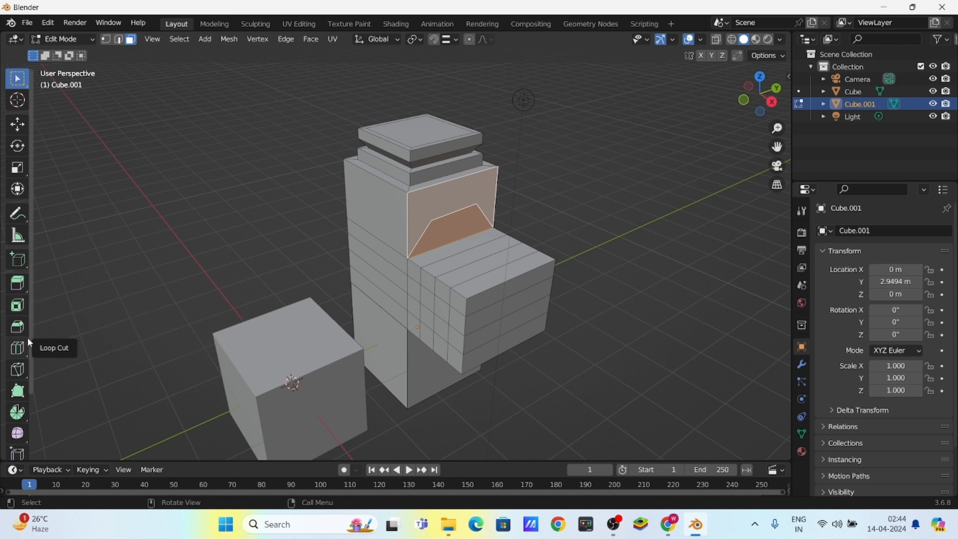
{"action": "scroll", "coordinate": [276, 263], "scroll_direction": "down", "scroll_amount": 3}
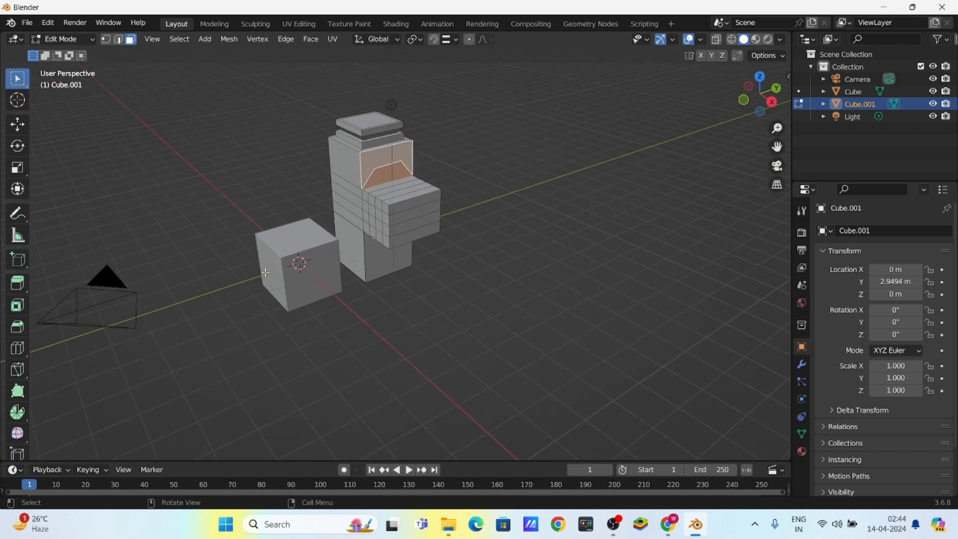
- Switch Edit Mode from the column to the original cube and select the cube's top face
{"action": "middle_click_drag", "start_coordinate": [277, 262], "coordinate": [349, 300], "text": "shift"}
{"action": "key", "text": "Tab"}
{"action": "left_click", "coordinate": [341, 333]}
{"action": "middle_click_drag", "start_coordinate": [341, 337], "coordinate": [367, 316], "text": "shift"}
{"action": "scroll", "coordinate": [367, 322], "scroll_direction": "up", "scroll_amount": 3}
{"action": "key", "text": "Tab"}
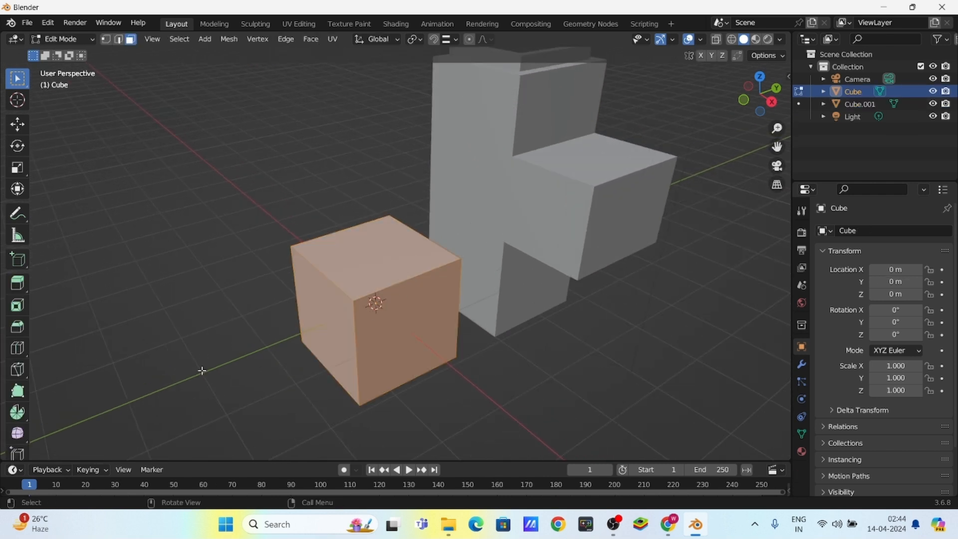
{"action": "left_click", "coordinate": [385, 271]}
{"action": "scroll", "coordinate": [389, 285], "scroll_direction": "down", "scroll_amount": 3}
{"action": "middle_click_drag", "start_coordinate": [389, 284], "coordinate": [399, 305]}
{"action": "scroll", "coordinate": [362, 308], "scroll_direction": "up", "scroll_amount": 3}
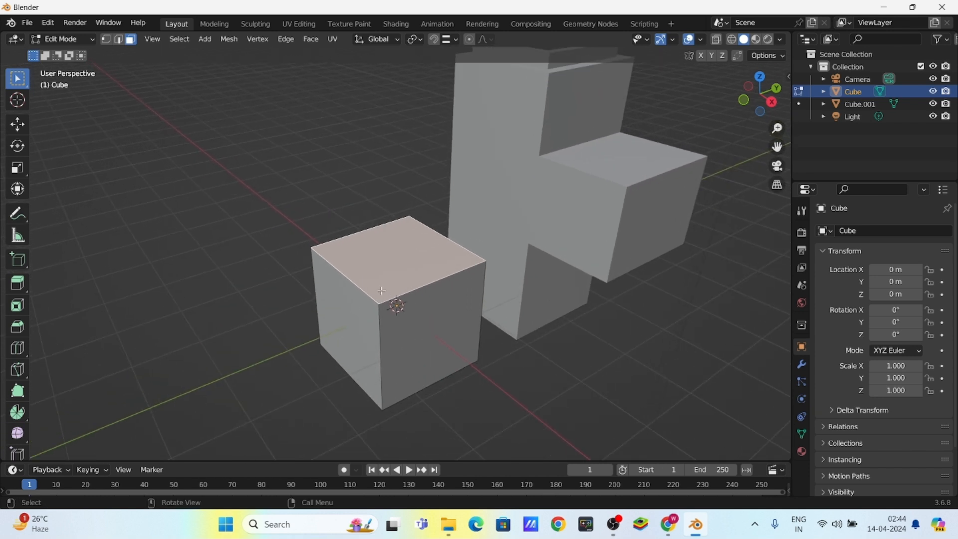
- Bevel the edges of the cube's top face with a single segment, inspect the slope, and undo the bevel
{"action": "key", "text": "ctrl+b"}
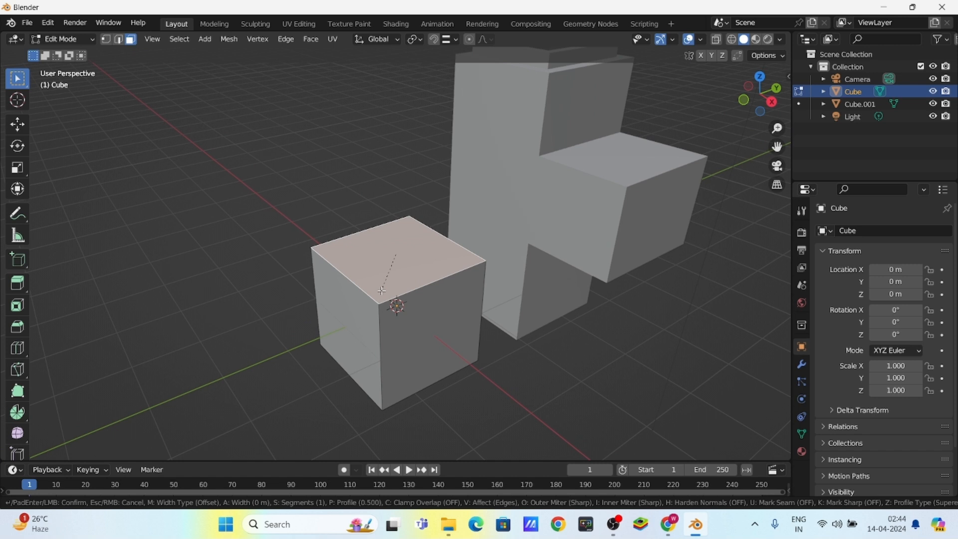
{"action": "left_click", "coordinate": [379, 286]}
{"action": "middle_click_drag", "start_coordinate": [379, 285], "coordinate": [336, 254]}
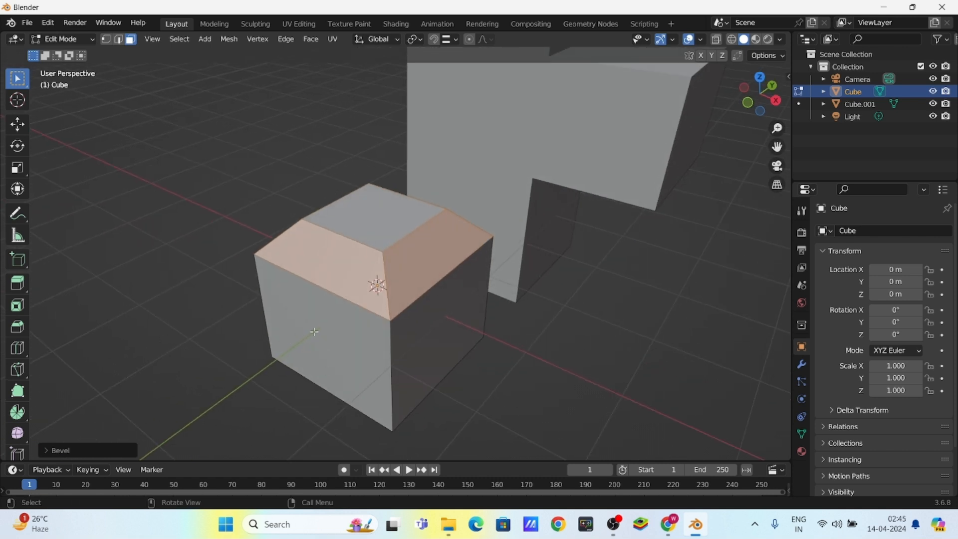
{"action": "middle_click_drag", "start_coordinate": [411, 349], "coordinate": [357, 284]}
{"action": "key", "text": "ctrl+z"}
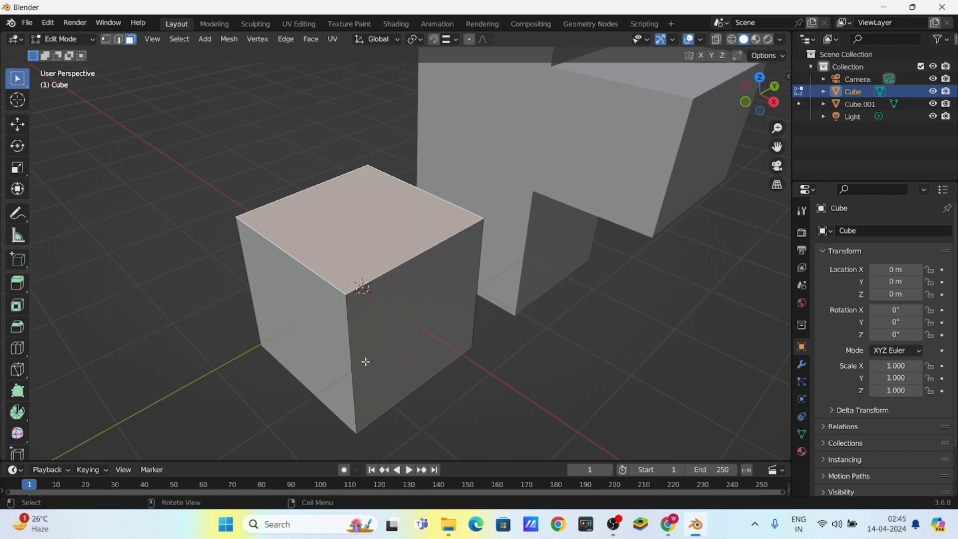
- Bevel the cube's top face edges about 0.38 m wide with three segments, inspect the result, and undo the bevel
{"action": "scroll", "coordinate": [372, 349], "scroll_direction": "up", "scroll_amount": 2}
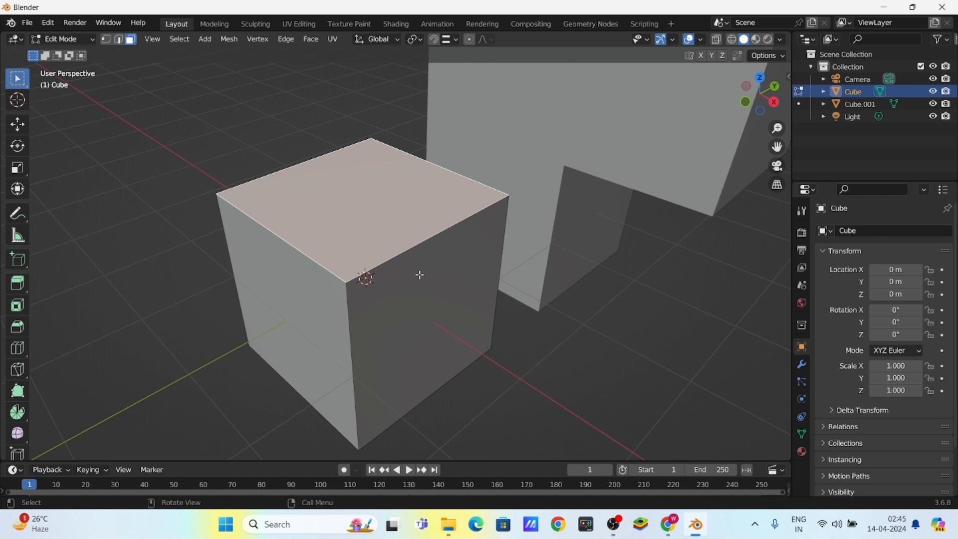
{"action": "key", "text": "ctrl+b"}
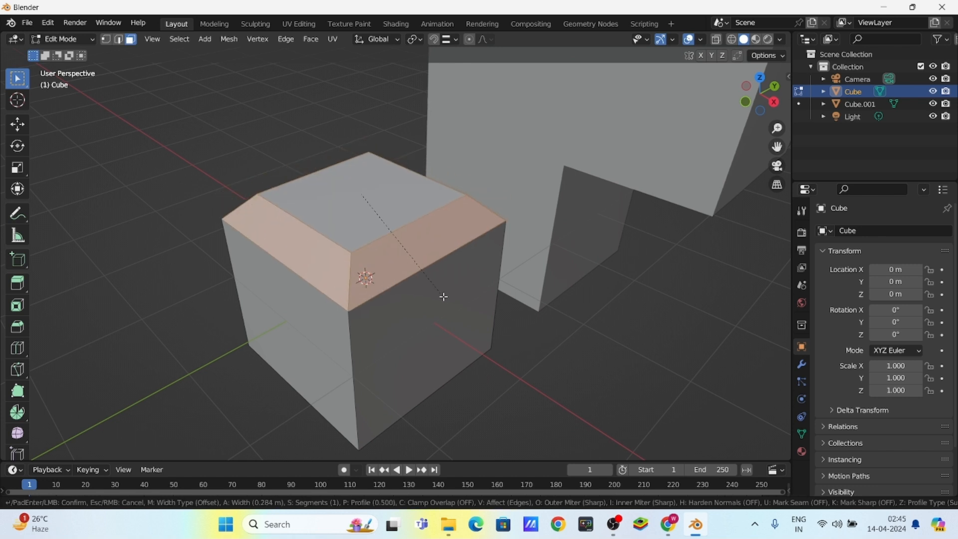
{"action": "scroll", "coordinate": [443, 297], "scroll_direction": "up", "scroll_amount": 2}
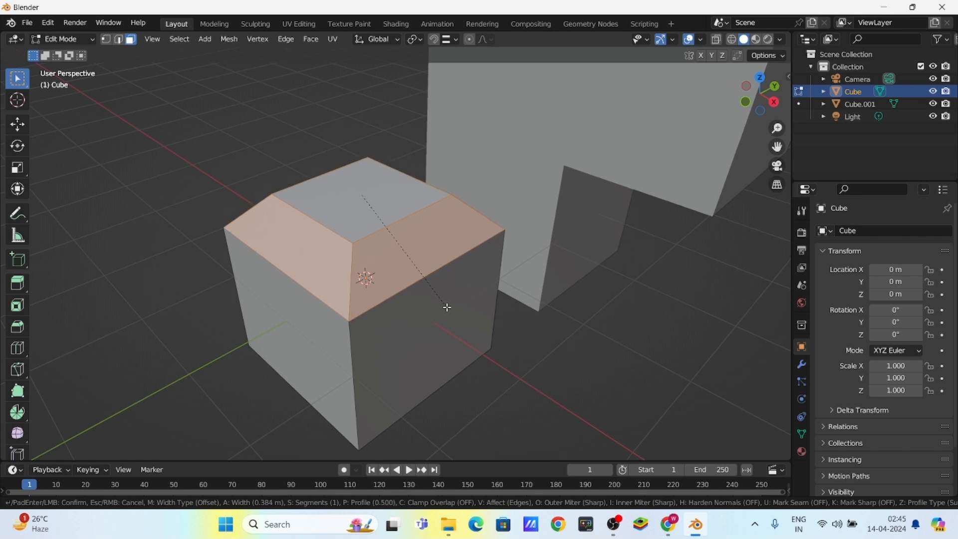
{"action": "scroll", "coordinate": [447, 307], "scroll_direction": "up", "scroll_amount": 2}
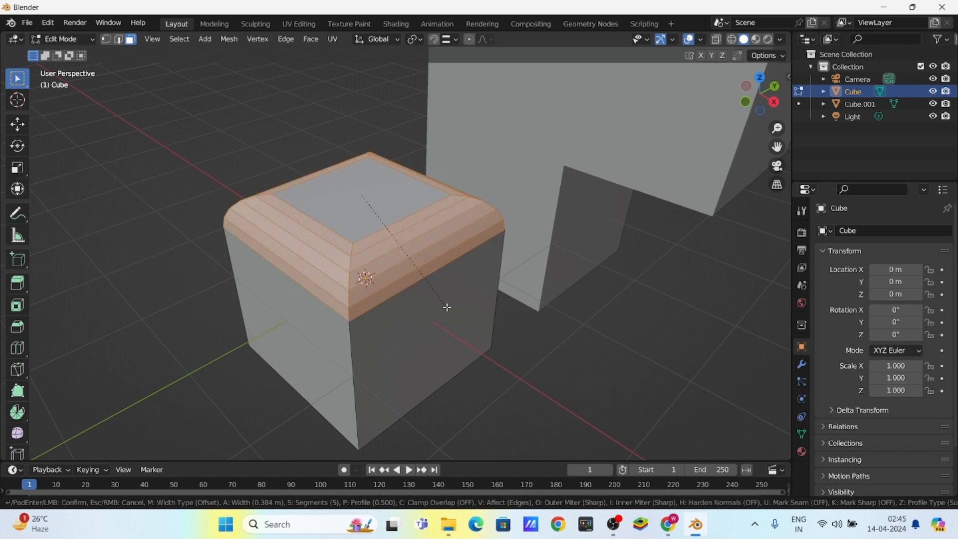
{"action": "scroll", "coordinate": [446, 307], "scroll_direction": "down", "scroll_amount": 2}
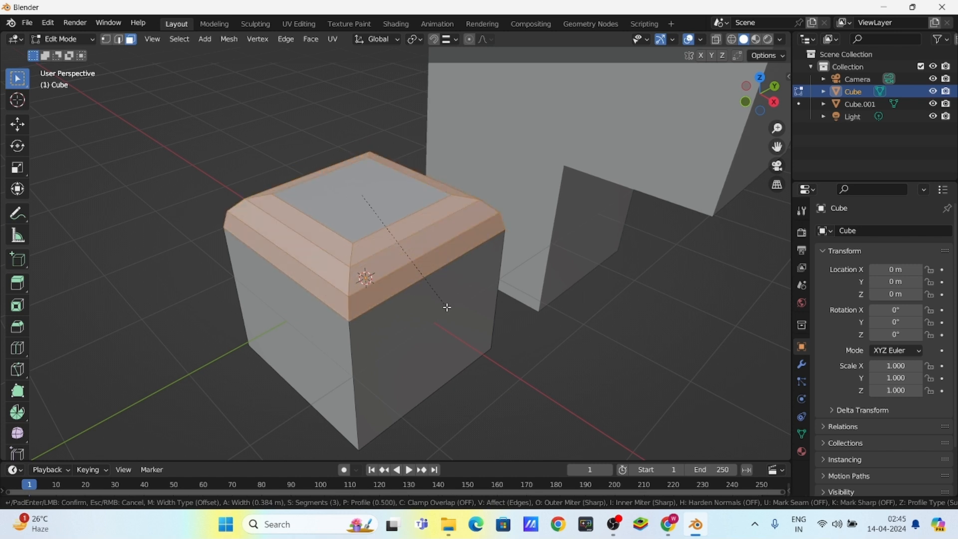
{"action": "left_click", "coordinate": [447, 307]}
{"action": "middle_click_drag", "start_coordinate": [365, 318], "coordinate": [362, 187]}
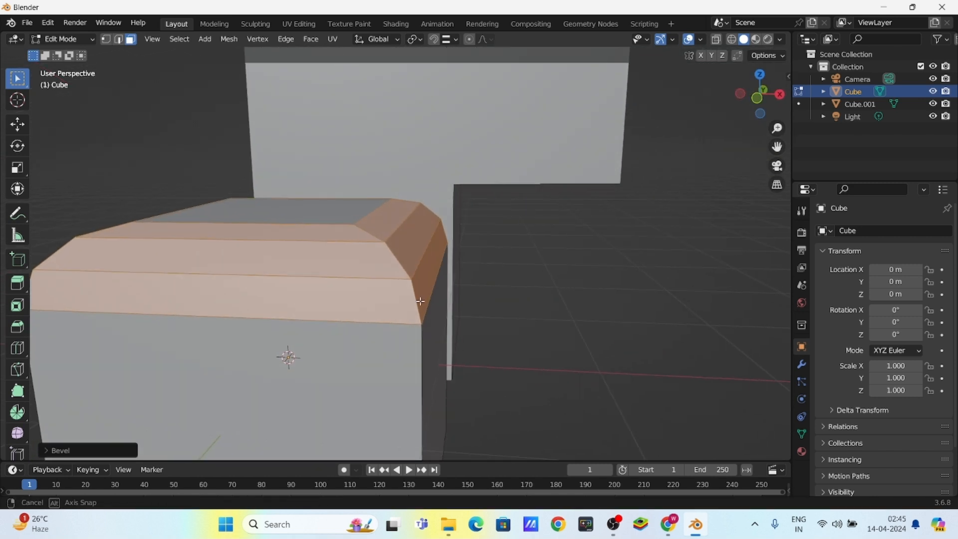
{"action": "middle_click_drag", "start_coordinate": [413, 256], "coordinate": [434, 250]}
{"action": "key", "text": "ctrl+z"}
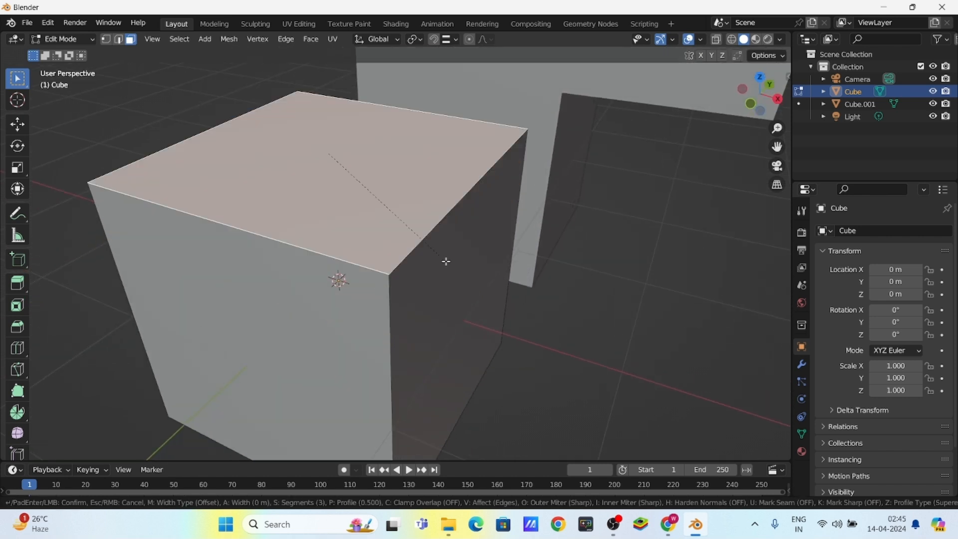
- Bevel the cube's top face edges about 0.56 m wide with 32 segments to round them
{"action": "key", "text": "ctrl+b"}
{"action": "scroll", "coordinate": [516, 318], "scroll_direction": "up", "scroll_amount": 15}
{"action": "scroll", "coordinate": [517, 317], "scroll_direction": "up", "scroll_amount": 20}
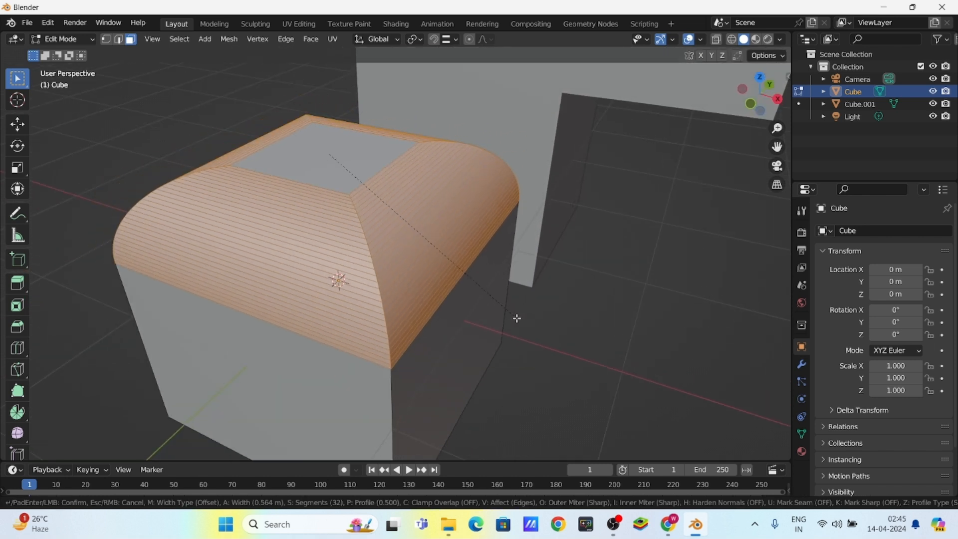
{"action": "left_click", "coordinate": [517, 318]}
{"action": "middle_click_drag", "start_coordinate": [397, 291], "coordinate": [237, 262]}
- Switch to Object Mode and examine the rounded cube's bevel from several angles
{"action": "key", "text": "Tab"}
{"action": "middle_click_drag", "start_coordinate": [407, 287], "coordinate": [378, 213]}
{"action": "scroll", "coordinate": [459, 198], "scroll_direction": "down", "scroll_amount": 5}
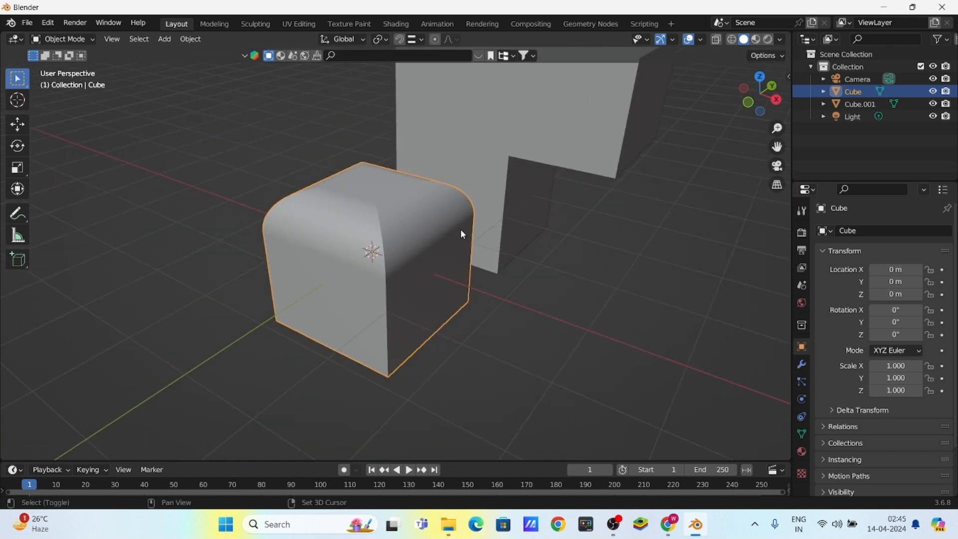
{"action": "middle_click_drag", "start_coordinate": [387, 285], "coordinate": [423, 255]}
{"action": "scroll", "coordinate": [483, 248], "scroll_direction": "up", "scroll_amount": 5}
{"action": "middle_click_drag", "start_coordinate": [483, 248], "coordinate": [393, 272]}
{"action": "middle_click_drag", "start_coordinate": [472, 208], "coordinate": [416, 235]}
{"action": "scroll", "coordinate": [417, 239], "scroll_direction": "down", "scroll_amount": 5}
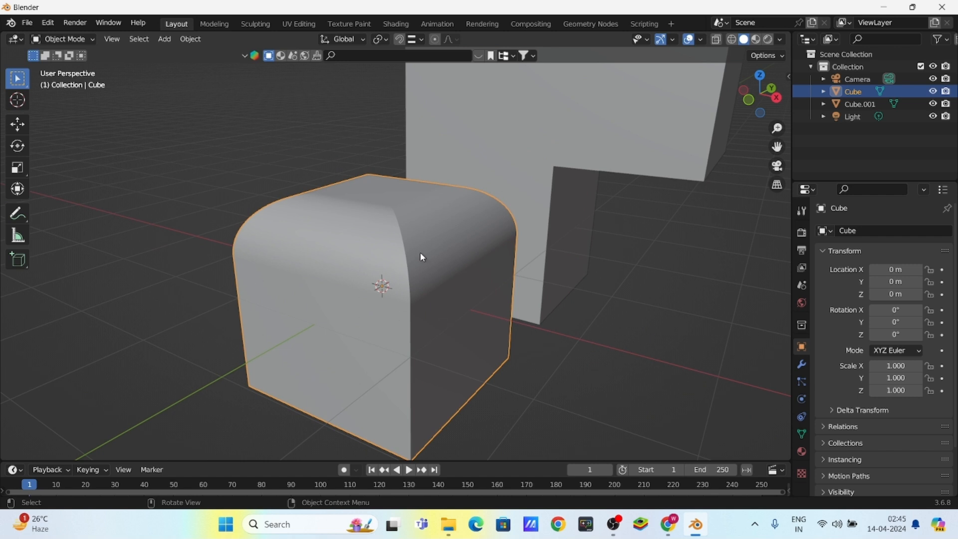
- Apply Shade Smooth to the rounded cube and inspect the shading on its sides
{"action": "right_click", "coordinate": [422, 234]}
{"action": "left_click", "coordinate": [420, 231]}
{"action": "right_click", "coordinate": [394, 218]}
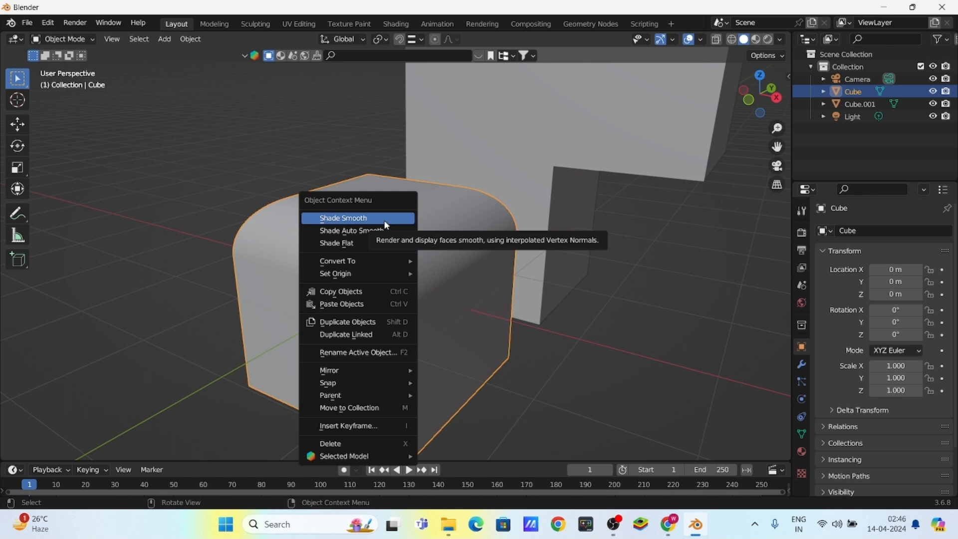
{"action": "left_click", "coordinate": [387, 225]}
{"action": "mouse_move", "coordinate": [418, 293]}
{"action": "middle_mouse_down"}
{"action": "mouse_move", "coordinate": [370, 295]}
{"action": "mouse_move", "coordinate": [353, 255]}
{"action": "mouse_move", "coordinate": [428, 271]}
{"action": "mouse_move", "coordinate": [412, 281]}
{"action": "middle_mouse_up"}
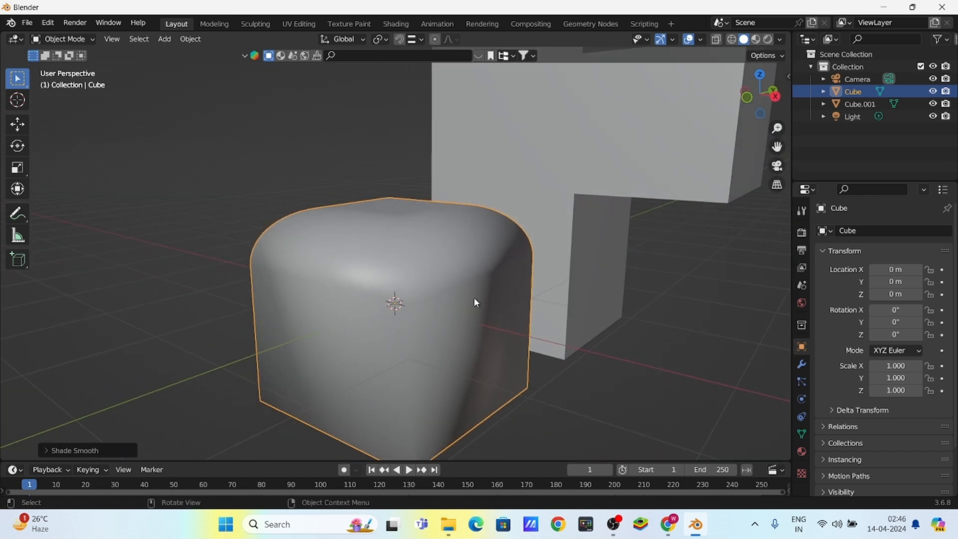
{"action": "middle_click_drag", "start_coordinate": [472, 300], "coordinate": [360, 309]}
{"action": "scroll", "coordinate": [358, 270], "scroll_direction": "up", "scroll_amount": 1}
- Return the rounded cube to Edit Mode and clear its face selection
{"action": "key", "text": "Tab"}
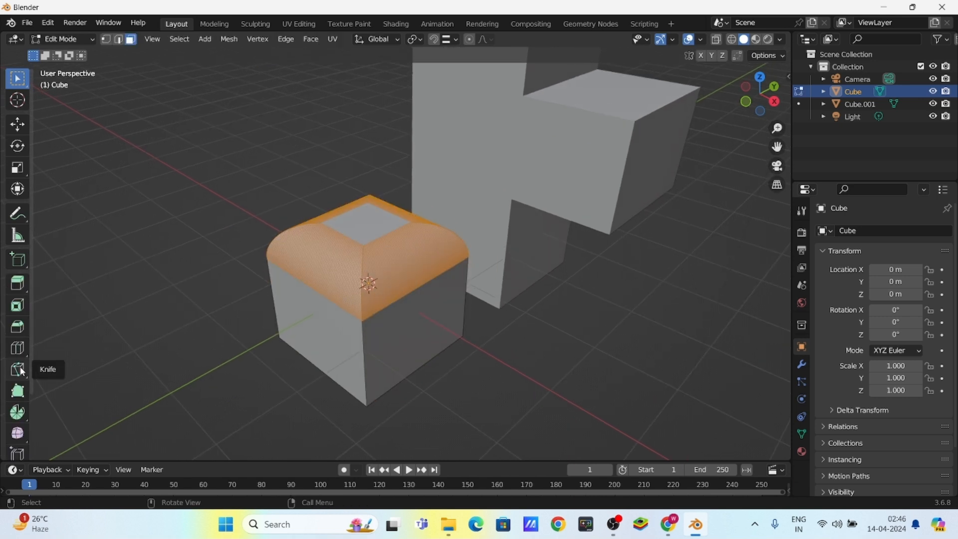
{"action": "left_click", "coordinate": [22, 259]}
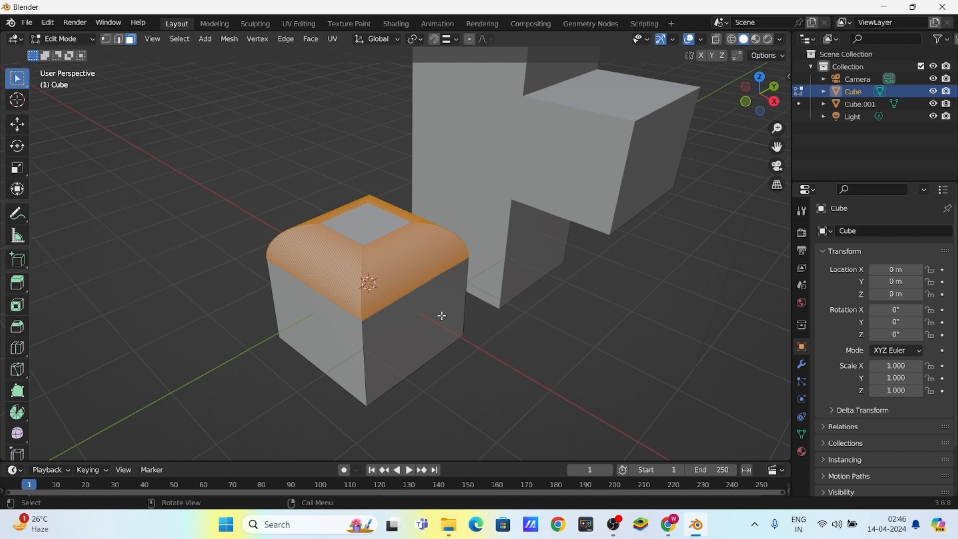
{"action": "scroll", "coordinate": [286, 282], "scroll_direction": "down", "scroll_amount": 3}
{"action": "left_click", "coordinate": [278, 238]}
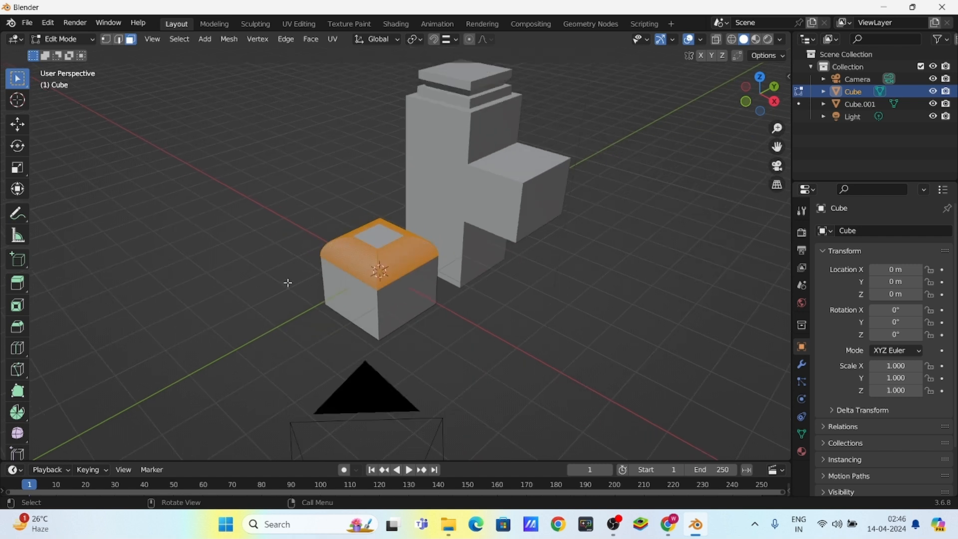
- Add a cube primitive within the rounded cube's mesh and move it along the X axis to sit beside the rounded cube
{"action": "middle_click_drag", "start_coordinate": [444, 319], "coordinate": [376, 328], "text": "shift"}
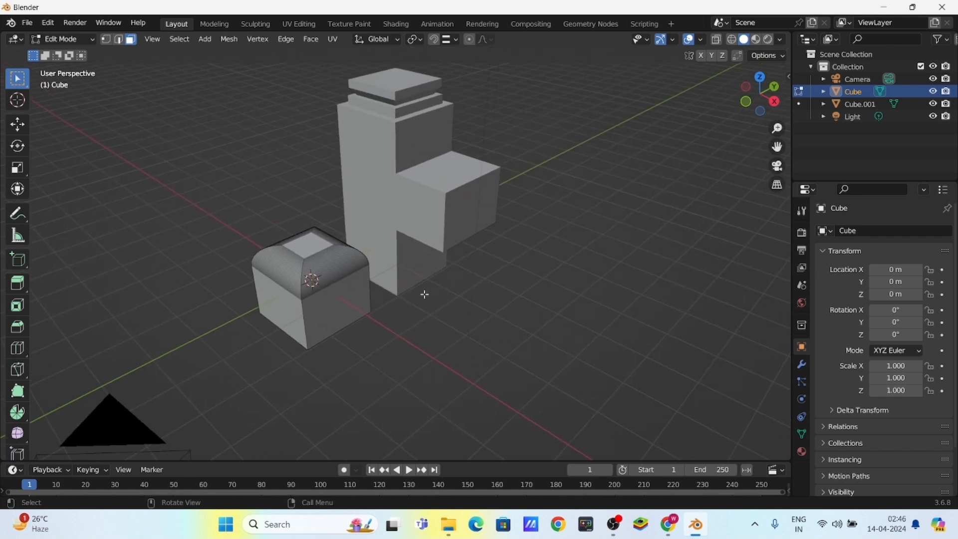
{"action": "middle_click_drag", "start_coordinate": [427, 297], "coordinate": [361, 316], "text": "shift"}
{"action": "key", "text": "shift+a"}
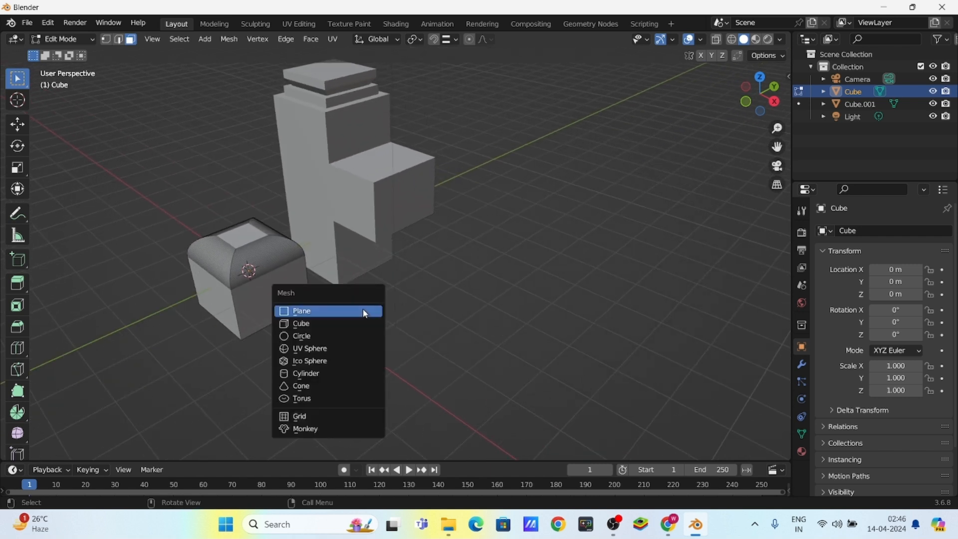
{"action": "left_click", "coordinate": [315, 324]}
{"action": "key", "text": "g"}
{"action": "key", "text": "x"}
{"action": "left_click", "coordinate": [420, 353]}
{"action": "middle_click_drag", "start_coordinate": [313, 345], "coordinate": [324, 231]}
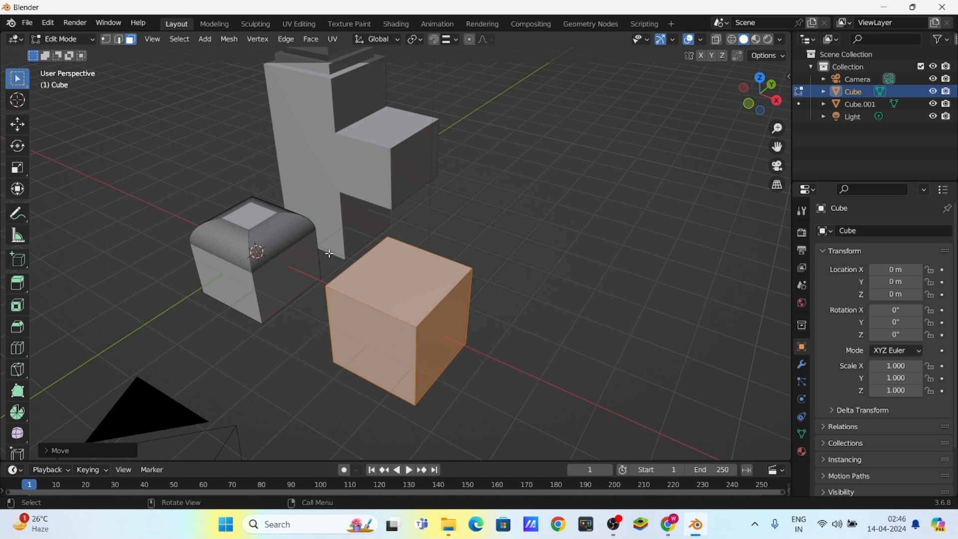
{"action": "middle_click_drag", "start_coordinate": [300, 311], "coordinate": [365, 282]}
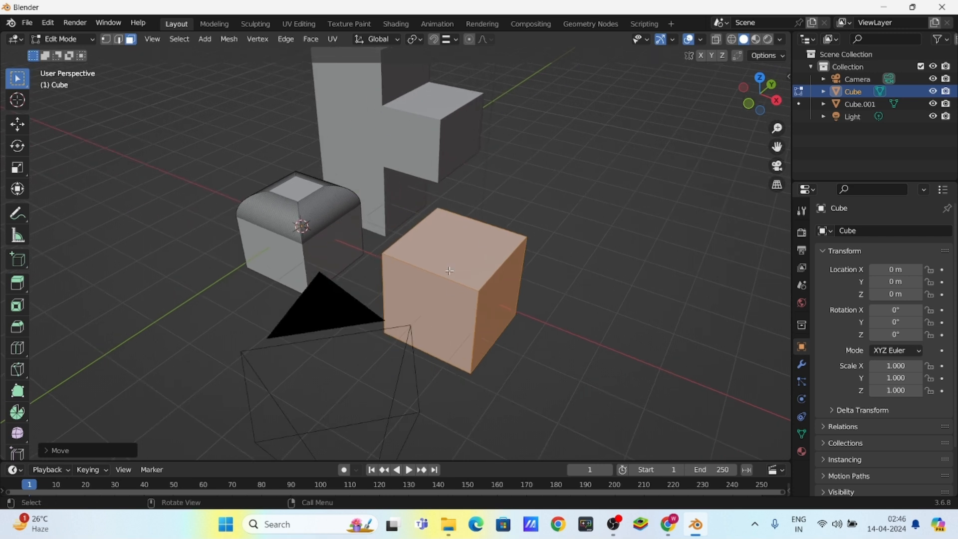
{"action": "mouse_move", "coordinate": [472, 278]}
{"action": "middle_mouse_down"}
{"action": "mouse_move", "coordinate": [407, 336]}
{"action": "mouse_move", "coordinate": [347, 295]}
{"action": "mouse_move", "coordinate": [456, 288]}
{"action": "middle_mouse_up"}
- Switch to Object Mode and move the joined cubes to about X -0.571 m, Y -0.572 m, Z -0.208 m
{"action": "key", "text": "Tab"}
{"action": "left_click", "coordinate": [502, 256]}
{"action": "left_click", "coordinate": [345, 327]}
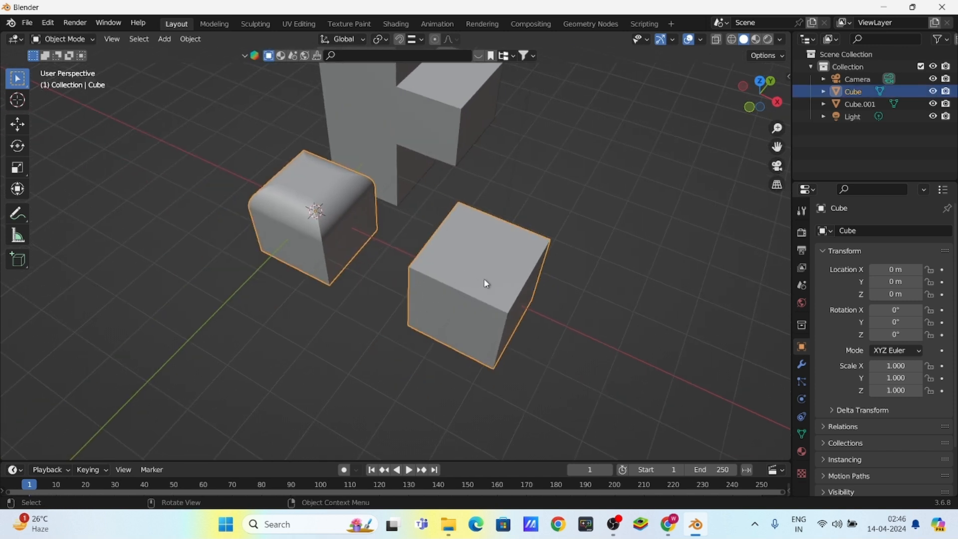
{"action": "middle_click_drag", "start_coordinate": [494, 295], "coordinate": [477, 336]}
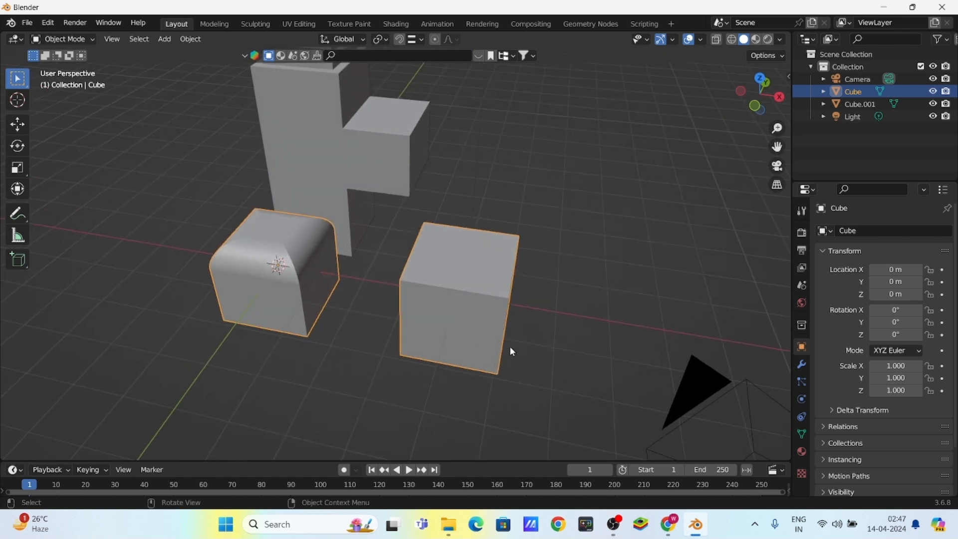
{"action": "middle_click_drag", "start_coordinate": [505, 334], "coordinate": [406, 319]}
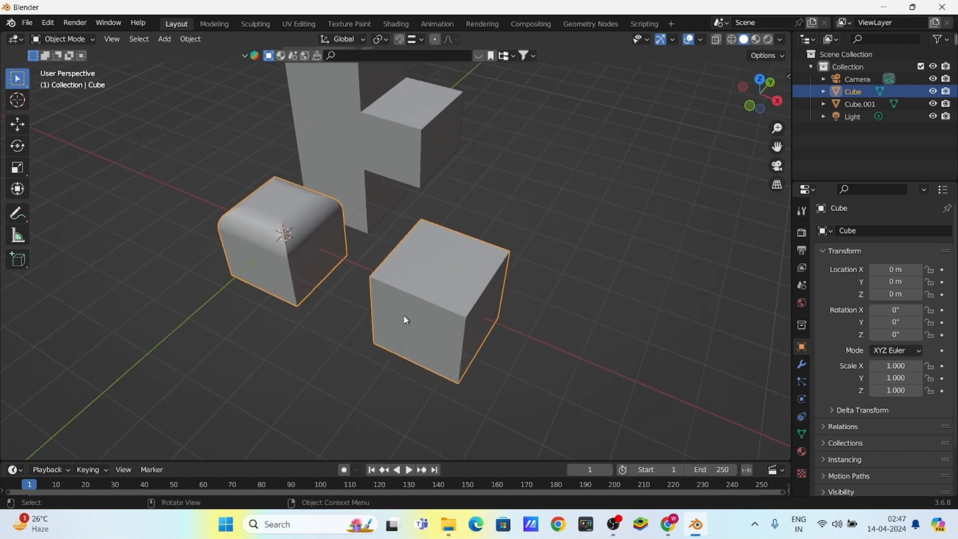
{"action": "key", "text": "g"}
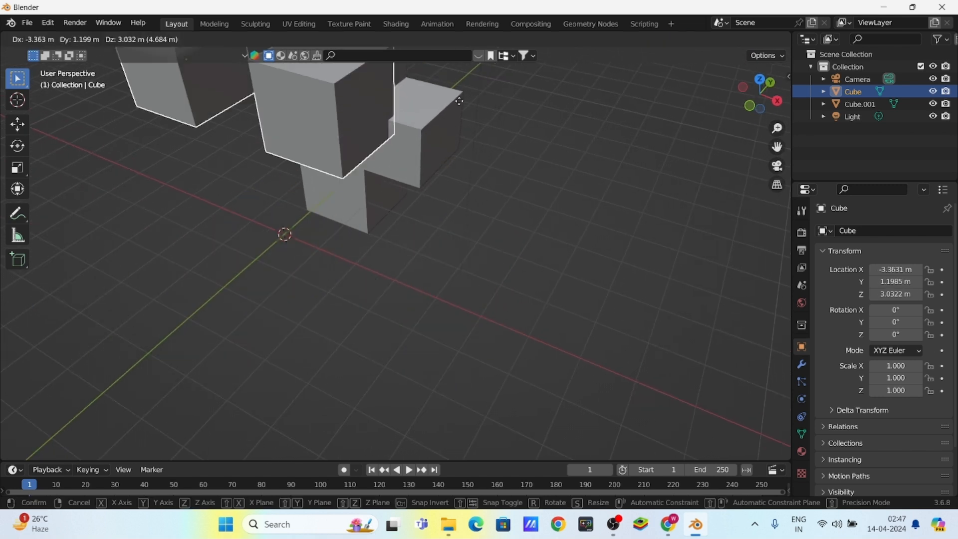
{"action": "left_click", "coordinate": [356, 298]}
{"action": "middle_click_drag", "start_coordinate": [332, 290], "coordinate": [419, 286]}
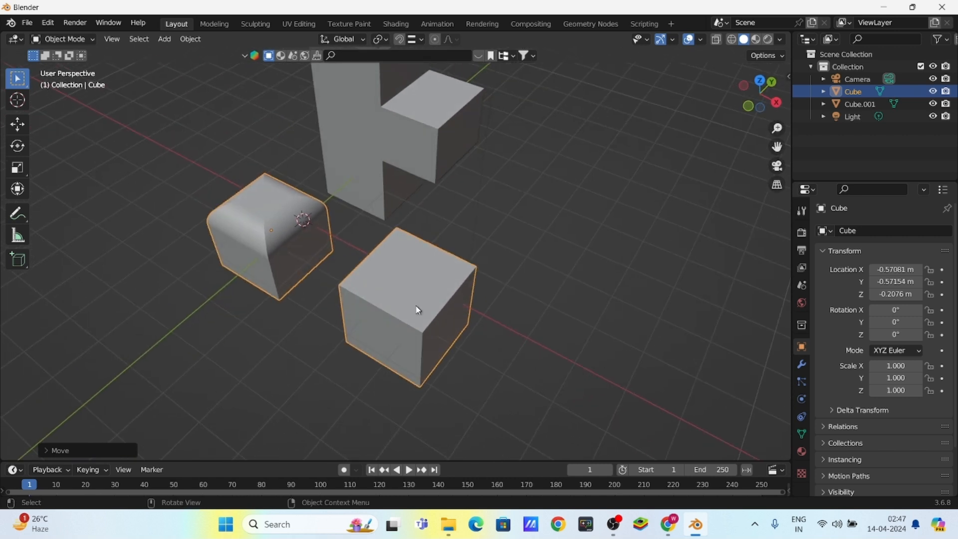
- Return to Edit Mode and separate the selected plain cube from the mesh using the Selection option
{"action": "key", "text": "Tab"}
{"action": "middle_click_drag", "start_coordinate": [327, 324], "coordinate": [423, 322]}
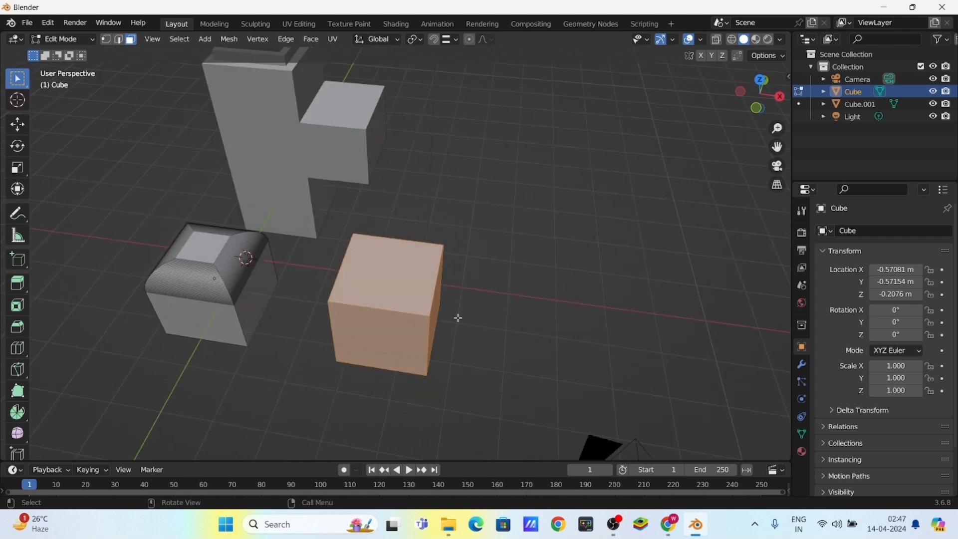
{"action": "middle_click_drag", "start_coordinate": [304, 353], "coordinate": [342, 356]}
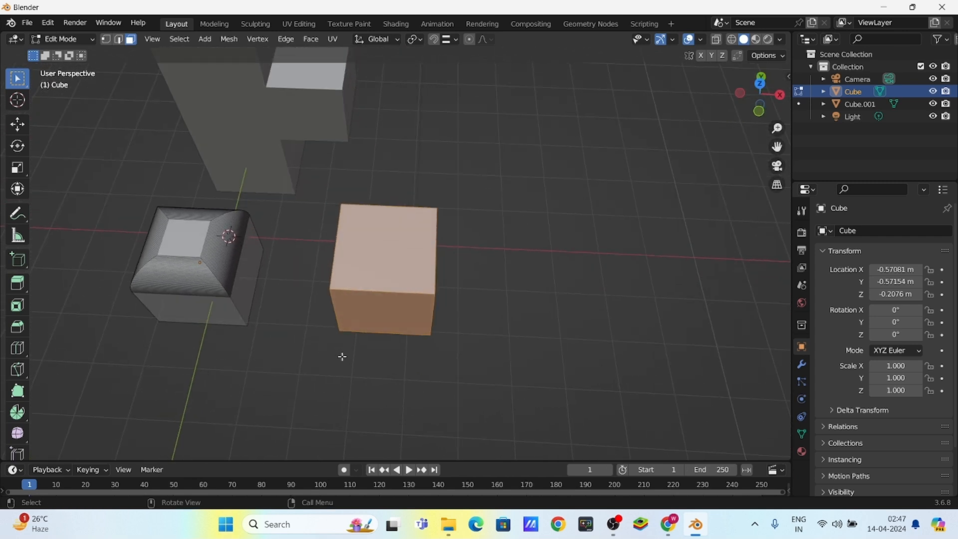
{"action": "key", "text": "p"}
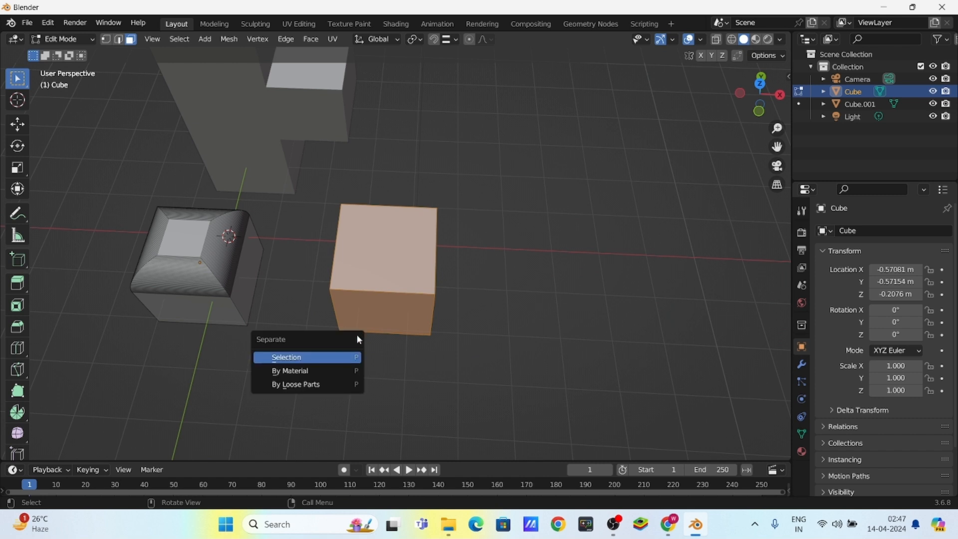
{"action": "left_click", "coordinate": [310, 363]}
{"action": "middle_click_drag", "start_coordinate": [355, 335], "coordinate": [424, 244]}
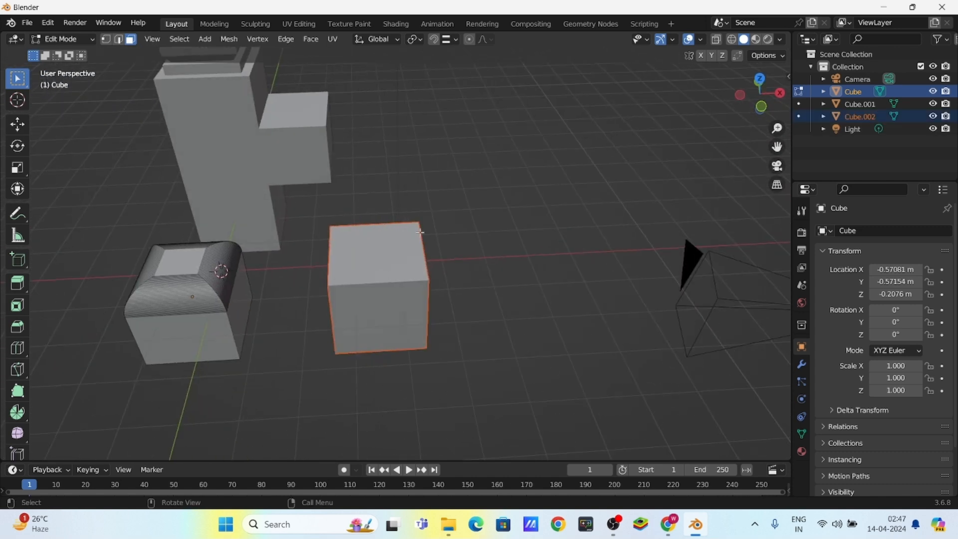
- Switch to Object Mode, select only the separated plain cube and move it on its own
{"action": "mouse_move", "coordinate": [379, 287]}
{"action": "middle_mouse_down"}
{"action": "mouse_move", "coordinate": [369, 295]}
{"action": "mouse_move", "coordinate": [375, 275]}
{"action": "mouse_move", "coordinate": [342, 298]}
{"action": "mouse_move", "coordinate": [394, 278]}
{"action": "middle_mouse_up"}
{"action": "key", "text": "Tab"}
{"action": "key", "text": "alt+a"}
{"action": "left_click", "coordinate": [395, 277]}
{"action": "key", "text": "g"}
{"action": "left_click", "coordinate": [492, 300]}
- Select the rounded cube, frame it in the view and enter Edit Mode on it
{"action": "left_click", "coordinate": [207, 299]}
{"action": "middle_click_drag", "start_coordinate": [207, 300], "coordinate": [325, 342]}
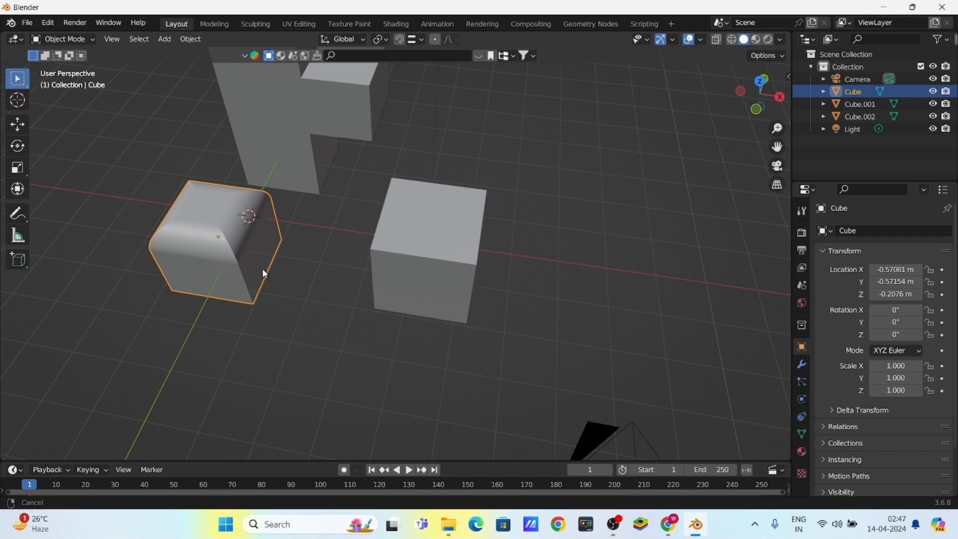
{"action": "key", "text": "KP_Decimal"}
{"action": "middle_click_drag", "start_coordinate": [385, 288], "coordinate": [411, 301]}
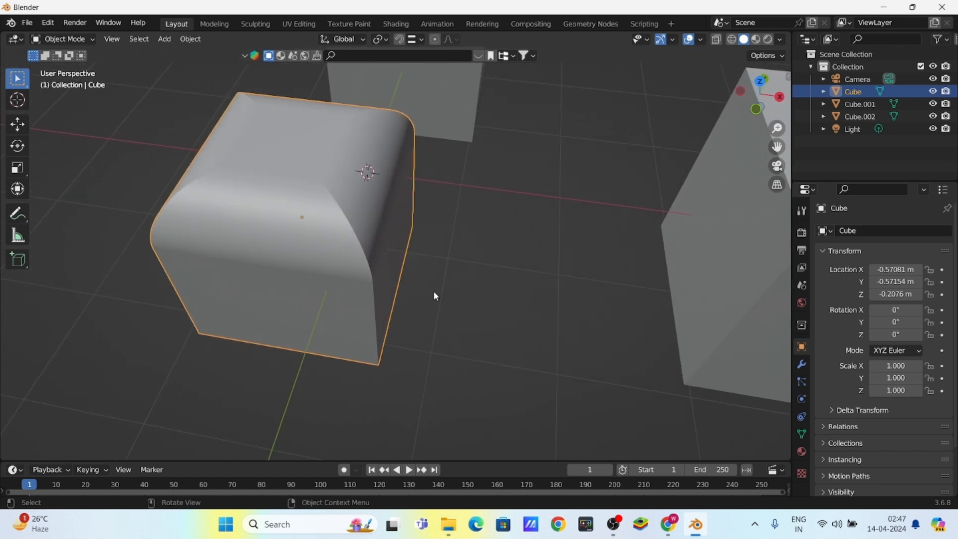
{"action": "key", "text": "Tab"}
{"action": "scroll", "coordinate": [379, 265], "scroll_direction": "up", "scroll_amount": 5}
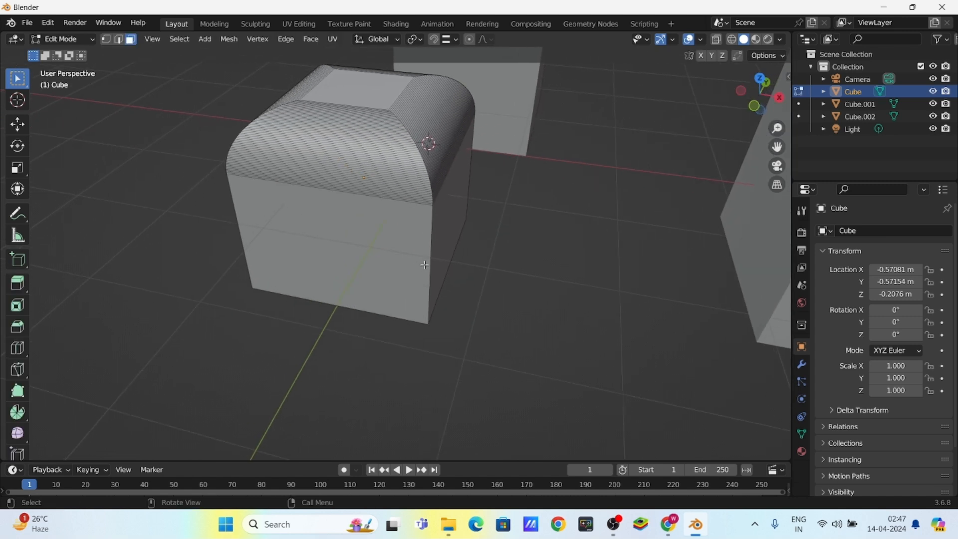
- Separate the rounded cube's front side face into its own object using the Selection option
{"action": "left_click", "coordinate": [383, 272]}
{"action": "middle_click_drag", "start_coordinate": [409, 298], "coordinate": [367, 331]}
{"action": "scroll", "coordinate": [406, 294], "scroll_direction": "down", "scroll_amount": 3}
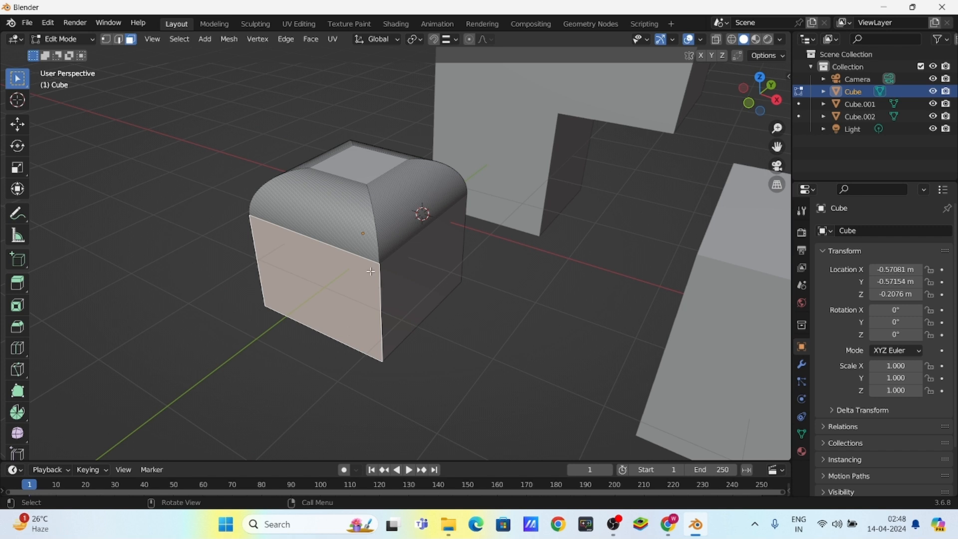
{"action": "middle_click_drag", "start_coordinate": [374, 295], "coordinate": [365, 262]}
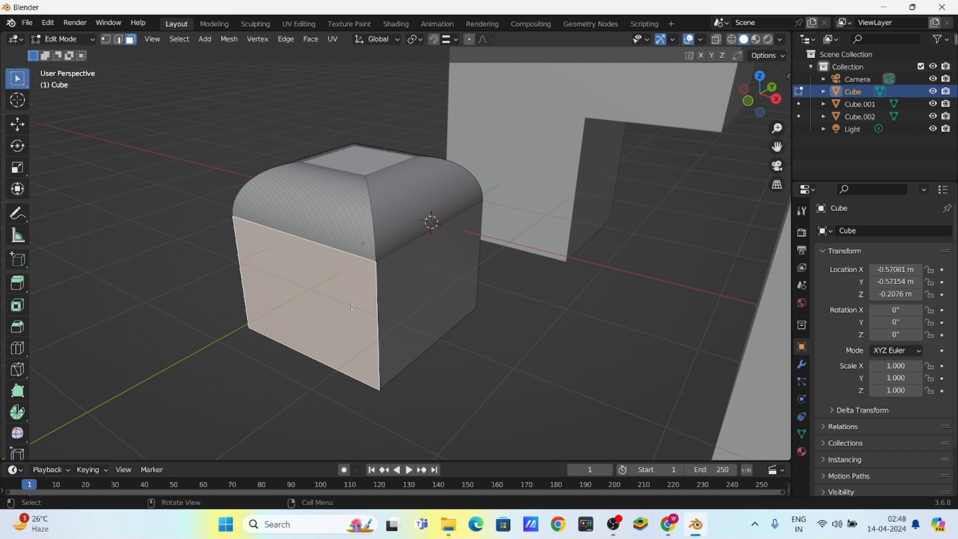
{"action": "middle_click_drag", "start_coordinate": [352, 319], "coordinate": [410, 305], "text": "shift"}
{"action": "scroll", "coordinate": [335, 298], "scroll_direction": "up", "scroll_amount": 1}
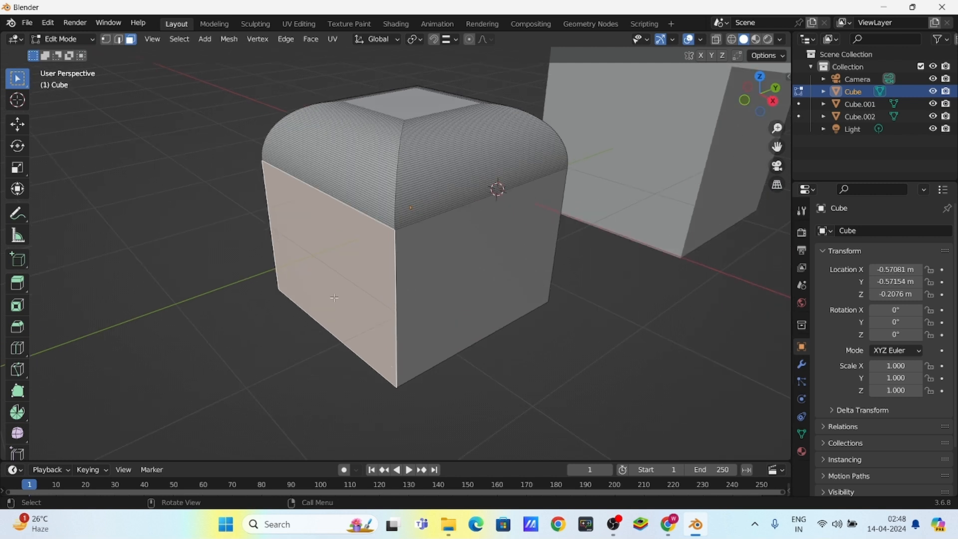
{"action": "key", "text": "p"}
{"action": "left_click", "coordinate": [322, 297]}
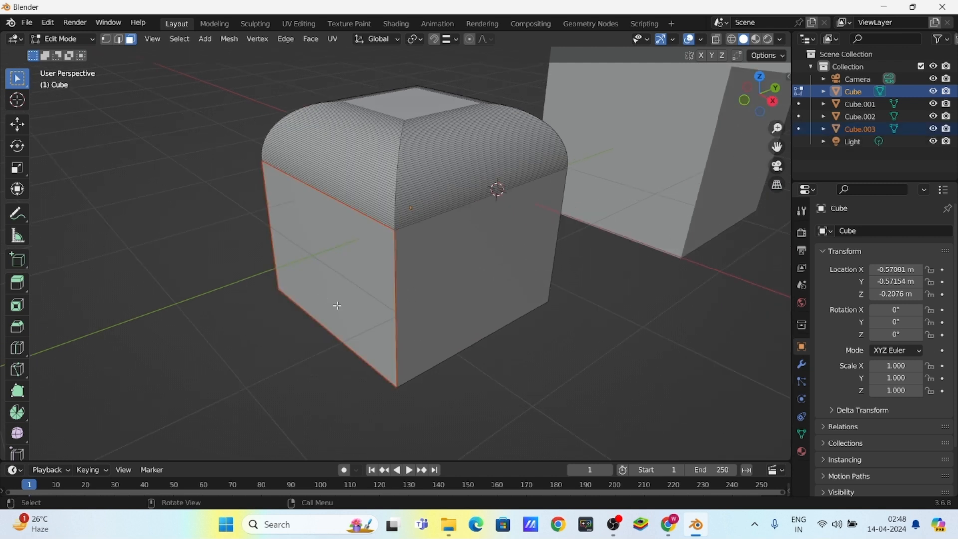
- Switch to Object Mode and select only the separated face
{"action": "key", "text": "Tab"}
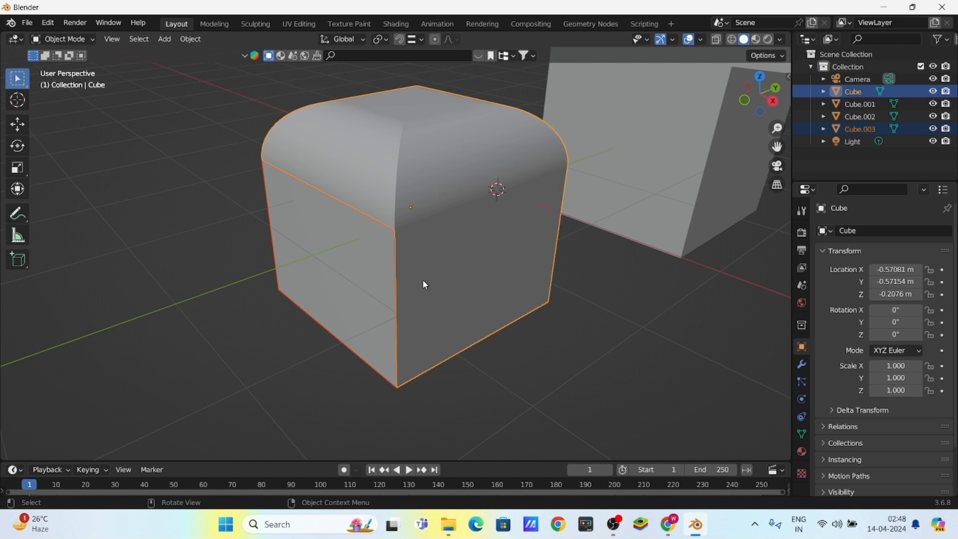
{"action": "left_click", "coordinate": [356, 268]}
- Try moving the separated face away from the rounded cube and undo the move
{"action": "key", "text": "g"}
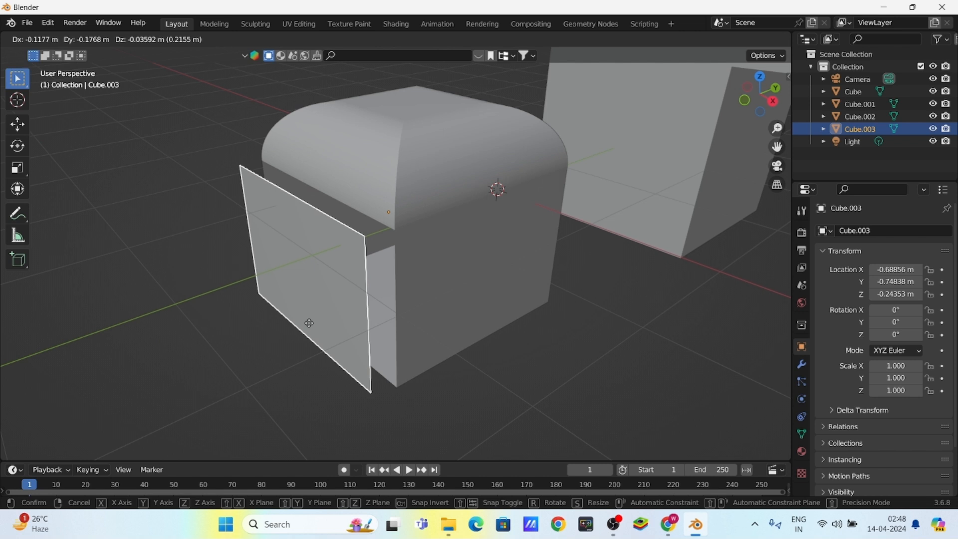
{"action": "left_click", "coordinate": [214, 348]}
{"action": "middle_click_drag", "start_coordinate": [280, 316], "coordinate": [367, 289]}
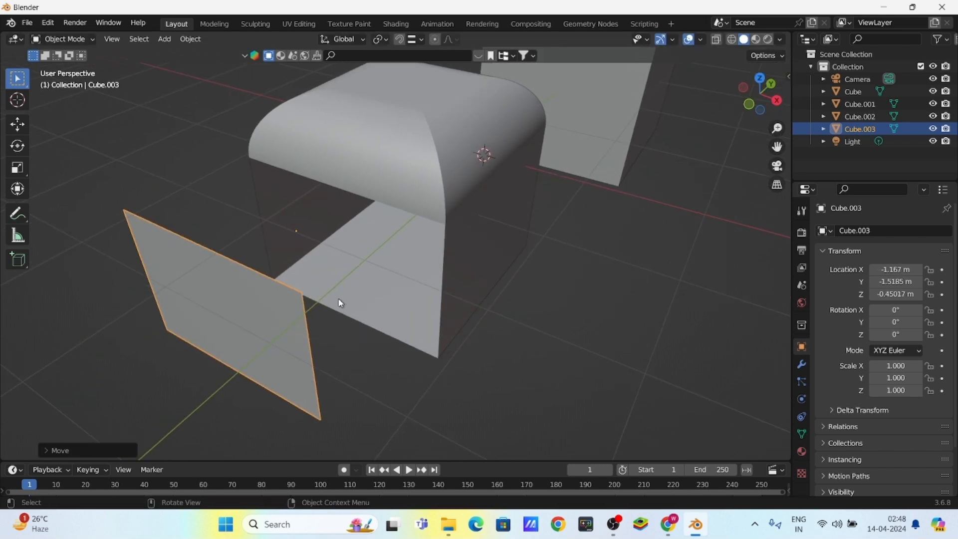
{"action": "key", "text": "ctrl+z"}
- Move the separated face out in front of the opening, to about X -1.147 m, Y -1.388 m, Z -0.488 m
{"action": "middle_click_drag", "start_coordinate": [317, 313], "coordinate": [381, 306]}
{"action": "middle_click_drag", "start_coordinate": [381, 306], "coordinate": [355, 320], "text": "shift"}
{"action": "scroll", "coordinate": [357, 323], "scroll_direction": "down", "scroll_amount": 1}
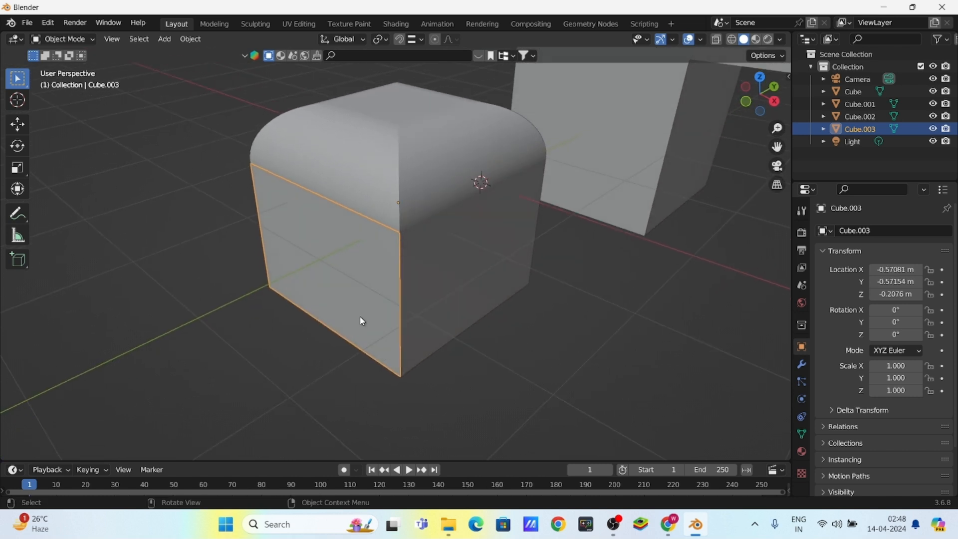
{"action": "key", "text": "g"}
{"action": "middle_click_drag", "start_coordinate": [339, 332], "coordinate": [201, 320]}
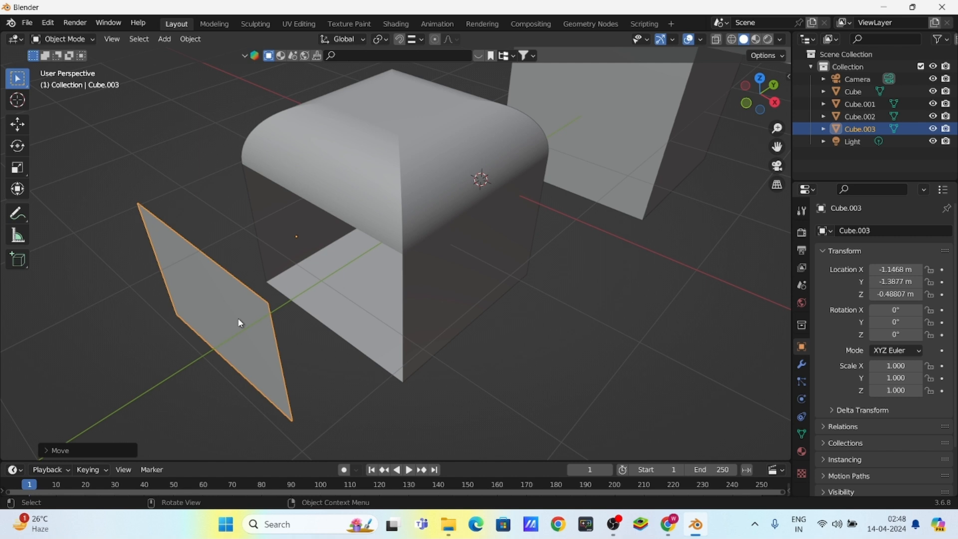
{"action": "middle_click_drag", "start_coordinate": [288, 284], "coordinate": [343, 243]}
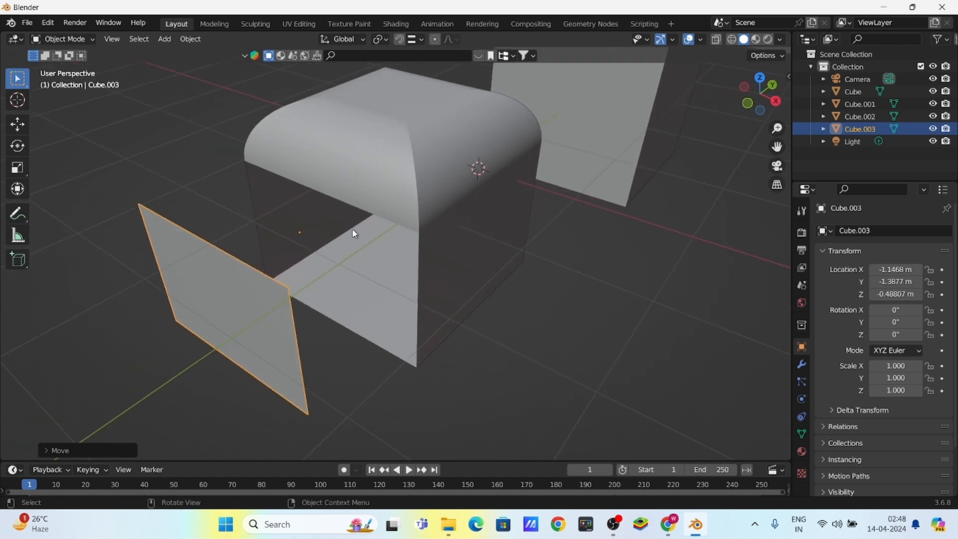
{"action": "mouse_move", "coordinate": [357, 276]}
{"action": "middle_mouse_down"}
{"action": "mouse_move", "coordinate": [344, 286]}
{"action": "mouse_move", "coordinate": [359, 263]}
{"action": "middle_mouse_up"}
{"action": "scroll", "coordinate": [355, 282], "scroll_direction": "up", "scroll_amount": 2}
- Enter Edit Mode on the rounded cube and switch to edge selection
{"action": "left_click", "coordinate": [391, 207]}
{"action": "key", "text": "Tab"}
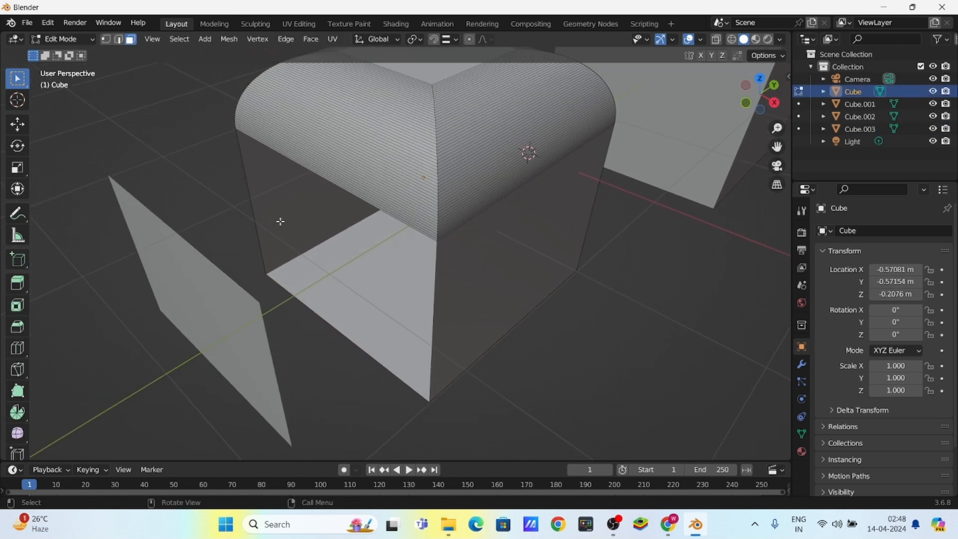
{"action": "key", "text": "2"}
- Try filling the opening with a face made from its two vertical edges and undo the fill
{"action": "left_click", "coordinate": [240, 188]}
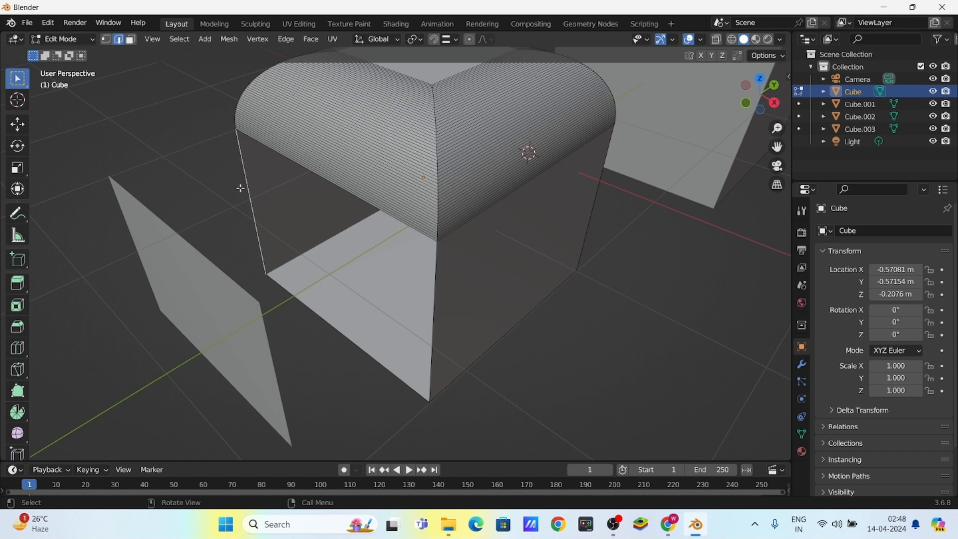
{"action": "left_click", "coordinate": [436, 296], "text": "shift"}
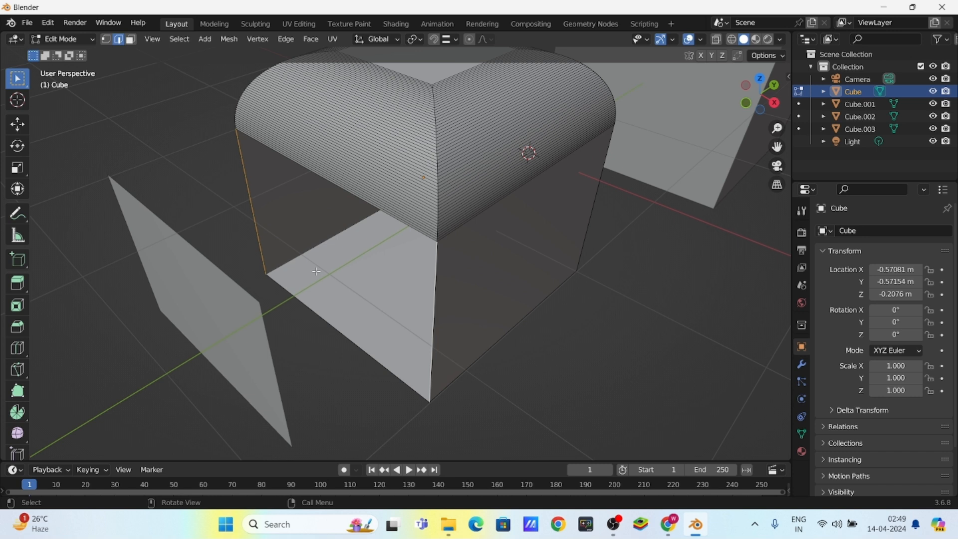
{"action": "key", "text": "f"}
{"action": "middle_click_drag", "start_coordinate": [315, 271], "coordinate": [329, 275]}
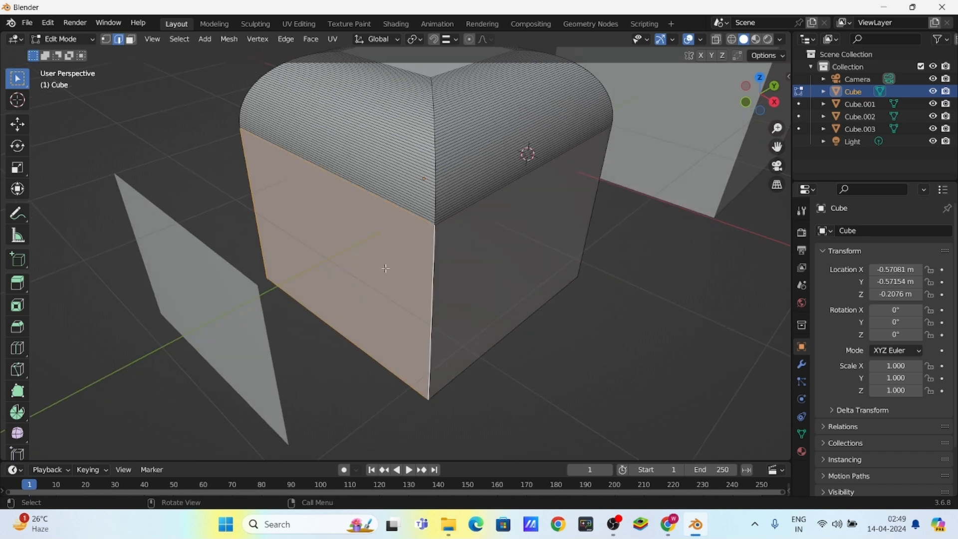
{"action": "key", "text": "ctrl+z"}
{"action": "key", "text": "ctrl+shift+z"}
{"action": "key", "text": "ctrl+z"}
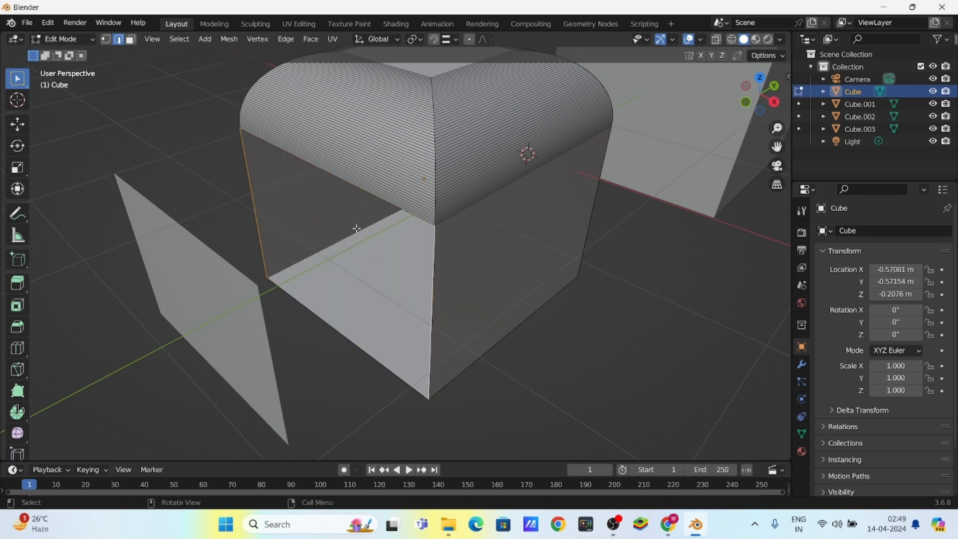
- Select the opening's upper and lower edges, try filling a face between them and undo the fill
{"action": "left_click", "coordinate": [353, 190]}
{"action": "left_click", "coordinate": [349, 344], "text": "shift"}
{"action": "key", "text": "f"}
{"action": "key", "text": "ctrl+z"}
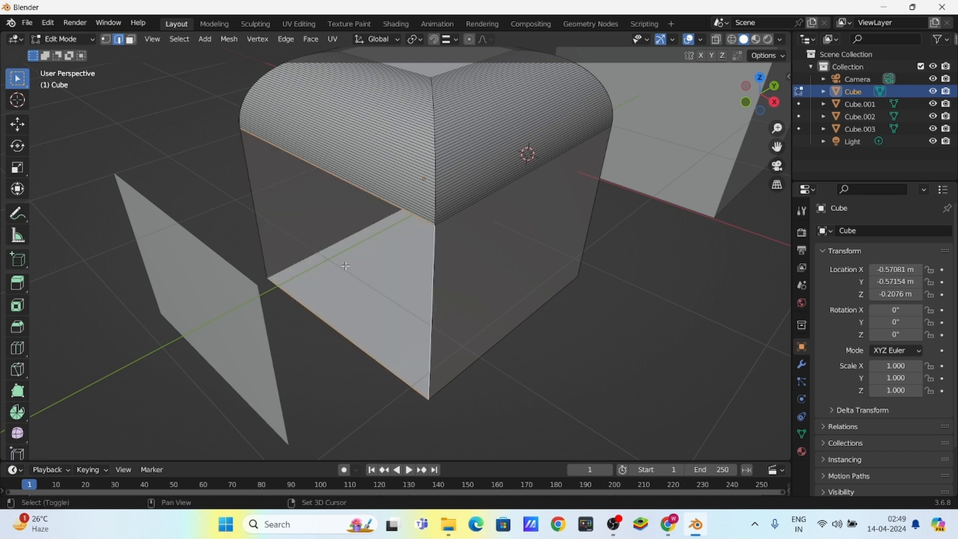
- Add the opening's vertical edges to the selection and fill the opening with a face from all four edges
{"action": "left_click", "coordinate": [245, 208], "text": "shift"}
{"action": "key", "text": "f"}
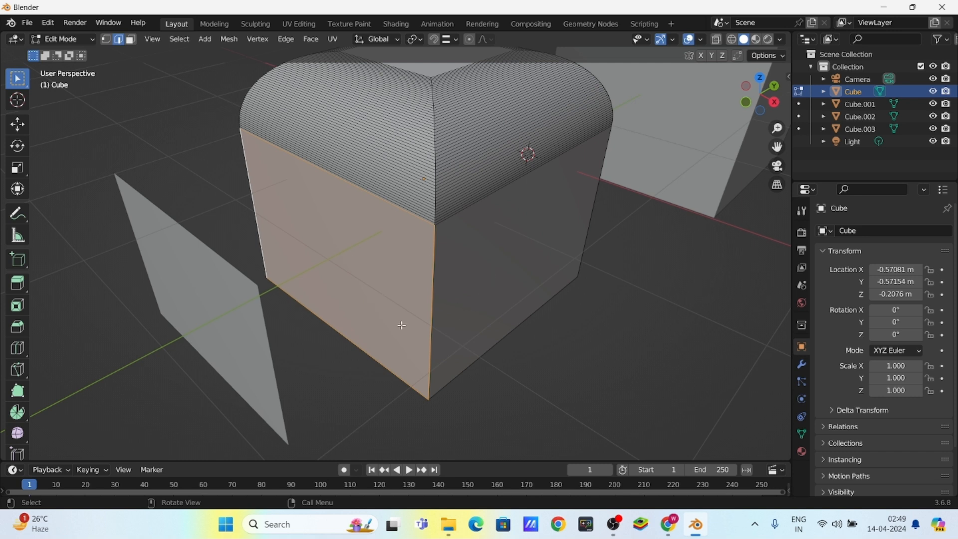
{"action": "scroll", "coordinate": [399, 269], "scroll_direction": "down", "scroll_amount": 3}
{"action": "scroll", "coordinate": [294, 270], "scroll_direction": "down", "scroll_amount": 4}
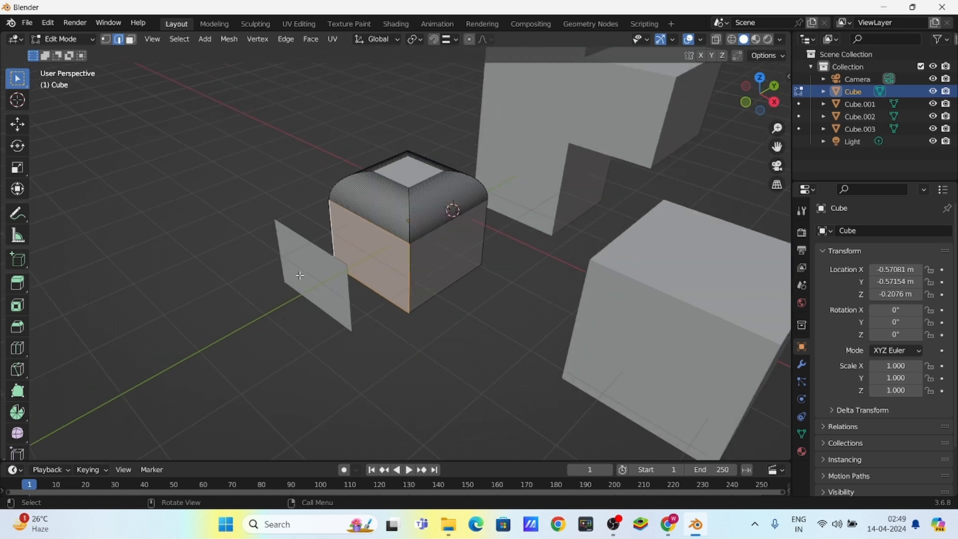
{"action": "middle_click_drag", "start_coordinate": [298, 265], "coordinate": [280, 281]}
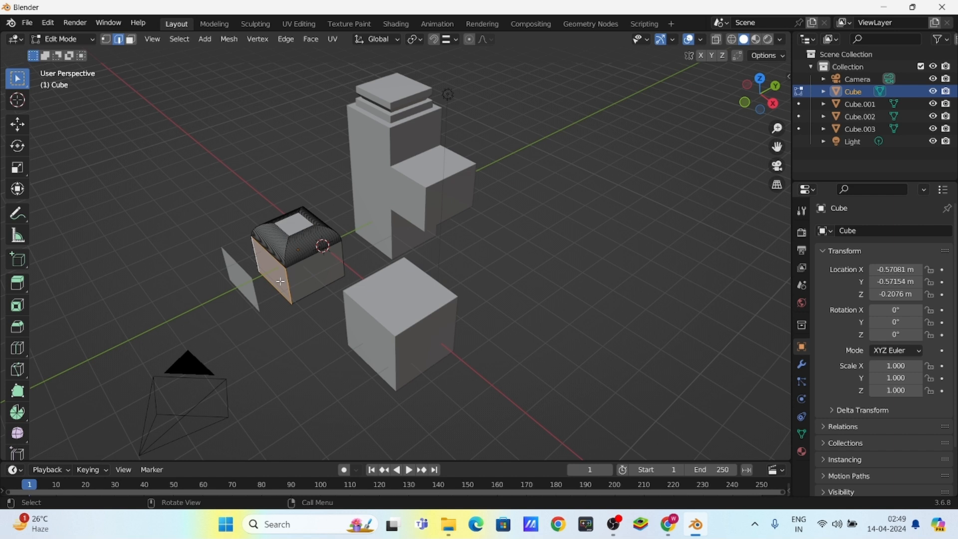
{"action": "scroll", "coordinate": [280, 280], "scroll_direction": "up", "scroll_amount": 2}
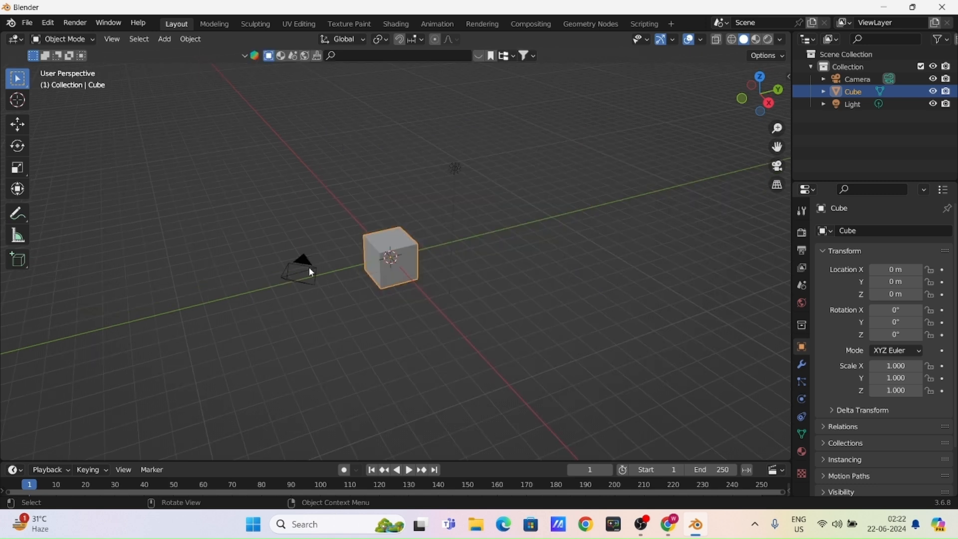
- Add a second camera to the new scene with the default cube
{"action": "scroll", "coordinate": [296, 273], "scroll_direction": "up", "scroll_amount": 1}
{"action": "mouse_move", "coordinate": [353, 270]}
{"action": "middle_mouse_down"}
{"action": "mouse_move", "coordinate": [373, 279]}
{"action": "mouse_move", "coordinate": [351, 259]}
{"action": "middle_mouse_up"}
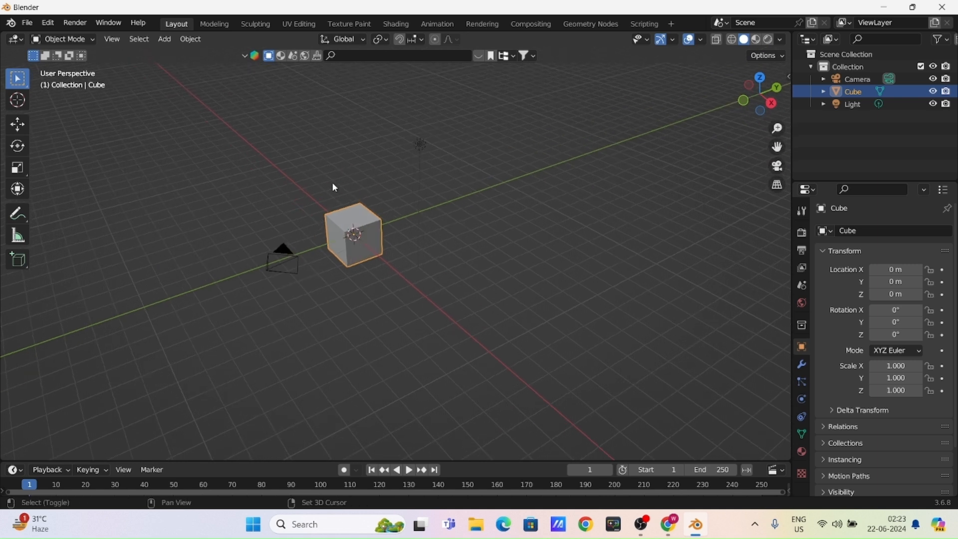
{"action": "key", "text": "shift+a"}
{"action": "left_click", "coordinate": [301, 370]}
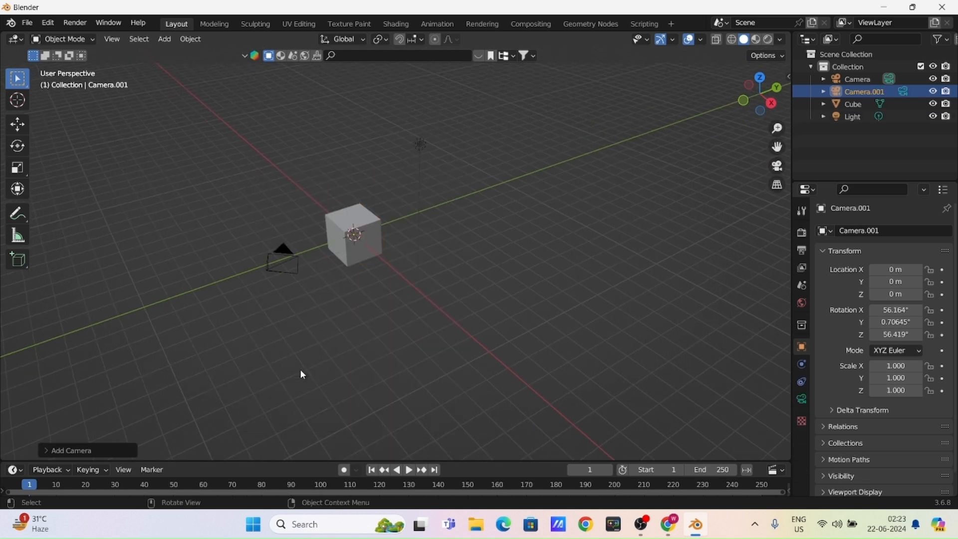
- Move the new camera out of the cube along the X axis to about 6.16 m
{"action": "scroll", "coordinate": [311, 330], "scroll_direction": "down", "scroll_amount": 3}
{"action": "middle_click_drag", "start_coordinate": [313, 315], "coordinate": [375, 252]}
{"action": "scroll", "coordinate": [345, 230], "scroll_direction": "up", "scroll_amount": 6}
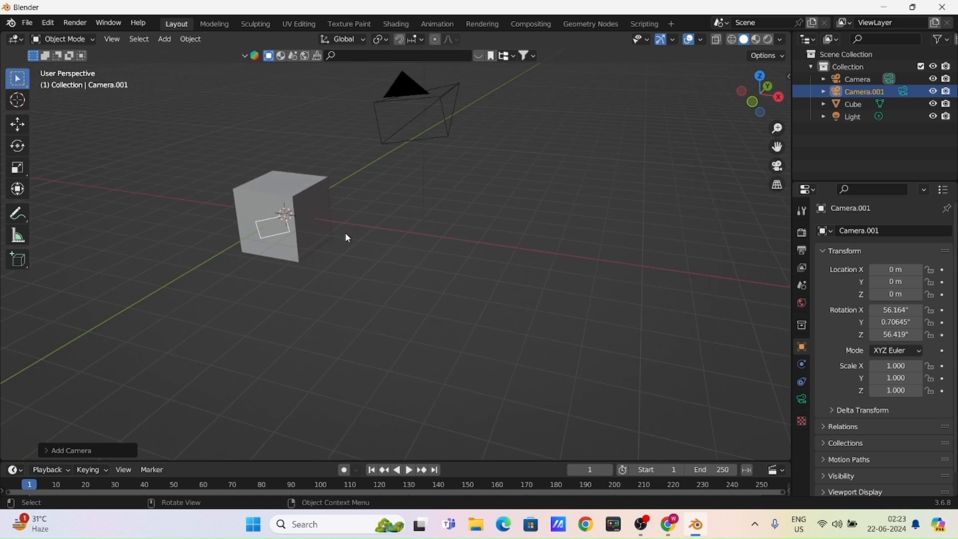
{"action": "middle_click_drag", "start_coordinate": [323, 231], "coordinate": [367, 243]}
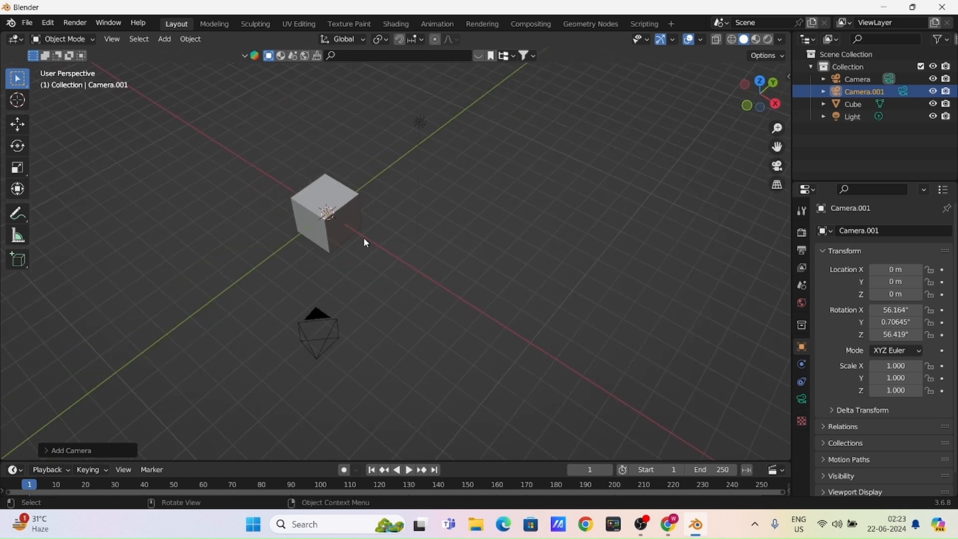
{"action": "key", "text": "g"}
{"action": "key", "text": "x"}
{"action": "left_click", "coordinate": [478, 306]}
{"action": "left_click", "coordinate": [477, 304]}
{"action": "middle_click_drag", "start_coordinate": [403, 305], "coordinate": [389, 284]}
{"action": "left_click", "coordinate": [421, 271]}
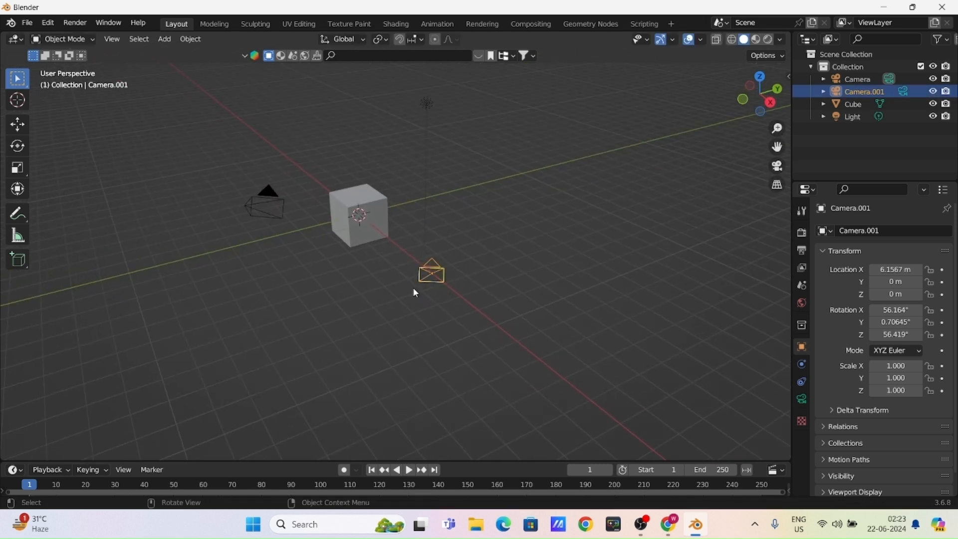
- Raise the new camera along Z to about 3.22 m and shift it along Y to about -4.97 m
{"action": "key", "text": "g"}
{"action": "key", "text": "z"}
{"action": "left_click", "coordinate": [403, 210]}
{"action": "key", "text": "g"}
{"action": "key", "text": "y"}
{"action": "left_click", "coordinate": [284, 286]}
{"action": "middle_click_drag", "start_coordinate": [285, 286], "coordinate": [219, 264]}
{"action": "left_click", "coordinate": [248, 315]}
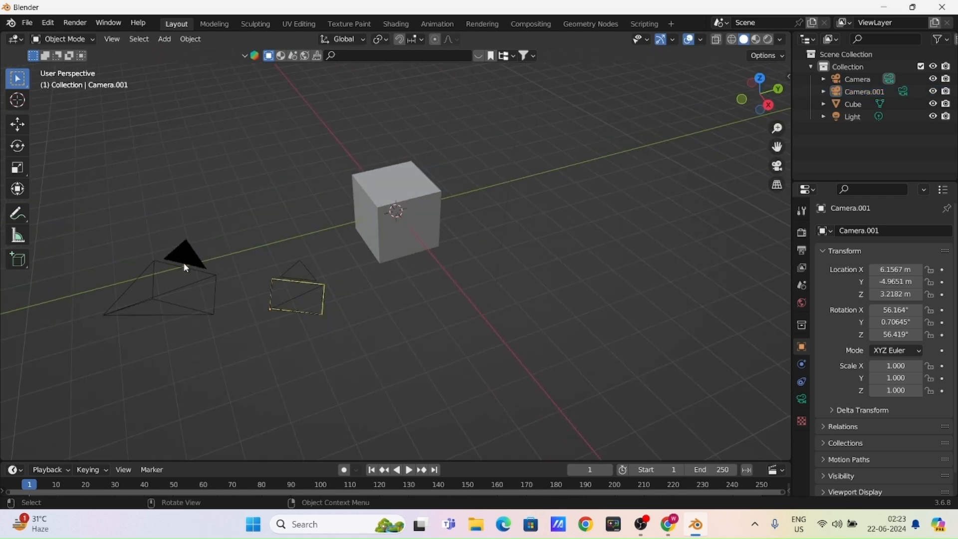
- Set the new camera as the scene's active camera and check the view through it
{"action": "middle_click_drag", "start_coordinate": [305, 280], "coordinate": [242, 308]}
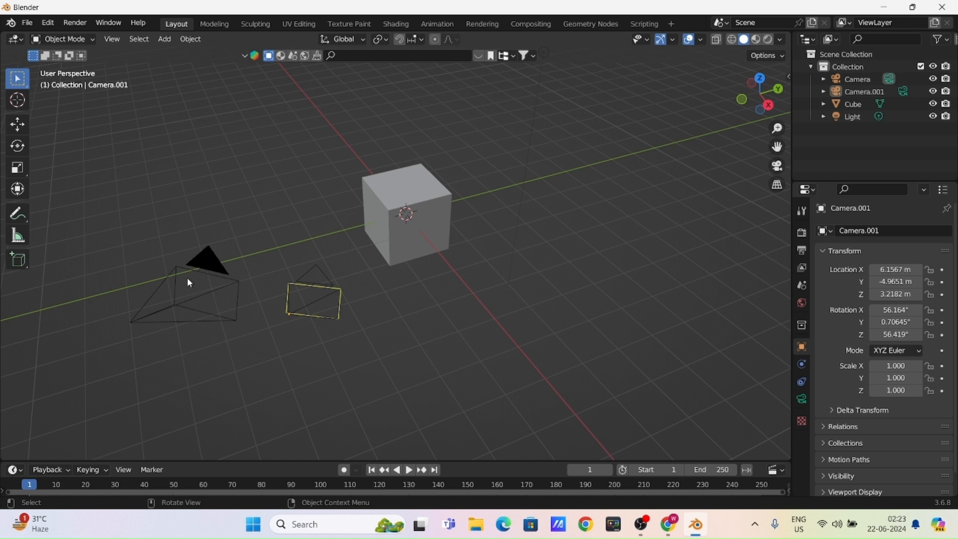
{"action": "middle_click_drag", "start_coordinate": [168, 275], "coordinate": [280, 290]}
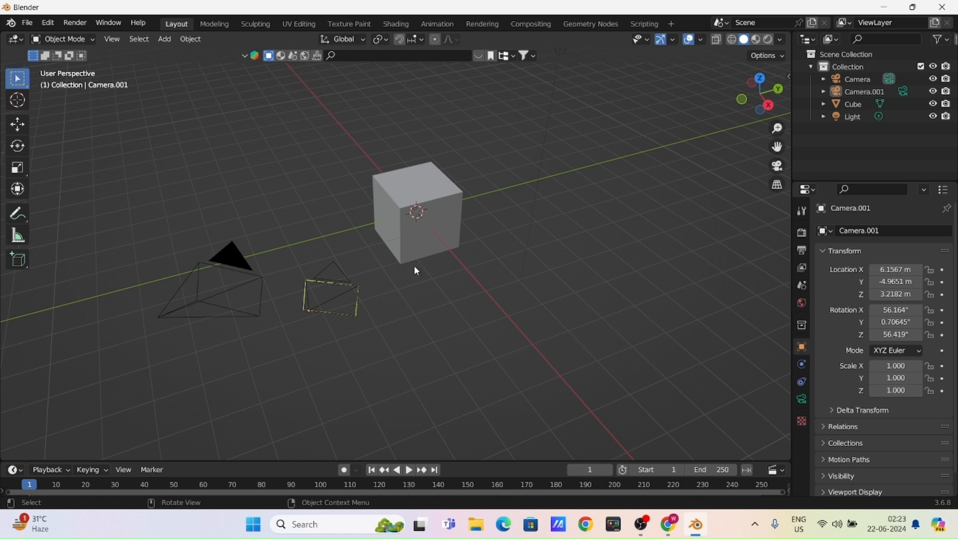
{"action": "left_click", "coordinate": [345, 283]}
{"action": "right_click", "coordinate": [345, 283]}
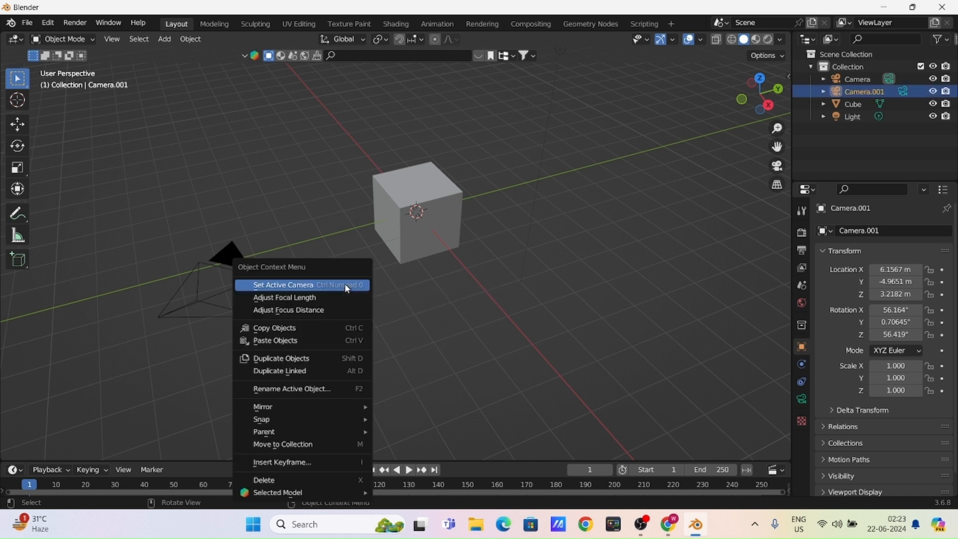
{"action": "key", "text": "Escape"}
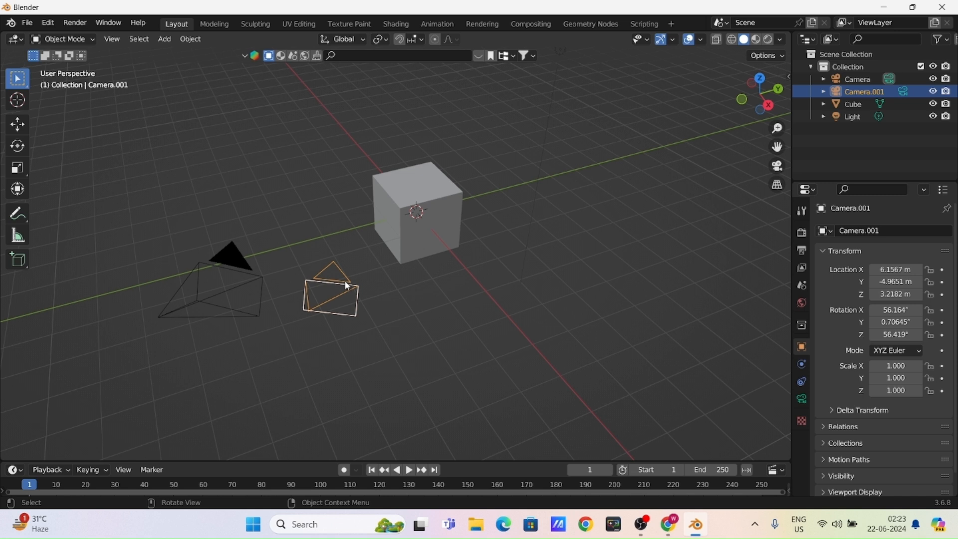
{"action": "right_click", "coordinate": [347, 286]}
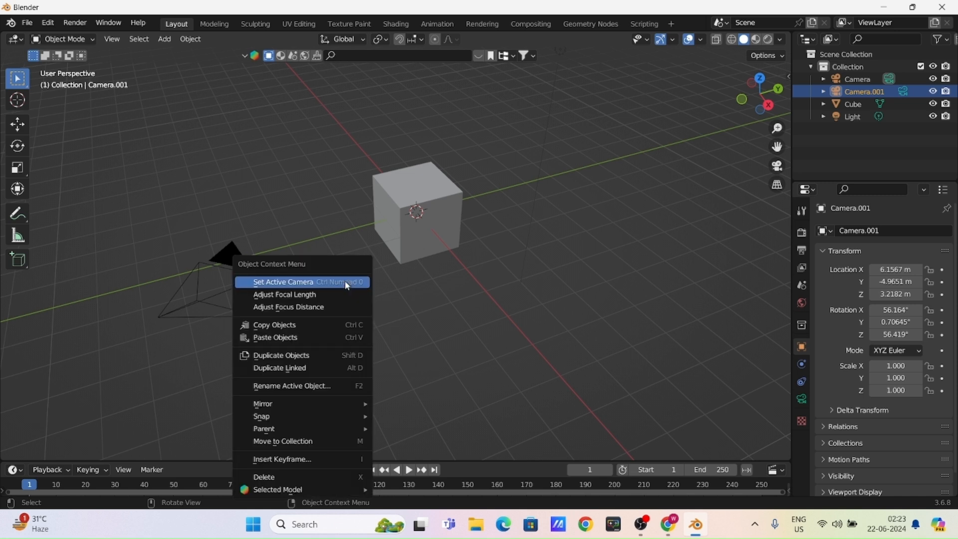
{"action": "left_click", "coordinate": [310, 282]}
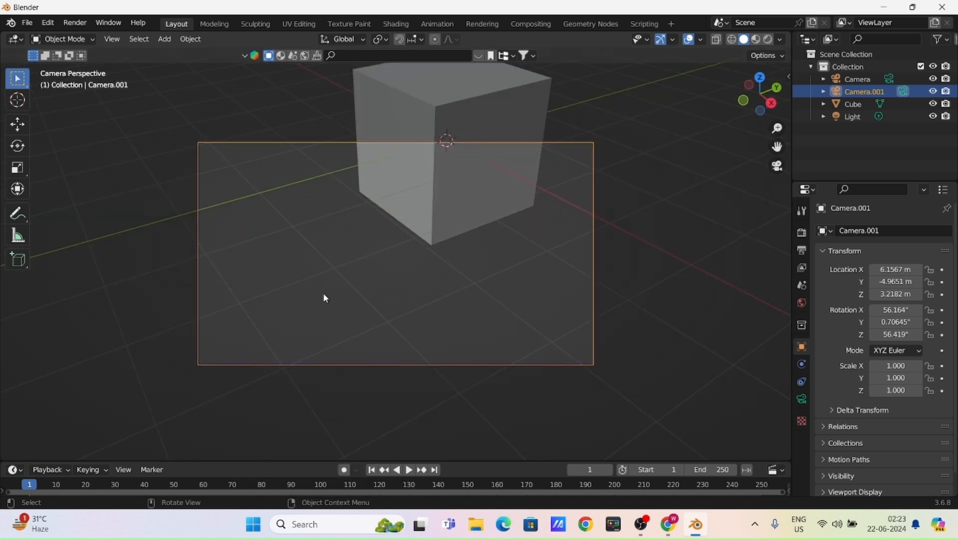
{"action": "key", "text": "KP_0"}
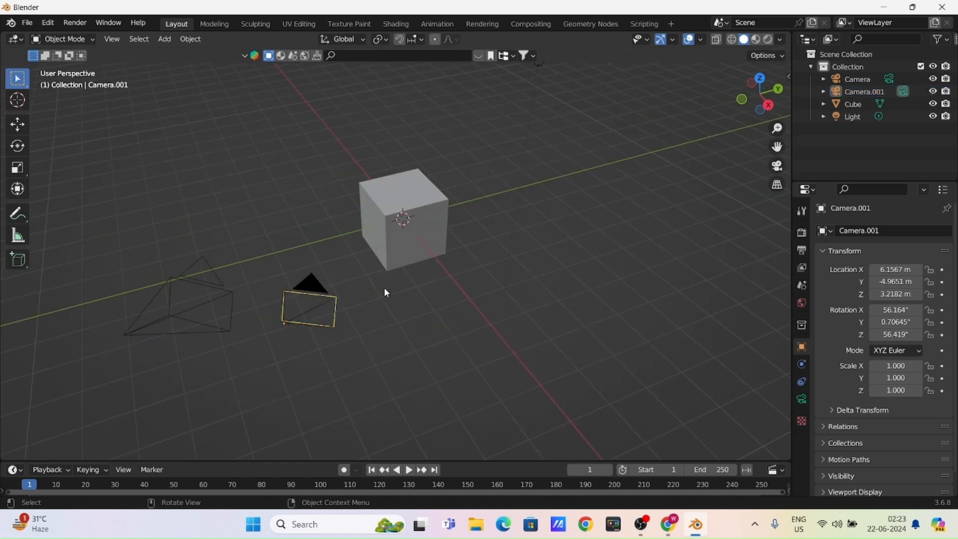
- Select the new camera, set it active again and look through it
{"action": "middle_click_drag", "start_coordinate": [195, 305], "coordinate": [338, 311]}
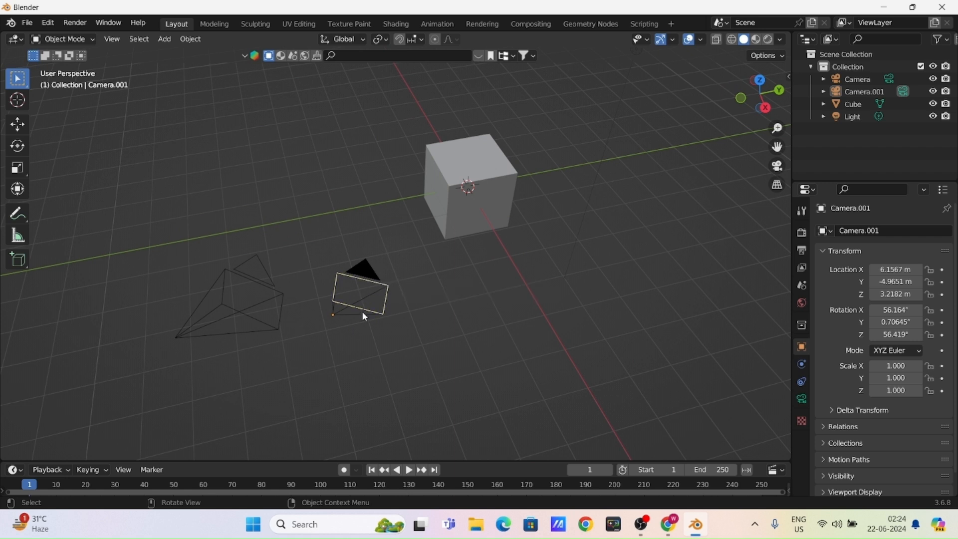
{"action": "middle_click_drag", "start_coordinate": [325, 302], "coordinate": [282, 305]}
{"action": "left_click", "coordinate": [260, 317]}
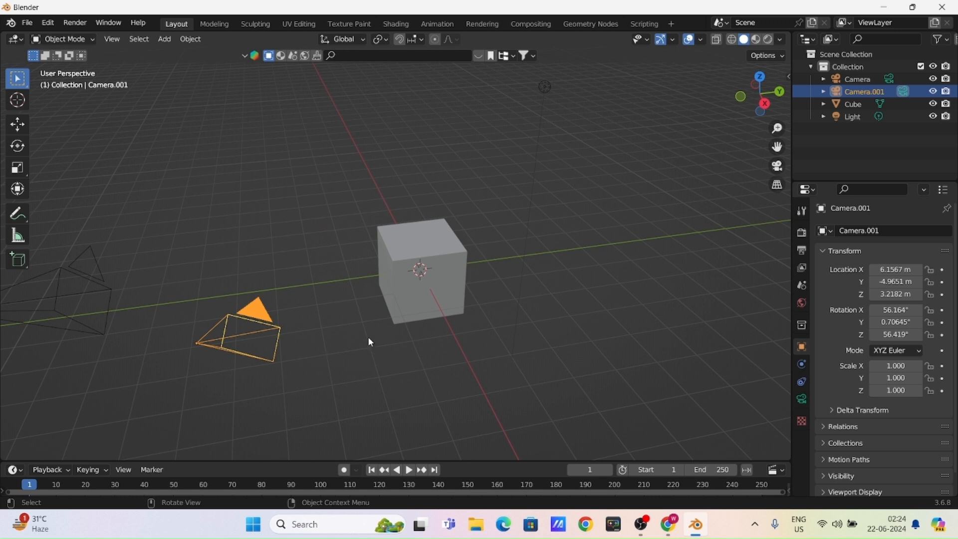
{"action": "key", "text": "ctrl+KP_0"}
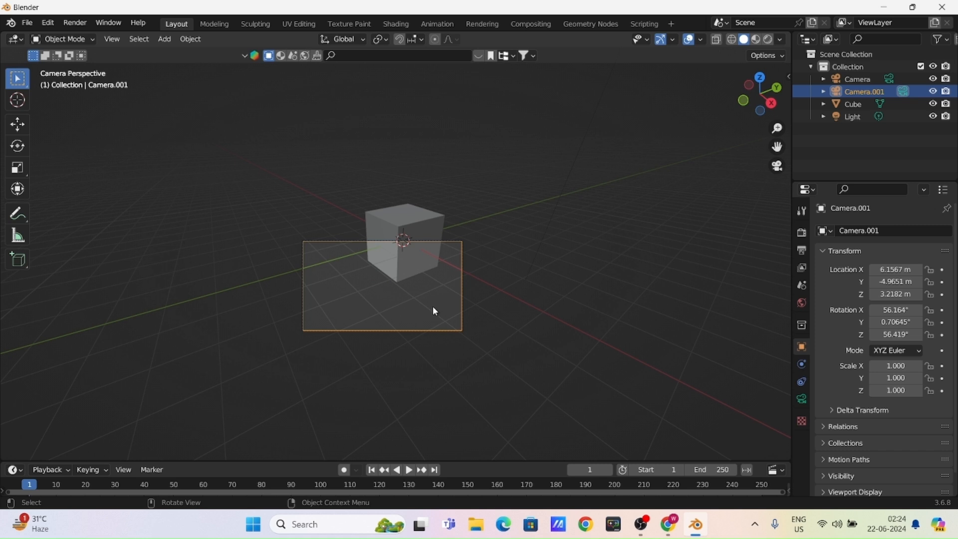
{"action": "key", "text": "g"}
{"action": "key", "text": "z"}
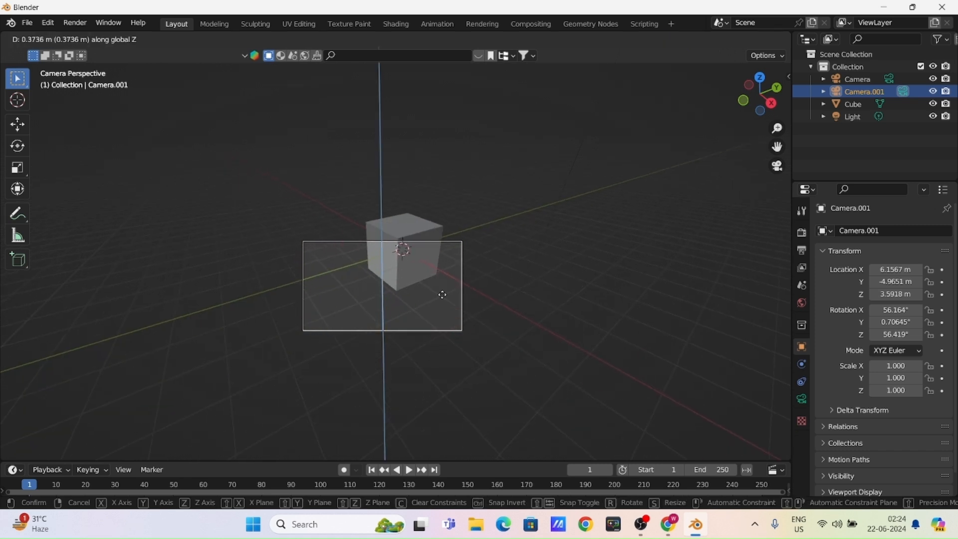
{"action": "key", "text": "y"}
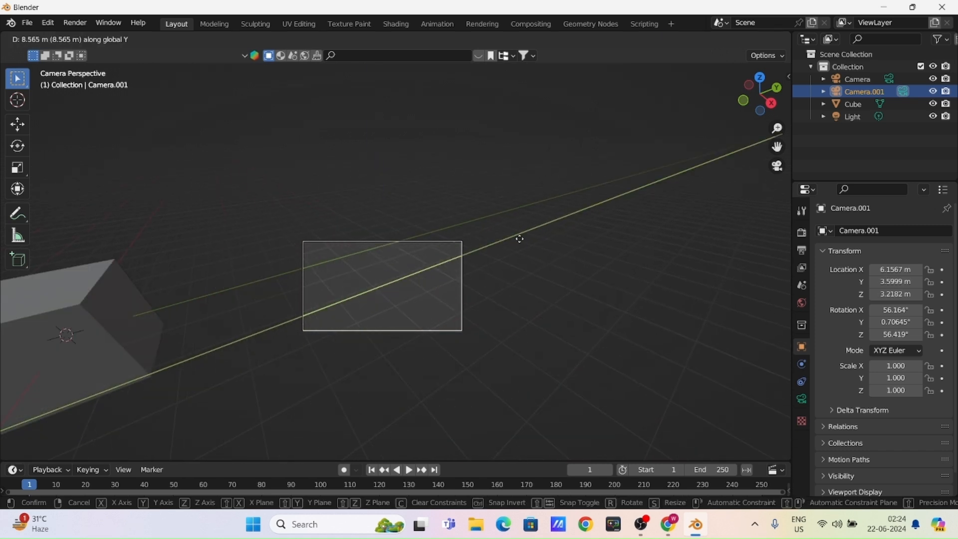
{"action": "key", "text": "Escape"}
{"action": "key", "text": "g"}
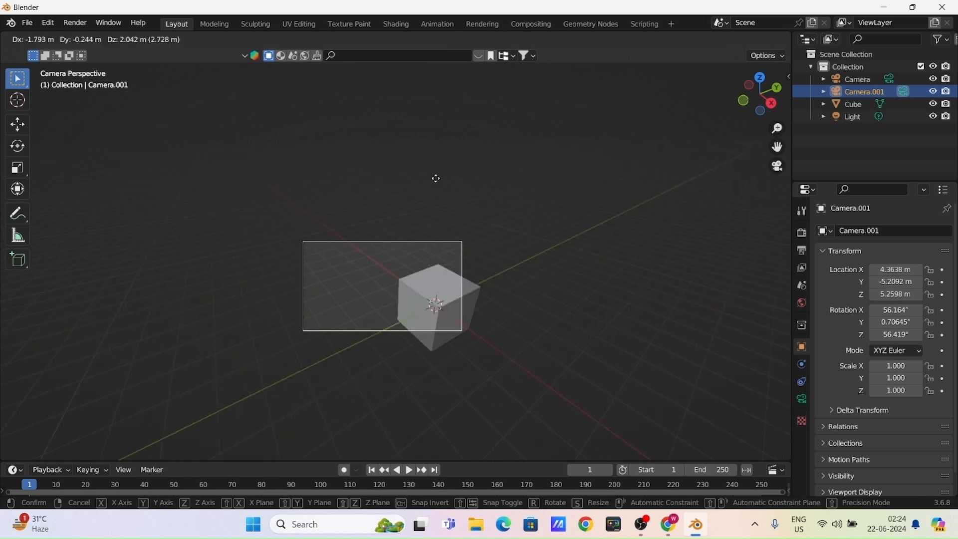
{"action": "left_click", "coordinate": [393, 331]}
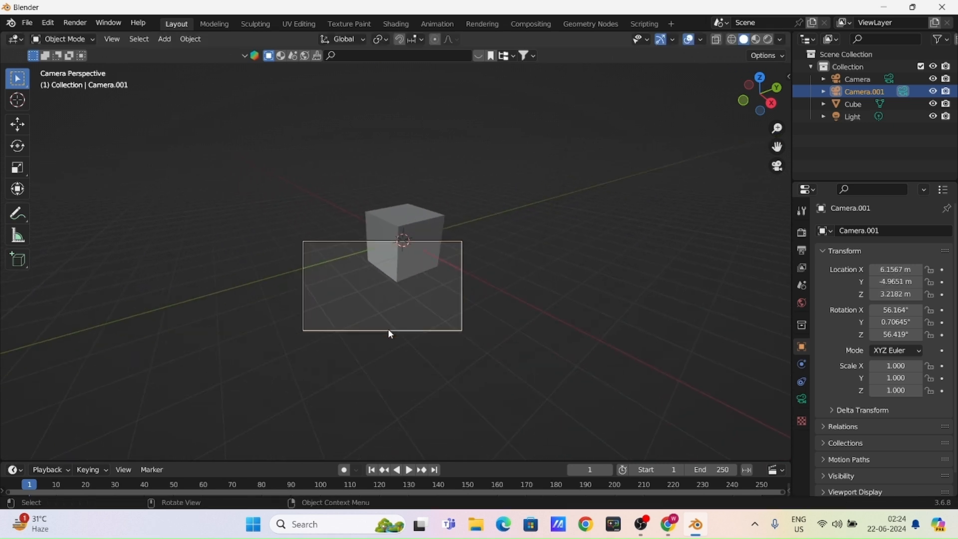
{"action": "middle_click_drag", "start_coordinate": [391, 327], "coordinate": [363, 355], "text": "shift"}
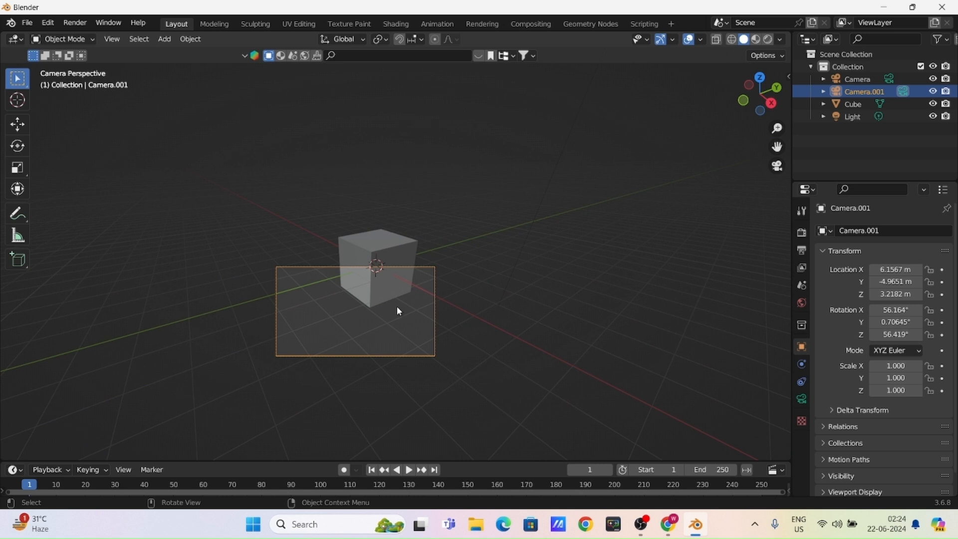
{"action": "key", "text": "g"}
{"action": "key", "text": "z"}
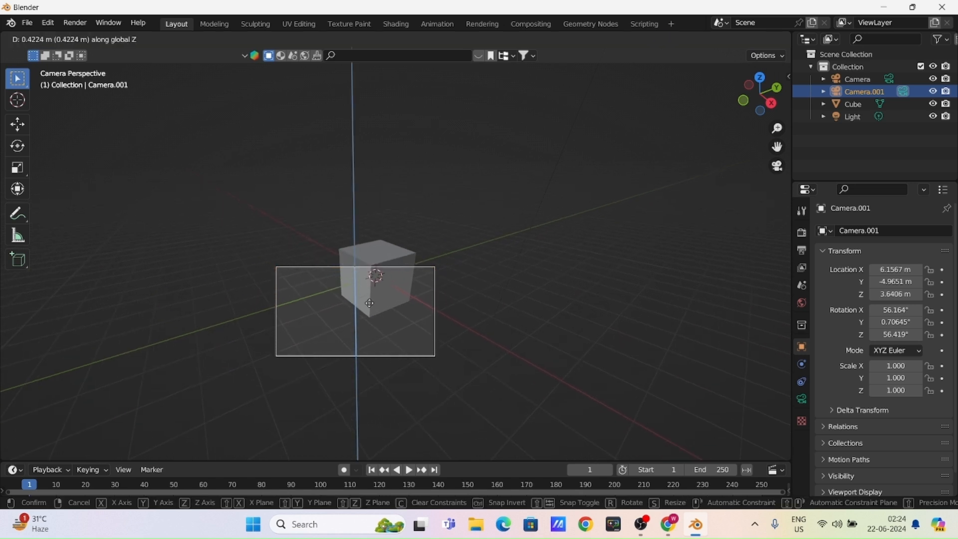
{"action": "key", "text": "Escape"}
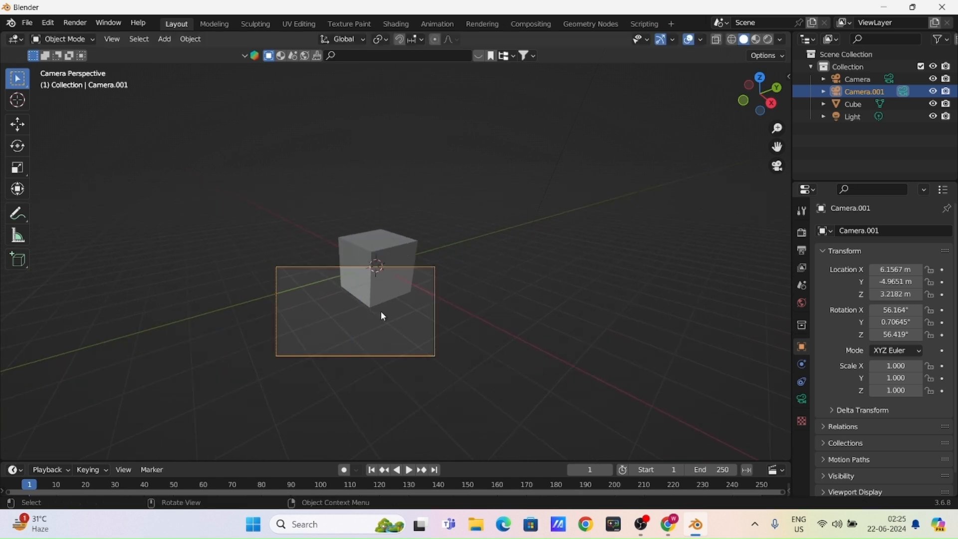
- While looking through the camera, raise it along Z to about 4.83 m and move it along X to about 7.36 m
{"action": "key", "text": "g"}
{"action": "key", "text": "z"}
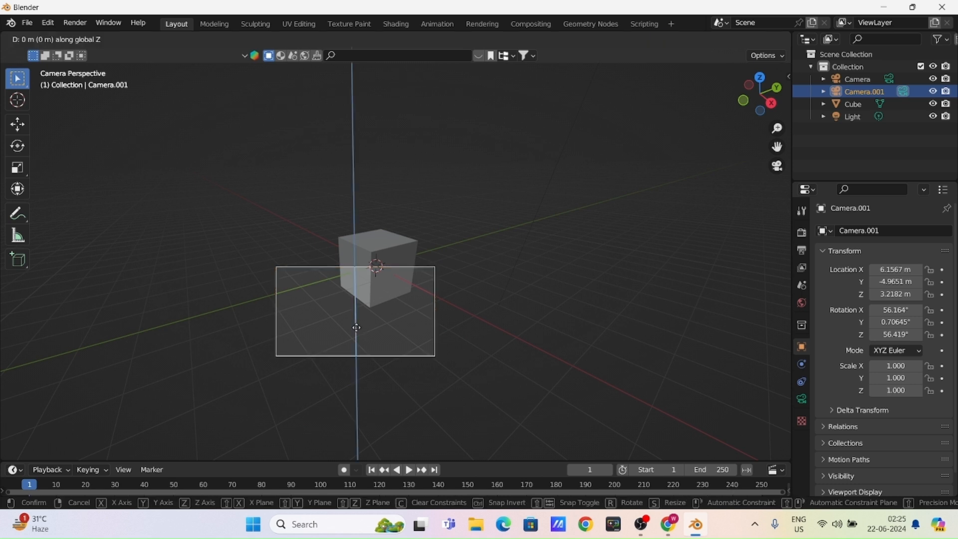
{"action": "left_click", "coordinate": [381, 334]}
{"action": "key", "text": "g"}
{"action": "key", "text": "x"}
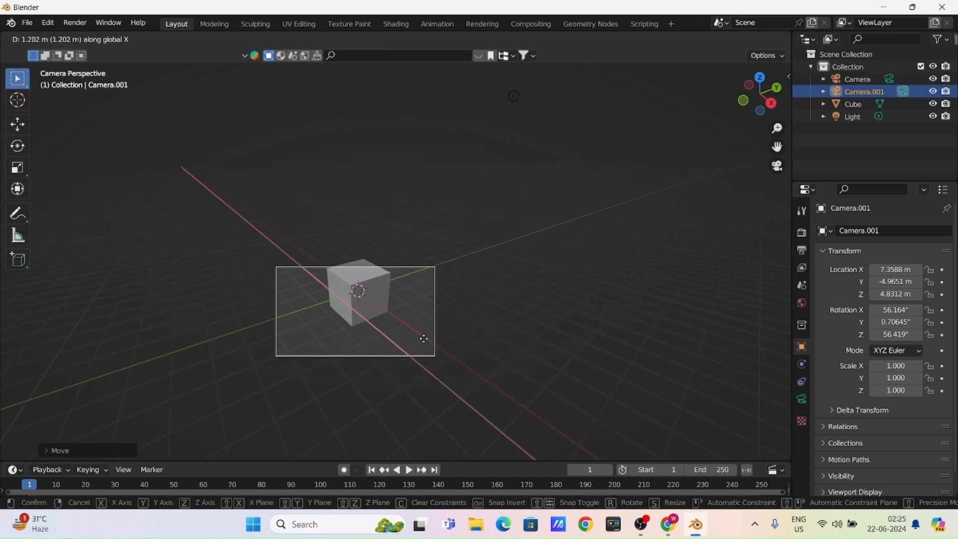
{"action": "left_click", "coordinate": [385, 333]}
{"action": "key", "text": "r"}
{"action": "key", "text": "x"}
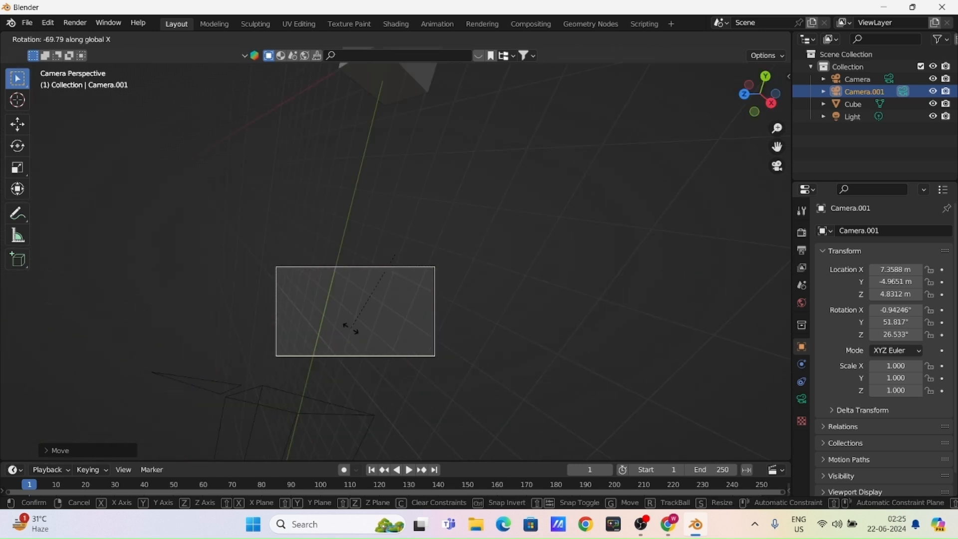
{"action": "right_click", "coordinate": [349, 333]}
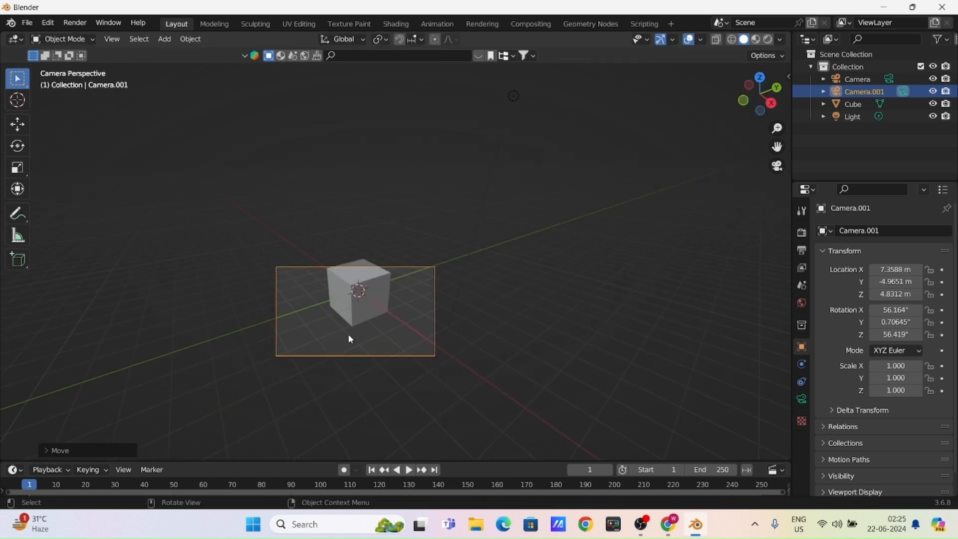
{"action": "left_click", "coordinate": [483, 330]}
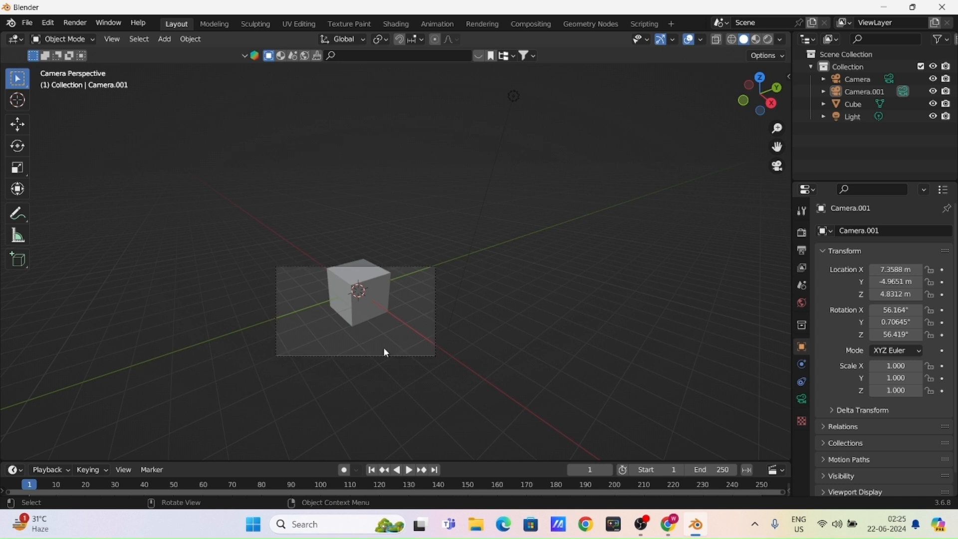
- Leave the camera view and raise the cube along Z to about 1.15 m
{"action": "middle_click_drag", "start_coordinate": [375, 381], "coordinate": [321, 312]}
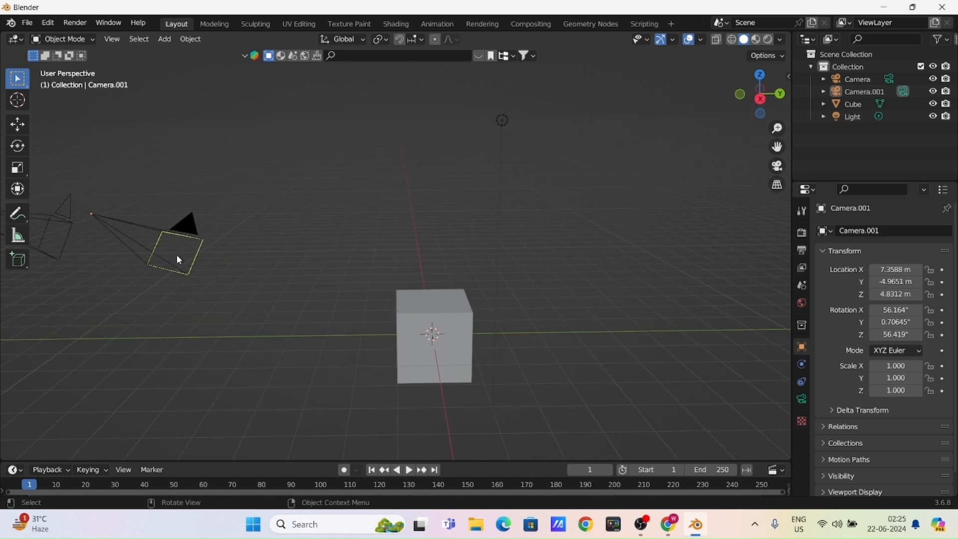
{"action": "middle_click_drag", "start_coordinate": [138, 260], "coordinate": [331, 356]}
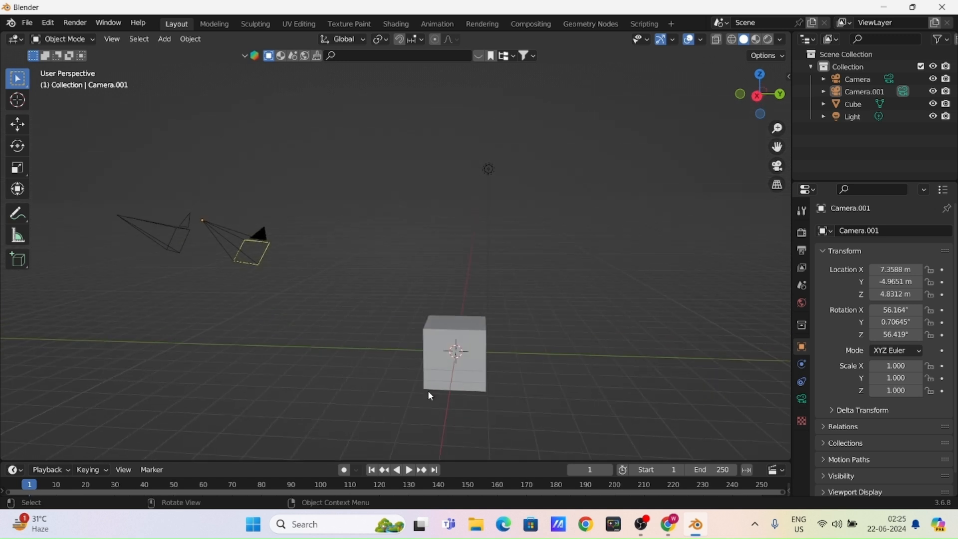
{"action": "middle_click_drag", "start_coordinate": [456, 358], "coordinate": [407, 280]}
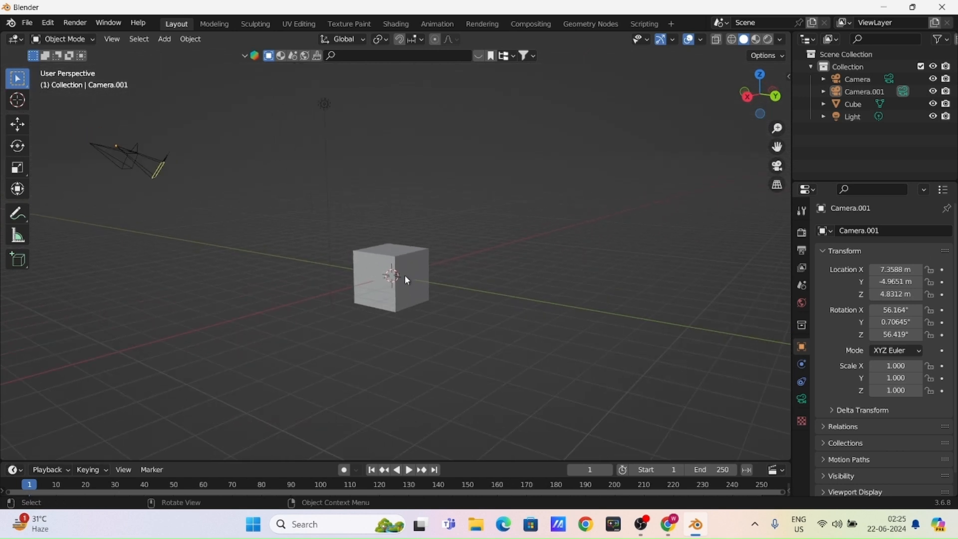
{"action": "left_click", "coordinate": [406, 278]}
{"action": "key", "text": "g"}
{"action": "key", "text": "z"}
{"action": "left_click", "coordinate": [434, 272]}
- Look at the raised cube through the active camera
{"action": "middle_click_drag", "start_coordinate": [434, 272], "coordinate": [394, 329]}
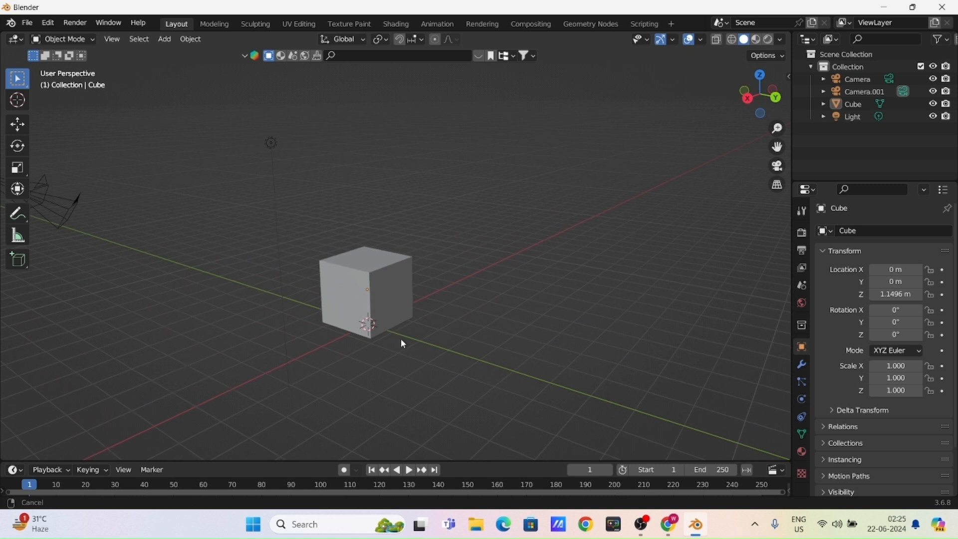
{"action": "middle_click_drag", "start_coordinate": [400, 340], "coordinate": [405, 330]}
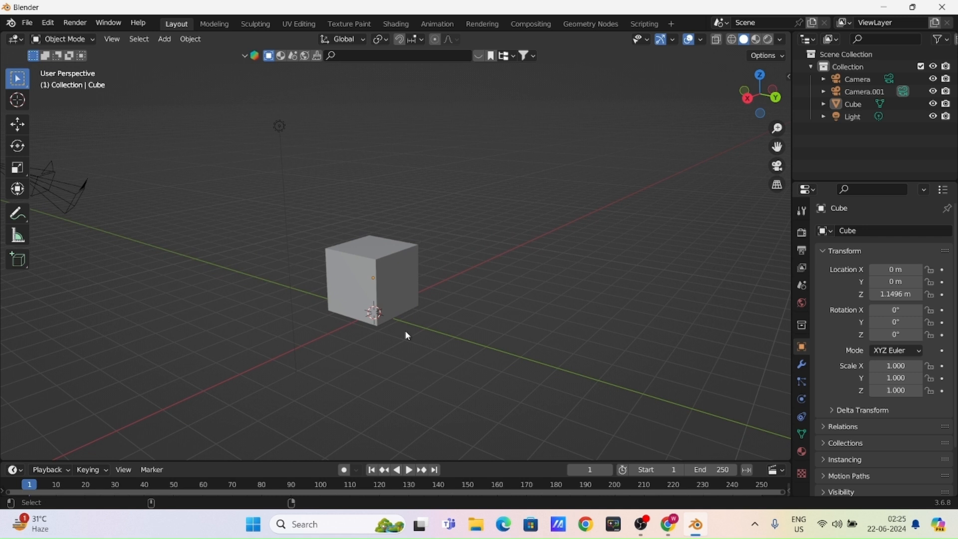
{"action": "key", "text": "KP_0"}
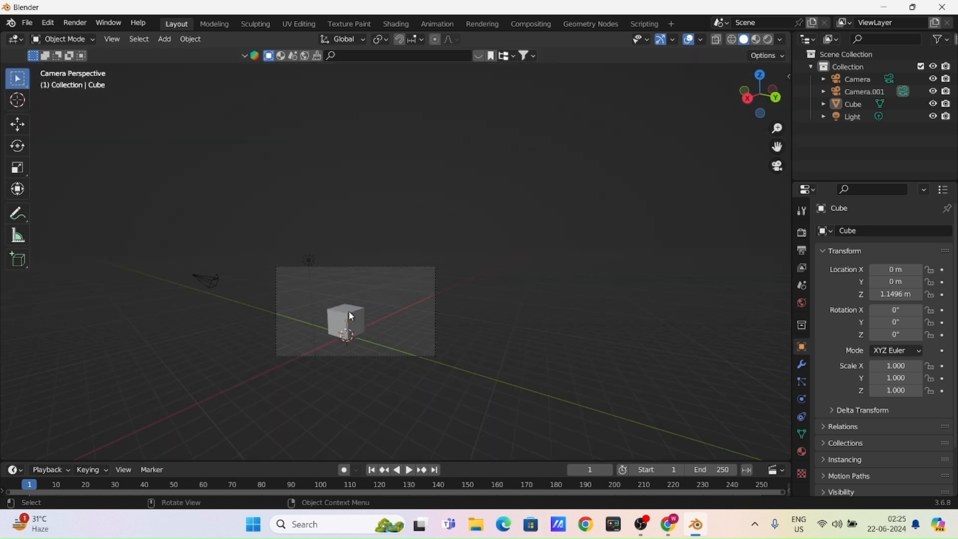
- While looking through Camera.001, move it along X to about 12.97 m and along Z to about 6.12 m
{"action": "scroll", "coordinate": [327, 356], "scroll_direction": "up", "scroll_amount": 2}
{"action": "middle_click_drag", "start_coordinate": [337, 369], "coordinate": [387, 269], "text": "shift"}
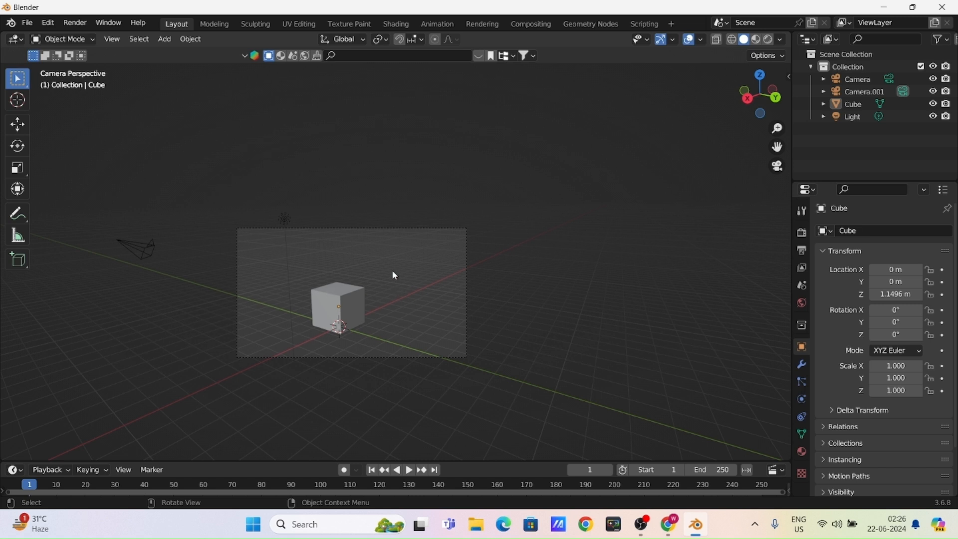
{"action": "left_click", "coordinate": [389, 231]}
{"action": "scroll", "coordinate": [333, 324], "scroll_direction": "up", "scroll_amount": 1}
{"action": "middle_click_drag", "start_coordinate": [325, 357], "coordinate": [358, 322], "text": "shift"}
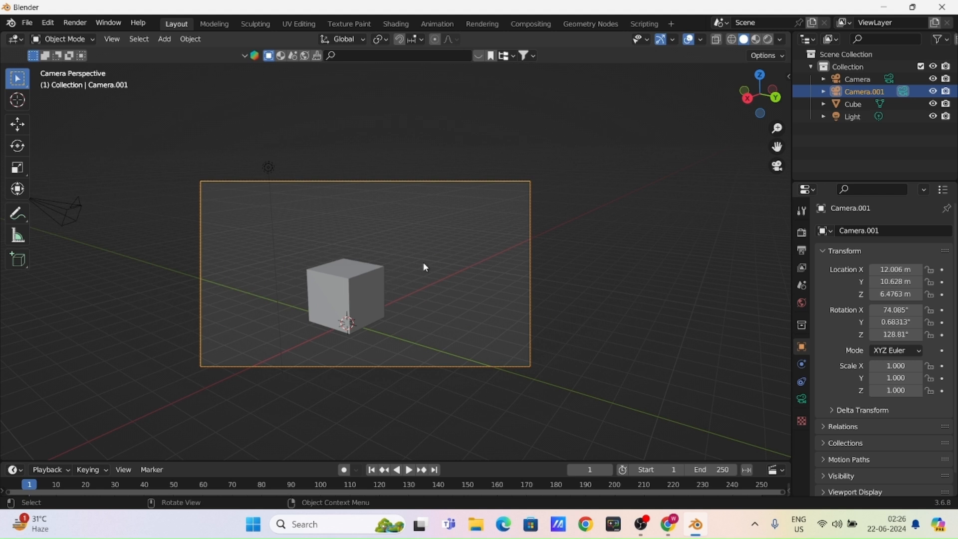
{"action": "key", "text": "g"}
{"action": "key", "text": "x"}
{"action": "left_click", "coordinate": [380, 305]}
{"action": "key", "text": "g"}
{"action": "key", "text": "z"}
{"action": "left_click", "coordinate": [410, 319]}
{"action": "left_click", "coordinate": [575, 305]}
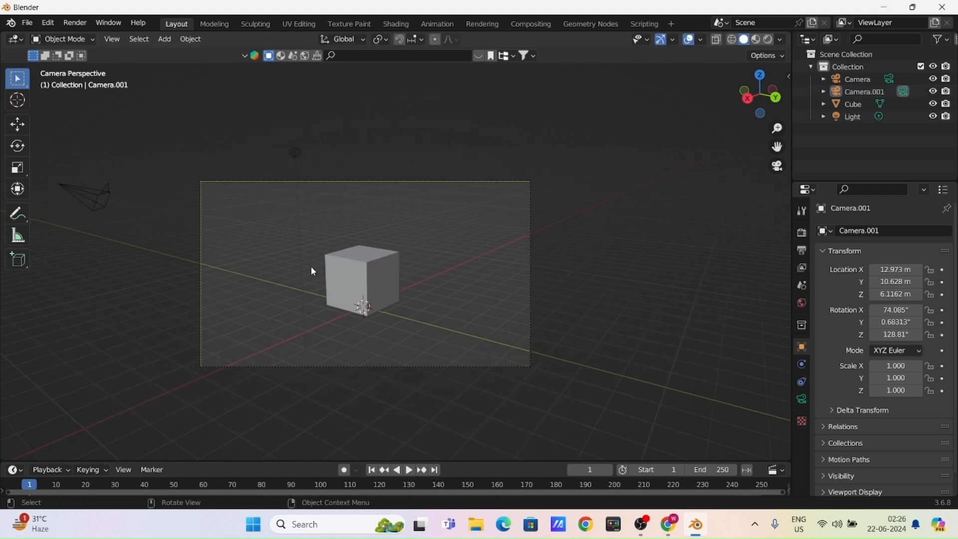
- Leave the camera view and snap the active camera to a nearly top-down view of the cube
{"action": "scroll", "coordinate": [310, 266], "scroll_direction": "down", "scroll_amount": 3}
{"action": "middle_click_drag", "start_coordinate": [379, 279], "coordinate": [364, 300]}
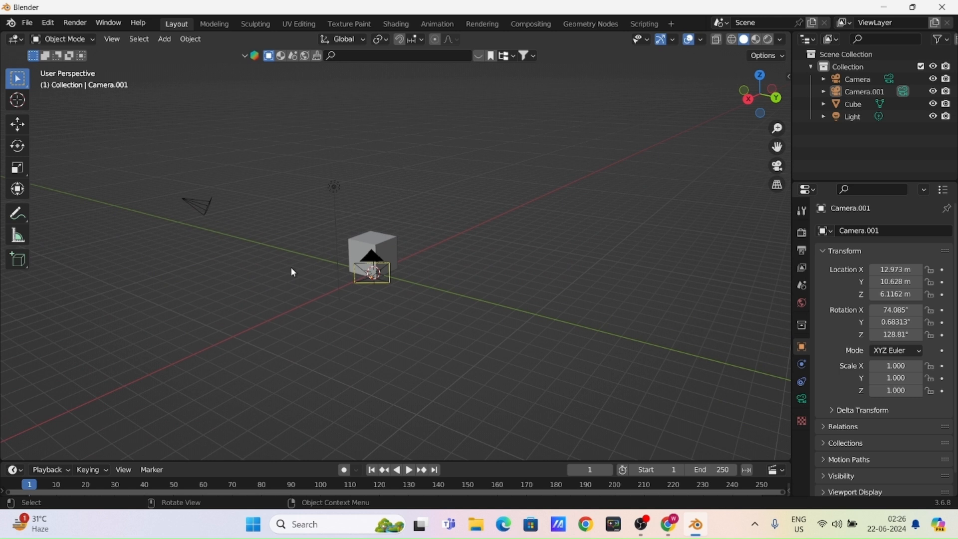
{"action": "middle_click_drag", "start_coordinate": [338, 279], "coordinate": [355, 322]}
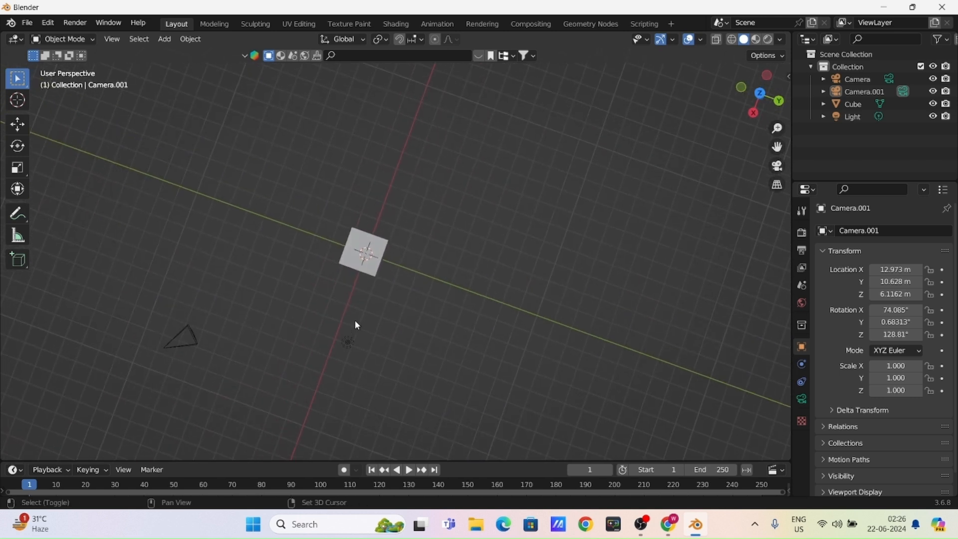
{"action": "key", "text": "ctrl+alt+KP_0"}
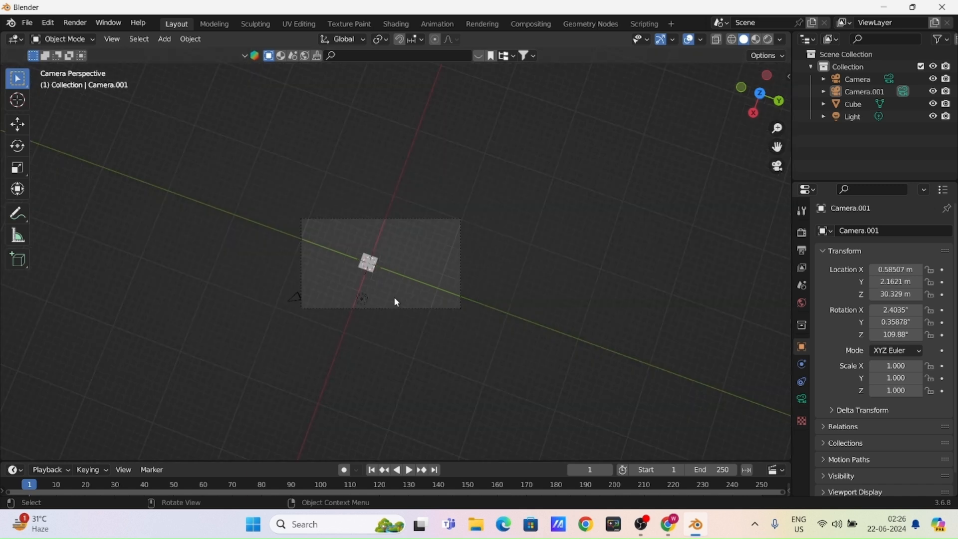
{"action": "mouse_move", "coordinate": [396, 300]}
{"action": "middle_mouse_down"}
{"action": "mouse_move", "coordinate": [391, 235]}
{"action": "mouse_move", "coordinate": [385, 320]}
{"action": "mouse_move", "coordinate": [383, 291]}
{"action": "middle_mouse_up"}
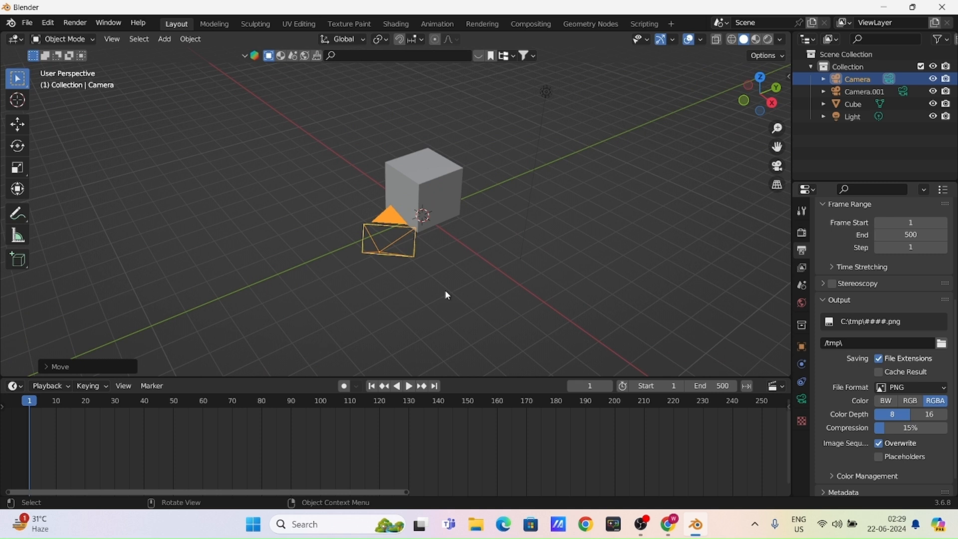
- Examine the camera's placement around the cube from several angles and check its framing through the camera view
{"action": "middle_click_drag", "start_coordinate": [394, 227], "coordinate": [383, 271]}
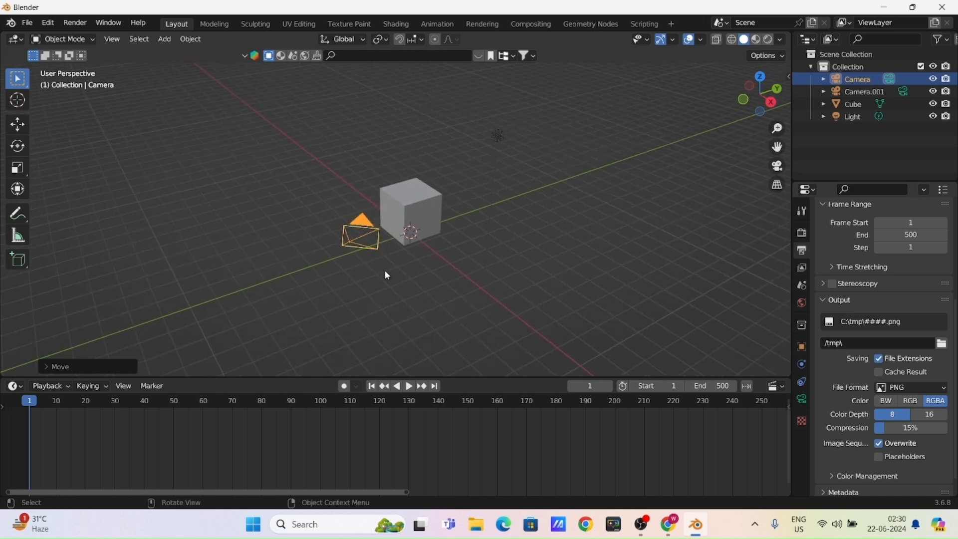
{"action": "key", "text": "KP_0"}
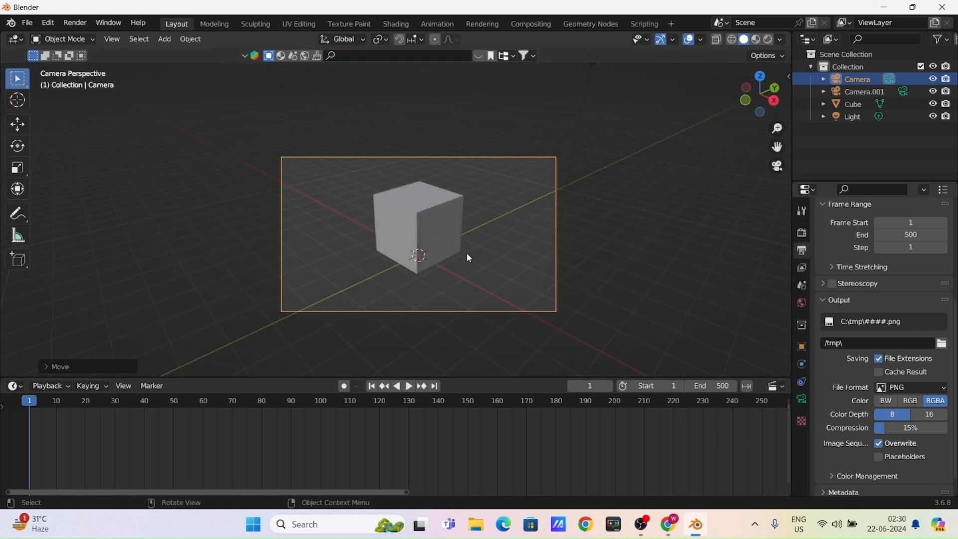
{"action": "middle_click_drag", "start_coordinate": [469, 256], "coordinate": [351, 241]}
{"action": "middle_click_drag", "start_coordinate": [588, 280], "coordinate": [490, 238]}
{"action": "middle_click_drag", "start_coordinate": [279, 241], "coordinate": [531, 280]}
{"action": "middle_click_drag", "start_coordinate": [539, 331], "coordinate": [486, 264]}
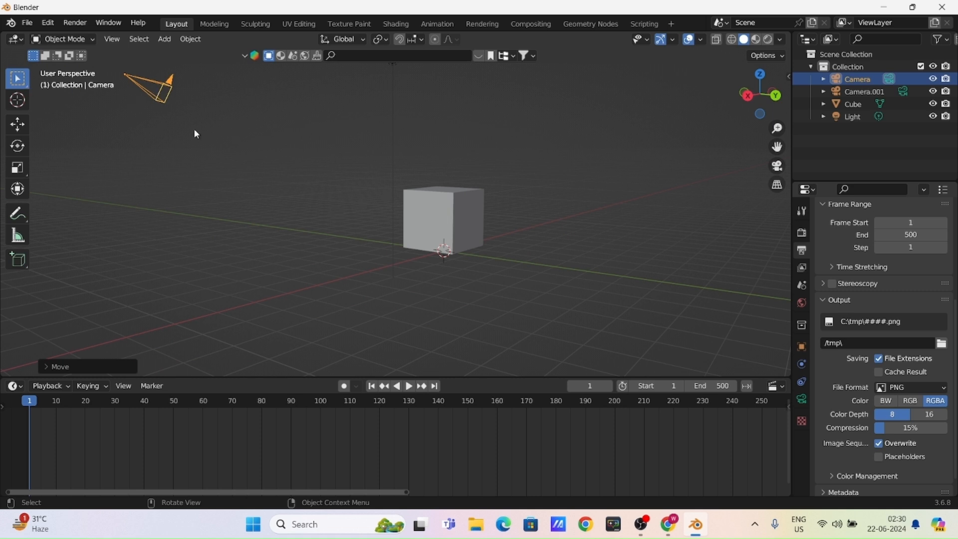
{"action": "middle_click_drag", "start_coordinate": [575, 224], "coordinate": [541, 314]}
{"action": "middle_click_drag", "start_coordinate": [416, 203], "coordinate": [431, 230]}
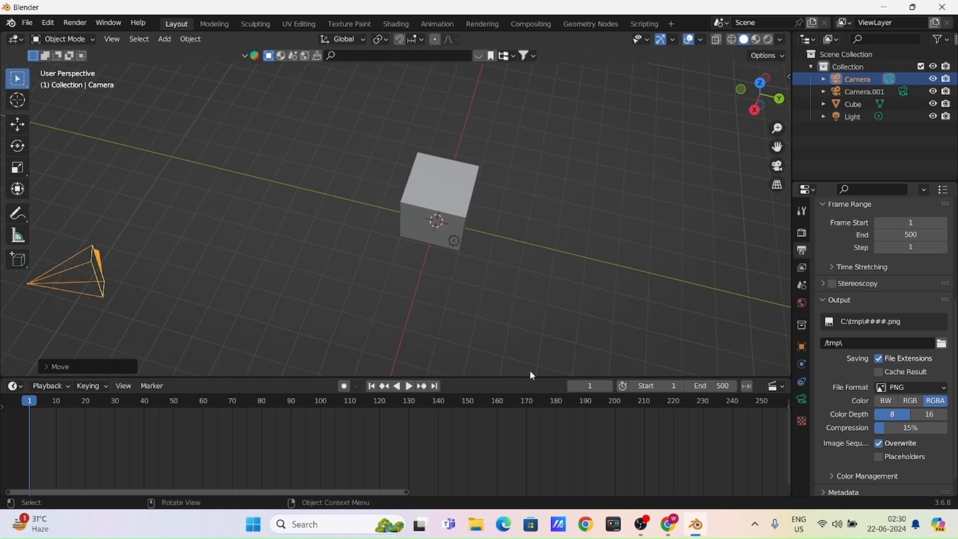
{"action": "middle_click_drag", "start_coordinate": [206, 302], "coordinate": [368, 244]}
{"action": "key", "text": "KP_0"}
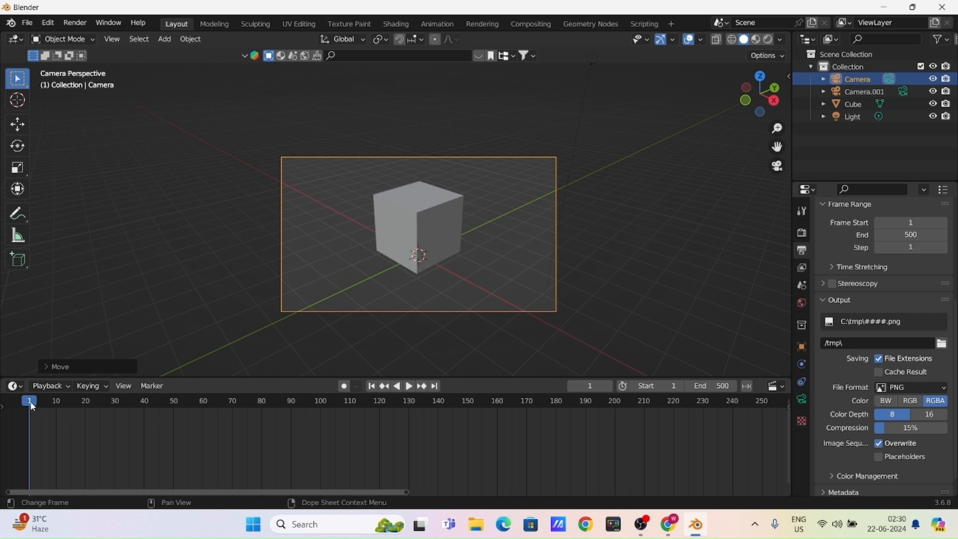
- Go to frame 99 and move the camera along the global X axis by just under 4 m
{"action": "scroll", "coordinate": [920, 343], "scroll_direction": "up", "scroll_amount": 4}
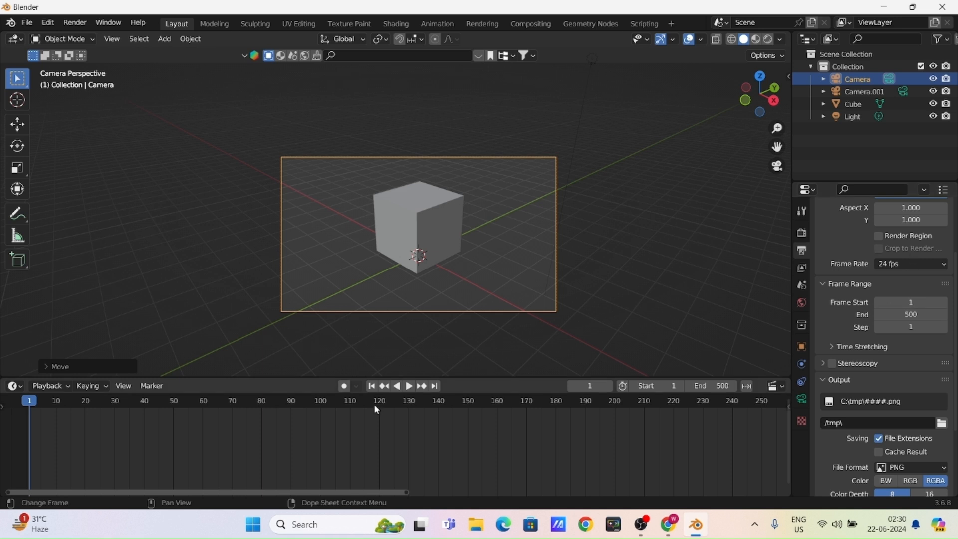
{"action": "left_click", "coordinate": [320, 402]}
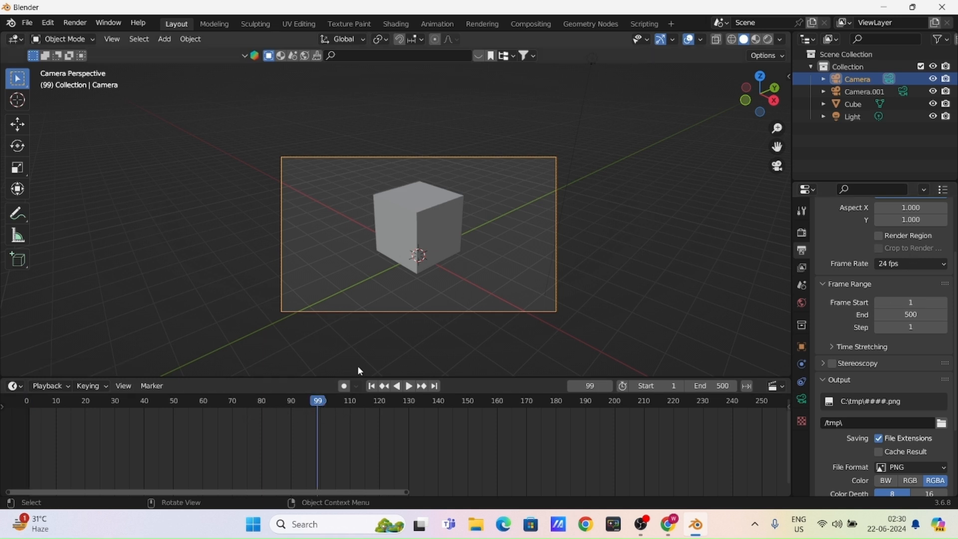
{"action": "key", "text": "g"}
{"action": "key", "text": "x"}
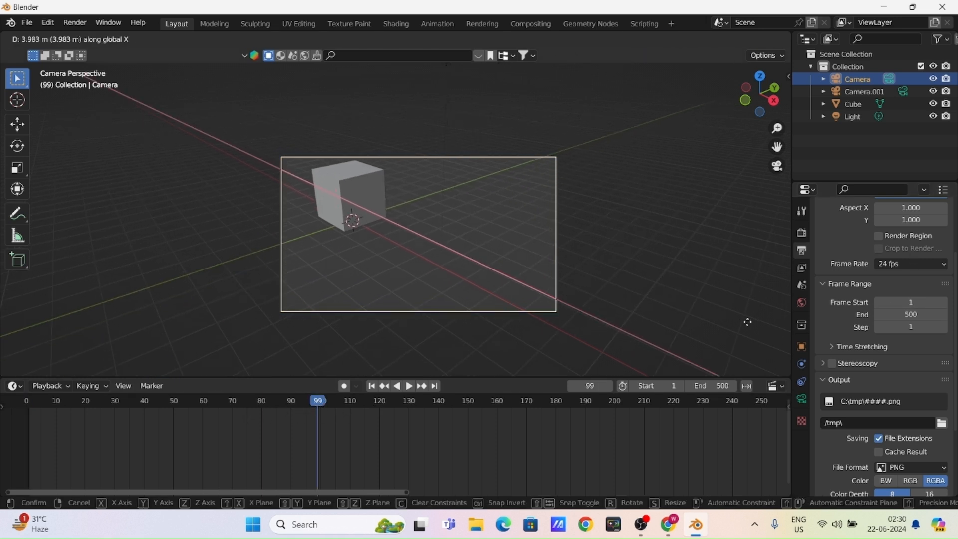
{"action": "left_click", "coordinate": [711, 333]}
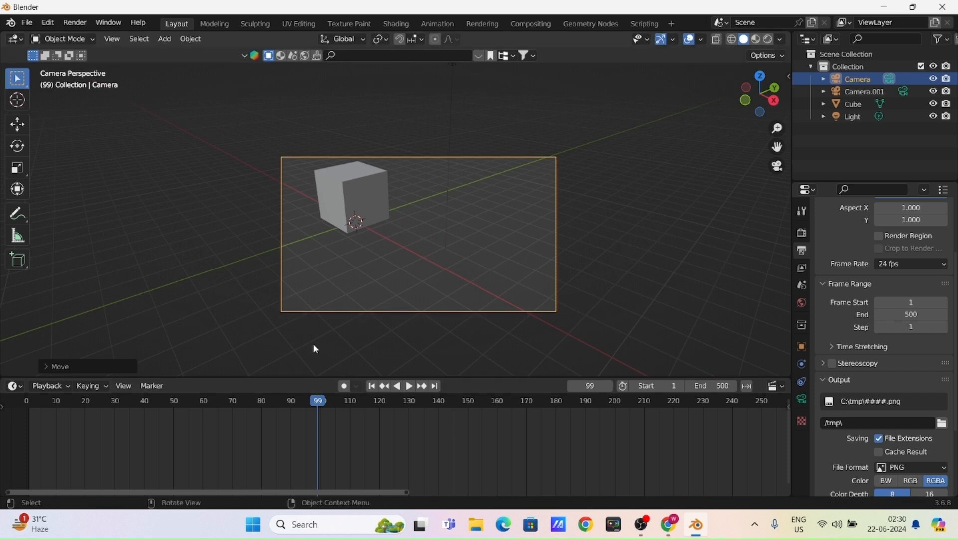
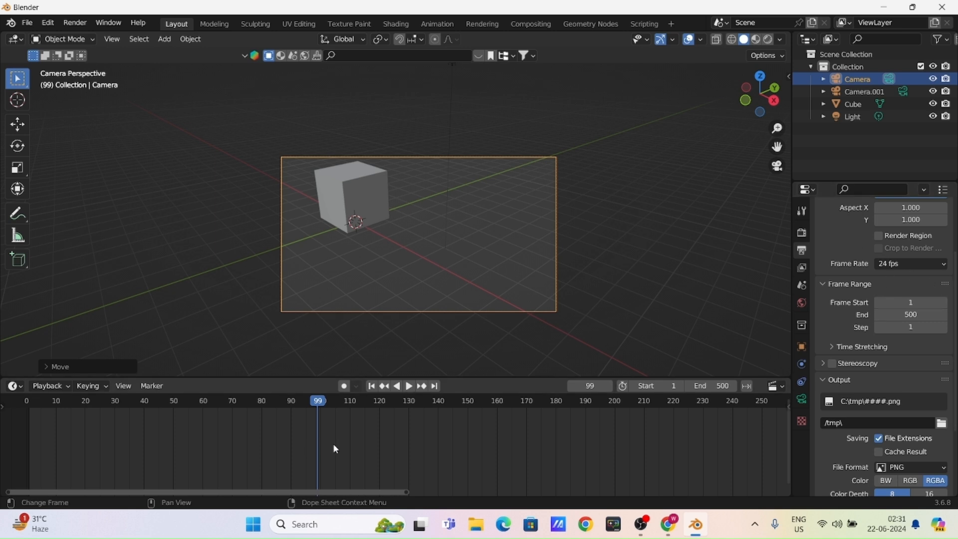
{"action": "key", "text": "space"}
{"action": "key", "text": "Escape"}
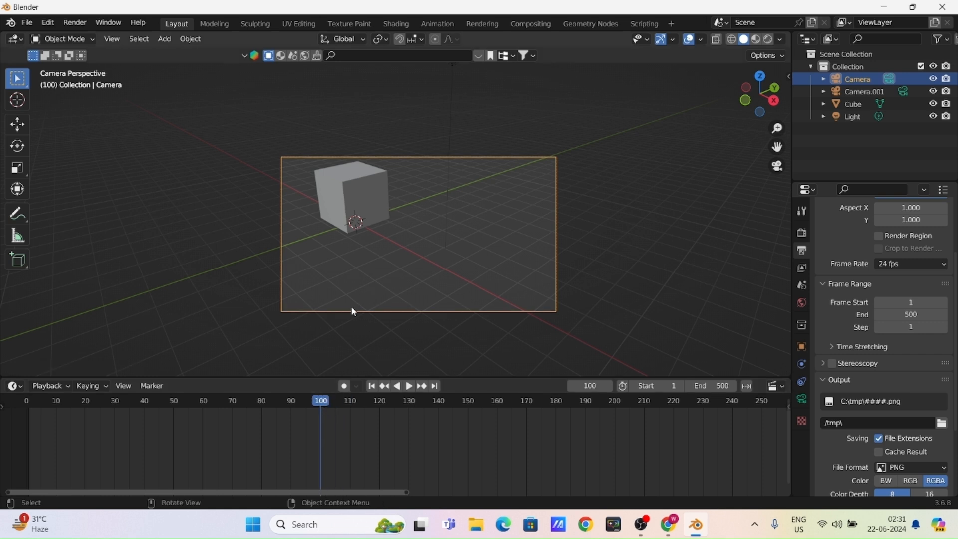
{"action": "key", "text": "g"}
{"action": "key", "text": "x"}
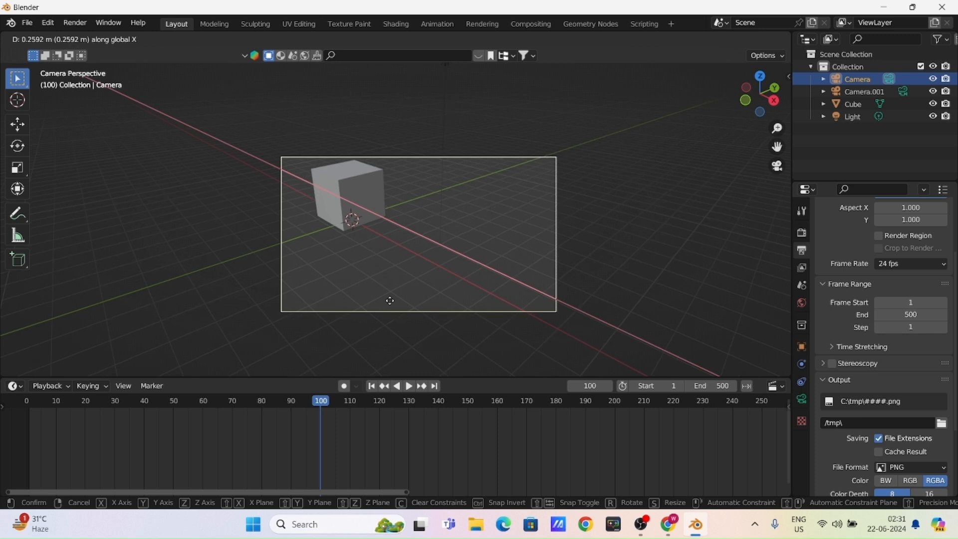
{"action": "right_click", "coordinate": [389, 301]}
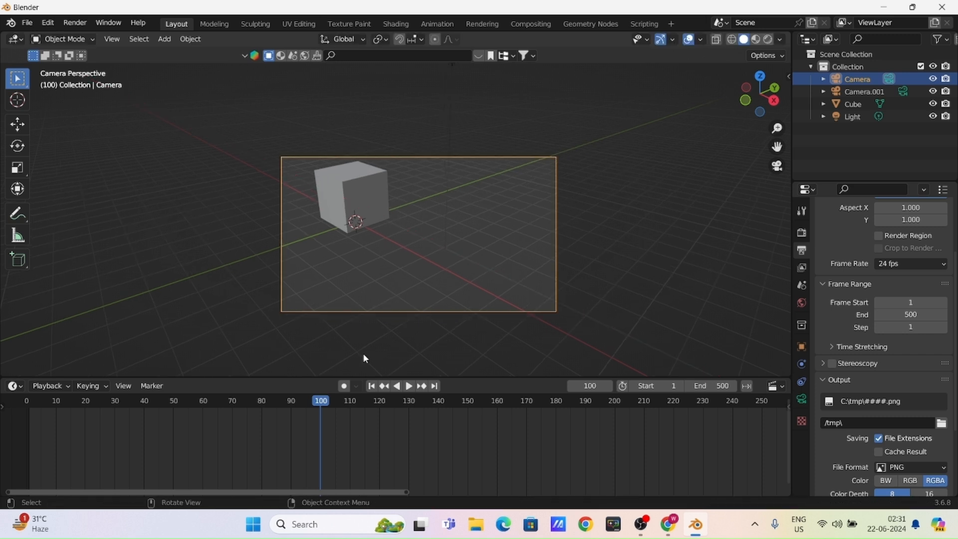
- On frame 1, shift the camera along X to centre the cube in its frame and insert a Location & Rotation keyframe
{"action": "left_click_drag", "start_coordinate": [322, 398], "coordinate": [28, 409]}
{"action": "key", "text": "g"}
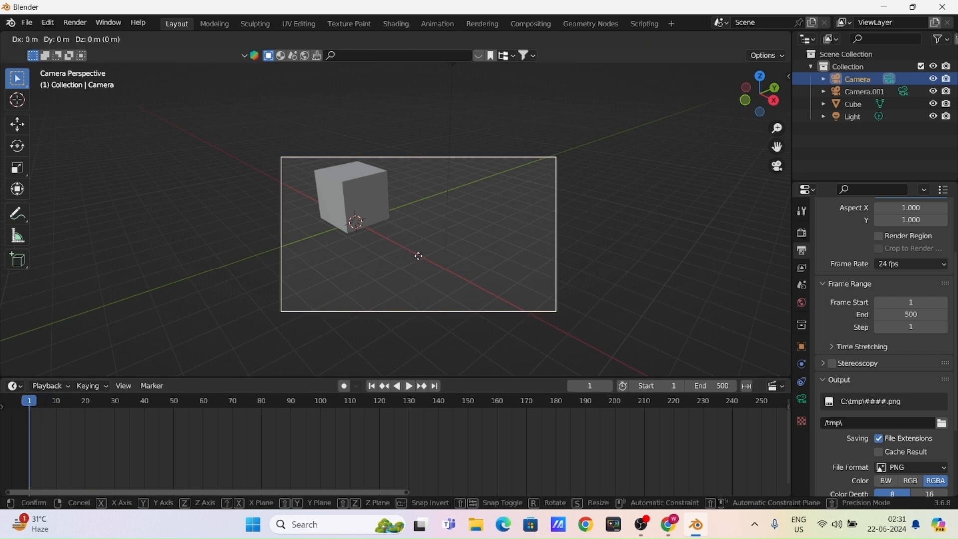
{"action": "key", "text": "x"}
{"action": "left_click", "coordinate": [416, 252]}
{"action": "mouse_move", "coordinate": [414, 249]}
{"action": "middle_mouse_down", "text": "shift"}
{"action": "mouse_move", "coordinate": [383, 287]}
{"action": "mouse_move", "coordinate": [407, 267]}
{"action": "middle_mouse_up", "text": "shift"}
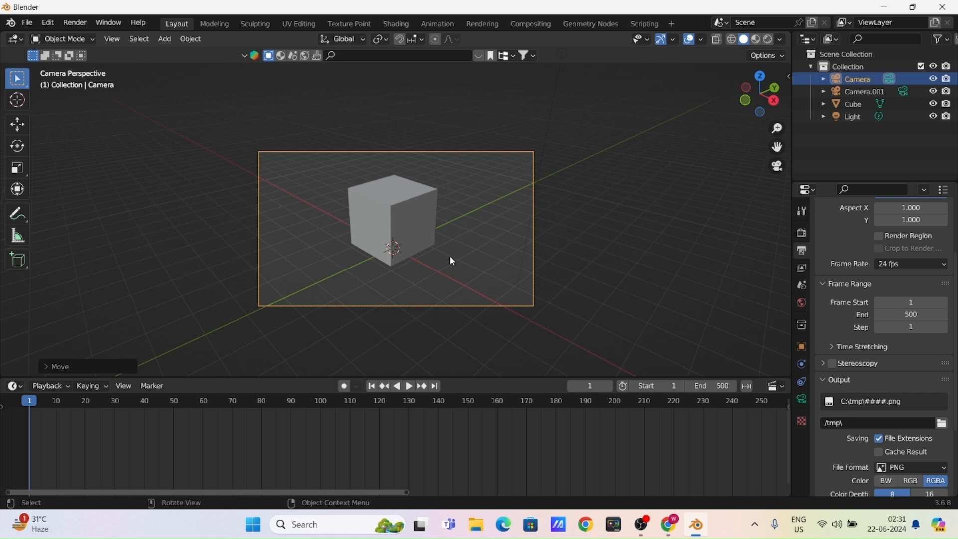
{"action": "key", "text": "i"}
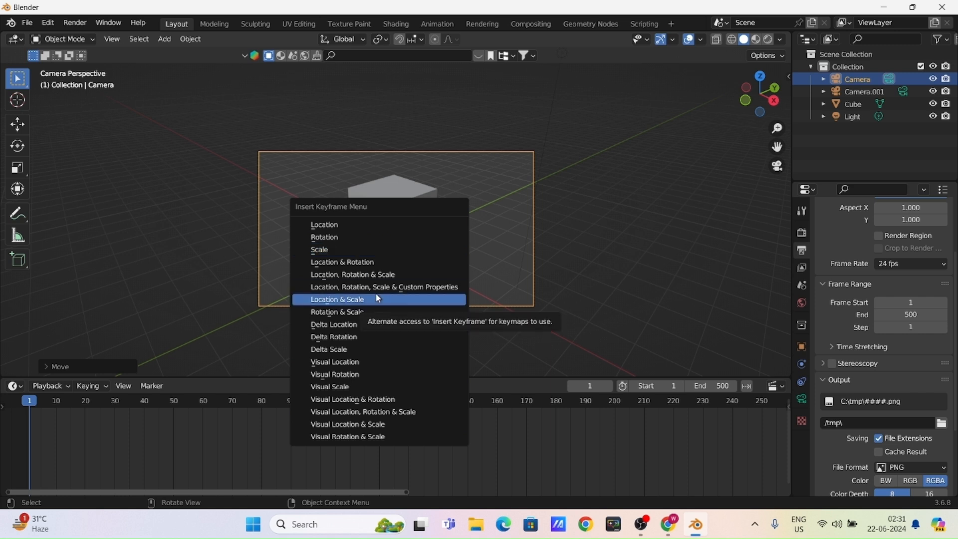
{"action": "left_click", "coordinate": [346, 263]}
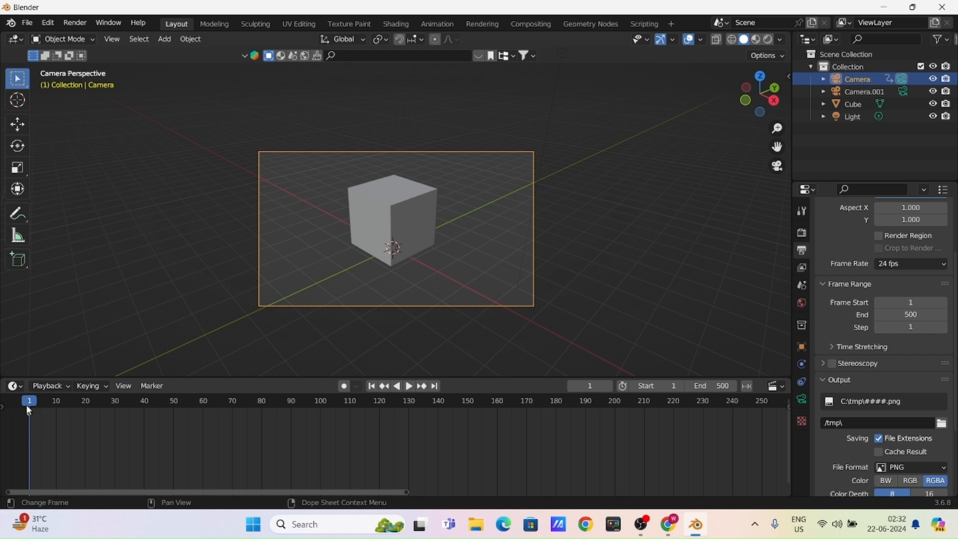
- Go to frame 100 and rotate the camera around the global Z axis to face the cube from its other side
{"action": "left_click_drag", "start_coordinate": [26, 404], "coordinate": [321, 407]}
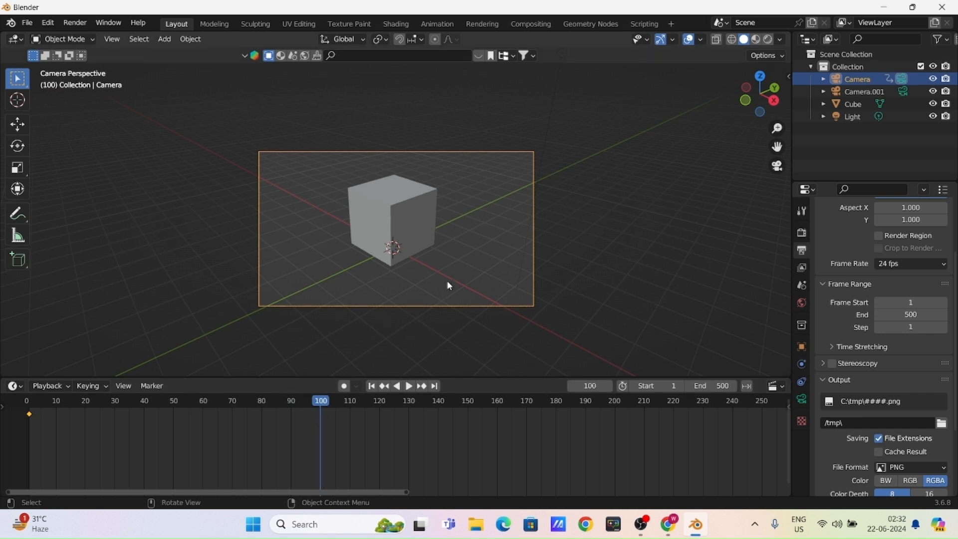
{"action": "key", "text": "r"}
{"action": "key", "text": "z"}
{"action": "left_click", "coordinate": [414, 240]}
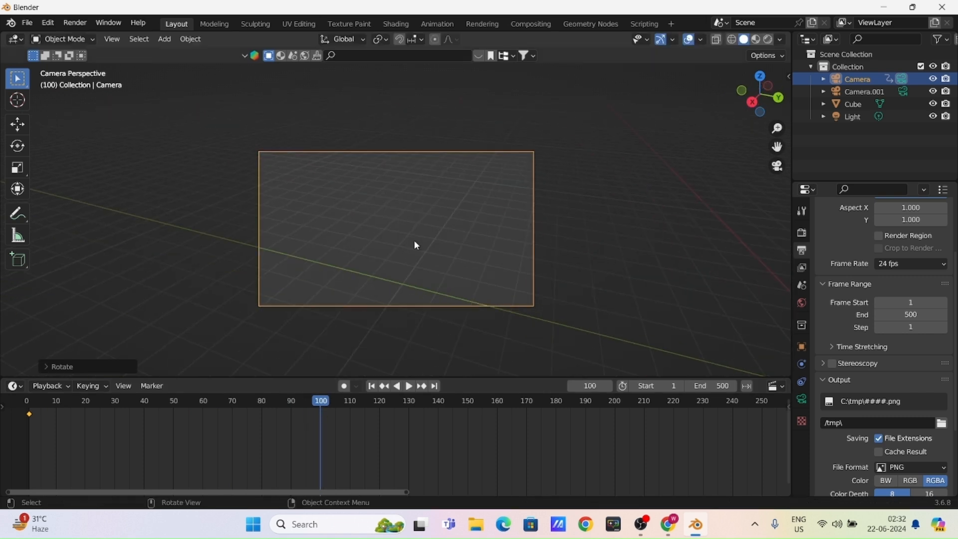
- Move the camera along the global Y axis until the cube is back inside the camera frame
{"action": "key", "text": "g"}
{"action": "key", "text": "y"}
{"action": "left_click", "coordinate": [656, 353]}
{"action": "key", "text": "g"}
{"action": "key", "text": "y"}
{"action": "left_click", "coordinate": [488, 281]}
{"action": "key", "text": "g"}
{"action": "key", "text": "y"}
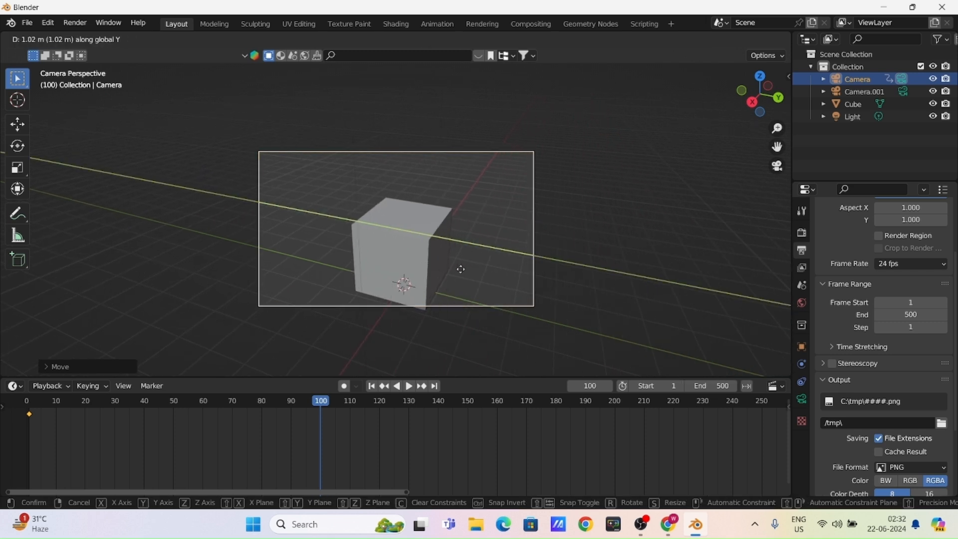
{"action": "left_click", "coordinate": [501, 280]}
- Lower the camera about 0.59 m along Z and turn it a few degrees around Z to centre the cube
{"action": "key", "text": "g"}
{"action": "key", "text": "y"}
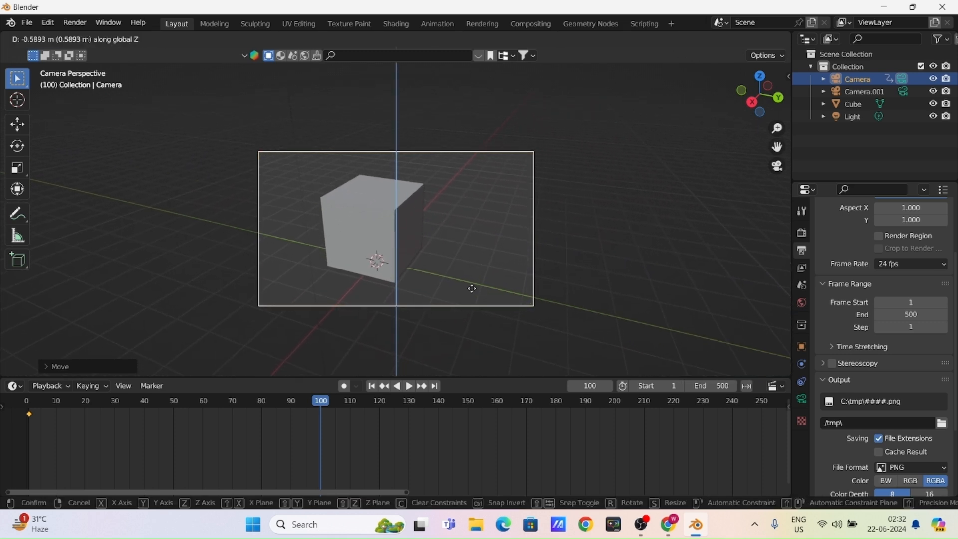
{"action": "left_click", "coordinate": [472, 290]}
{"action": "key", "text": "r"}
{"action": "key", "text": "z"}
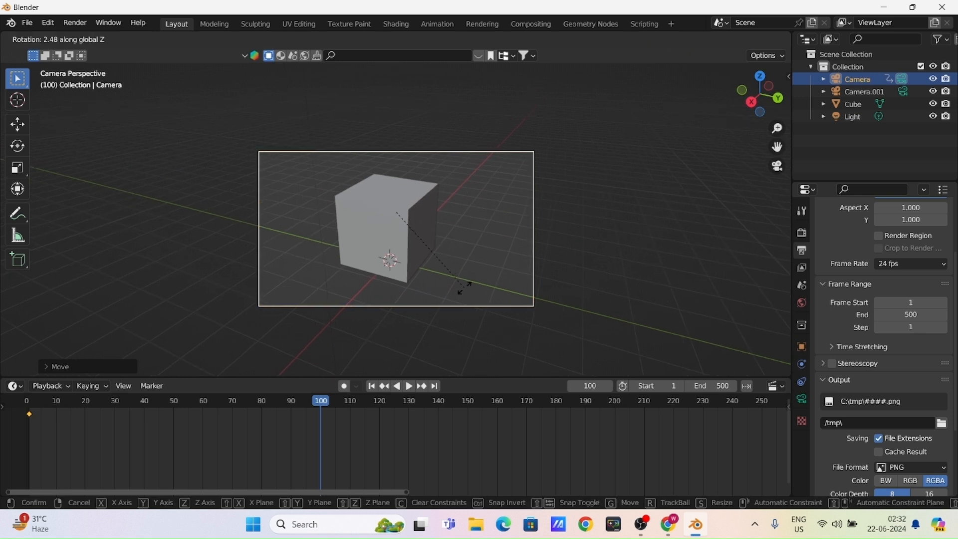
{"action": "left_click", "coordinate": [462, 288]}
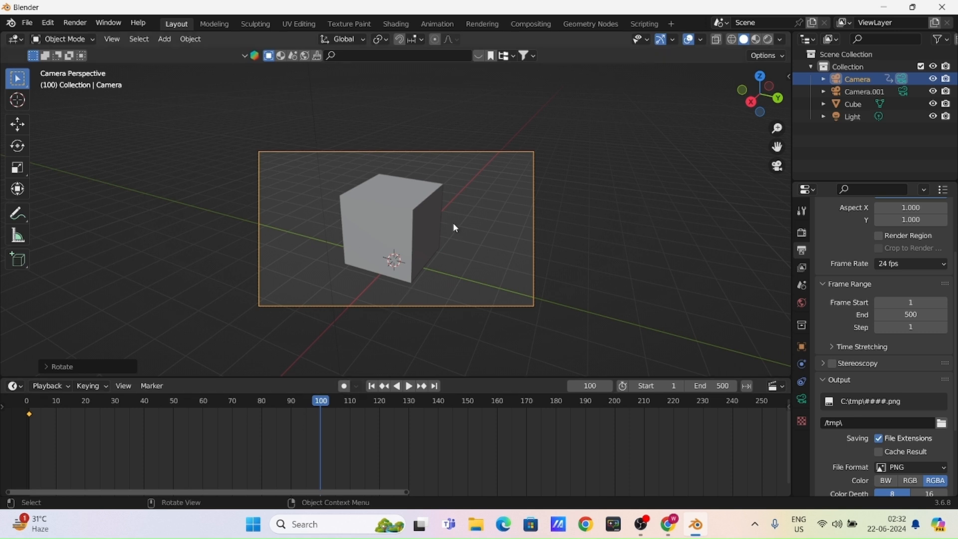
- Insert a Location & Rotation keyframe for the camera at frame 100
{"action": "key", "text": "i"}
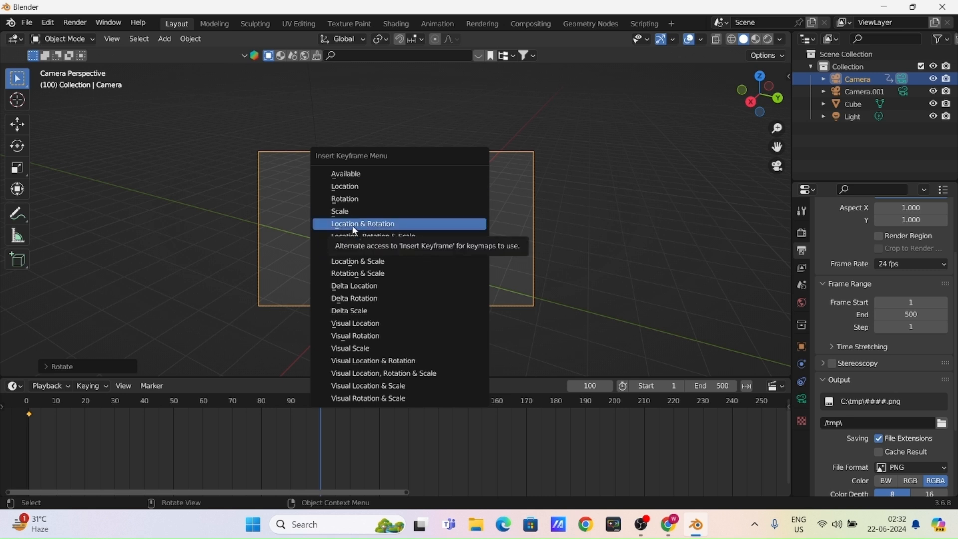
{"action": "left_click", "coordinate": [367, 225]}
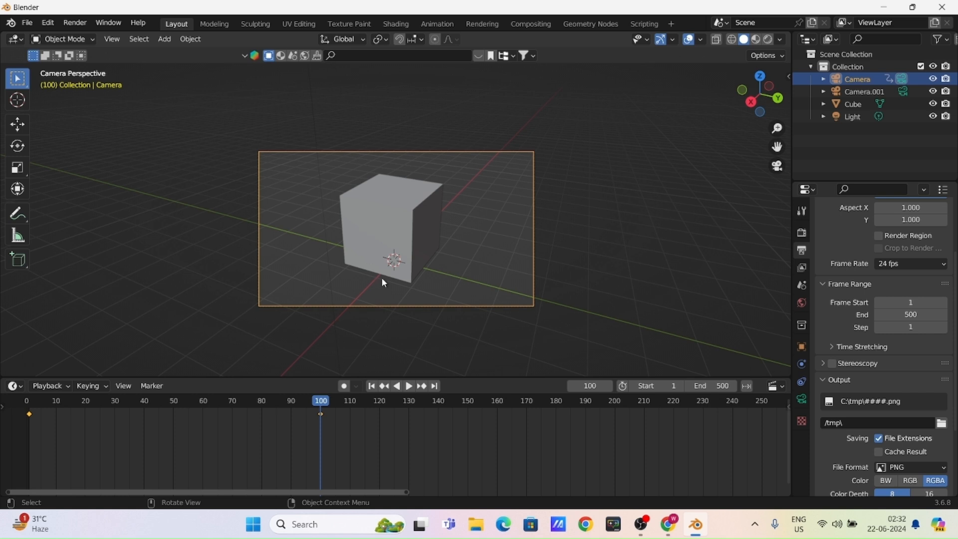
{"action": "key", "text": "i"}
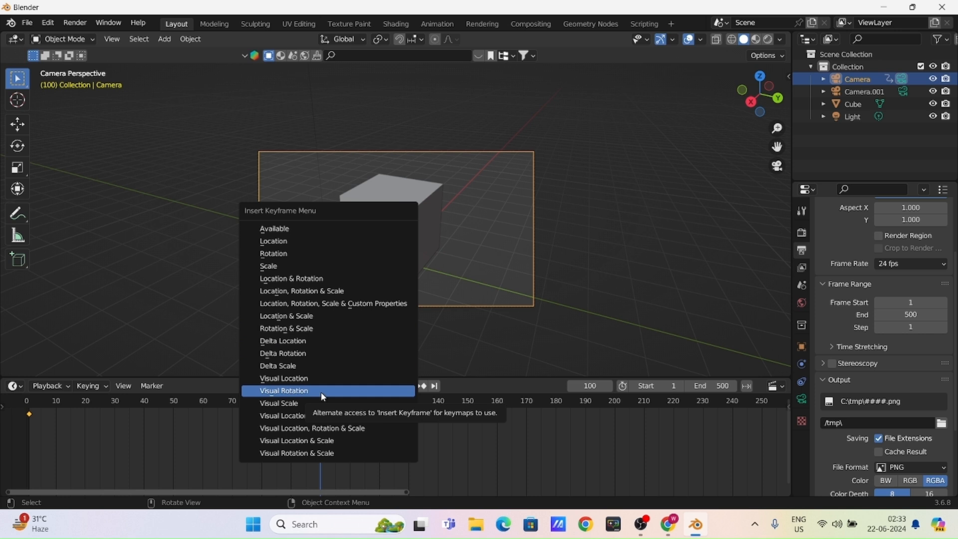
{"action": "left_click", "coordinate": [359, 379]}
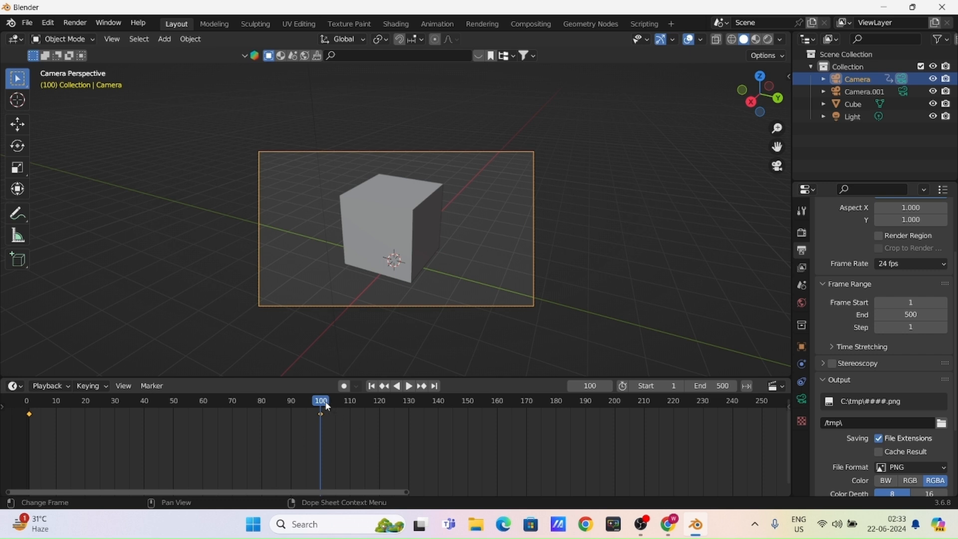
- Return to frame 1 and play back the camera animation
{"action": "key", "text": "space"}
{"action": "left_click", "coordinate": [303, 403]}
{"action": "left_click_drag", "start_coordinate": [303, 403], "coordinate": [29, 401]}
{"action": "key", "text": "space"}
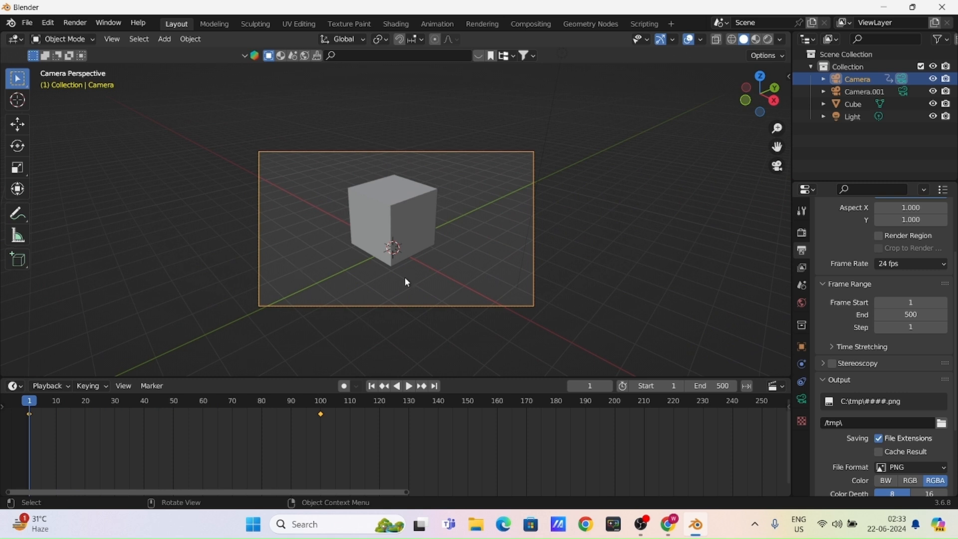
- Replay the camera animation between frames 1 and 100, checking how the cube sits in the camera frame midway
{"action": "key", "text": "space"}
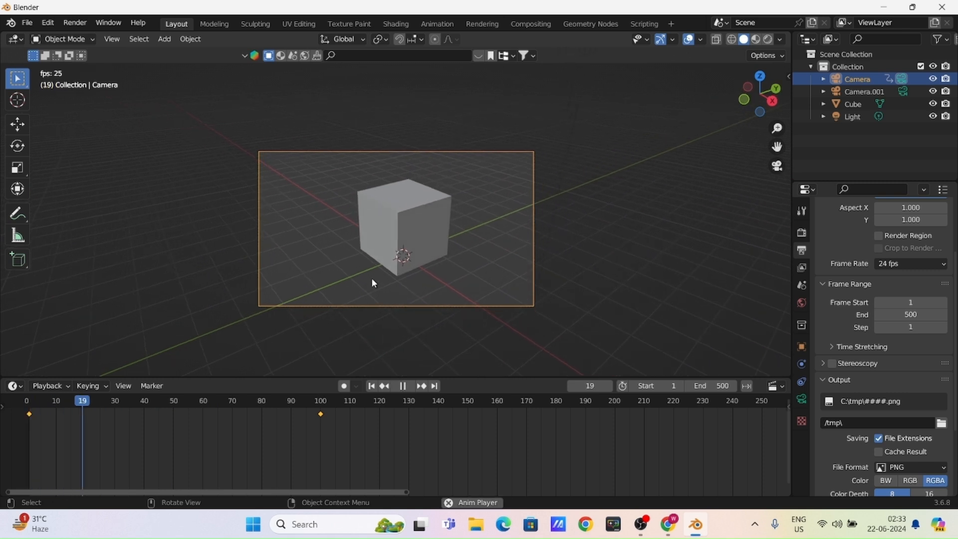
{"action": "key", "text": "space"}
{"action": "left_click_drag", "start_coordinate": [114, 408], "coordinate": [30, 403]}
{"action": "key", "text": "space"}
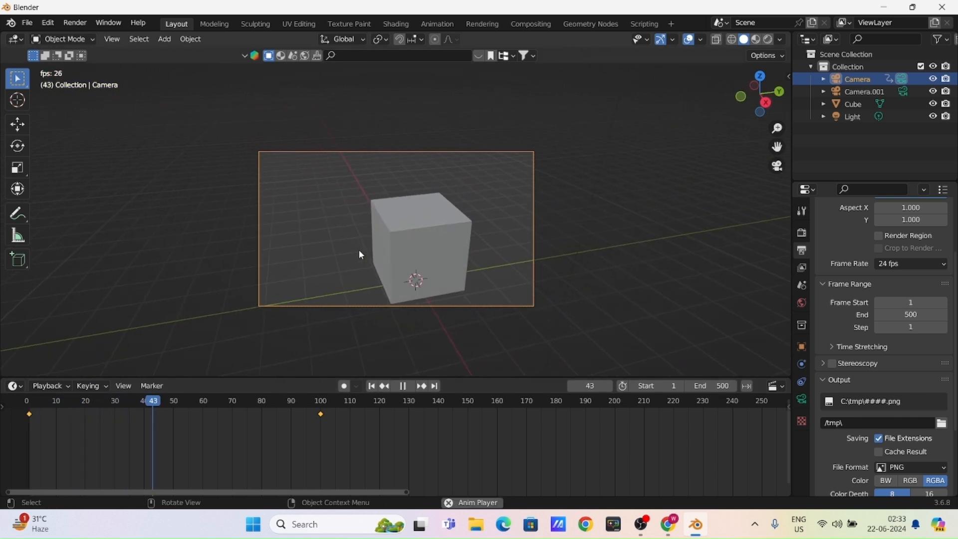
{"action": "key", "text": "space"}
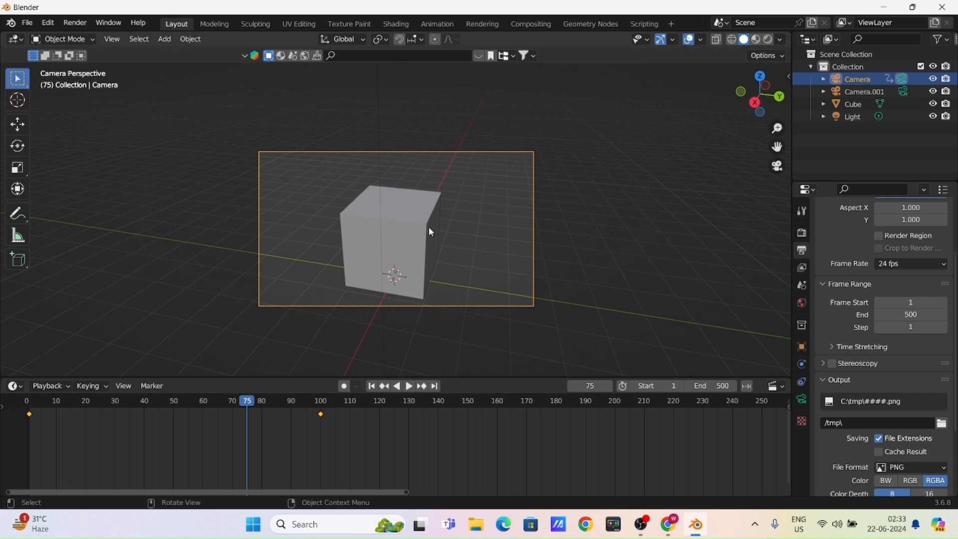
{"action": "key", "text": "space"}
{"action": "key", "text": "space"}
- At frame 50, move the camera away from the cube along global X and insert a Location & Rotation keyframe
{"action": "left_click_drag", "start_coordinate": [316, 406], "coordinate": [168, 408]}
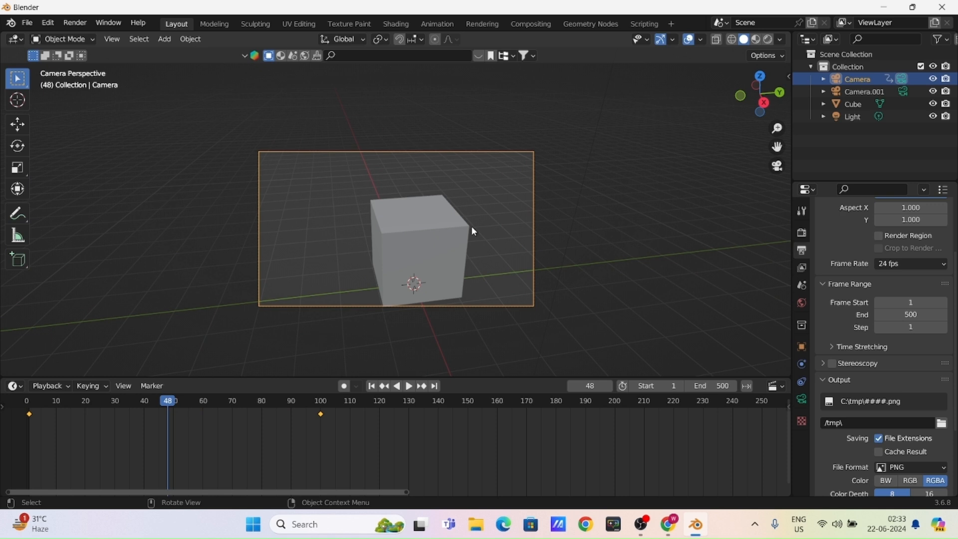
{"action": "left_click", "coordinate": [174, 404]}
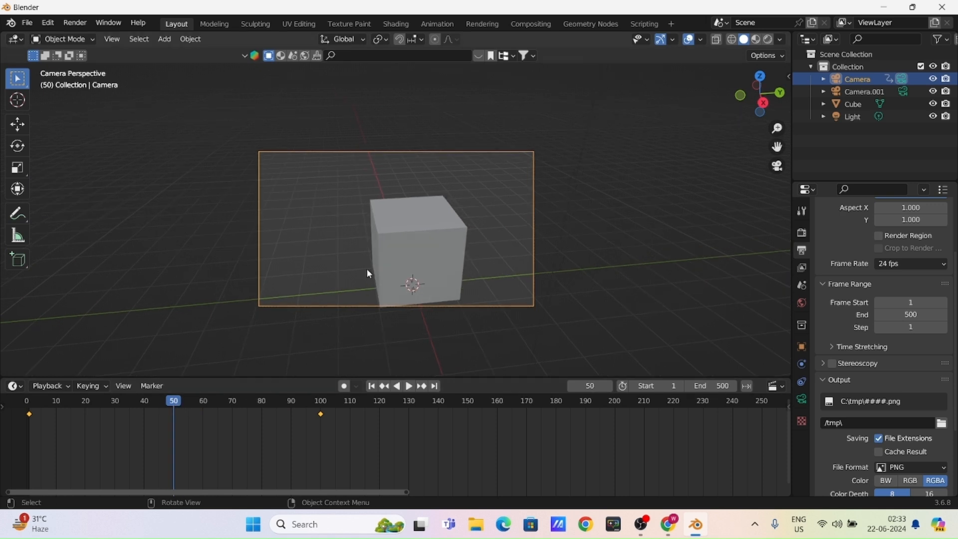
{"action": "key", "text": "g"}
{"action": "key", "text": "y"}
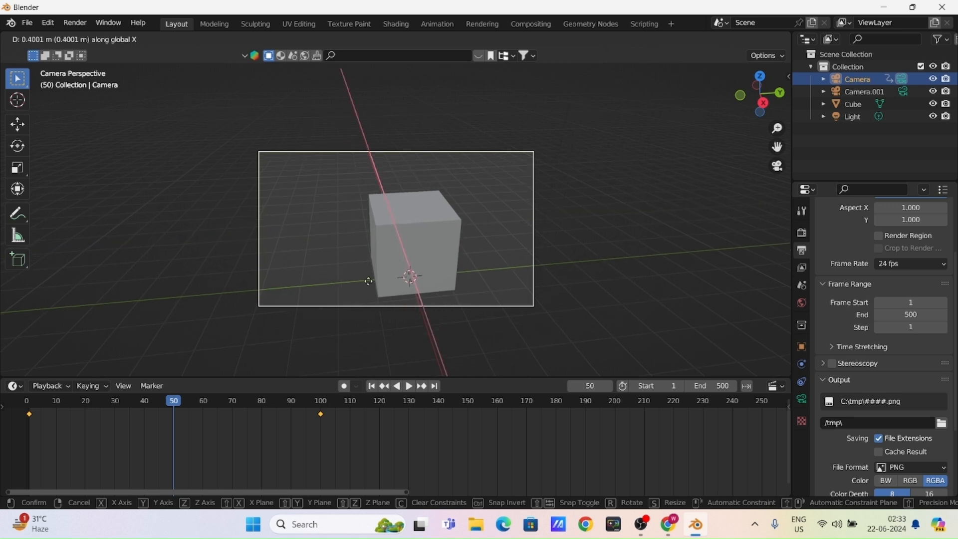
{"action": "left_click", "coordinate": [377, 313]}
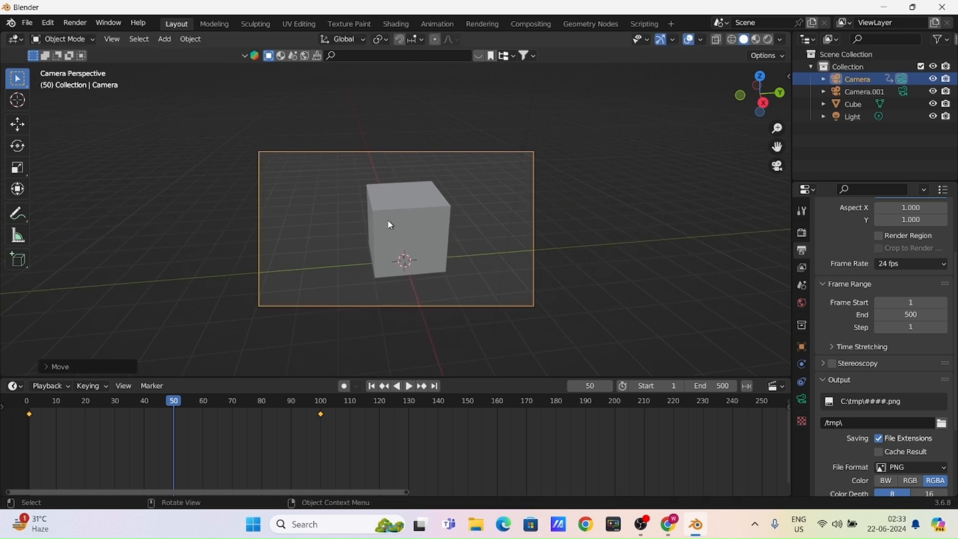
{"action": "key", "text": "i"}
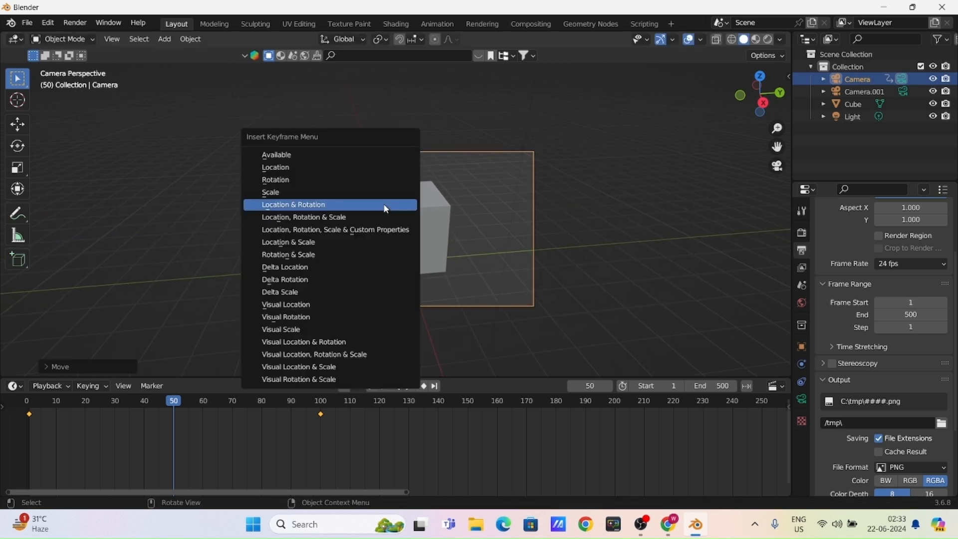
{"action": "left_click", "coordinate": [386, 208]}
- Go to frame 150, rotate the camera toward another side of the cube, and shift it along a global axis
{"action": "left_click_drag", "start_coordinate": [169, 409], "coordinate": [321, 415]}
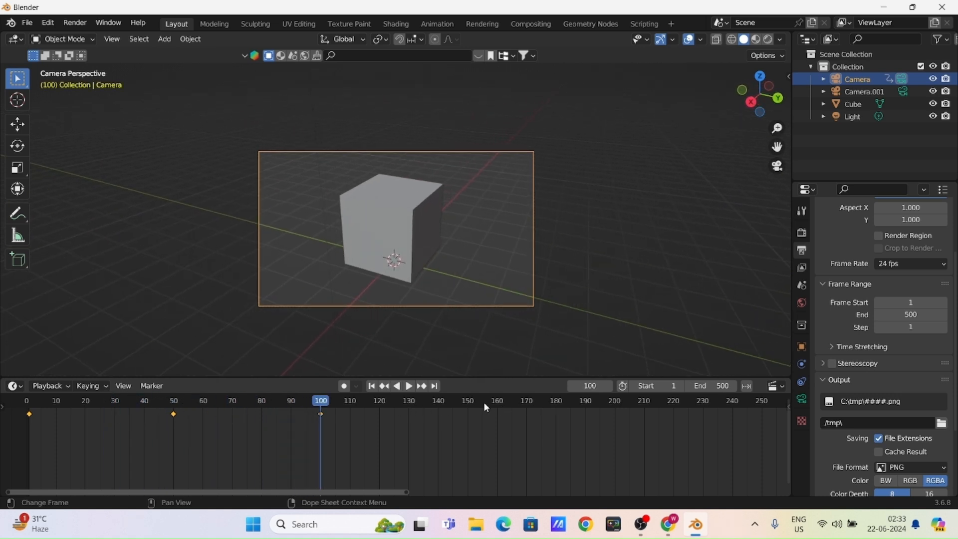
{"action": "left_click", "coordinate": [468, 402]}
{"action": "key", "text": "r"}
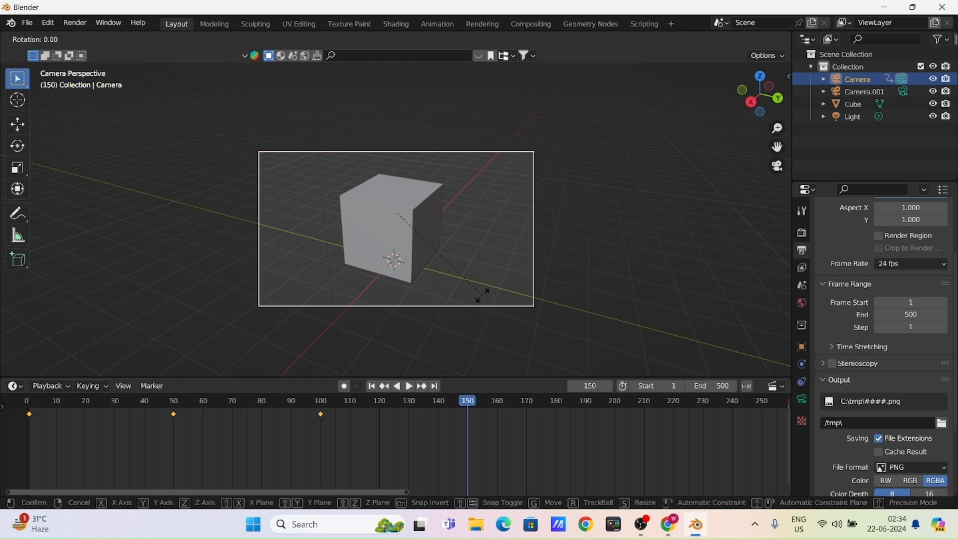
{"action": "left_click", "coordinate": [402, 299]}
{"action": "key", "text": "g"}
{"action": "key", "text": "y"}
{"action": "left_click", "coordinate": [400, 285]}
- Move the camera along global X and Y until the cube is centred in the camera frame
{"action": "key", "text": "g"}
{"action": "key", "text": "x"}
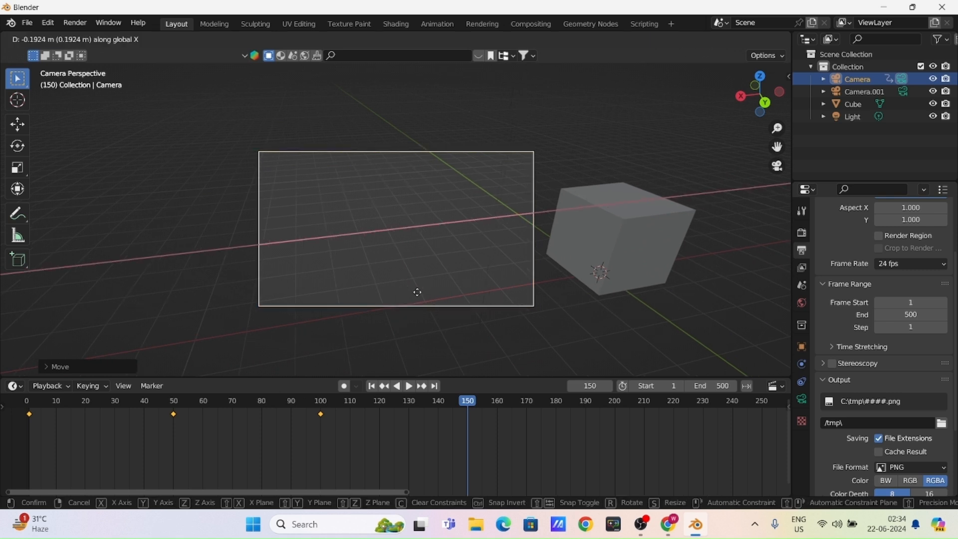
{"action": "key", "text": "Escape"}
{"action": "key", "text": "g"}
{"action": "key", "text": "y"}
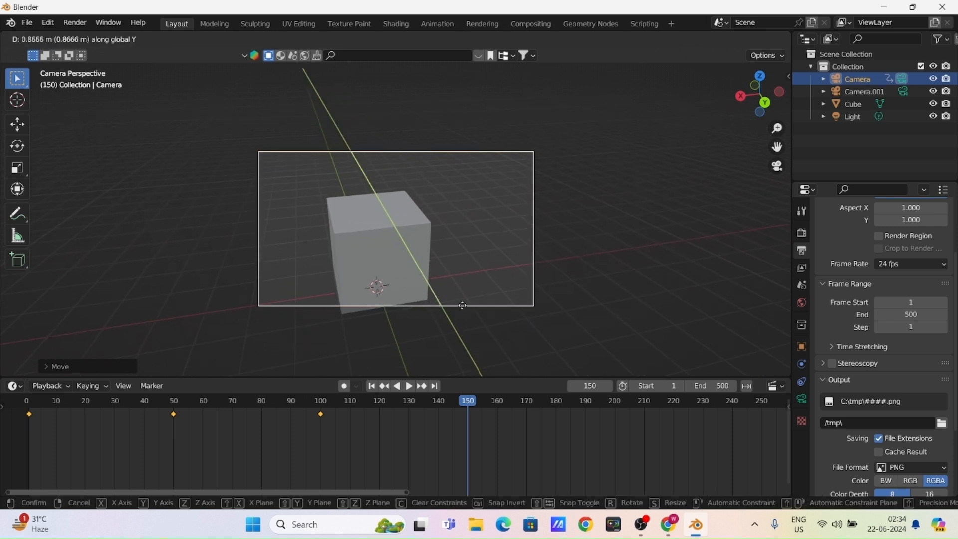
{"action": "left_click", "coordinate": [472, 361]}
{"action": "key", "text": "g"}
{"action": "key", "text": "x"}
{"action": "left_click", "coordinate": [444, 310]}
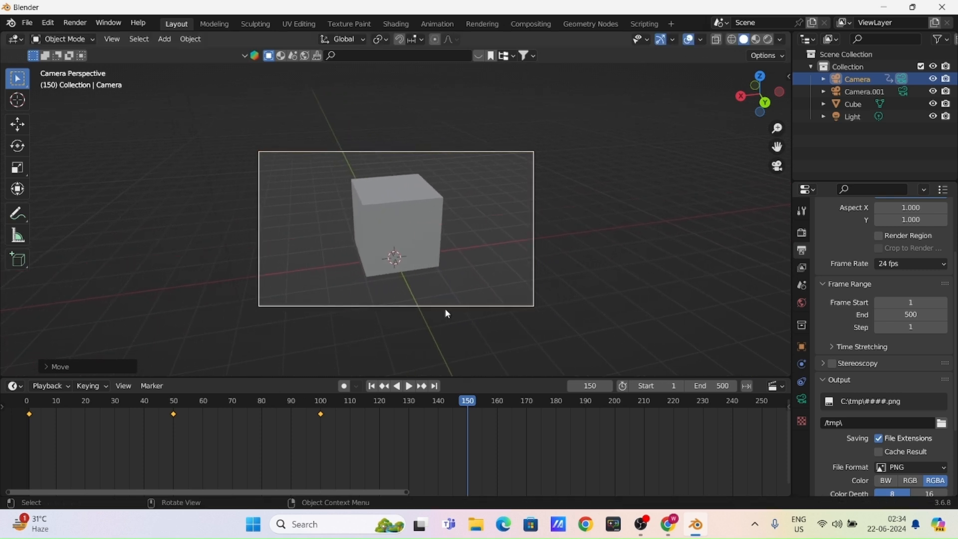
- Insert a Location & Rotation keyframe for the camera at frame 150 and scrub back to frame 8
{"action": "key", "text": "i"}
{"action": "left_click", "coordinate": [496, 229]}
{"action": "left_click_drag", "start_coordinate": [467, 404], "coordinate": [52, 402]}
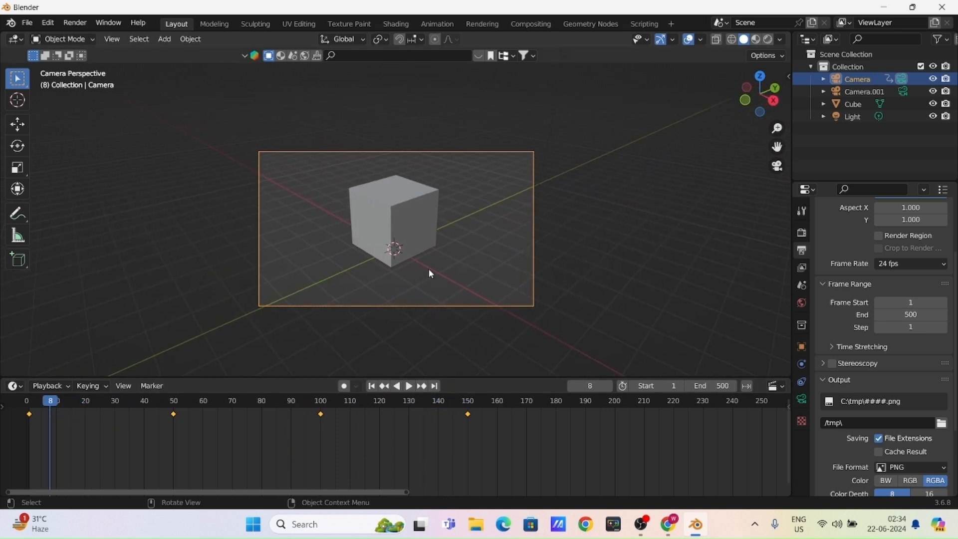
- Deselect the camera, inspect its lens properties and the scene from outside the camera view, and reselect it in camera view
{"action": "left_click", "coordinate": [595, 269]}
{"action": "middle_click_drag", "start_coordinate": [547, 269], "coordinate": [359, 304]}
{"action": "left_click", "coordinate": [802, 398]}
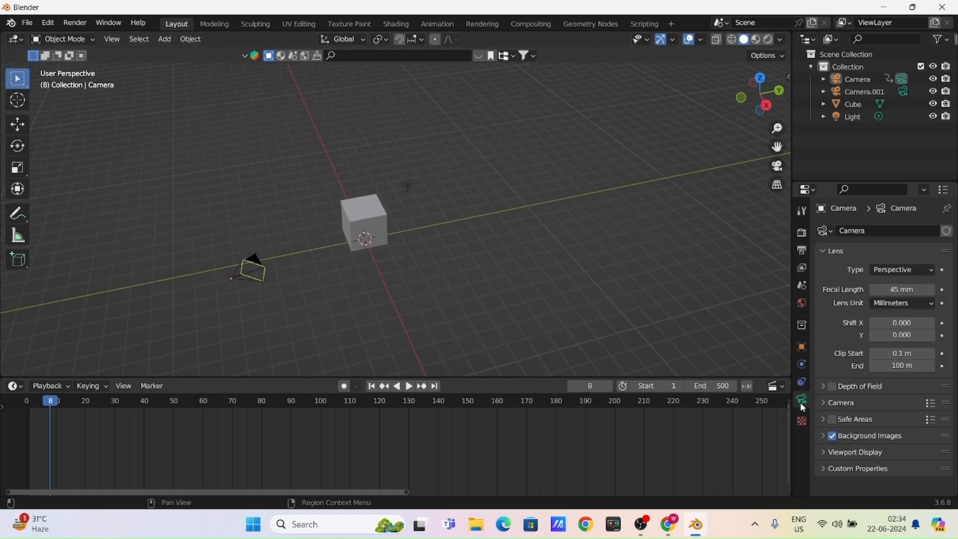
{"action": "middle_click_drag", "start_coordinate": [389, 317], "coordinate": [400, 300], "text": "shift"}
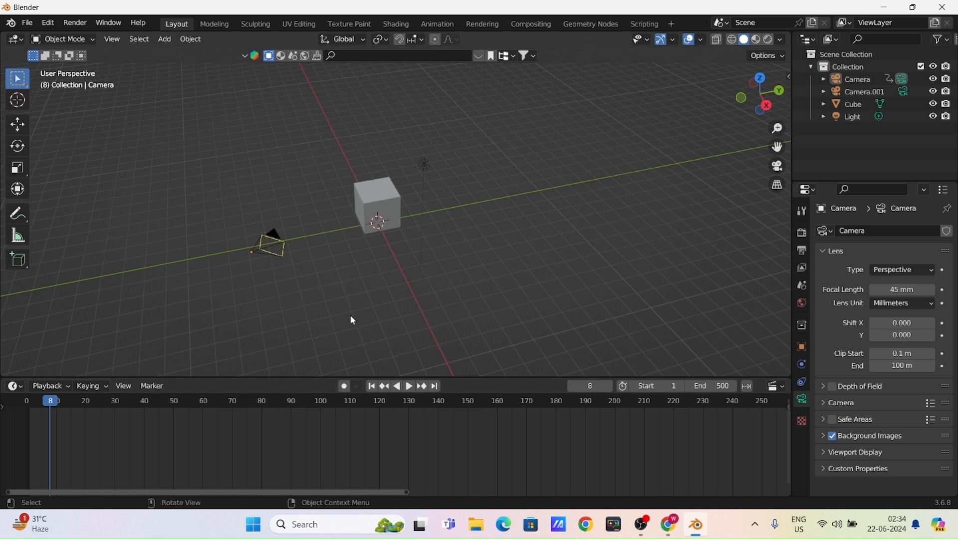
{"action": "middle_click_drag", "start_coordinate": [302, 272], "coordinate": [351, 320]}
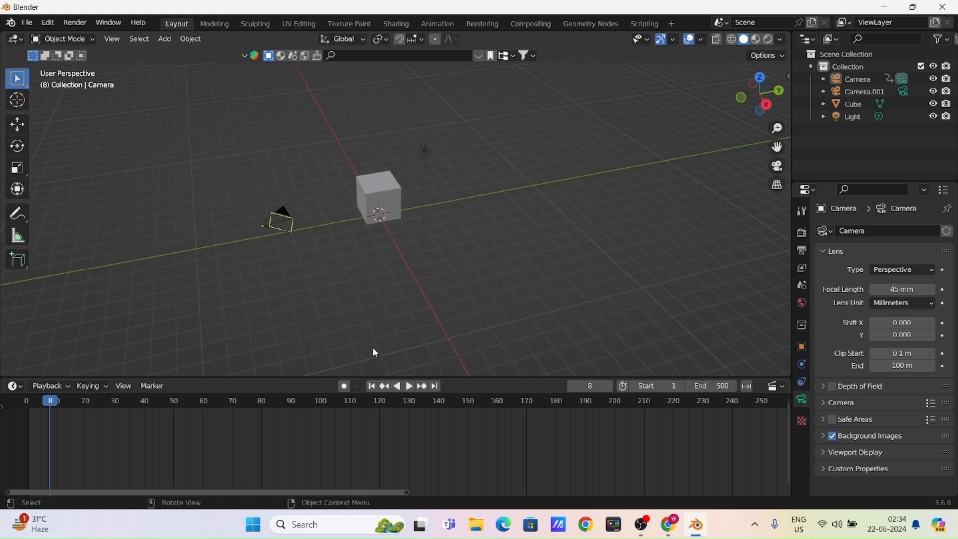
{"action": "key", "text": "KP_0"}
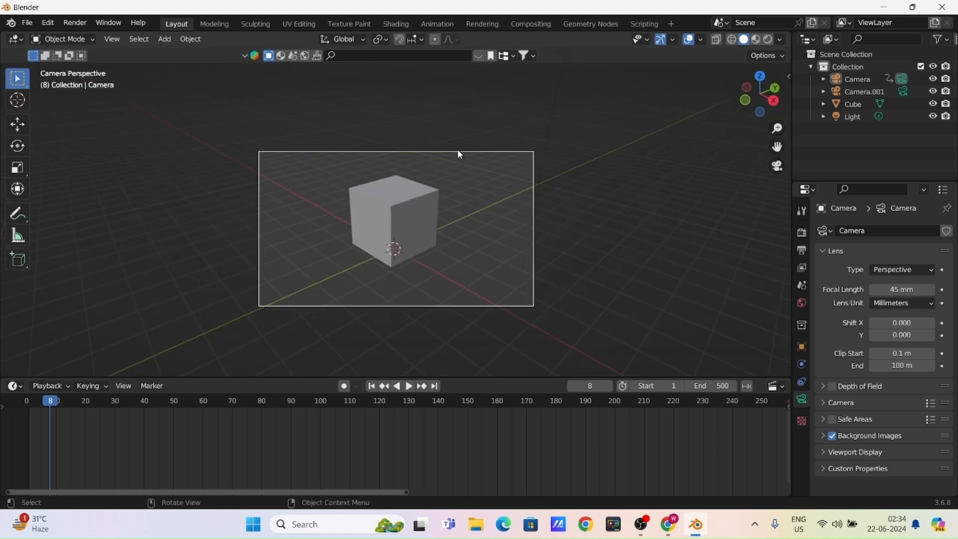
{"action": "left_click", "coordinate": [458, 152]}
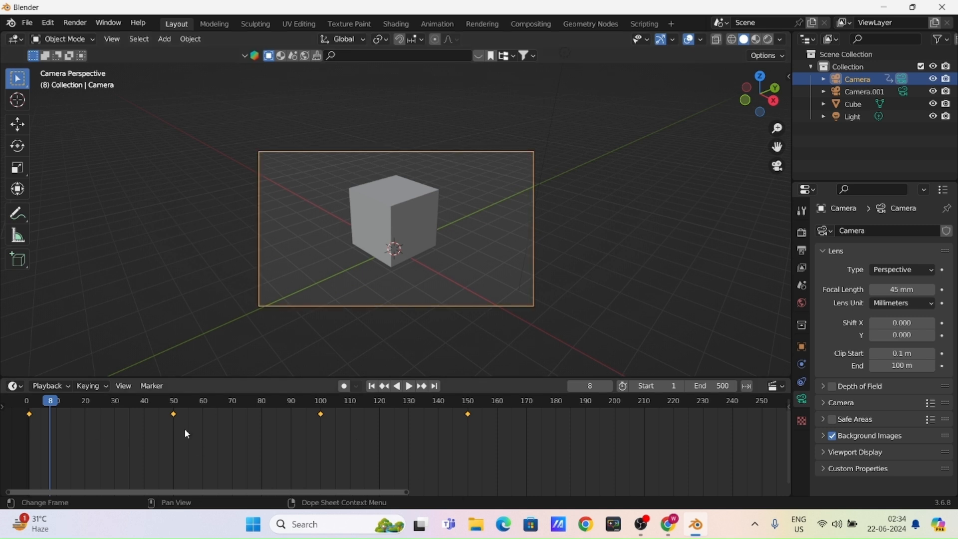
- Compare the timeline with the camera deselected and selected from a free view, and return to a zoomed-out camera view
{"action": "key", "text": "KP_0"}
{"action": "left_click", "coordinate": [469, 217]}
{"action": "middle_click_drag", "start_coordinate": [432, 303], "coordinate": [329, 274]}
{"action": "middle_click_drag", "start_coordinate": [265, 426], "coordinate": [290, 424]}
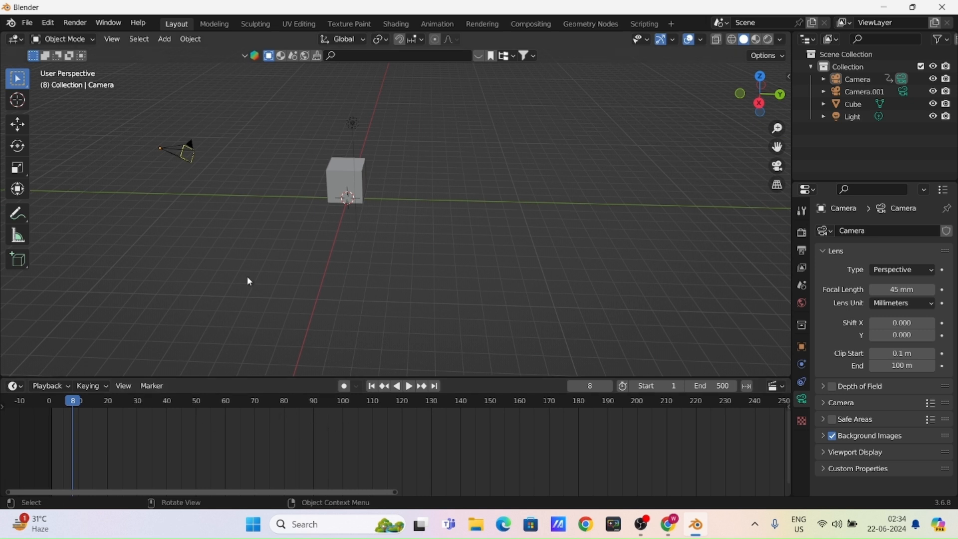
{"action": "left_click", "coordinate": [186, 145]}
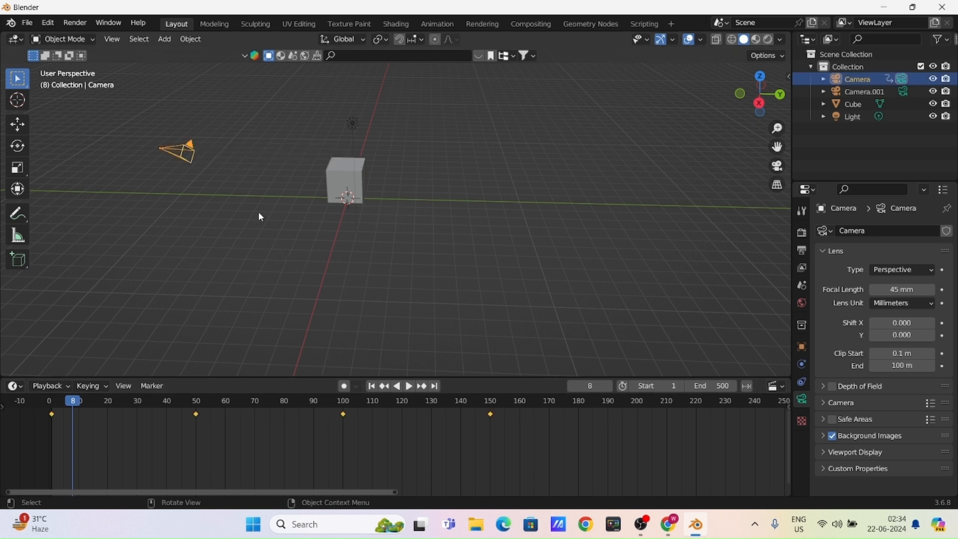
{"action": "key", "text": "KP_0"}
{"action": "left_click", "coordinate": [406, 302]}
{"action": "scroll", "coordinate": [546, 276], "scroll_direction": "down", "scroll_amount": 2}
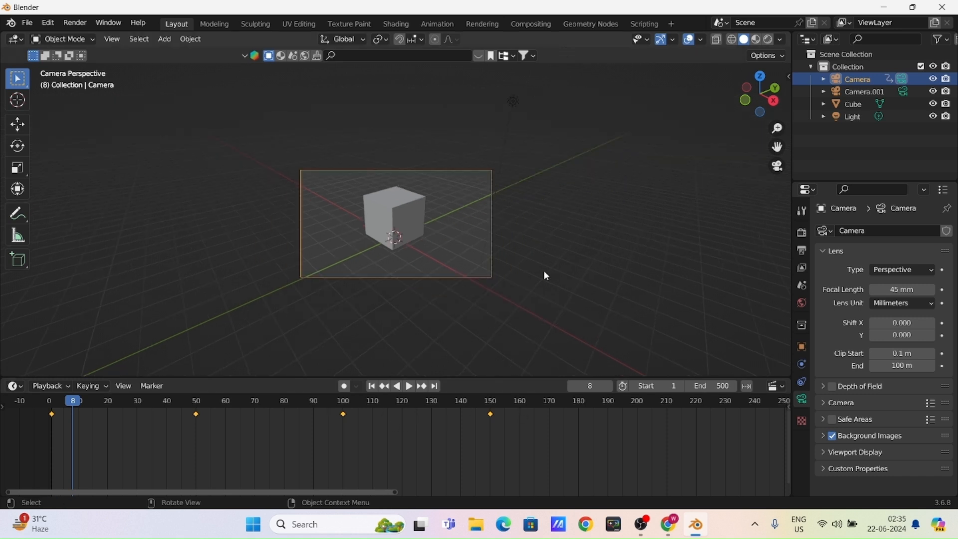
- Scrub the camera animation through to frame 150 and set the scene's end frame to 150
{"action": "left_click_drag", "start_coordinate": [55, 405], "coordinate": [459, 412]}
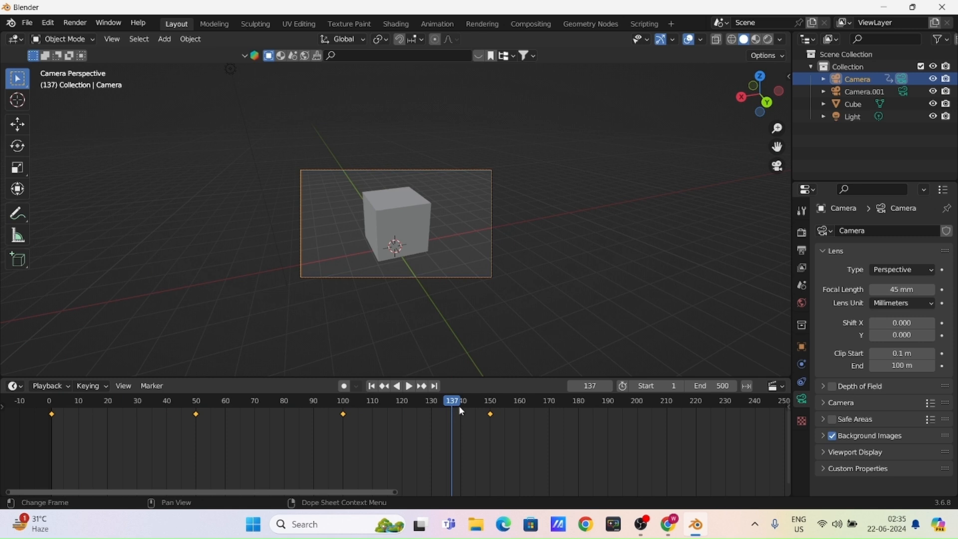
{"action": "left_click", "coordinate": [74, 23]}
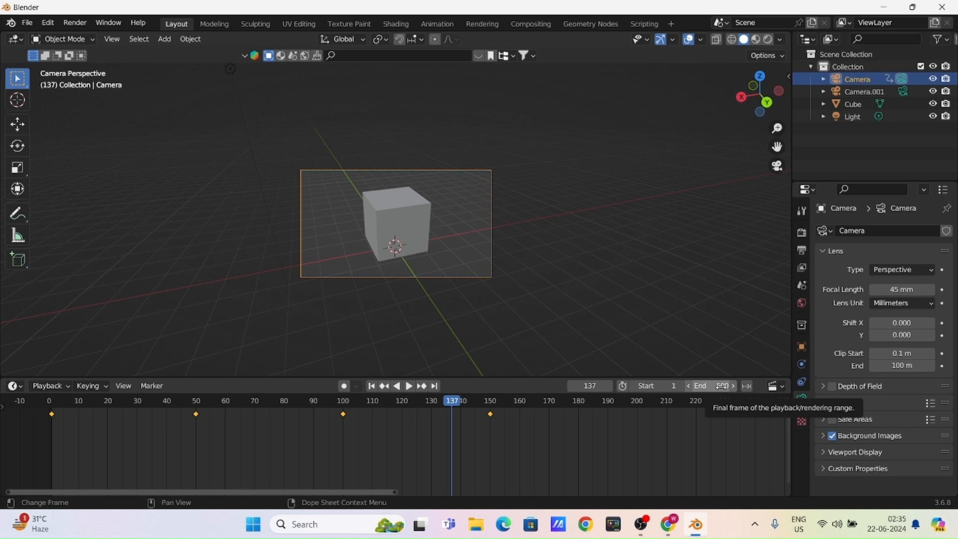
{"action": "left_click_drag", "start_coordinate": [455, 411], "coordinate": [490, 414]}
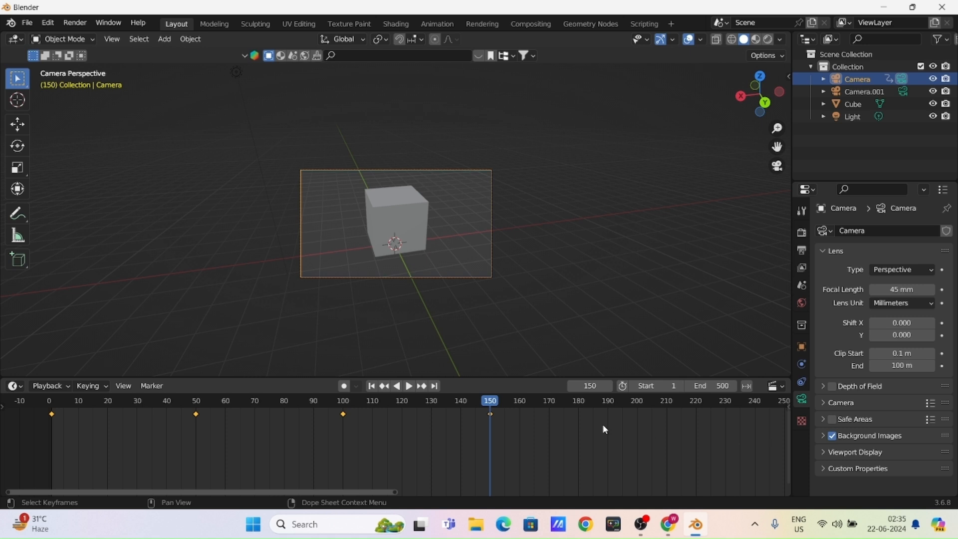
{"action": "left_click", "coordinate": [491, 265]}
{"action": "left_click", "coordinate": [708, 386]}
{"action": "type", "text": "15"}
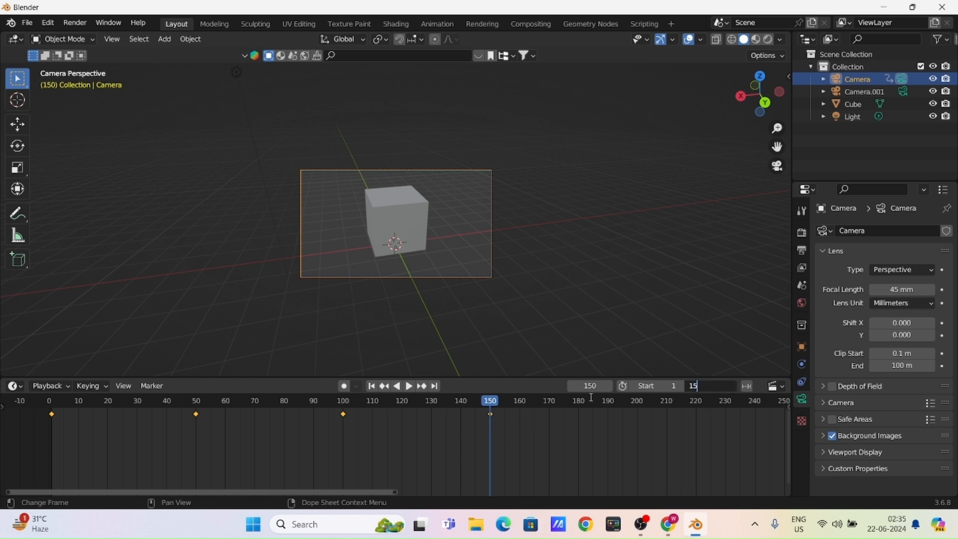
{"action": "type", "text": "0"}
{"action": "key", "text": "Return"}
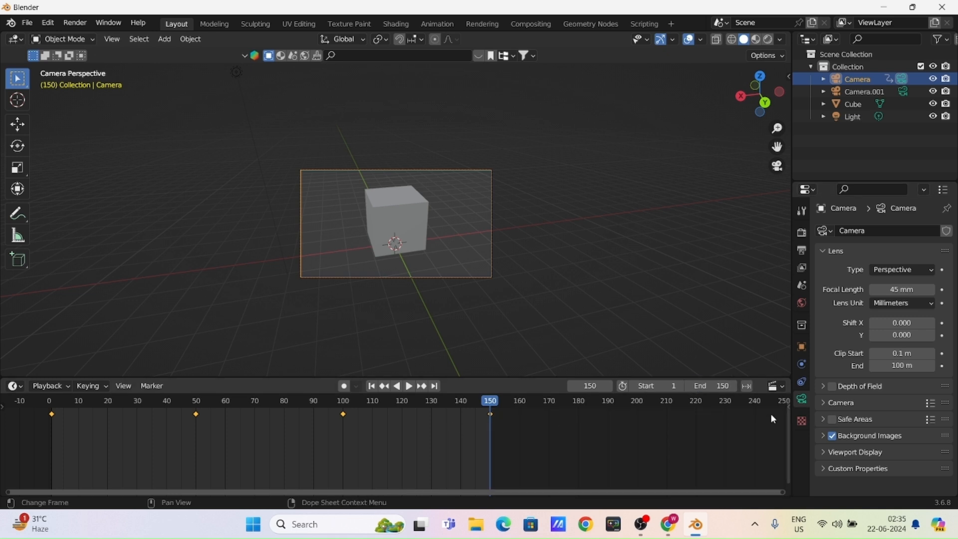
- Set the output resolution to 1920 by 1080 px
{"action": "left_click", "coordinate": [801, 252]}
{"action": "left_click", "coordinate": [912, 248]}
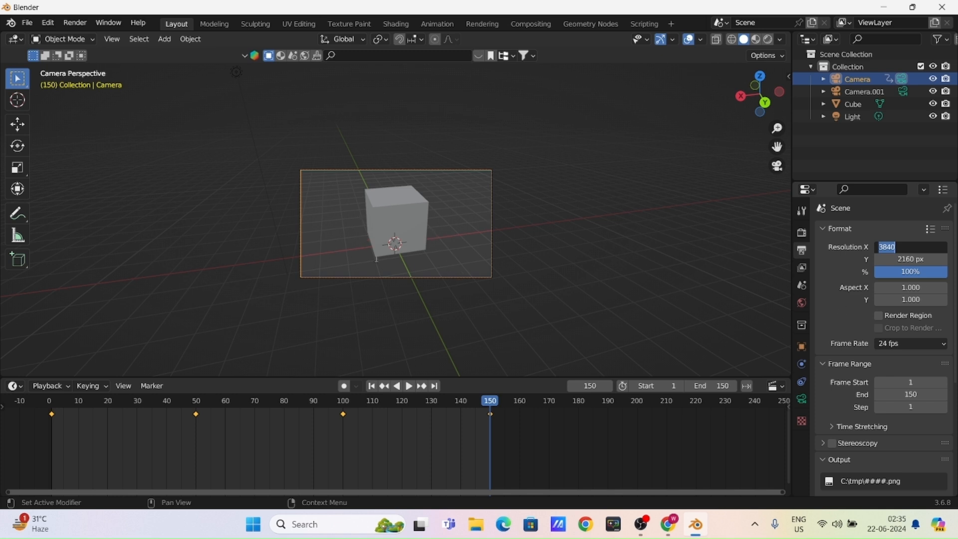
{"action": "type", "text": "1920"}
{"action": "key", "text": "Return"}
{"action": "left_click", "coordinate": [905, 259]}
{"action": "type", "text": "1"}
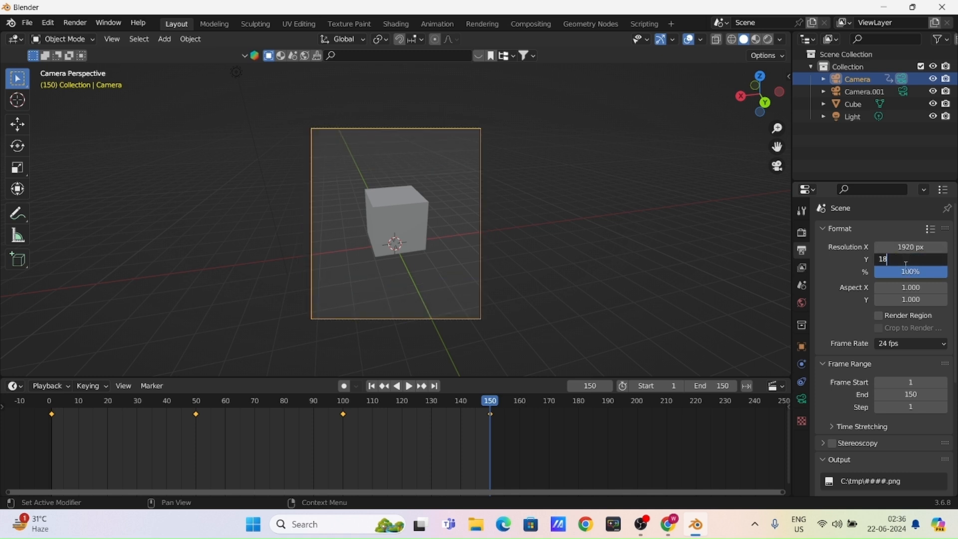
{"action": "type", "text": "080"}
{"action": "key", "text": "Return"}
- Move to frame 100 and, outside the camera view, select the light to inspect its placement around the cube
{"action": "middle_click_drag", "start_coordinate": [455, 256], "coordinate": [448, 241]}
{"action": "left_click_drag", "start_coordinate": [489, 401], "coordinate": [343, 402]}
{"action": "scroll", "coordinate": [477, 298], "scroll_direction": "down", "scroll_amount": 4}
{"action": "middle_click_drag", "start_coordinate": [448, 265], "coordinate": [411, 263]}
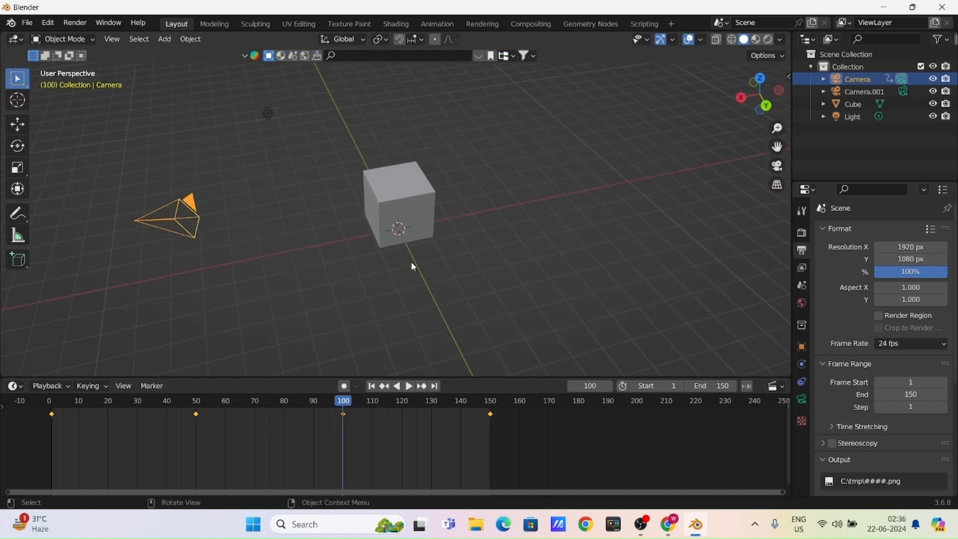
{"action": "middle_click_drag", "start_coordinate": [370, 229], "coordinate": [364, 299]}
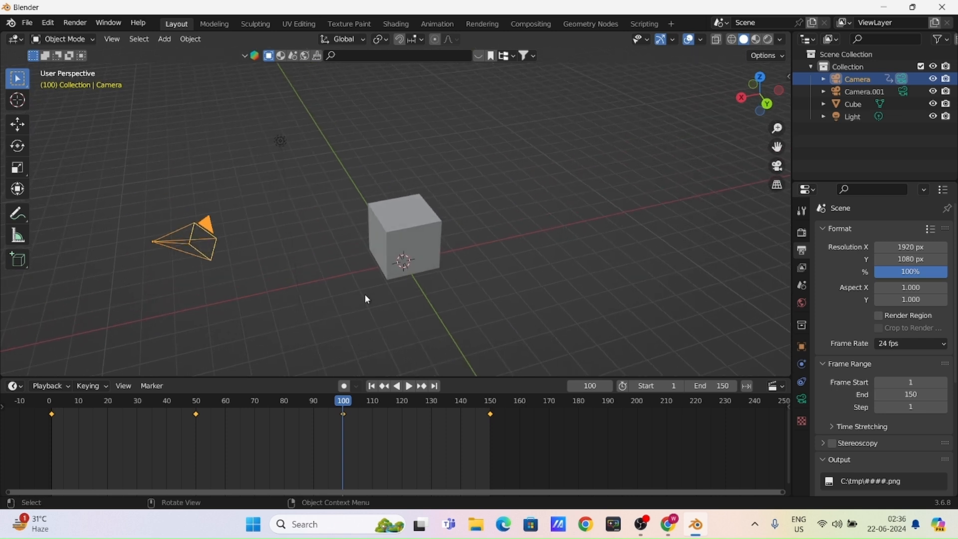
{"action": "middle_click_drag", "start_coordinate": [292, 218], "coordinate": [260, 169]}
{"action": "left_click", "coordinate": [273, 159]}
{"action": "middle_click_drag", "start_coordinate": [285, 213], "coordinate": [381, 239]}
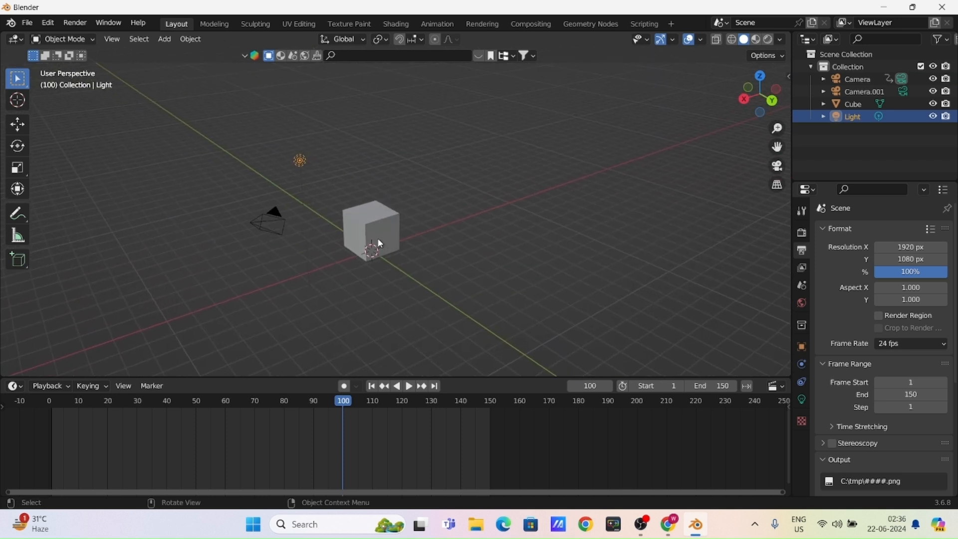
- Return to camera view, select the camera, and render frame 100 as a still image
{"action": "key", "text": "KP_0"}
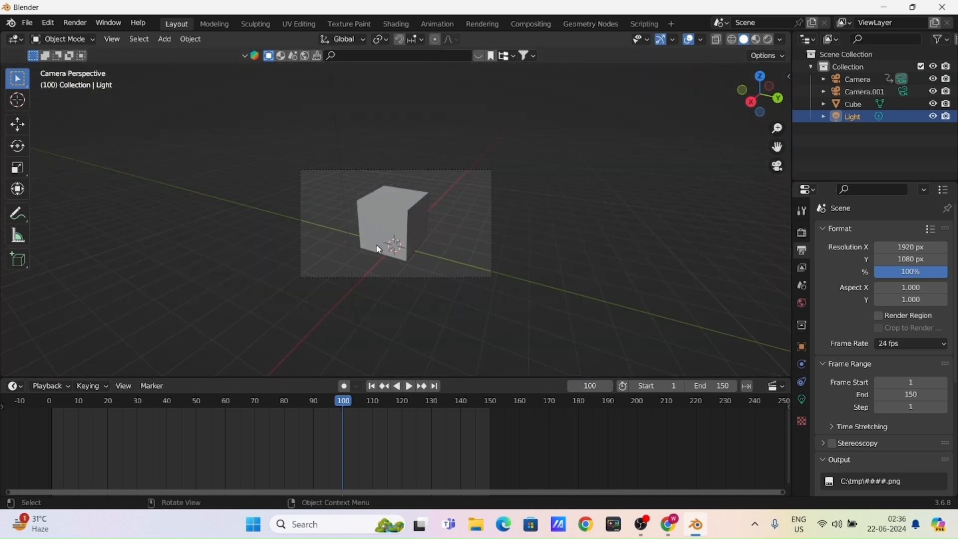
{"action": "left_click", "coordinate": [427, 171]}
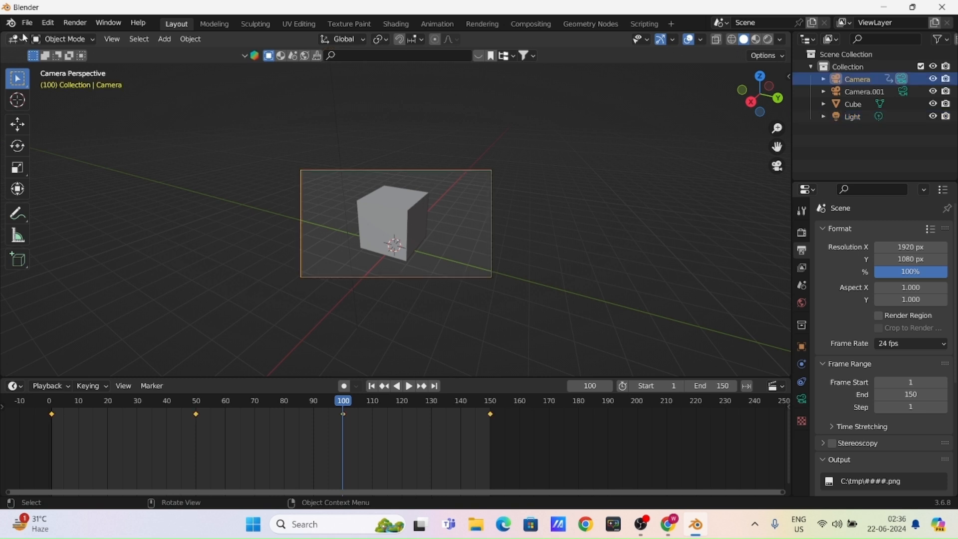
{"action": "left_click", "coordinate": [62, 29]}
{"action": "left_click", "coordinate": [82, 38]}
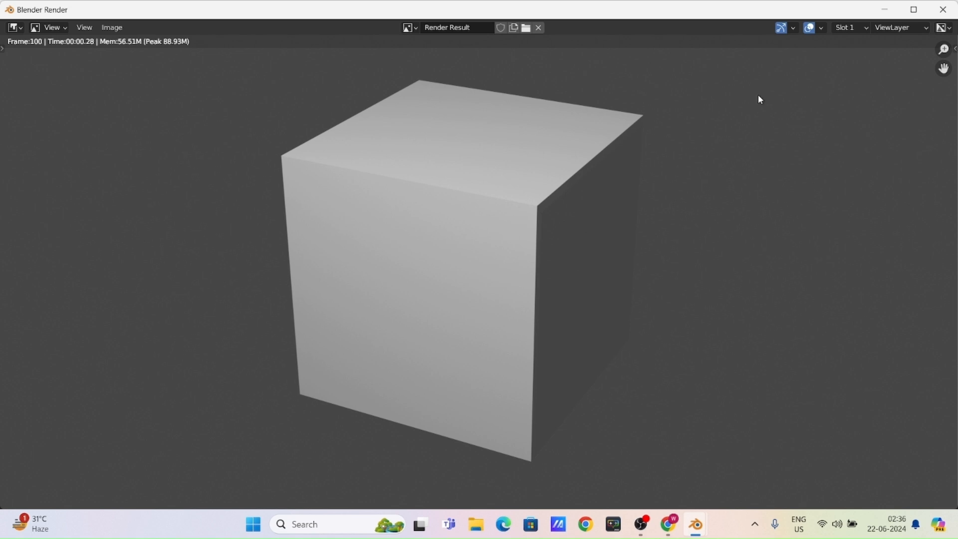
- Leave the render result and set the output file format to FFmpeg Video
{"action": "left_click", "coordinate": [931, 9]}
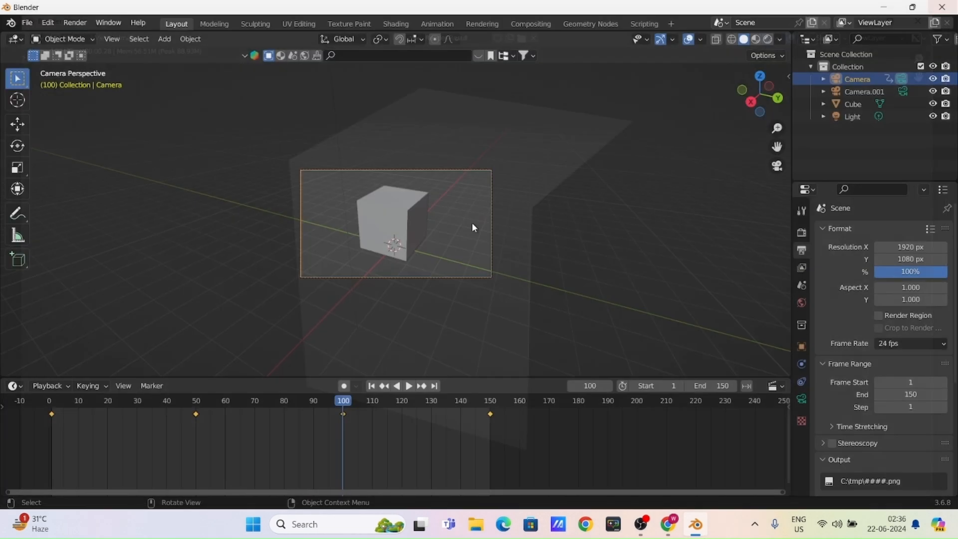
{"action": "scroll", "coordinate": [406, 248], "scroll_direction": "down", "scroll_amount": 1}
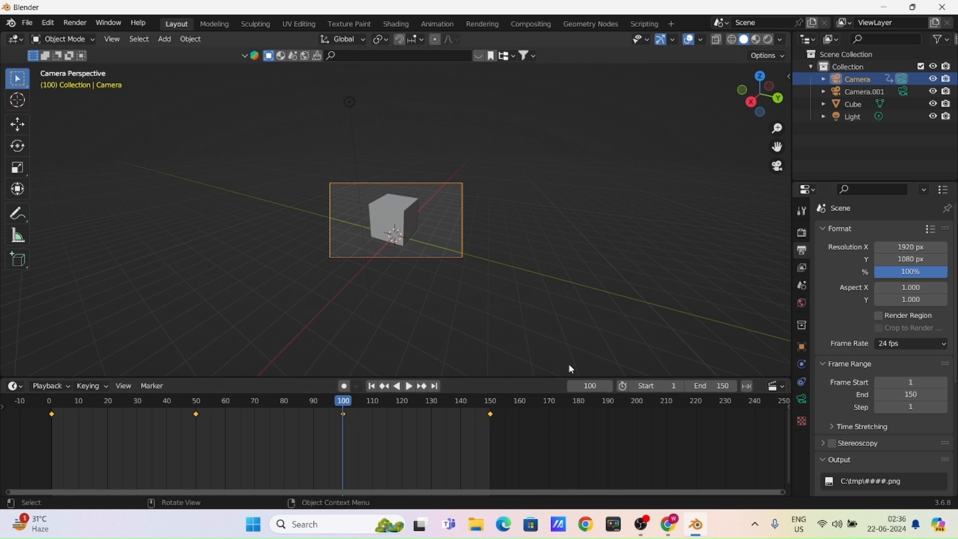
{"action": "middle_click_drag", "start_coordinate": [501, 335], "coordinate": [453, 331]}
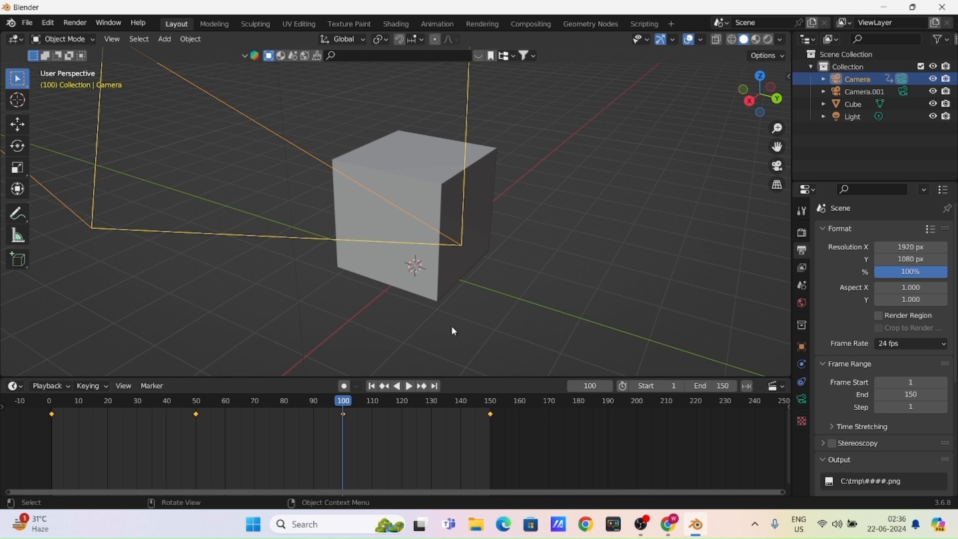
{"action": "scroll", "coordinate": [867, 383], "scroll_direction": "down", "scroll_amount": 8}
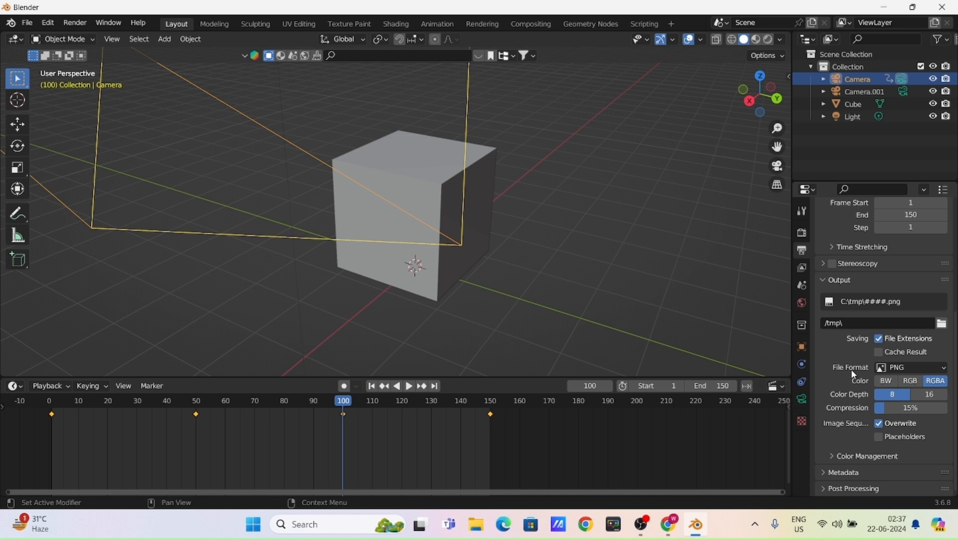
{"action": "left_click", "coordinate": [912, 369]}
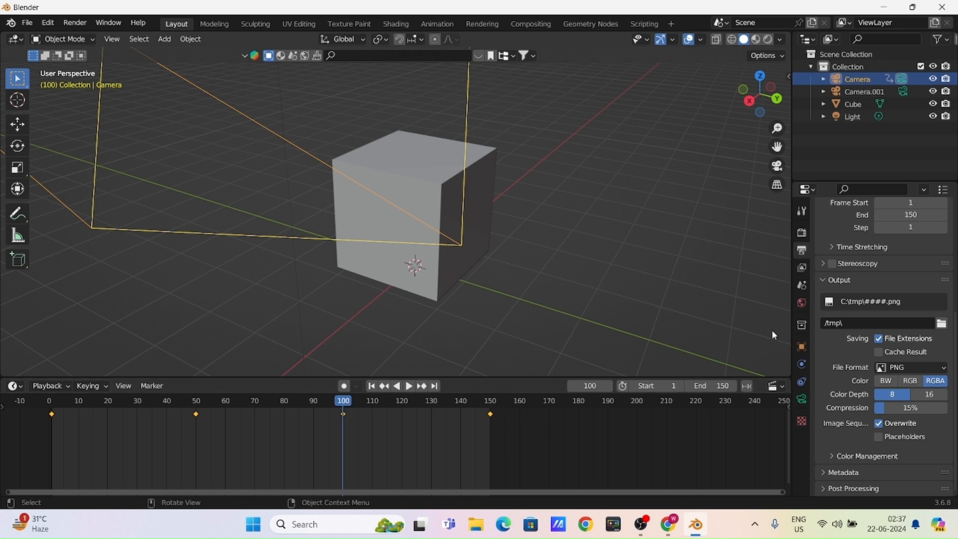
{"action": "left_click", "coordinate": [923, 367]}
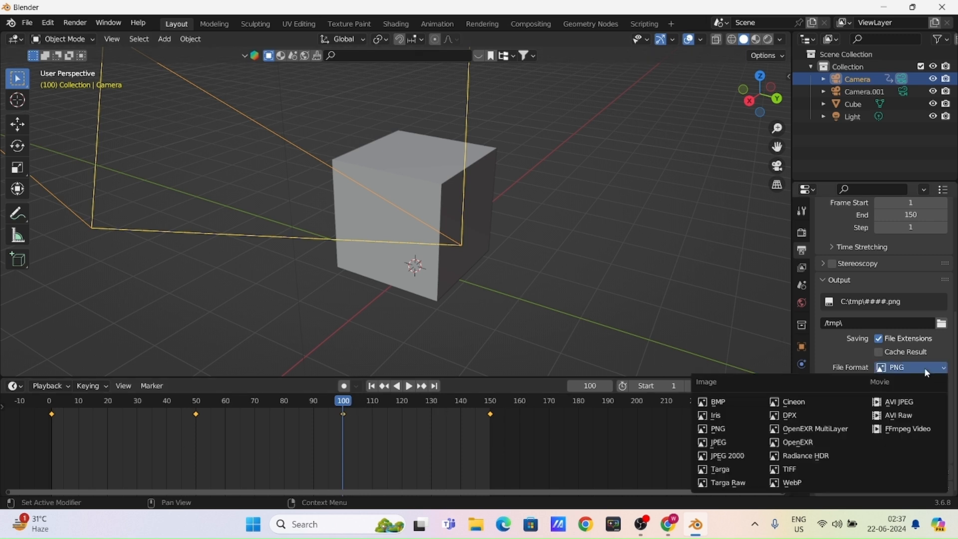
{"action": "left_click", "coordinate": [916, 432]}
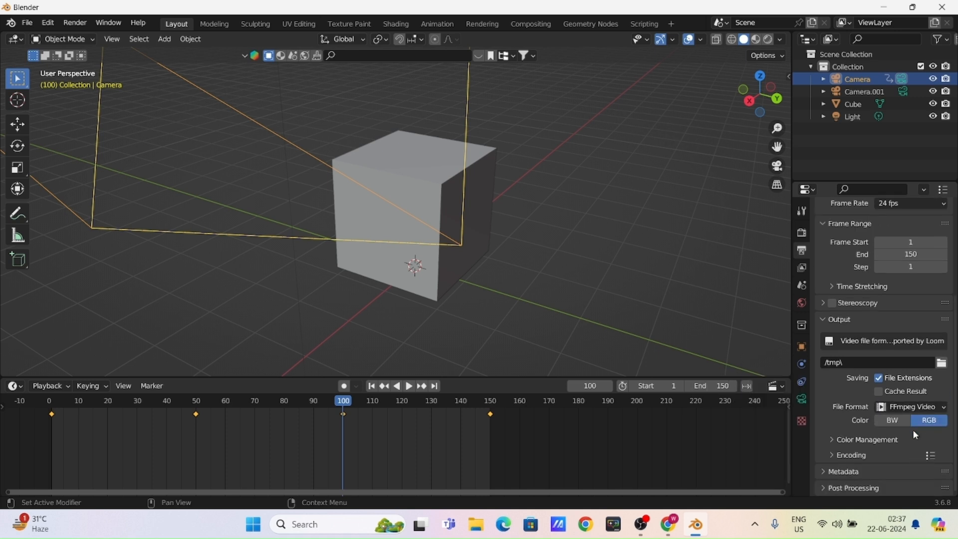
- Set the video encoding container to MPEG-4 and the output quality to High Quality
{"action": "left_click", "coordinate": [833, 456]}
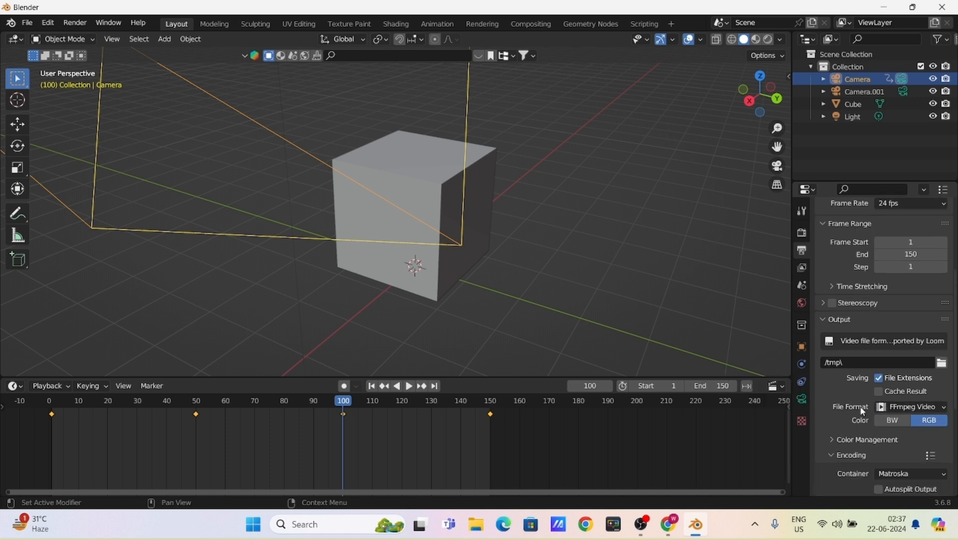
{"action": "scroll", "coordinate": [860, 406], "scroll_direction": "down", "scroll_amount": 5}
{"action": "left_click", "coordinate": [902, 374]}
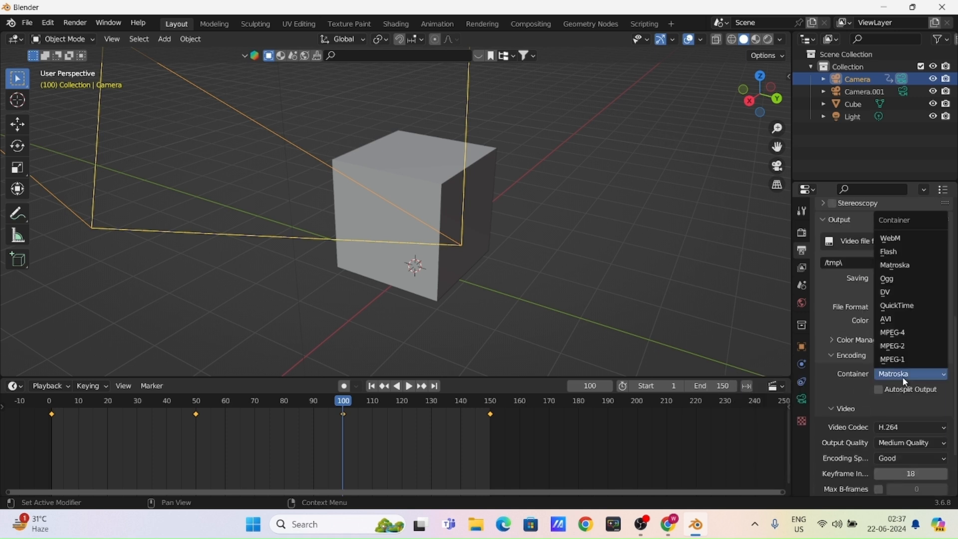
{"action": "left_click", "coordinate": [909, 333]}
{"action": "scroll", "coordinate": [853, 400], "scroll_direction": "down", "scroll_amount": 3}
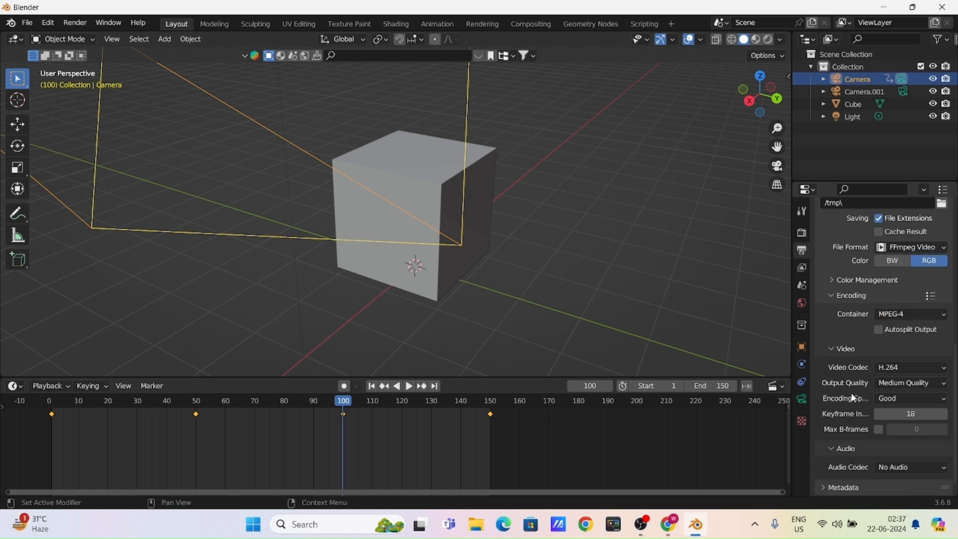
{"action": "left_click", "coordinate": [888, 385]}
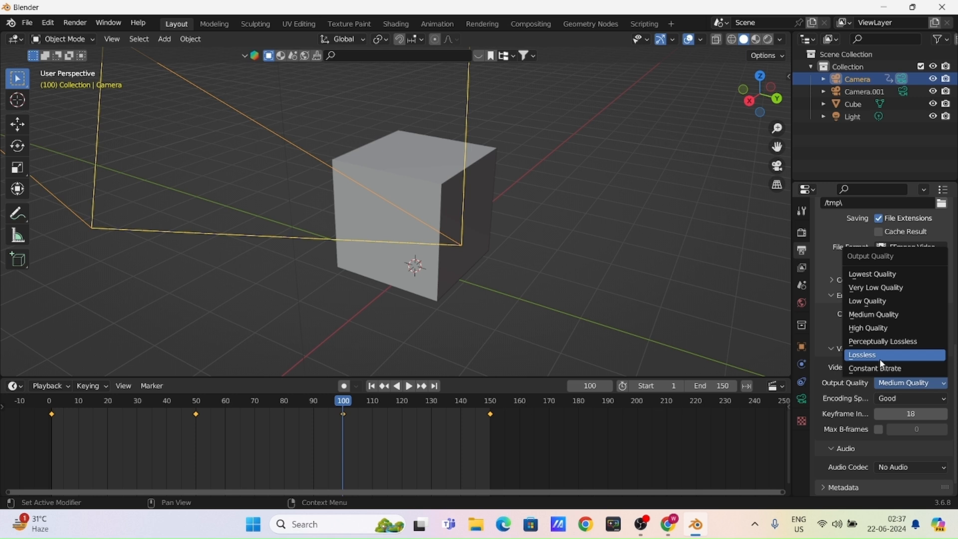
{"action": "left_click", "coordinate": [896, 329]}
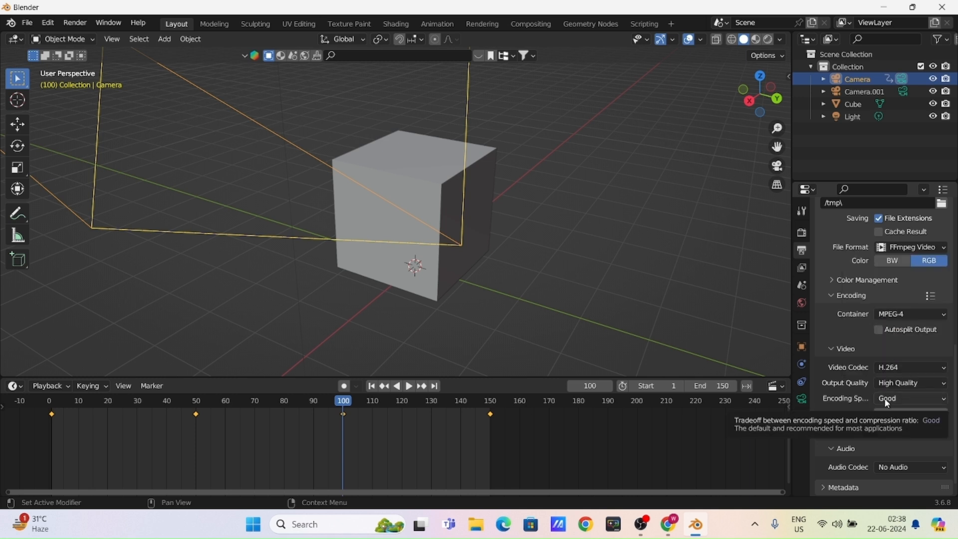
- Review the available audio codecs for the video output, keeping No Audio
{"action": "scroll", "coordinate": [849, 443], "scroll_direction": "down", "scroll_amount": 1}
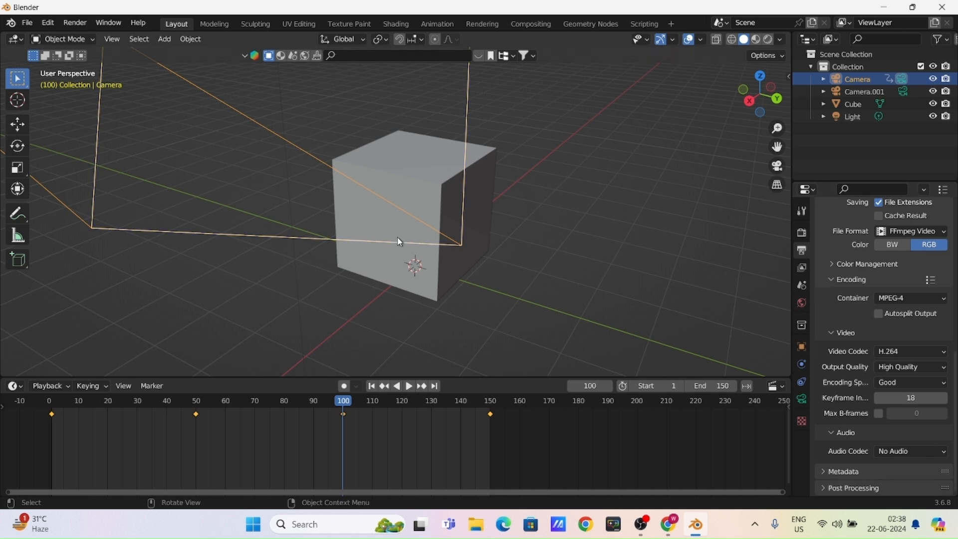
{"action": "scroll", "coordinate": [463, 274], "scroll_direction": "down", "scroll_amount": 3}
{"action": "middle_click_drag", "start_coordinate": [398, 227], "coordinate": [400, 236]}
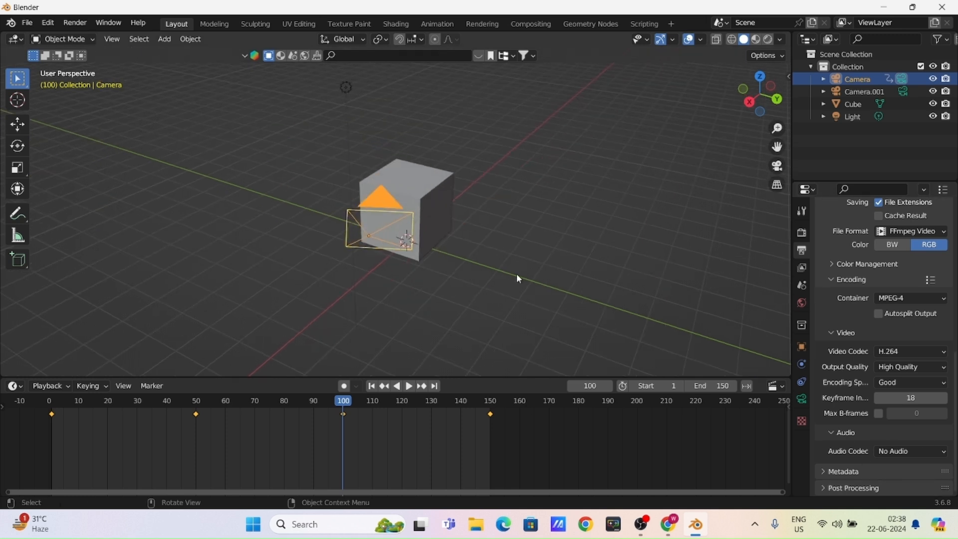
{"action": "left_click", "coordinate": [906, 455]}
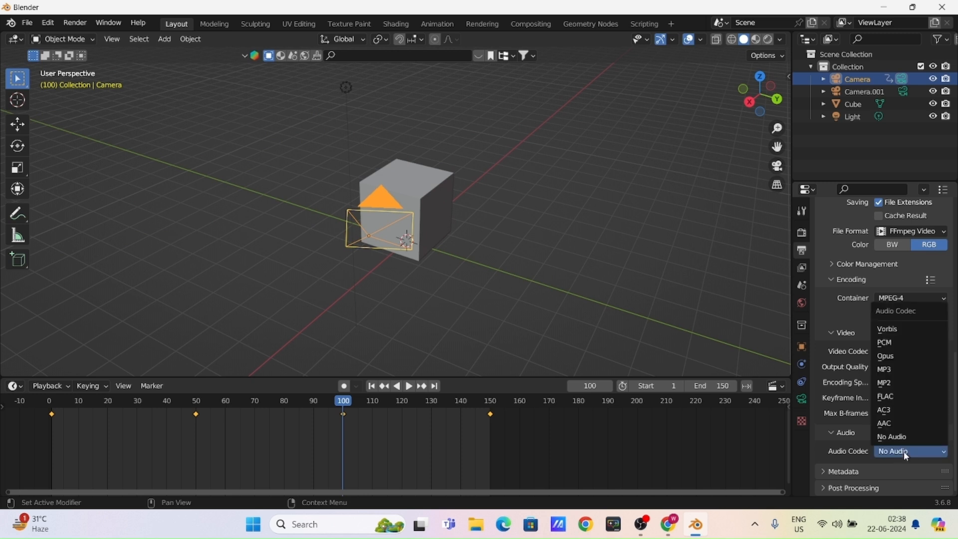
{"action": "left_click", "coordinate": [904, 454]}
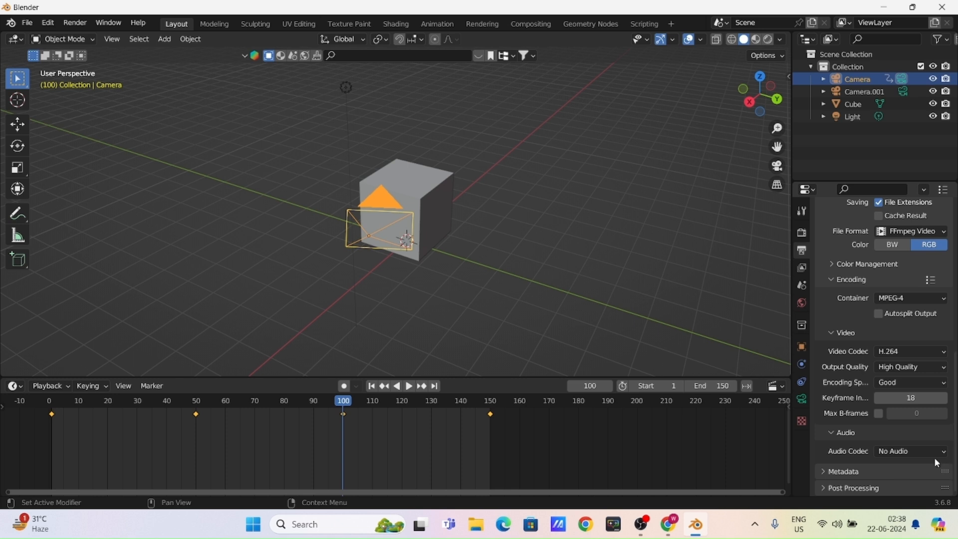
- Switch the render engine to Cycles and set it back to Eevee
{"action": "scroll", "coordinate": [895, 395], "scroll_direction": "up", "scroll_amount": 3}
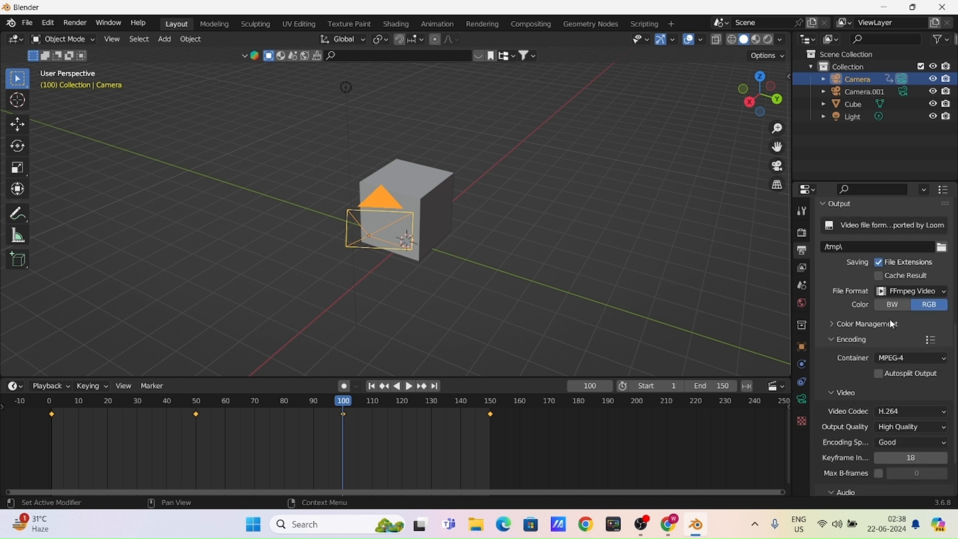
{"action": "scroll", "coordinate": [892, 336], "scroll_direction": "up", "scroll_amount": 2}
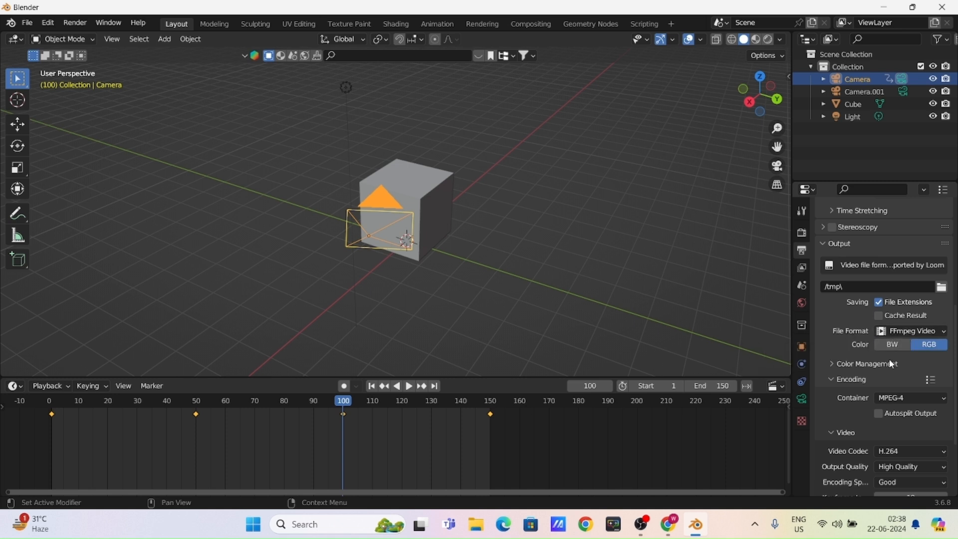
{"action": "scroll", "coordinate": [888, 358], "scroll_direction": "up", "scroll_amount": 2}
{"action": "scroll", "coordinate": [887, 358], "scroll_direction": "up", "scroll_amount": 4}
{"action": "scroll", "coordinate": [933, 236], "scroll_direction": "up", "scroll_amount": 1, "text": "ctrl"}
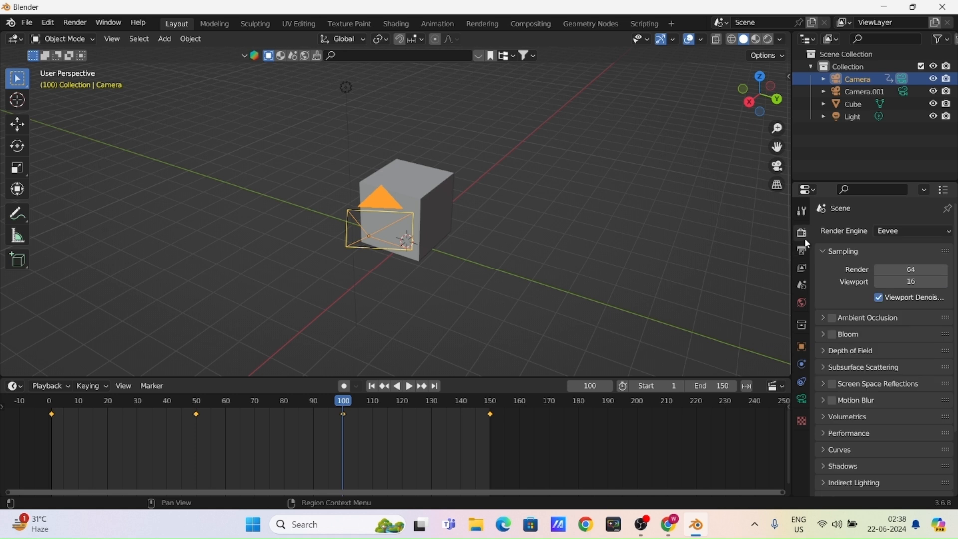
{"action": "left_click", "coordinate": [914, 230]}
{"action": "left_click", "coordinate": [908, 269]}
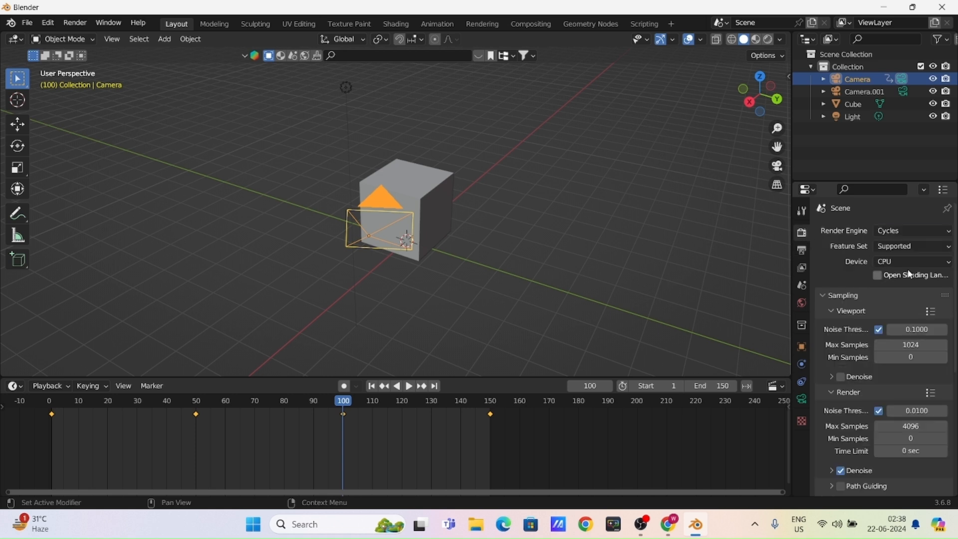
{"action": "left_click", "coordinate": [896, 234]}
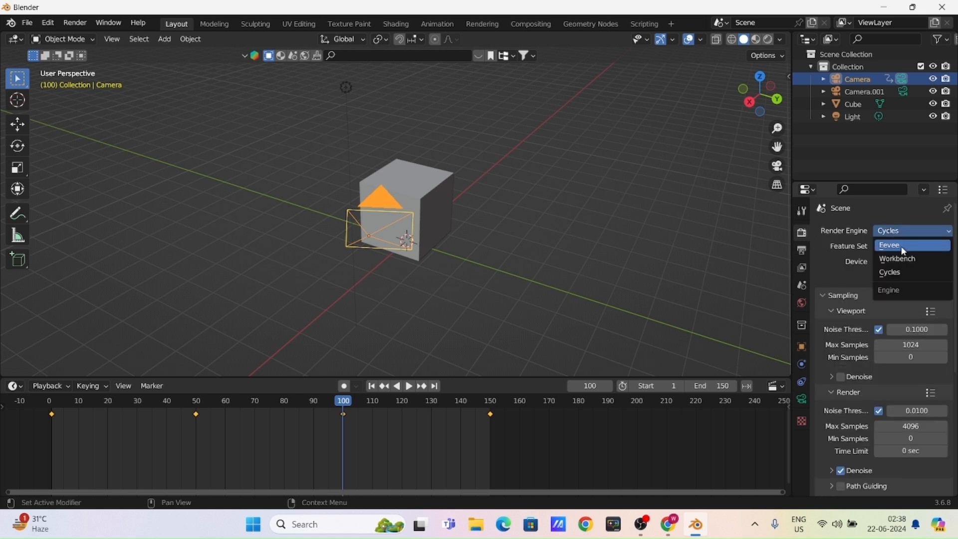
{"action": "left_click", "coordinate": [900, 246]}
- Render the full camera animation with the current output settings
{"action": "middle_click_drag", "start_coordinate": [439, 252], "coordinate": [477, 274], "text": "shift"}
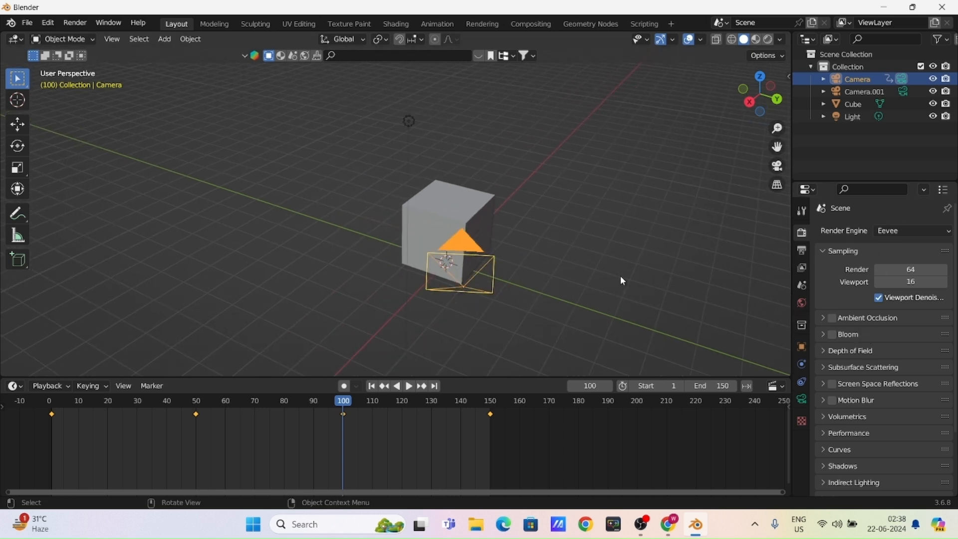
{"action": "middle_click_drag", "start_coordinate": [527, 265], "coordinate": [514, 263]}
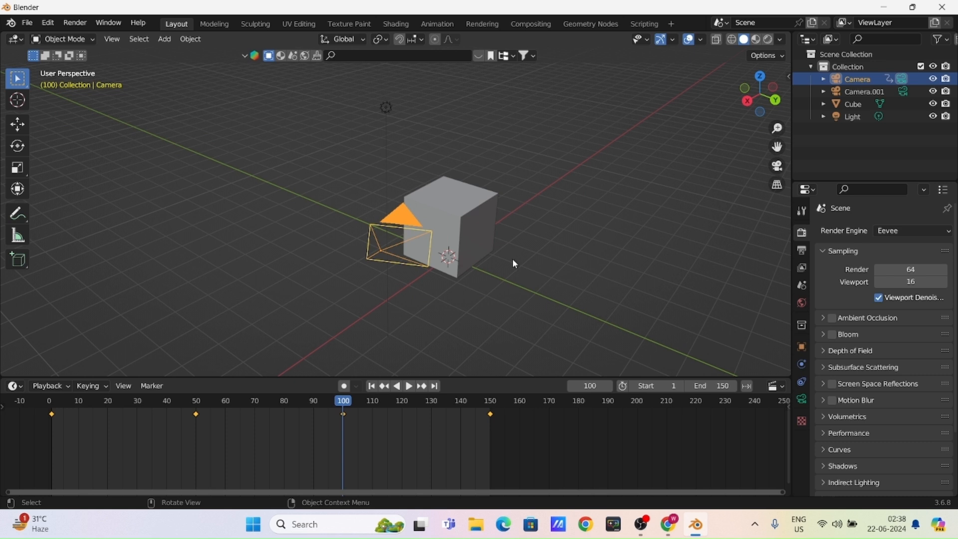
{"action": "left_click", "coordinate": [75, 22]}
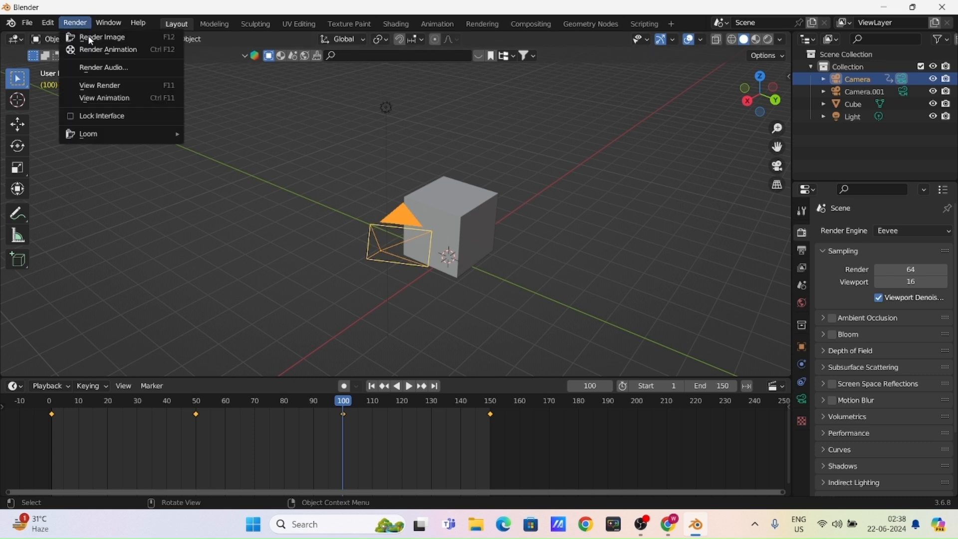
{"action": "left_click", "coordinate": [117, 49]}
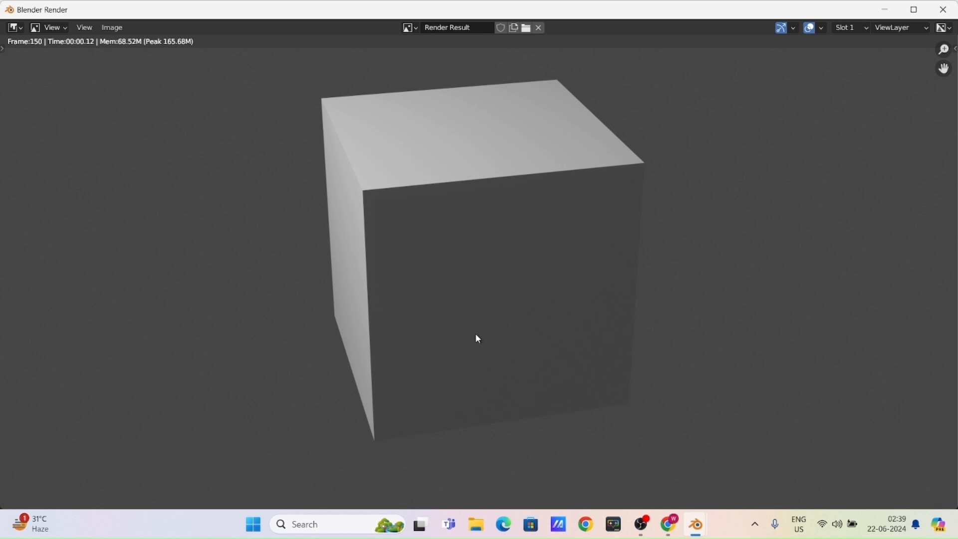
- Inspect the final rendered frame and the image saving options, and put the render window away
{"action": "scroll", "coordinate": [476, 288], "scroll_direction": "down", "scroll_amount": 1}
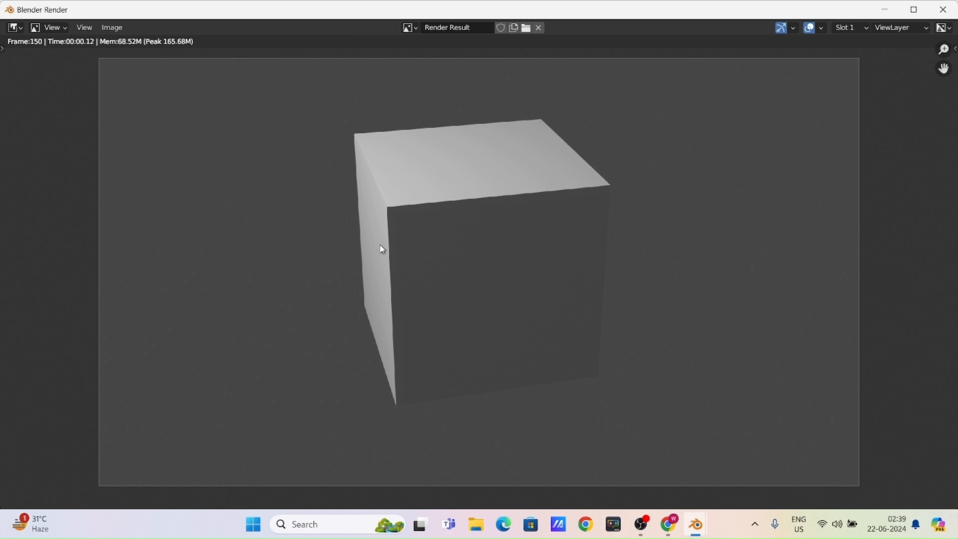
{"action": "left_click", "coordinate": [113, 27]}
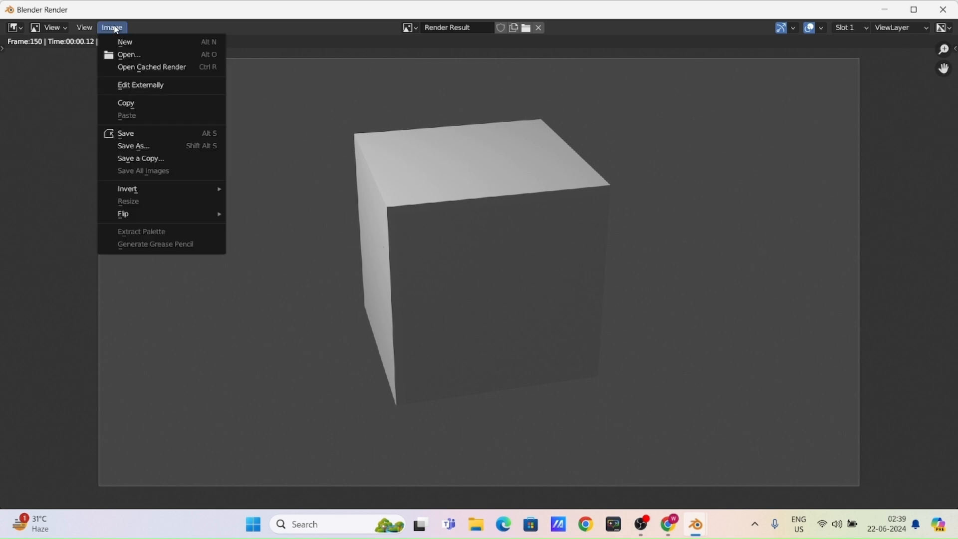
{"action": "left_click", "coordinate": [111, 135]}
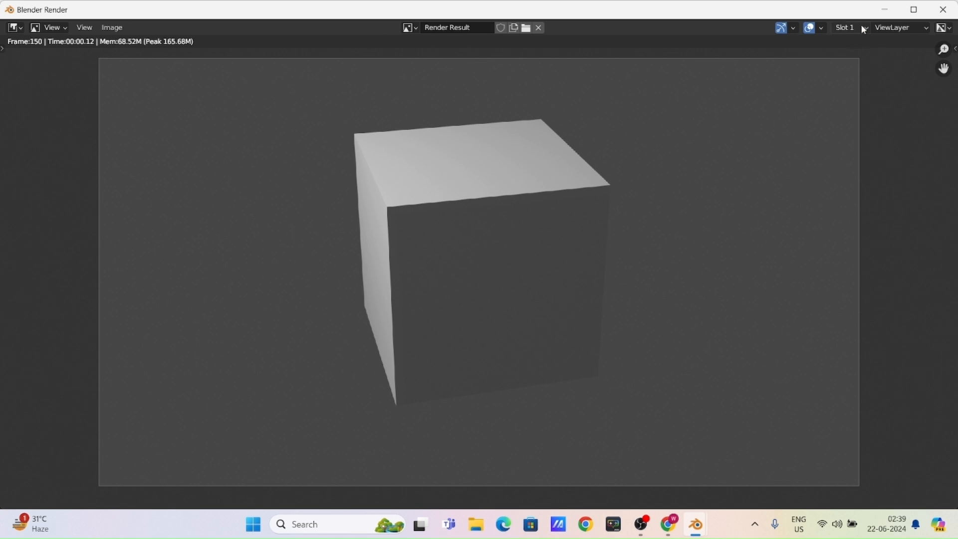
{"action": "left_click", "coordinate": [883, 9]}
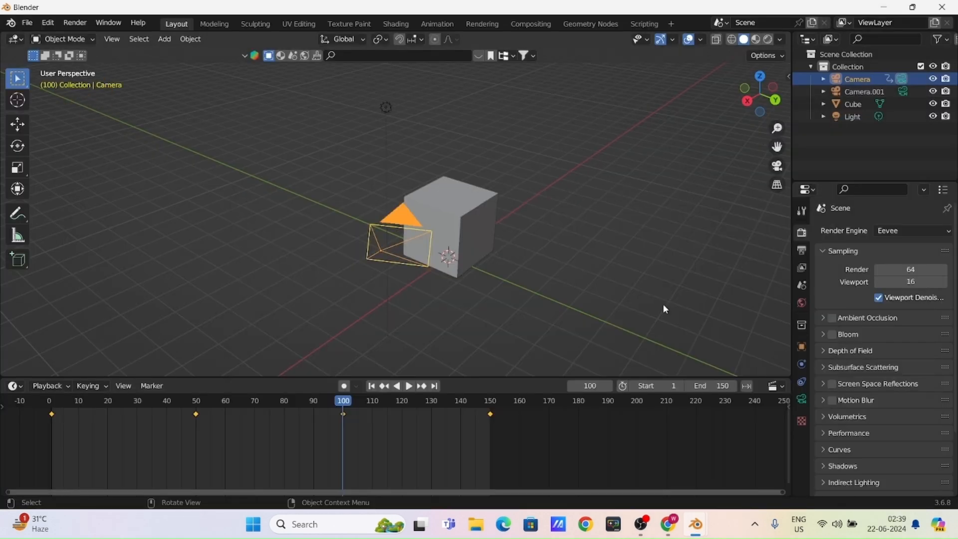
- Check the output folder path in the scene's output settings
{"action": "left_click", "coordinate": [807, 251]}
{"action": "scroll", "coordinate": [890, 456], "scroll_direction": "down", "scroll_amount": 3}
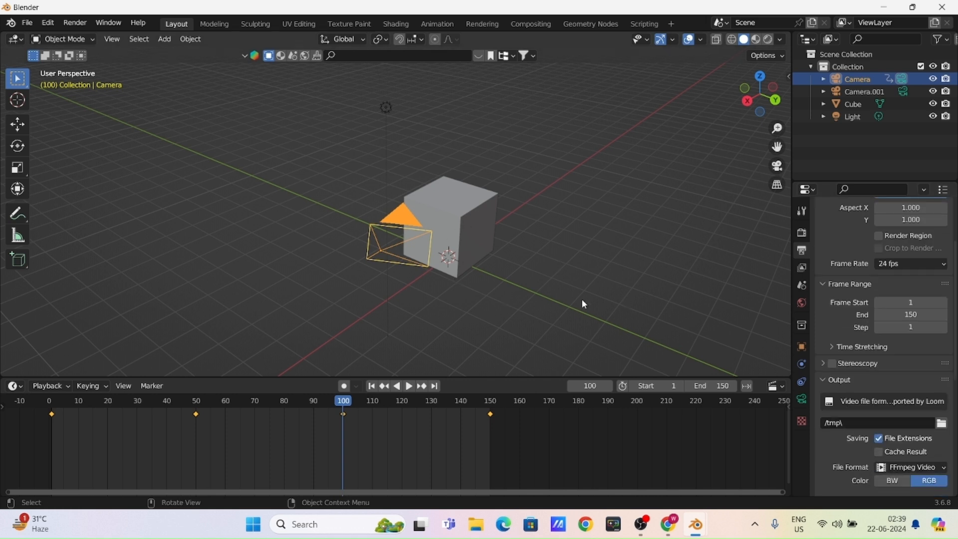
{"action": "scroll", "coordinate": [882, 443], "scroll_direction": "down", "scroll_amount": 2}
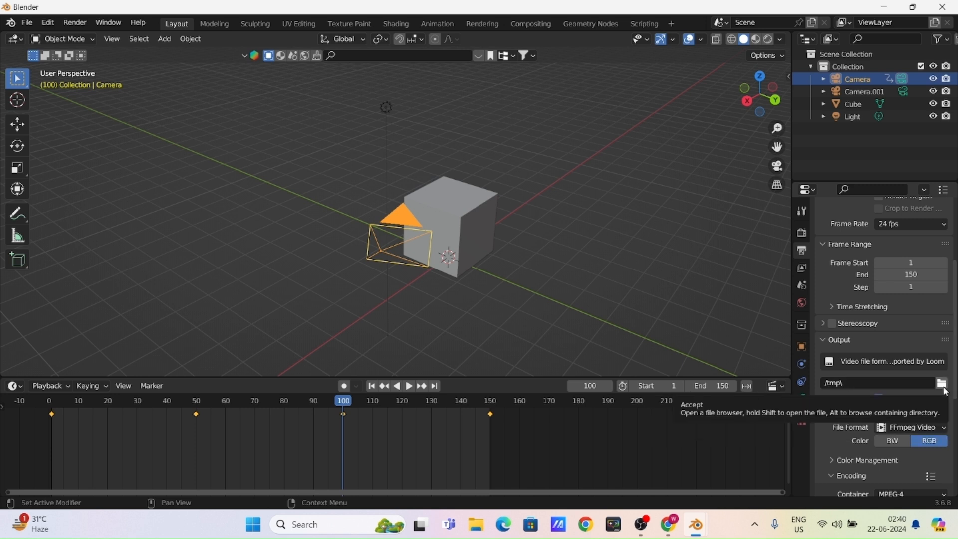
- Switch to File Explorer, play the rendered video 0001-0150 from the tmp folder on drive C, and return to Blender
{"action": "left_click", "coordinate": [476, 523]}
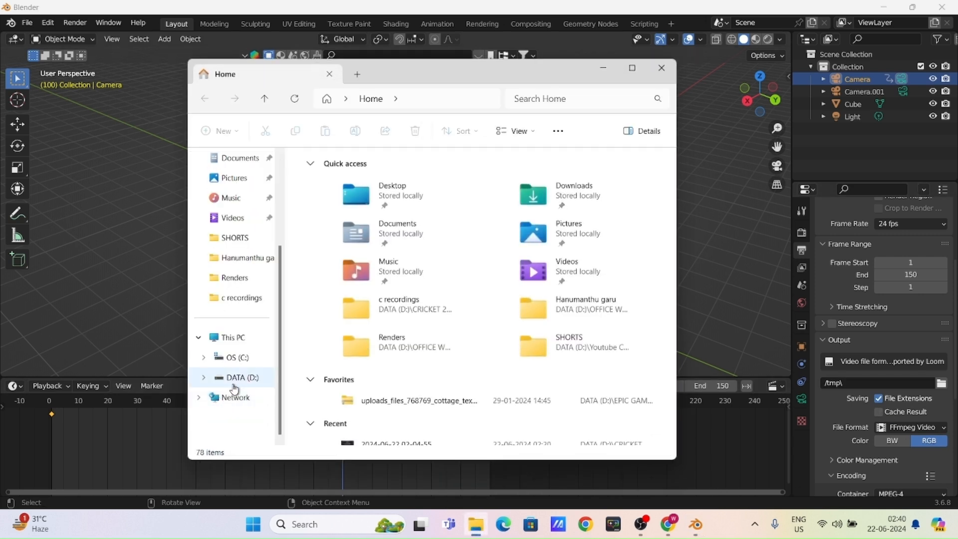
{"action": "left_click", "coordinate": [243, 358]}
{"action": "double_click", "coordinate": [332, 327]}
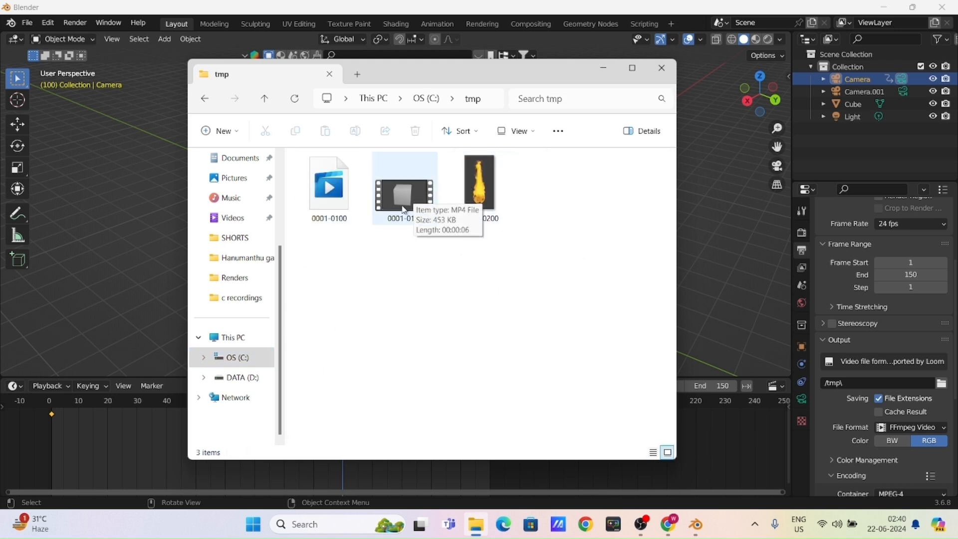
{"action": "double_click", "coordinate": [395, 207]}
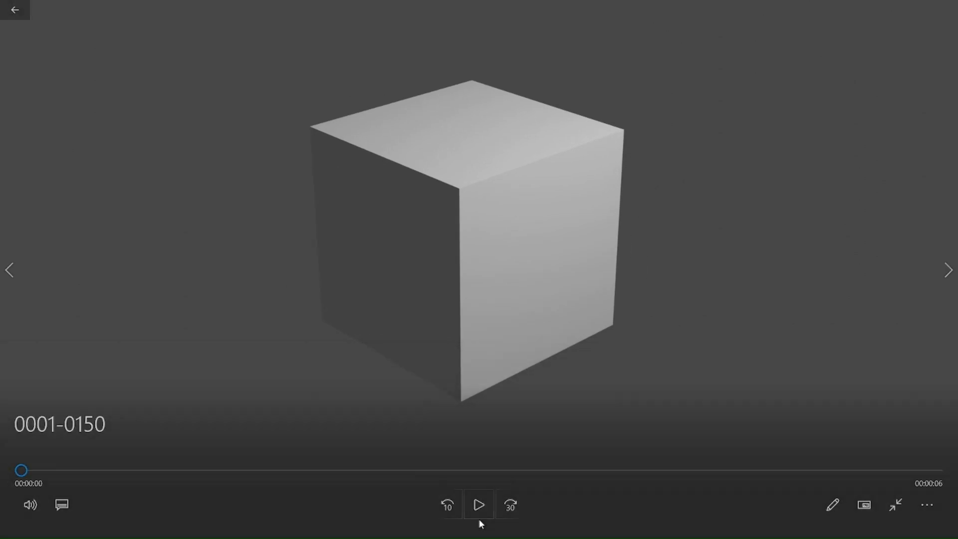
{"action": "left_click", "coordinate": [478, 518]}
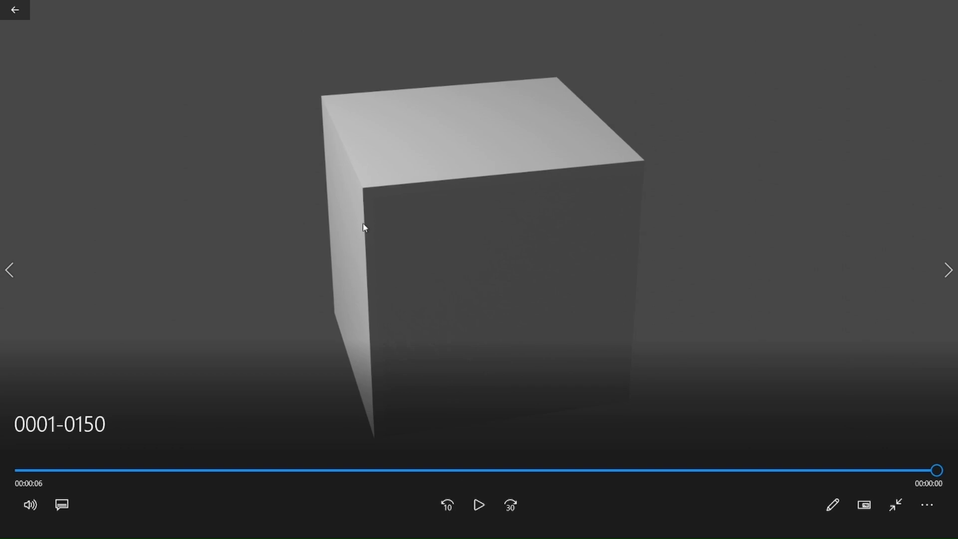
{"action": "left_click", "coordinate": [892, 506]}
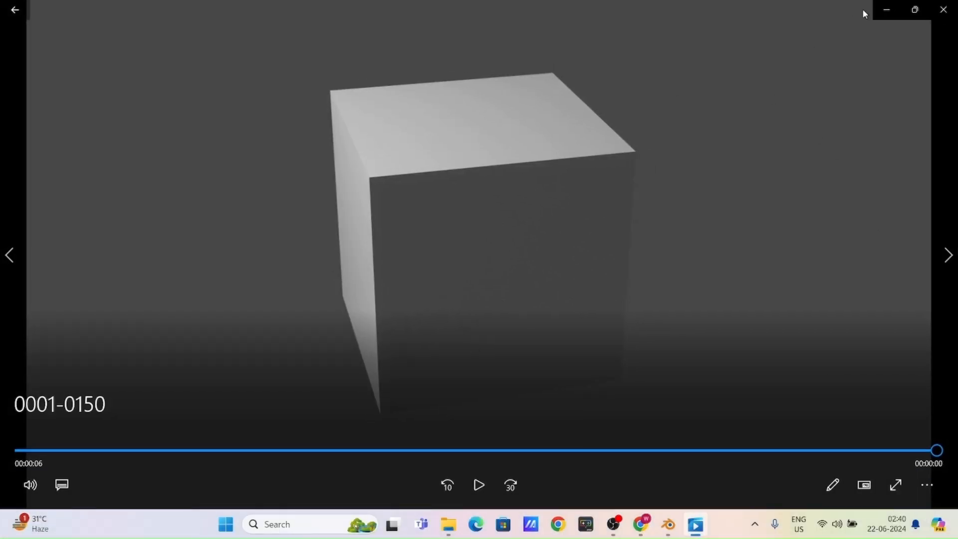
{"action": "left_click", "coordinate": [943, 11]}
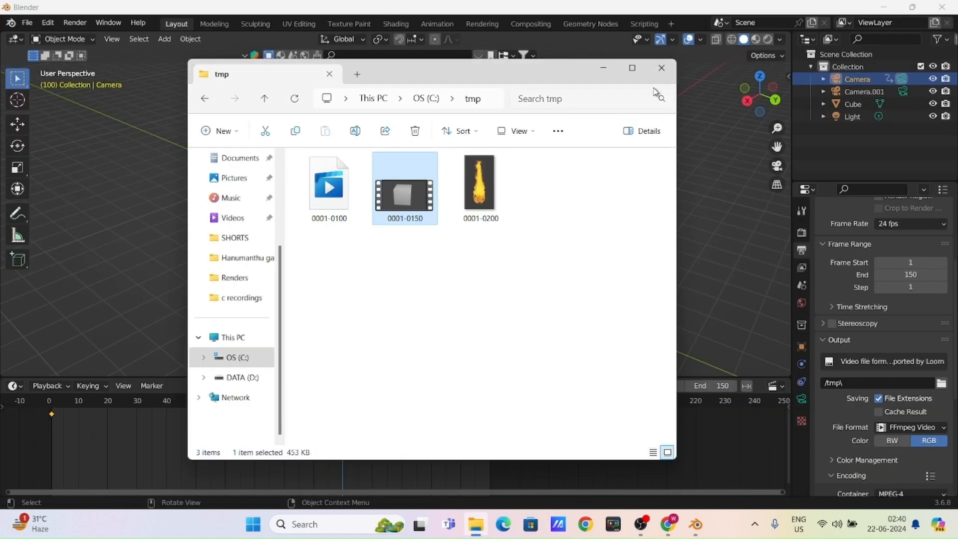
{"action": "left_click", "coordinate": [661, 71]}
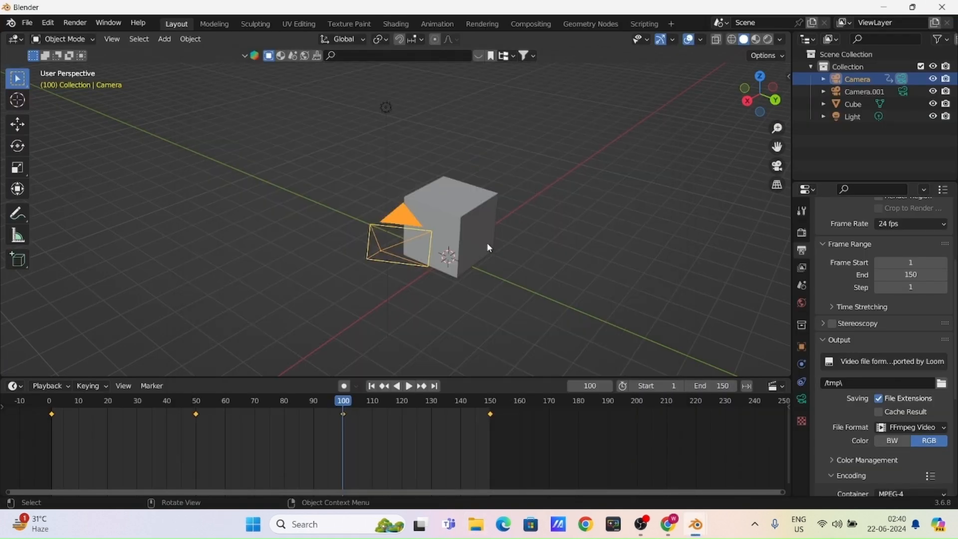